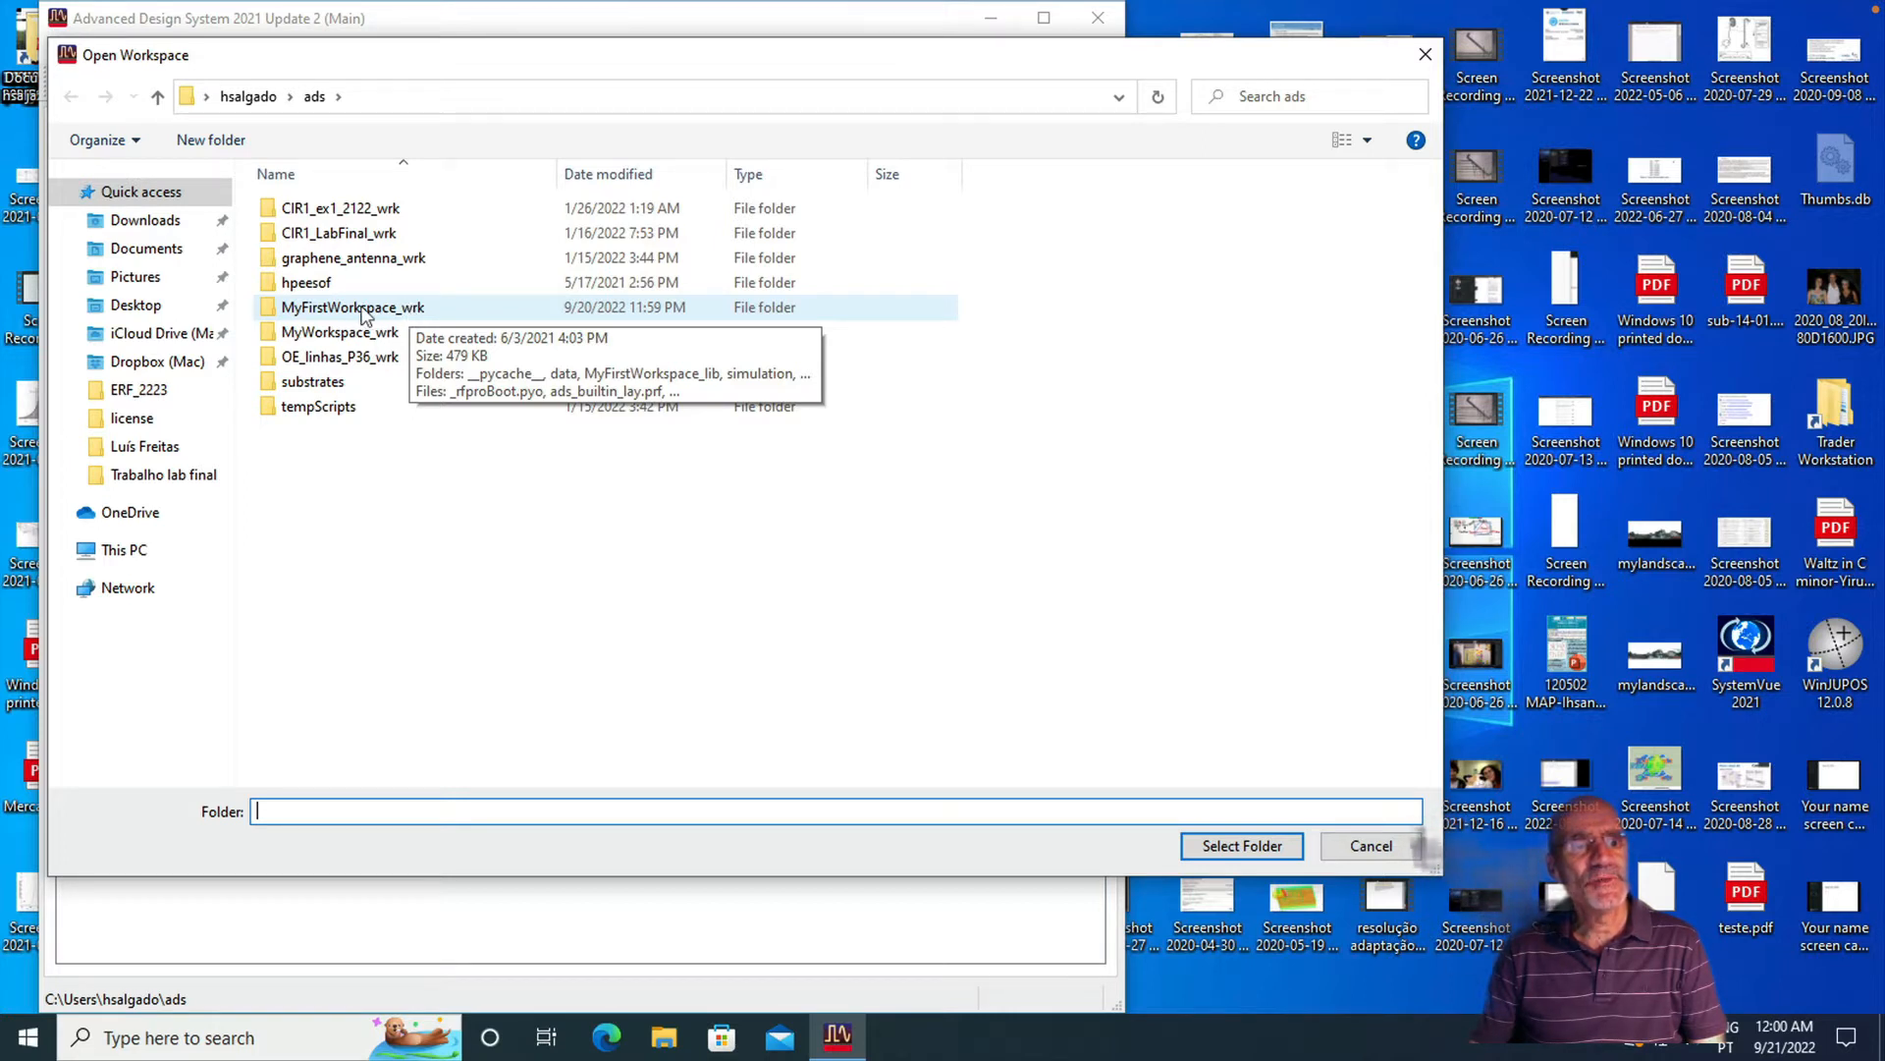
Step: Open the MyFirstWorkspace_wrk workspace and the schematic of its Demo cell
{"action": "left_click", "coordinate": [364, 312]}
{"action": "key", "text": "Return"}
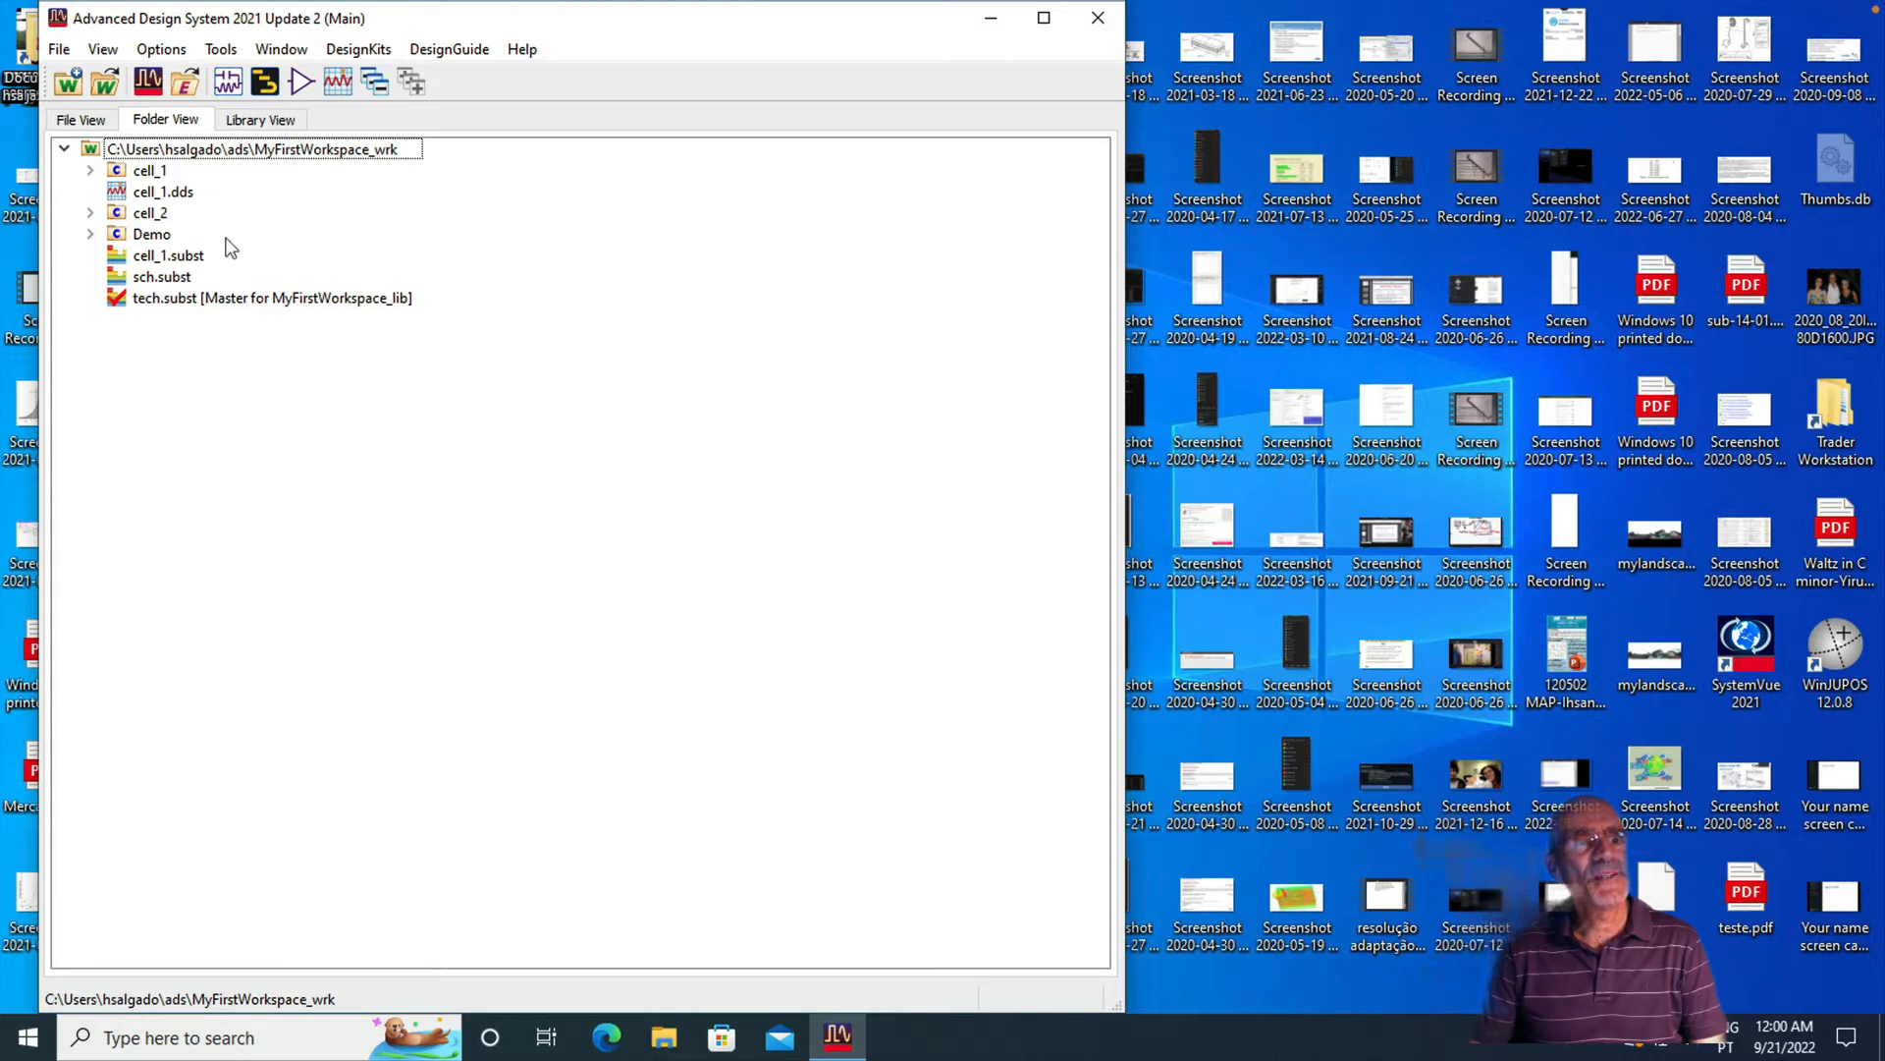
{"action": "left_click", "coordinate": [92, 234]}
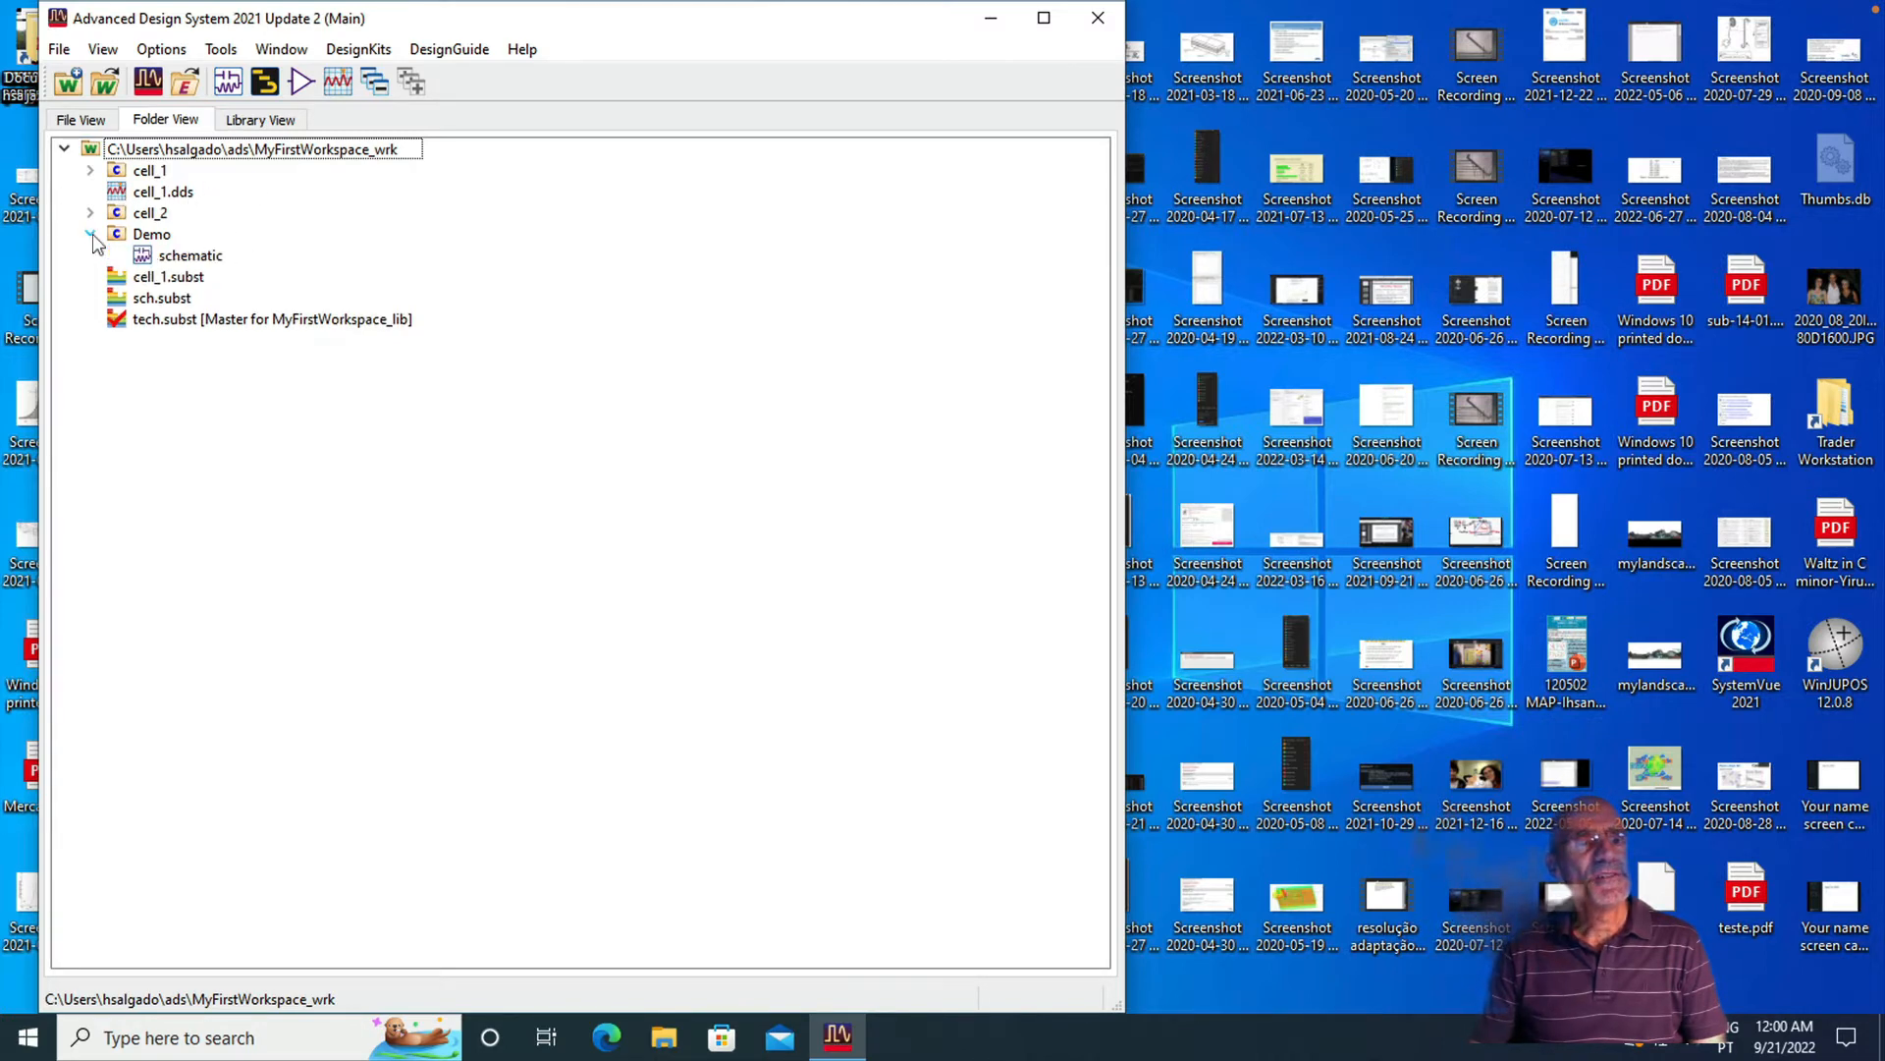
{"action": "left_click", "coordinate": [147, 255]}
{"action": "double_click", "coordinate": [145, 251]}
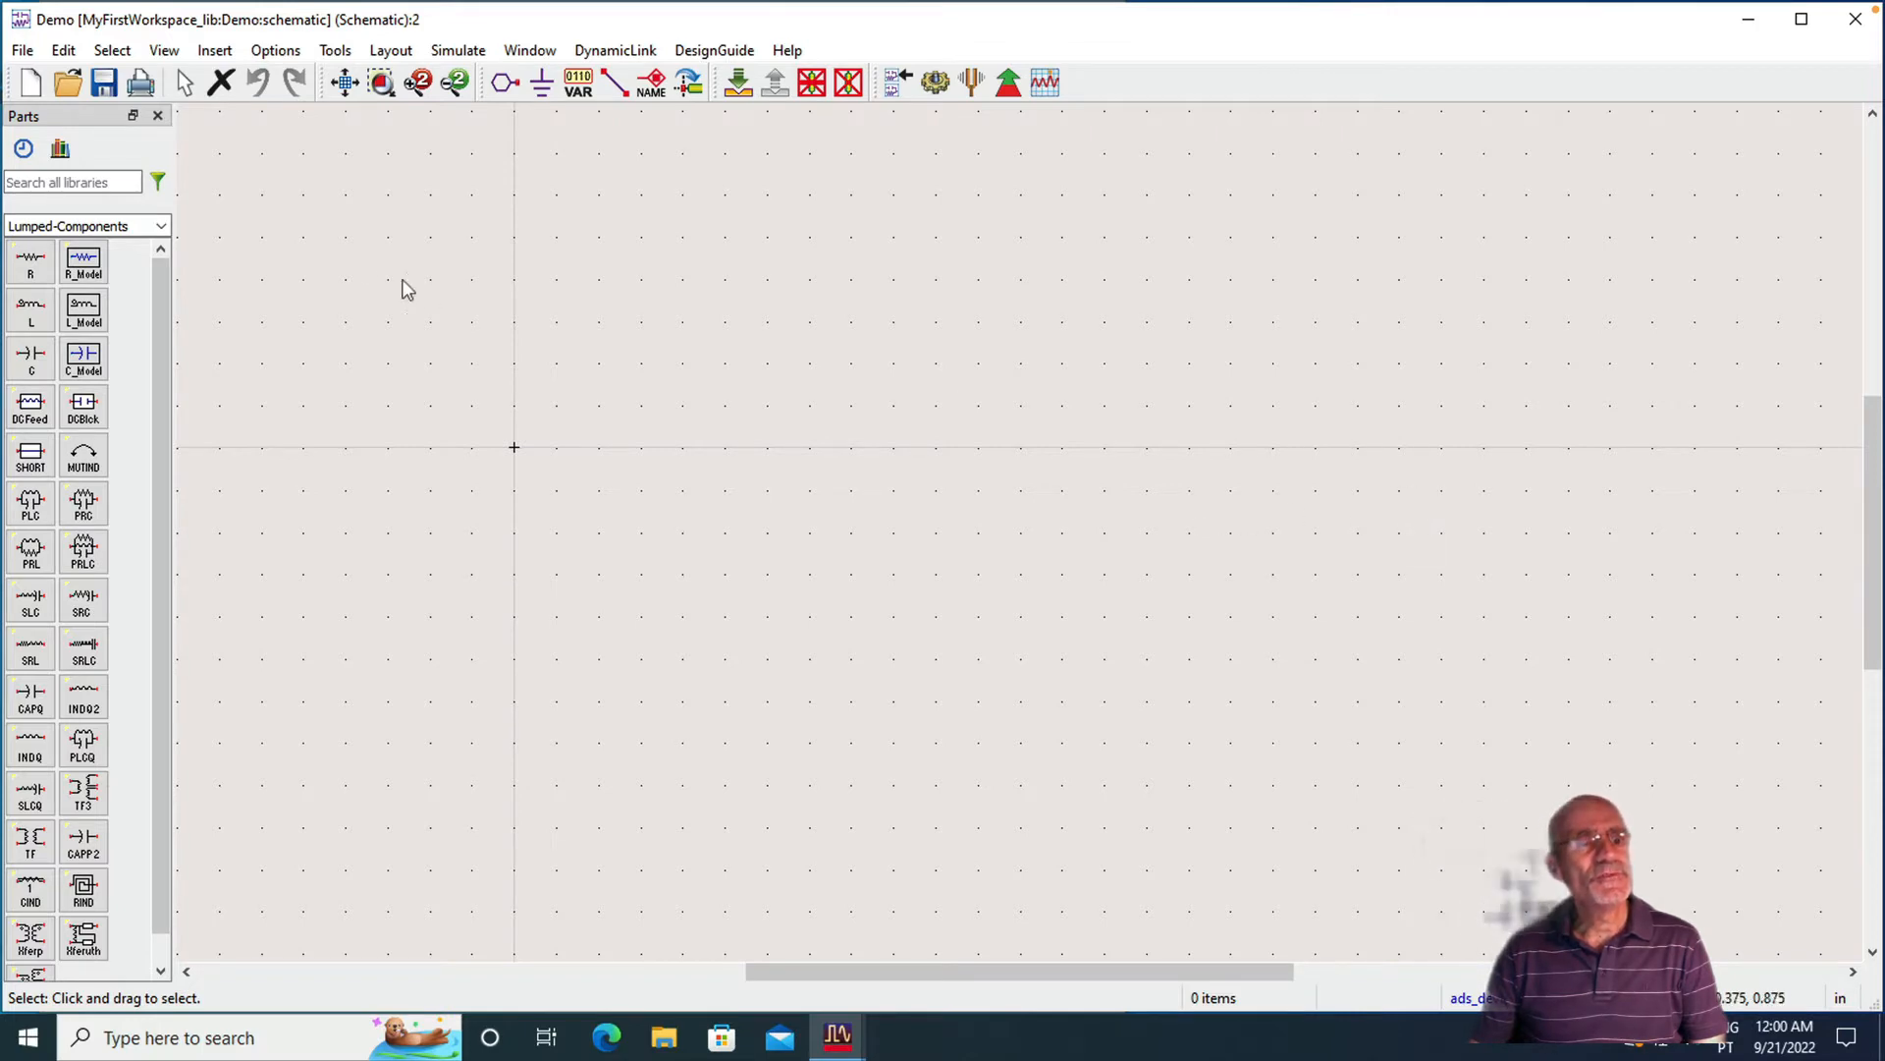
Step: Place one MSUB substrate component from the TLines-Microstrip palette in the upper-left area of the schematic
{"action": "left_click", "coordinate": [162, 226]}
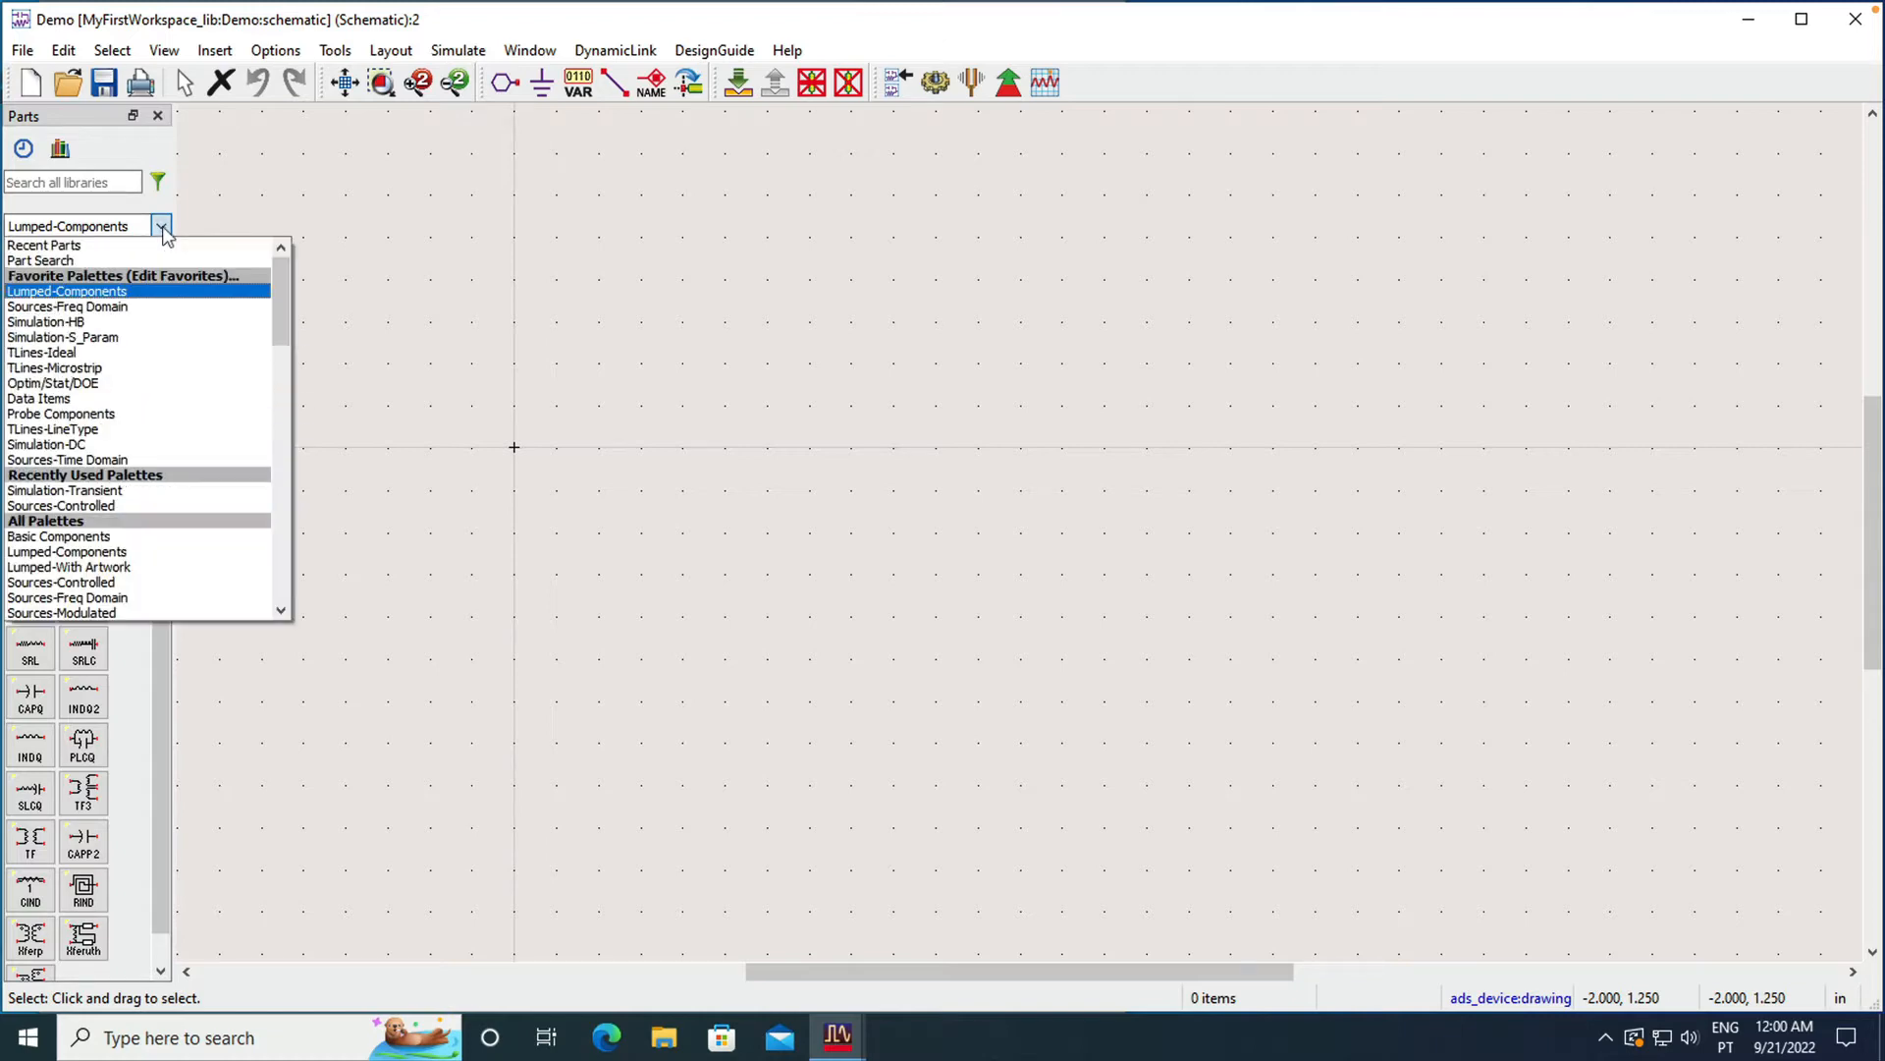
{"action": "left_click", "coordinate": [132, 369]}
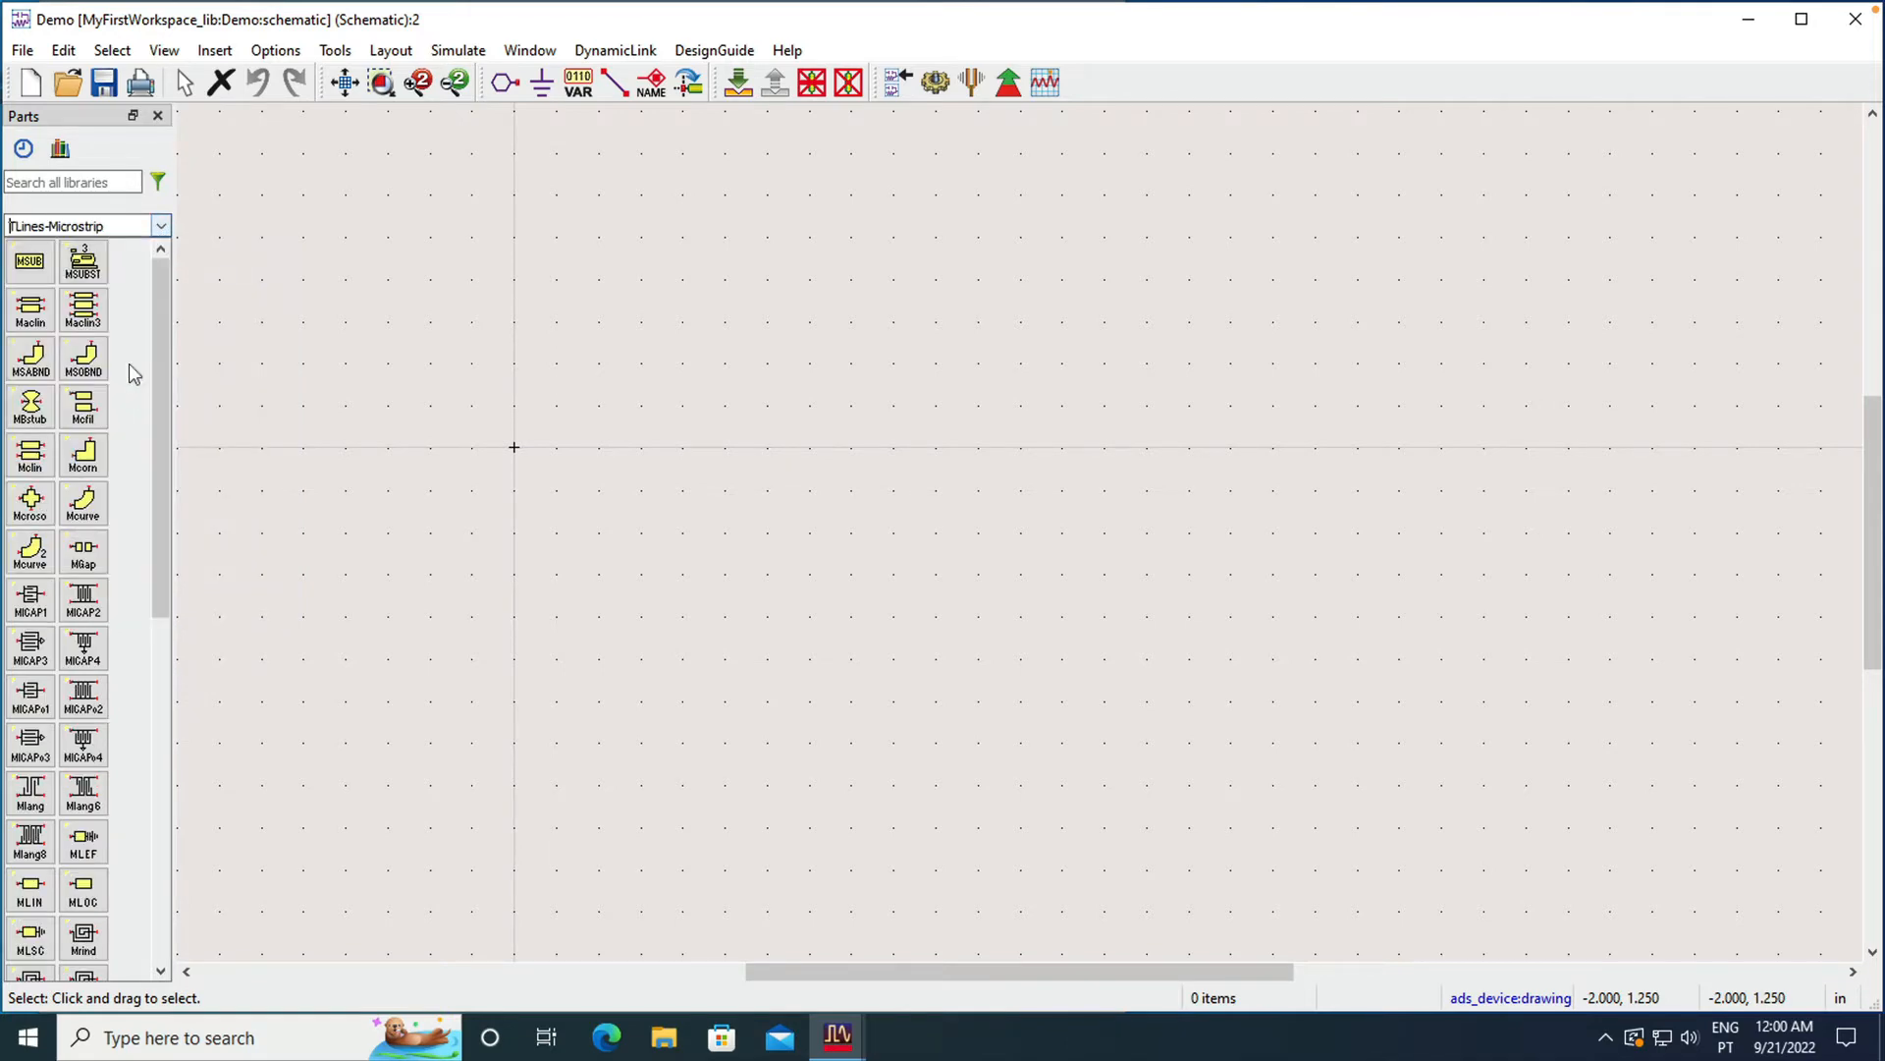
{"action": "left_click", "coordinate": [30, 263]}
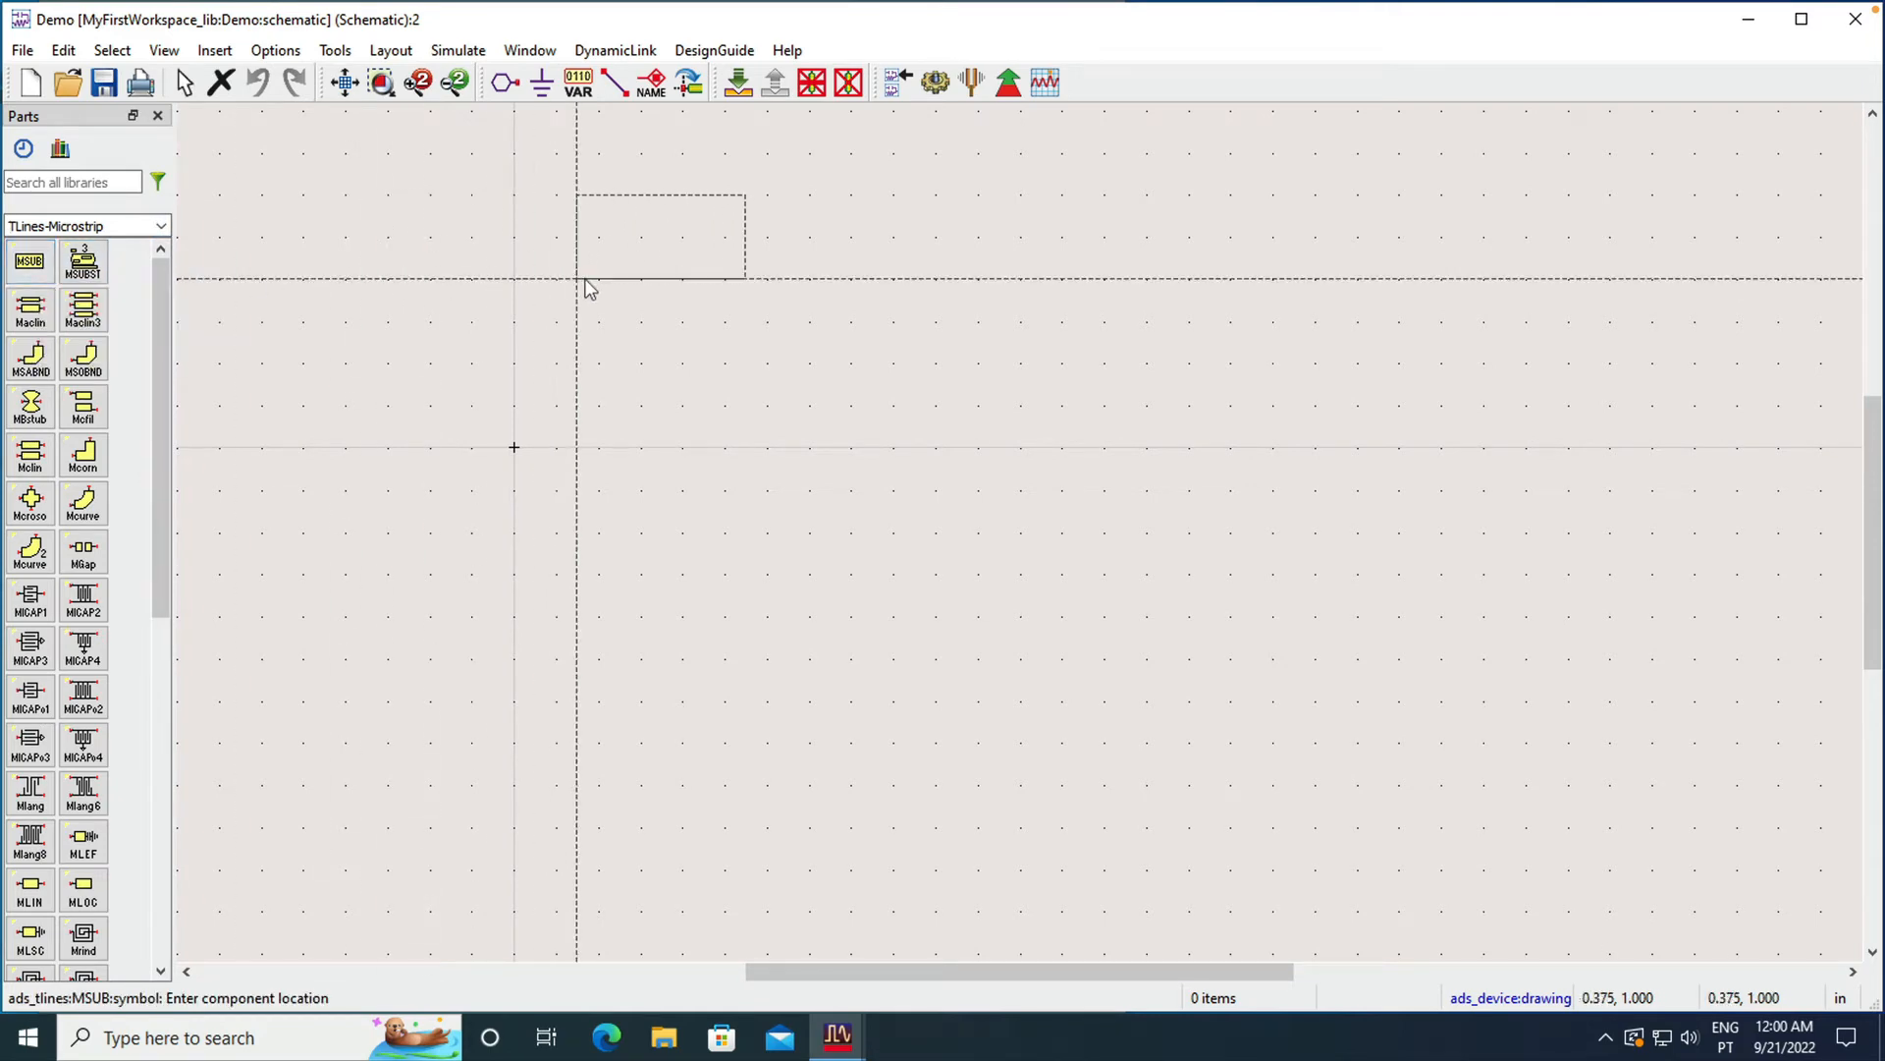
{"action": "left_click", "coordinate": [416, 314]}
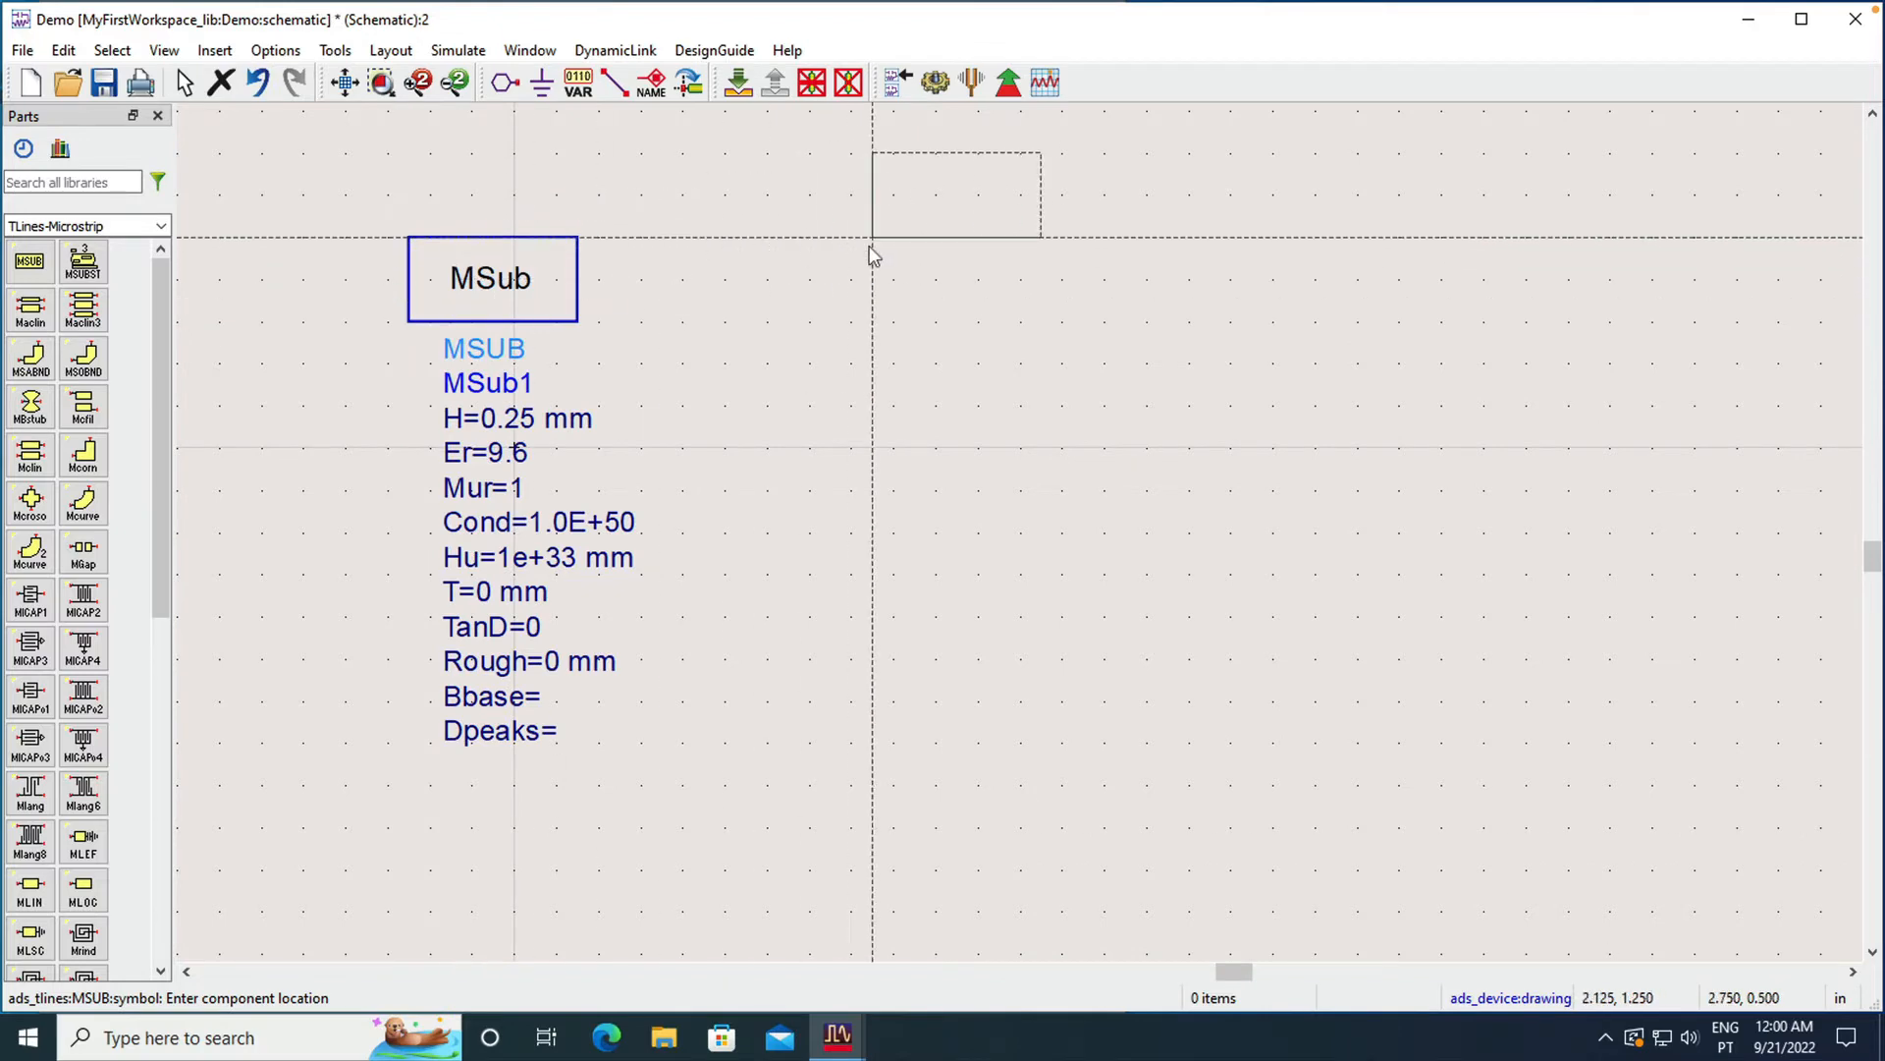
{"action": "key", "text": "Escape"}
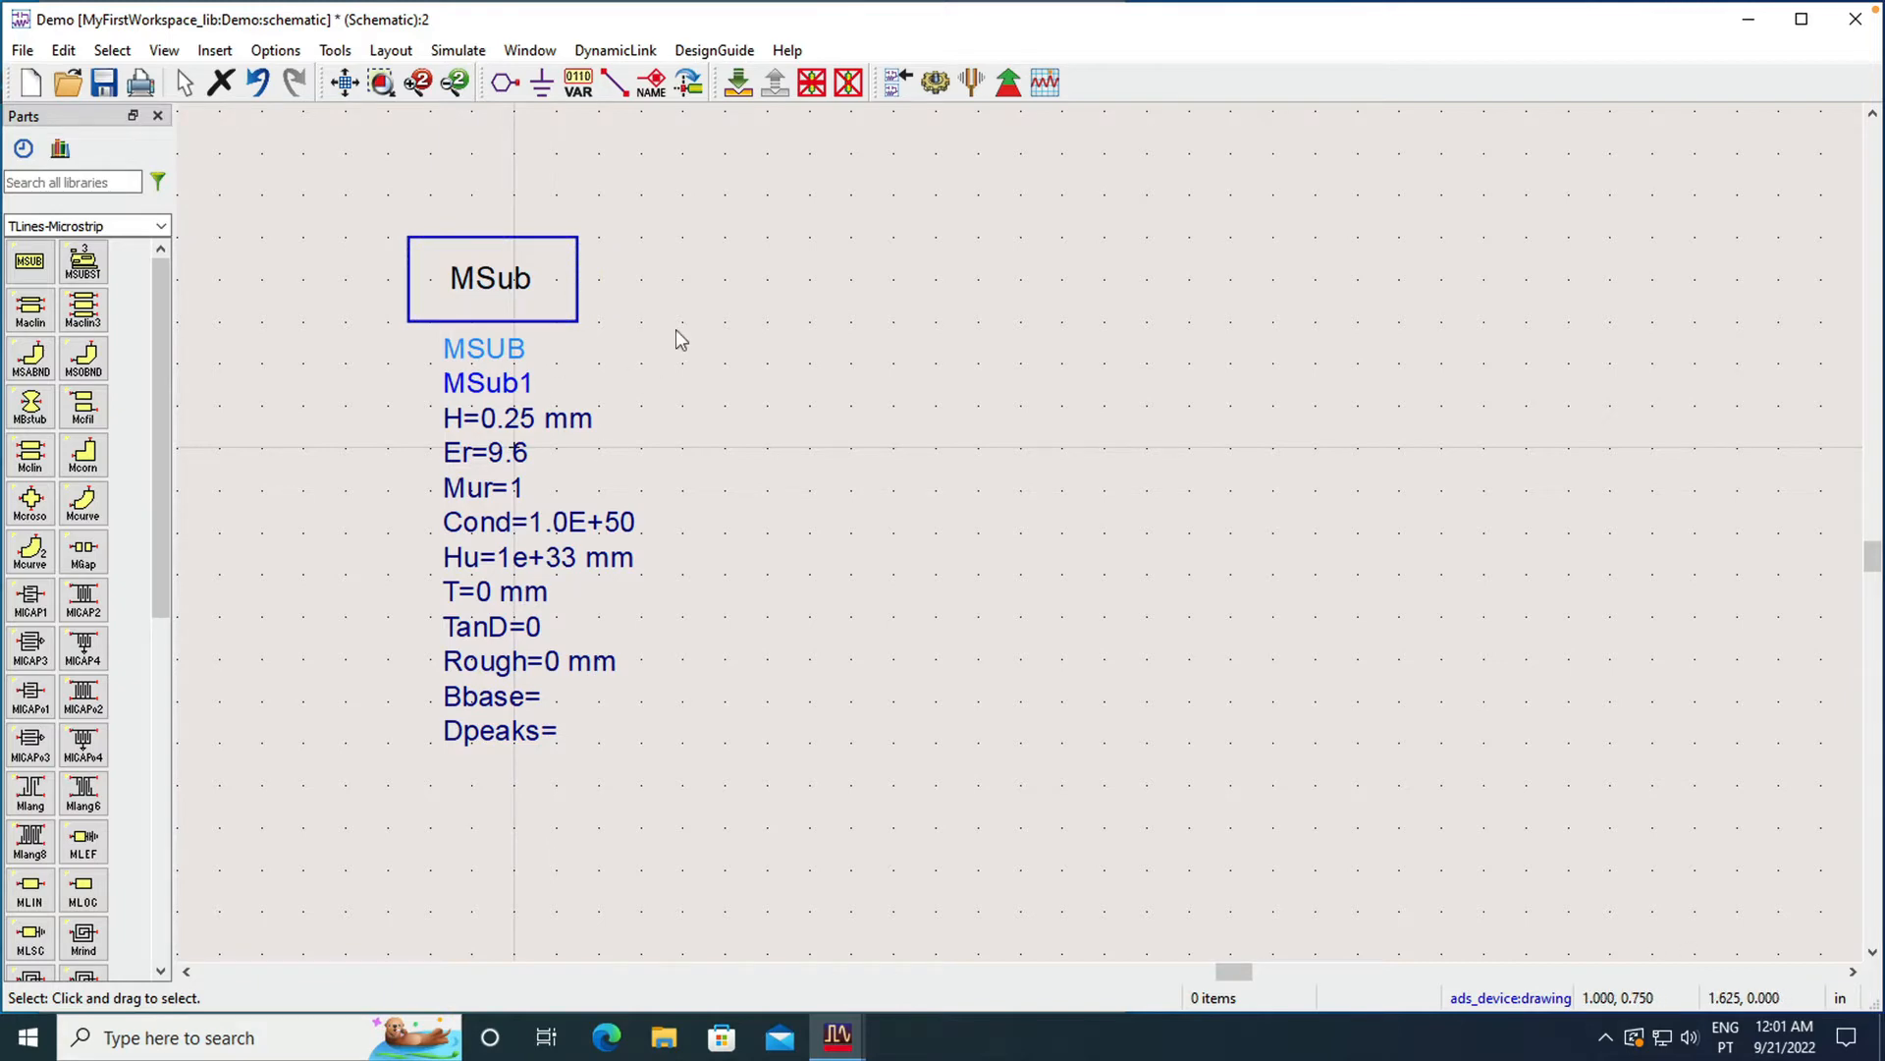
Step: Set the MSUB substrate thickness H to 0.762 mm and its relative dielectric constant Er to 3.2
{"action": "double_click", "coordinate": [499, 275]}
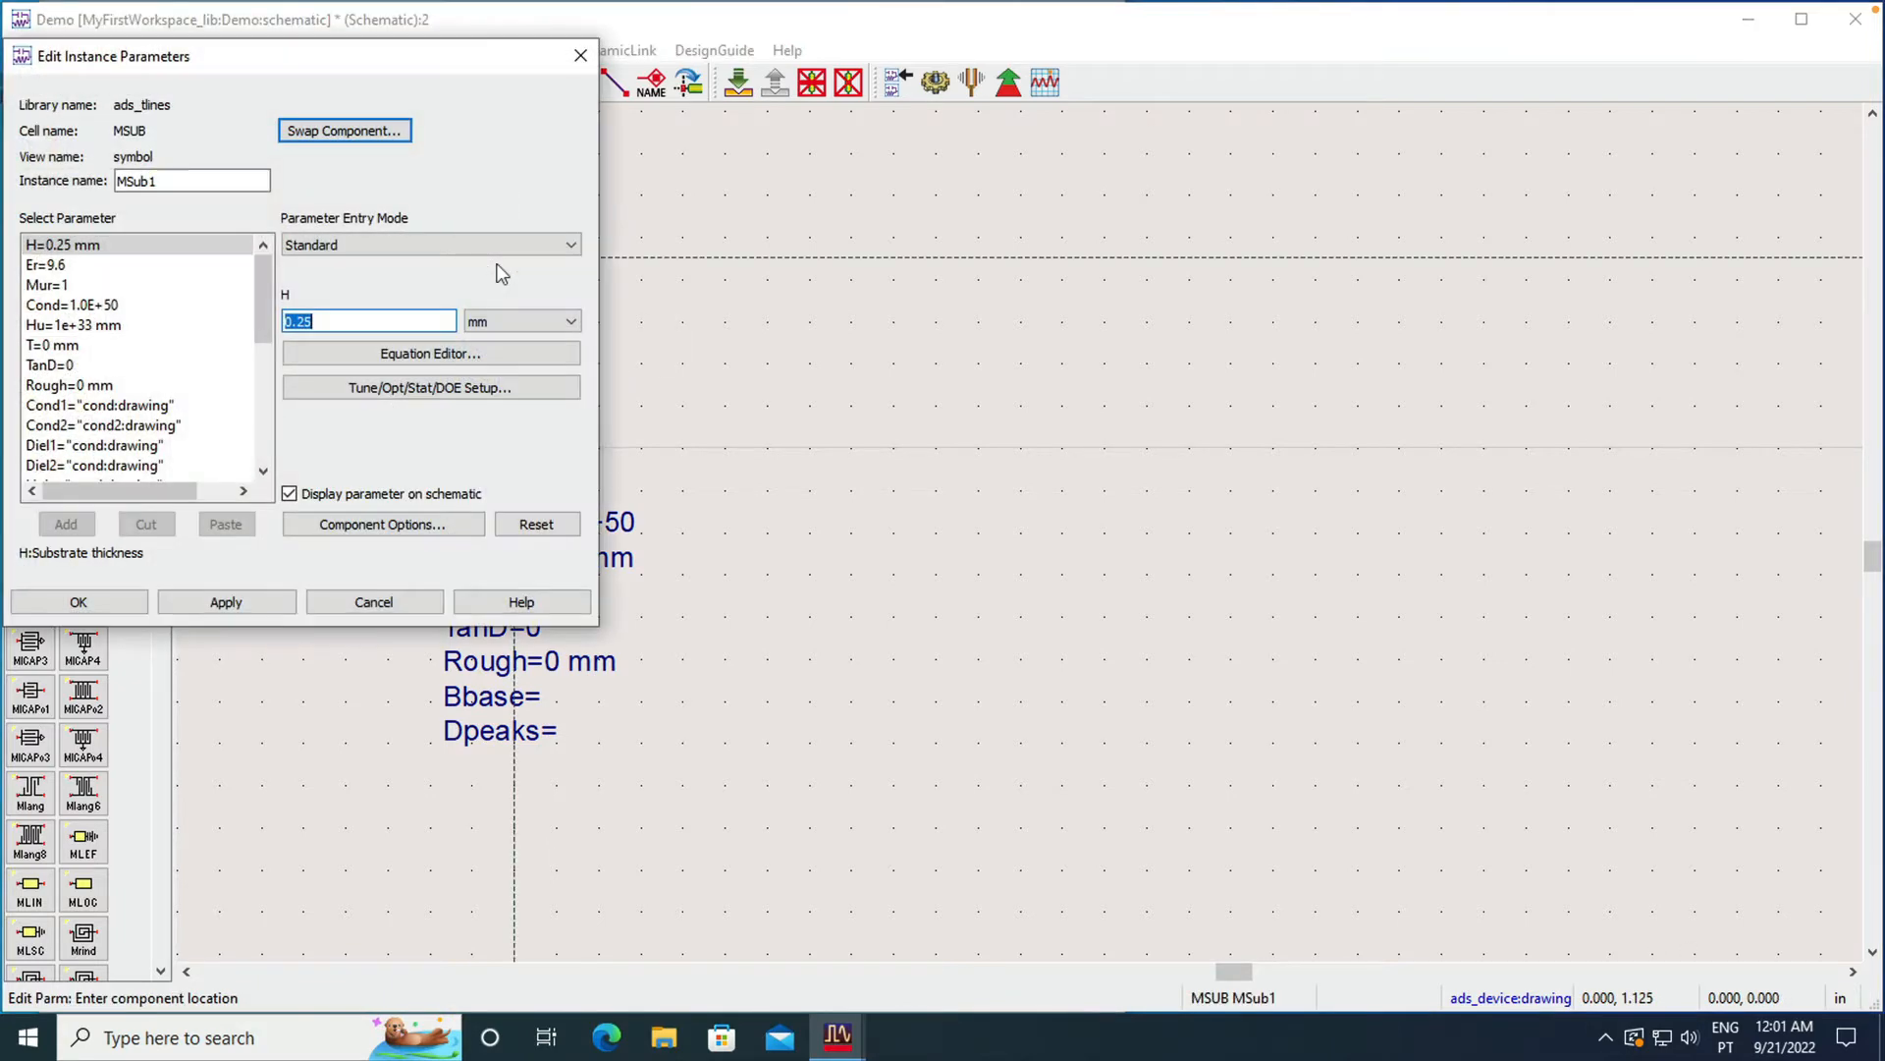
{"action": "left_click", "coordinate": [332, 322]}
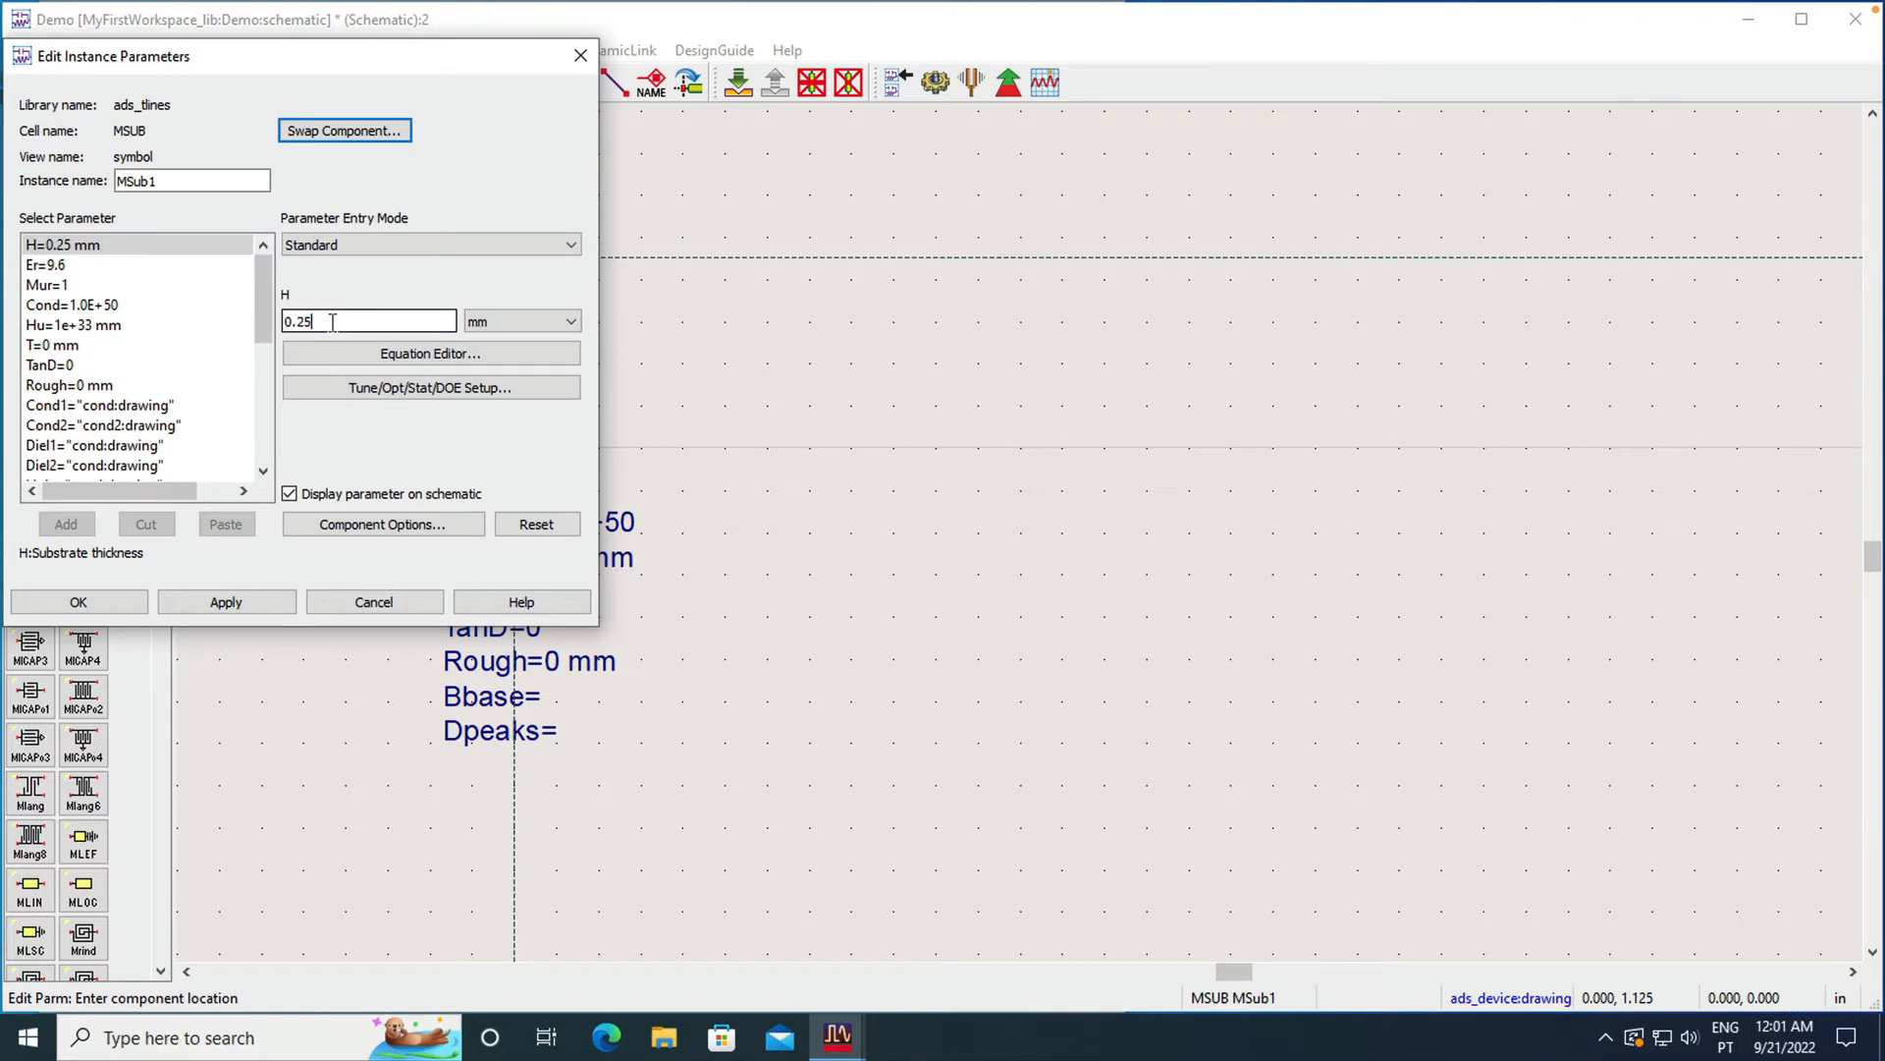
{"action": "key", "text": "BackSpace"}
{"action": "key", "text": "BackSpace"}
{"action": "type", "text": "762"}
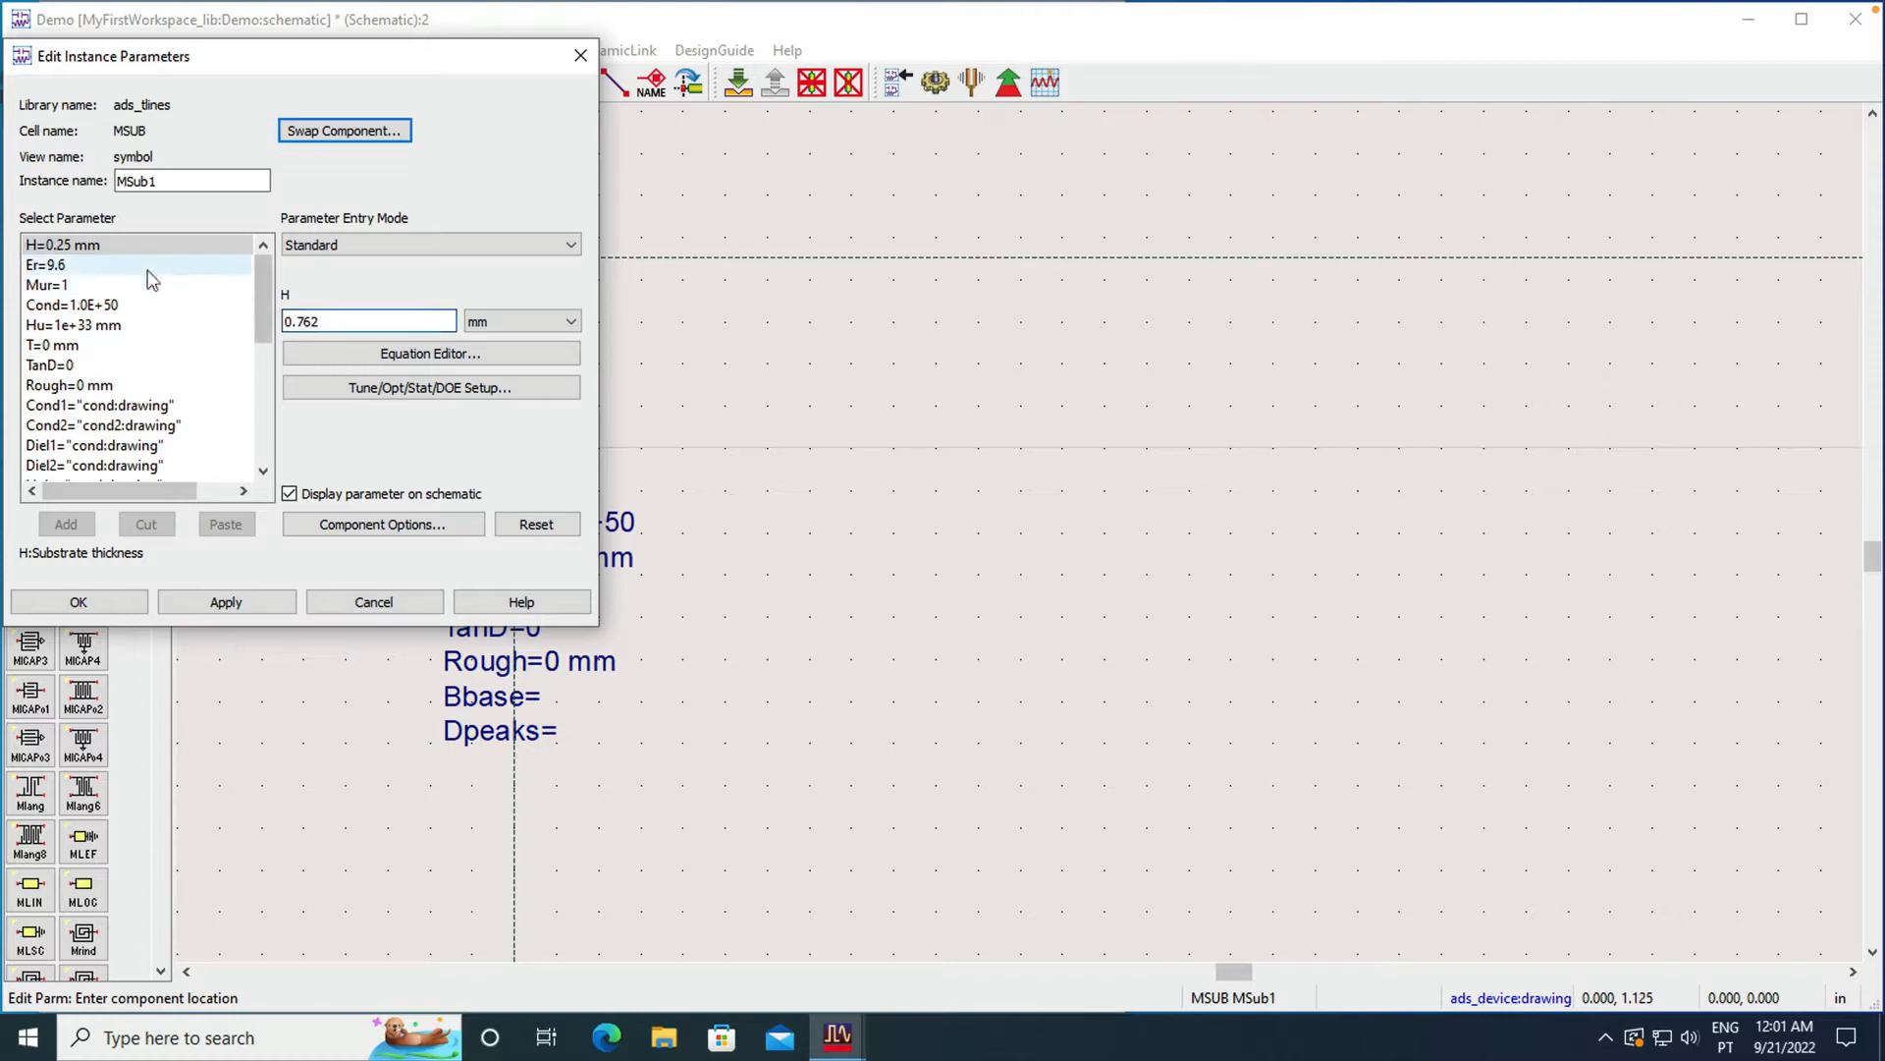
{"action": "left_click", "coordinate": [93, 263]}
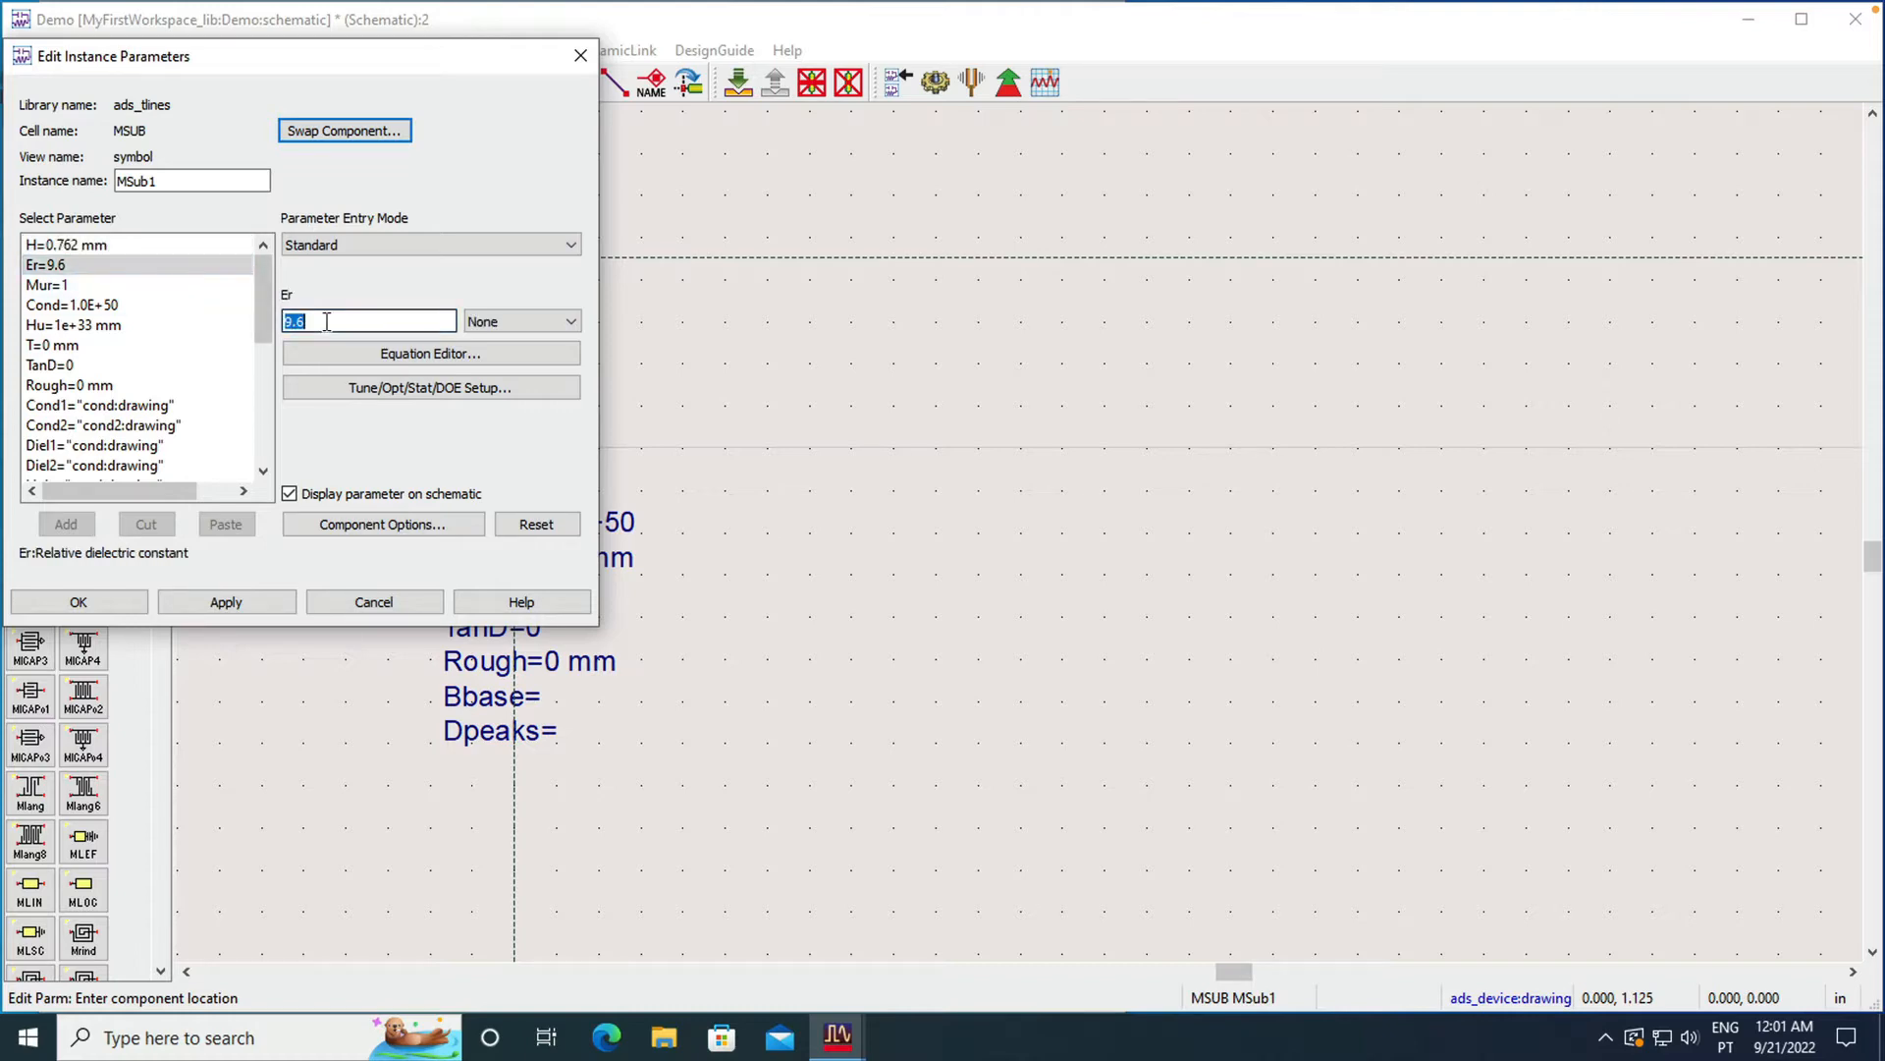
{"action": "type", "text": "3.2"}
Step: Set the substrate's dielectric loss tangent TanD to 0.003 and accept the parameter changes
{"action": "left_click", "coordinate": [236, 317]}
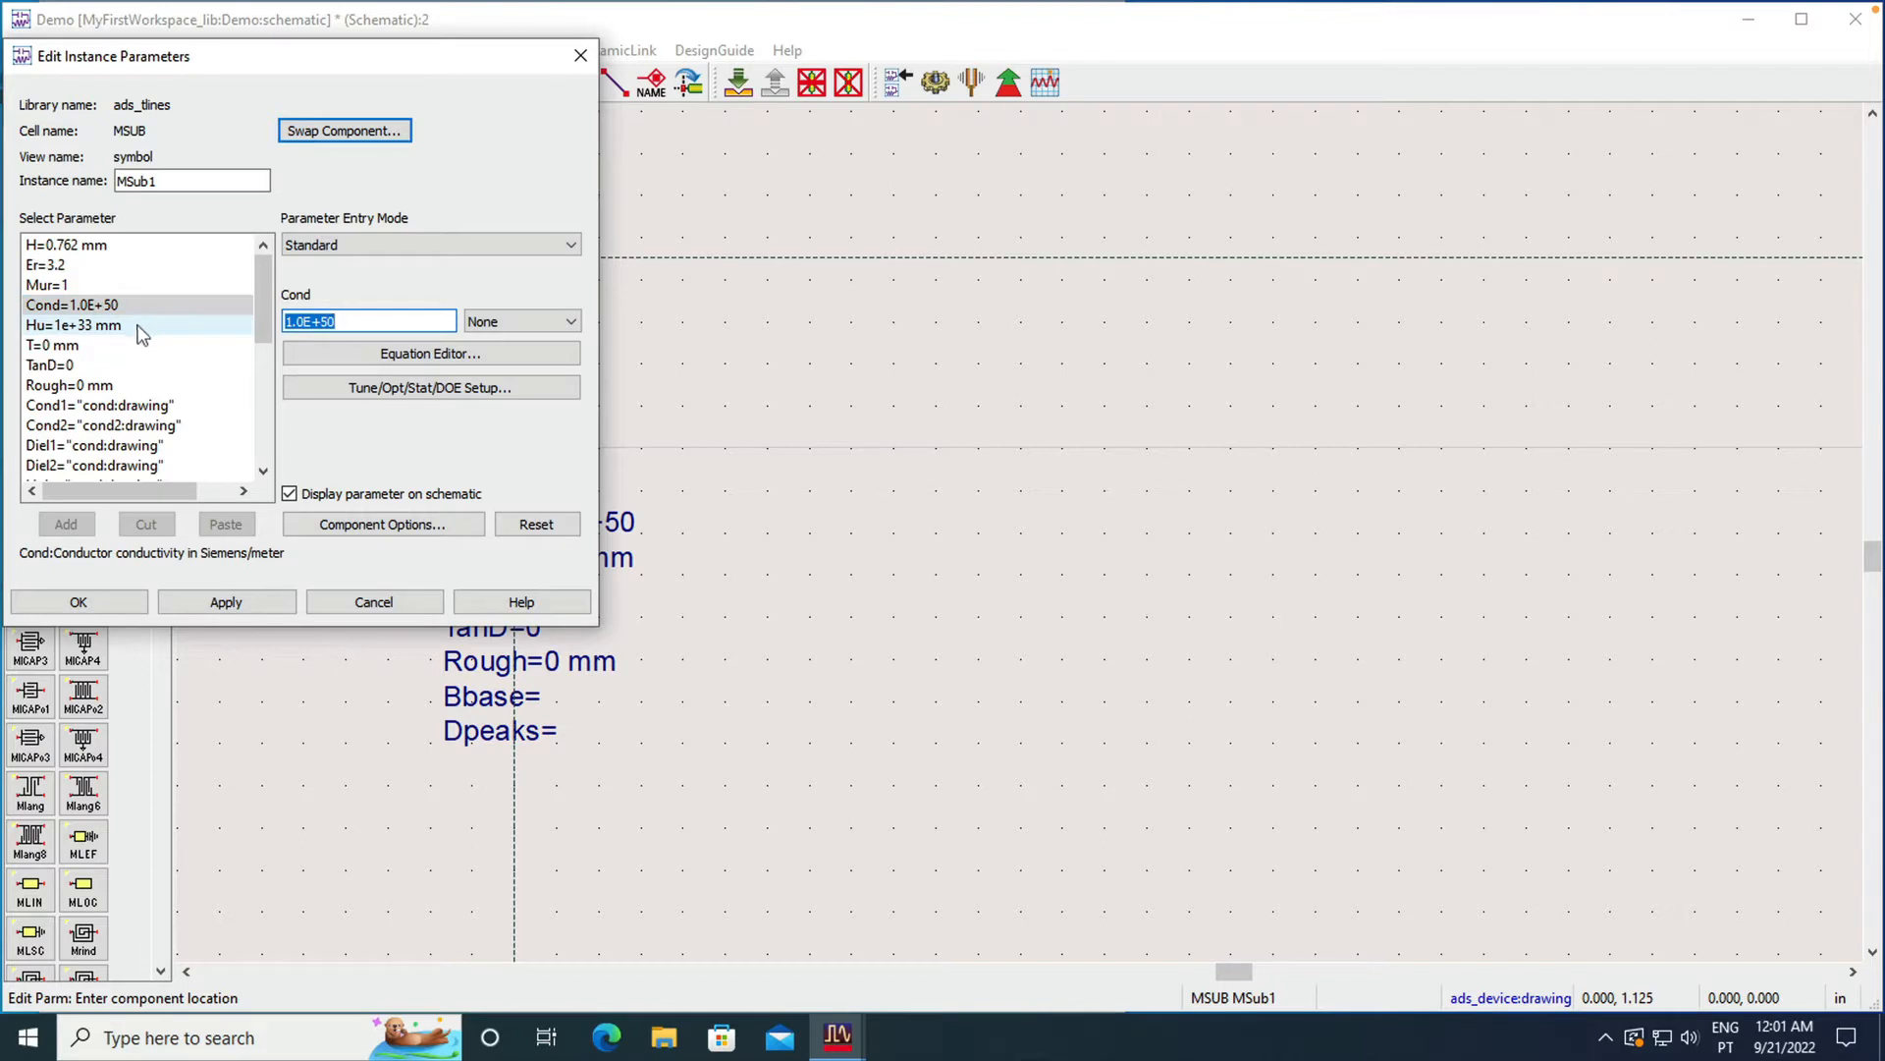
{"action": "left_click", "coordinate": [138, 363]}
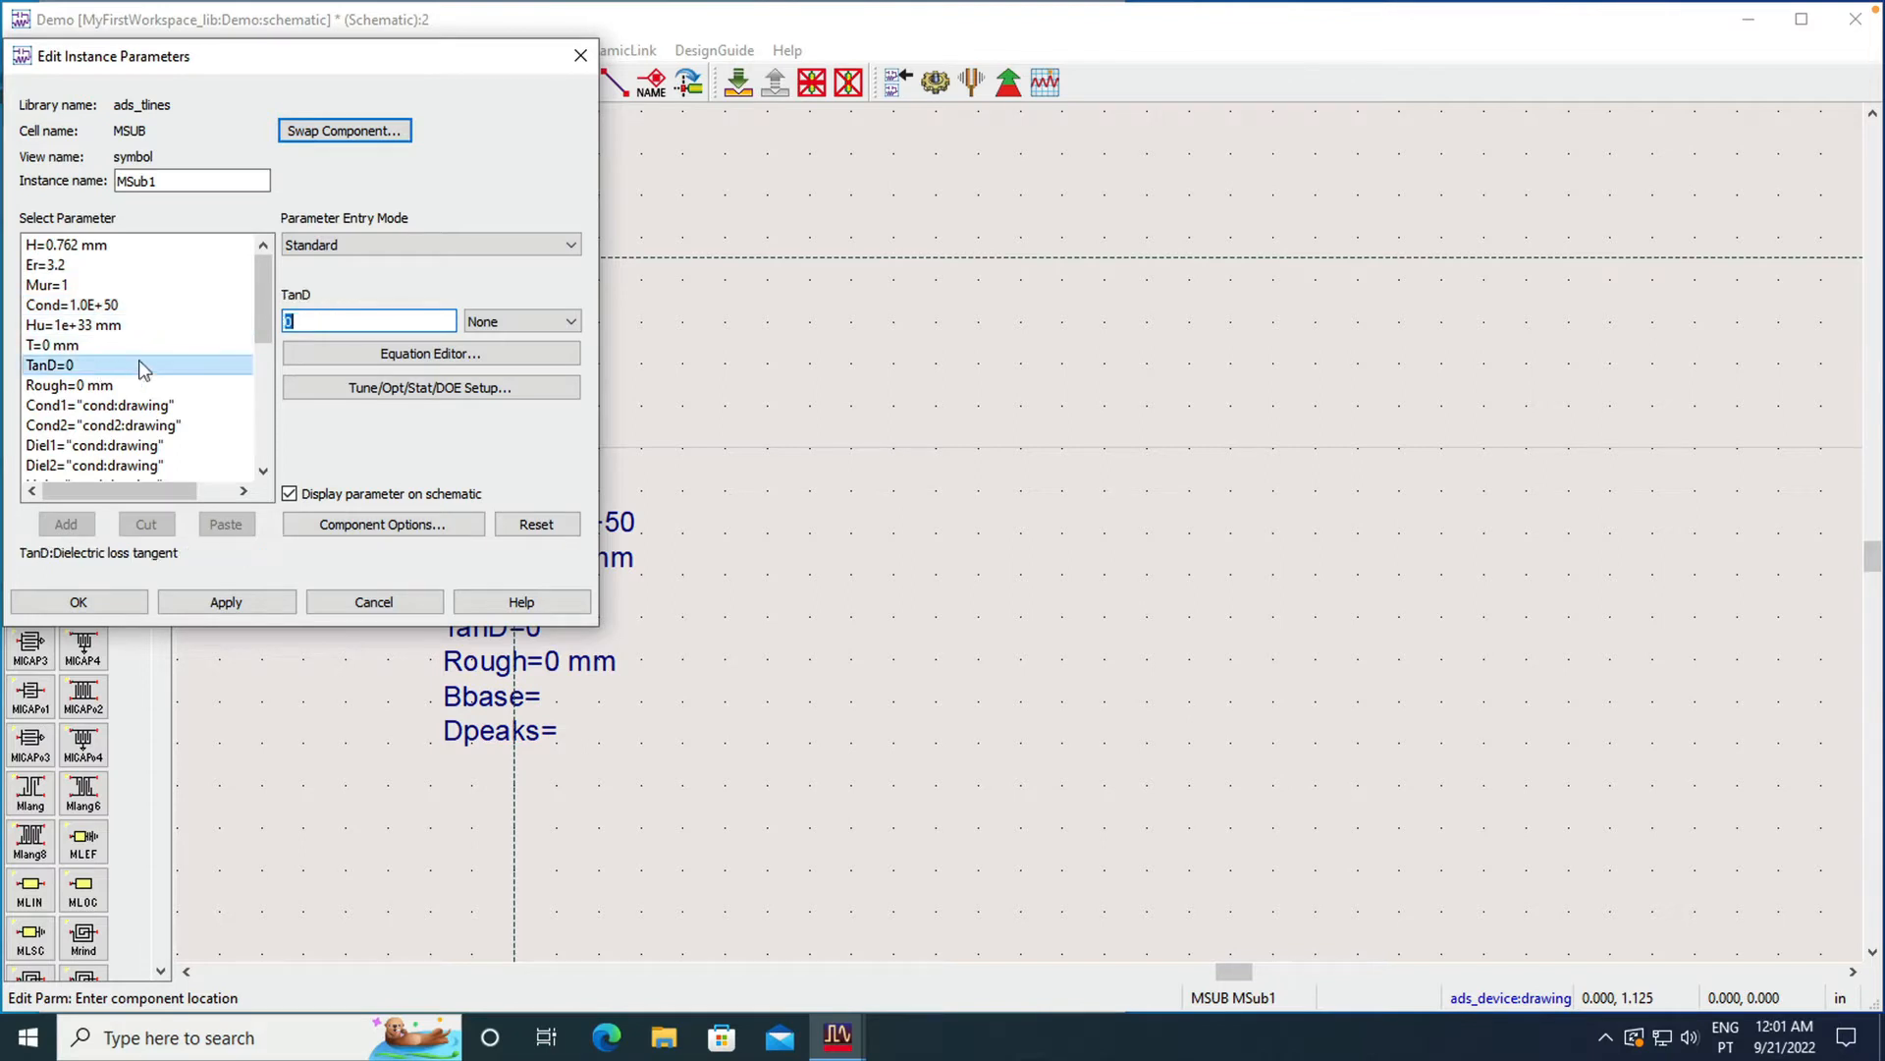
{"action": "left_click", "coordinate": [309, 323]}
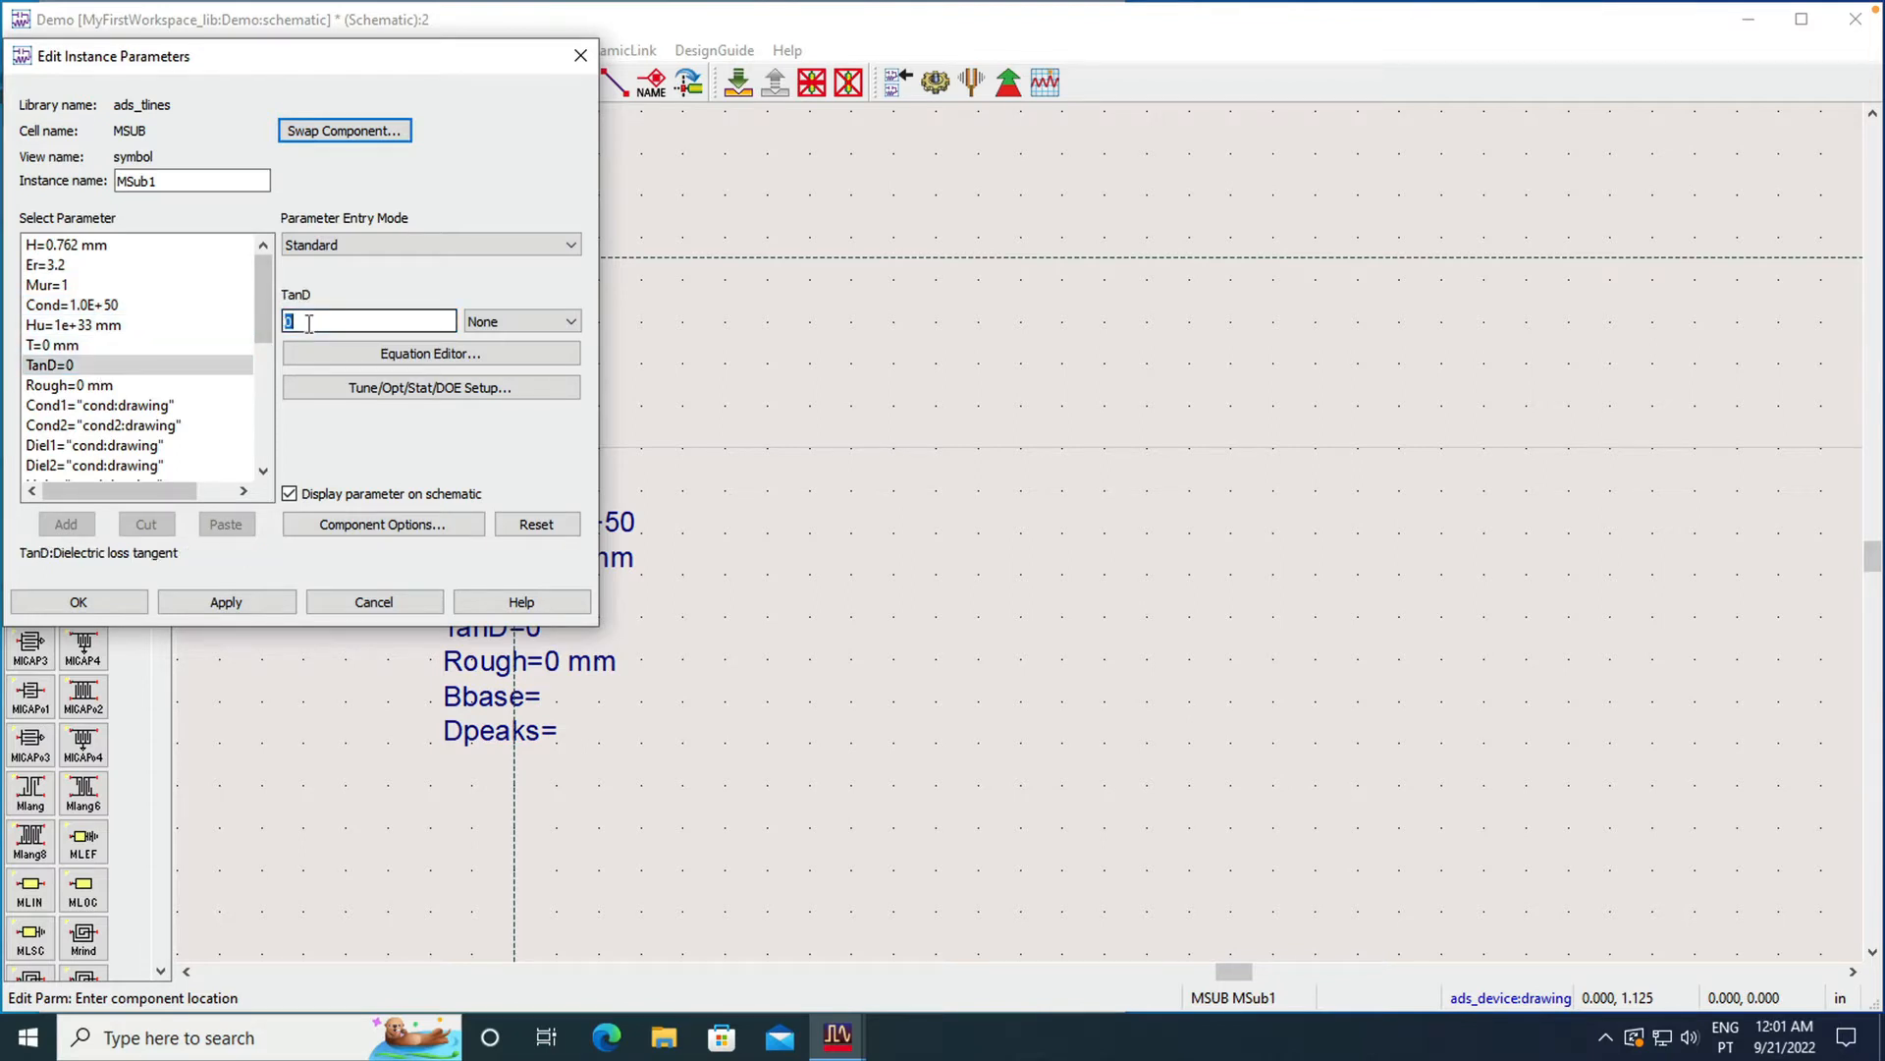
{"action": "type", "text": "003"}
{"action": "left_click", "coordinate": [221, 604]}
{"action": "left_click", "coordinate": [116, 601]}
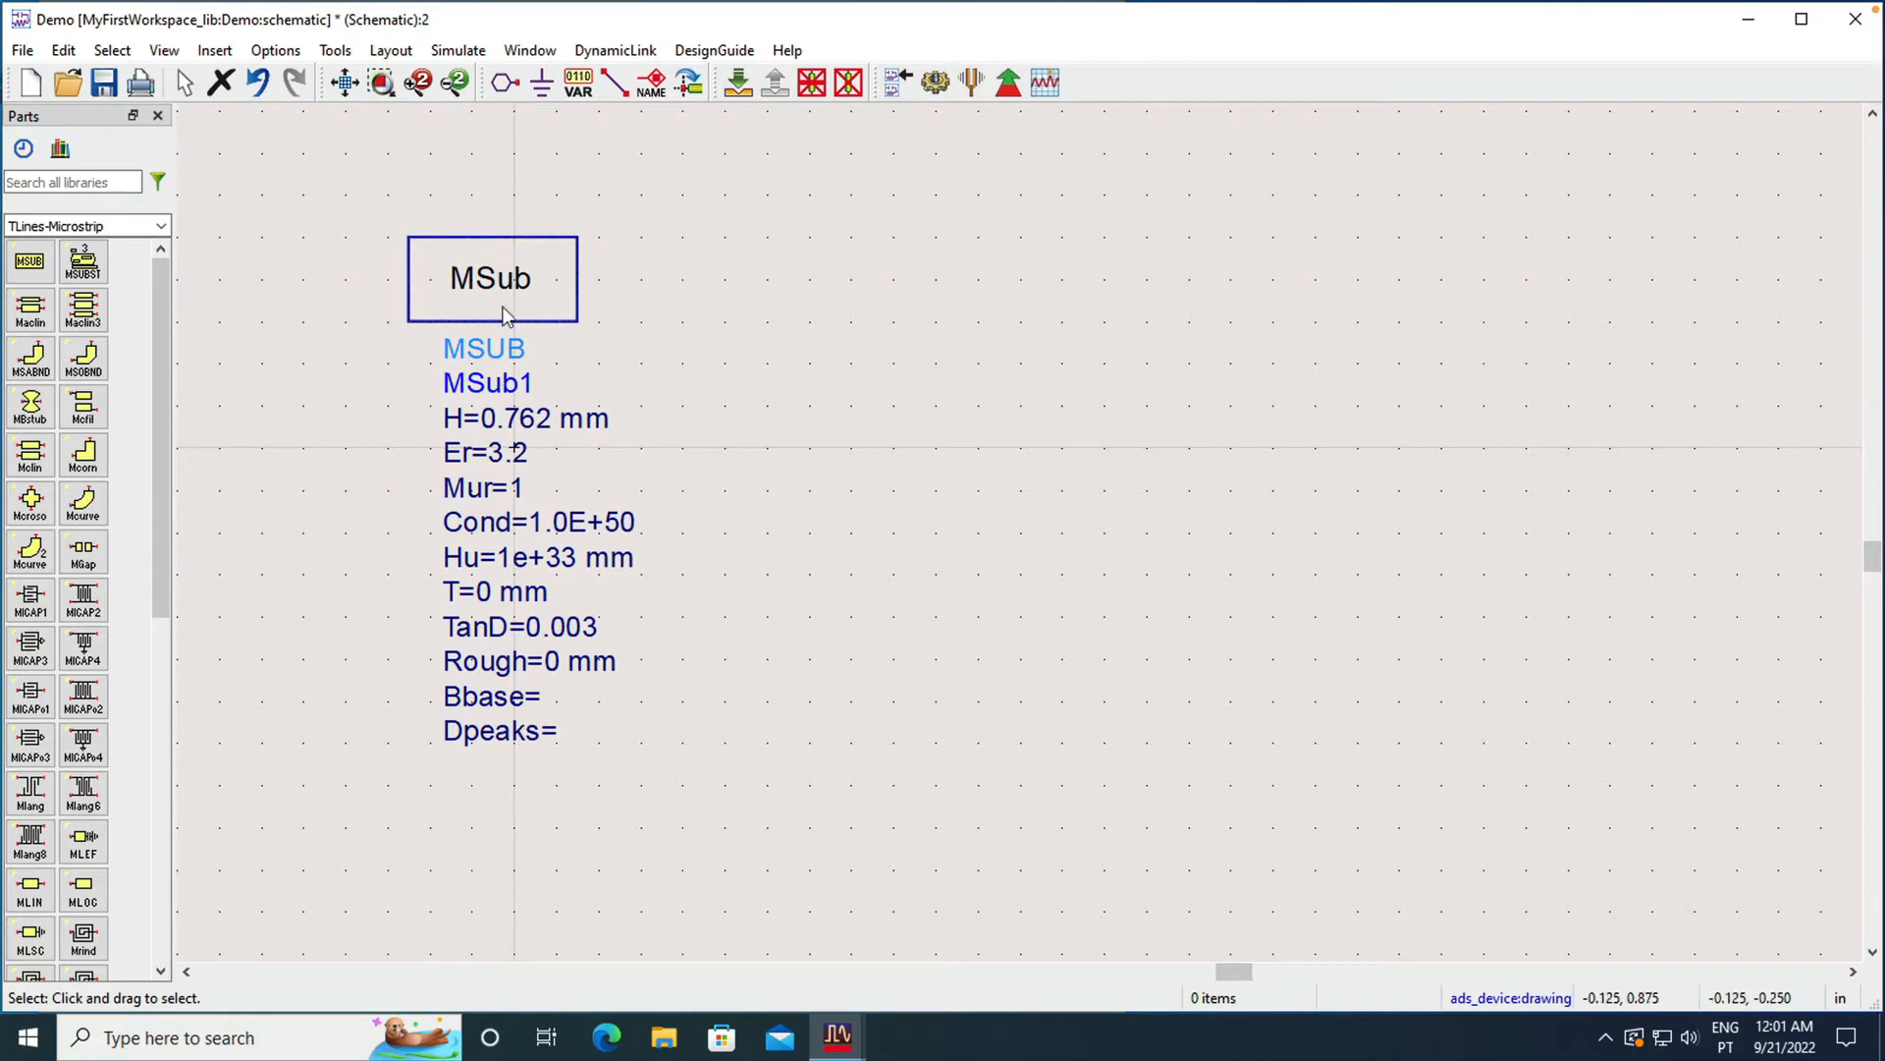
Step: Move the MSUB component farther left in the schematic to free space beside it
{"action": "left_click_drag", "start_coordinate": [485, 269], "coordinate": [421, 219]}
{"action": "scroll", "coordinate": [421, 219], "scroll_direction": "up", "scroll_amount": 2}
{"action": "scroll", "coordinate": [698, 262], "scroll_direction": "down", "scroll_amount": 1}
{"action": "scroll", "coordinate": [920, 510], "scroll_direction": "up", "scroll_amount": 1}
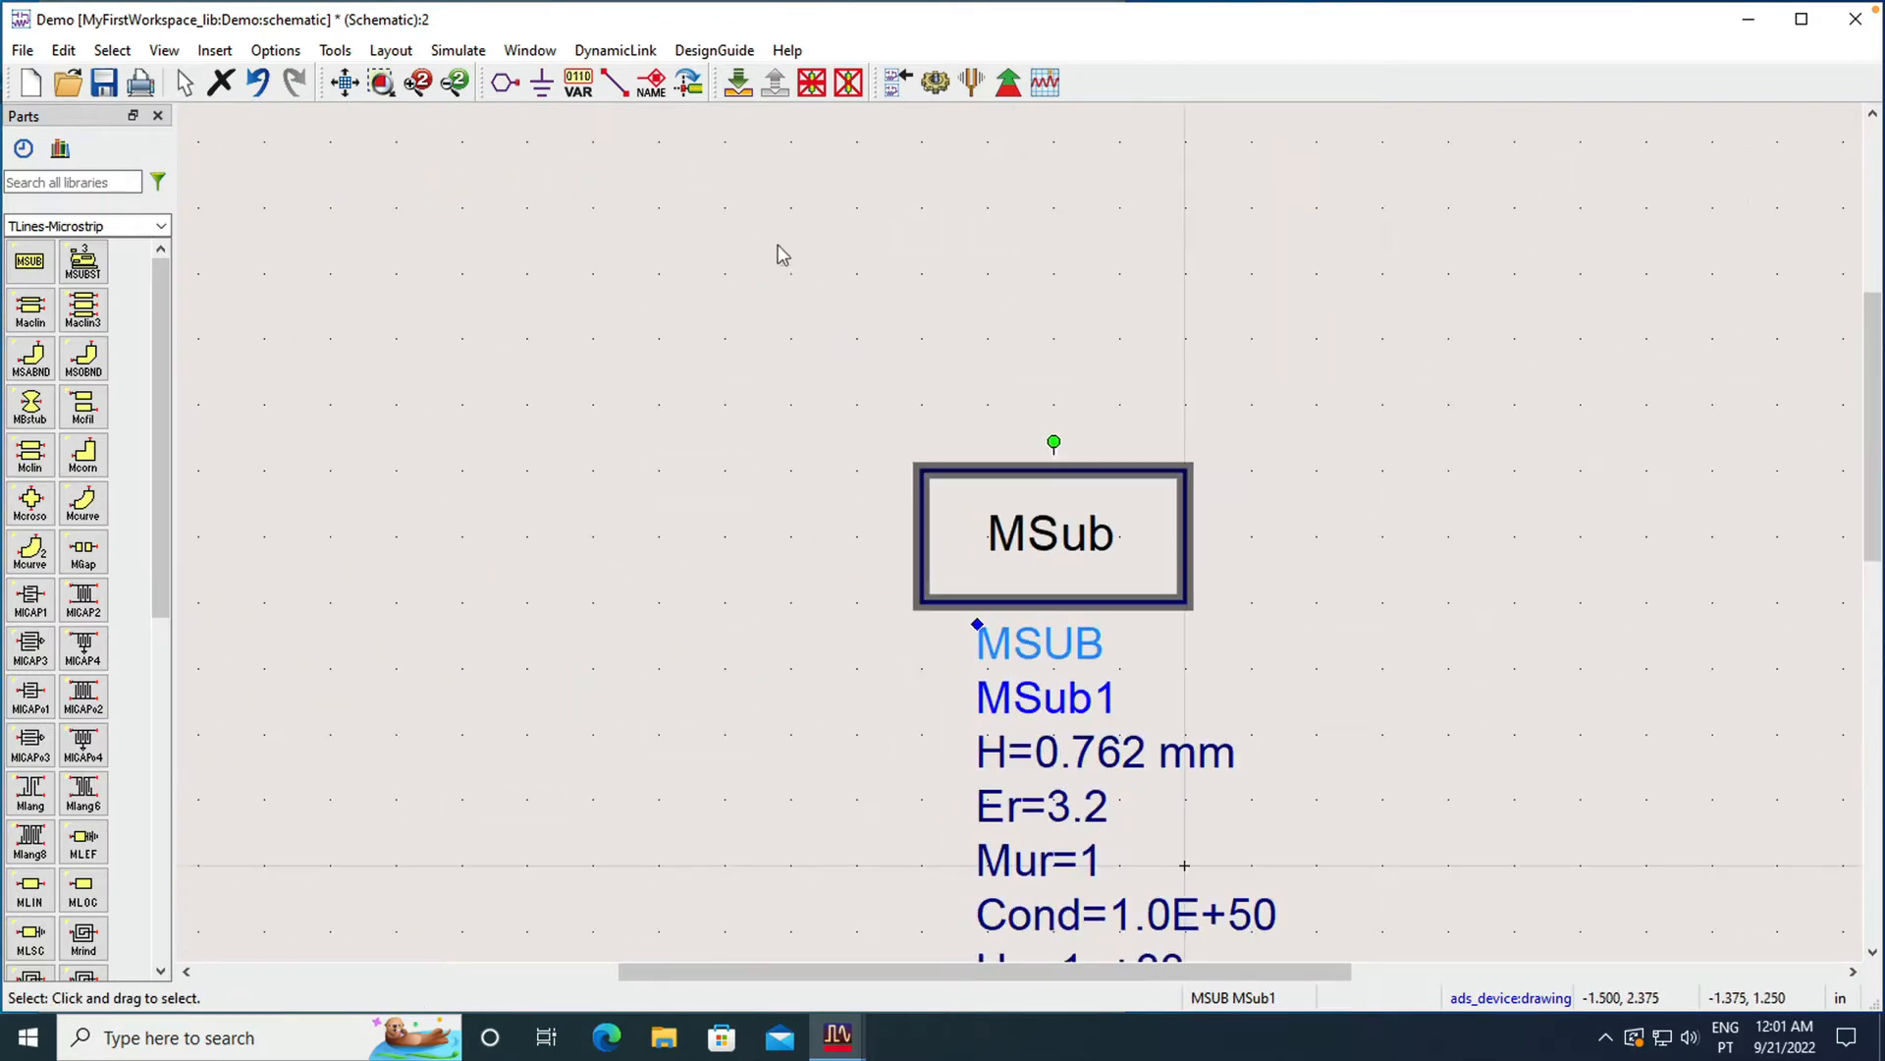
{"action": "left_click", "coordinate": [344, 82]}
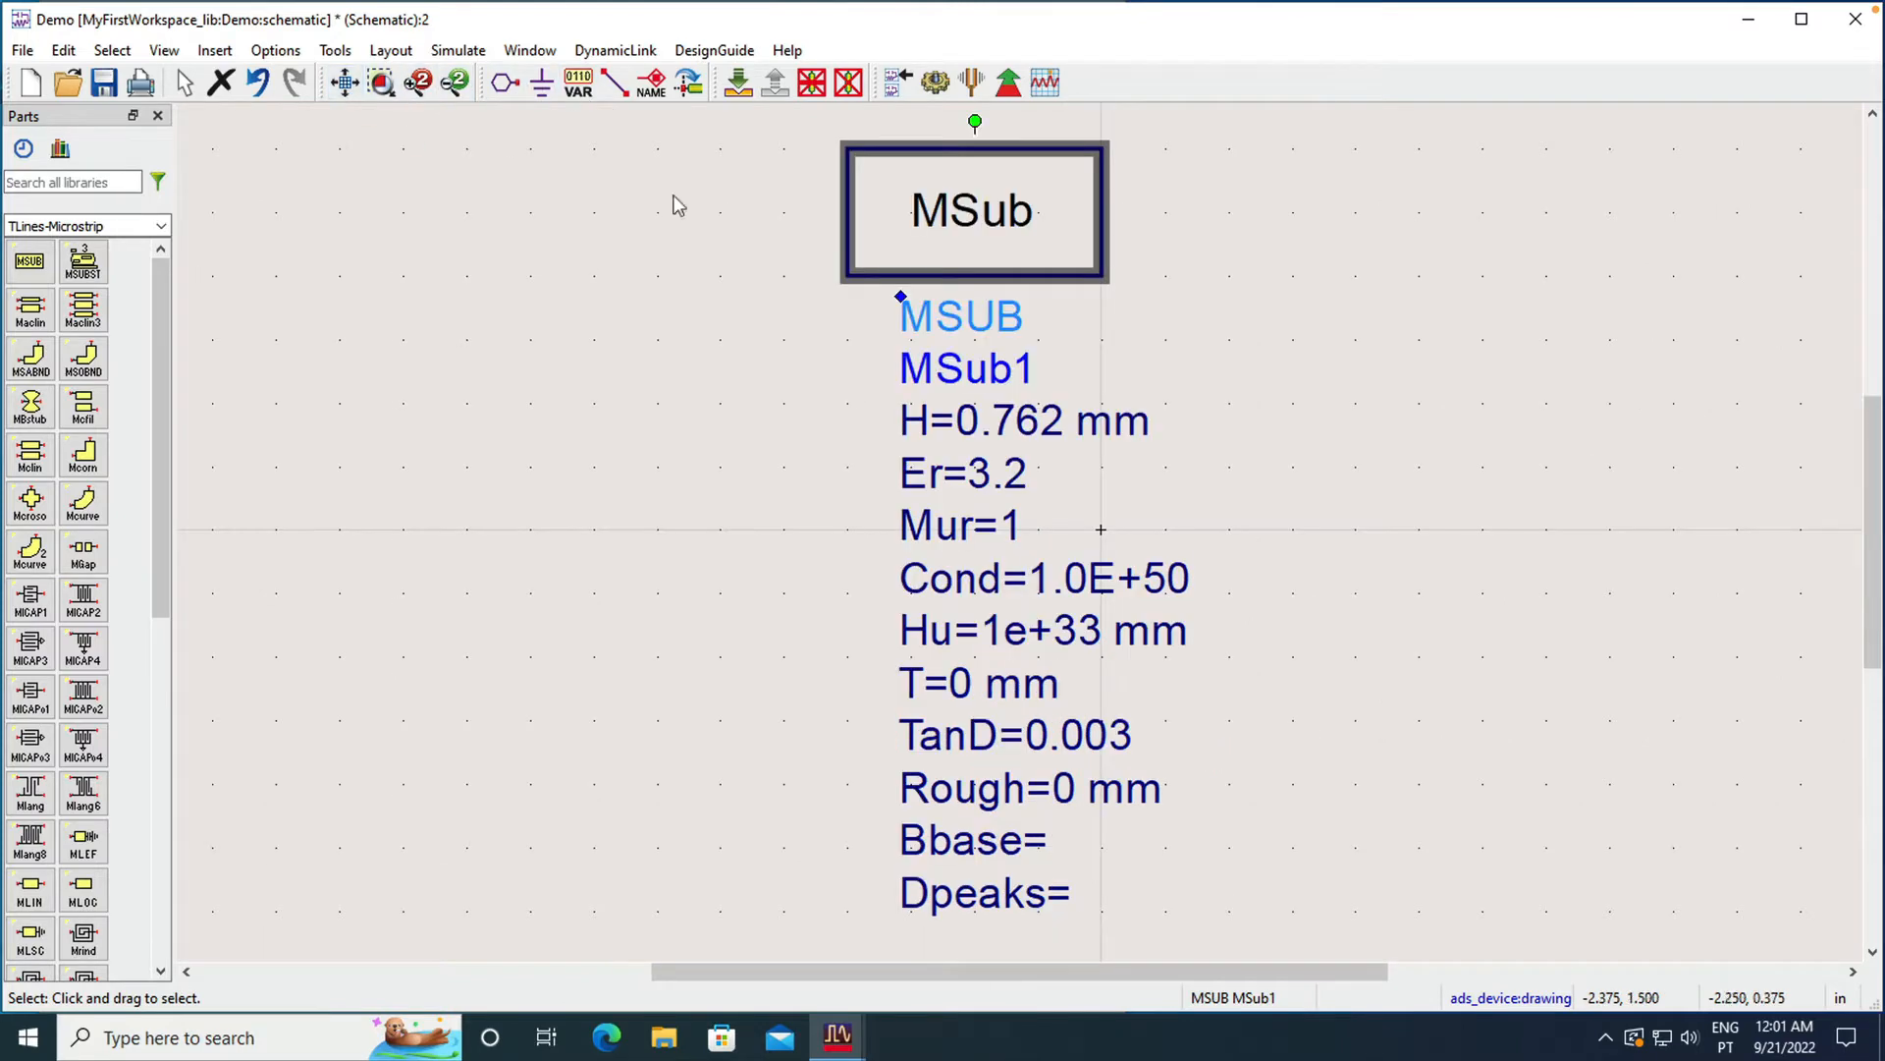
{"action": "left_click_drag", "start_coordinate": [1027, 225], "coordinate": [535, 246]}
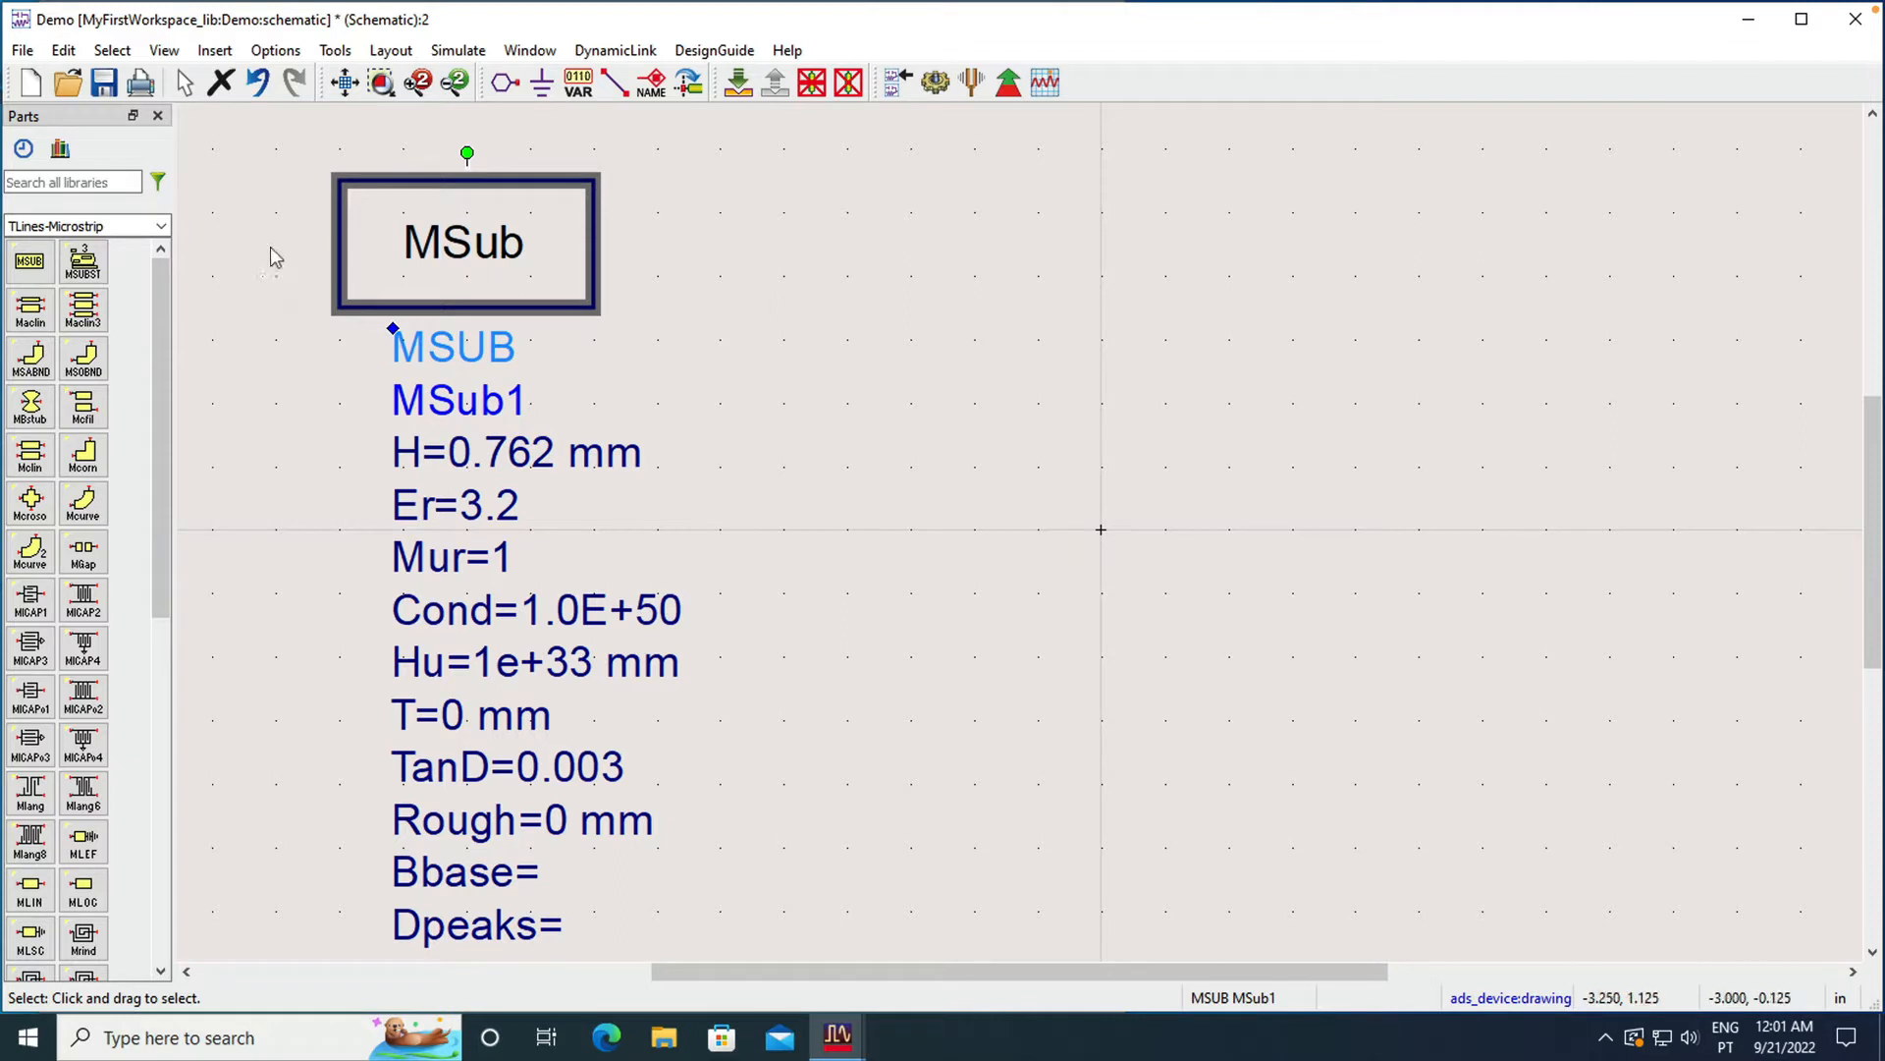
Step: Place one MLIN microstrip line to the right of the MSUB block and fit both components in view
{"action": "left_click", "coordinate": [161, 227]}
{"action": "left_click", "coordinate": [161, 227]}
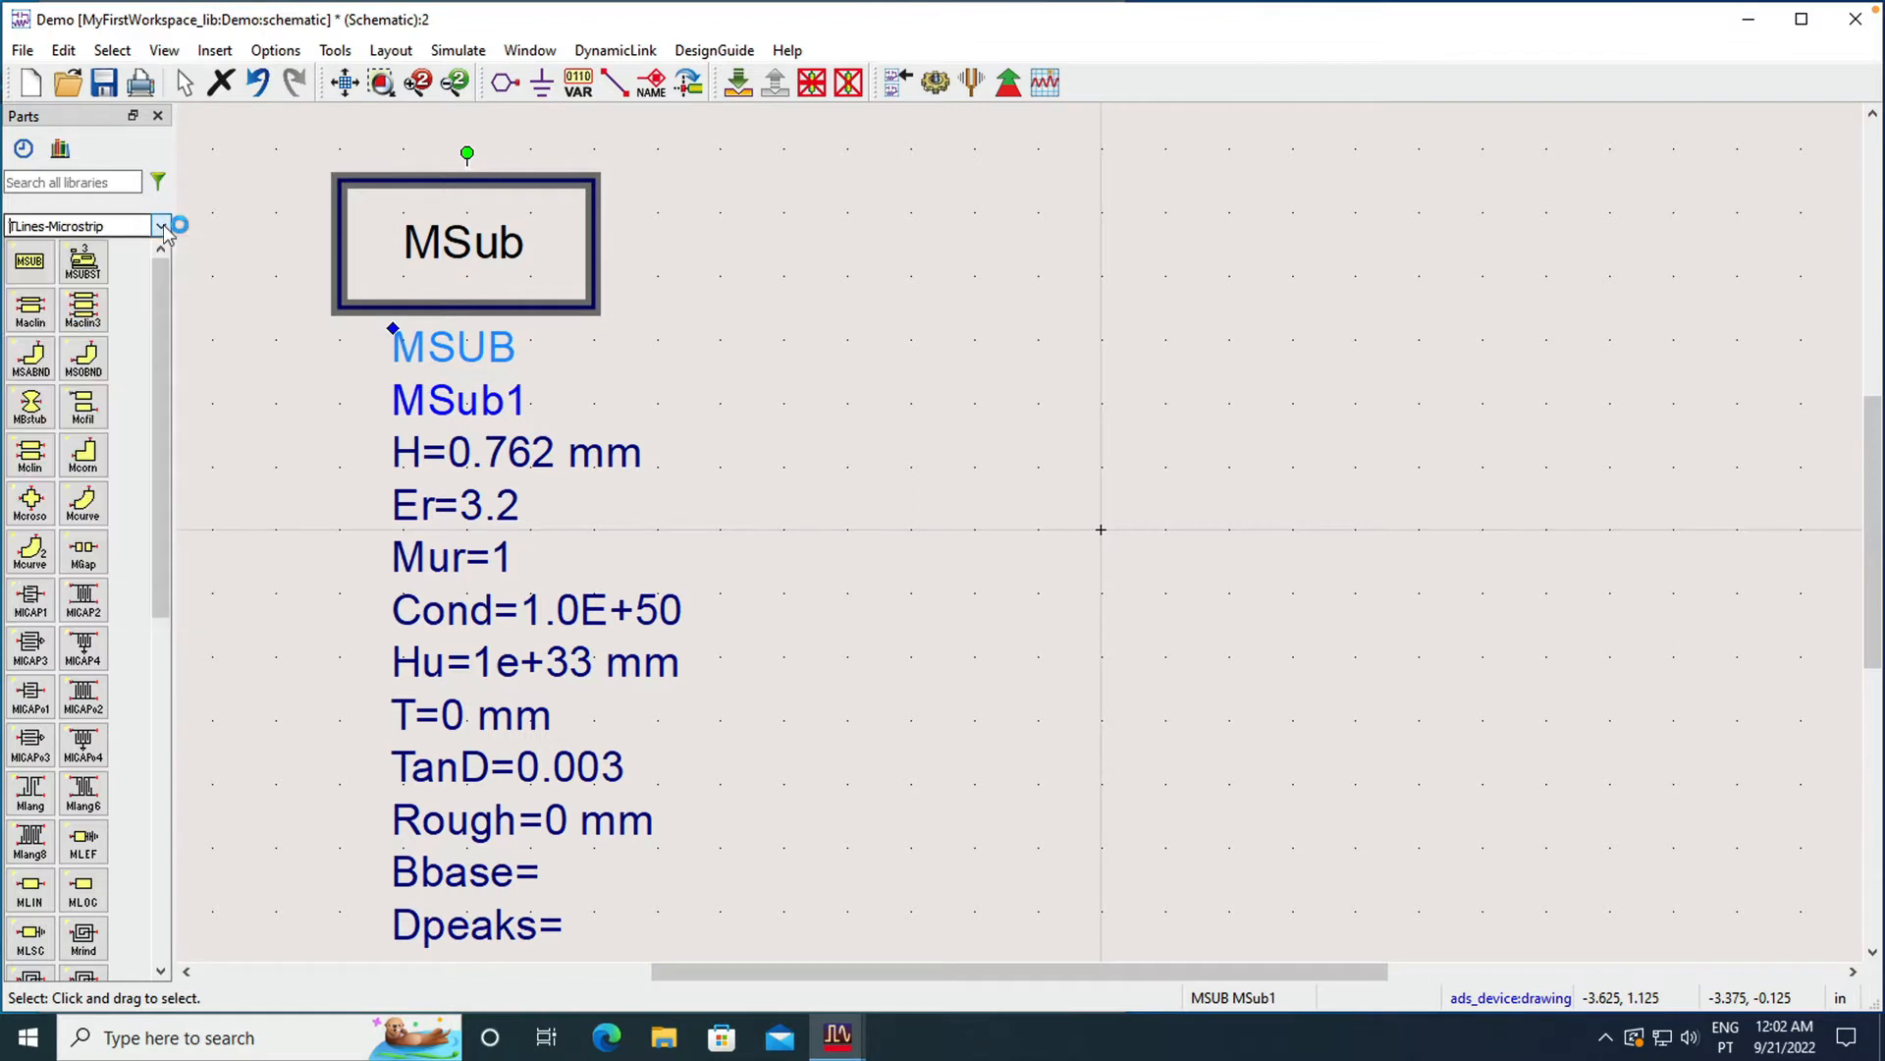
{"action": "left_click", "coordinate": [30, 892]}
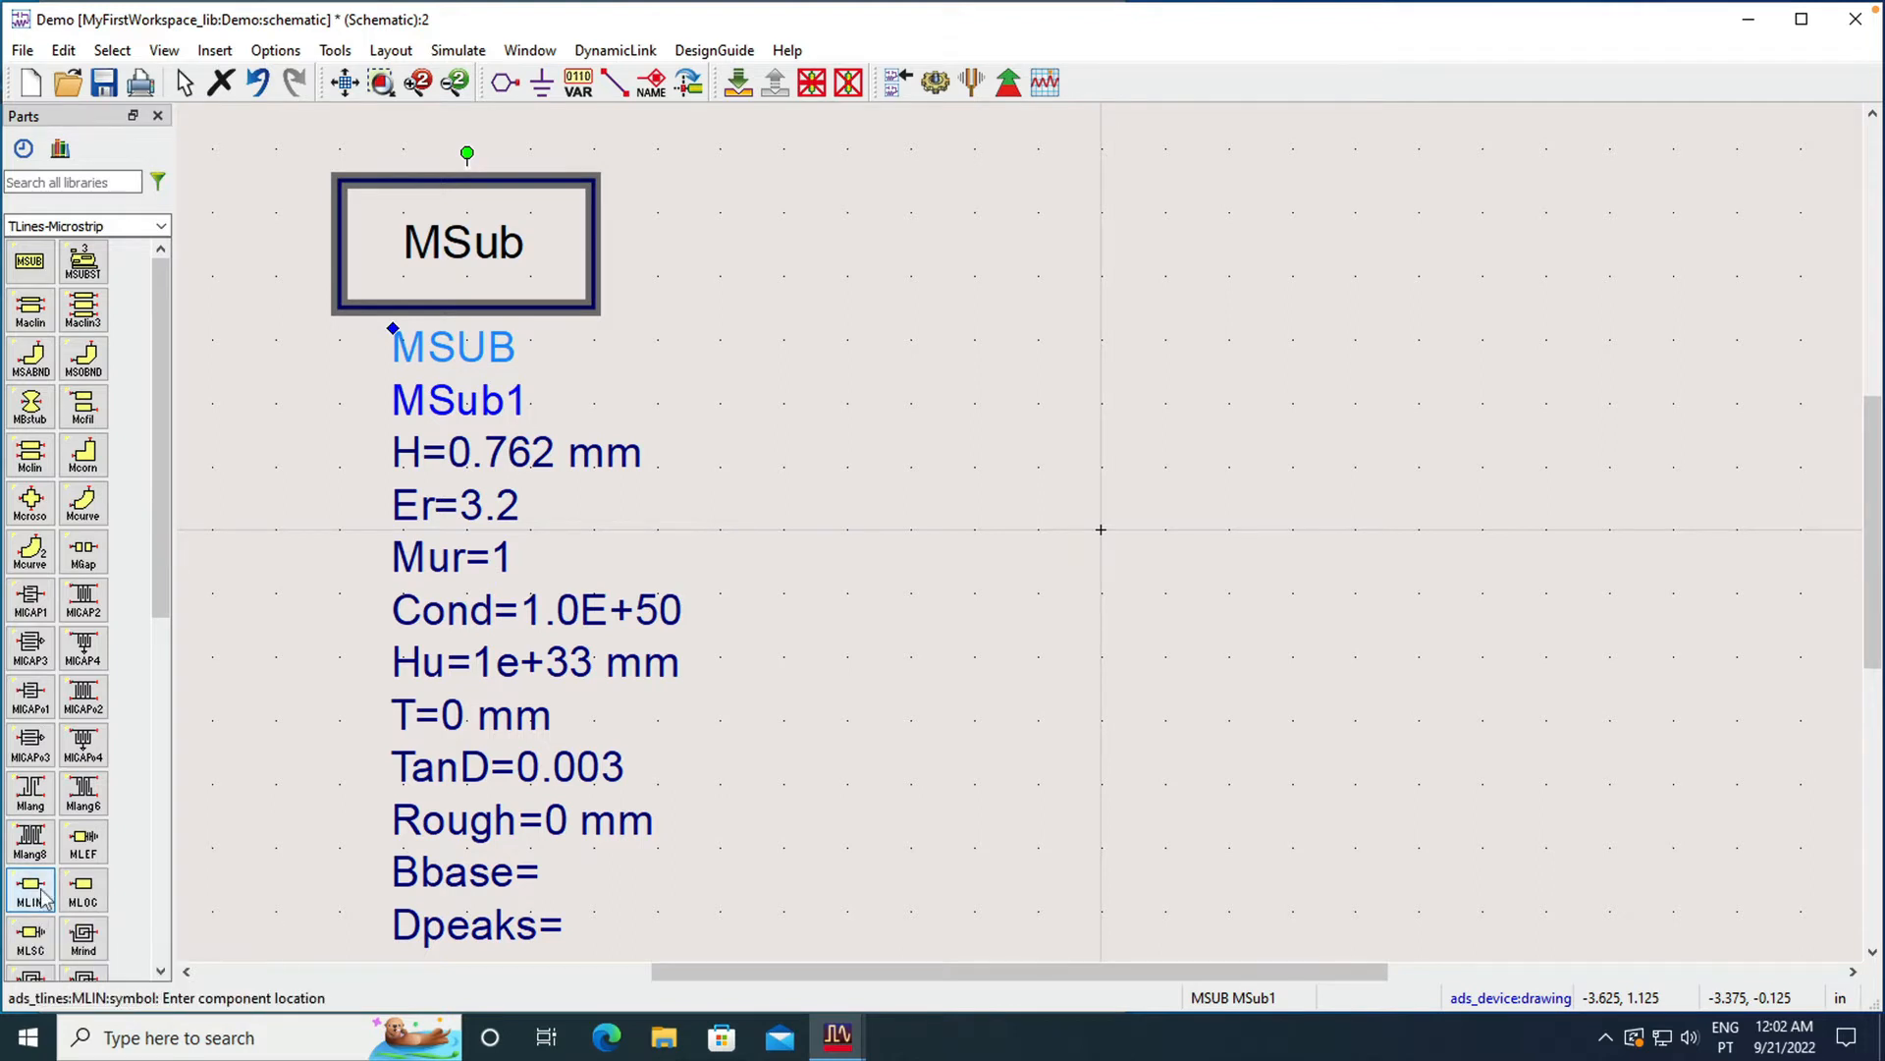
{"action": "left_click", "coordinate": [1069, 478]}
{"action": "key", "text": "Escape"}
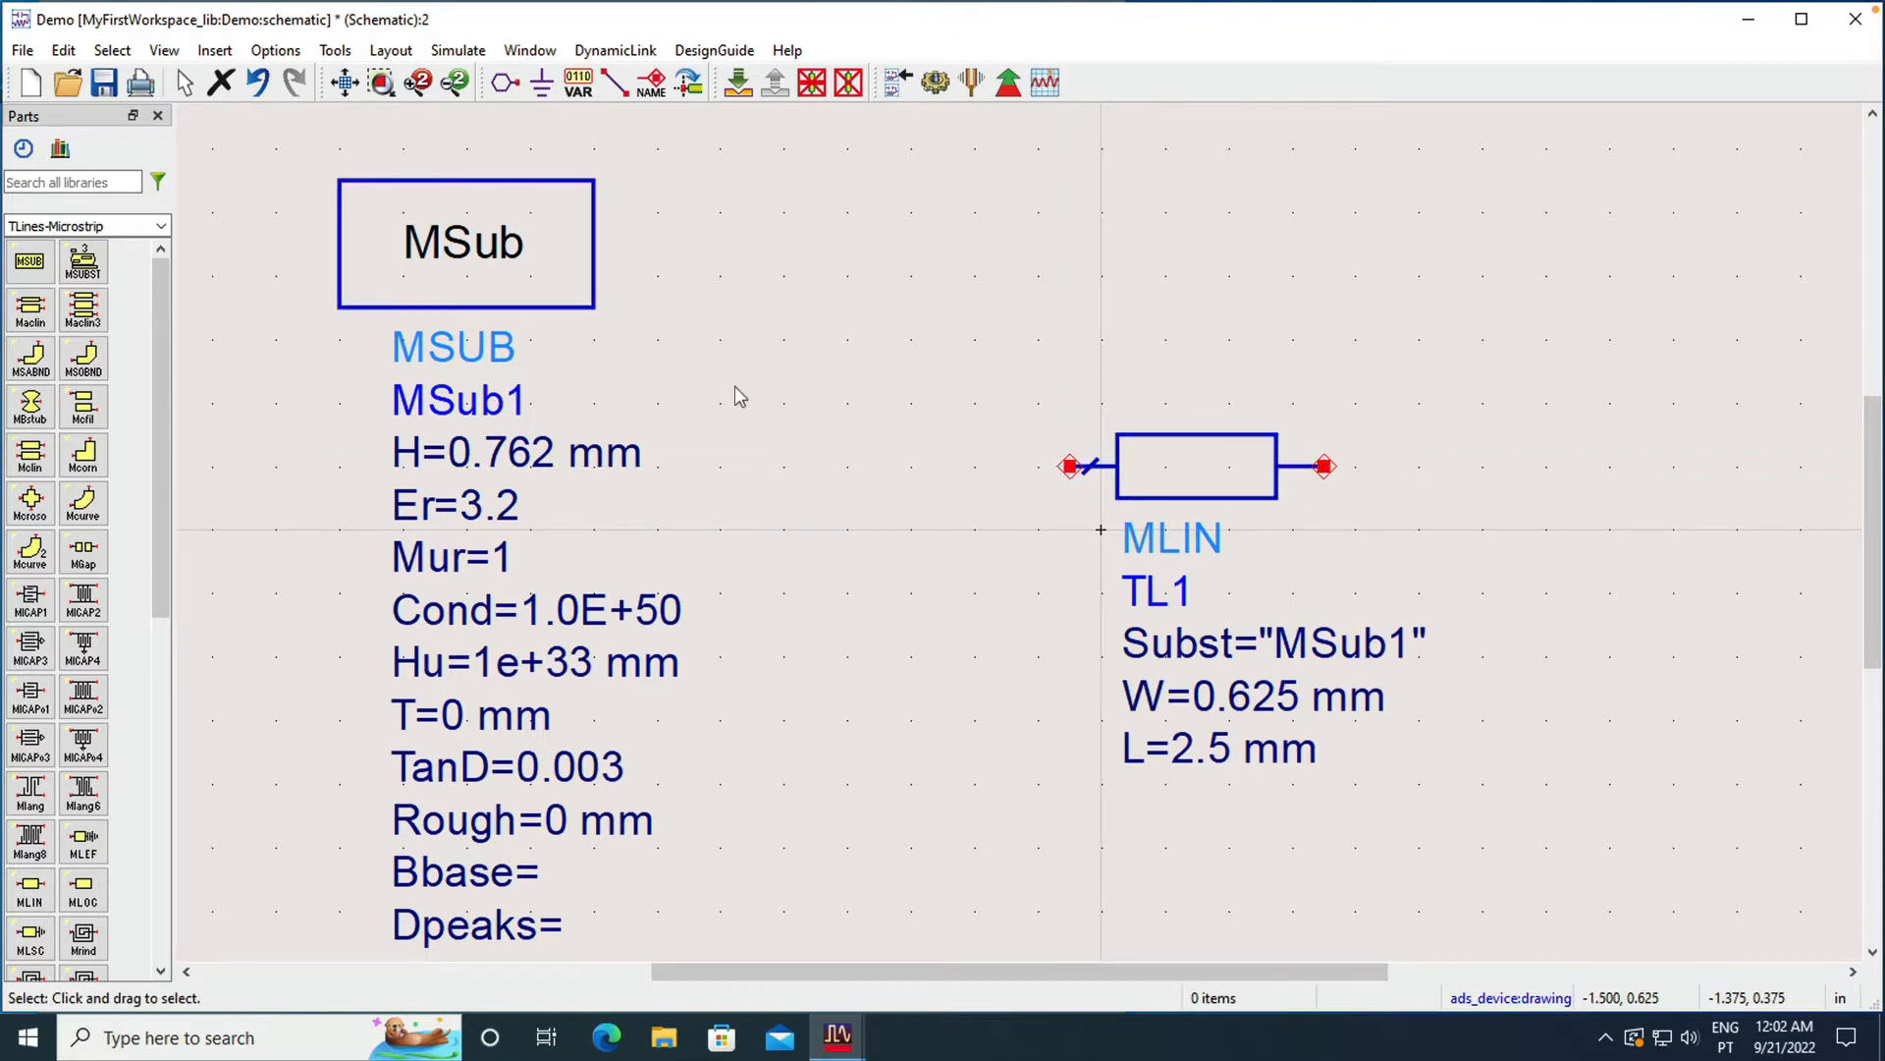
{"action": "scroll", "coordinate": [732, 374], "scroll_direction": "down", "scroll_amount": 5}
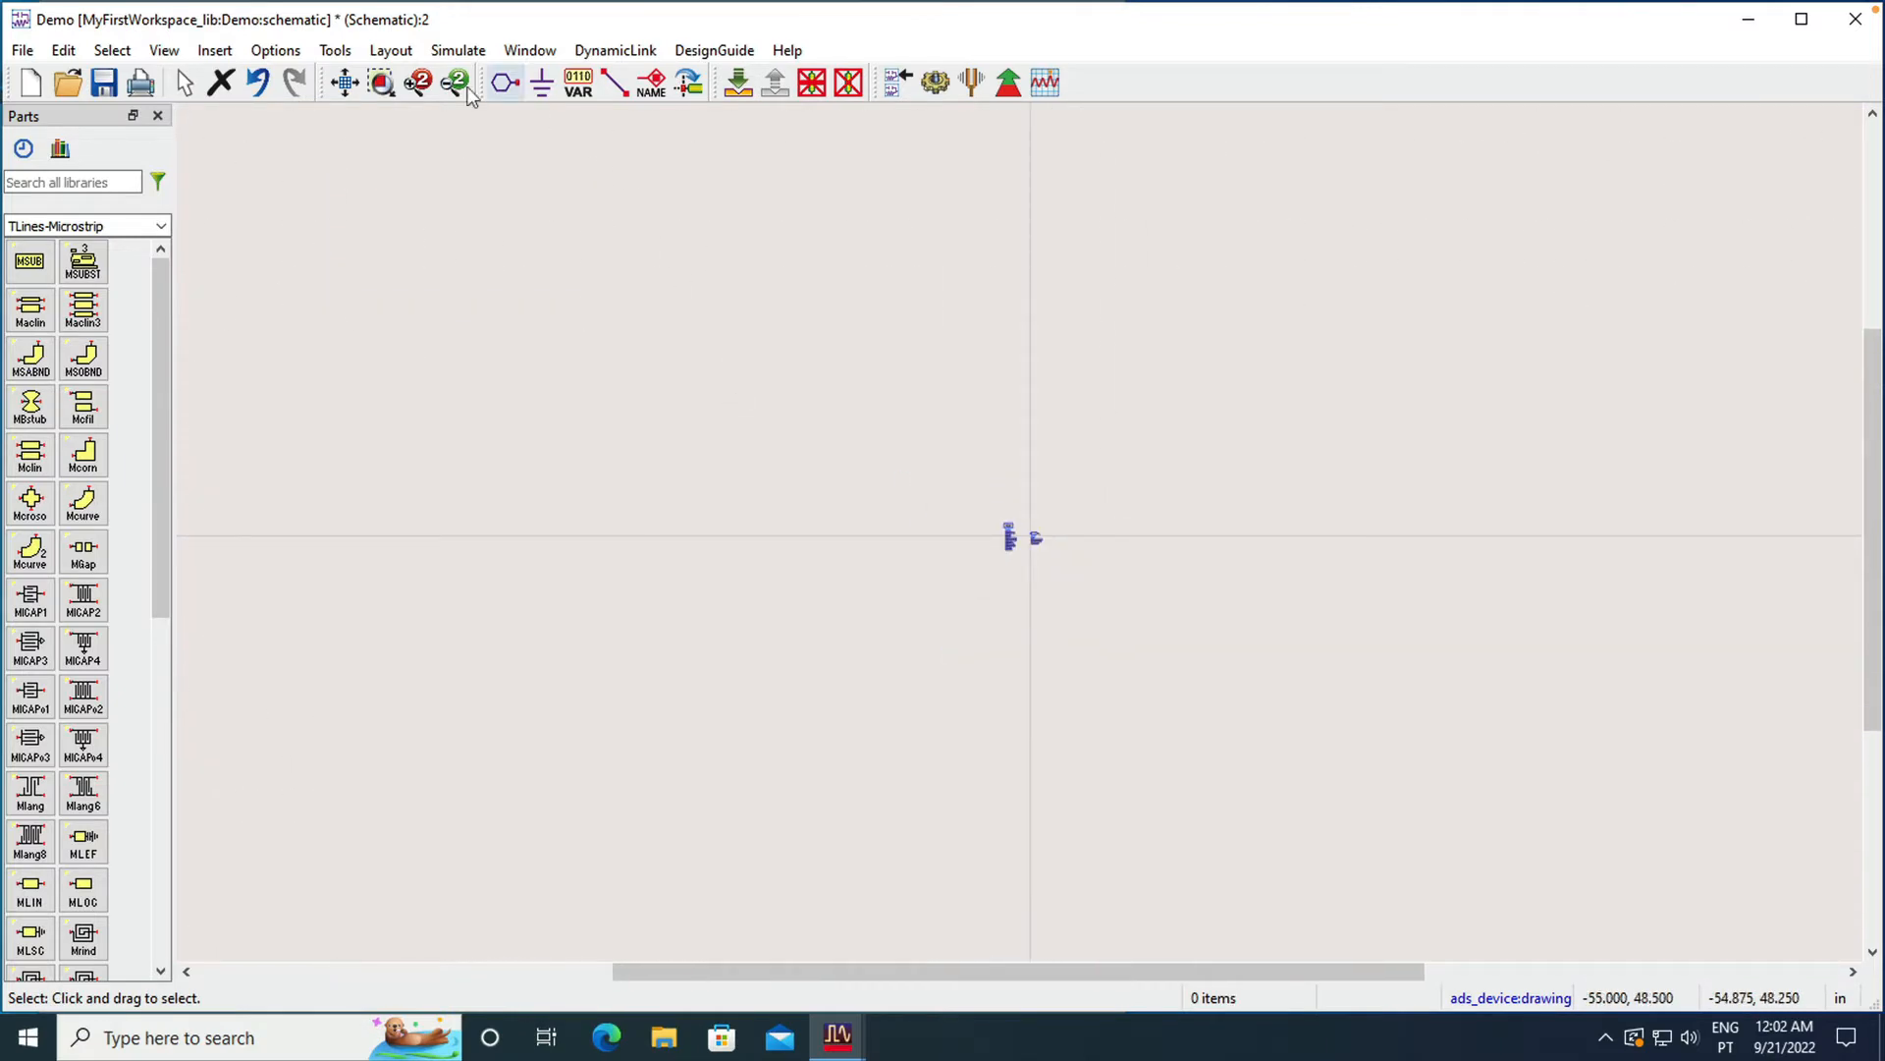
{"action": "left_click", "coordinate": [344, 82]}
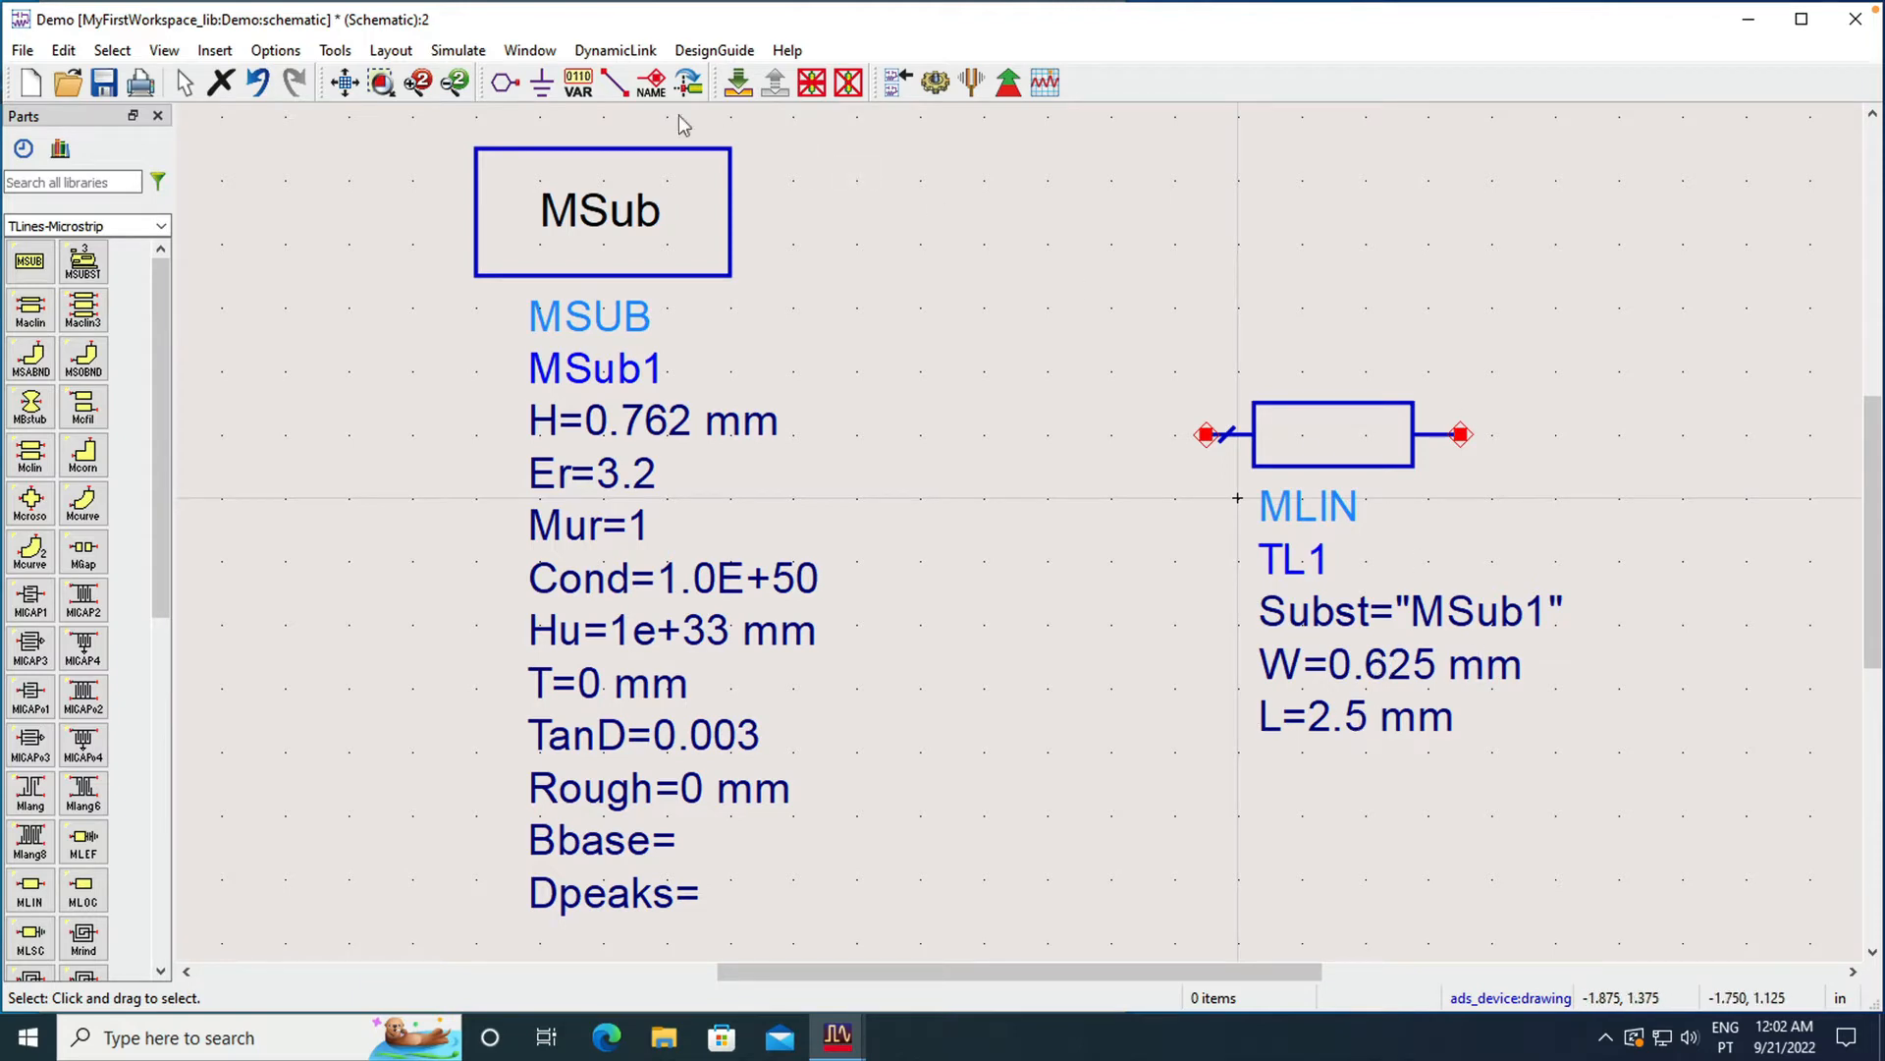
Step: Start LineCalc and move its window down over the schematic
{"action": "left_click", "coordinate": [334, 51]}
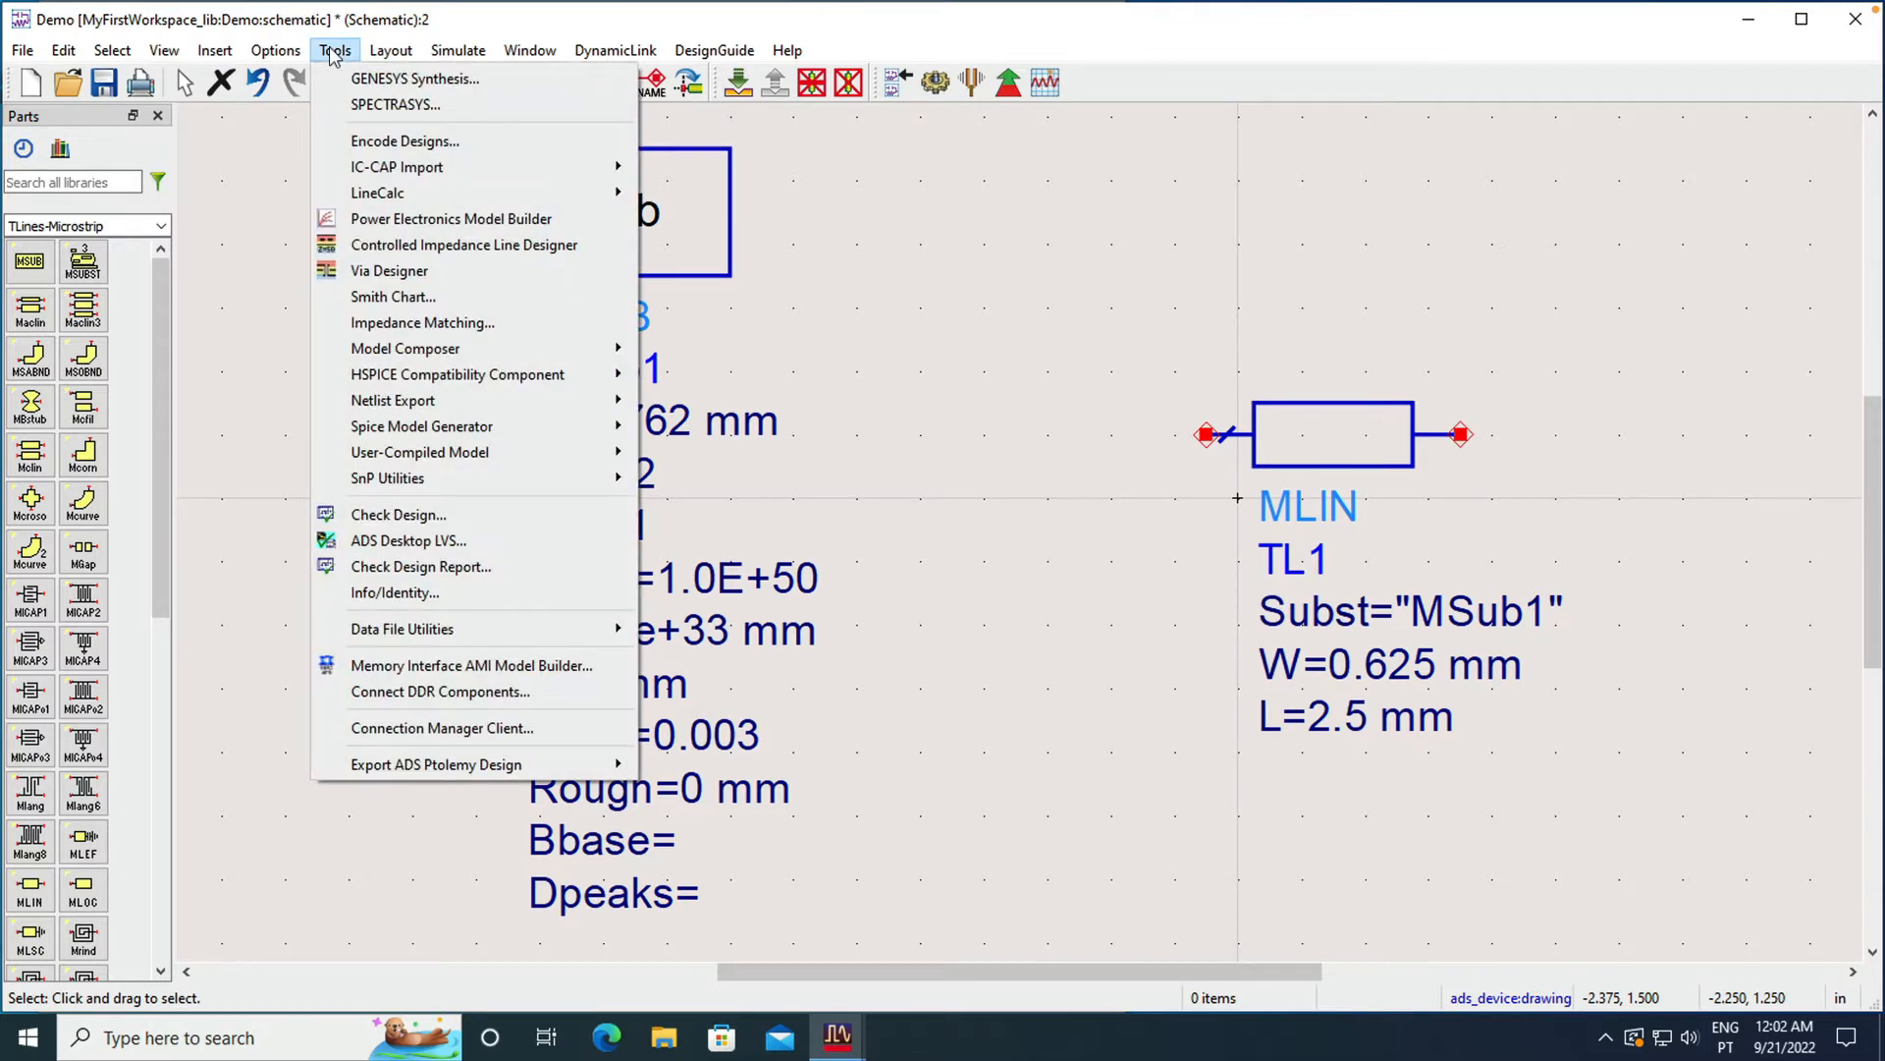
{"action": "mouse_move", "coordinate": [388, 192]}
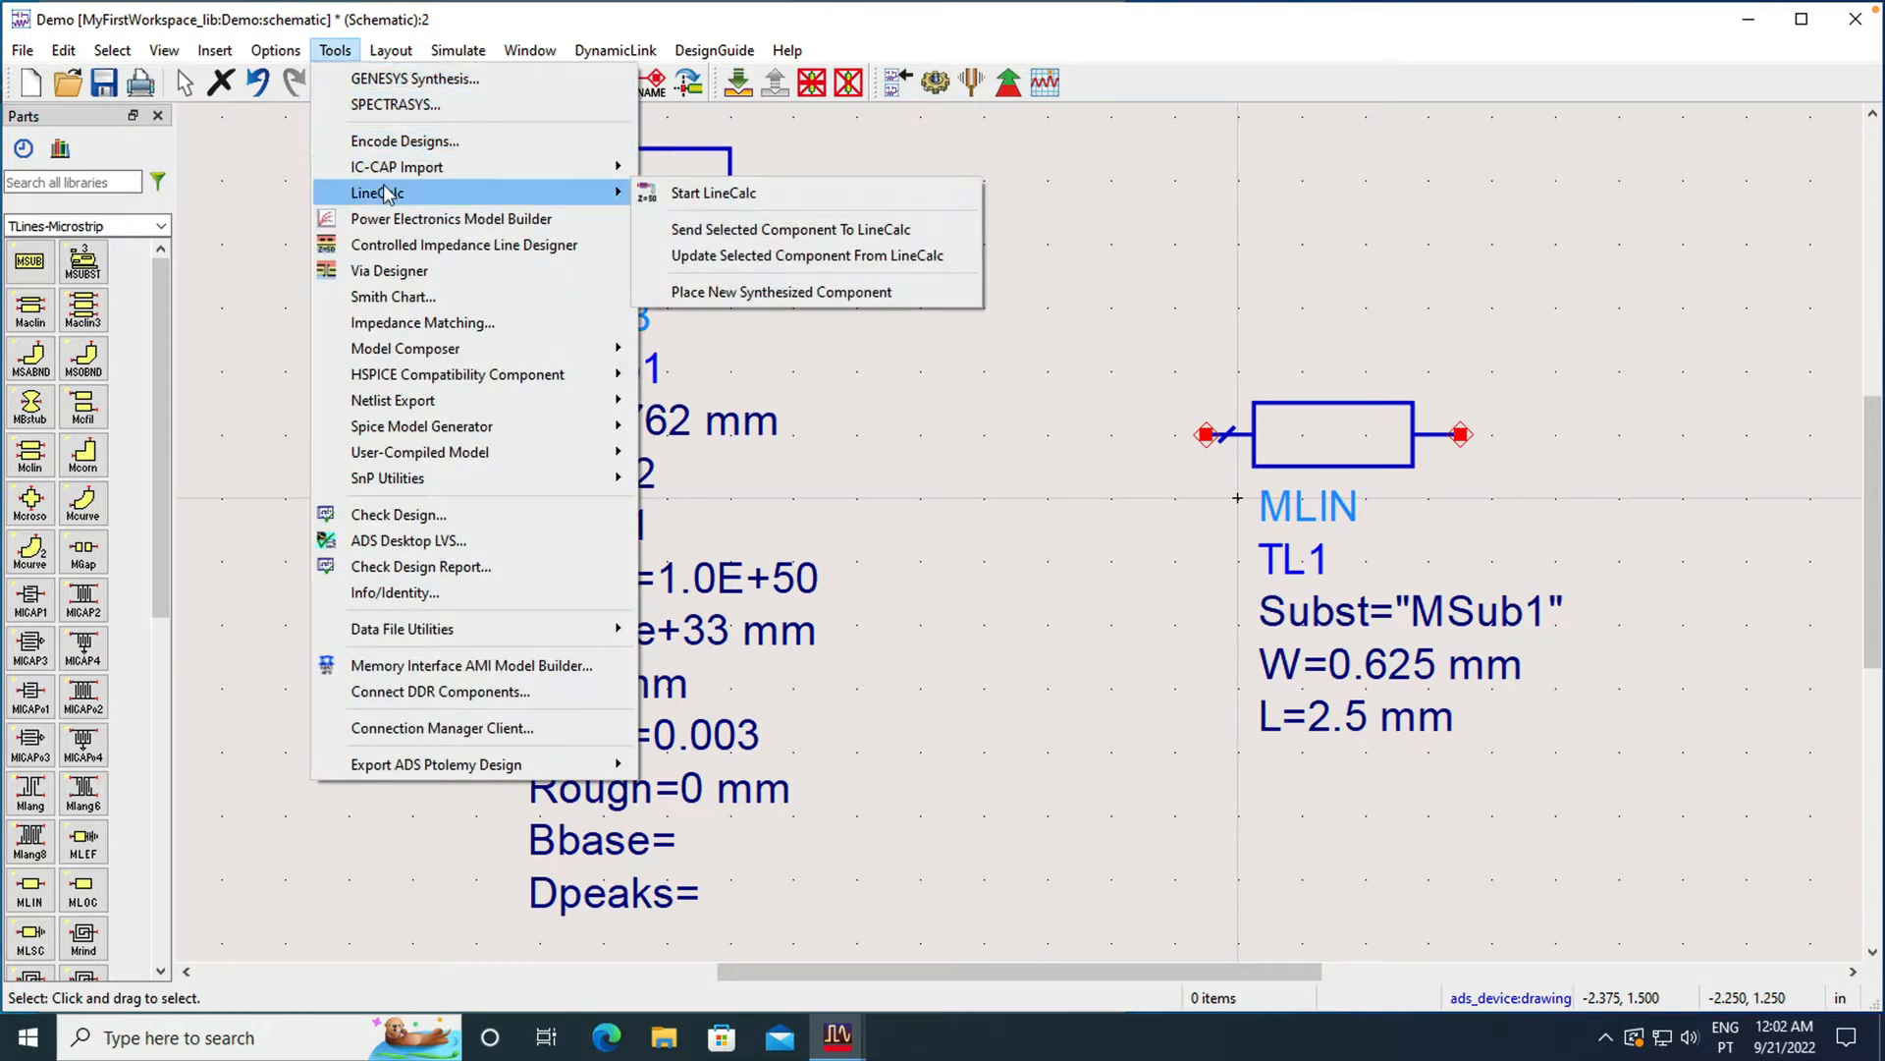
{"action": "left_click", "coordinate": [716, 195]}
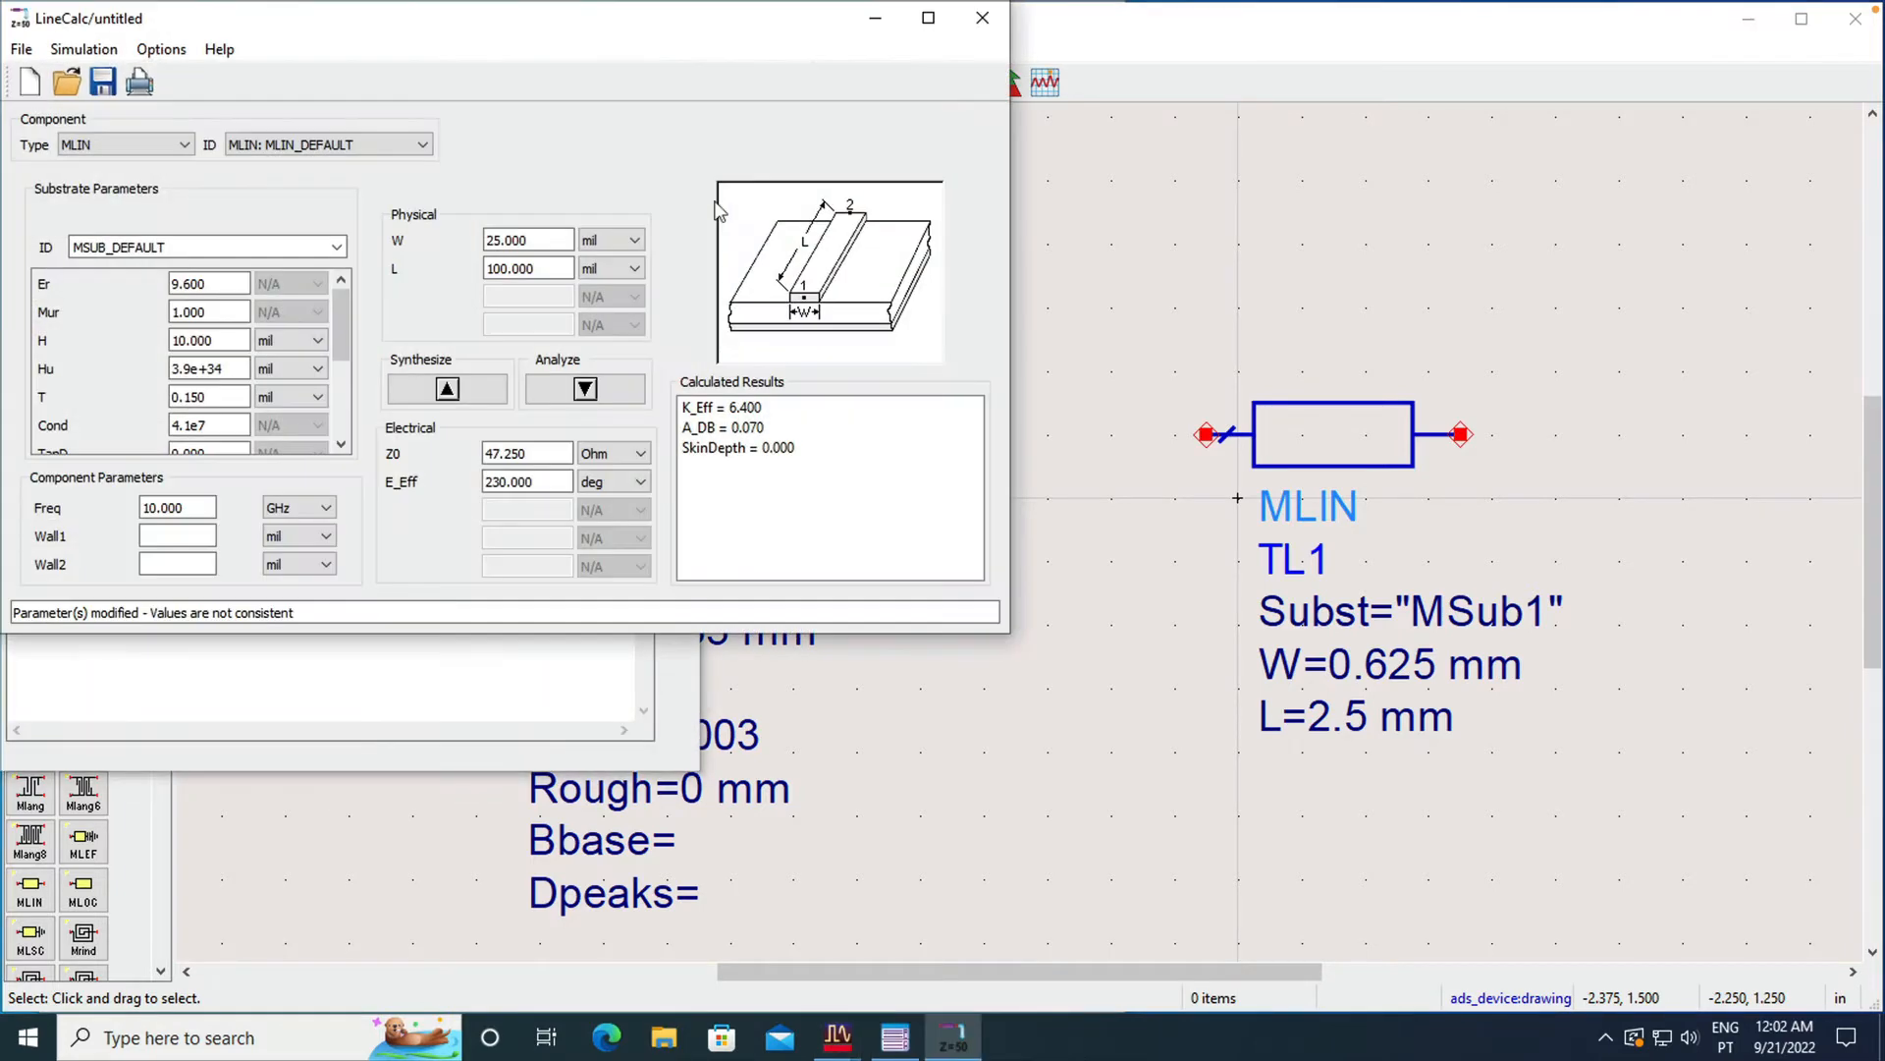
{"action": "left_click_drag", "start_coordinate": [462, 39], "coordinate": [465, 230]}
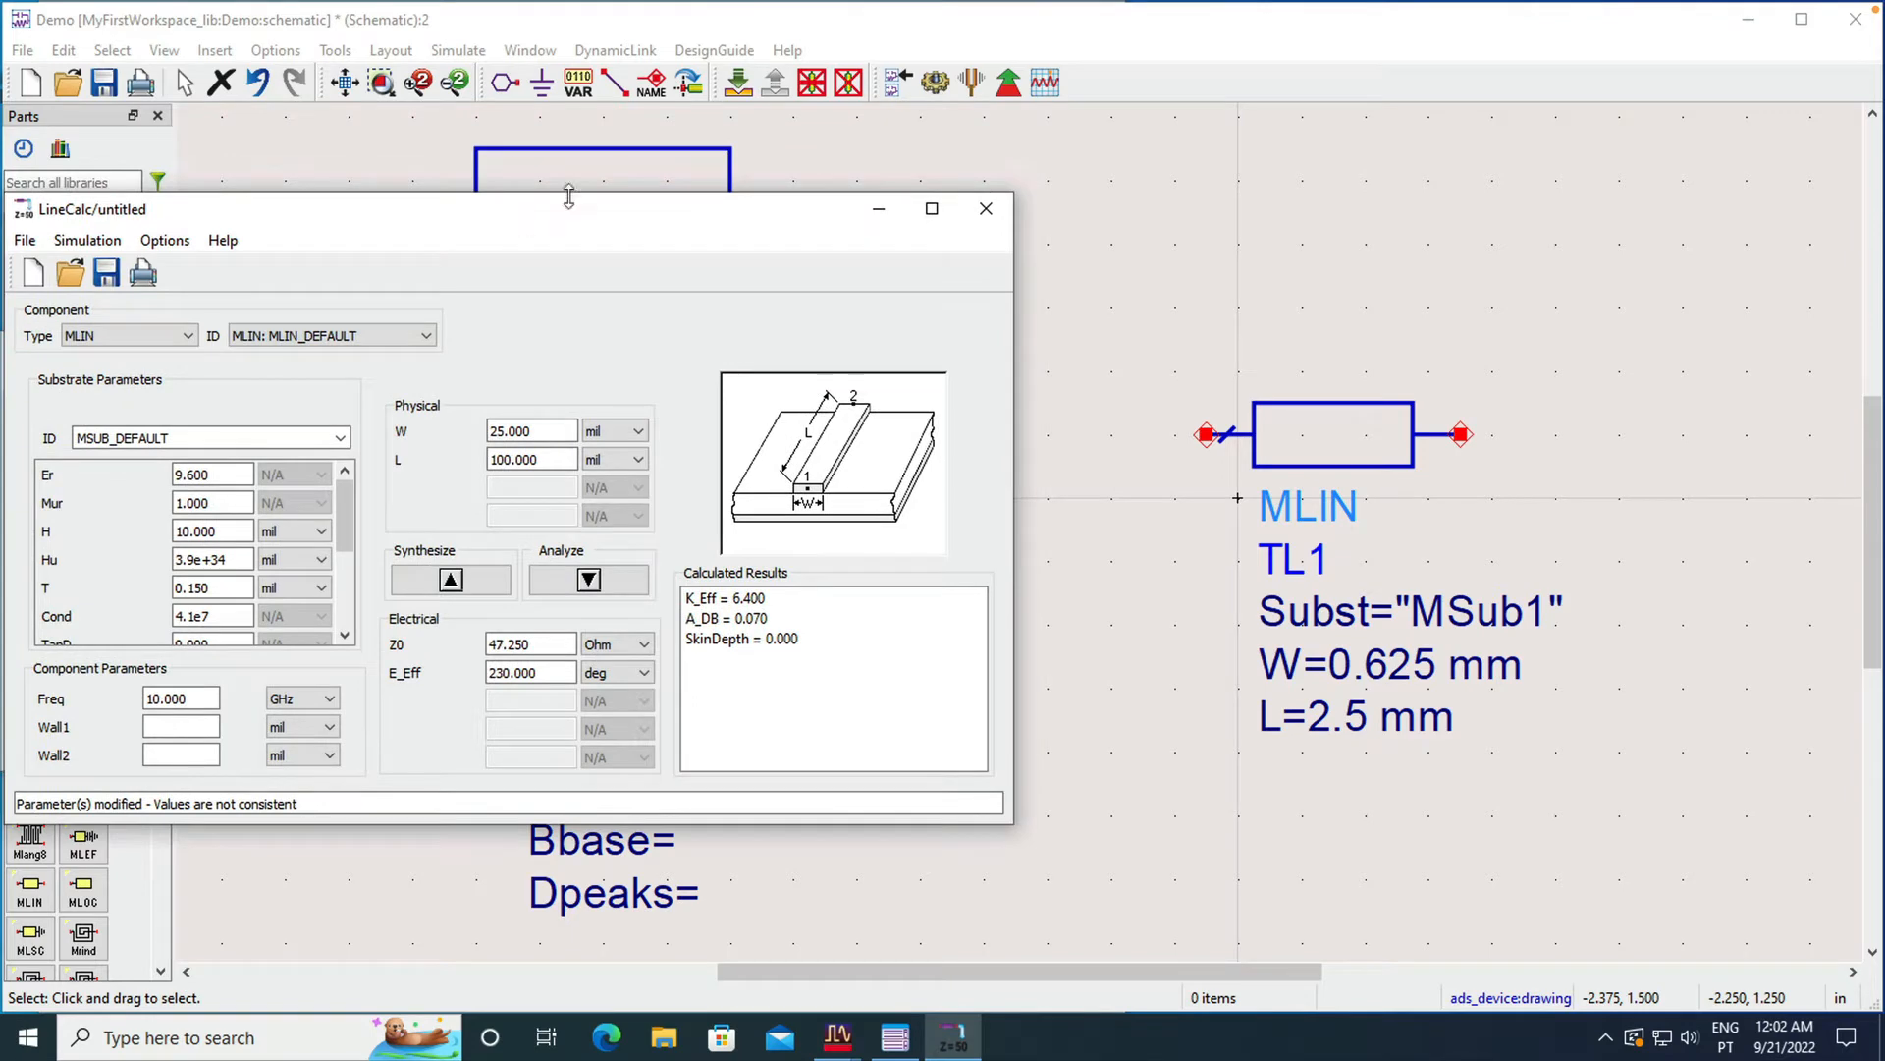
Step: Send the MLIN line to LineCalc, switch to LineCalc and enlarge its window to show more substrate parameters
{"action": "left_click", "coordinate": [1325, 249]}
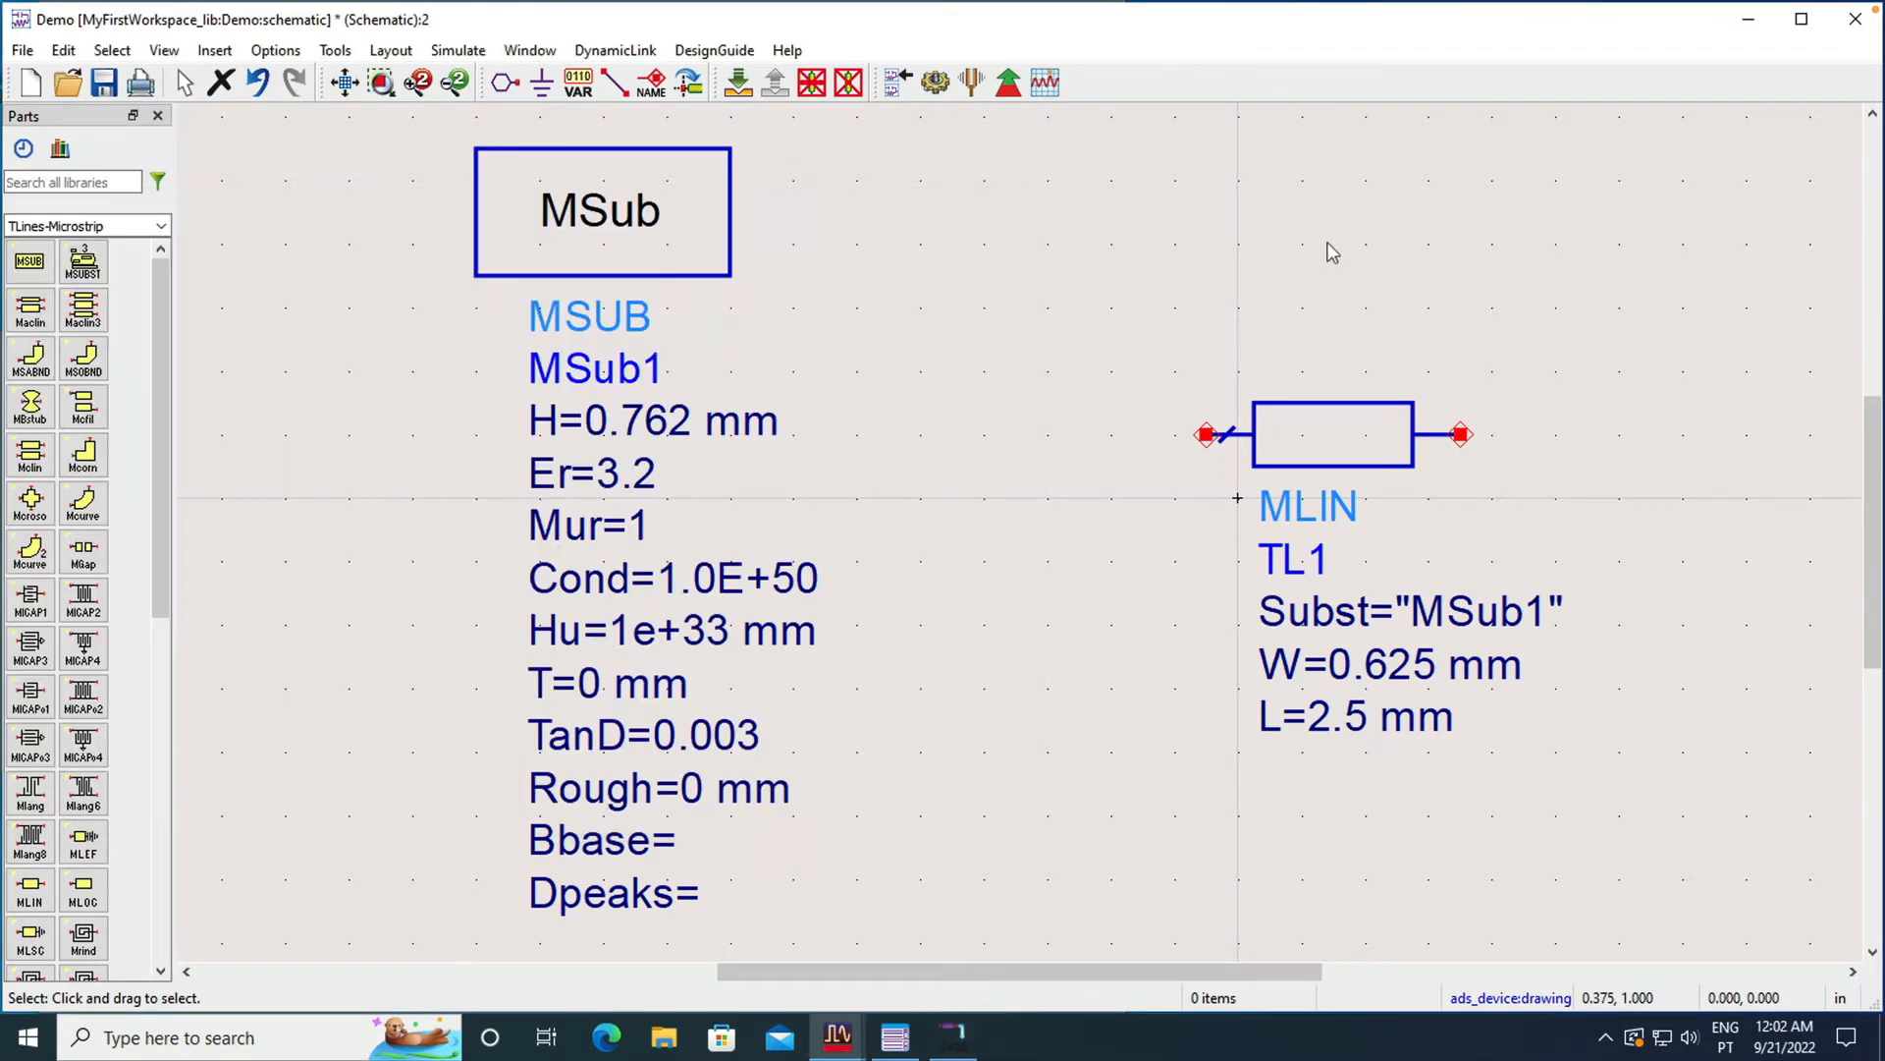
{"action": "left_click", "coordinate": [1339, 439]}
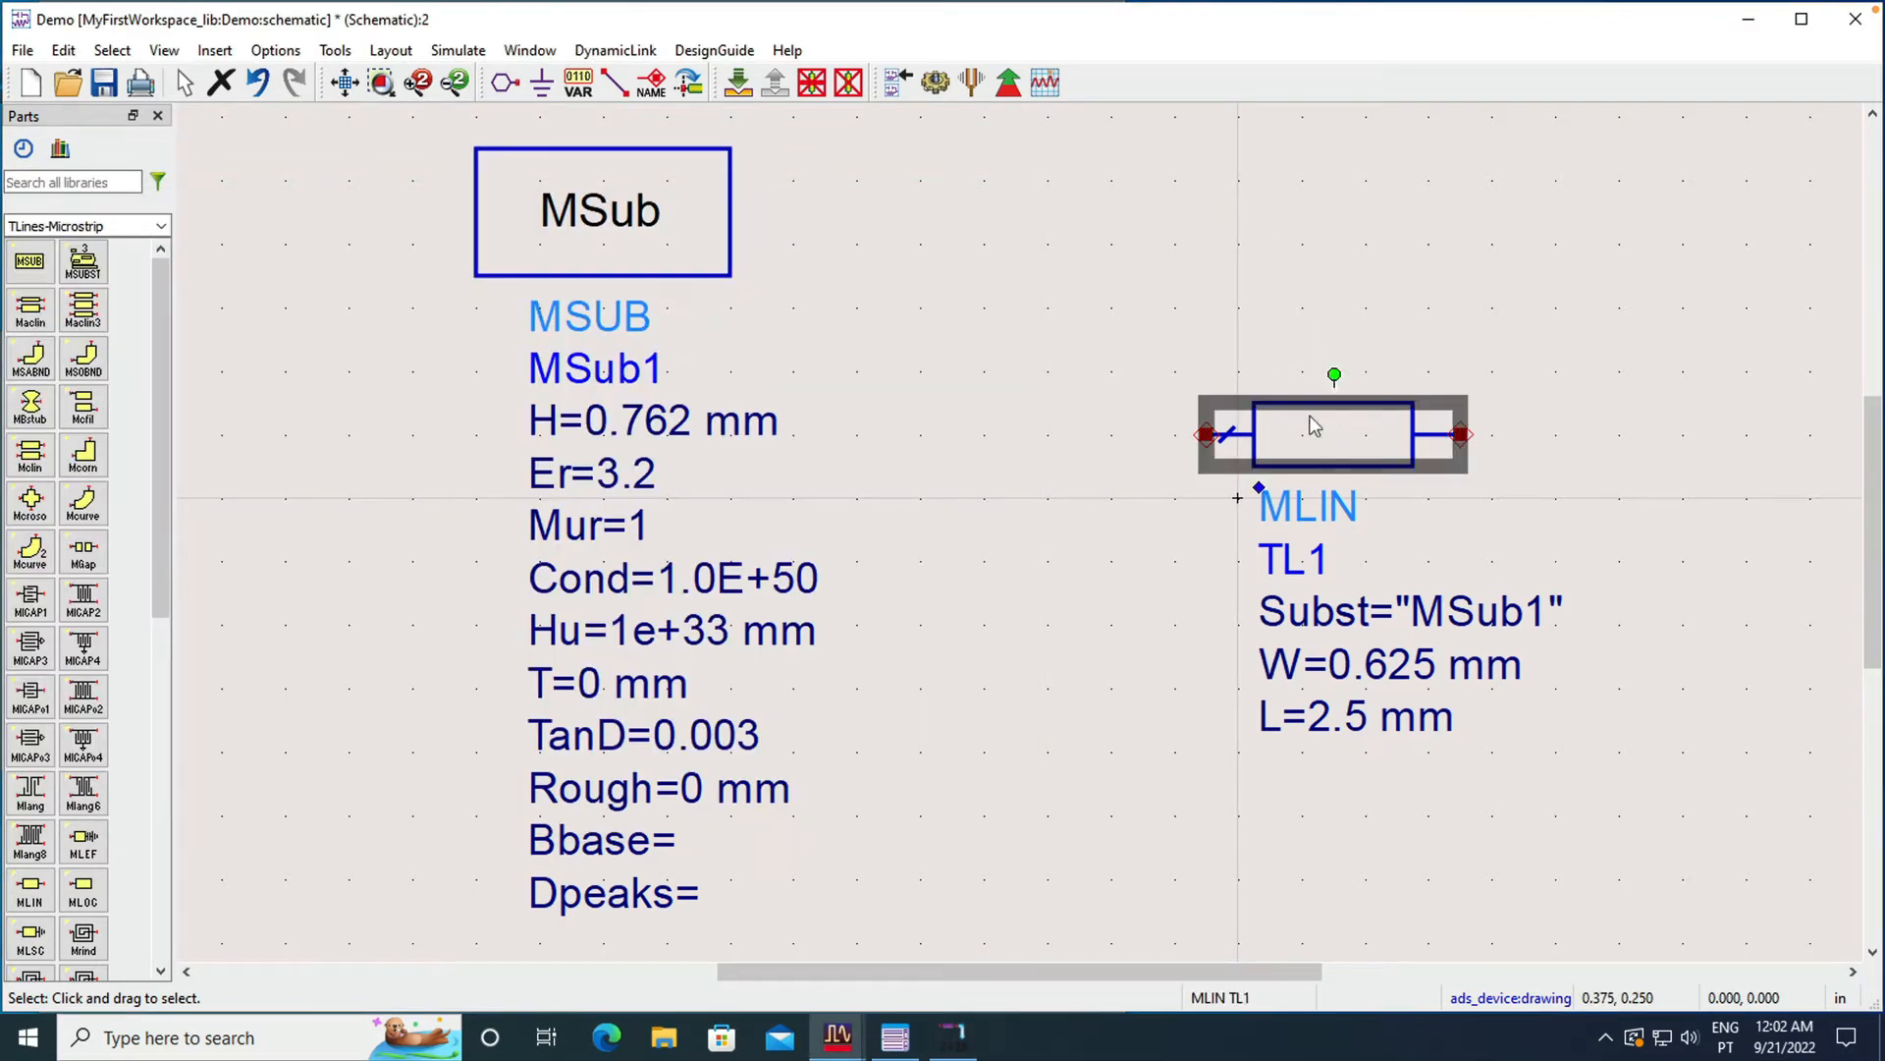
{"action": "left_click", "coordinate": [348, 56]}
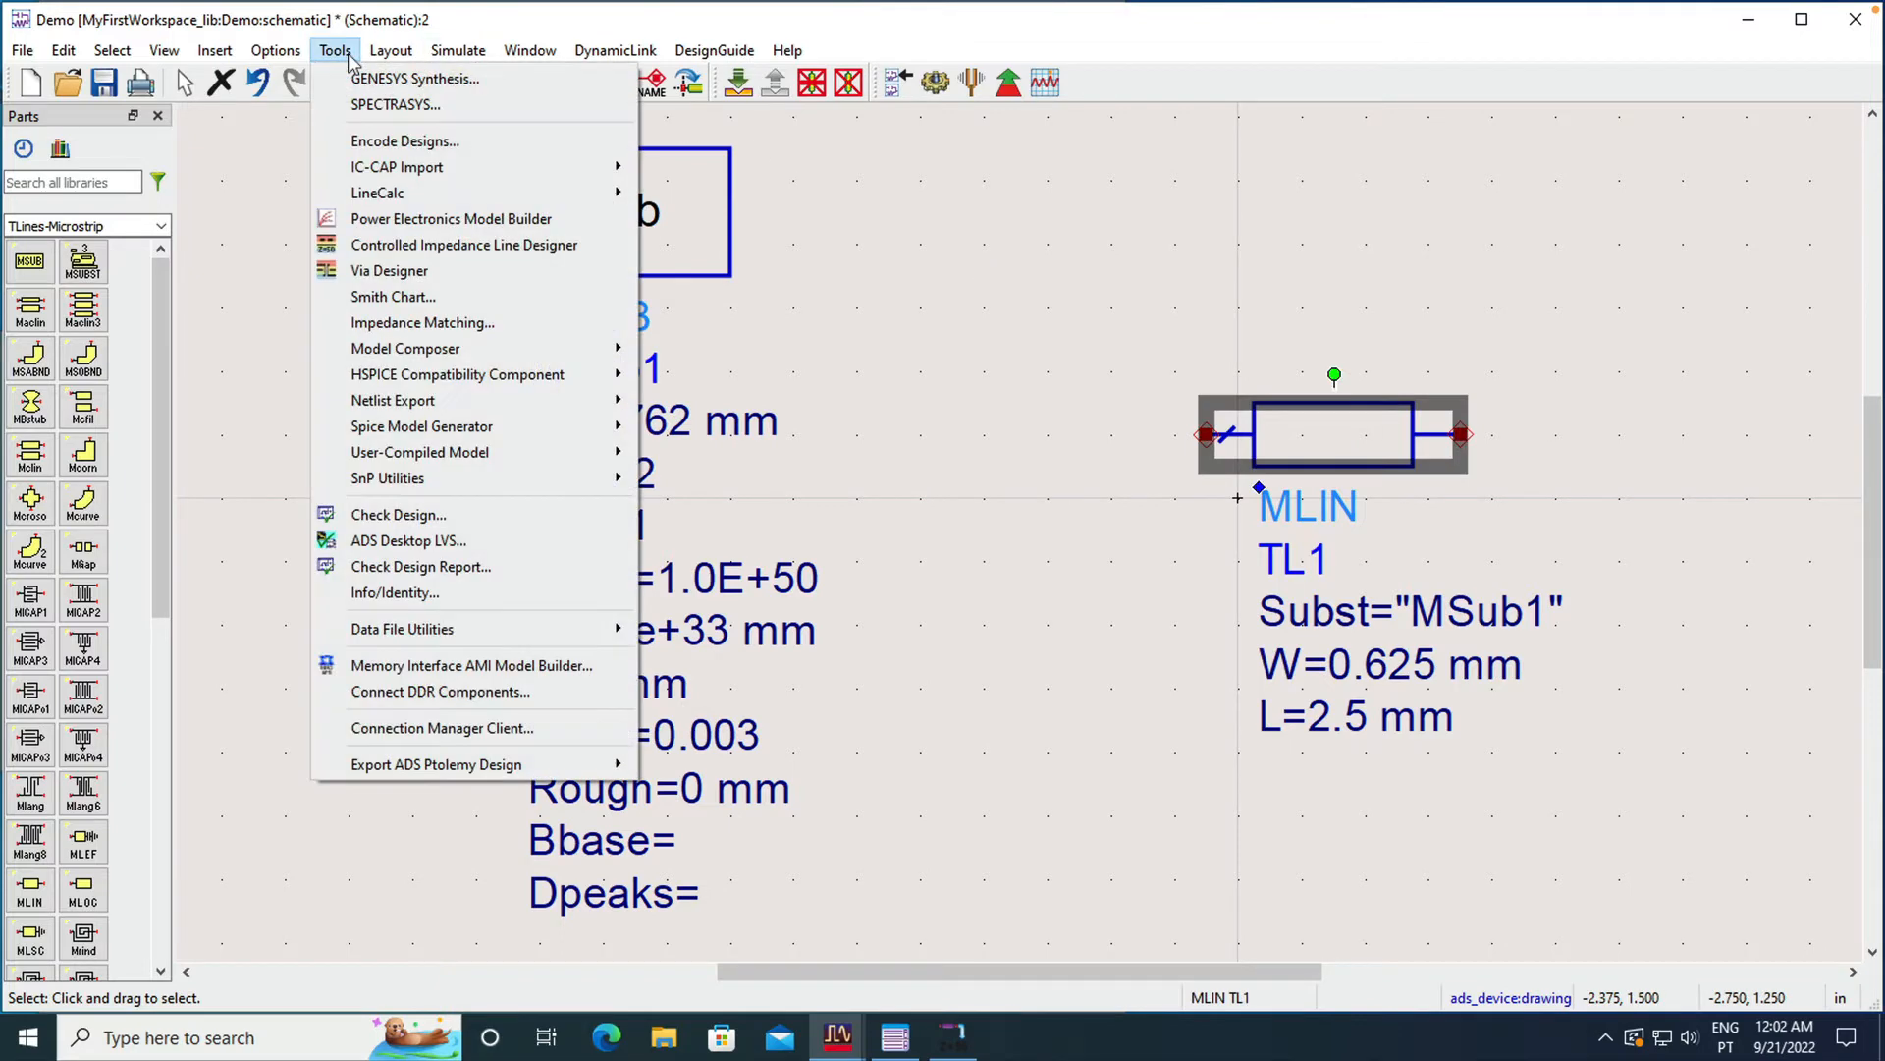
{"action": "mouse_move", "coordinate": [443, 203]}
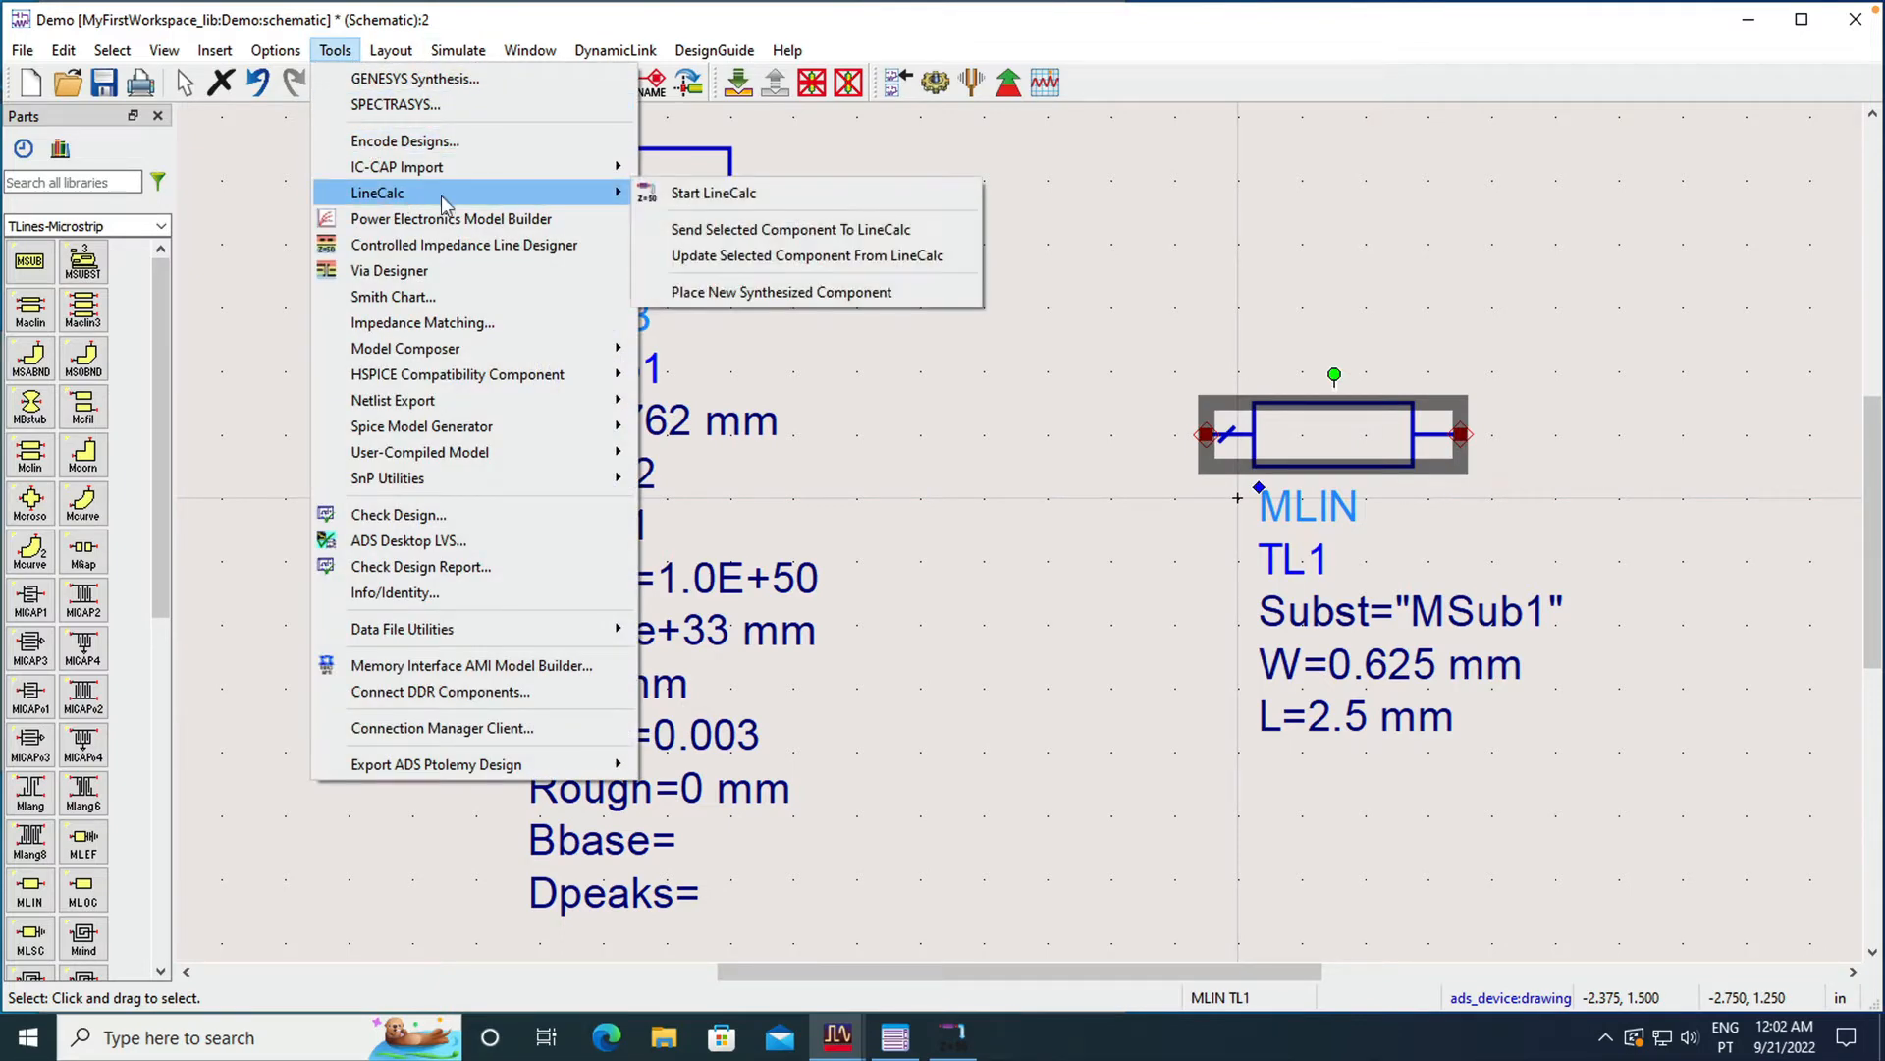
{"action": "left_click", "coordinate": [739, 232]}
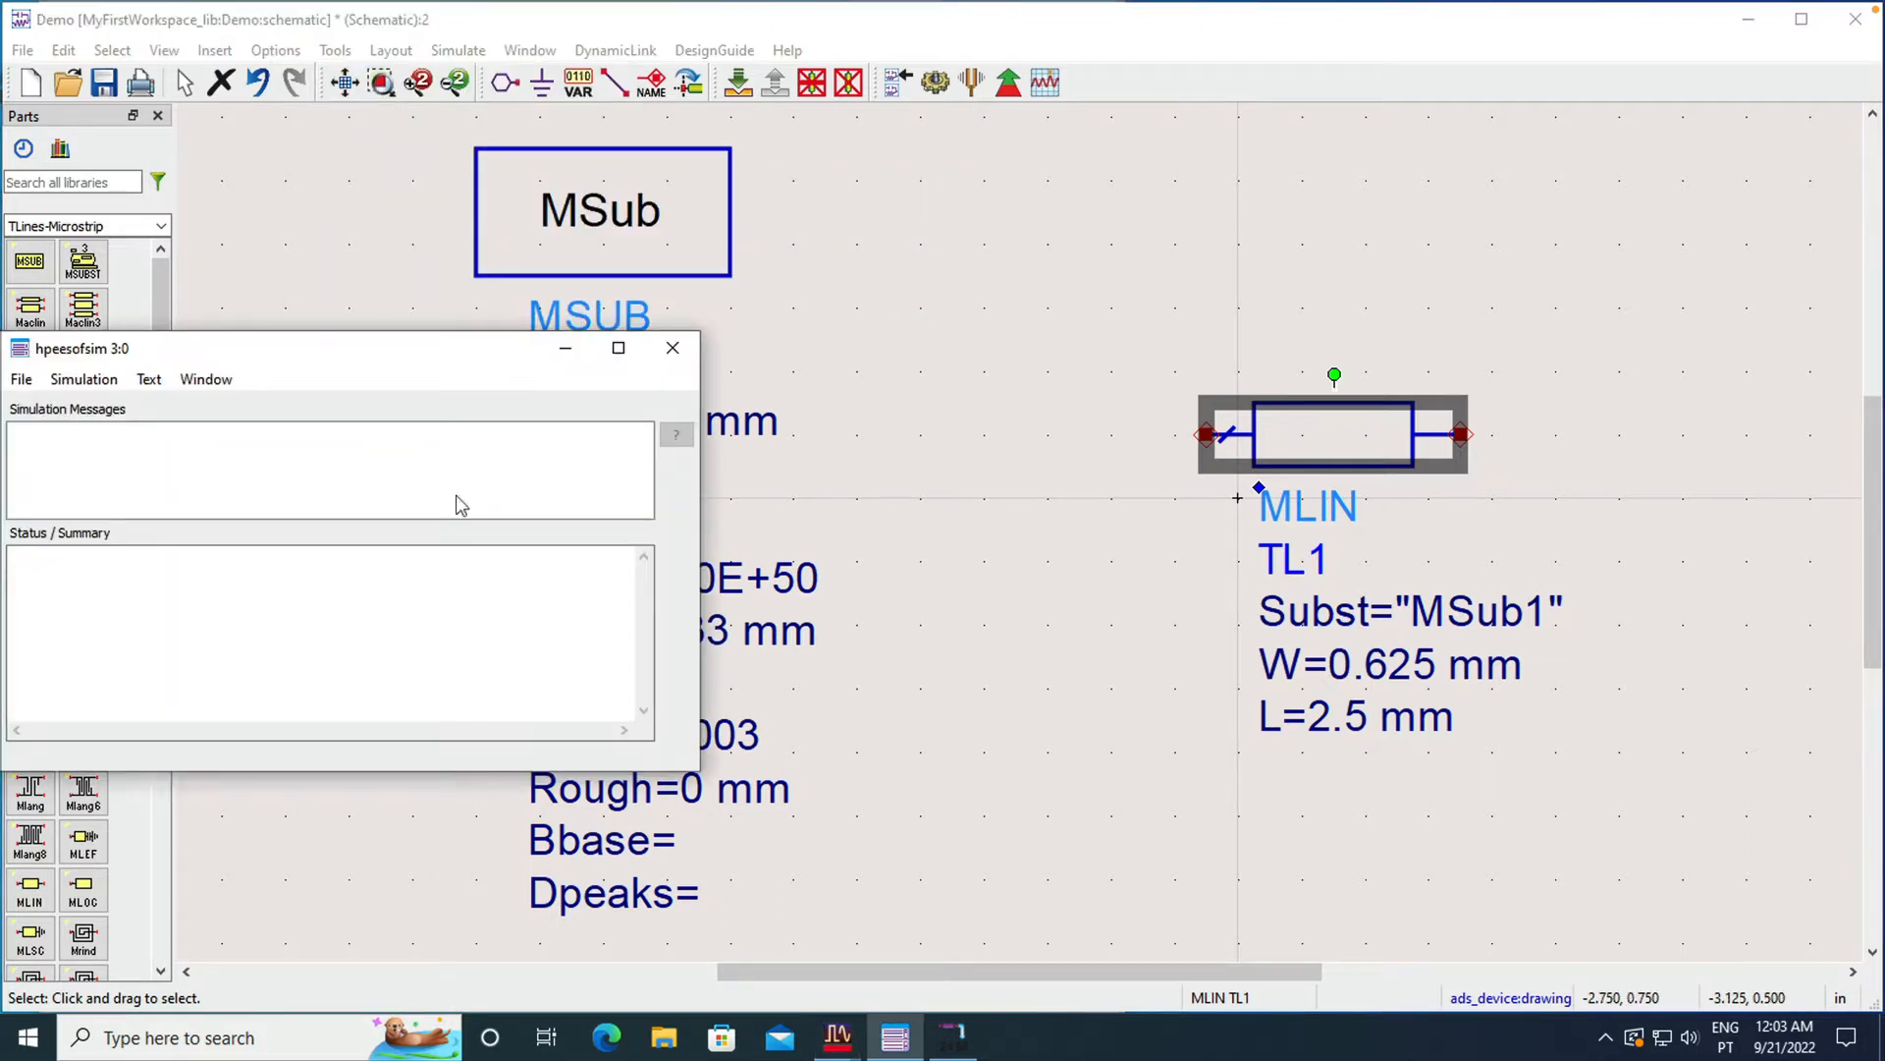
{"action": "left_click", "coordinate": [946, 1047]}
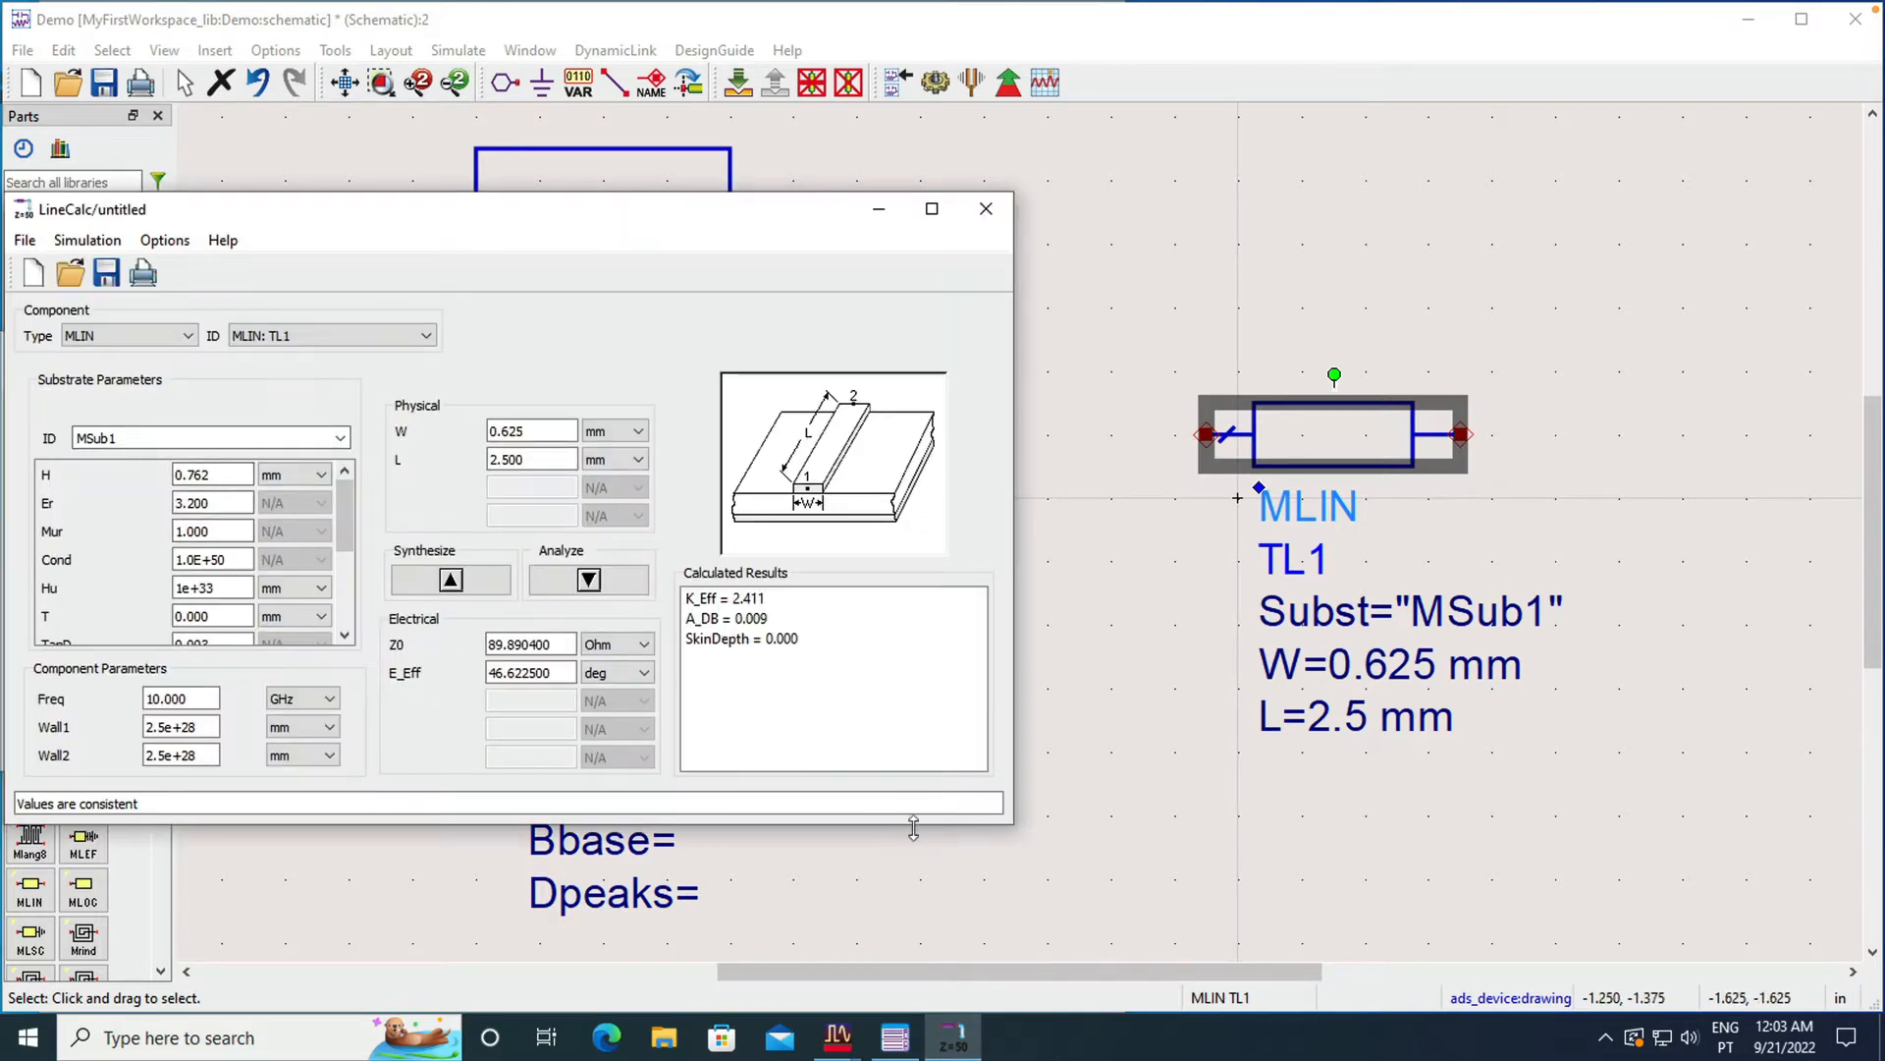
{"action": "left_click_drag", "start_coordinate": [913, 823], "coordinate": [913, 959]}
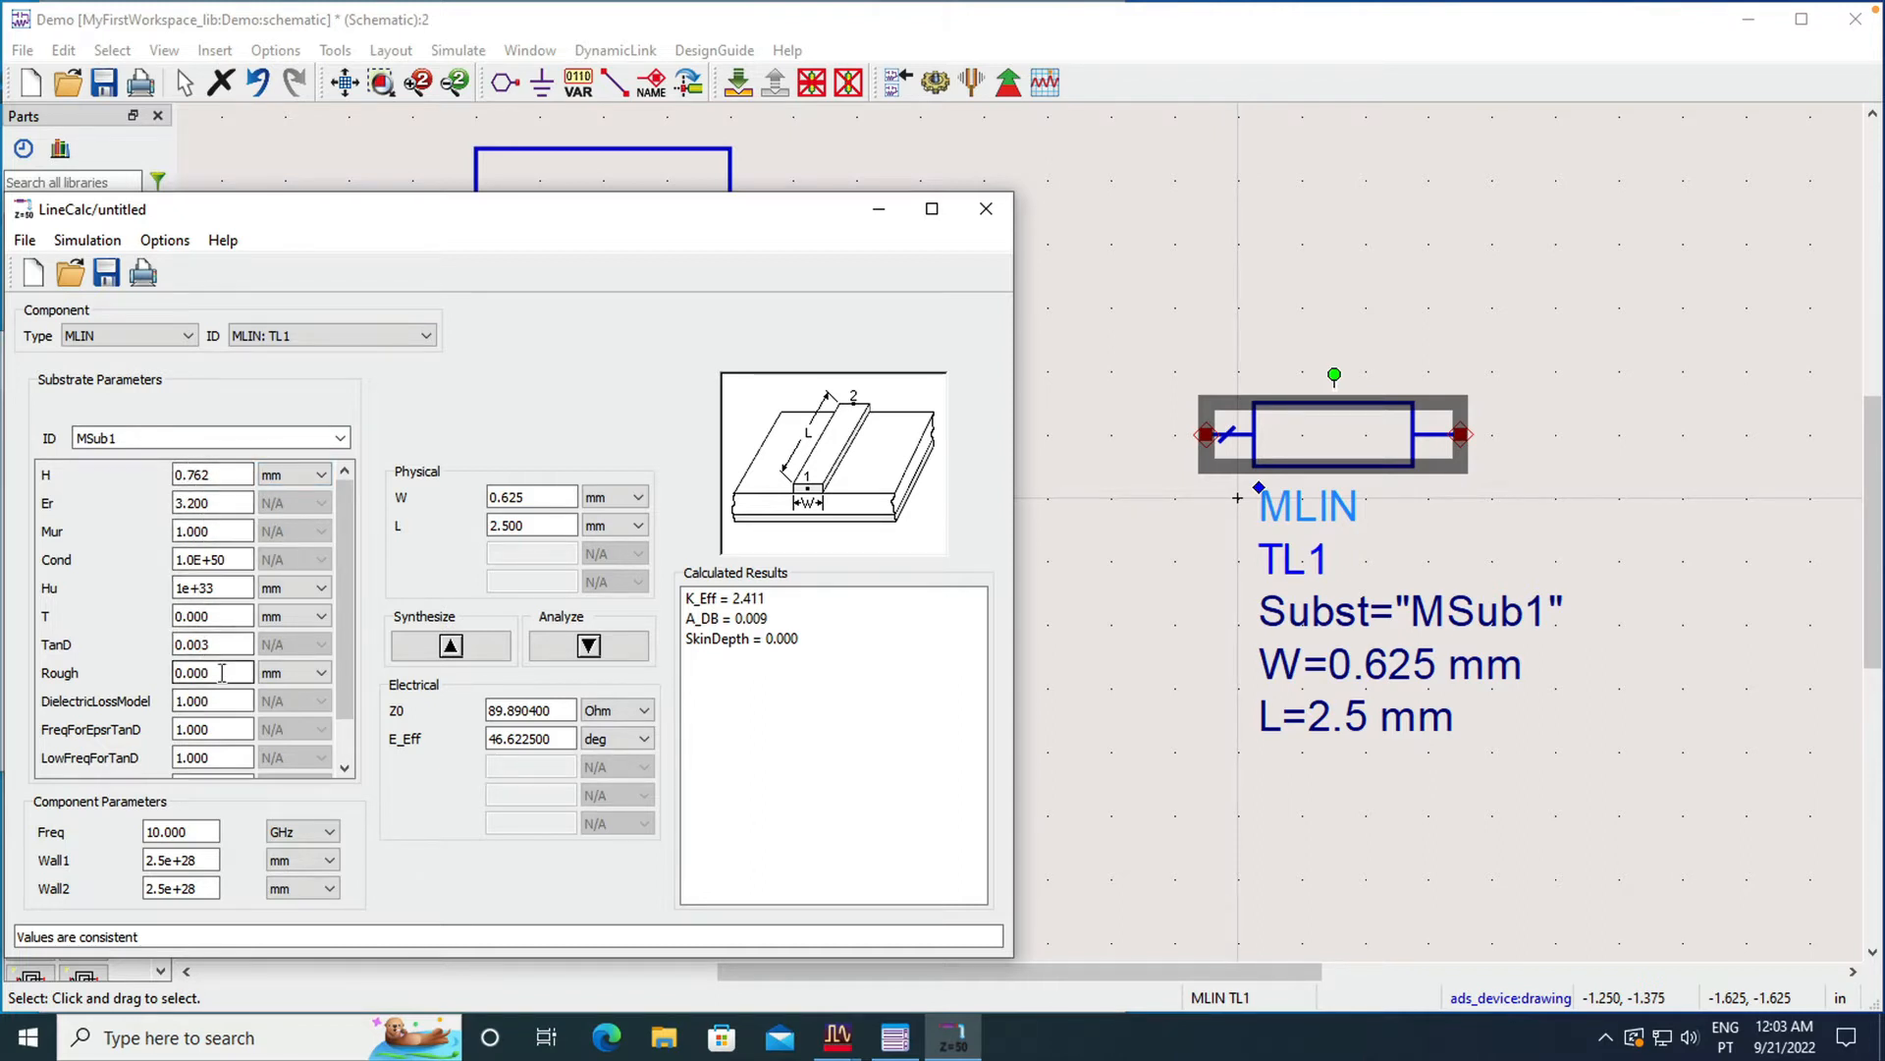
Step: Set the LineCalc frequency to 3 GHz and Z0 to 100 Ohm, and synthesize the microstrip dimensions
{"action": "double_click", "coordinate": [151, 831]}
{"action": "type", "text": "3"}
{"action": "left_click", "coordinate": [493, 711]}
{"action": "left_click", "coordinate": [493, 711]}
{"action": "double_click", "coordinate": [493, 711]}
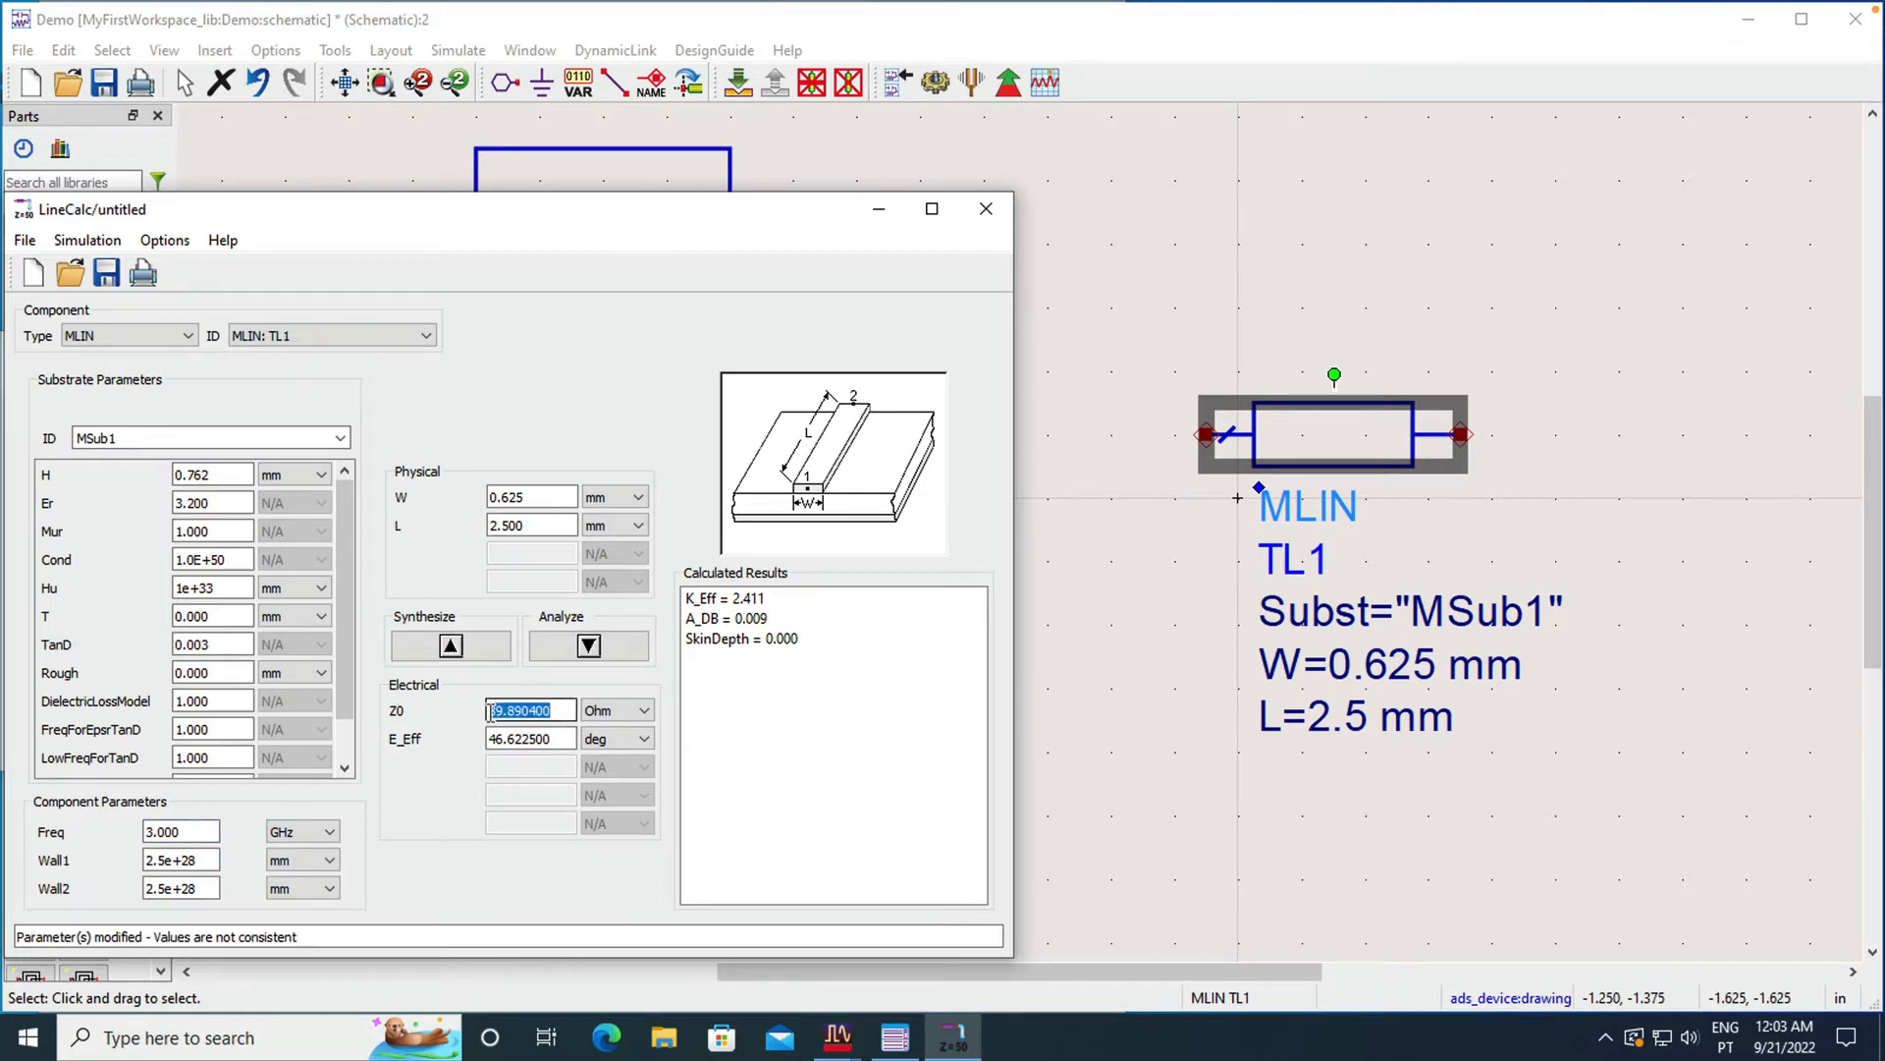
{"action": "key", "text": "BackSpace"}
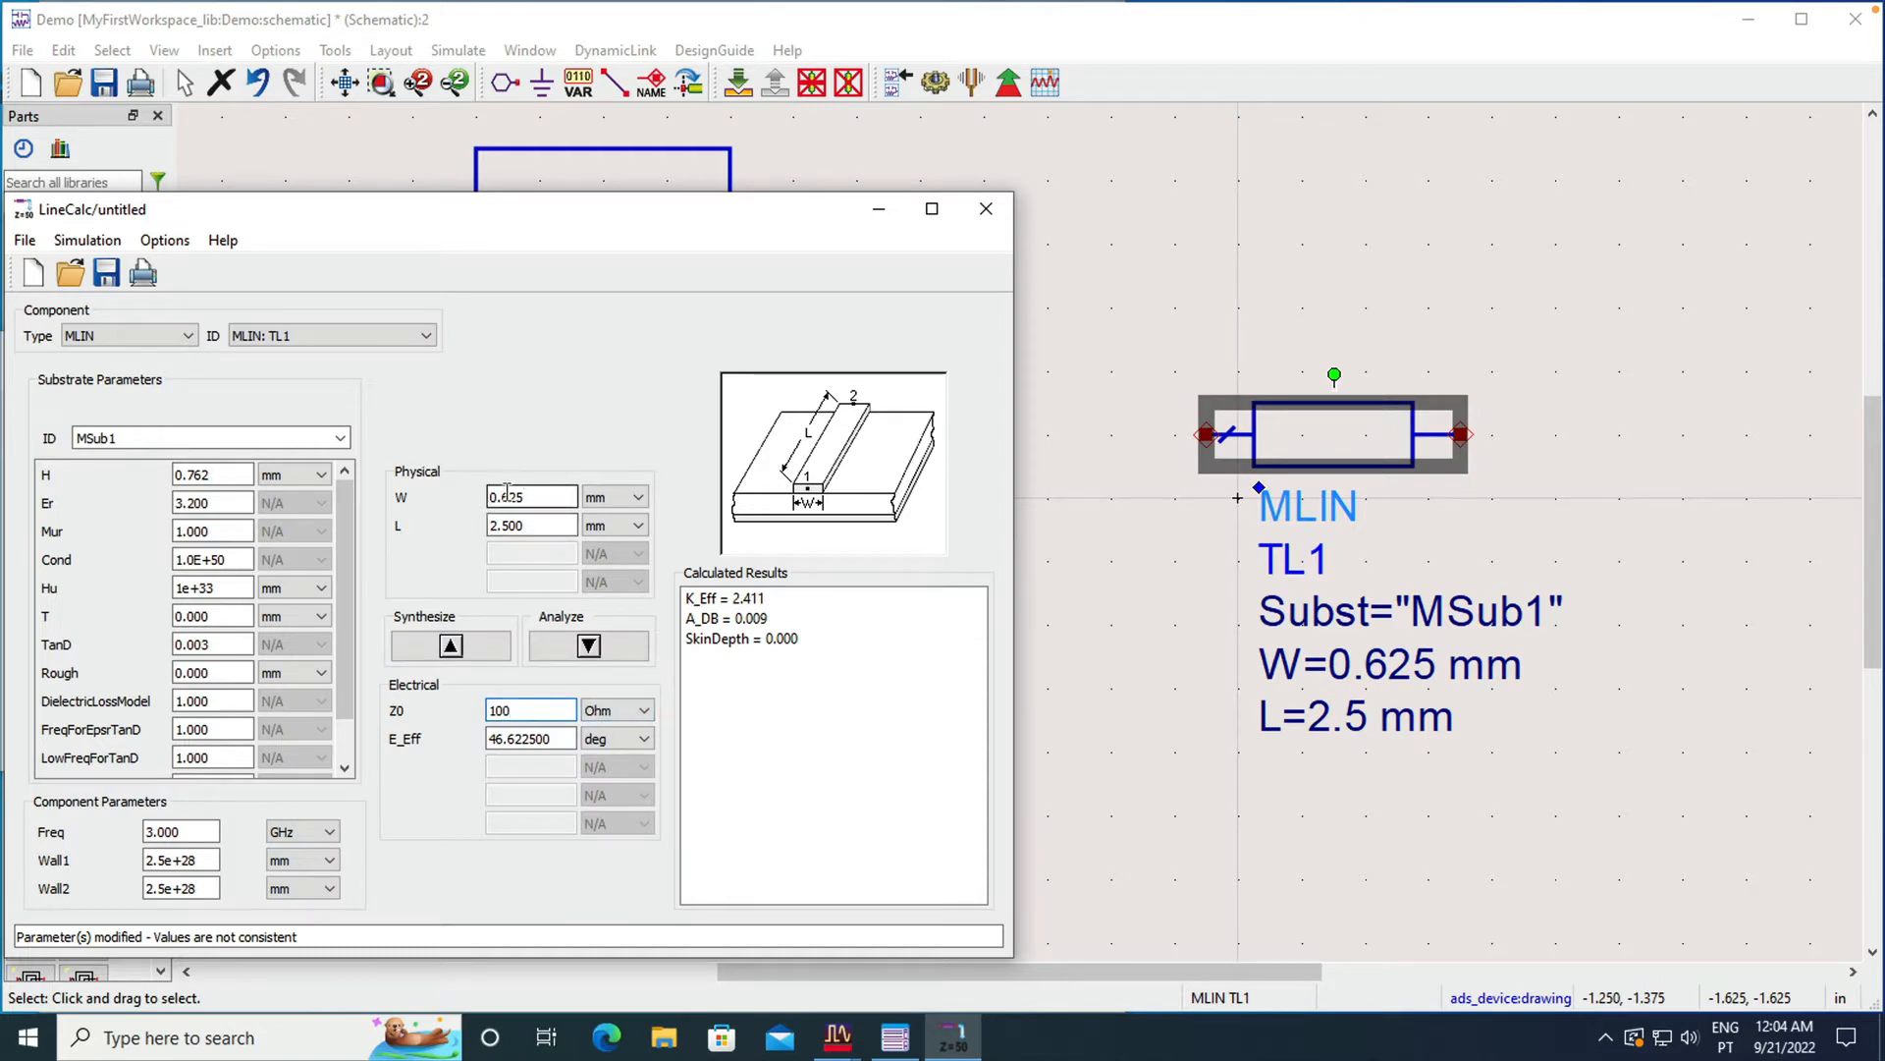
{"action": "left_click", "coordinate": [453, 646]}
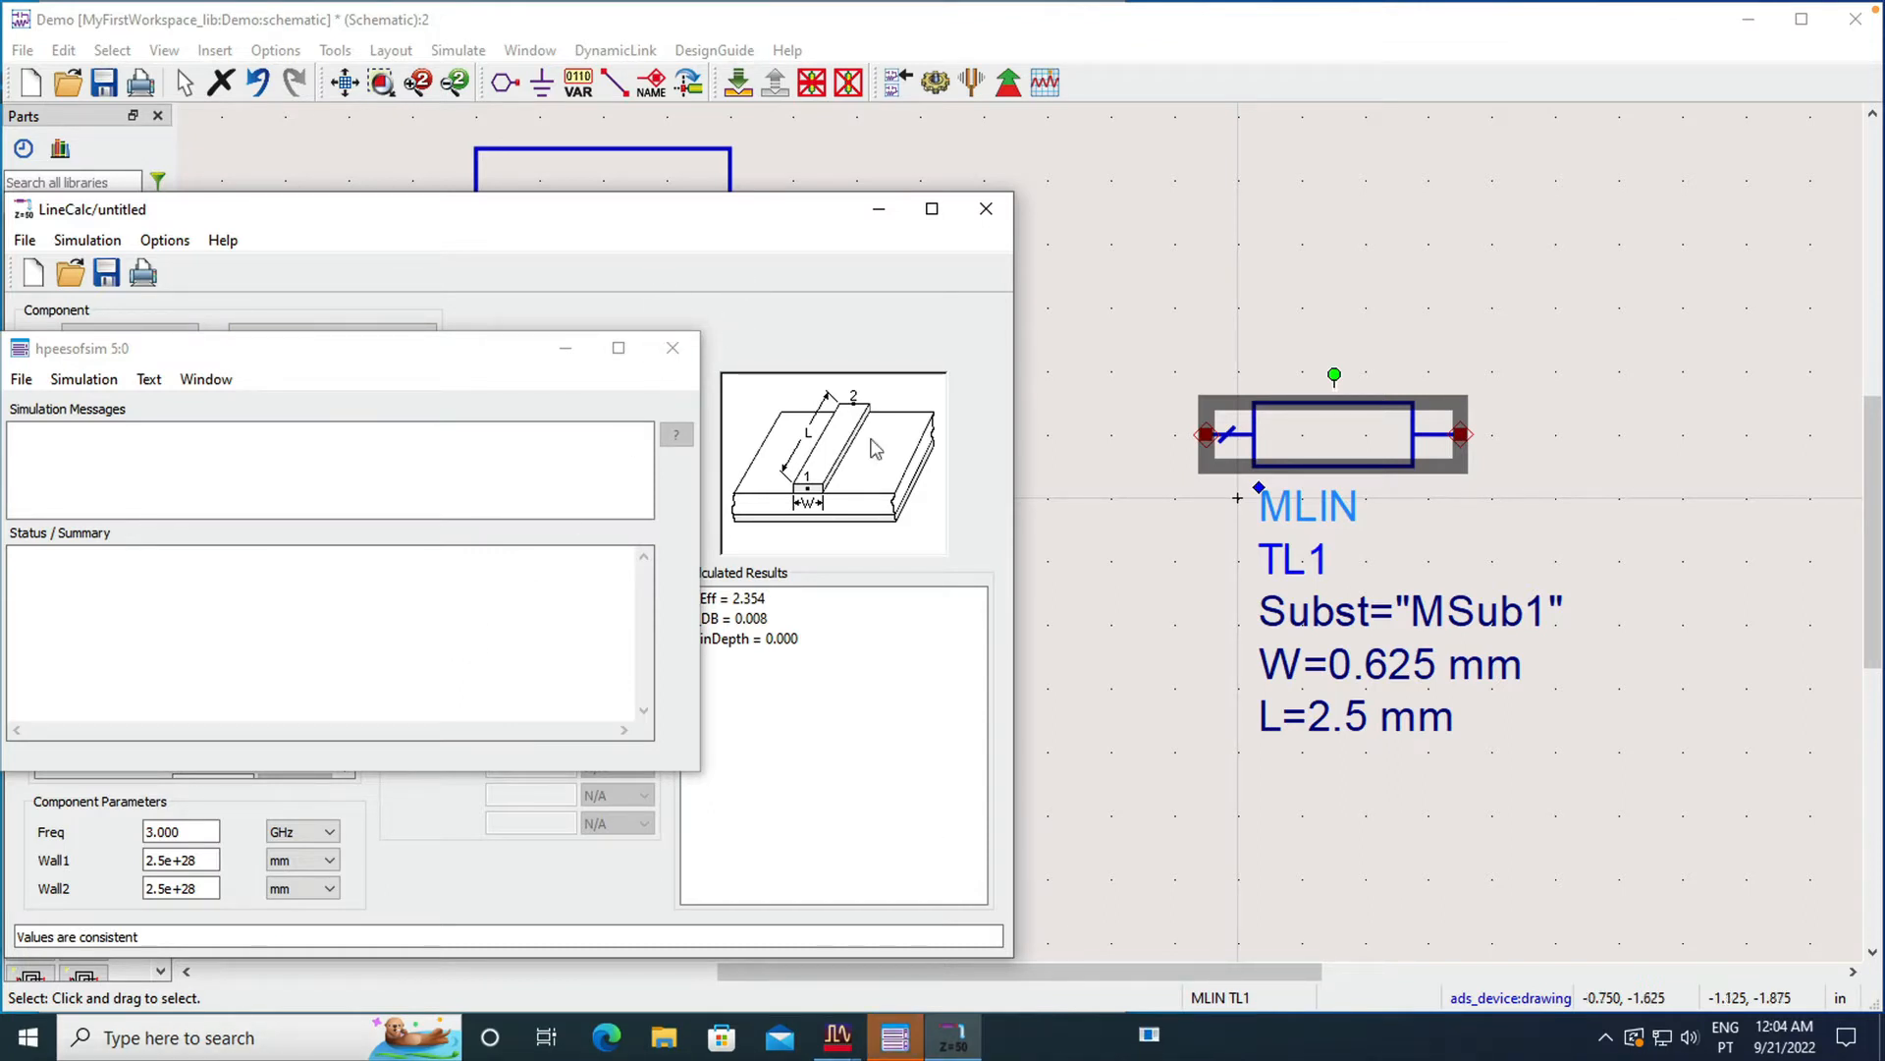
{"action": "left_click", "coordinate": [566, 359]}
{"action": "left_click_drag", "start_coordinate": [591, 224], "coordinate": [707, 207]}
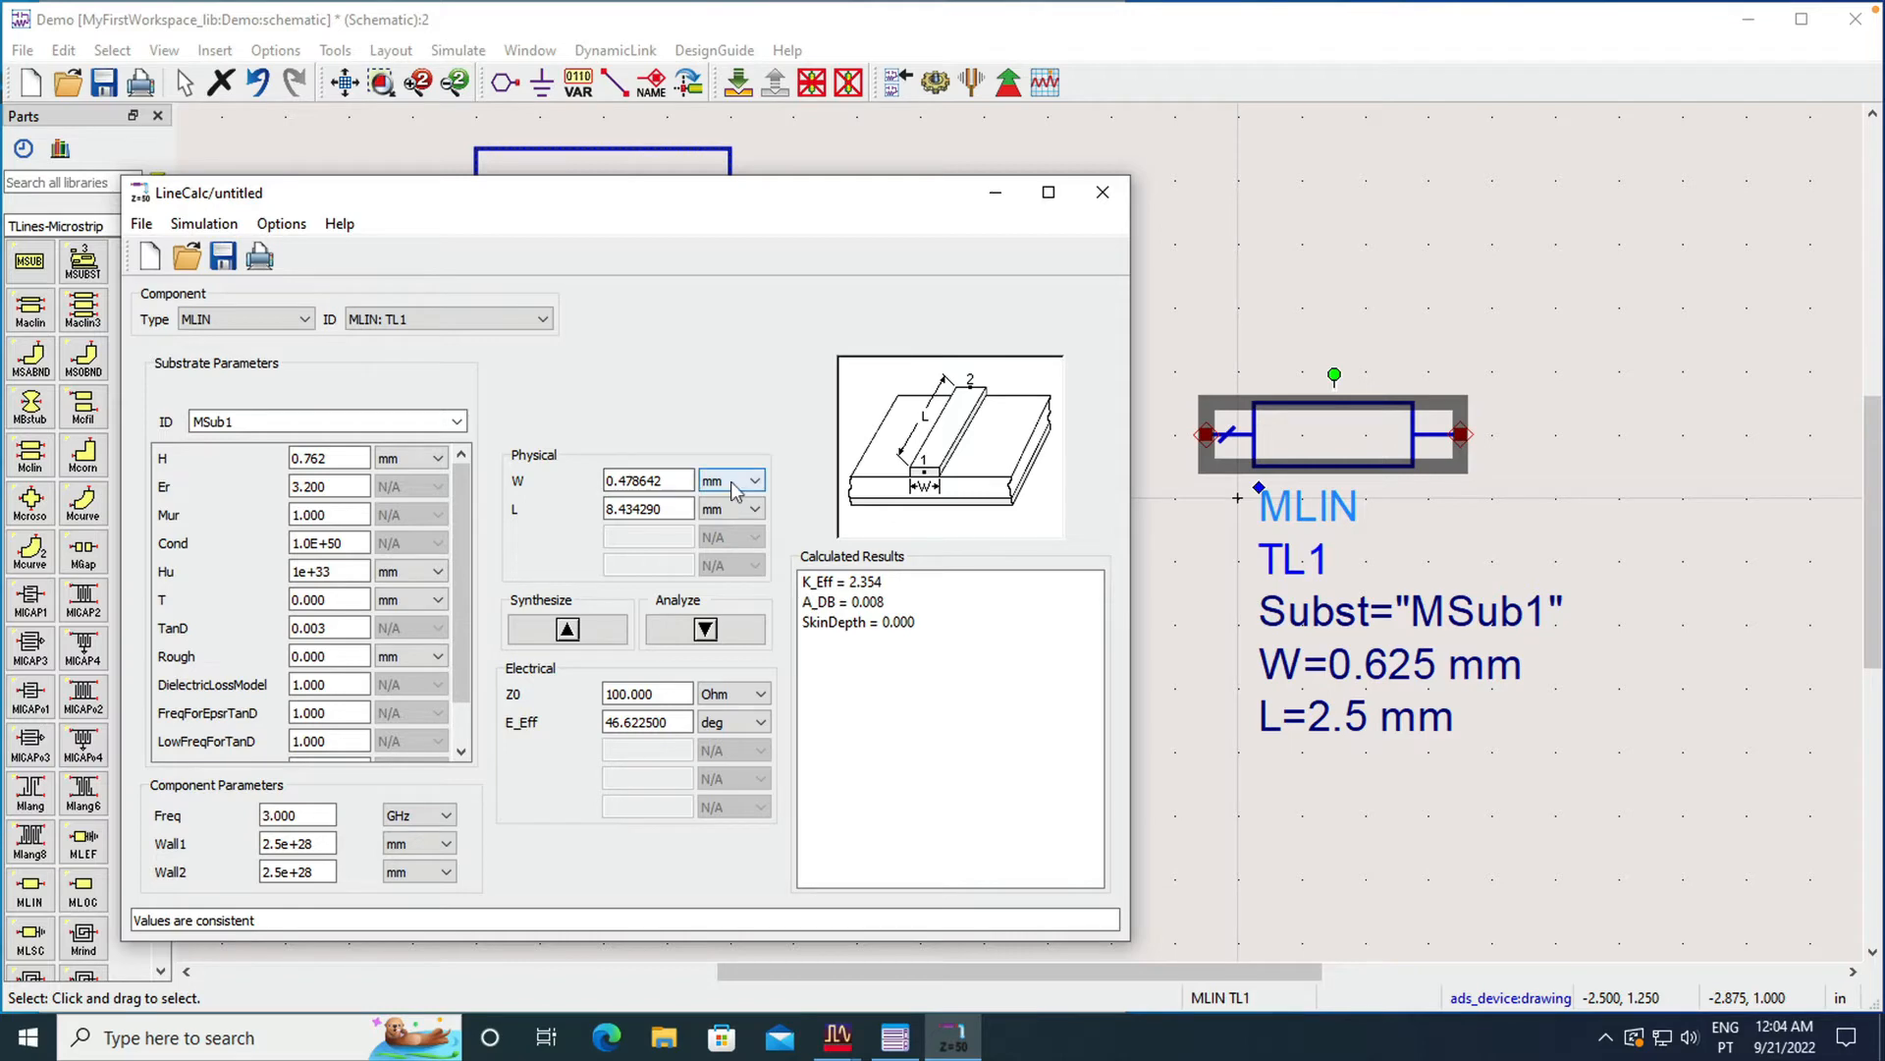
Step: Set the physical length L to 5 mm and analyze the line's electrical values in LineCalc
{"action": "double_click", "coordinate": [657, 507]}
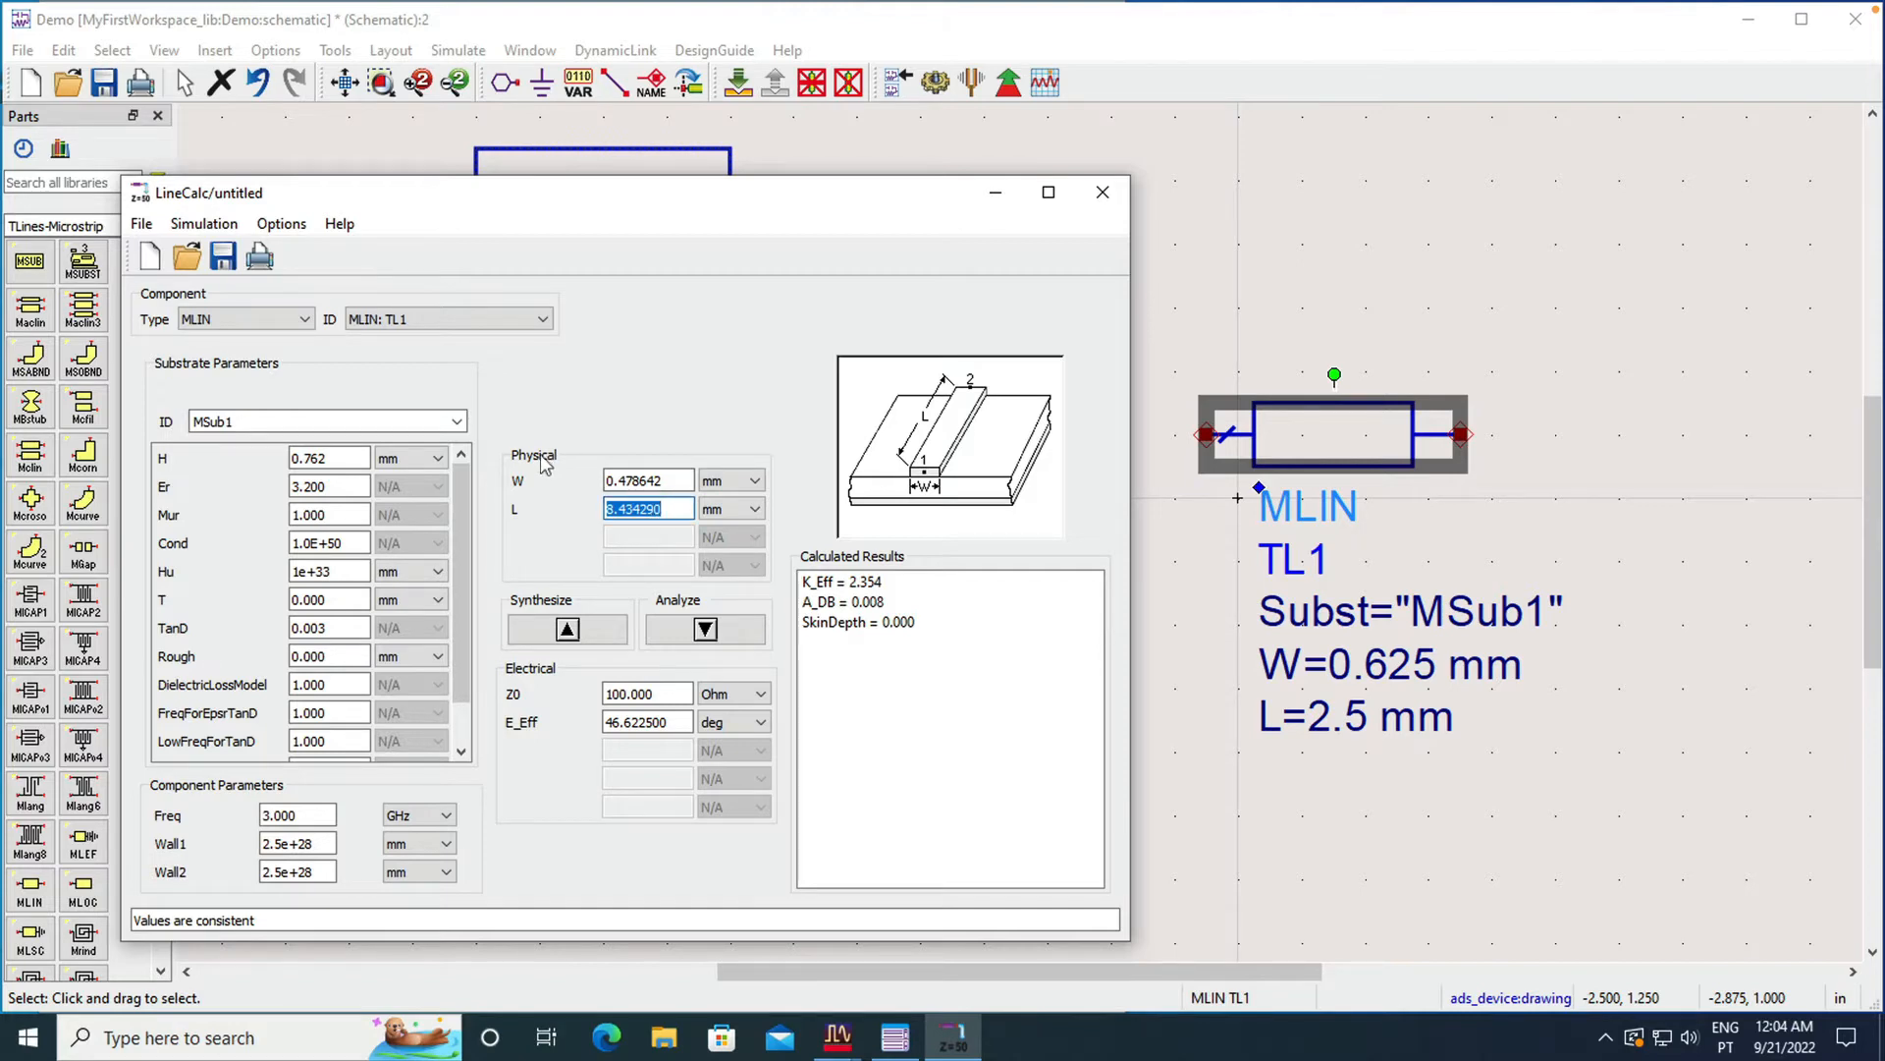
{"action": "type", "text": "5"}
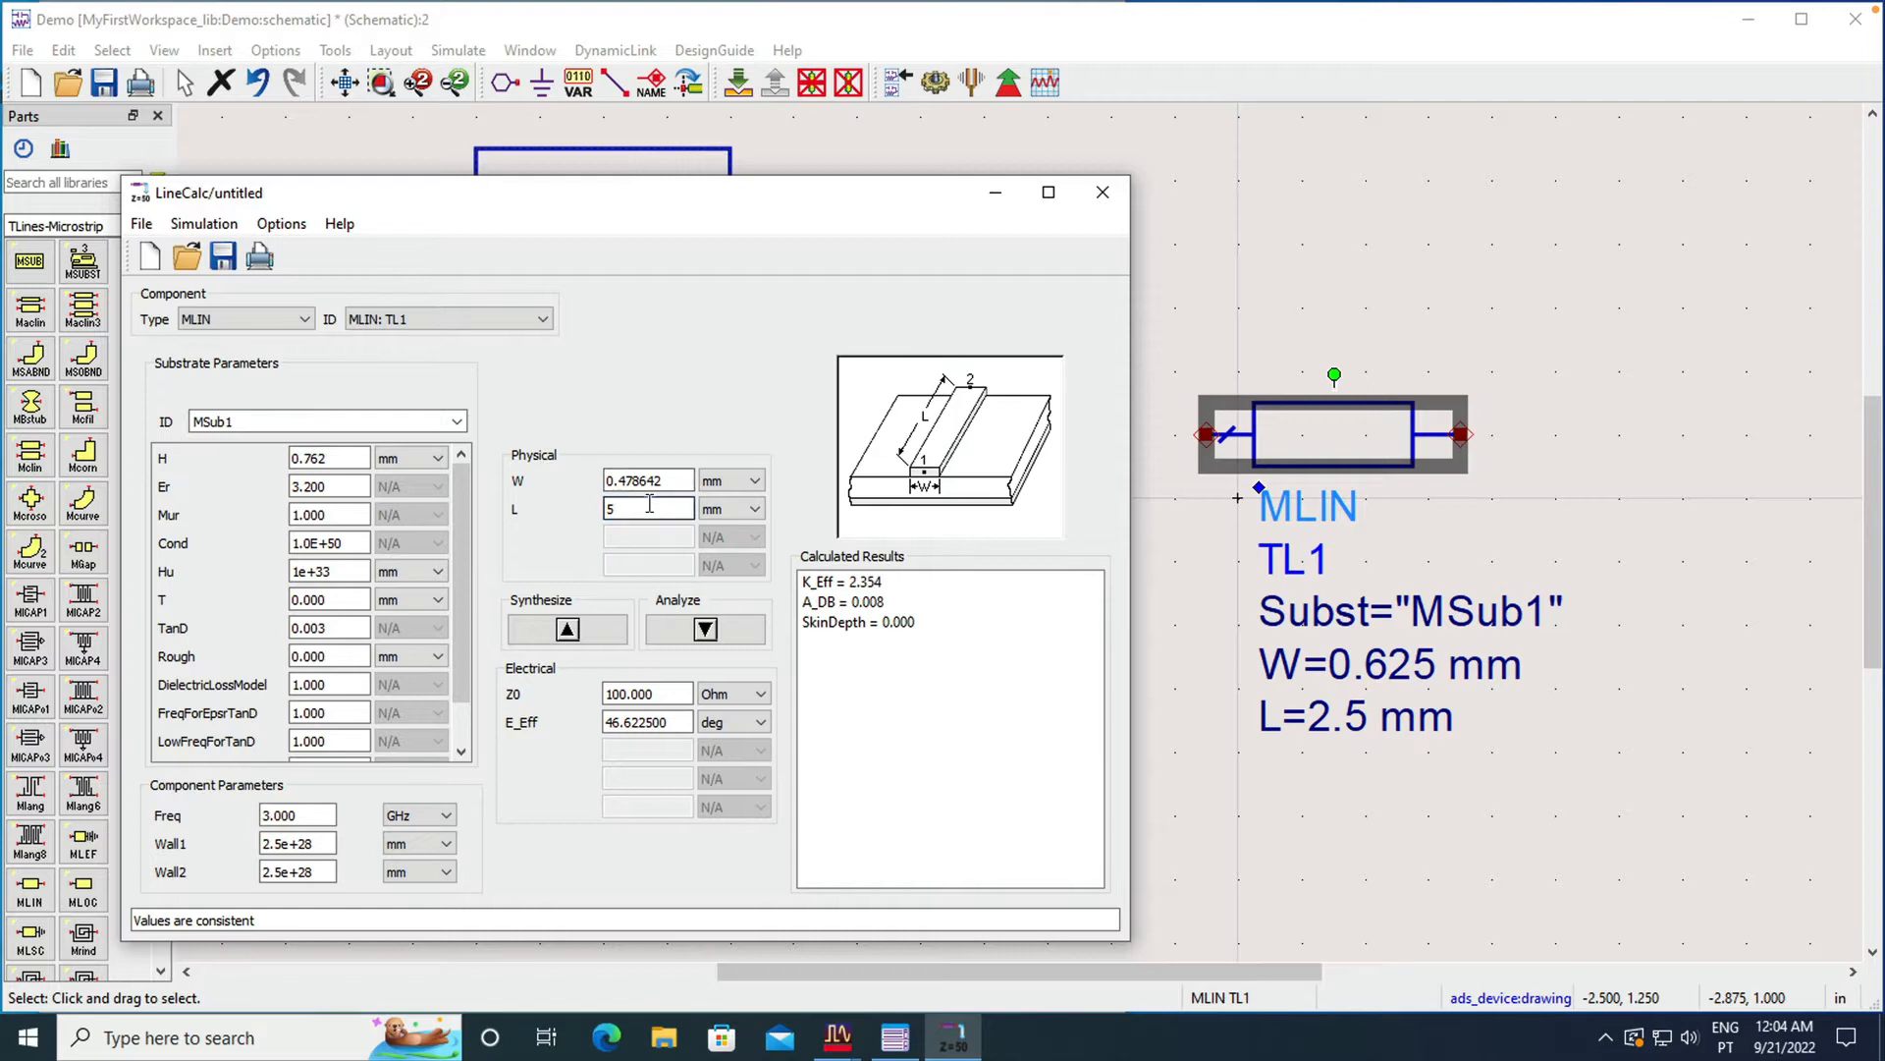
{"action": "left_click", "coordinate": [706, 630]}
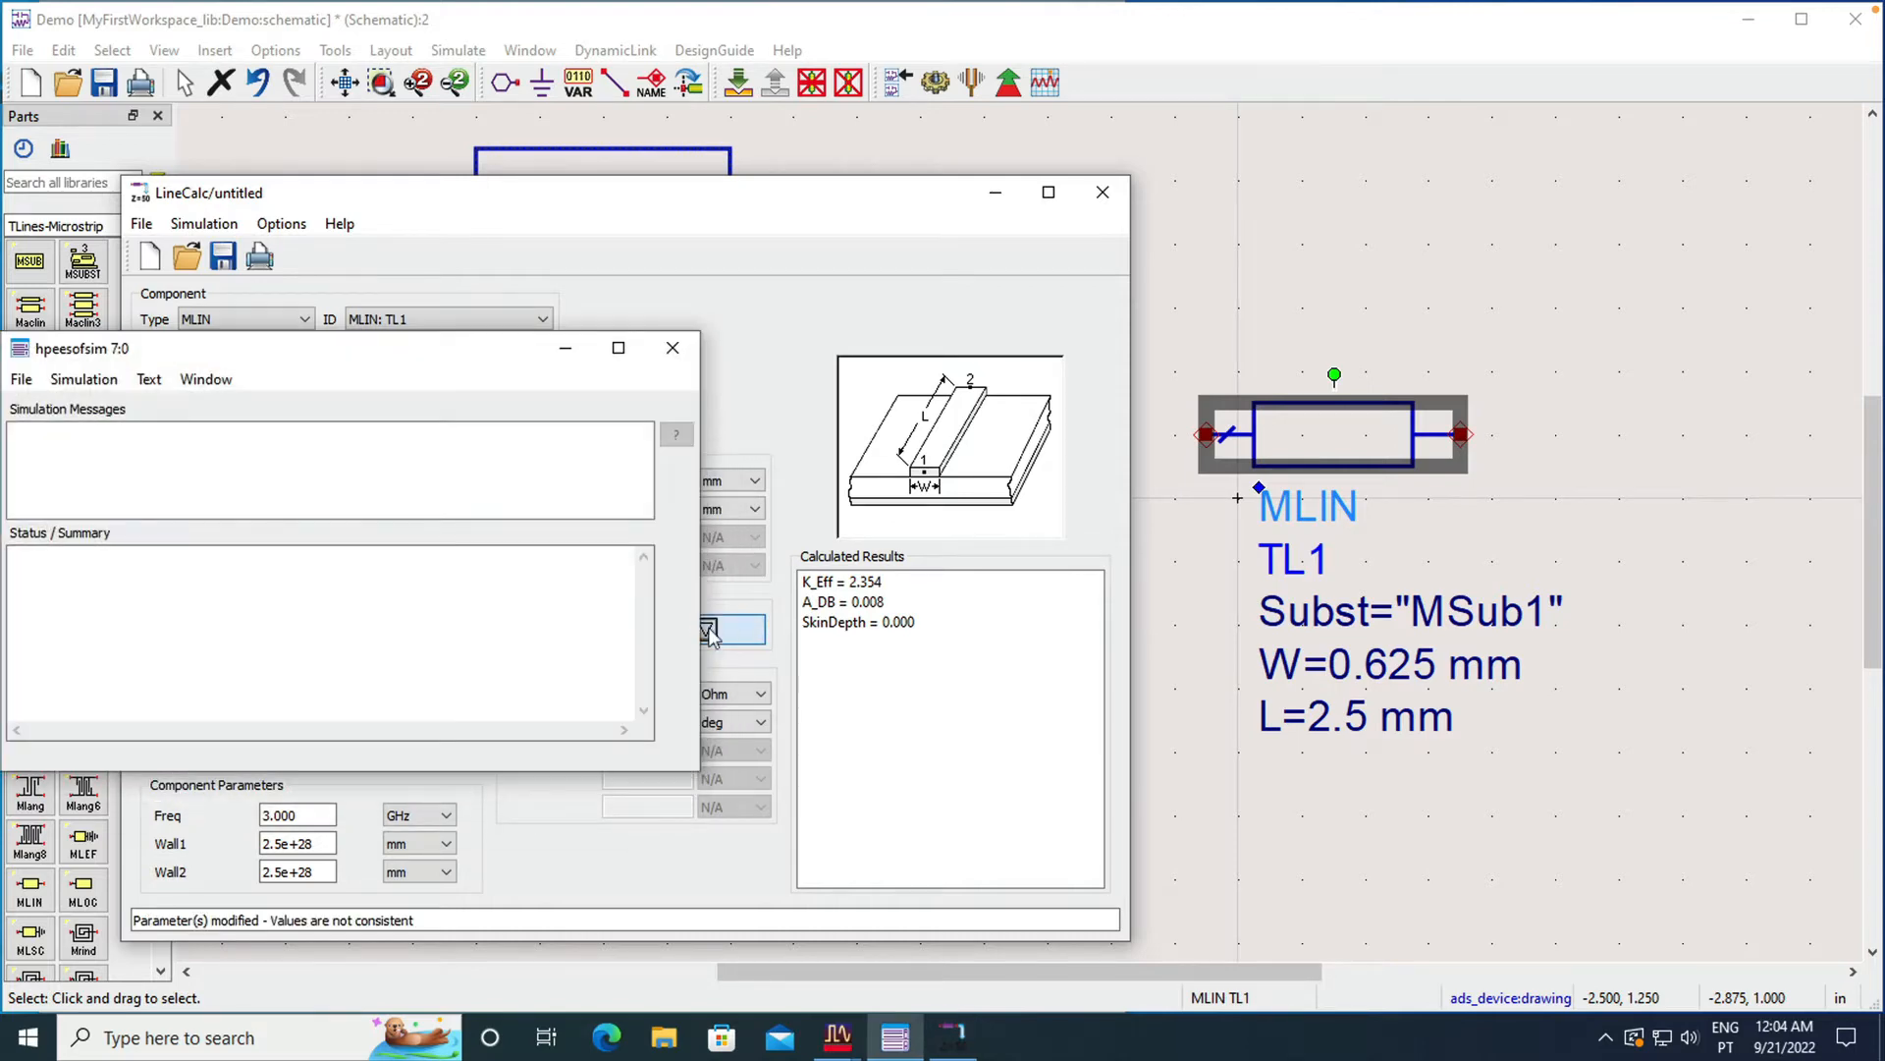
{"action": "left_click", "coordinate": [806, 359]}
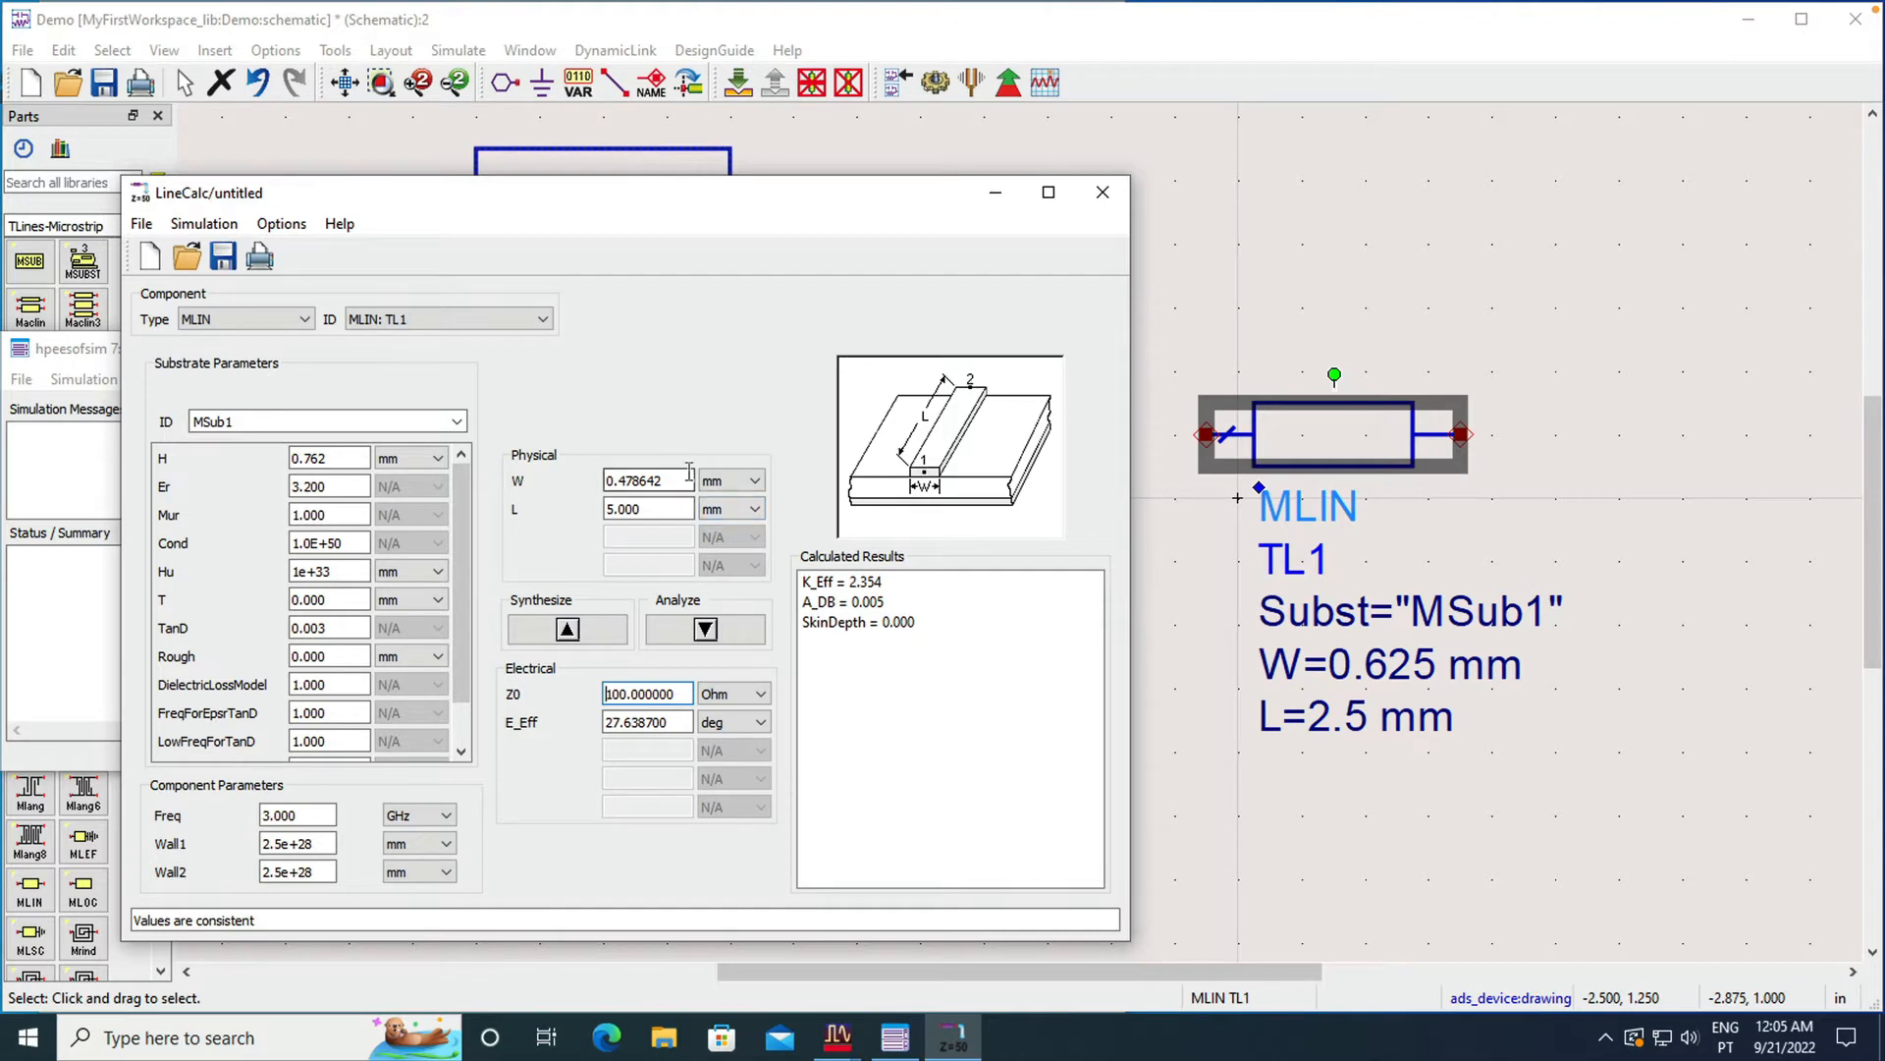
Step: Update the selected MLIN component in the schematic with the width and length from LineCalc
{"action": "left_click", "coordinate": [339, 54]}
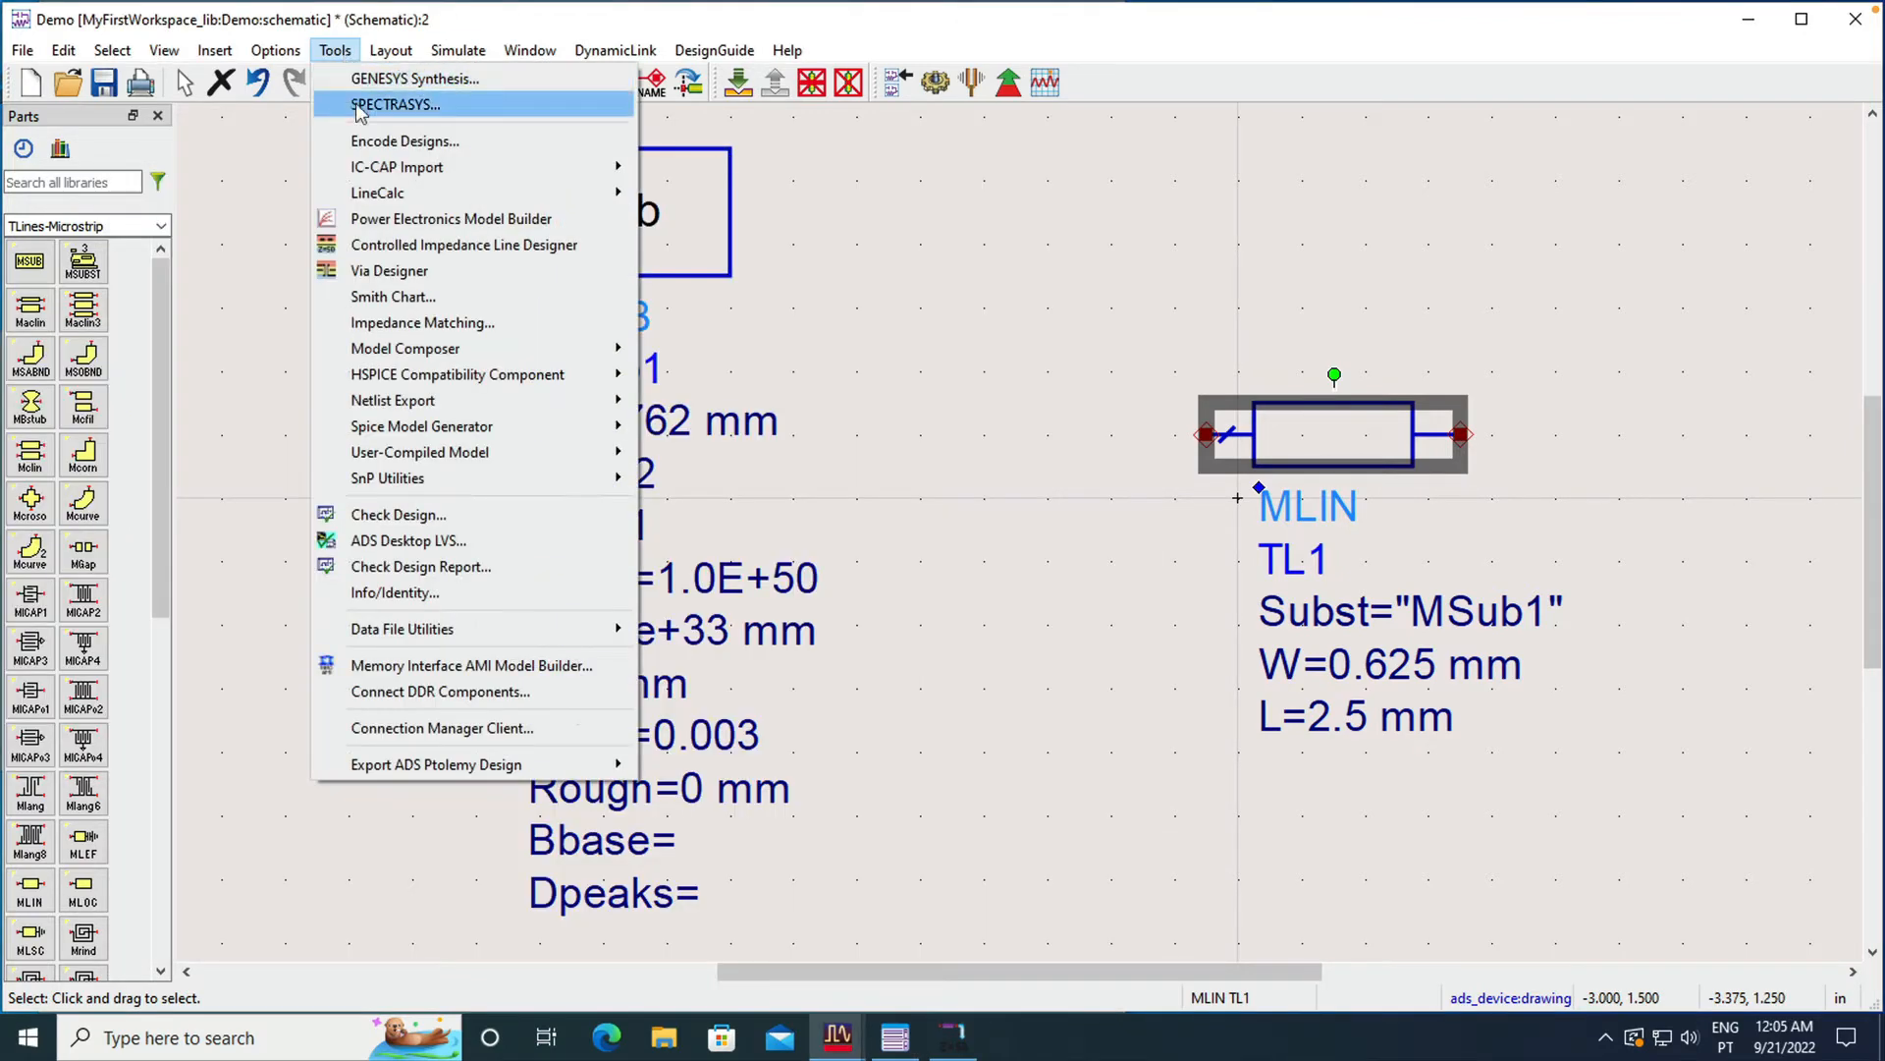
{"action": "mouse_move", "coordinate": [388, 196]}
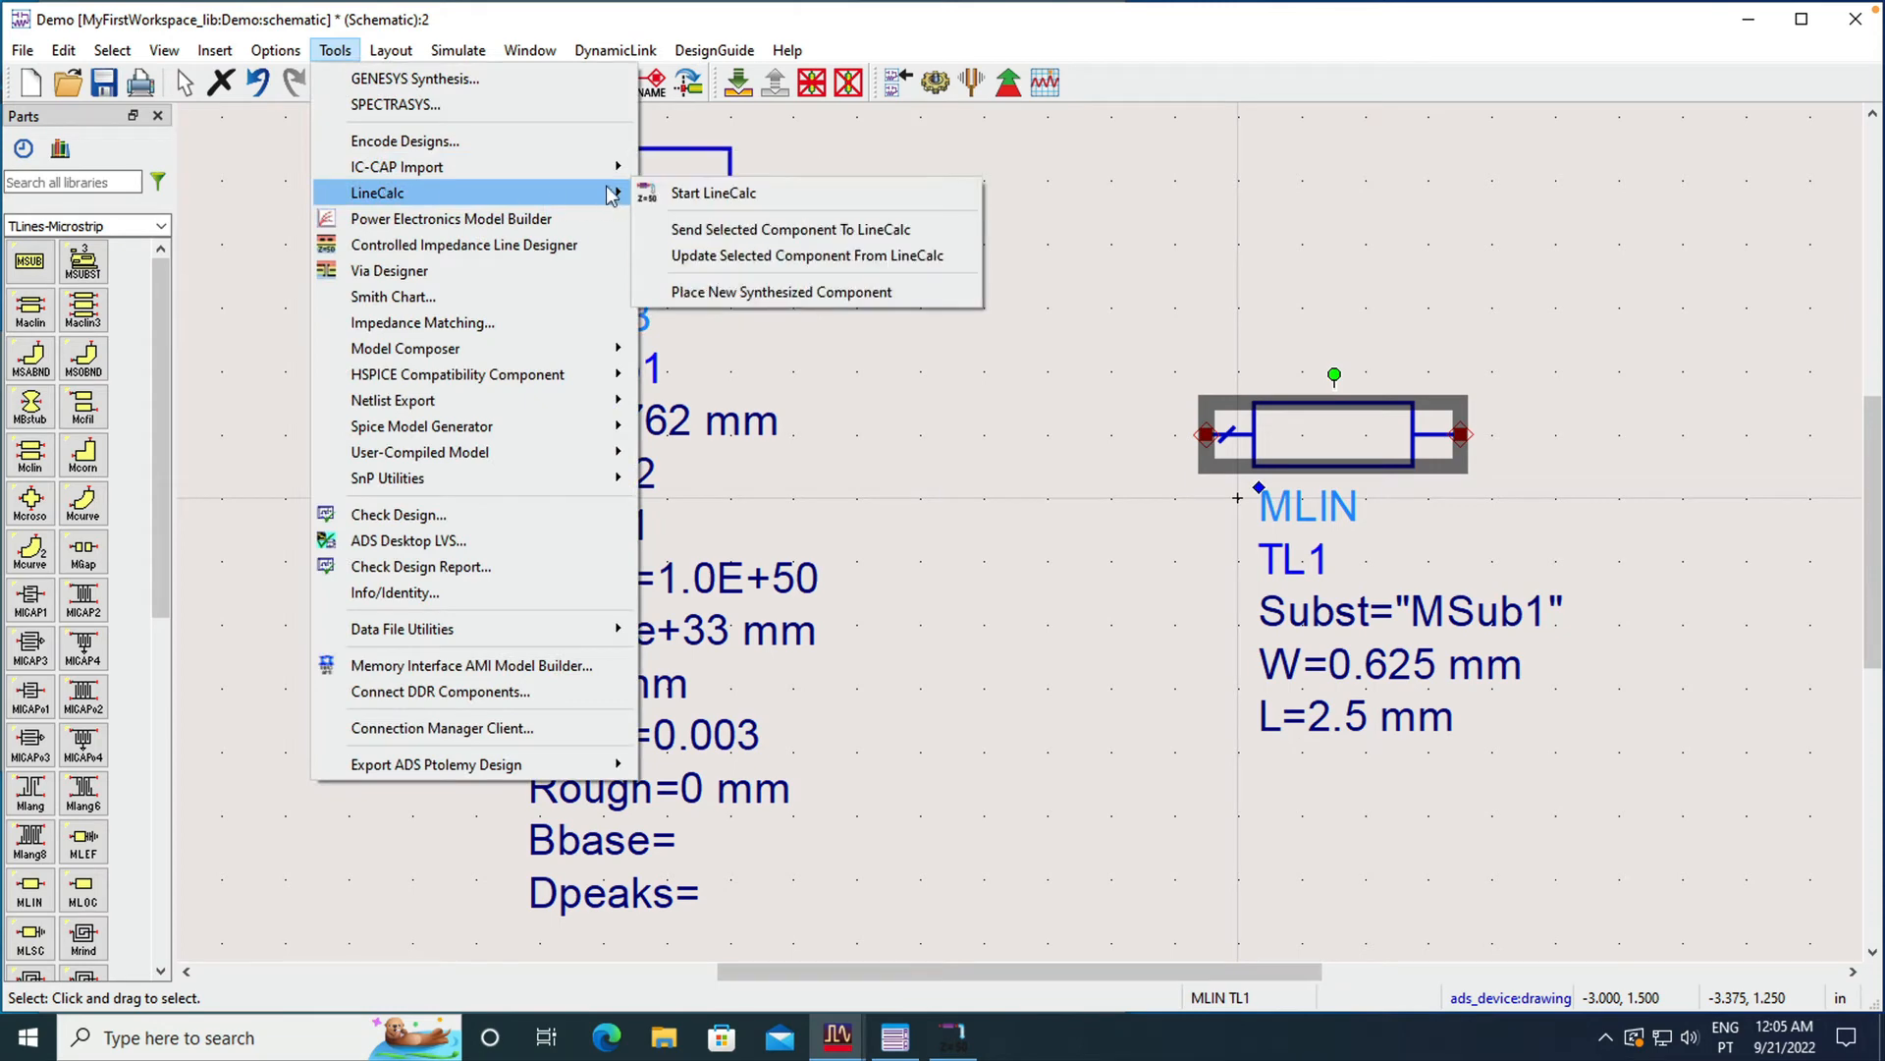
{"action": "left_click", "coordinate": [735, 263]}
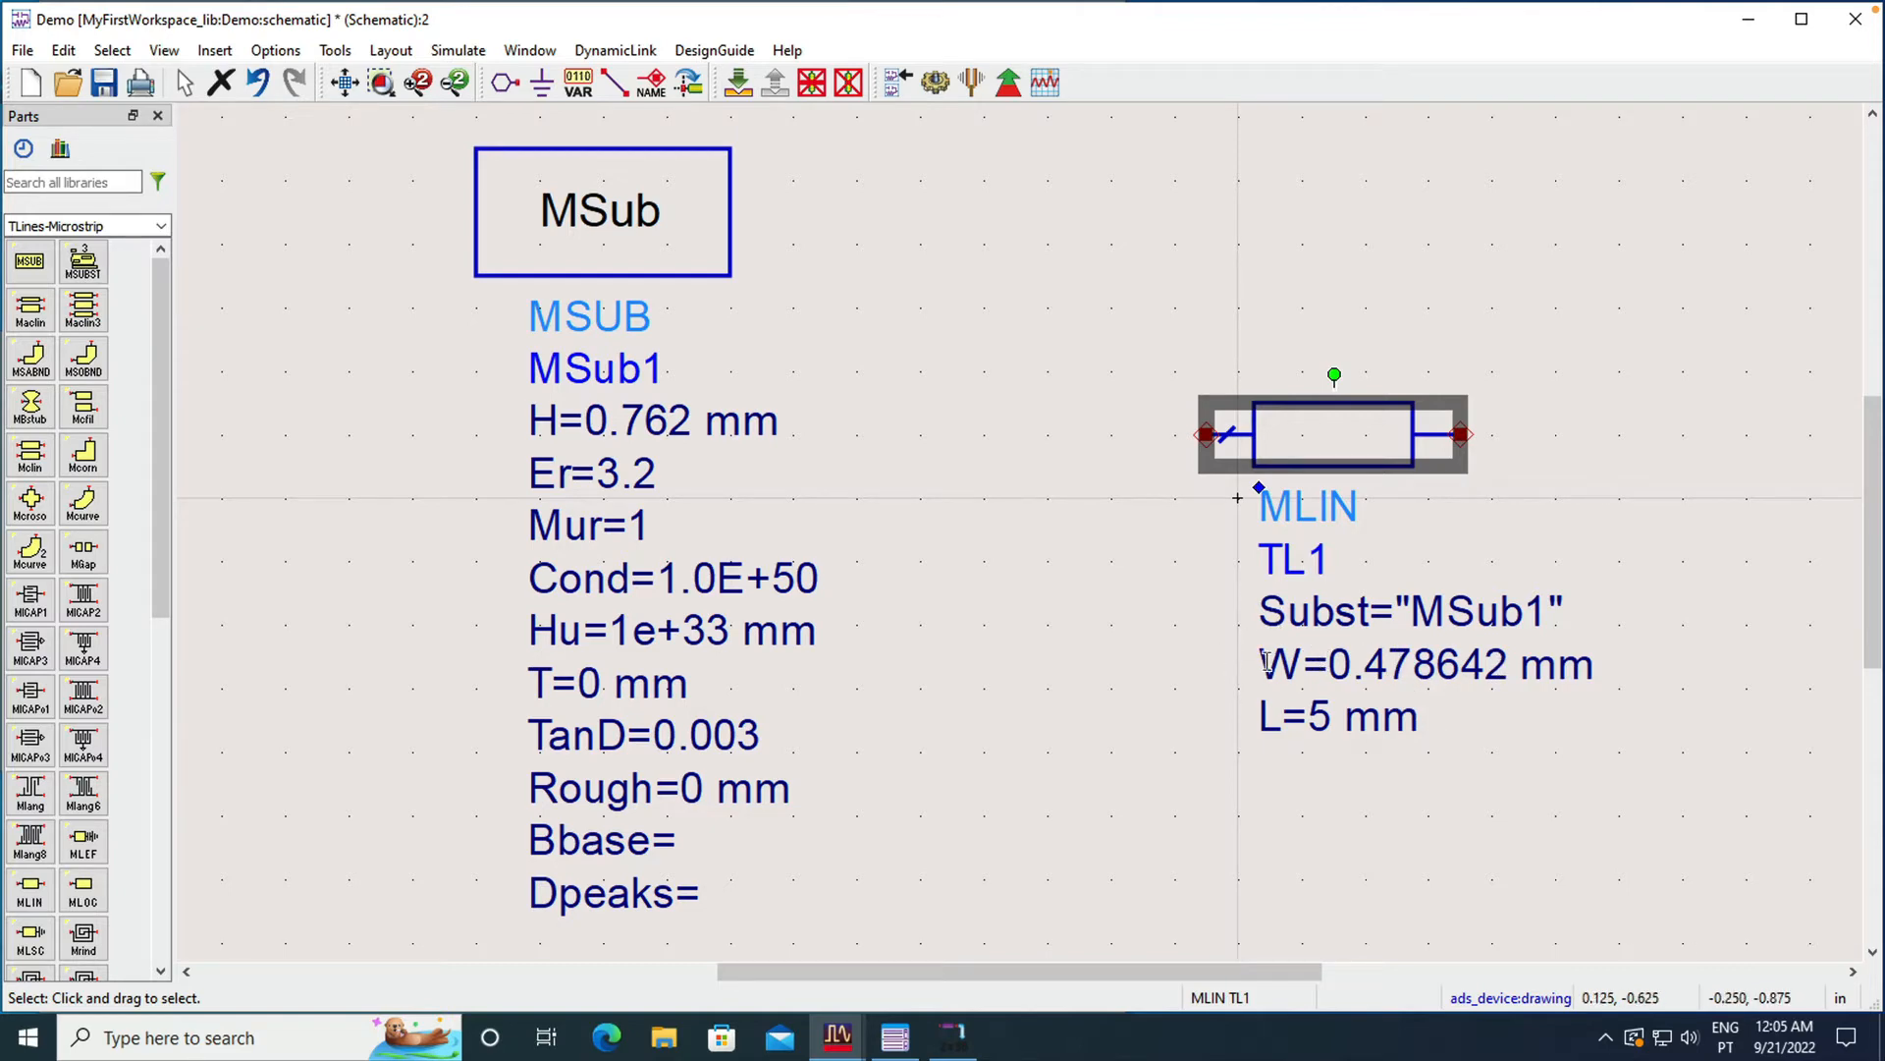
{"action": "left_click", "coordinate": [1532, 662]}
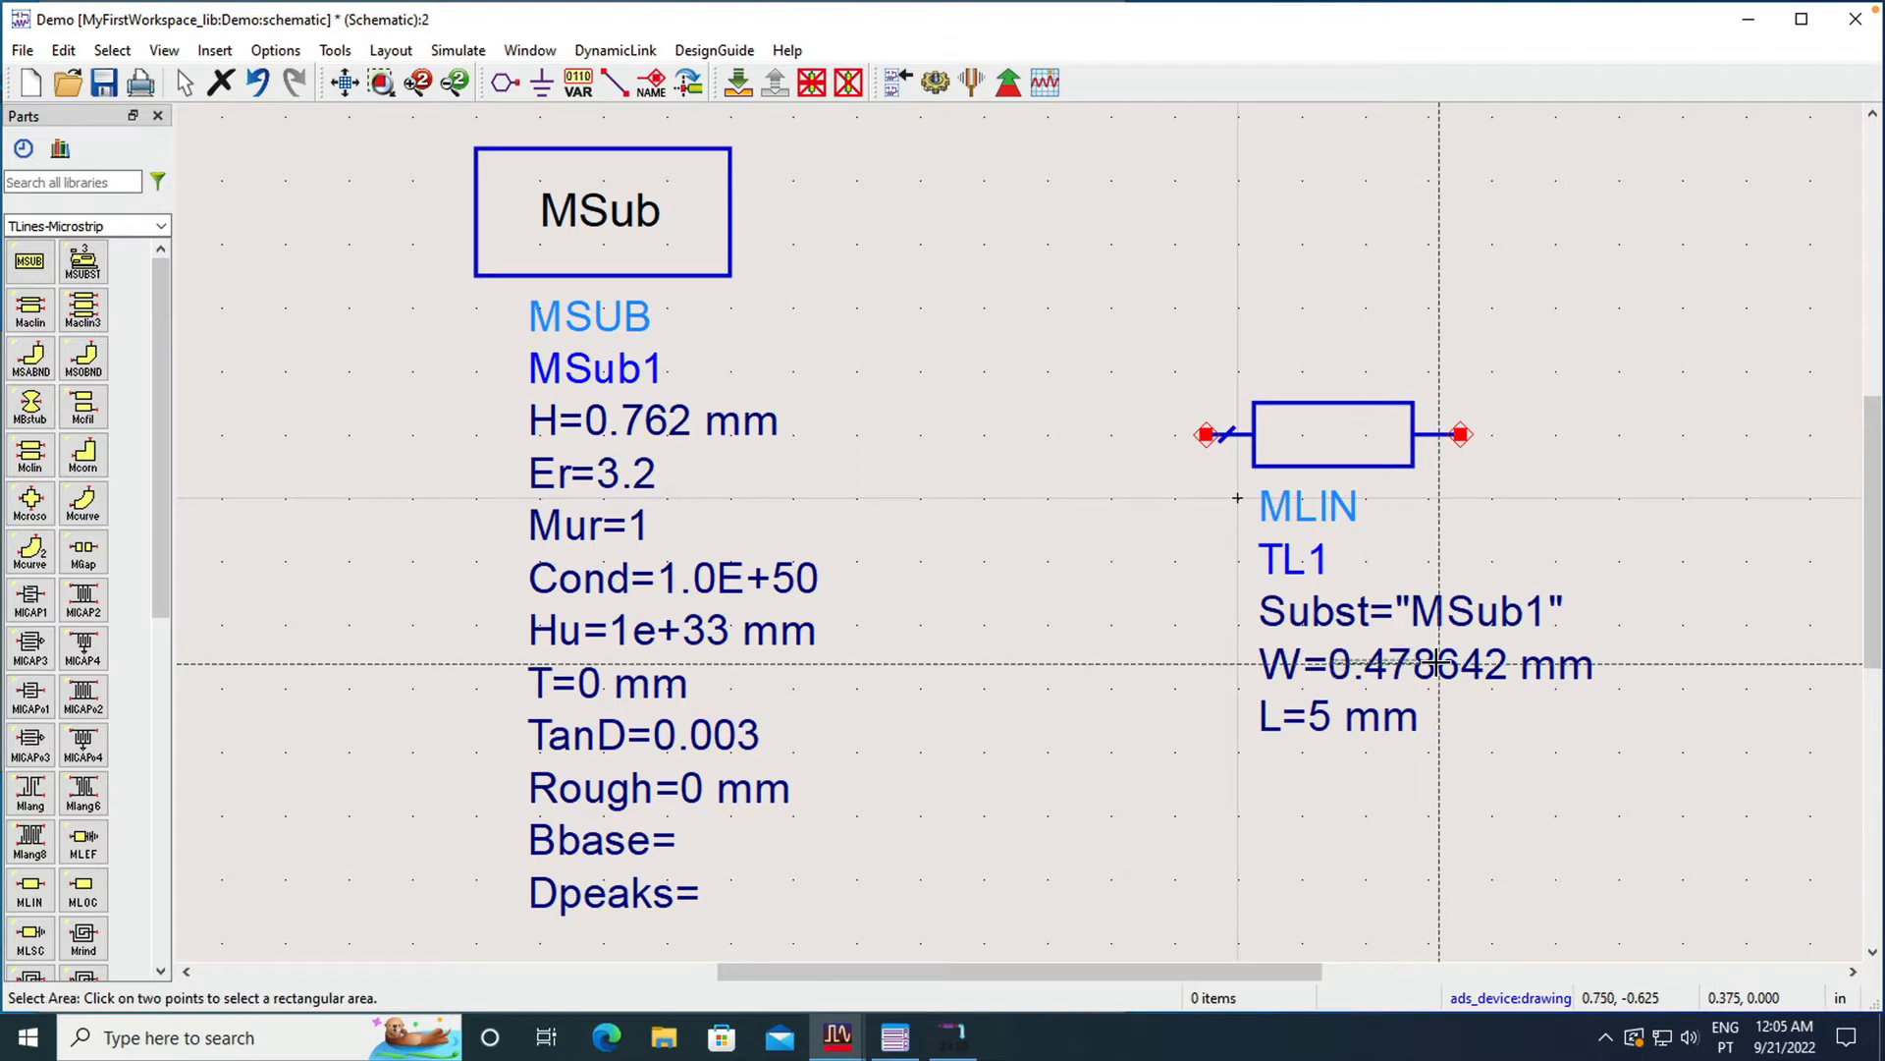
{"action": "double_click", "coordinate": [1404, 665]}
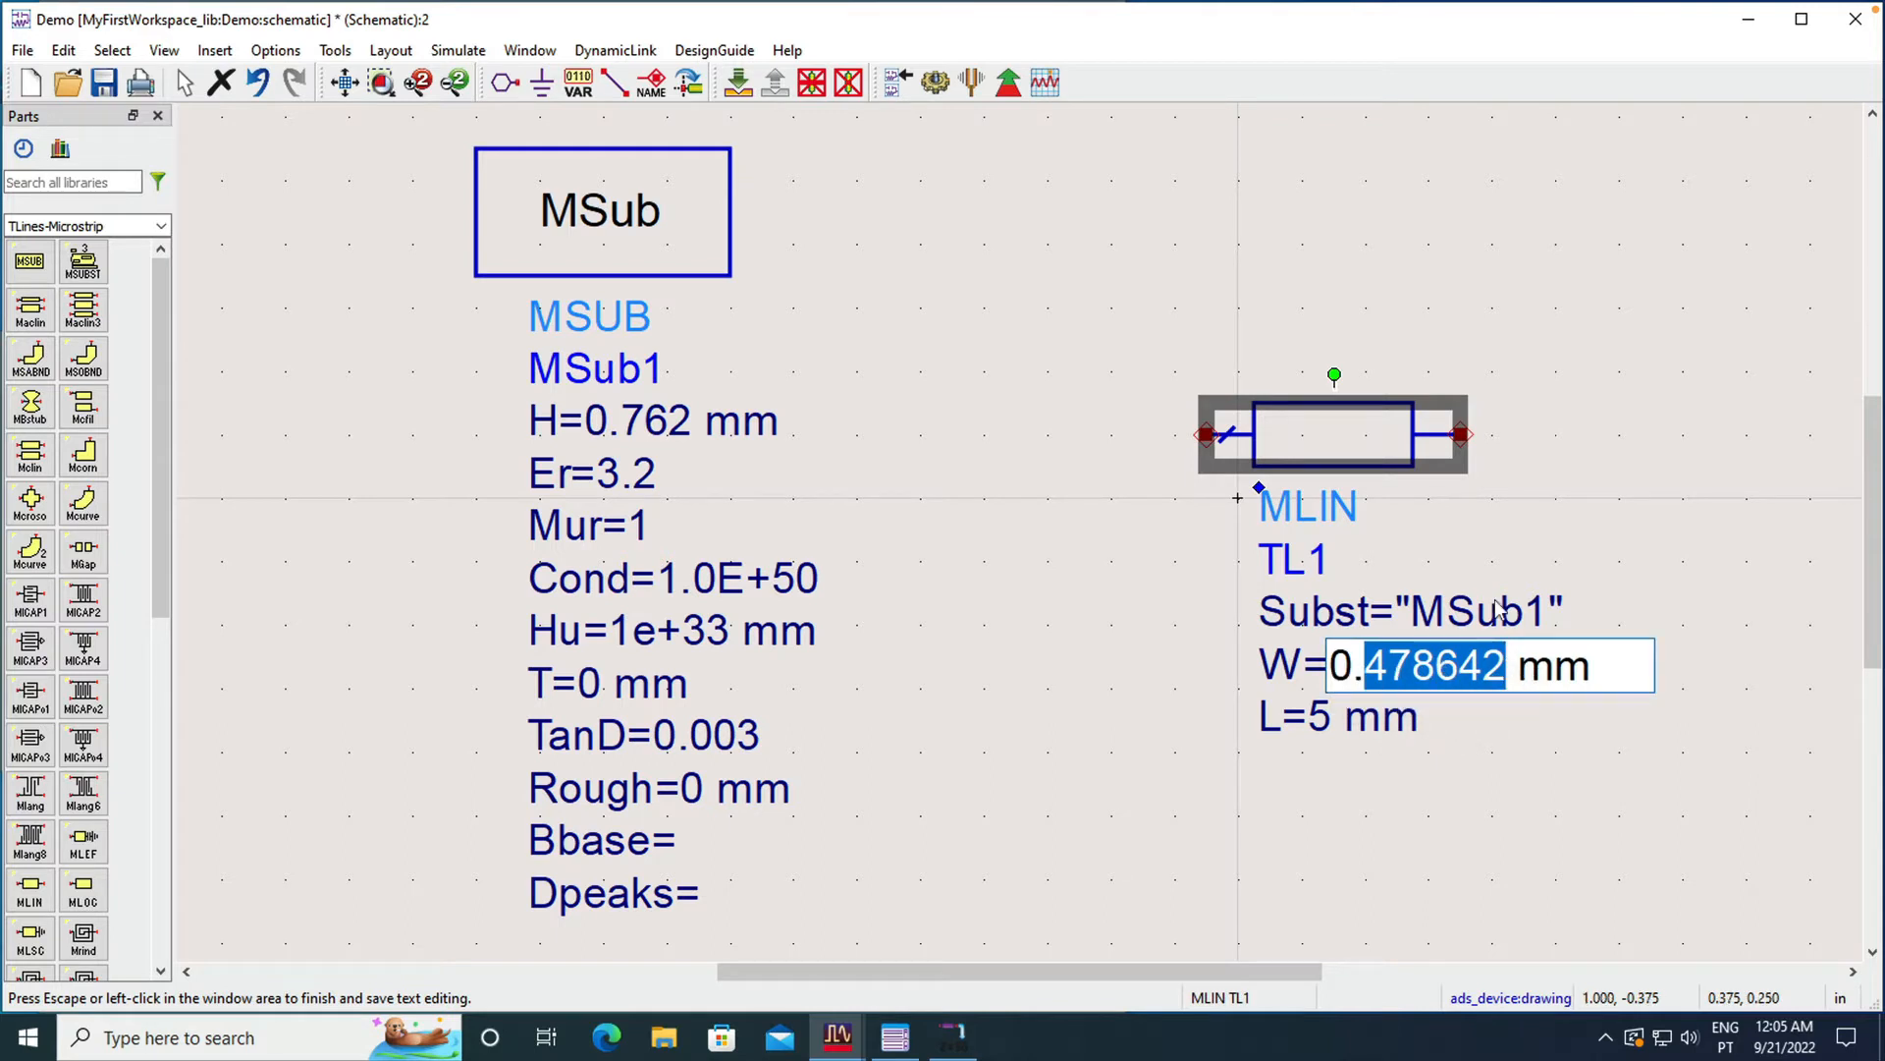
{"action": "key", "text": "Escape"}
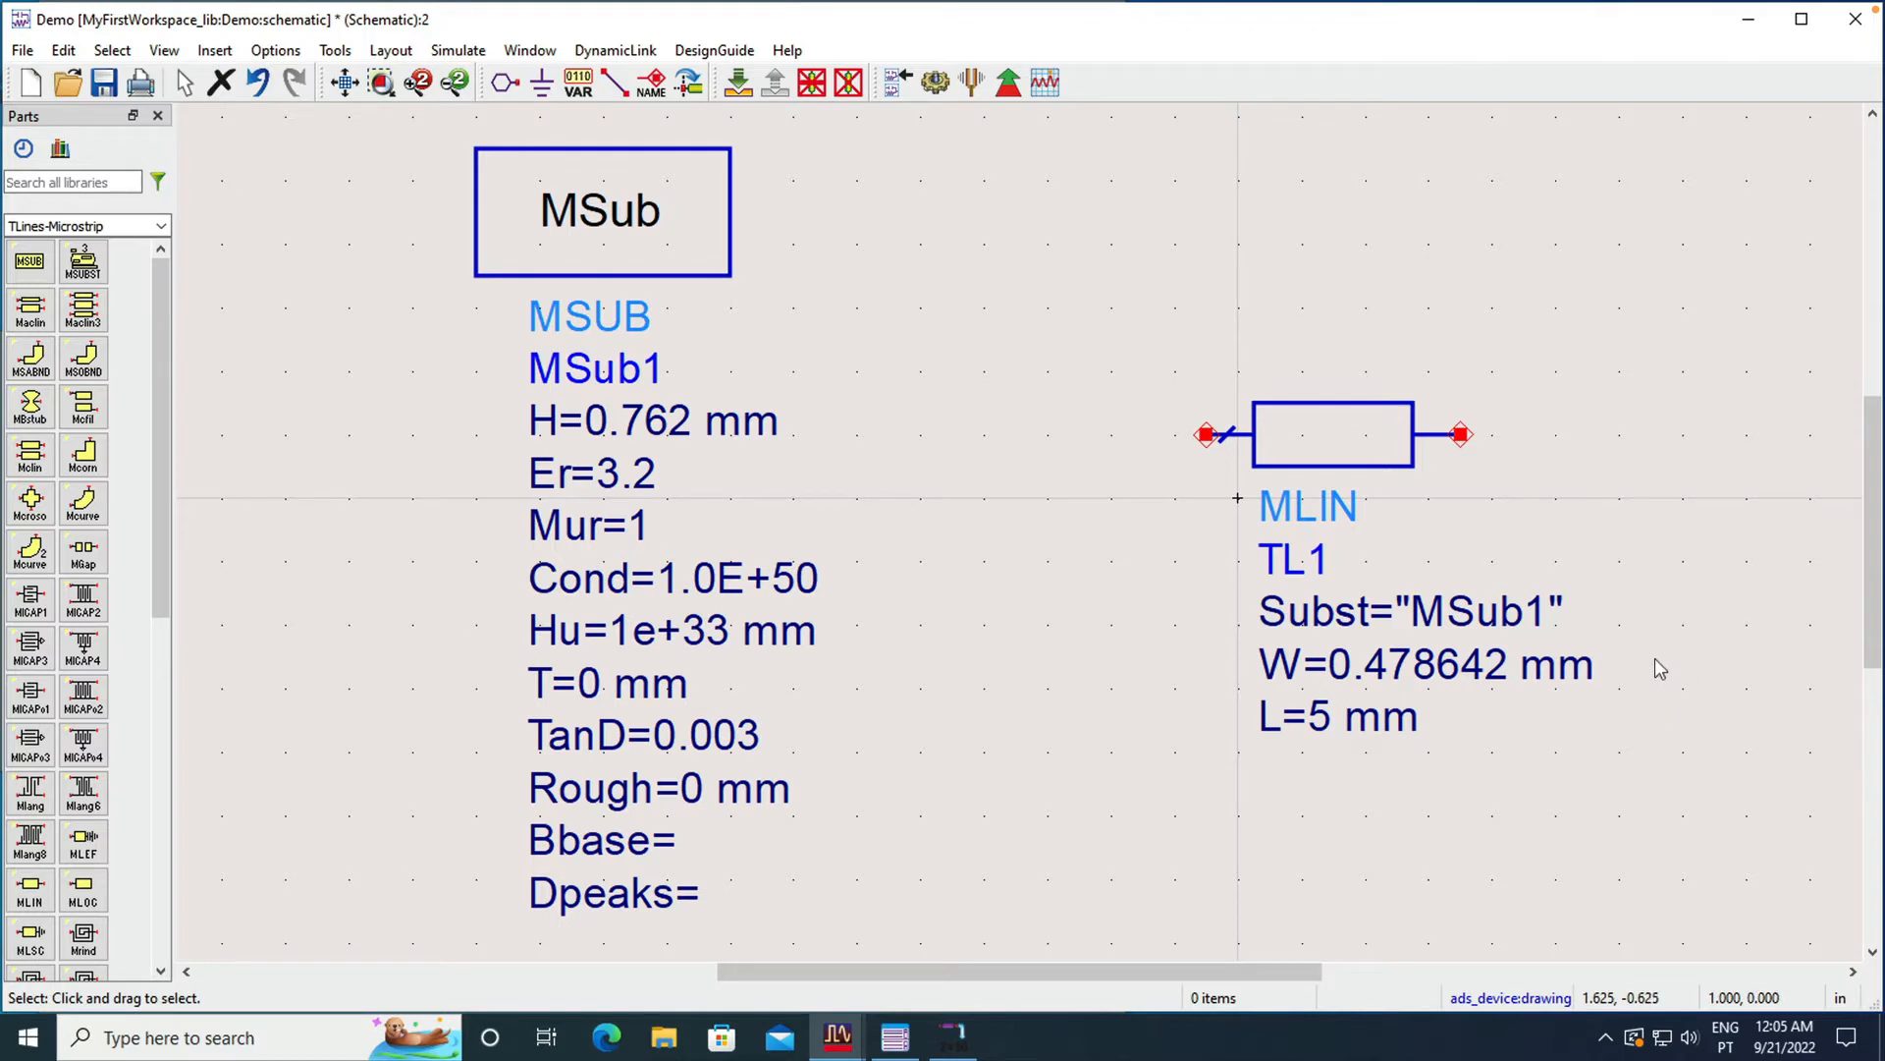
Step: Place a 50 Ohm resistor from the Lumped-Components palette to the right of the MLIN line and rotate it vertical
{"action": "left_click", "coordinate": [161, 230]}
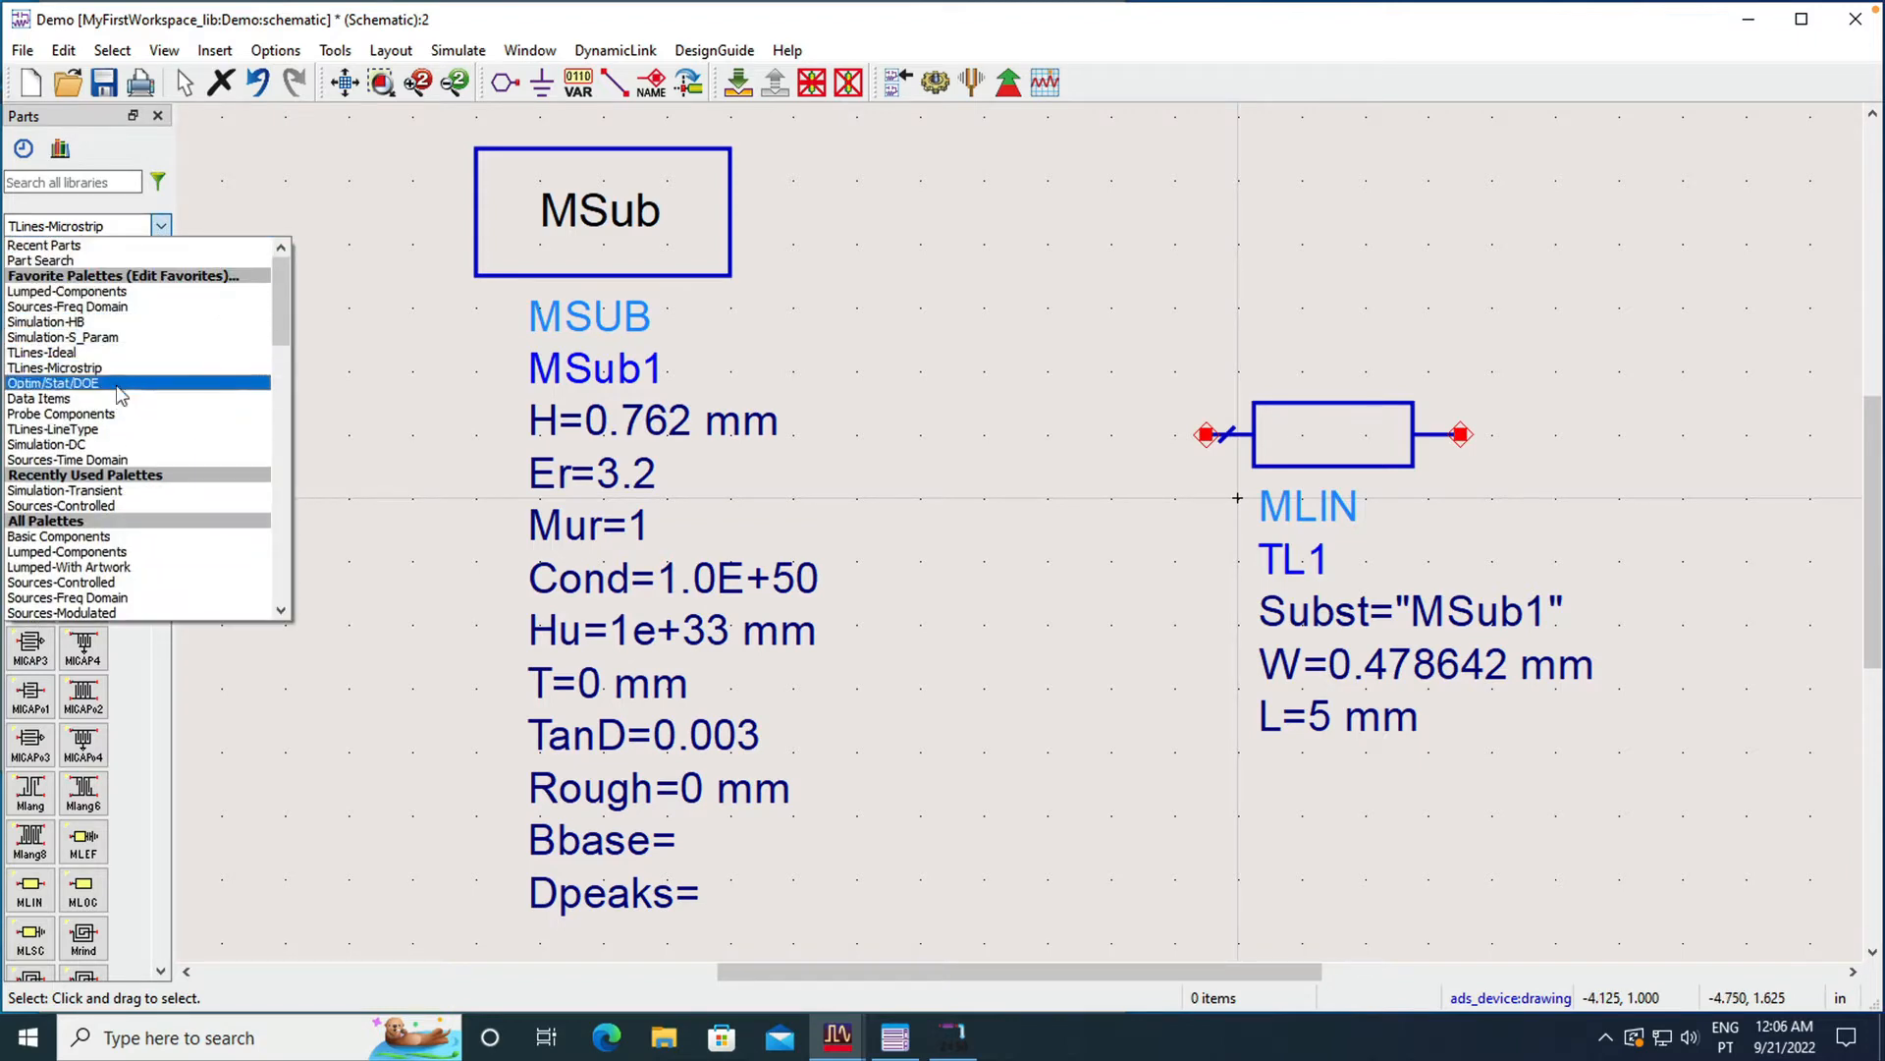
{"action": "left_click", "coordinate": [103, 293]}
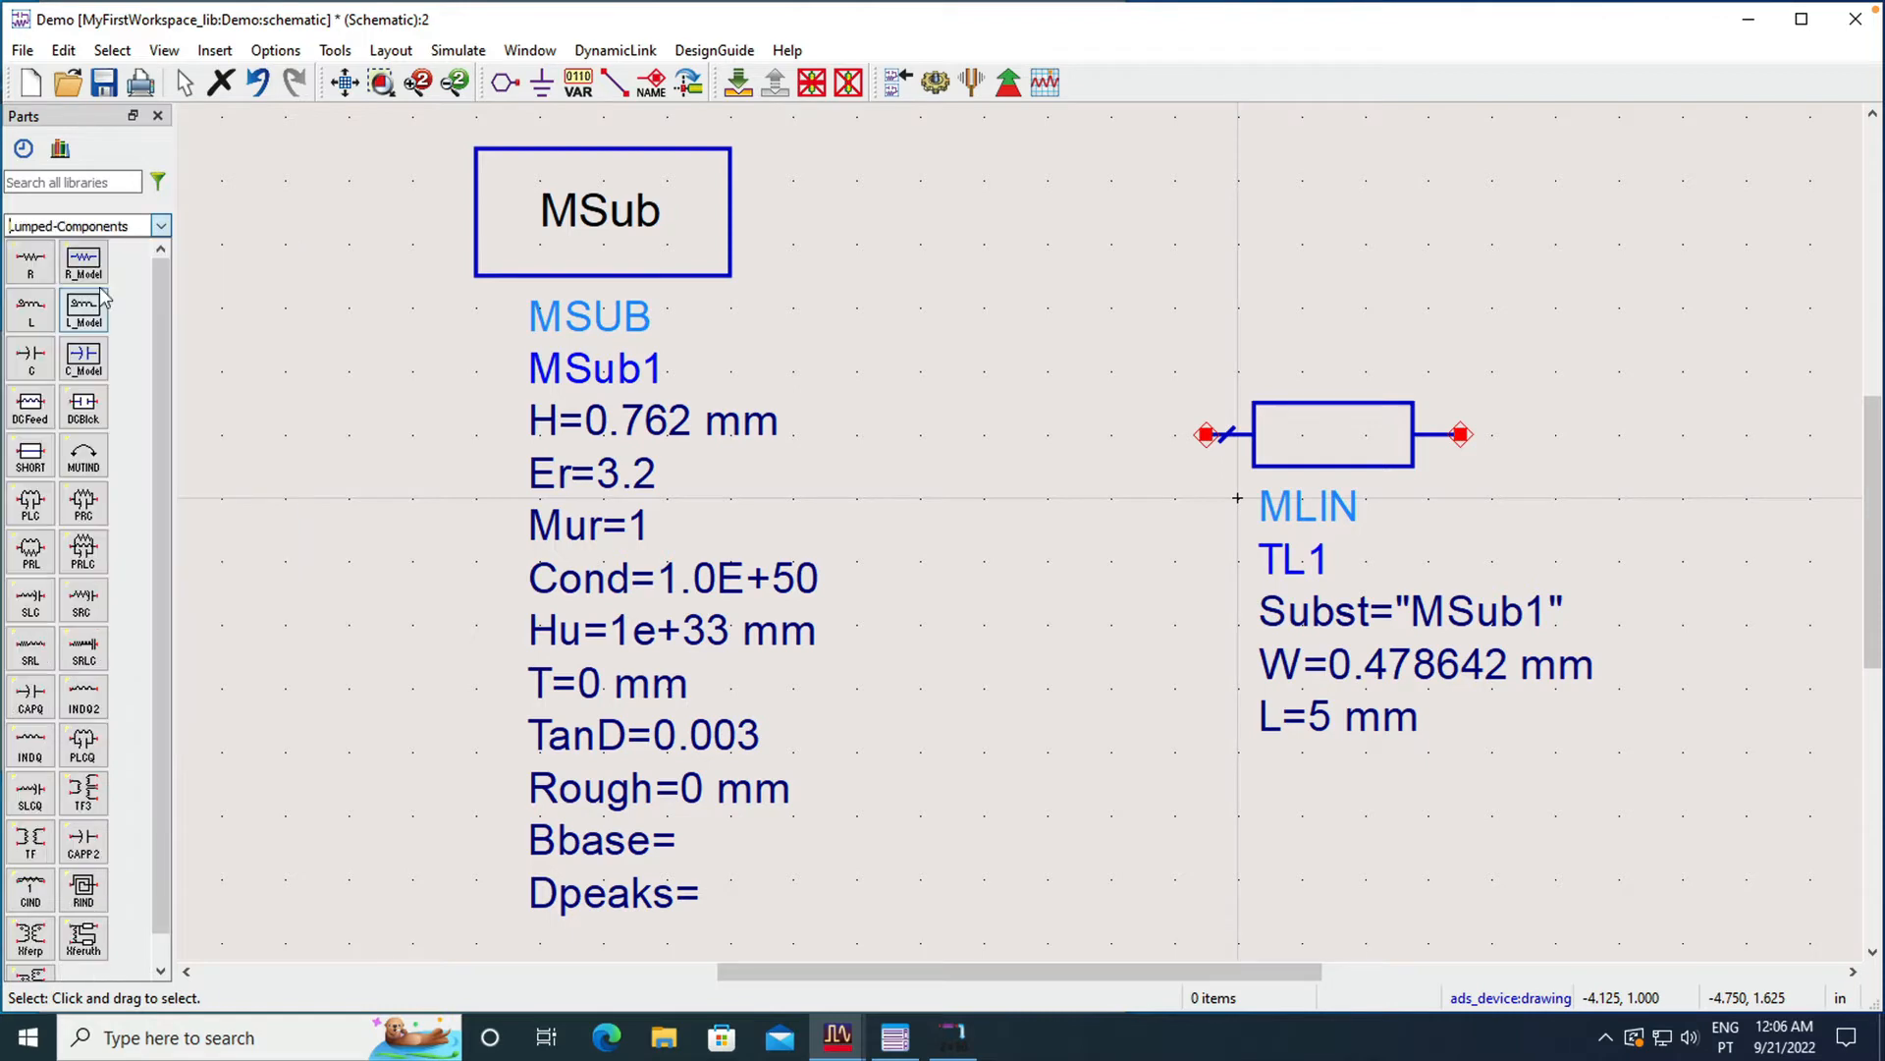
{"action": "left_click", "coordinate": [29, 262]}
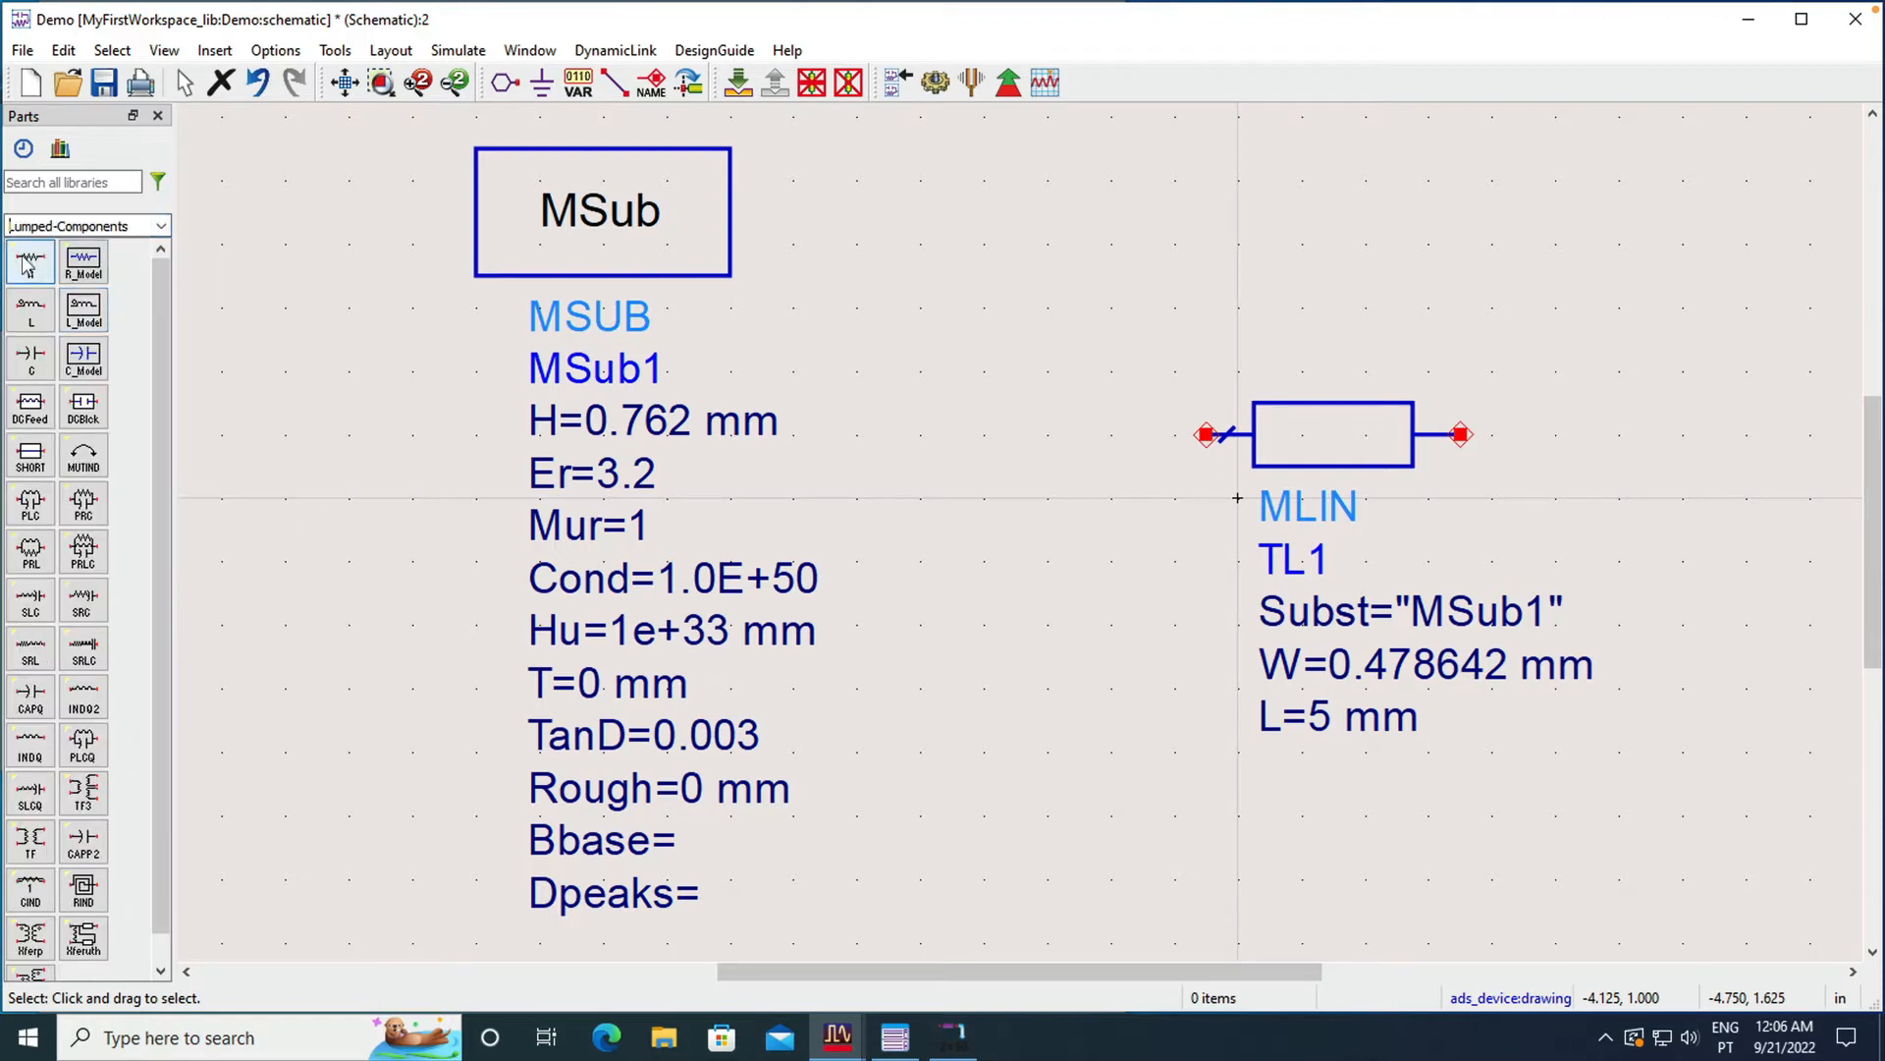
{"action": "left_click", "coordinate": [1697, 465]}
{"action": "key", "text": "Escape"}
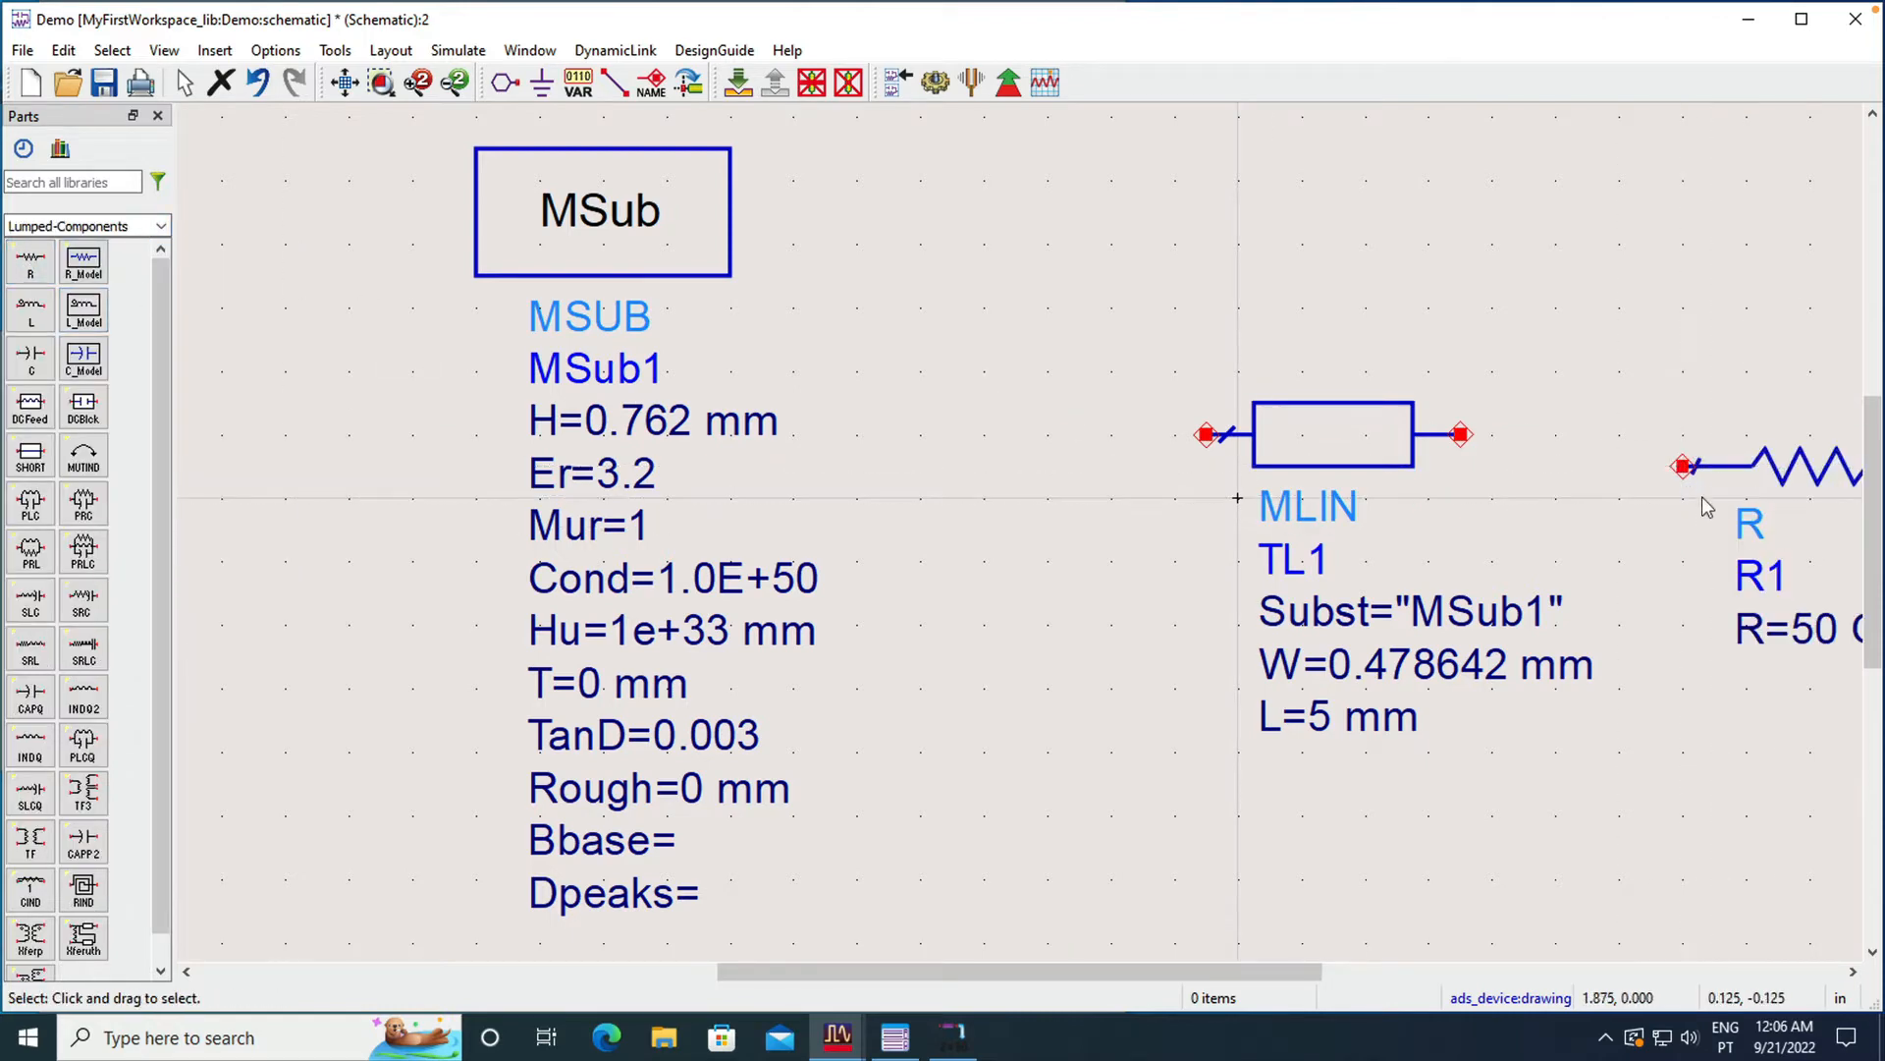
{"action": "left_click", "coordinate": [691, 84]}
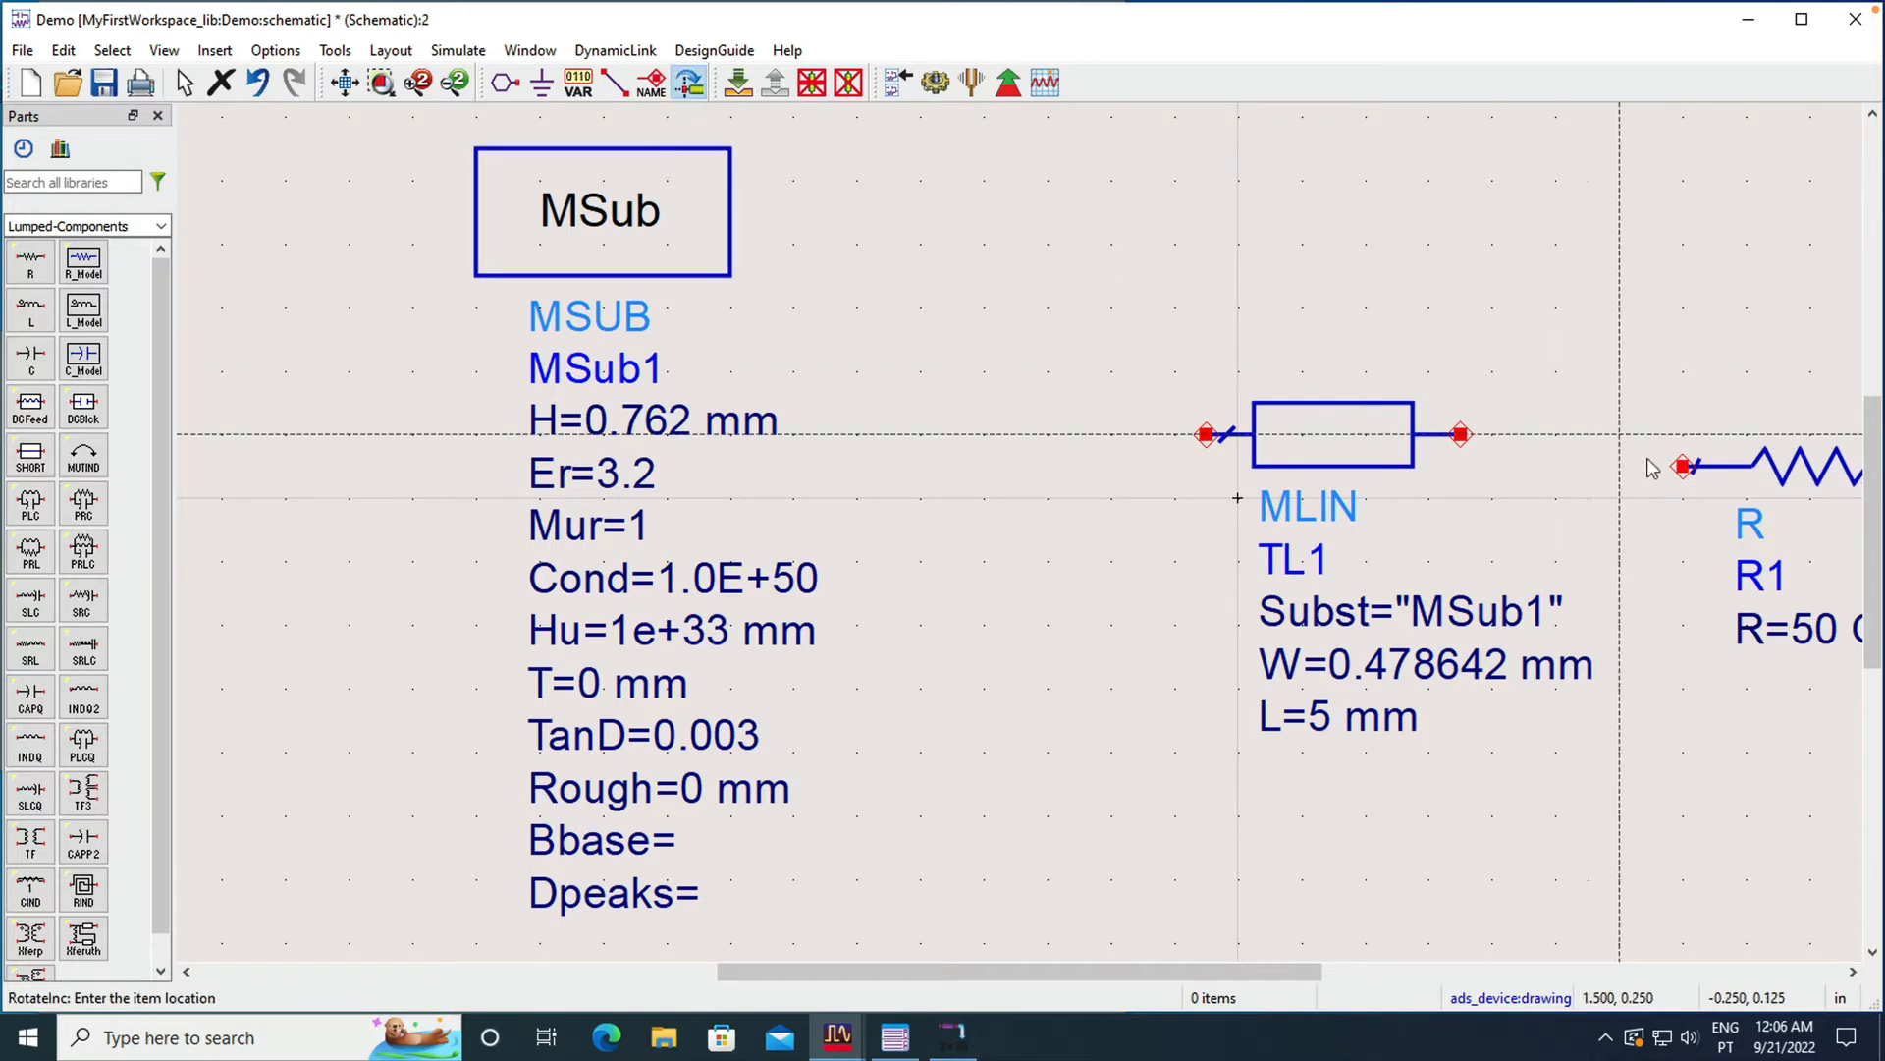
{"action": "left_click", "coordinate": [1802, 467]}
{"action": "key", "text": "Escape"}
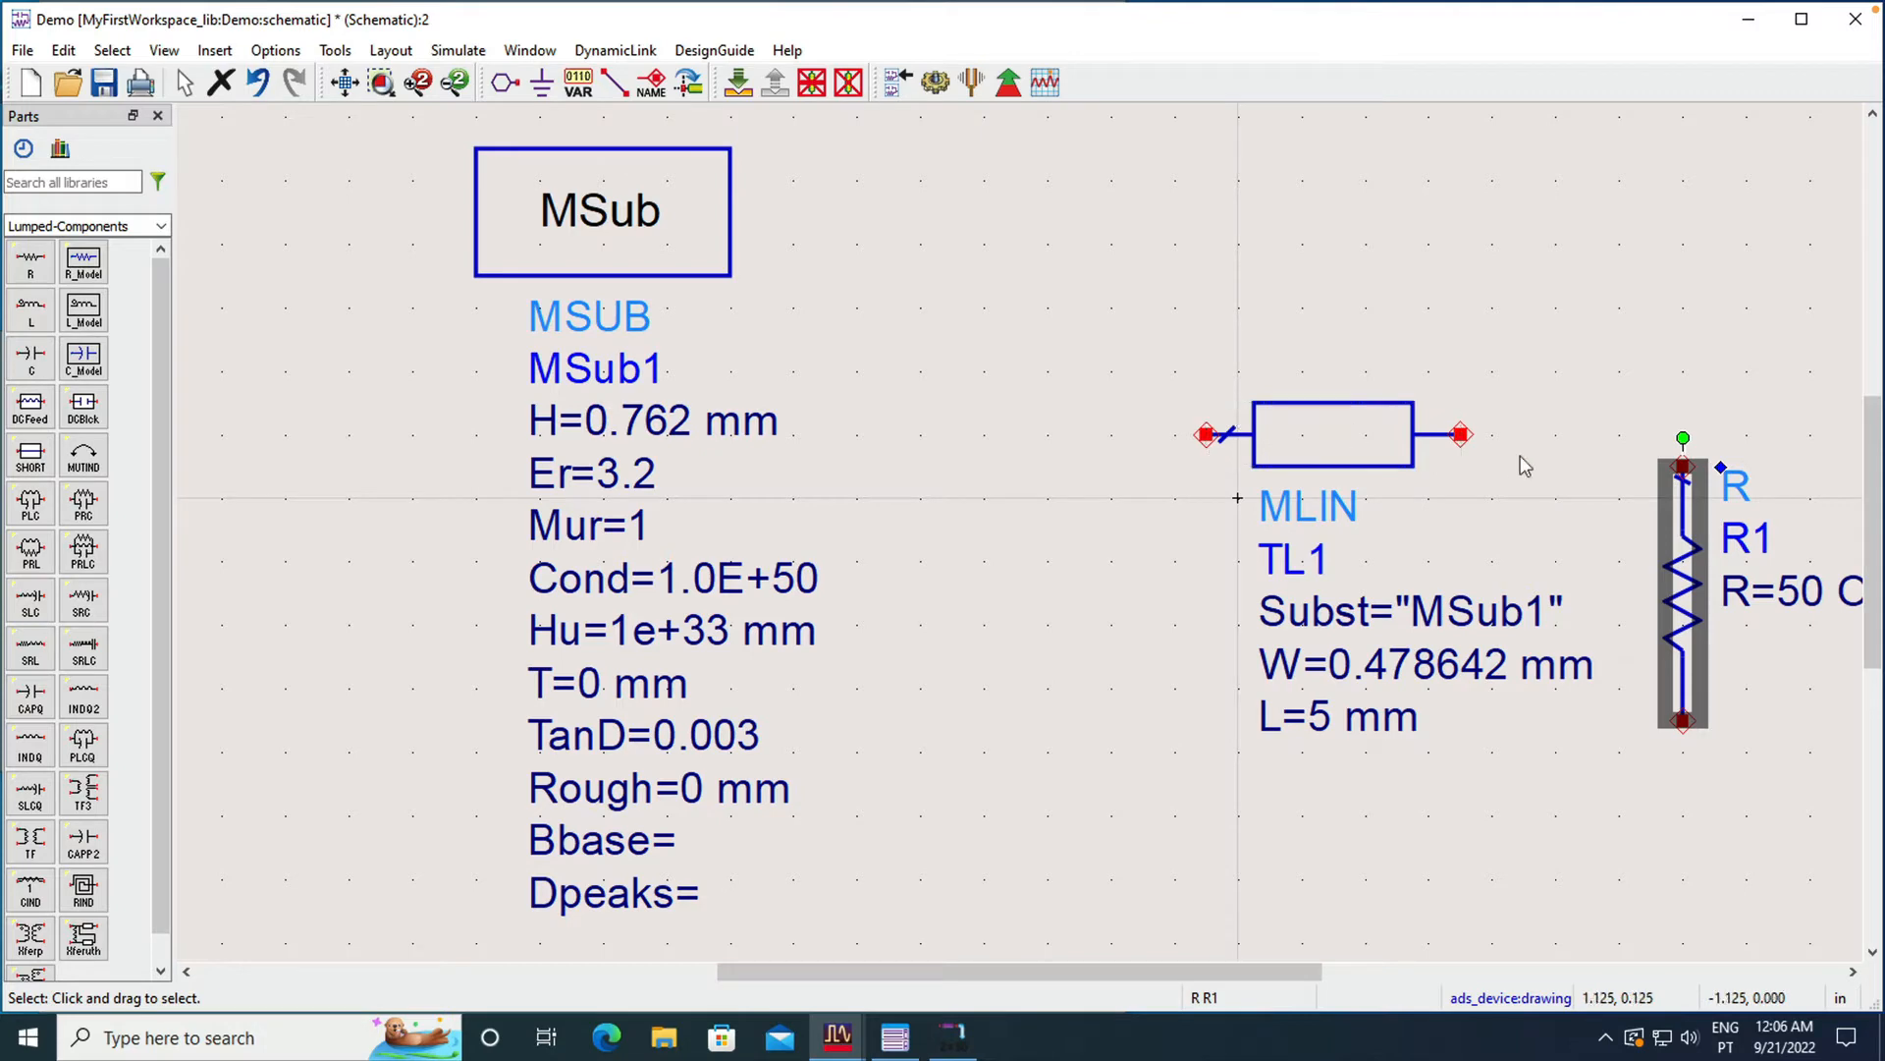
Step: Wire the MLIN line's right end to the resistor's upper pin and place a ground at its lower pin
{"action": "left_click", "coordinate": [619, 86]}
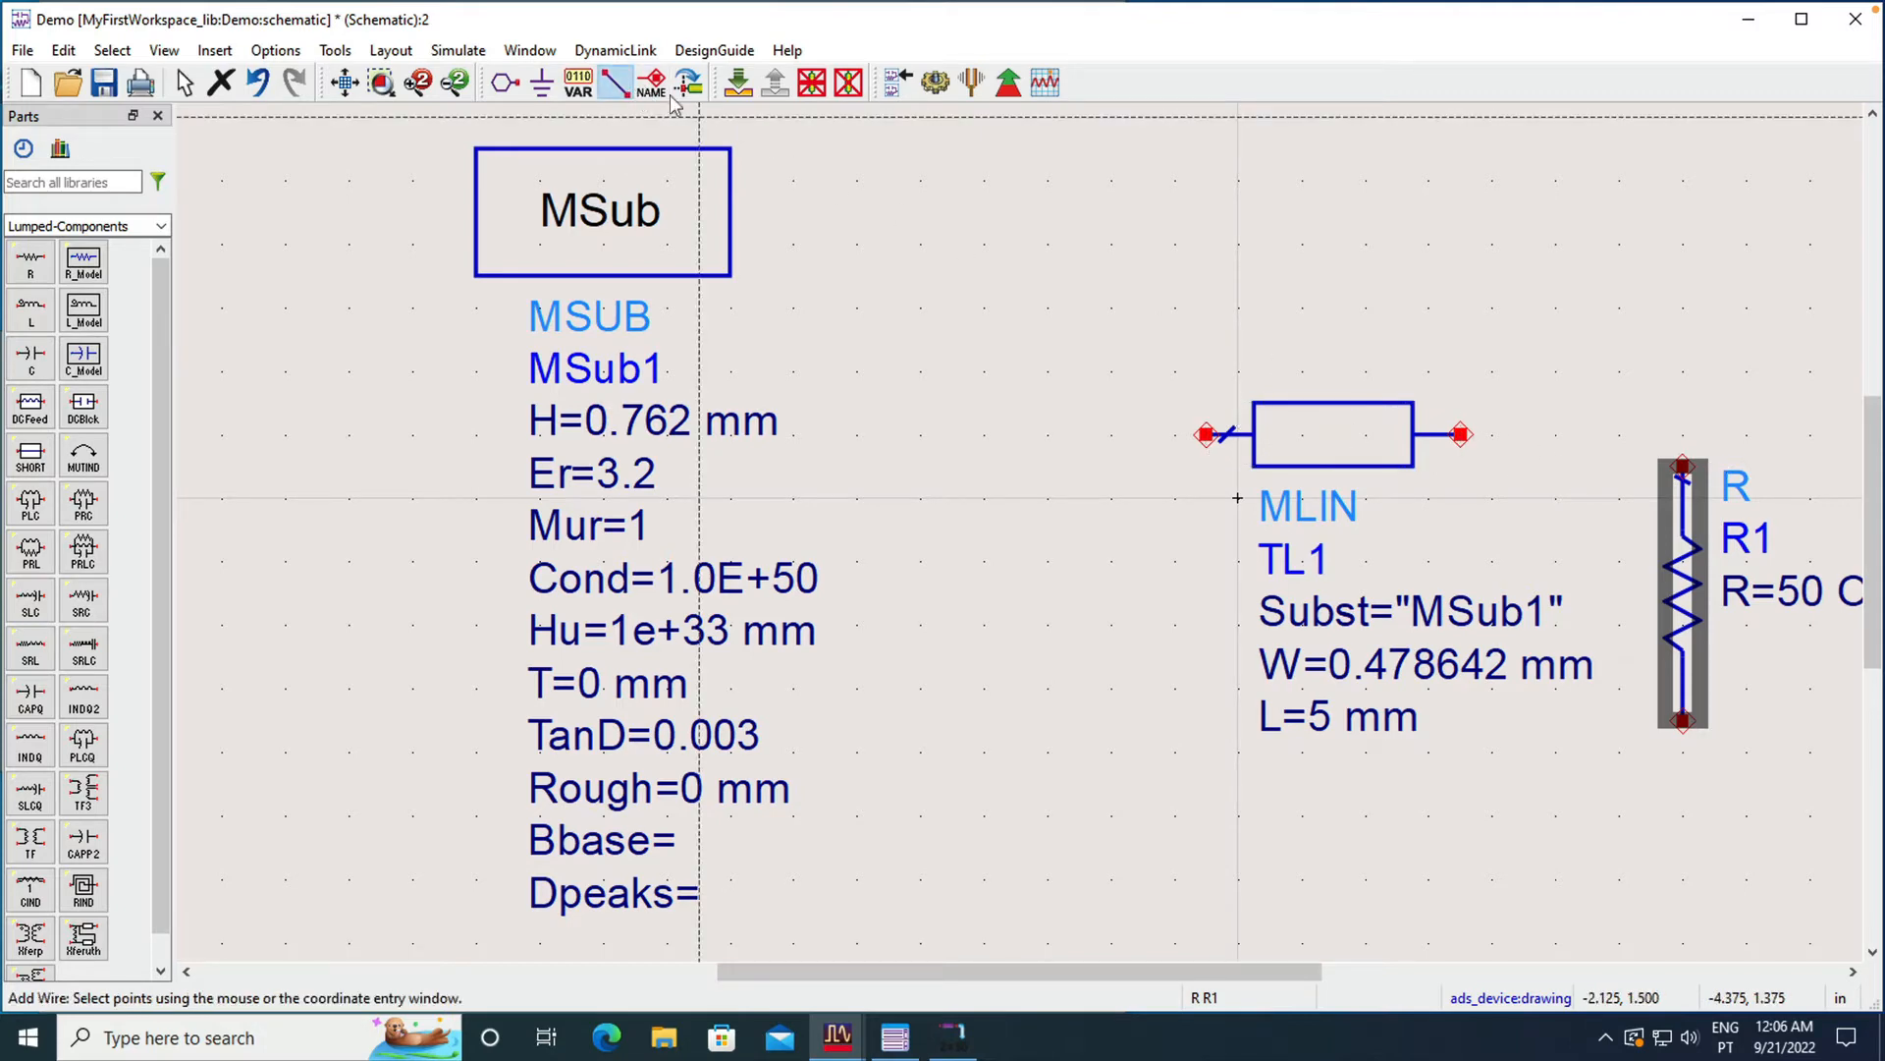
{"action": "left_click", "coordinate": [1461, 433]}
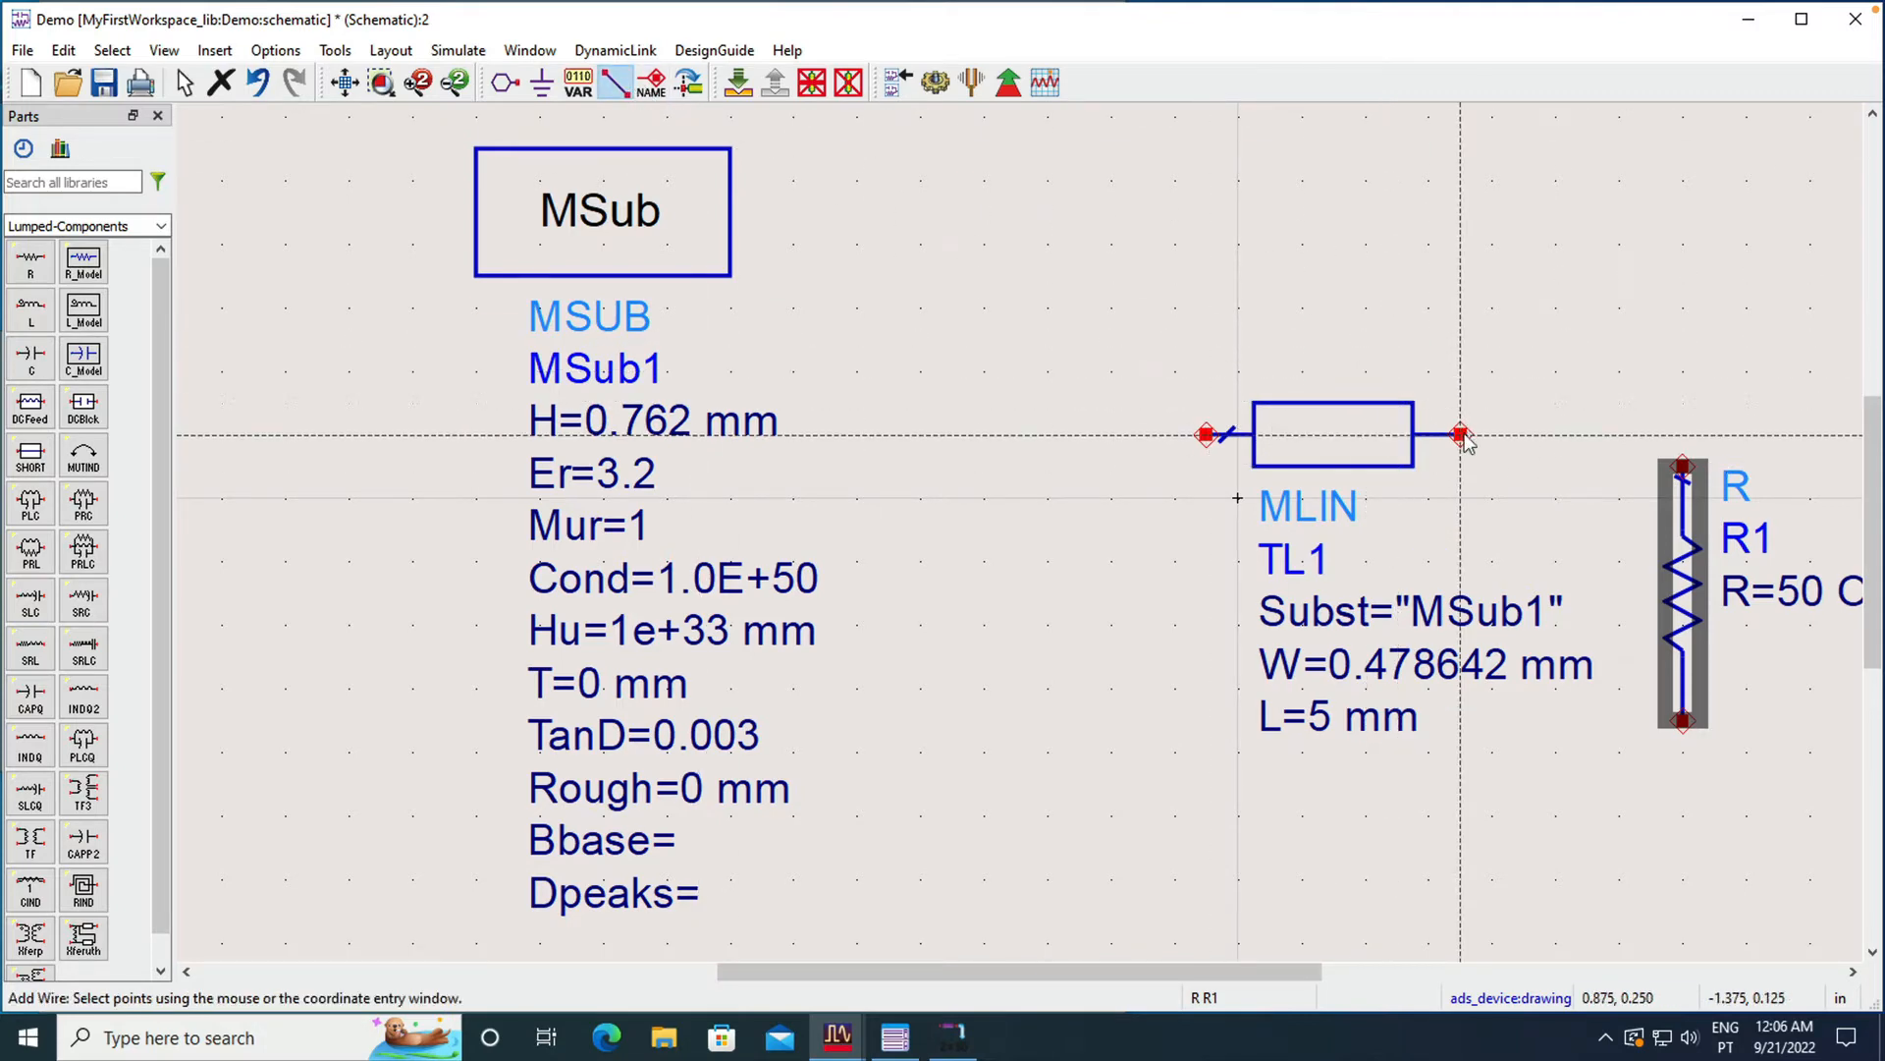
{"action": "left_click", "coordinate": [1683, 465]}
{"action": "left_click", "coordinate": [541, 84]}
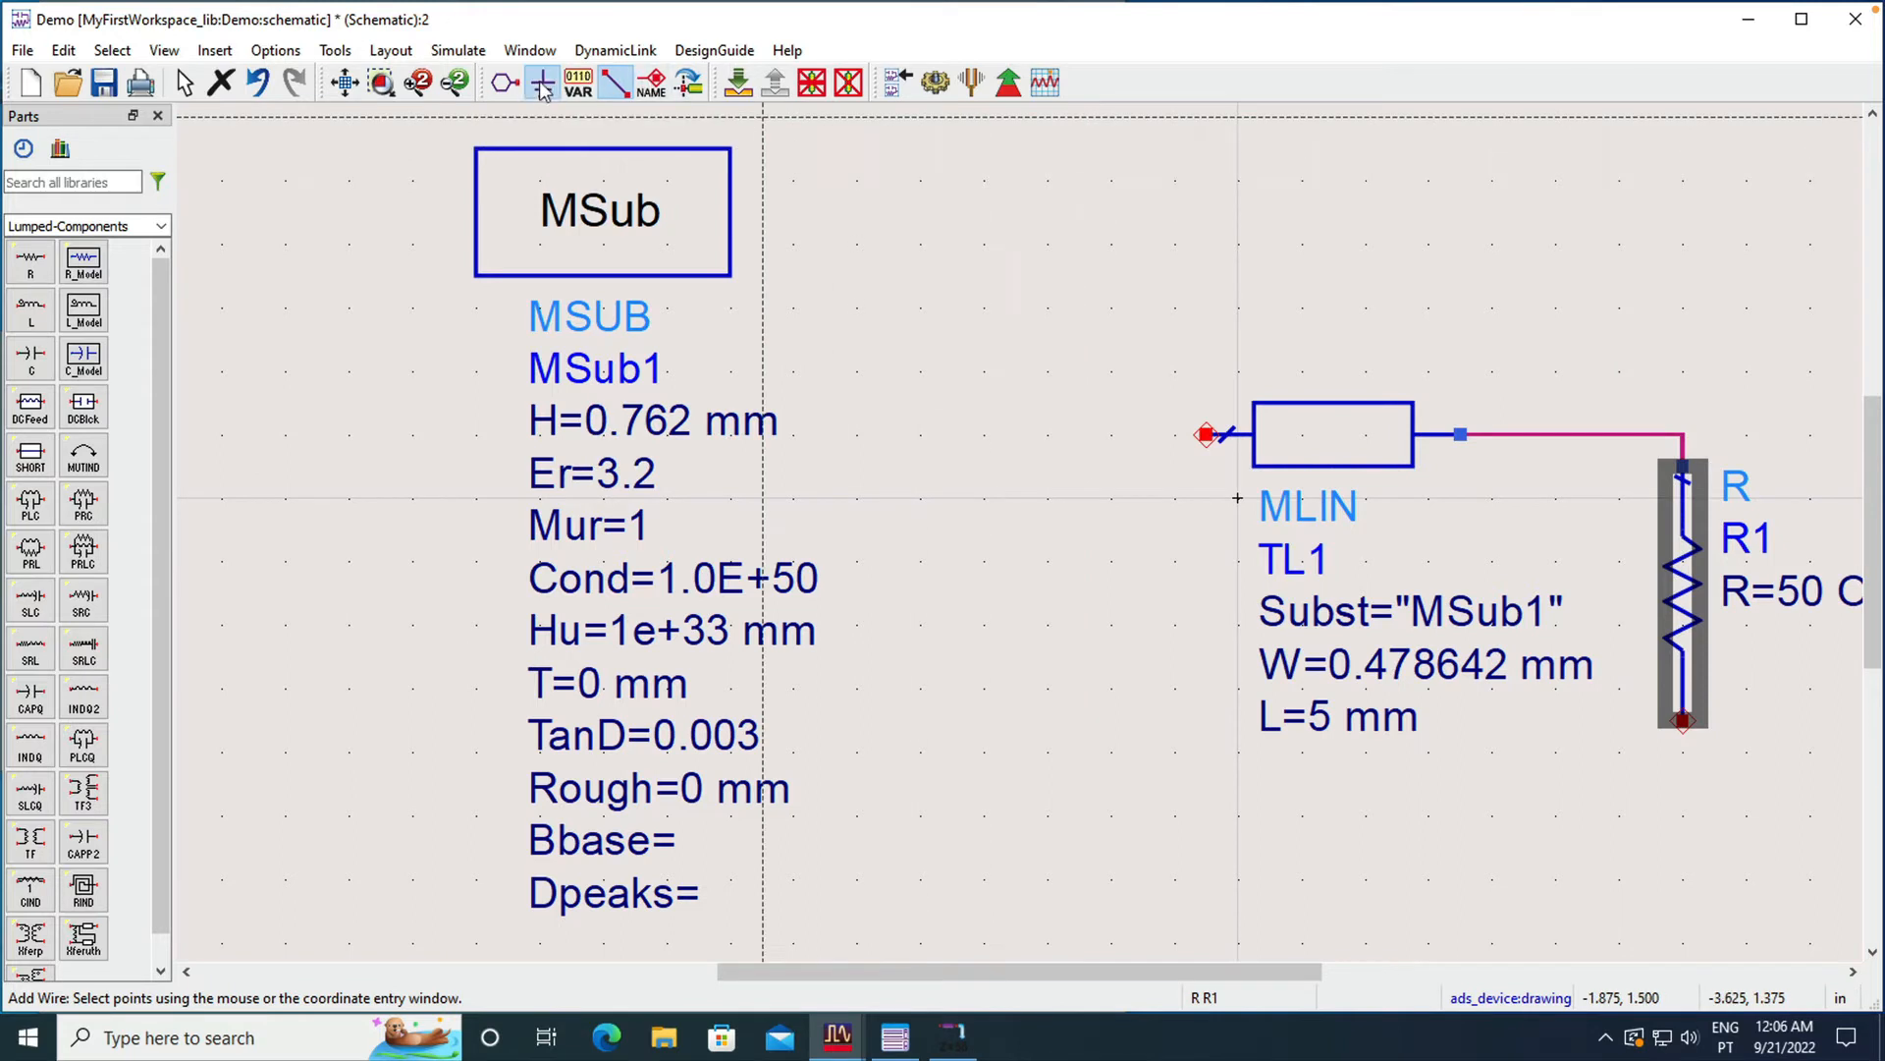
{"action": "left_click", "coordinate": [1686, 727]}
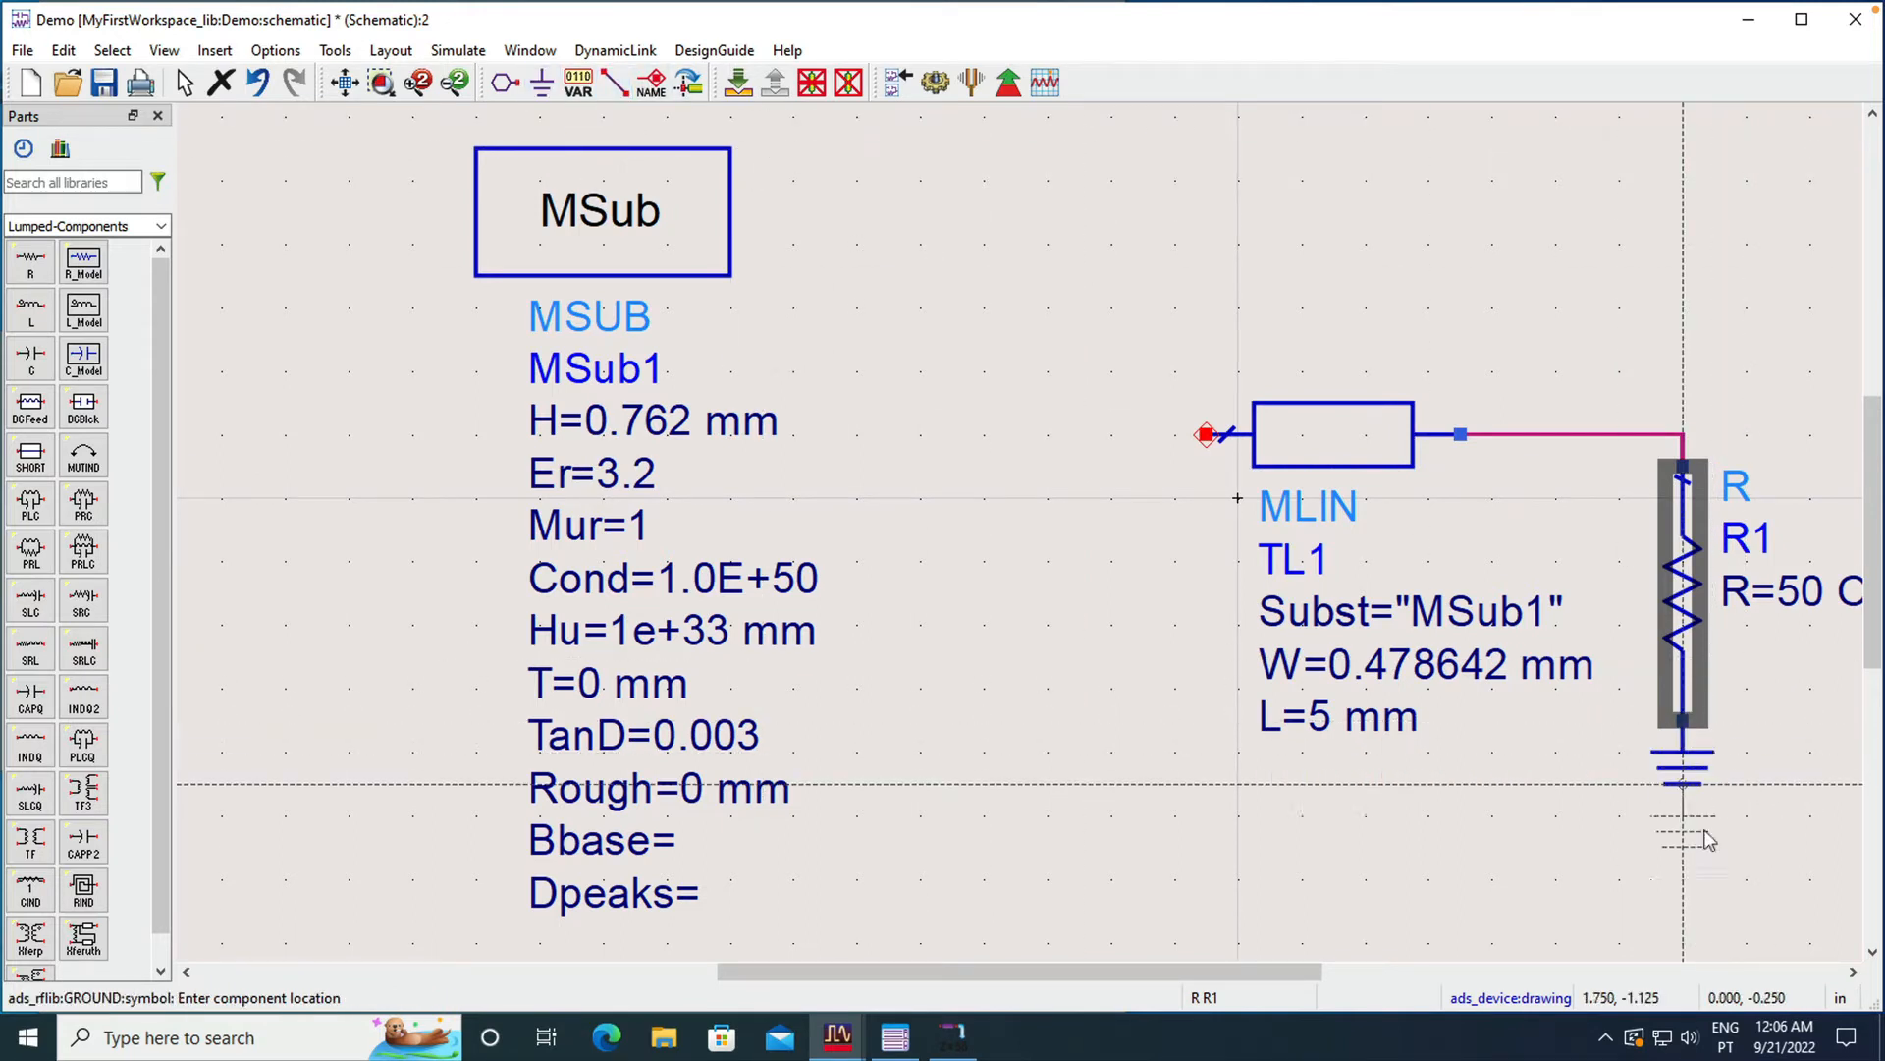
{"action": "key", "text": "Escape"}
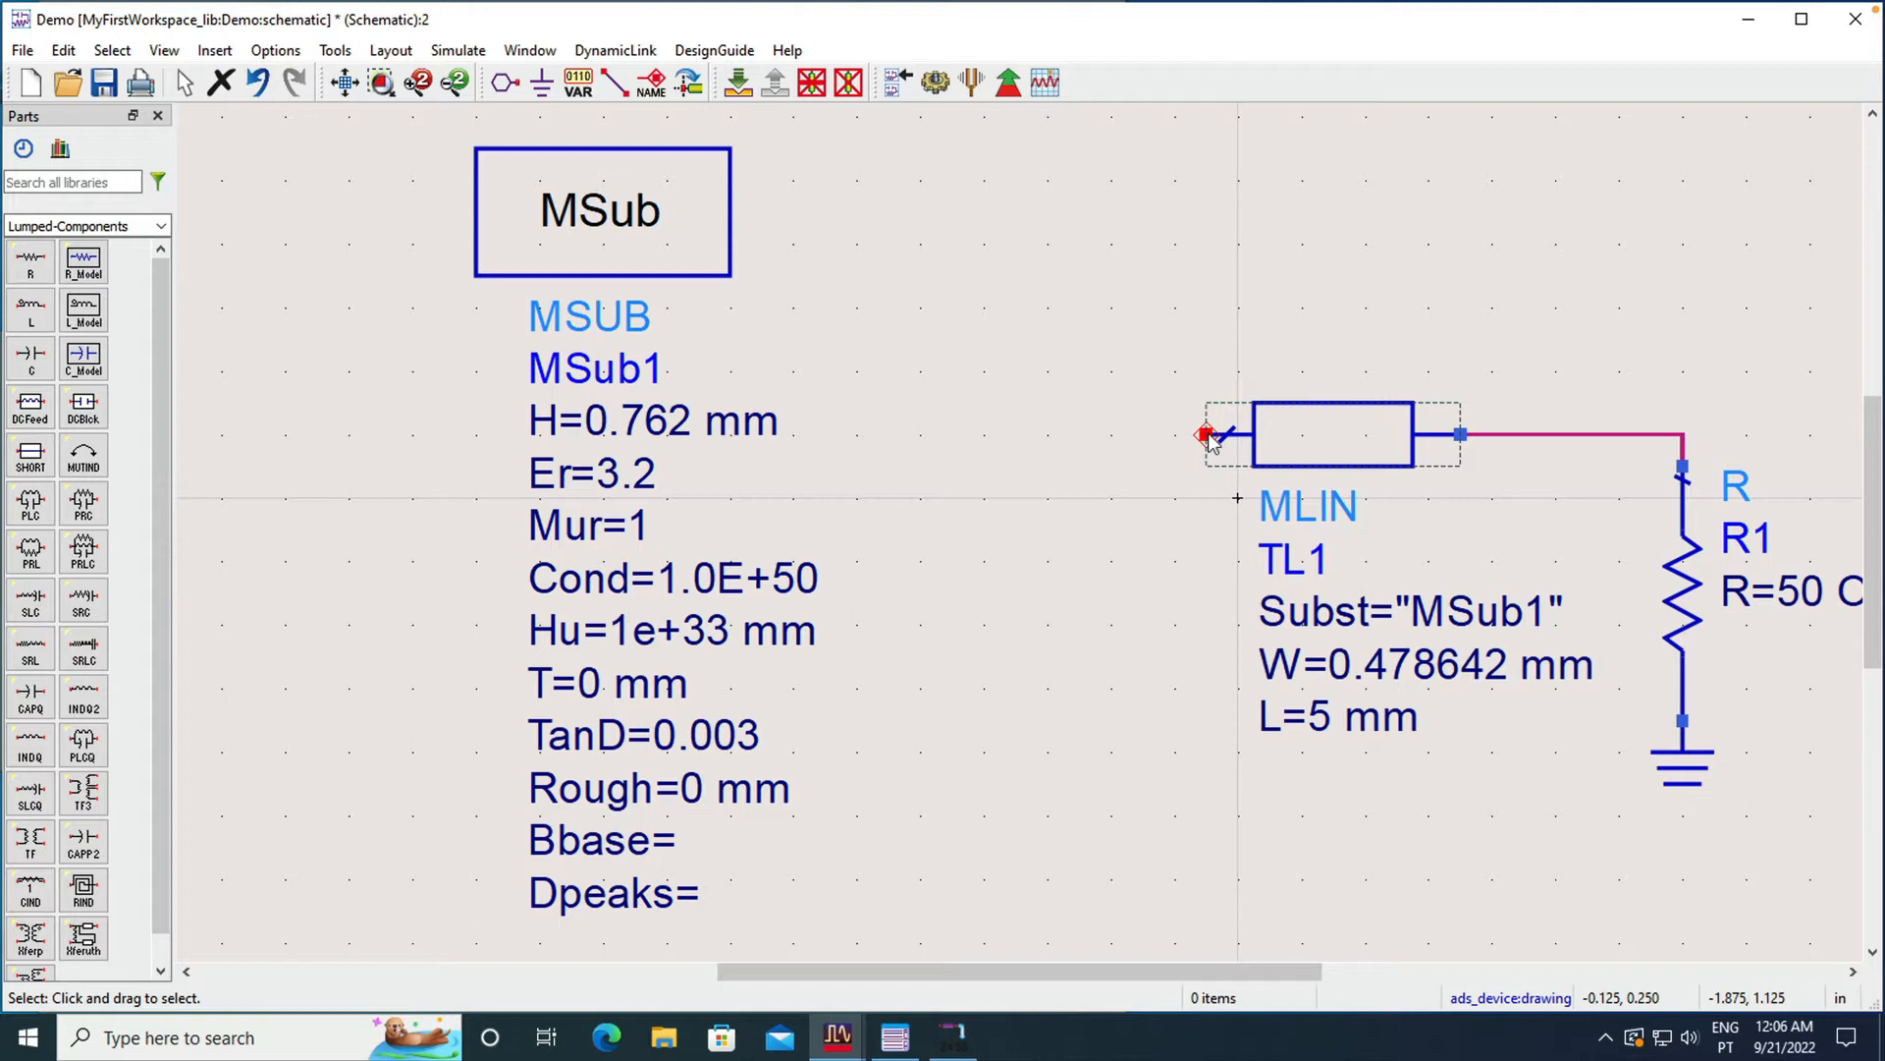
Step: Place an S-parameter simulation controller from the Simulation-S_Param palette above the MLIN line
{"action": "left_click", "coordinate": [162, 227]}
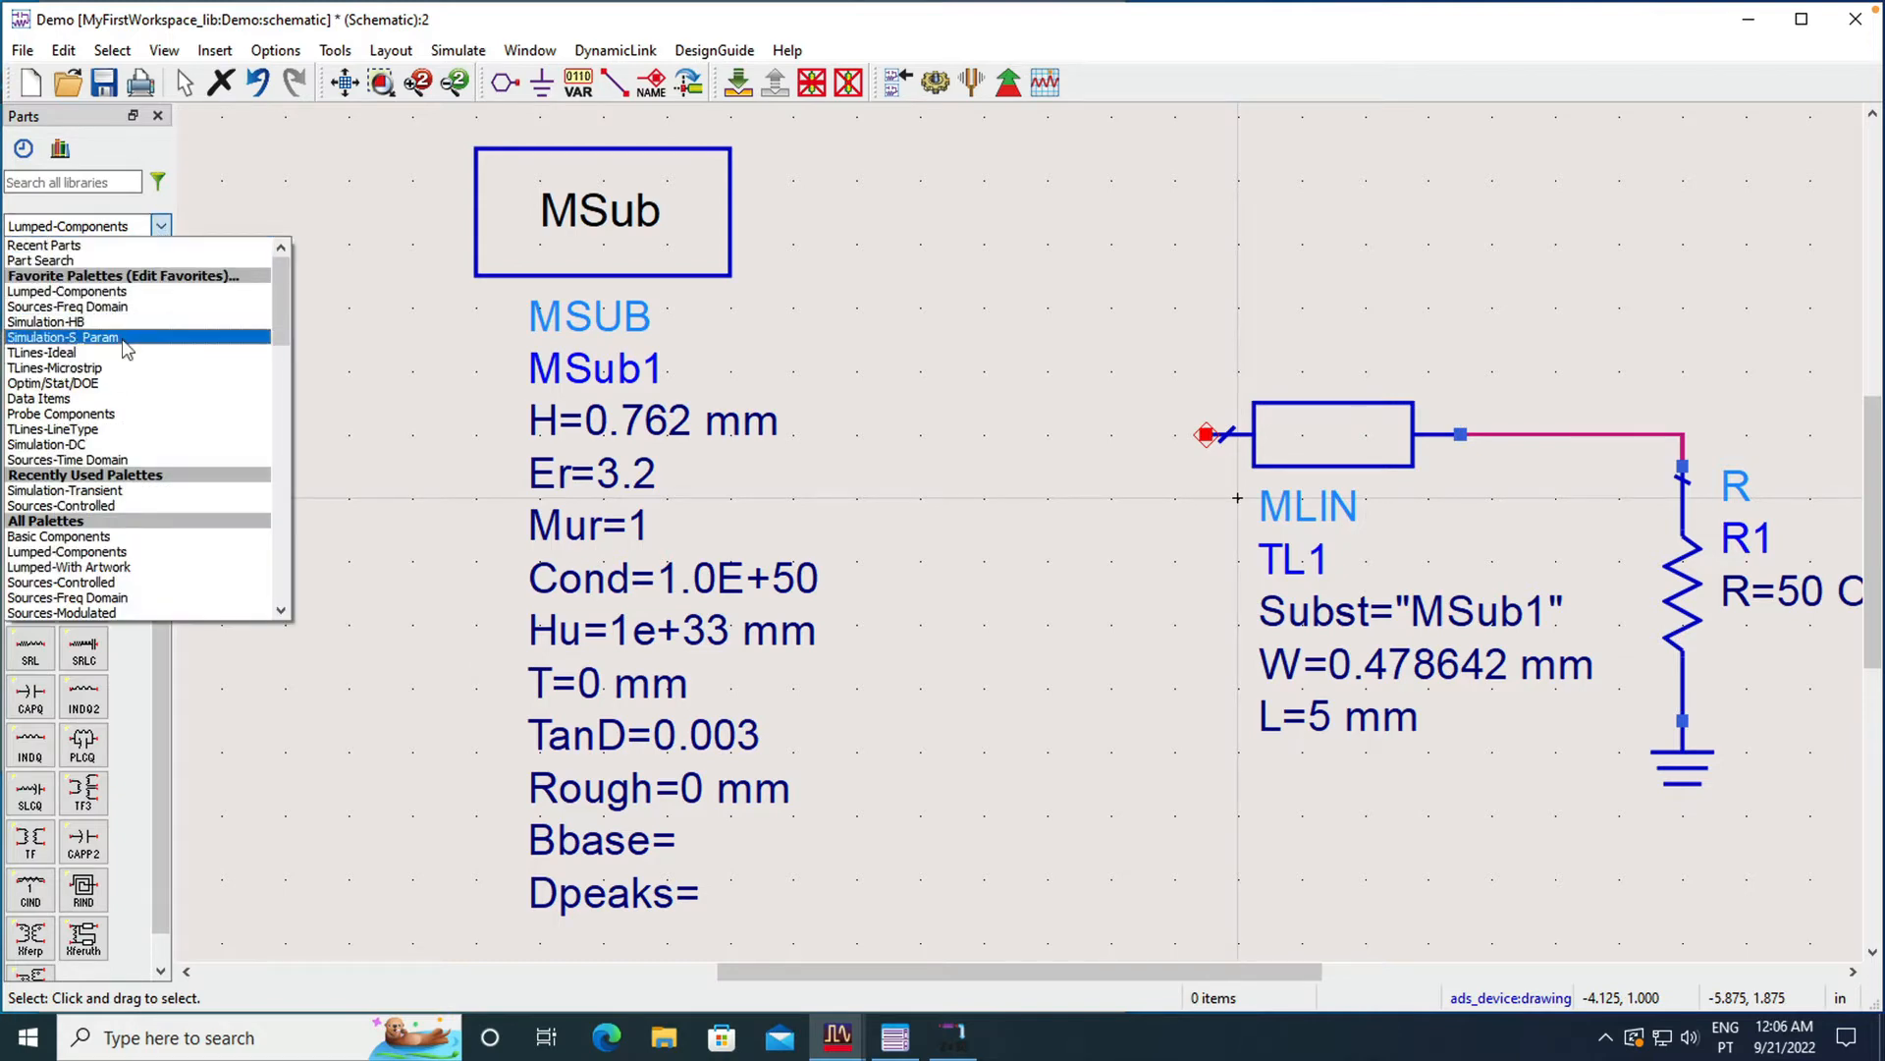
{"action": "left_click", "coordinate": [127, 338]}
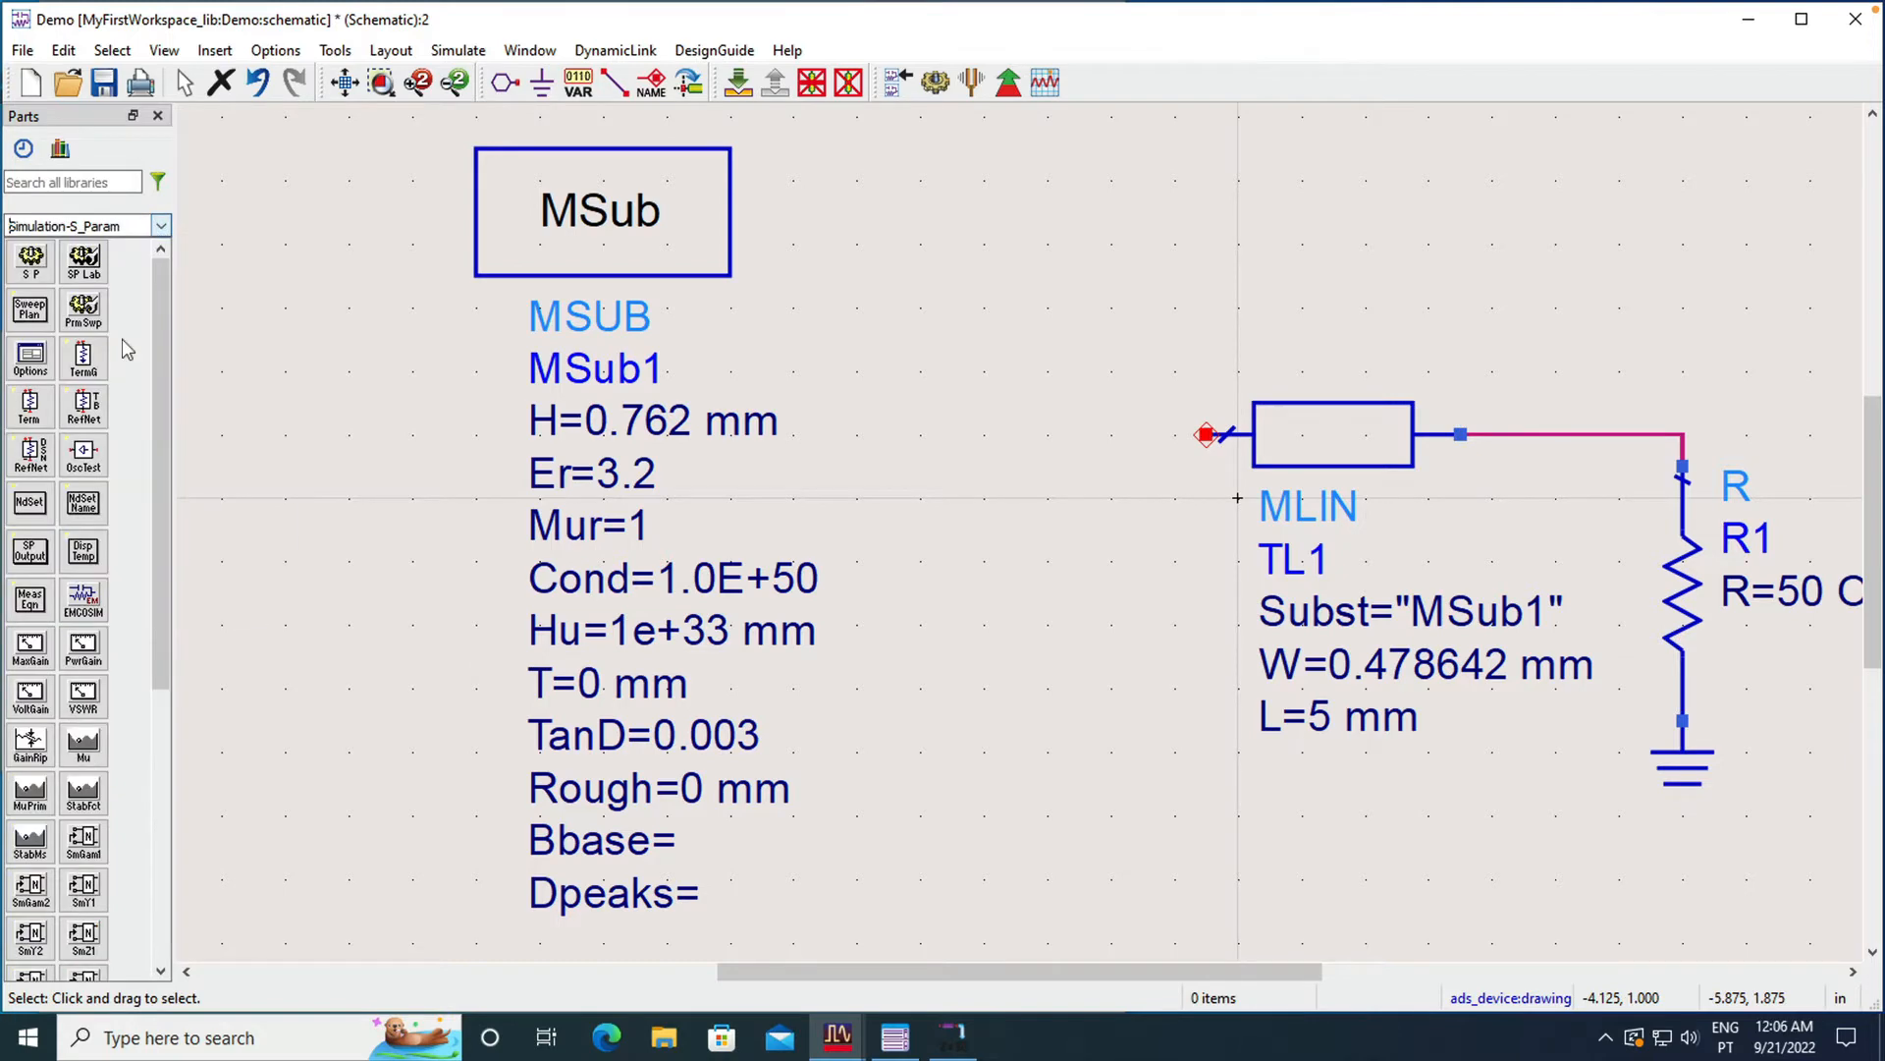
{"action": "left_click", "coordinate": [31, 261]}
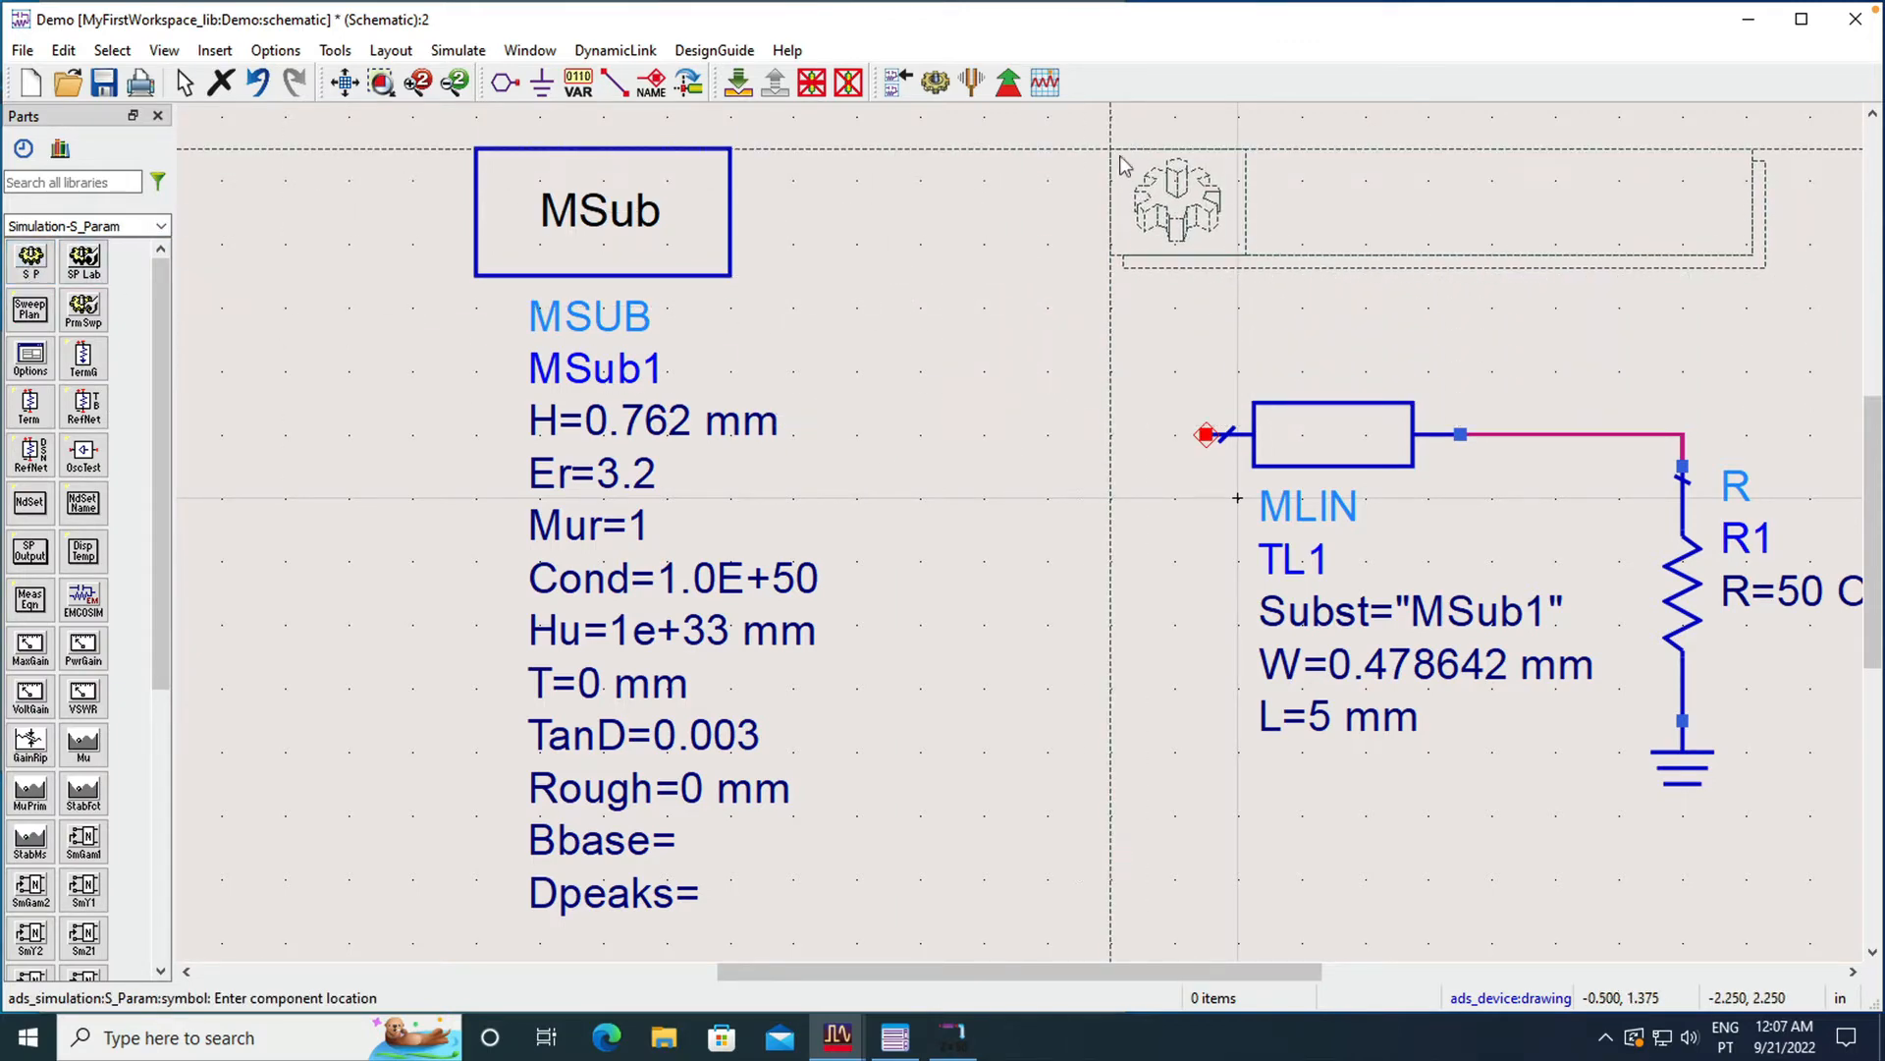
{"action": "left_click", "coordinate": [1125, 163]}
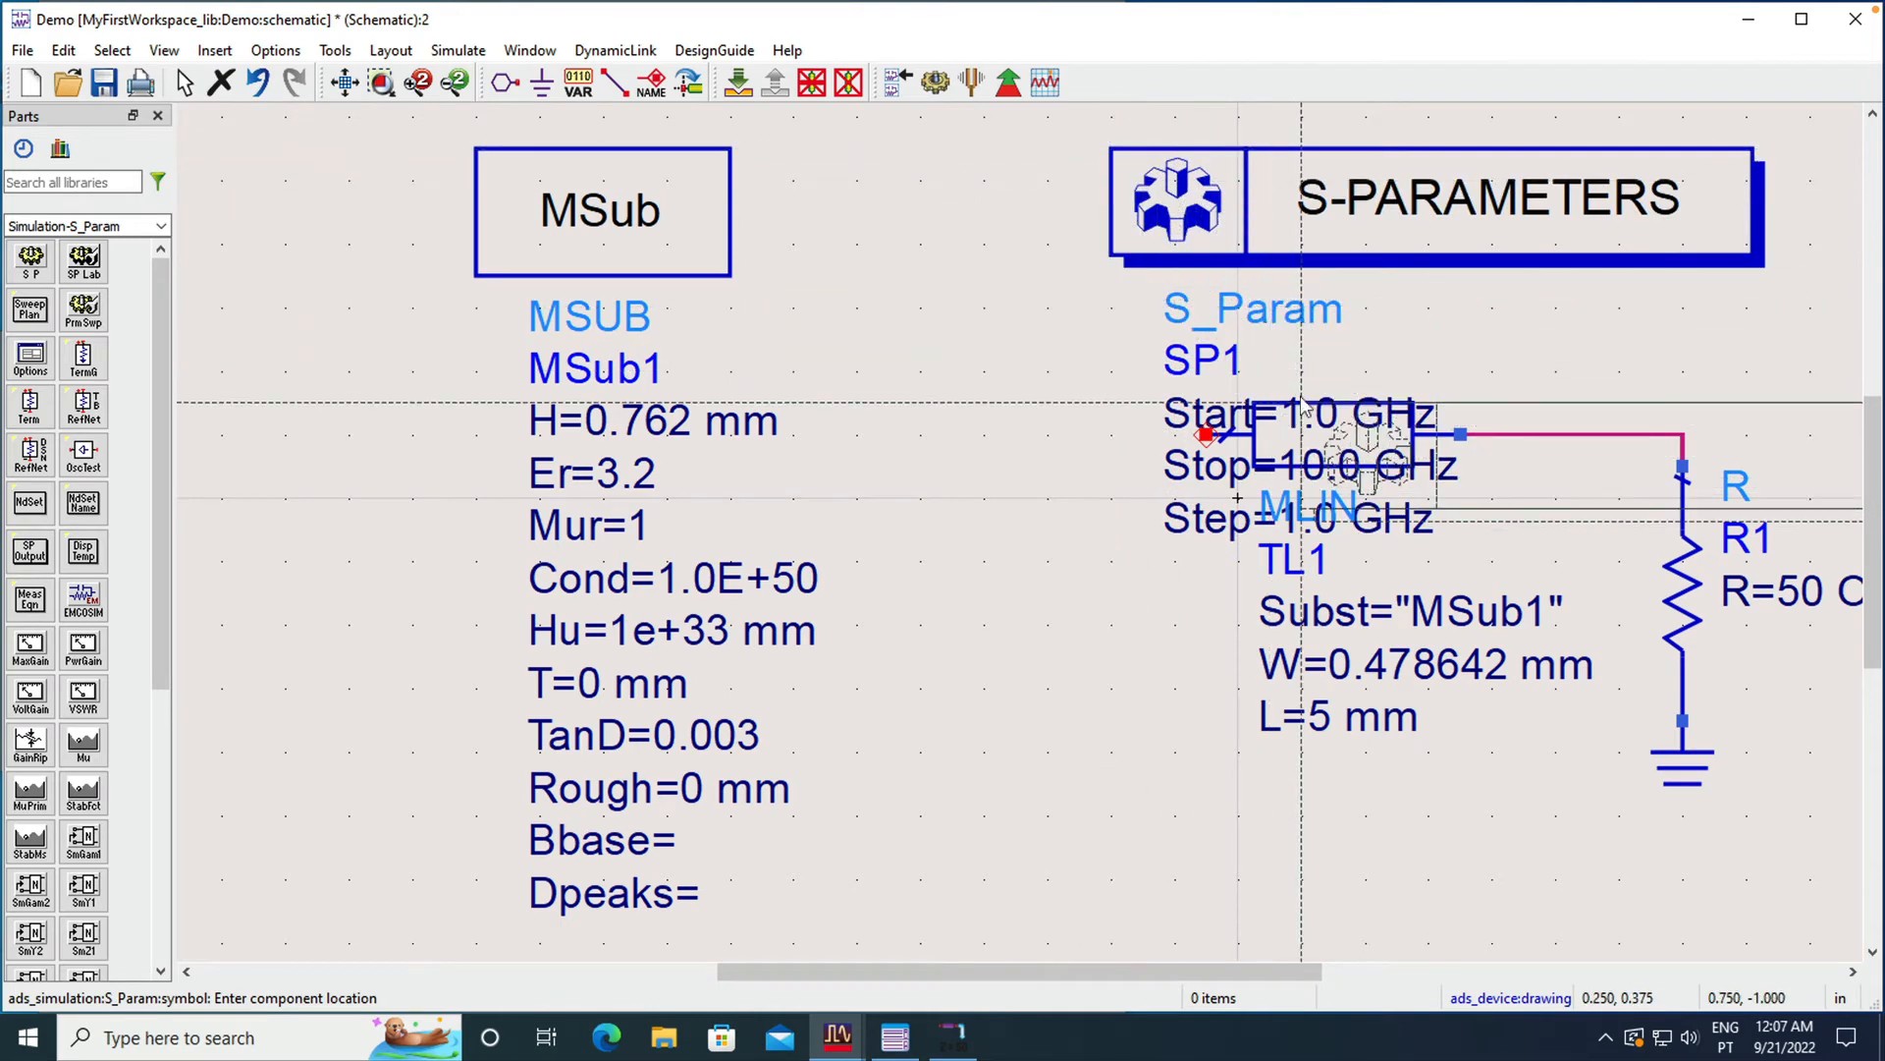
{"action": "key", "text": "Escape"}
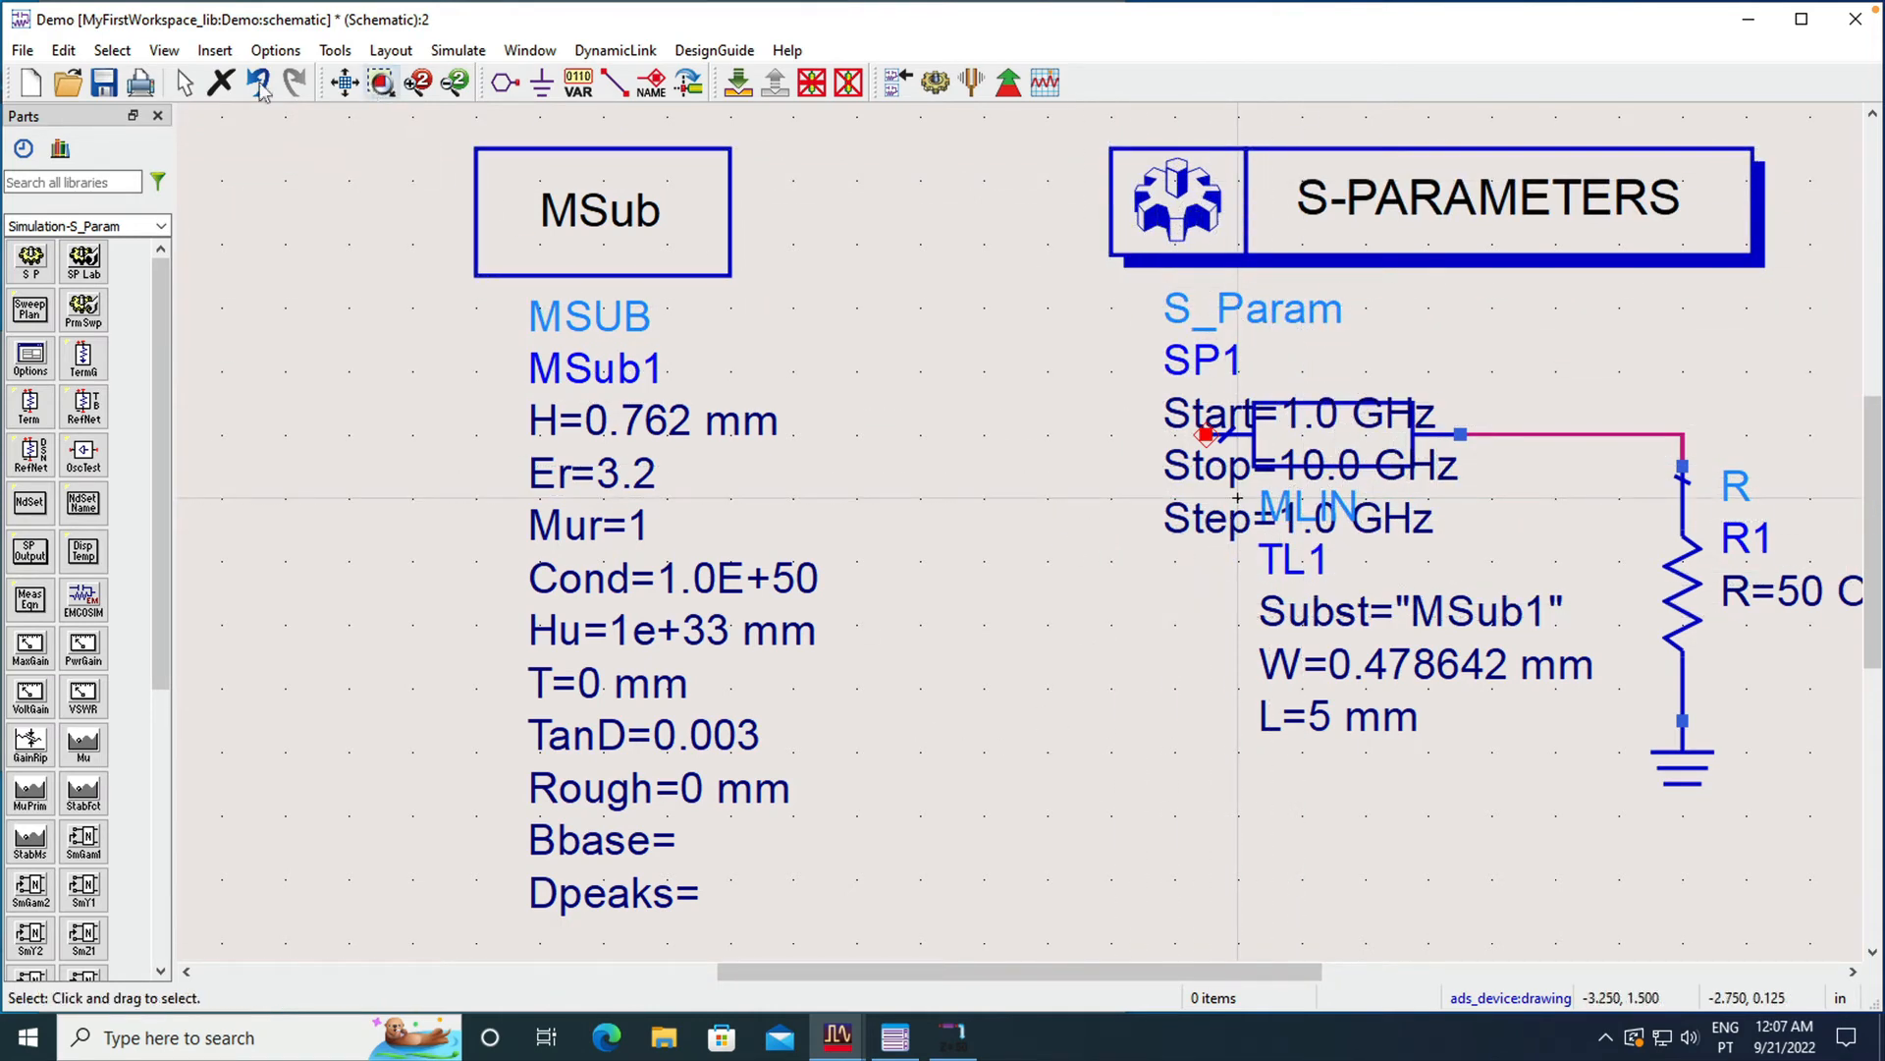
Step: Move the S-parameter controller to the right of the resistor and the MSUB block farther left to clear the circuit area
{"action": "left_click", "coordinate": [350, 86]}
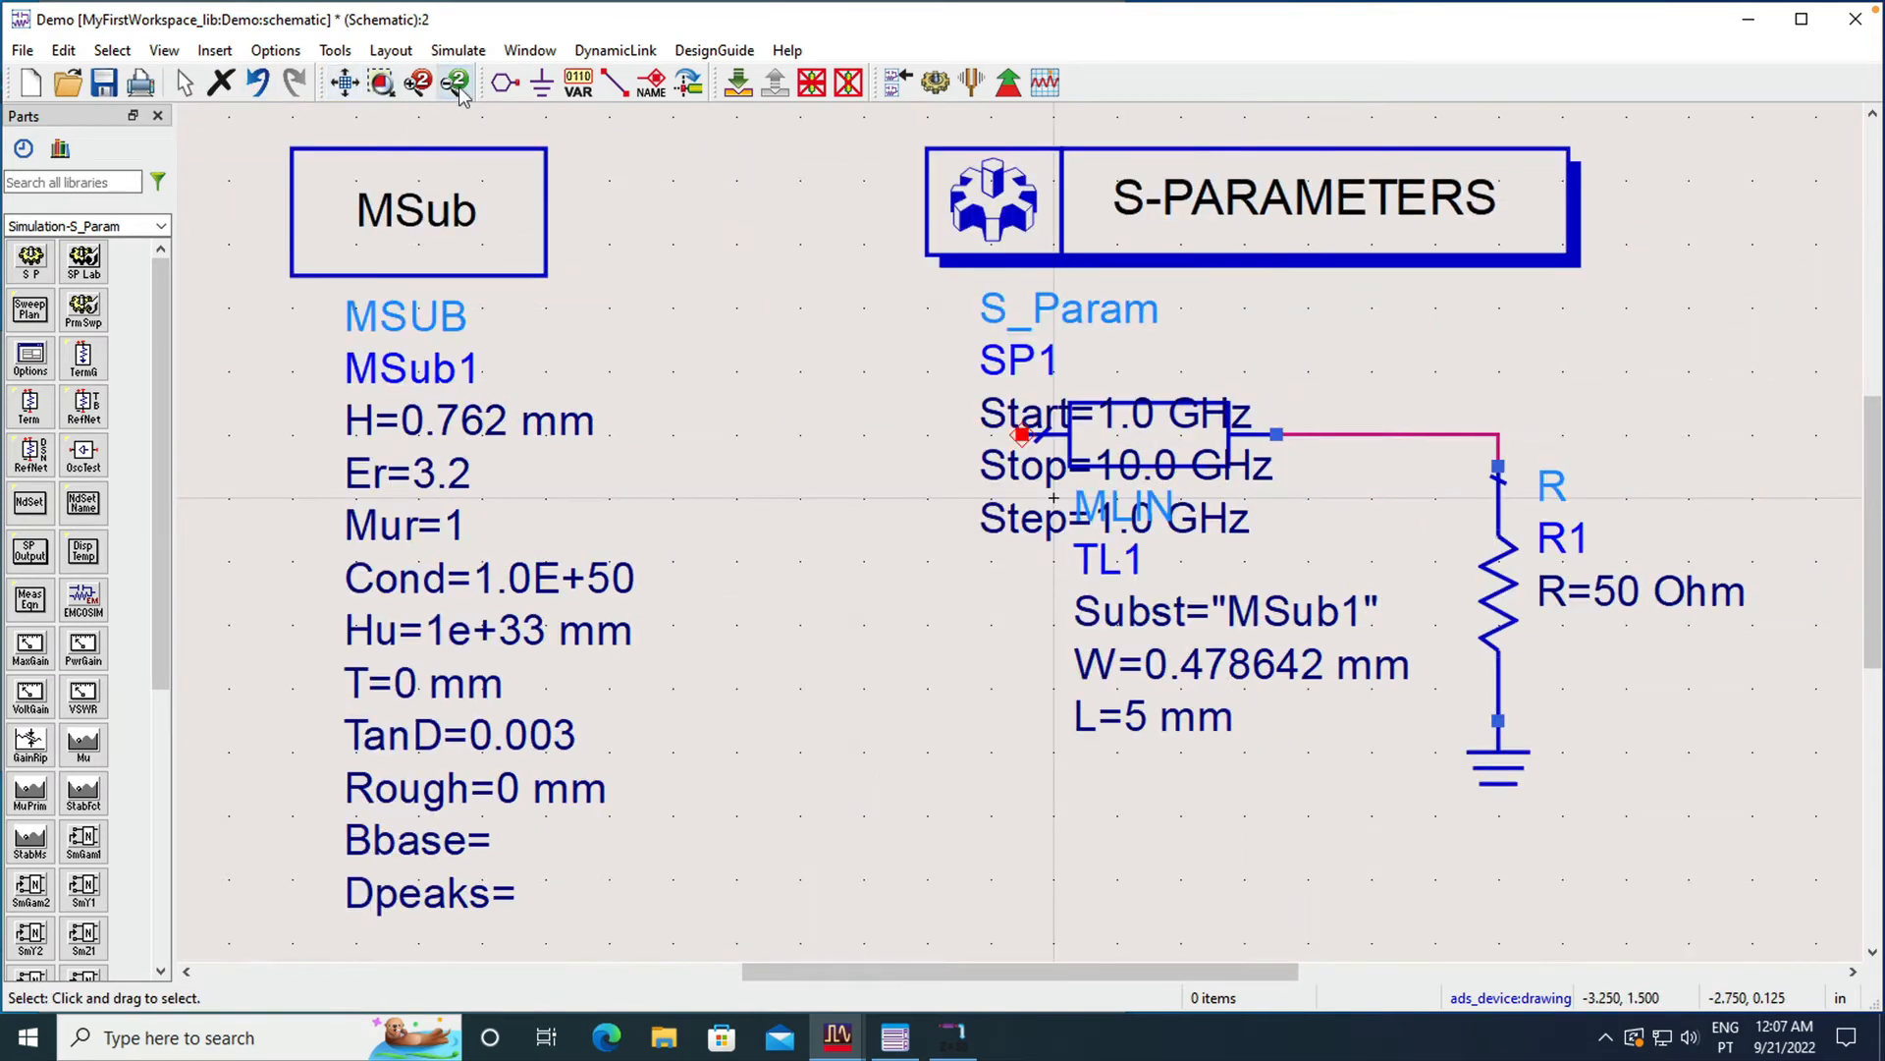
{"action": "left_click", "coordinate": [457, 84]}
{"action": "left_click_drag", "start_coordinate": [1059, 375], "coordinate": [1581, 375]}
{"action": "left_click", "coordinate": [1632, 663]}
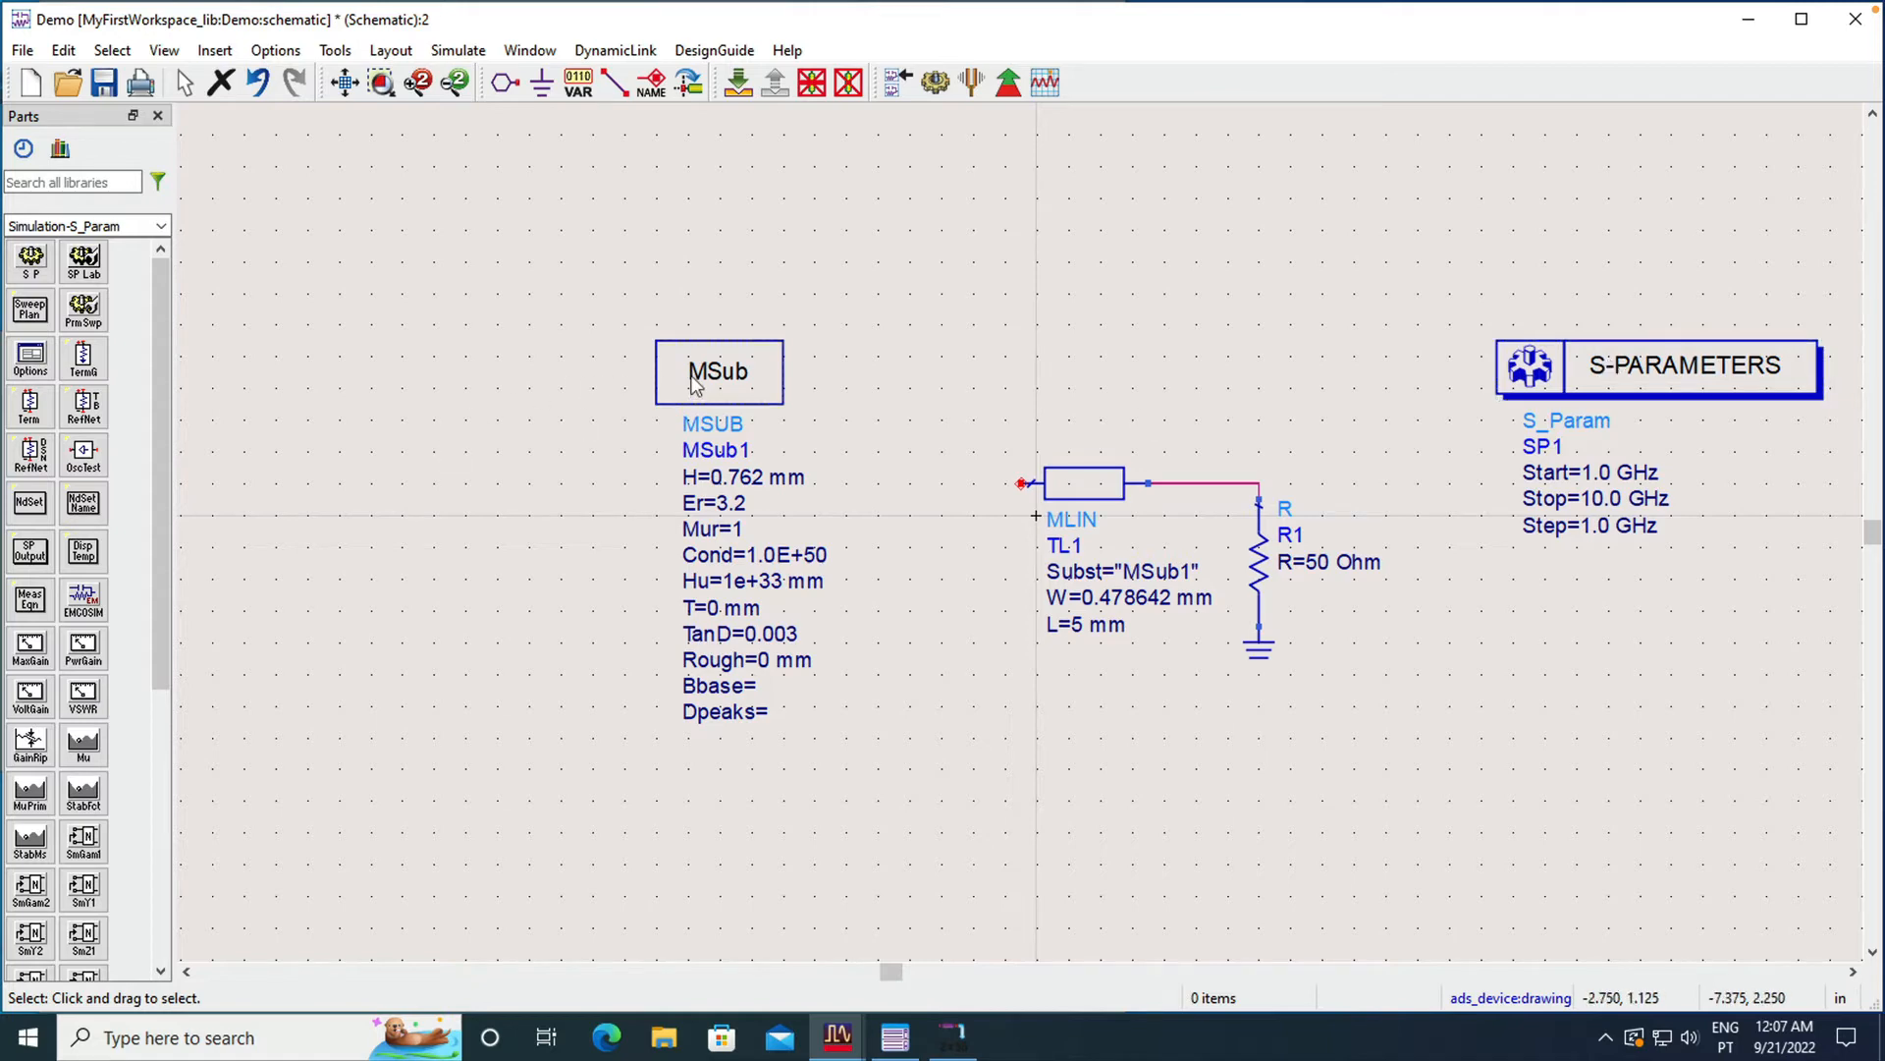
{"action": "left_click_drag", "start_coordinate": [697, 388], "coordinate": [543, 384]}
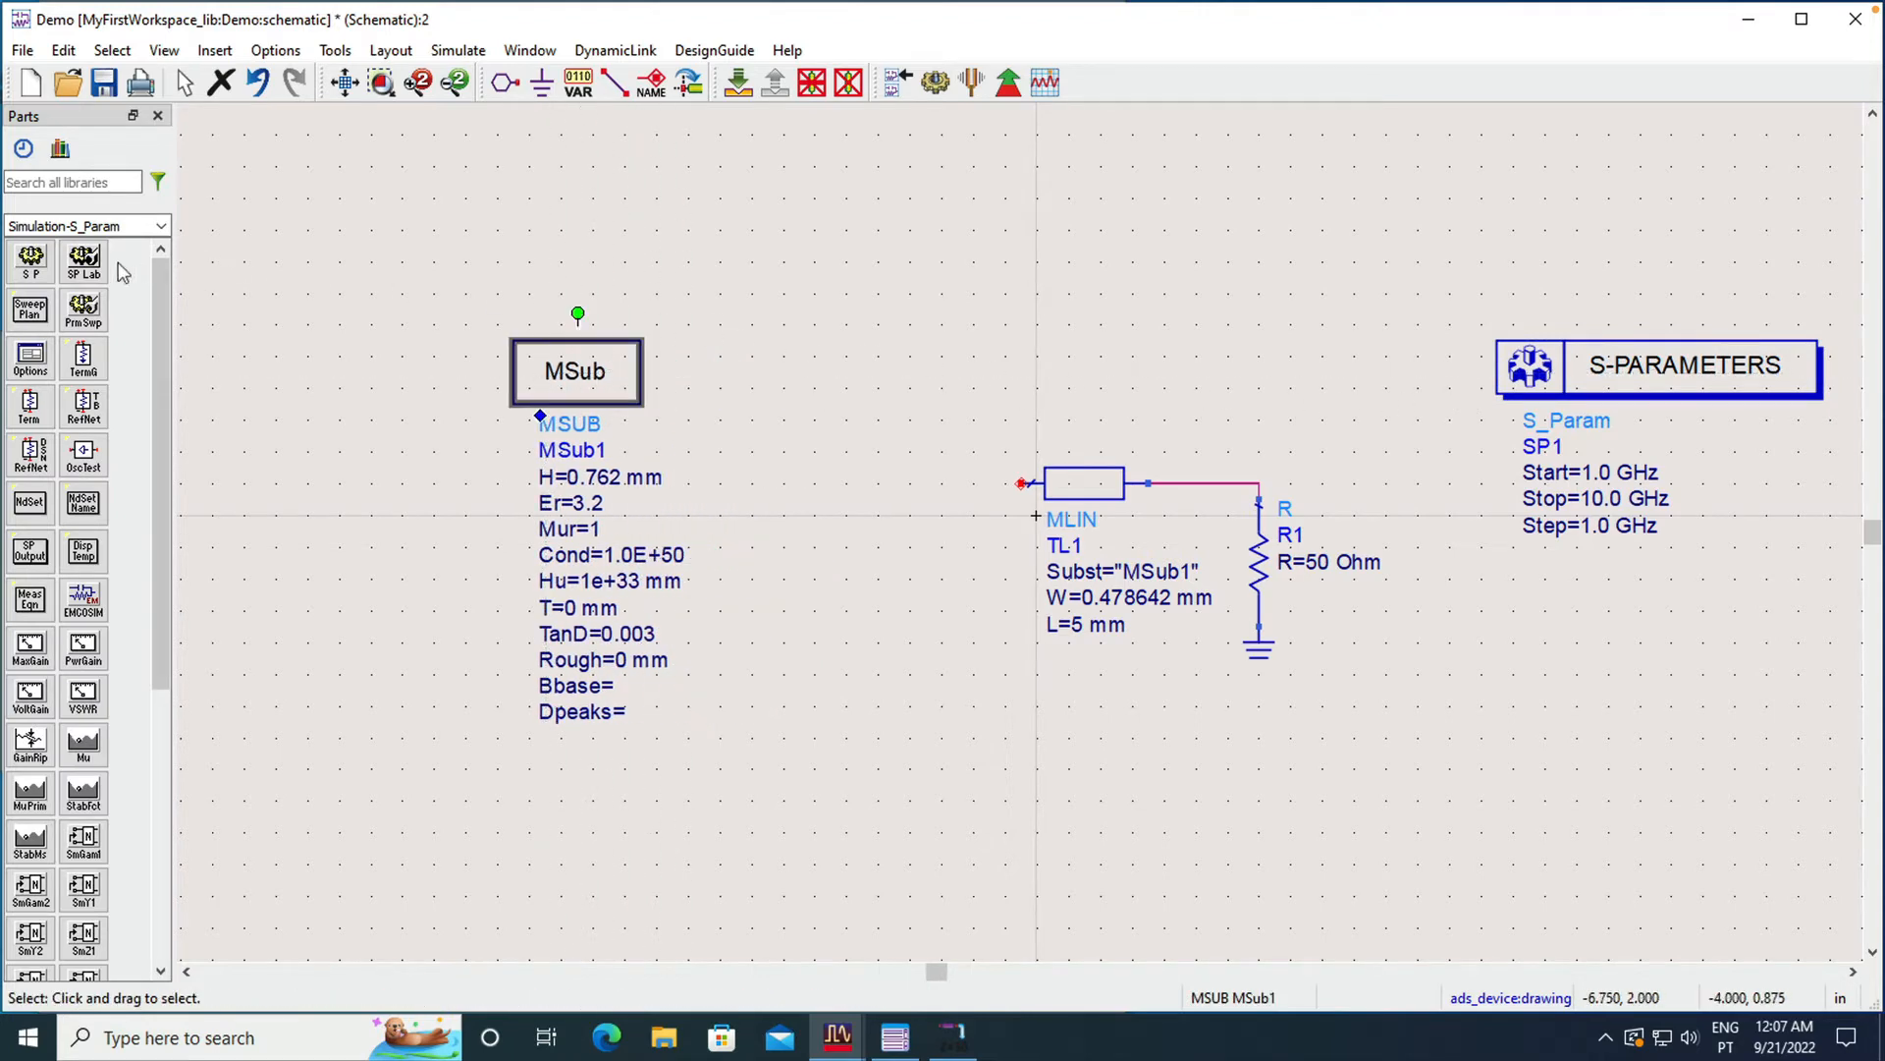
Step: Place a 50 Ohm Term port from the Simulation-S_Param palette to the left of the MLIN line
{"action": "left_click", "coordinate": [30, 402]}
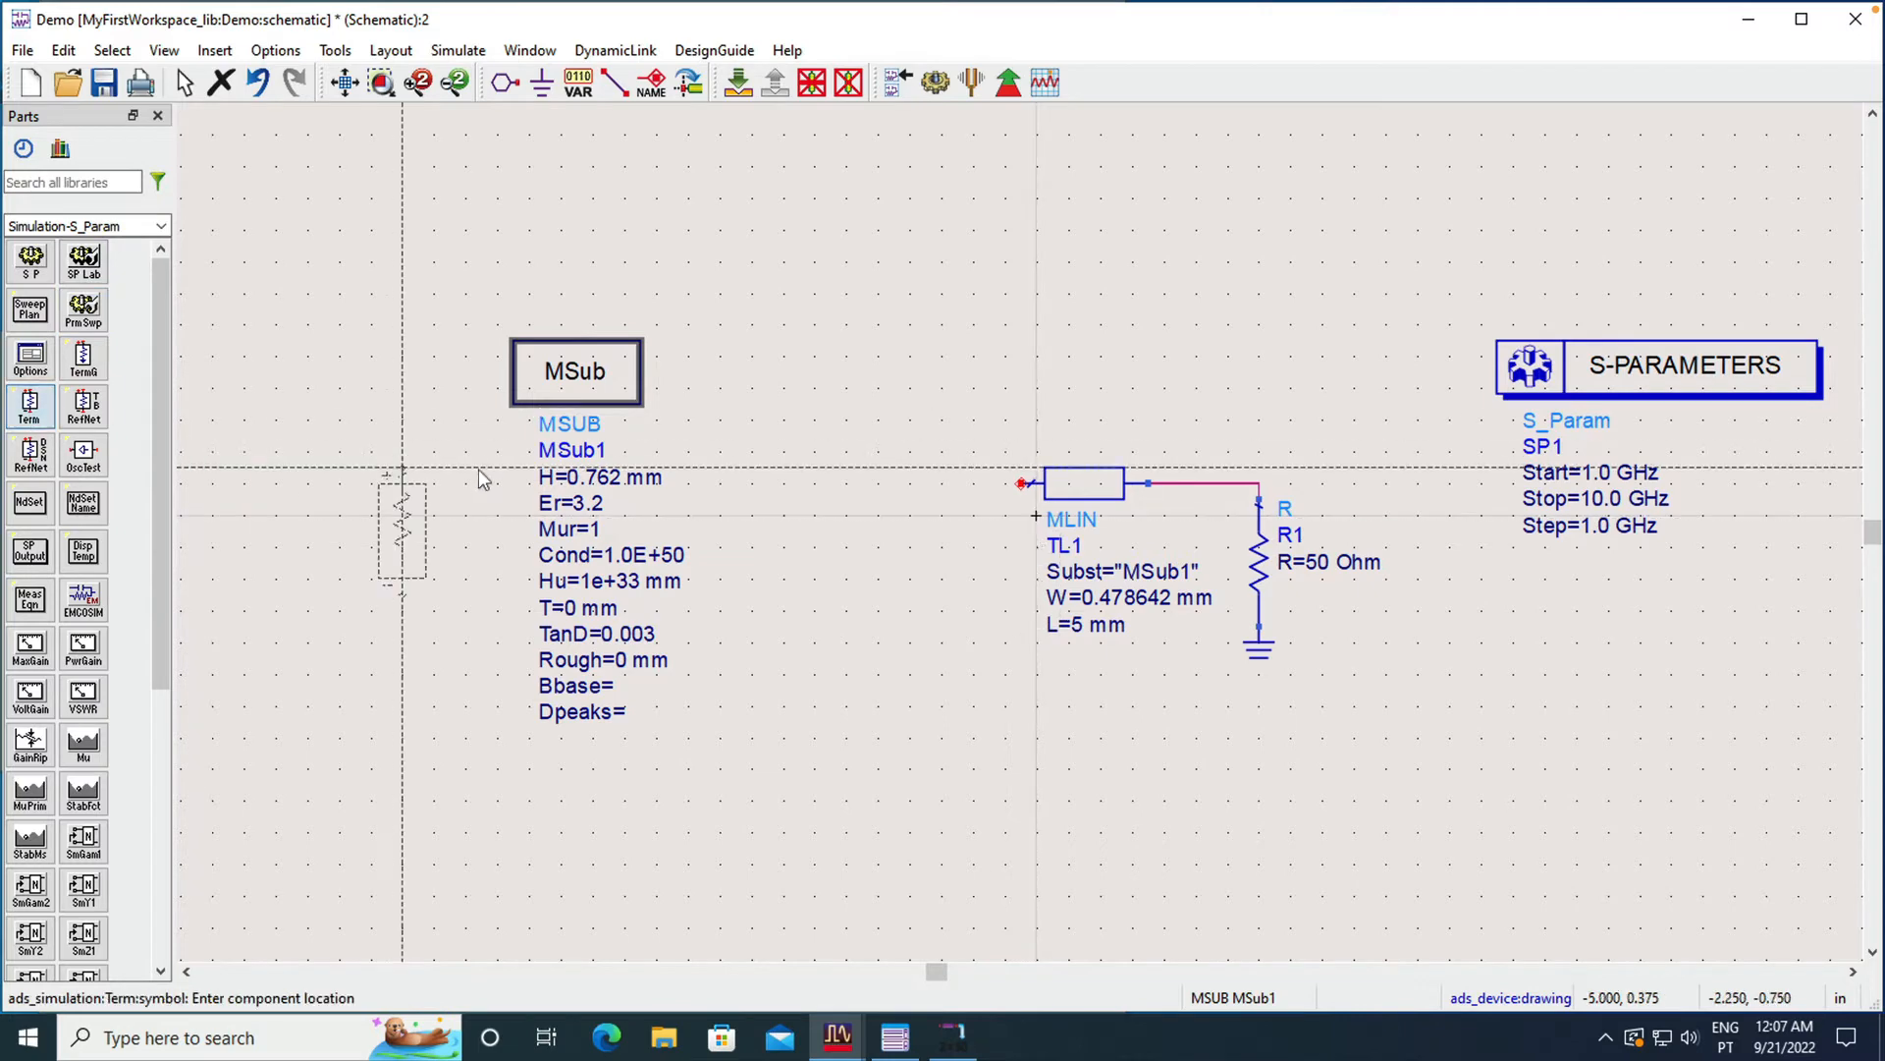
{"action": "left_click", "coordinate": [896, 505]}
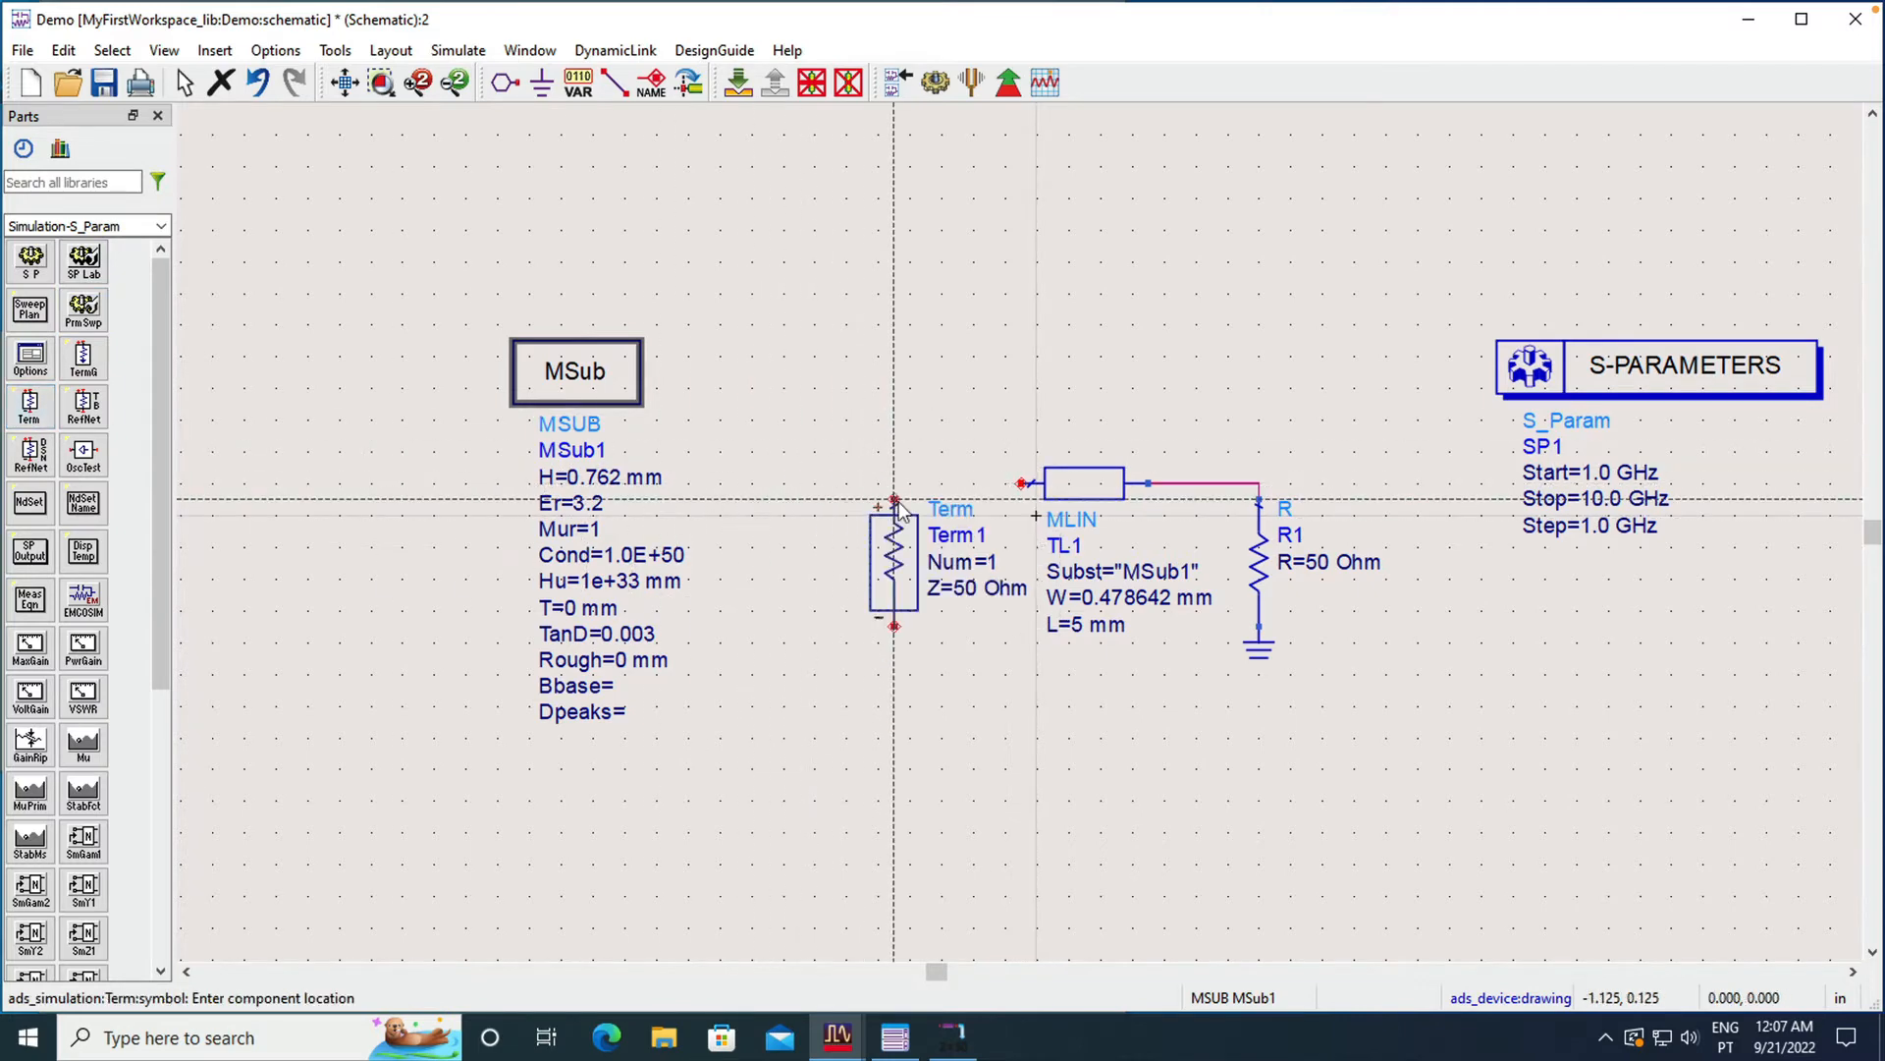
{"action": "key", "text": "Escape"}
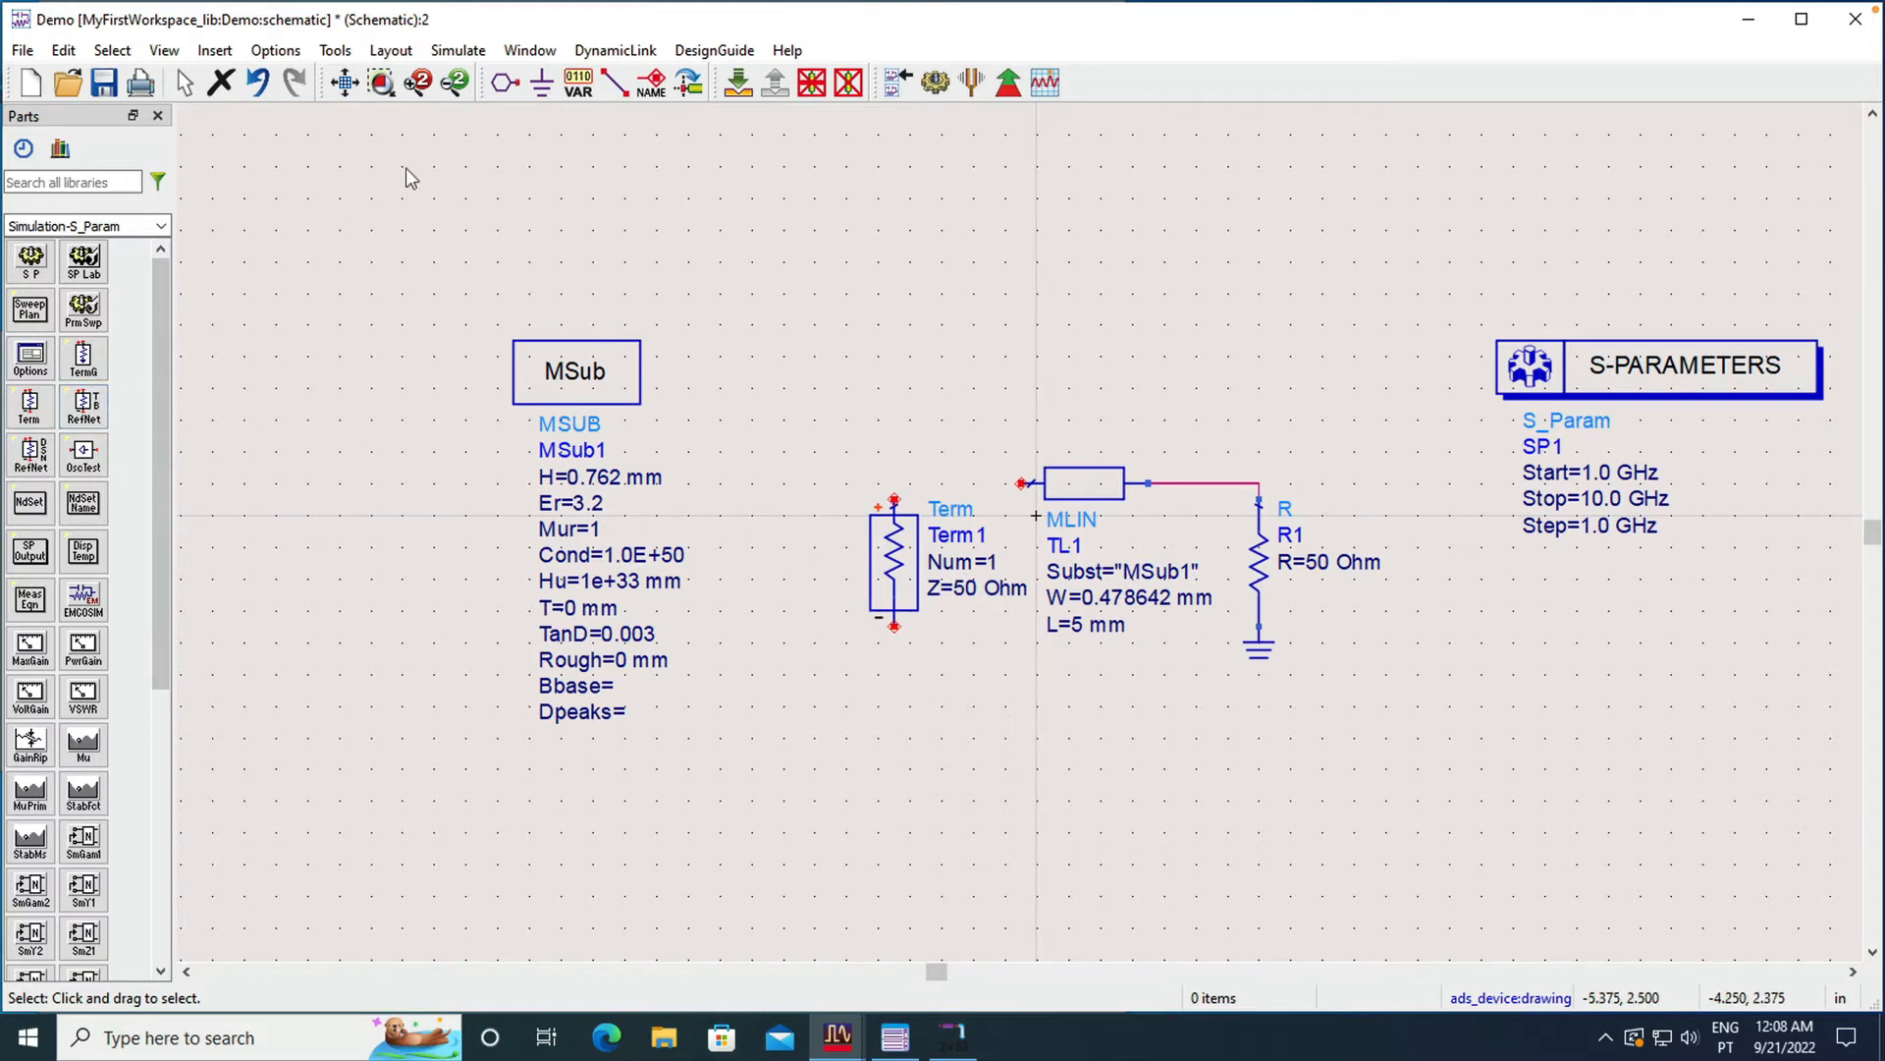
Step: Wire the Term port's upper pin to the MLIN line's left end and place a ground at its lower pin
{"action": "left_click", "coordinate": [615, 83]}
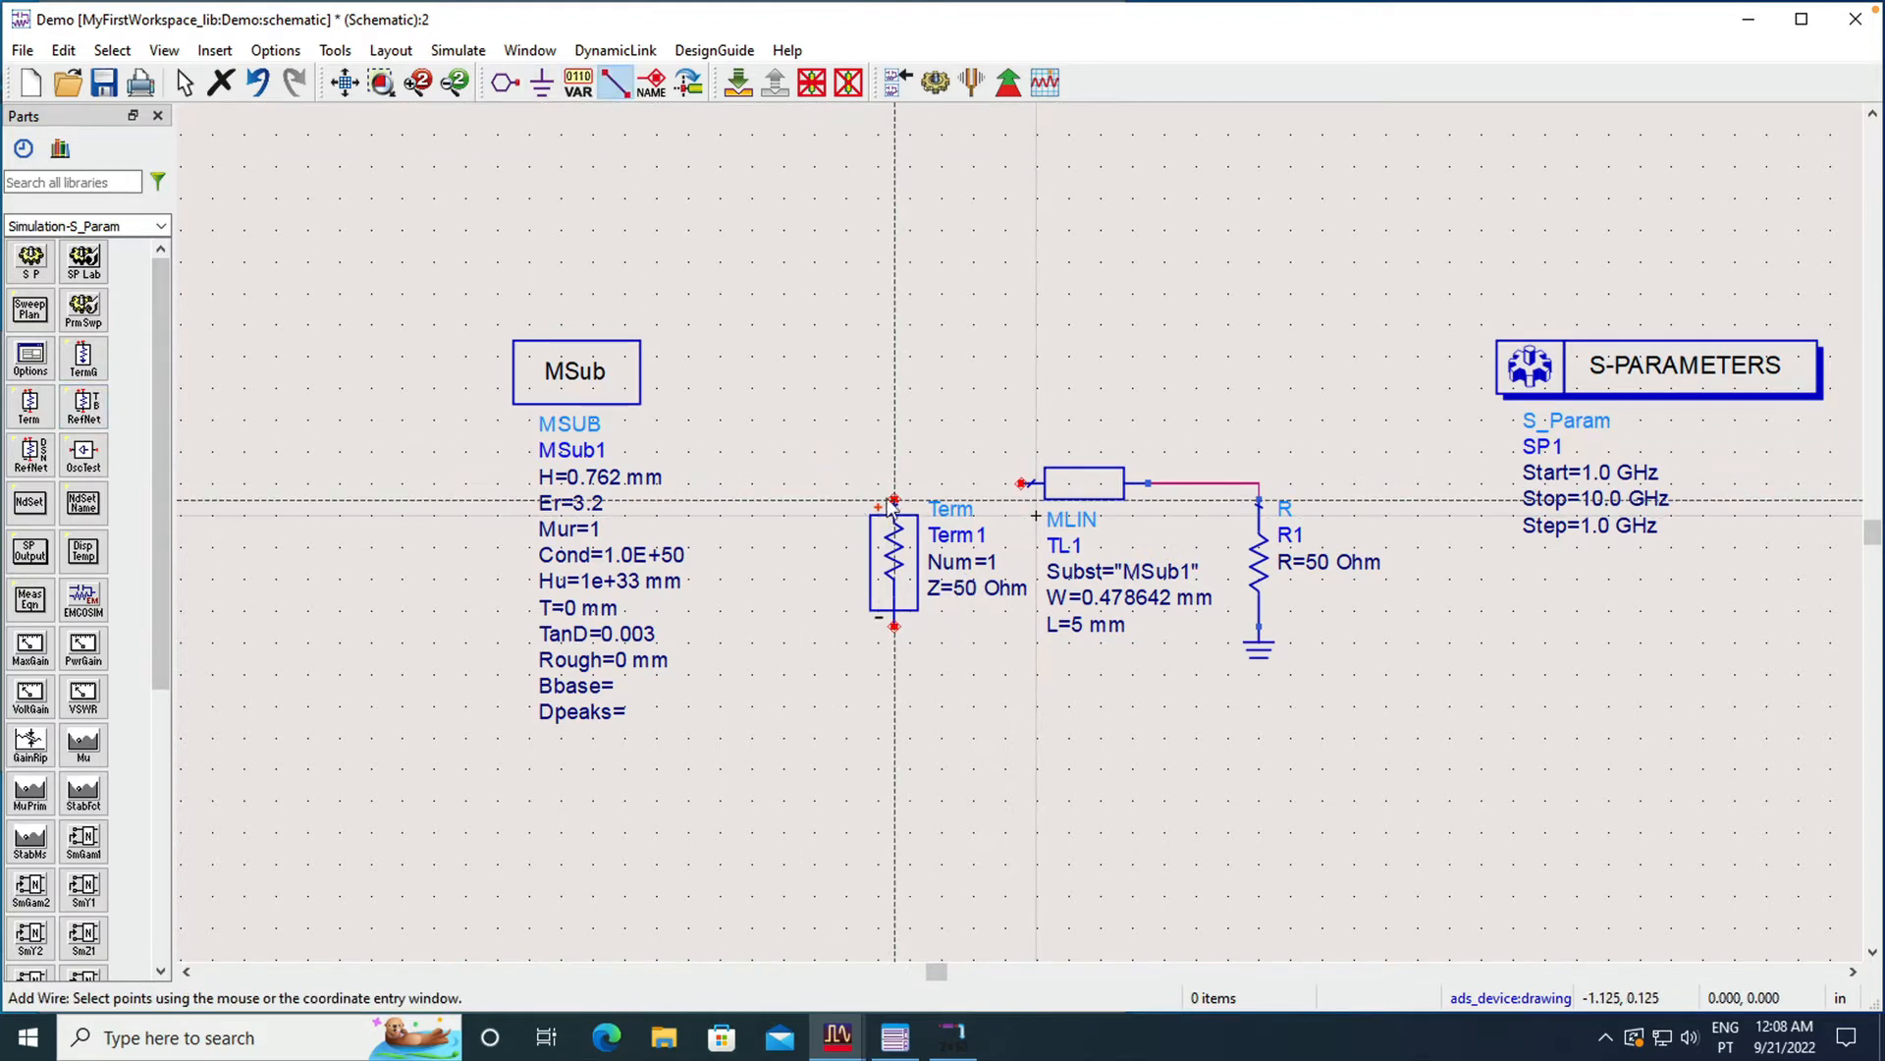
{"action": "left_click", "coordinate": [893, 499]}
{"action": "left_click", "coordinate": [1022, 483]}
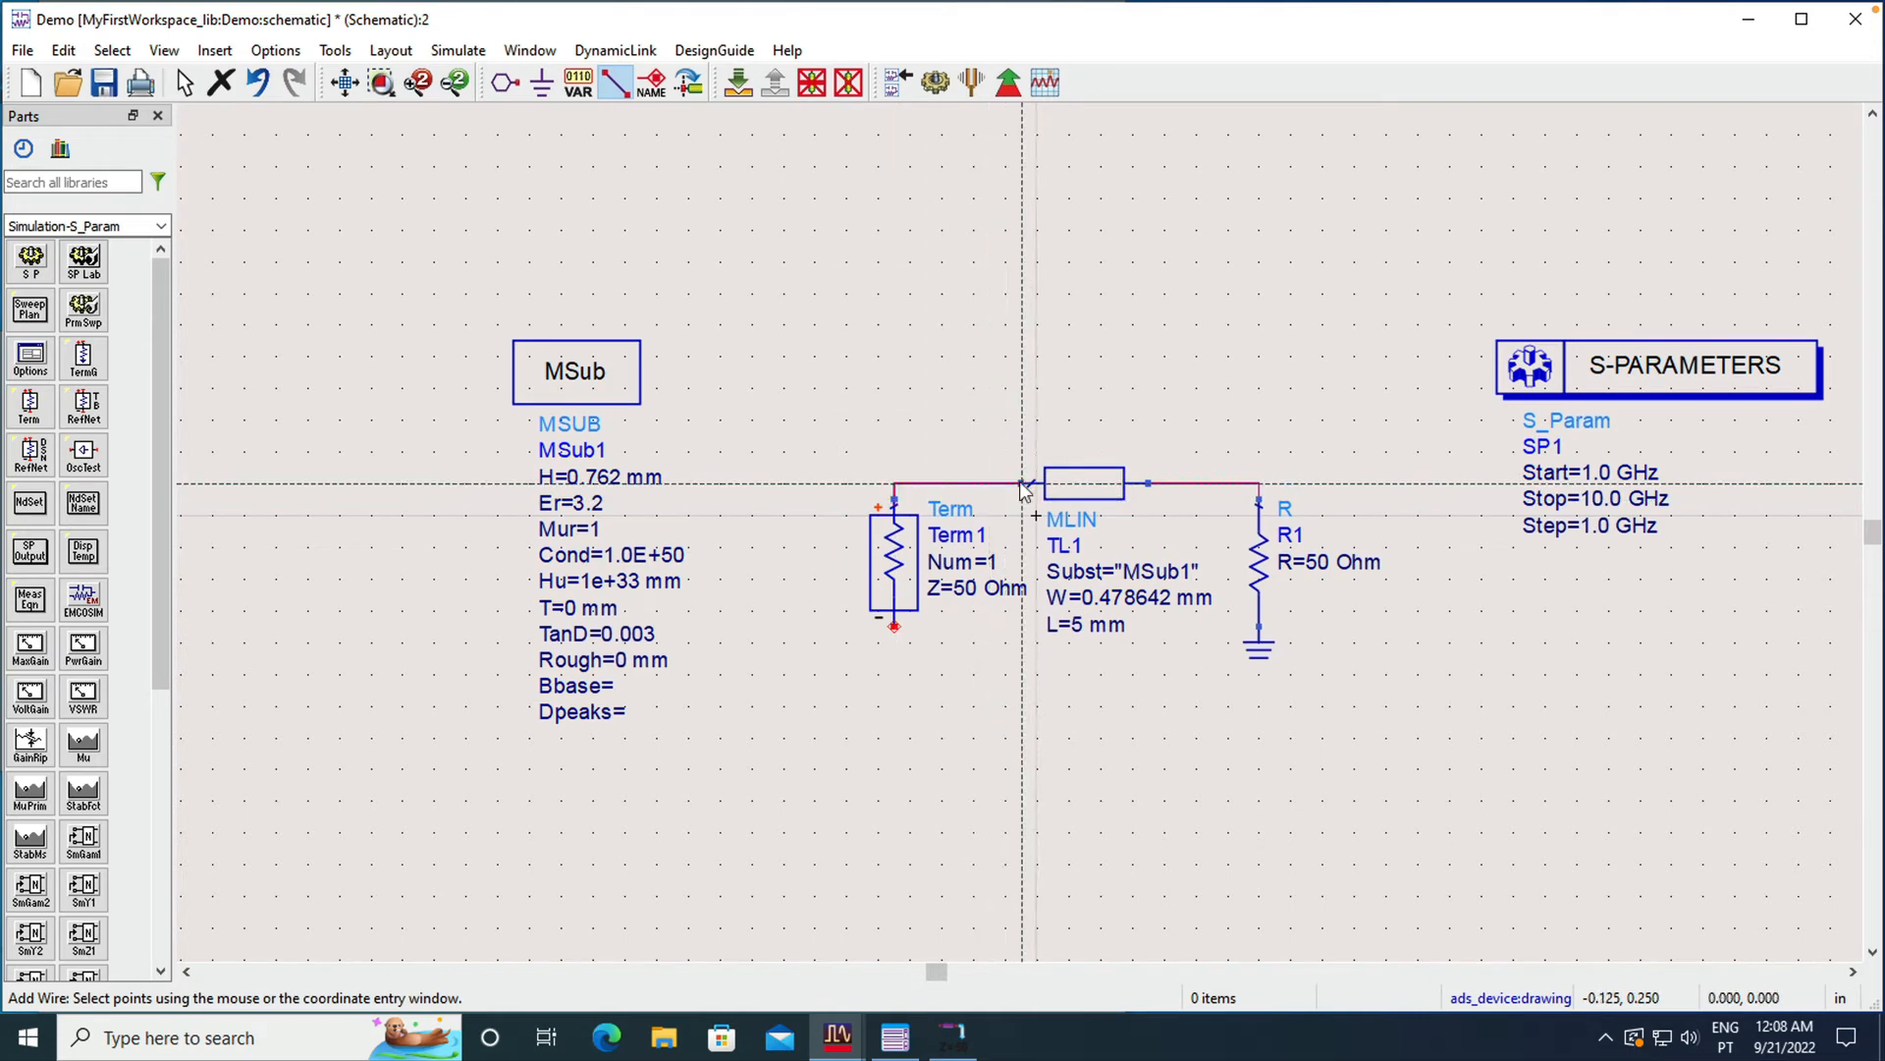
{"action": "key", "text": "Escape"}
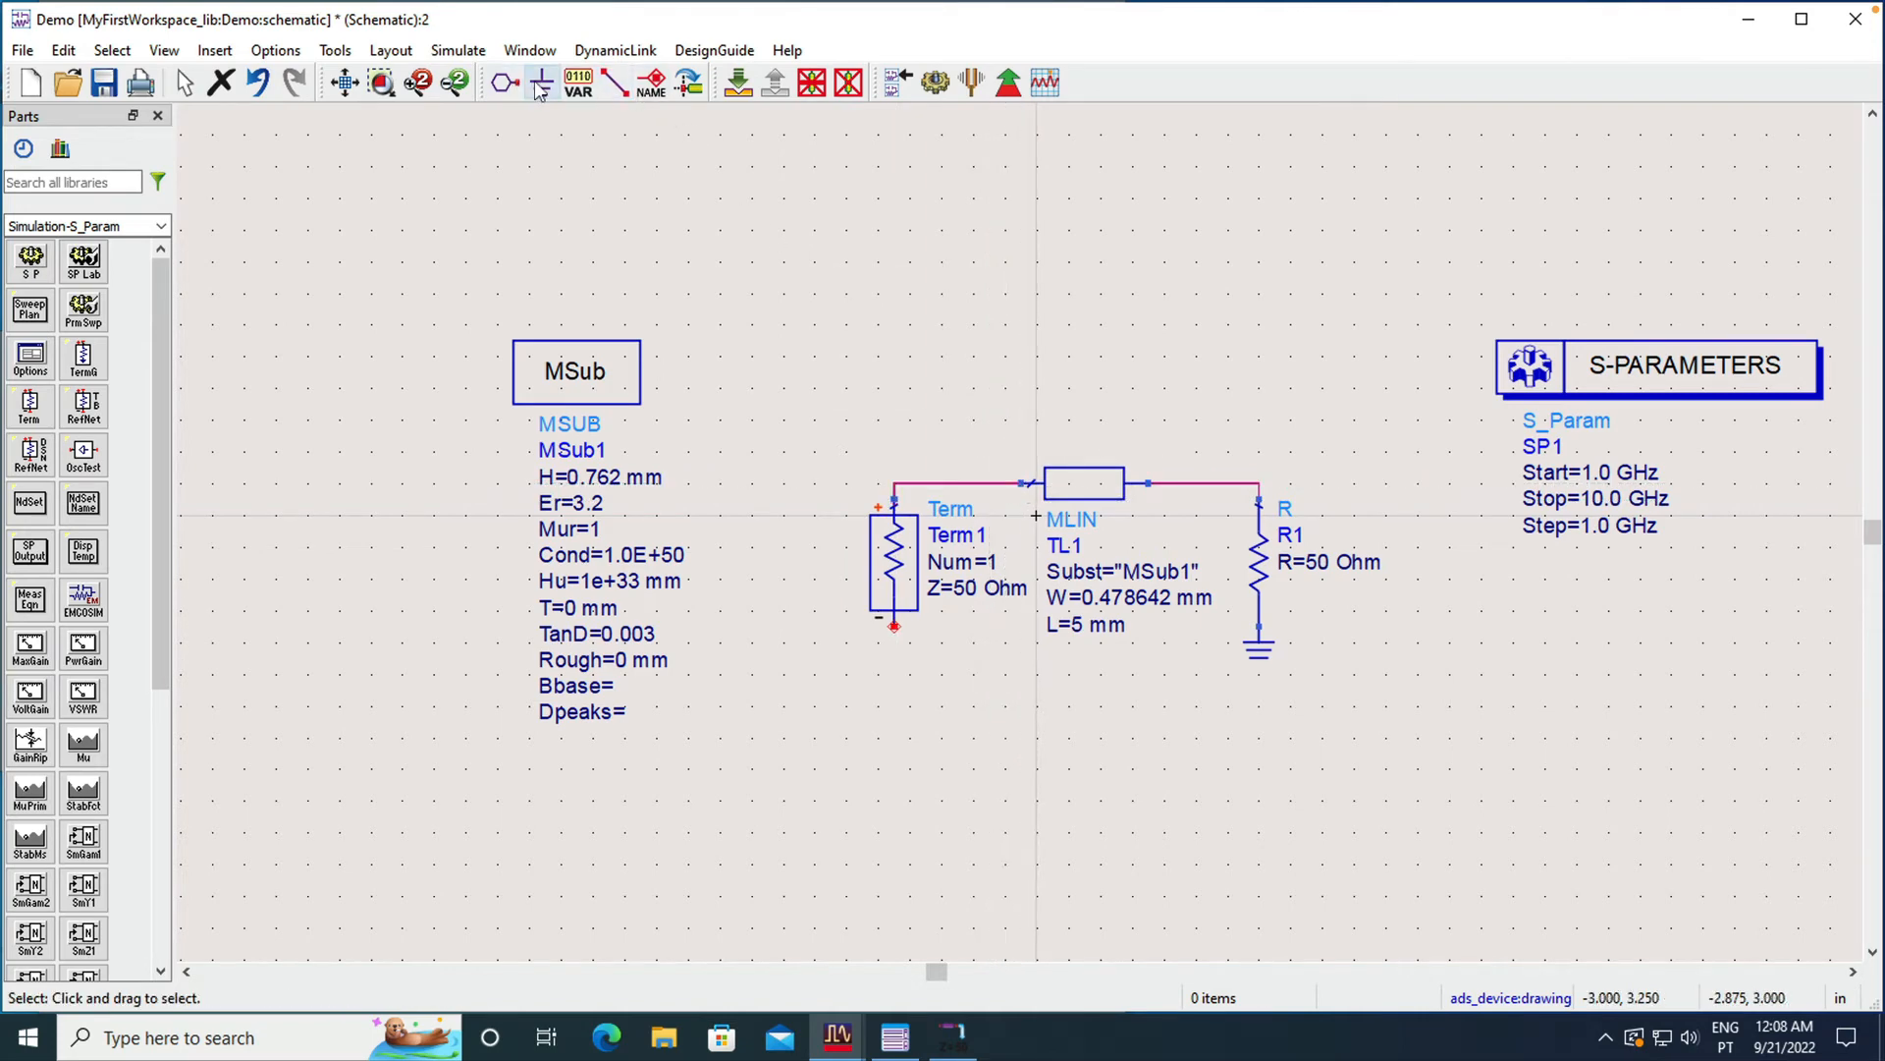
{"action": "left_click", "coordinate": [541, 82]}
{"action": "left_click", "coordinate": [894, 626]}
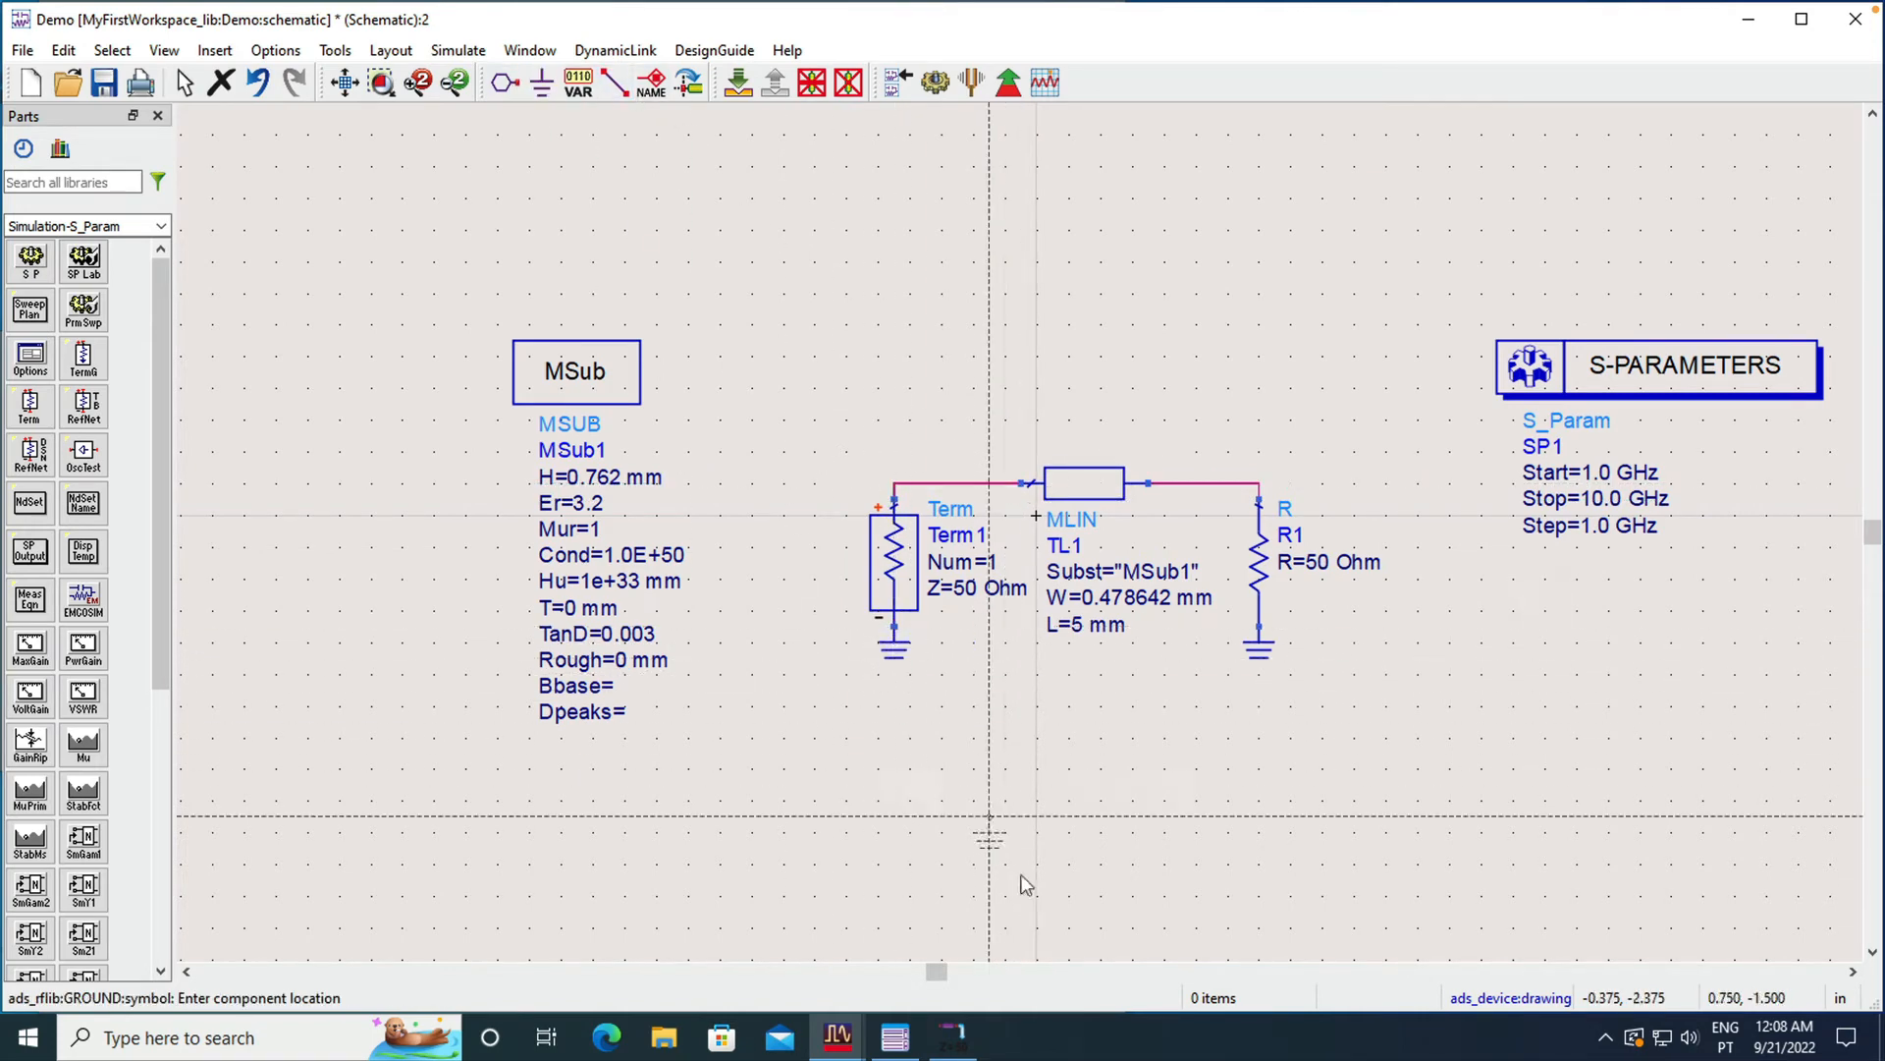
{"action": "key", "text": "Escape"}
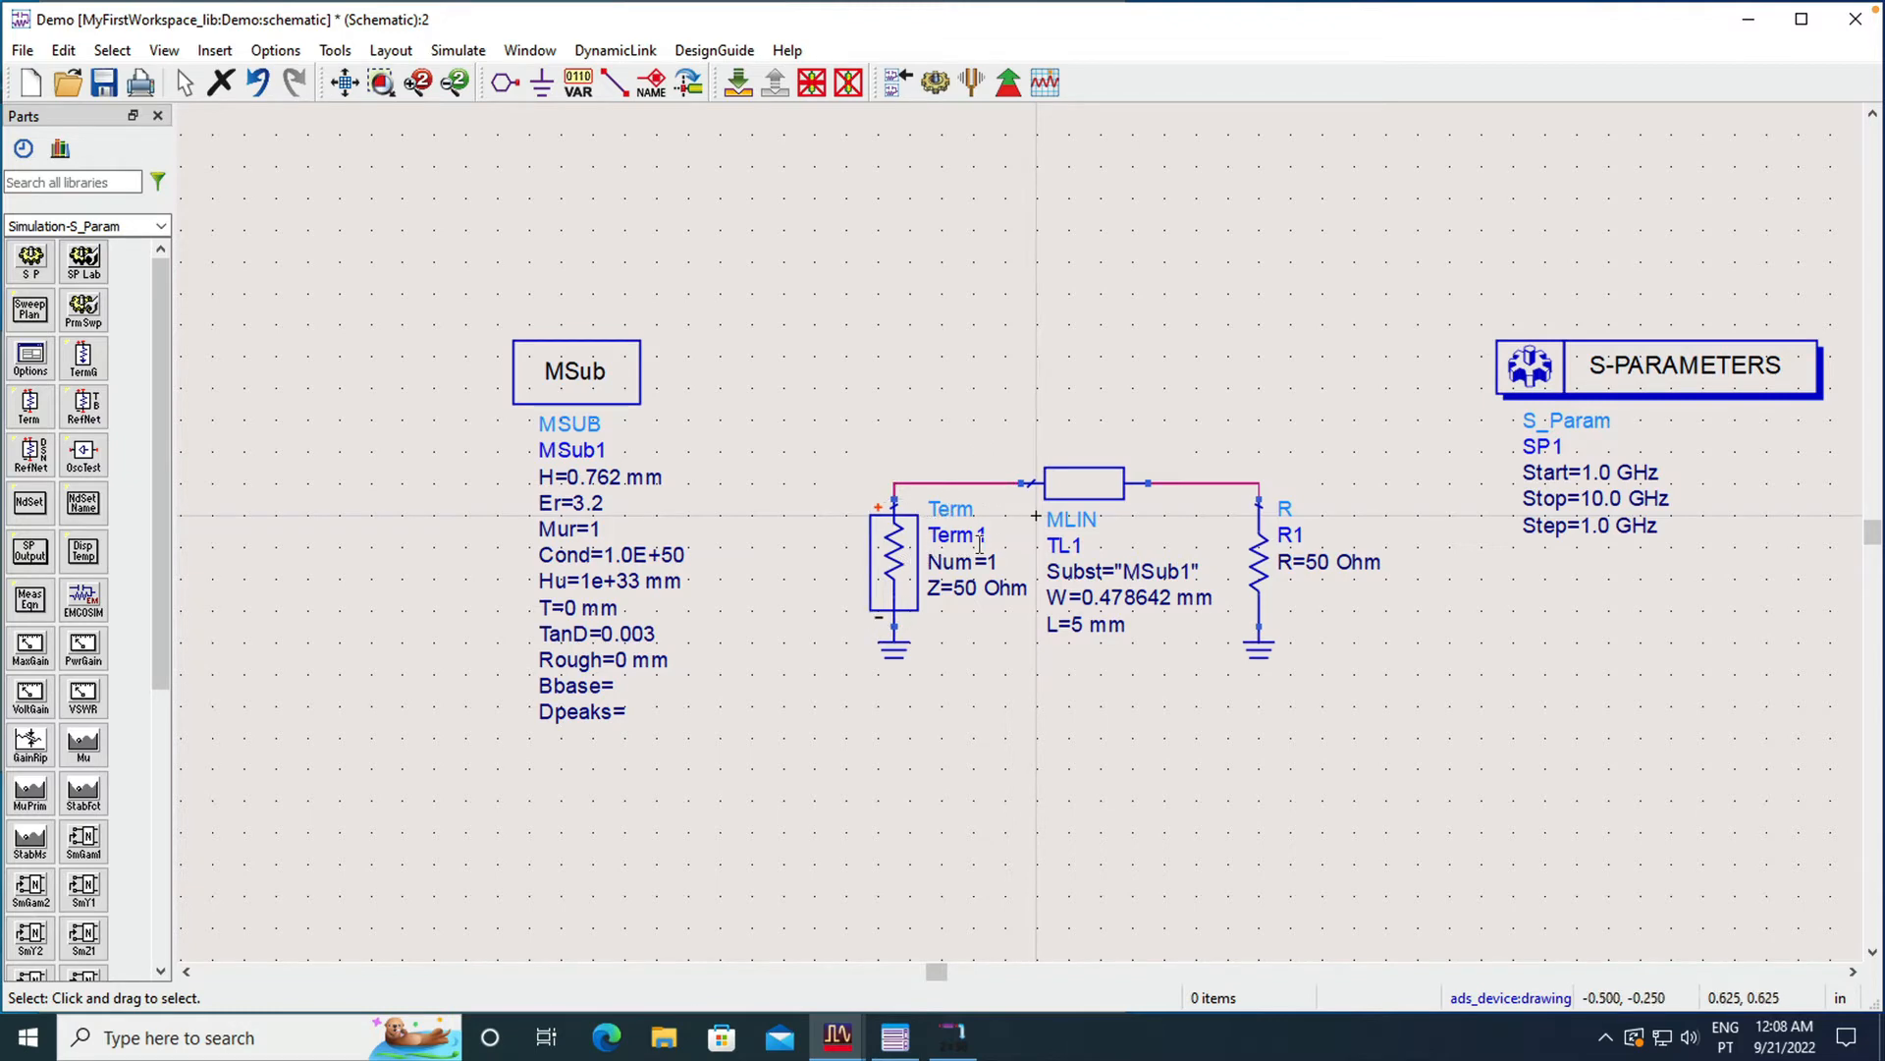
Step: Search the parts library for "zin" and place the Zin port input impedance component below the Term port
{"action": "scroll", "coordinate": [979, 543], "scroll_direction": "down", "scroll_amount": 1}
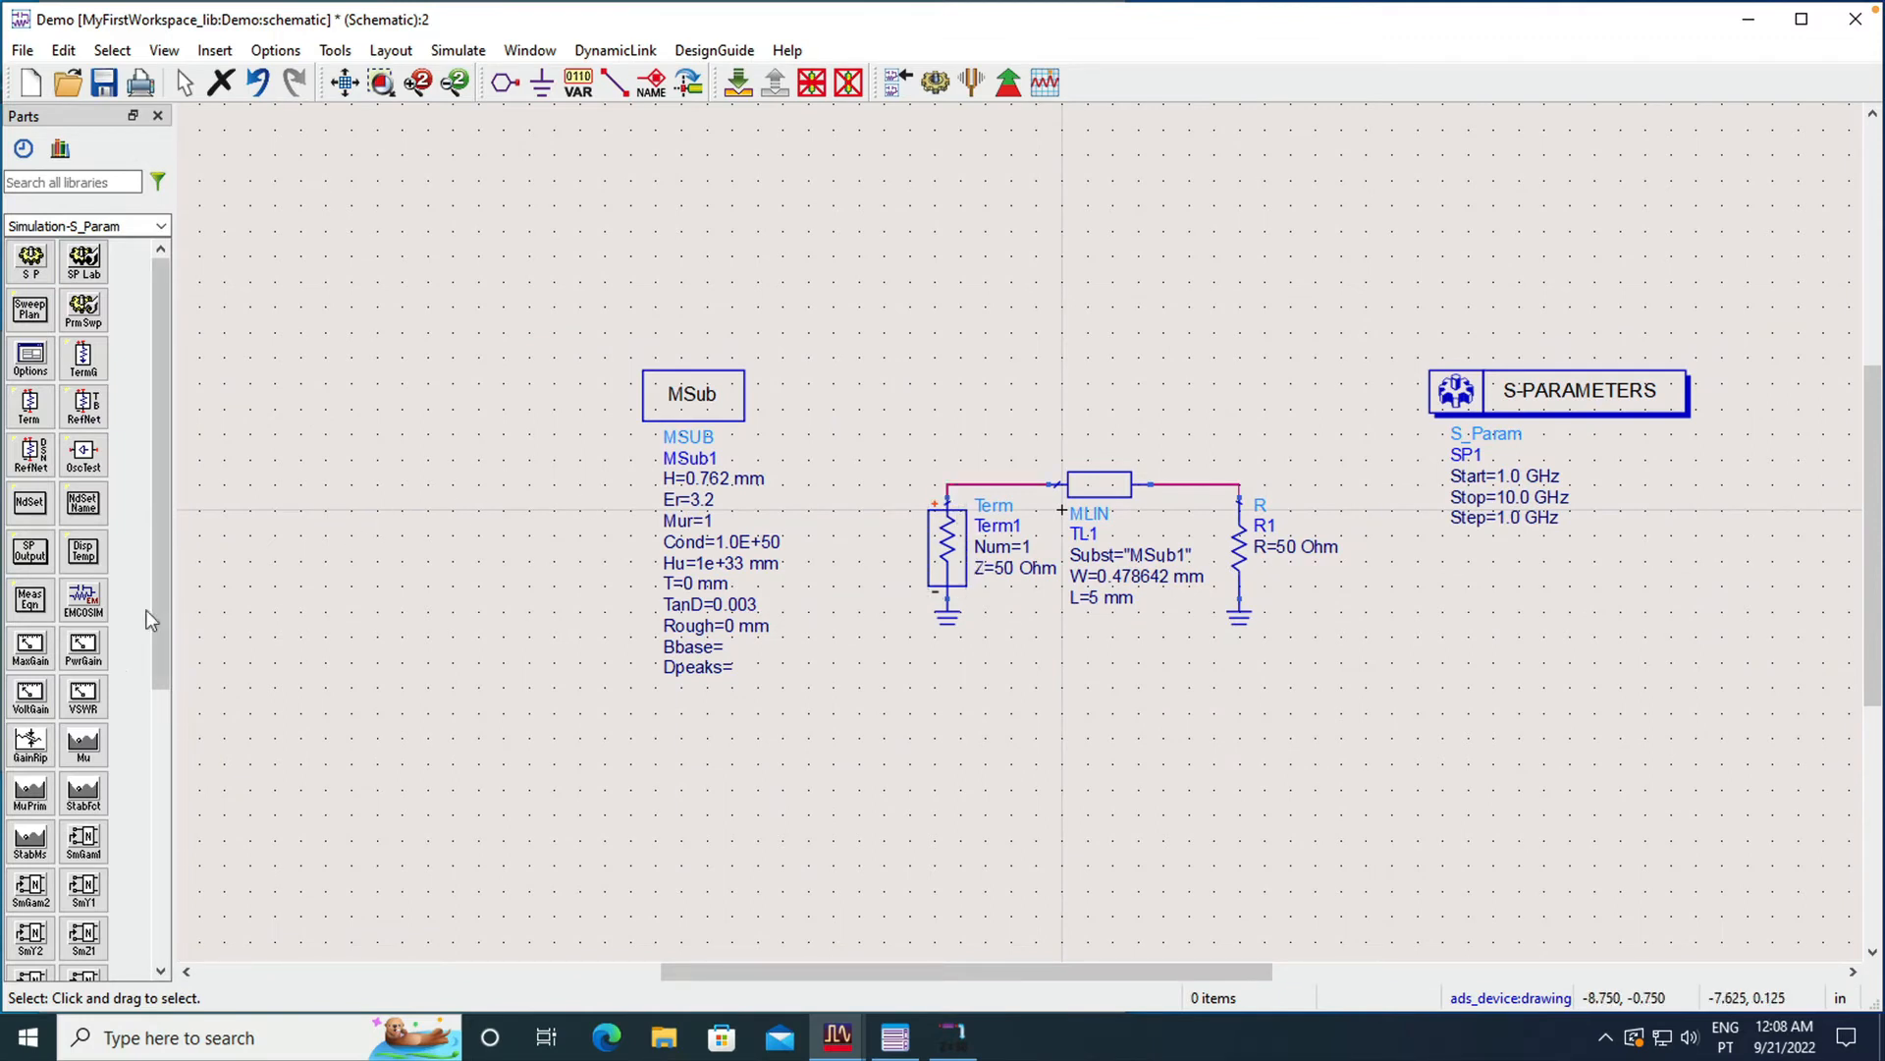
{"action": "left_click_drag", "start_coordinate": [161, 609], "coordinate": [158, 687]}
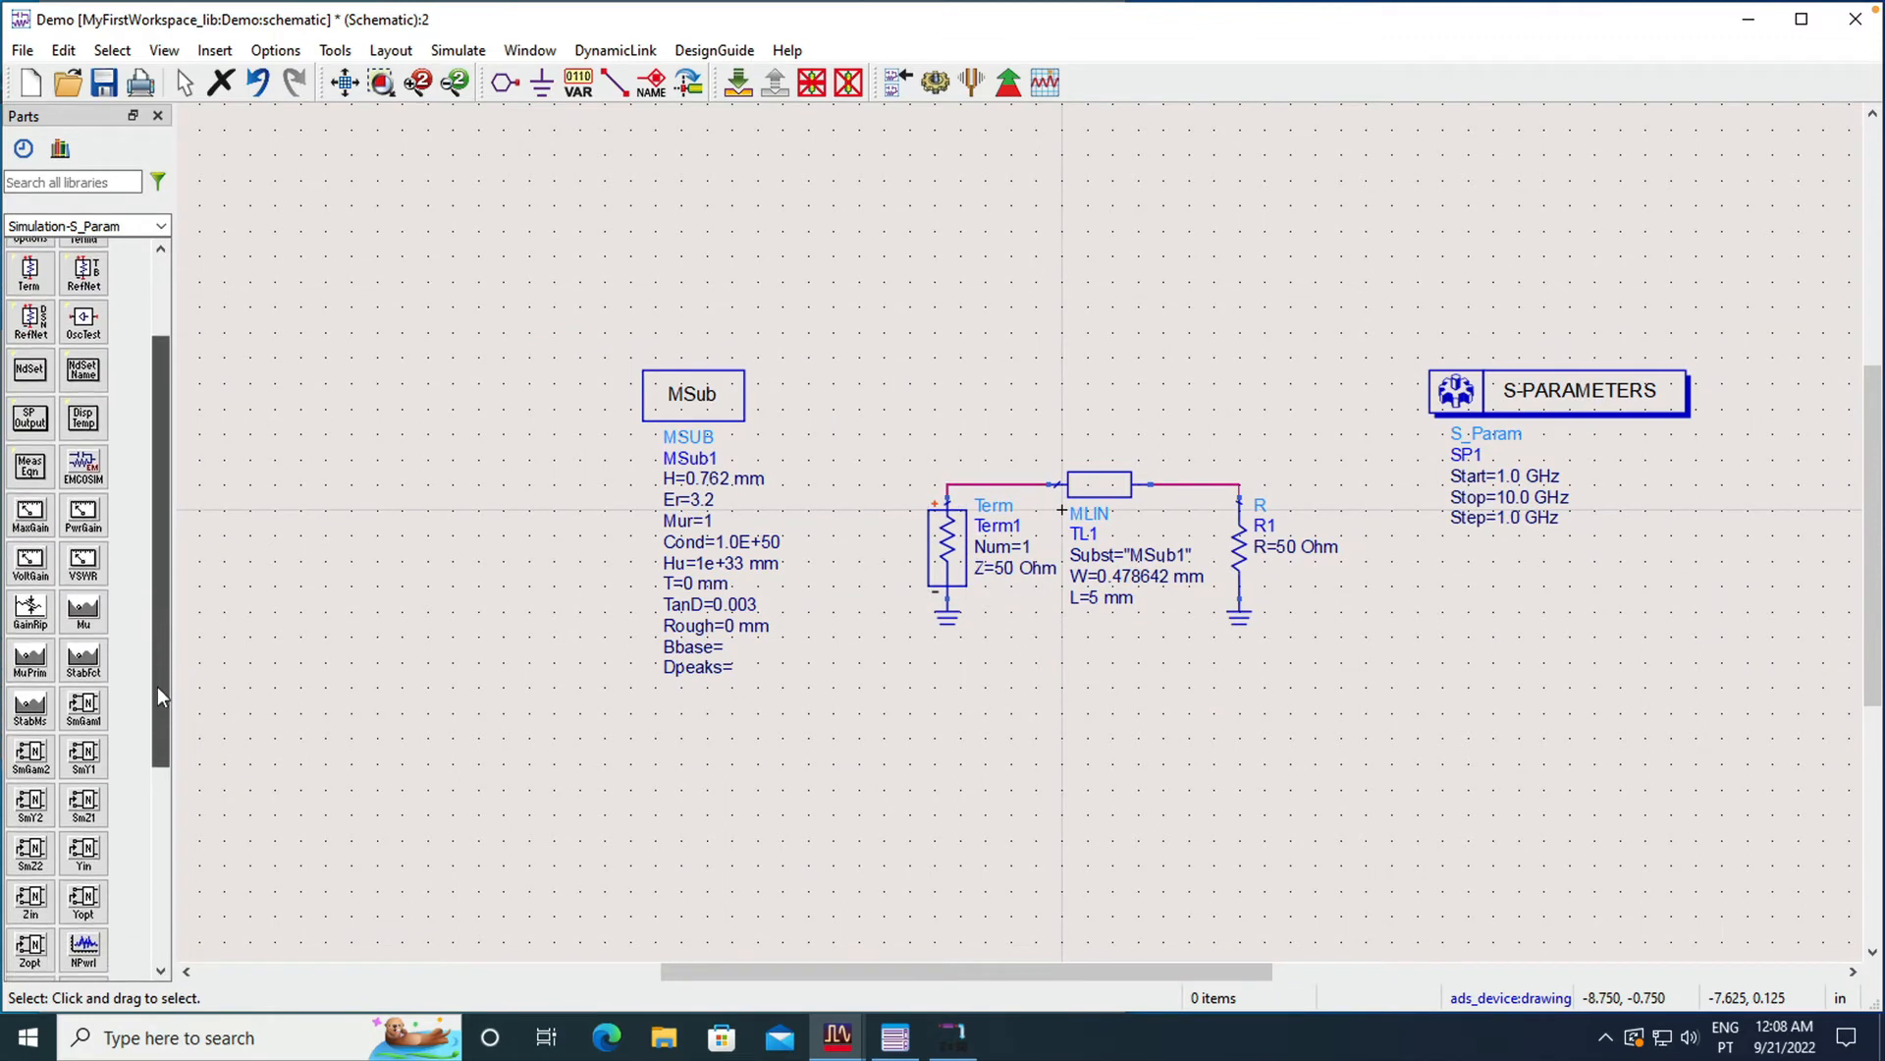
{"action": "left_click", "coordinate": [61, 182]}
{"action": "type", "text": "zin"}
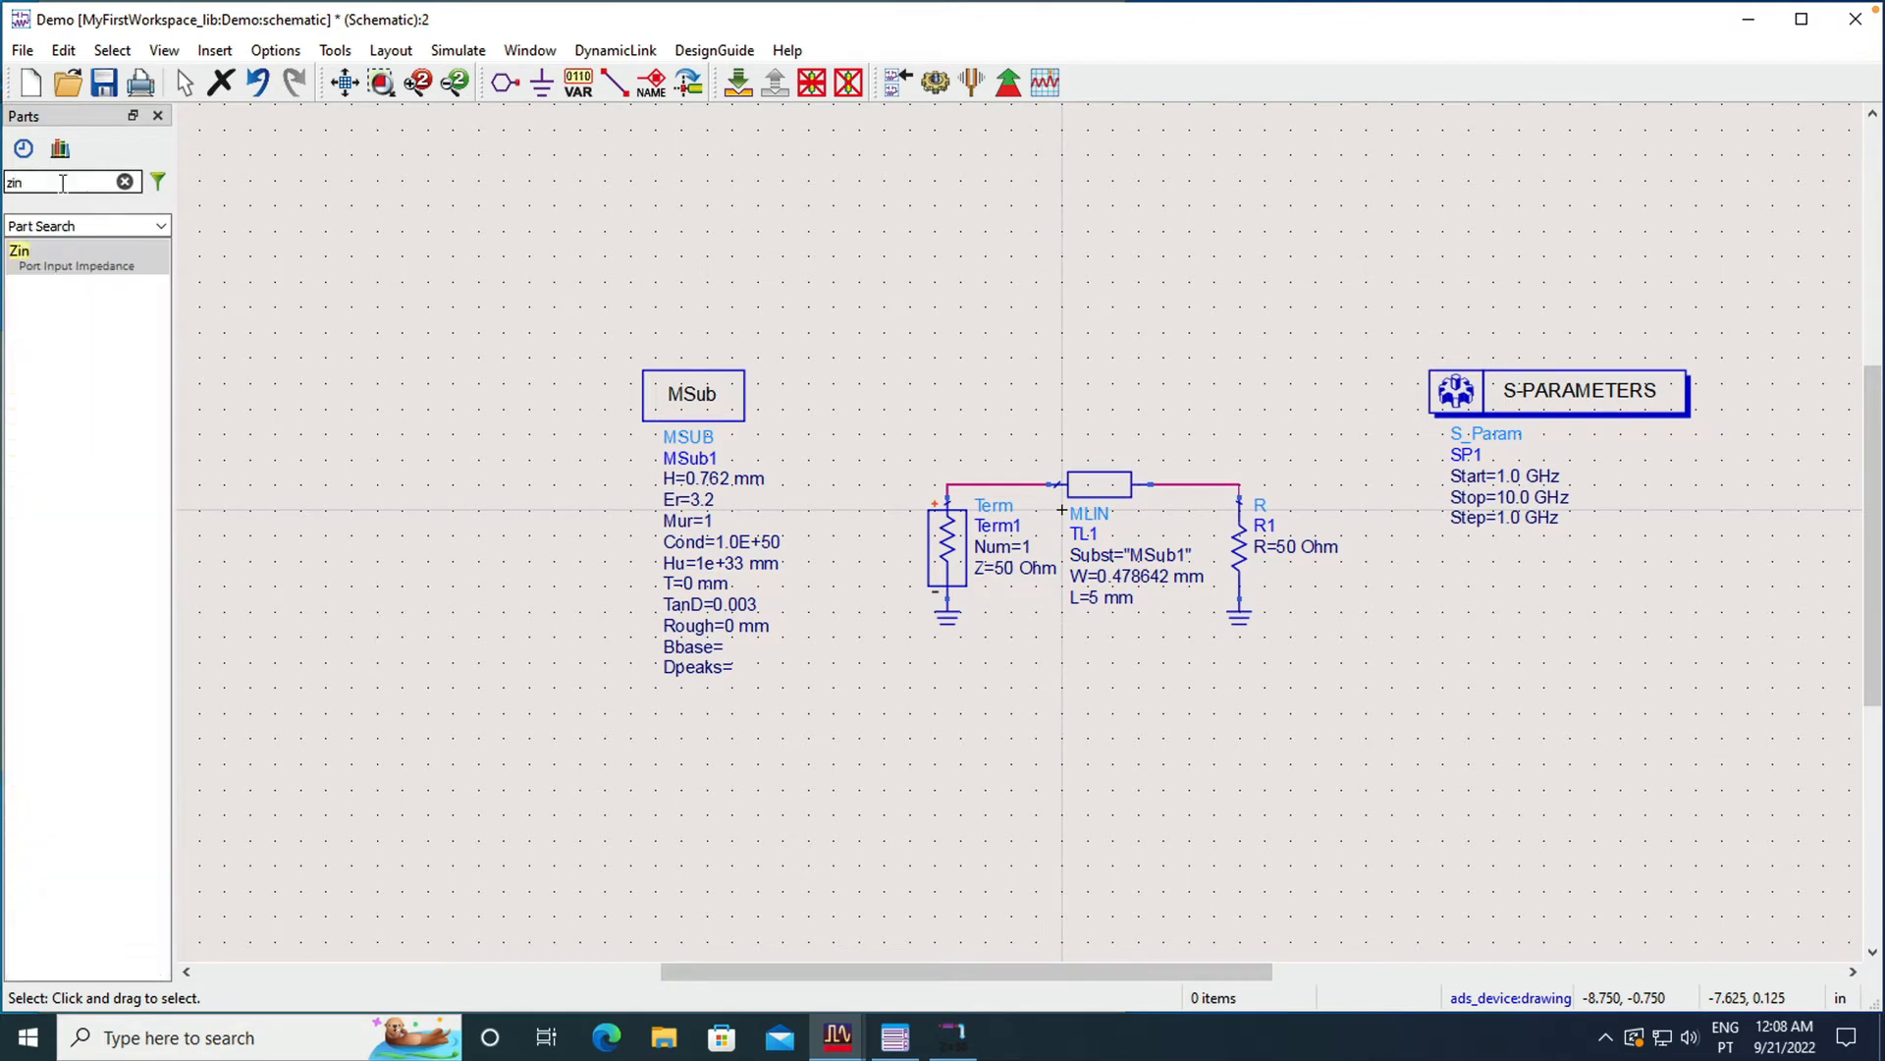
{"action": "left_click", "coordinate": [22, 254]}
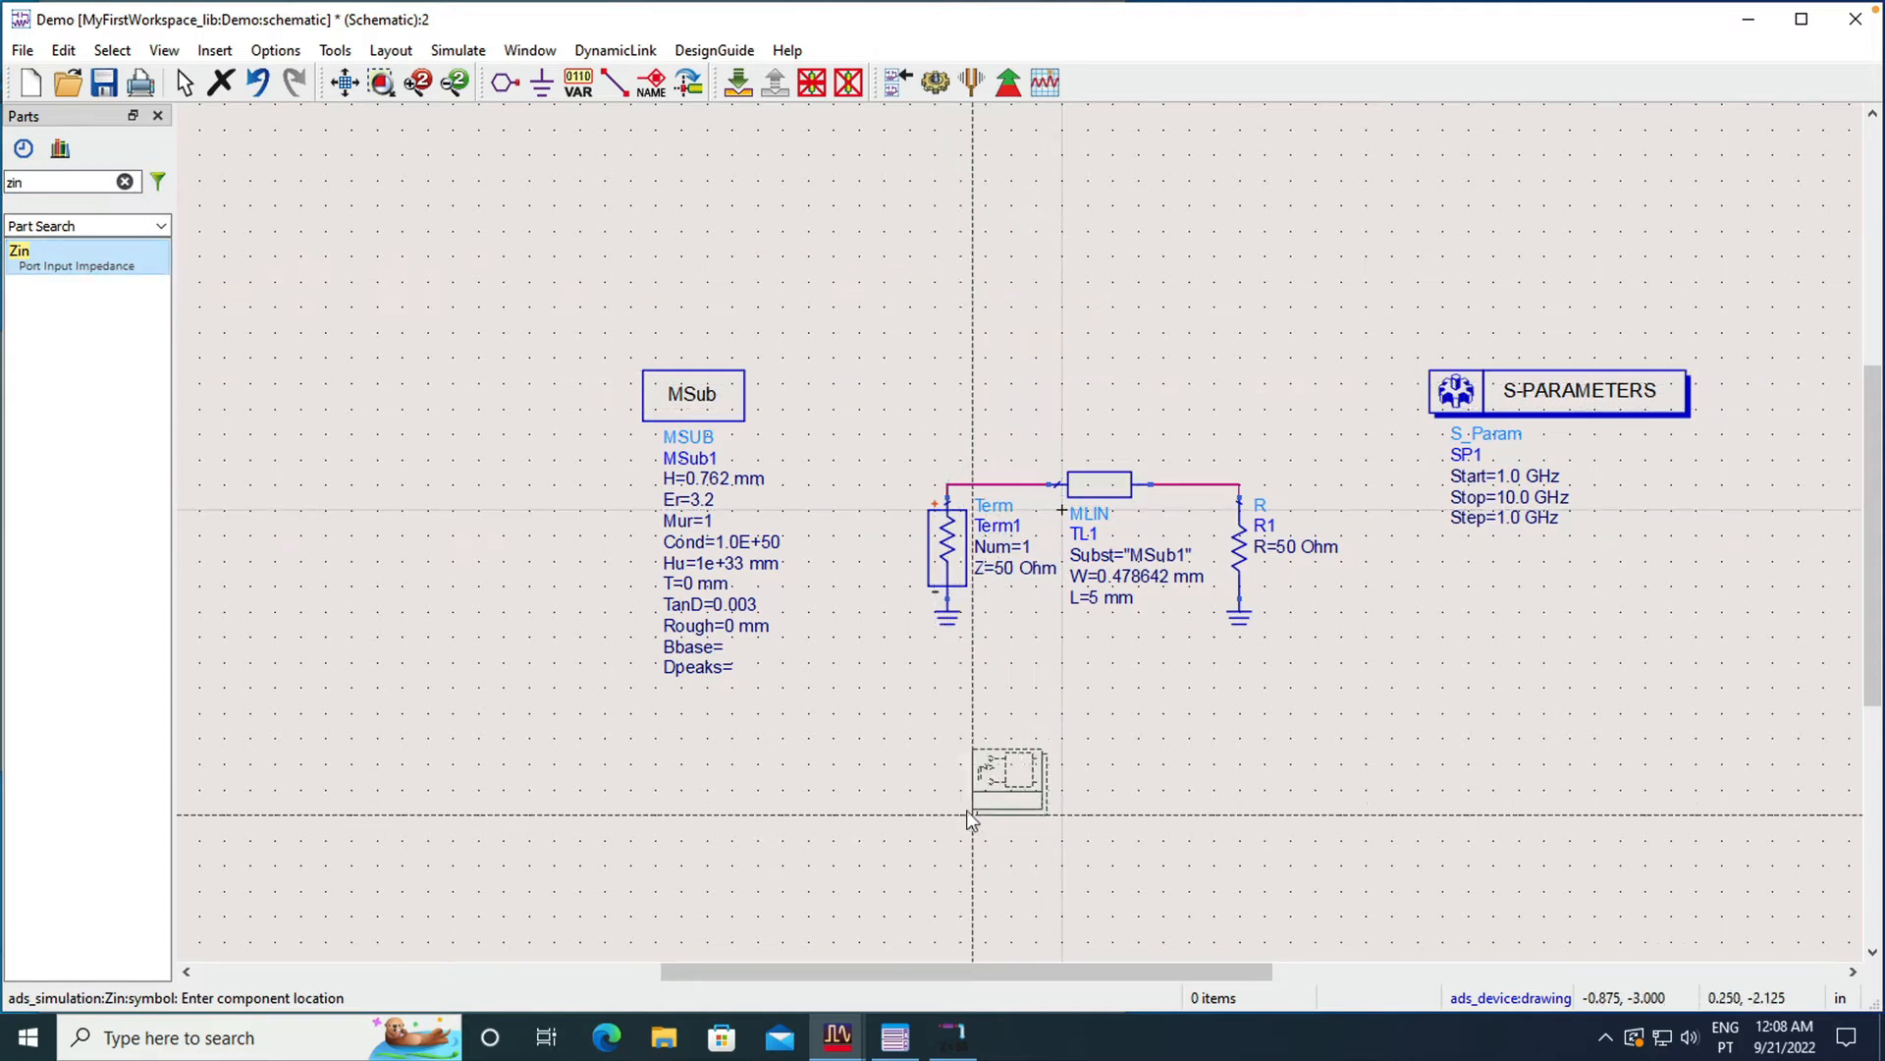
{"action": "left_click", "coordinate": [924, 790]}
{"action": "key", "text": "Escape"}
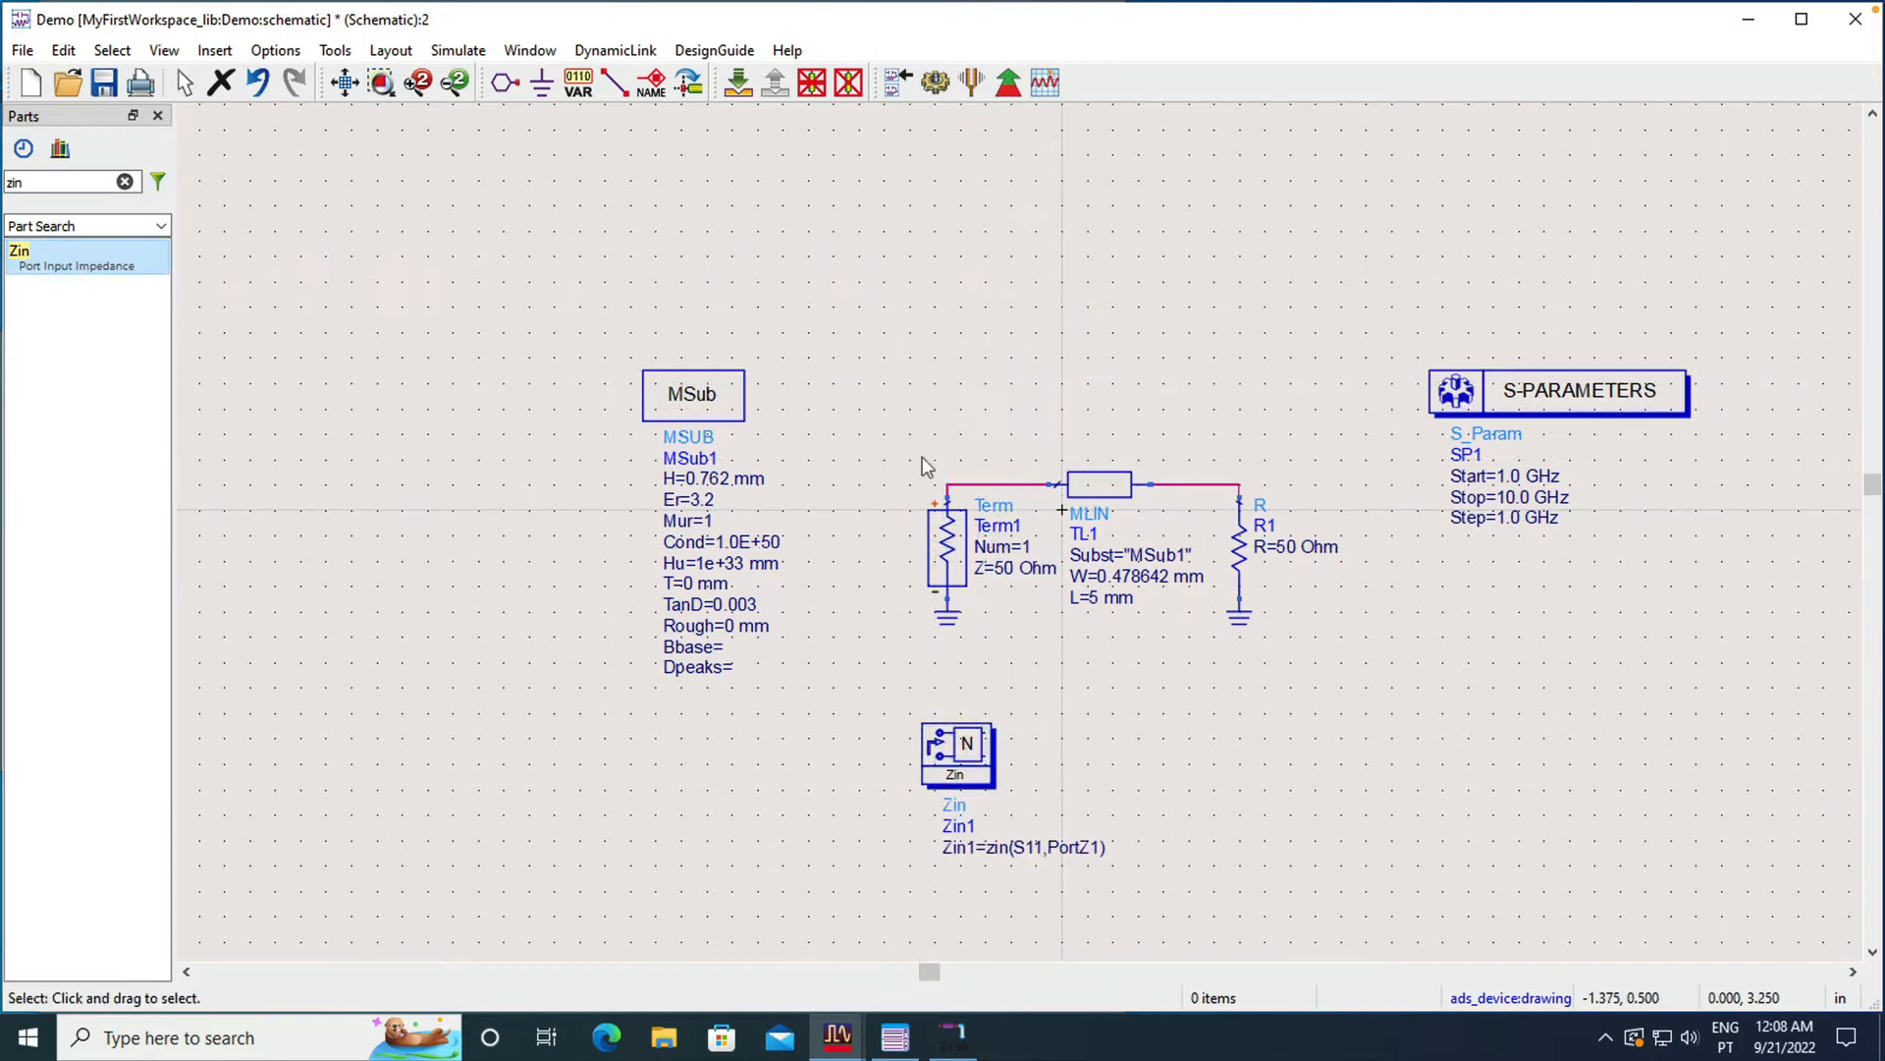
Step: Rearrange the schematic with Zin beside the MSUB block, the wired circuit lower down, and the S-parameter controller closer to the circuit
{"action": "left_click_drag", "start_coordinate": [968, 753], "coordinate": [877, 277]}
{"action": "left_click_drag", "start_coordinate": [891, 459], "coordinate": [1307, 685]}
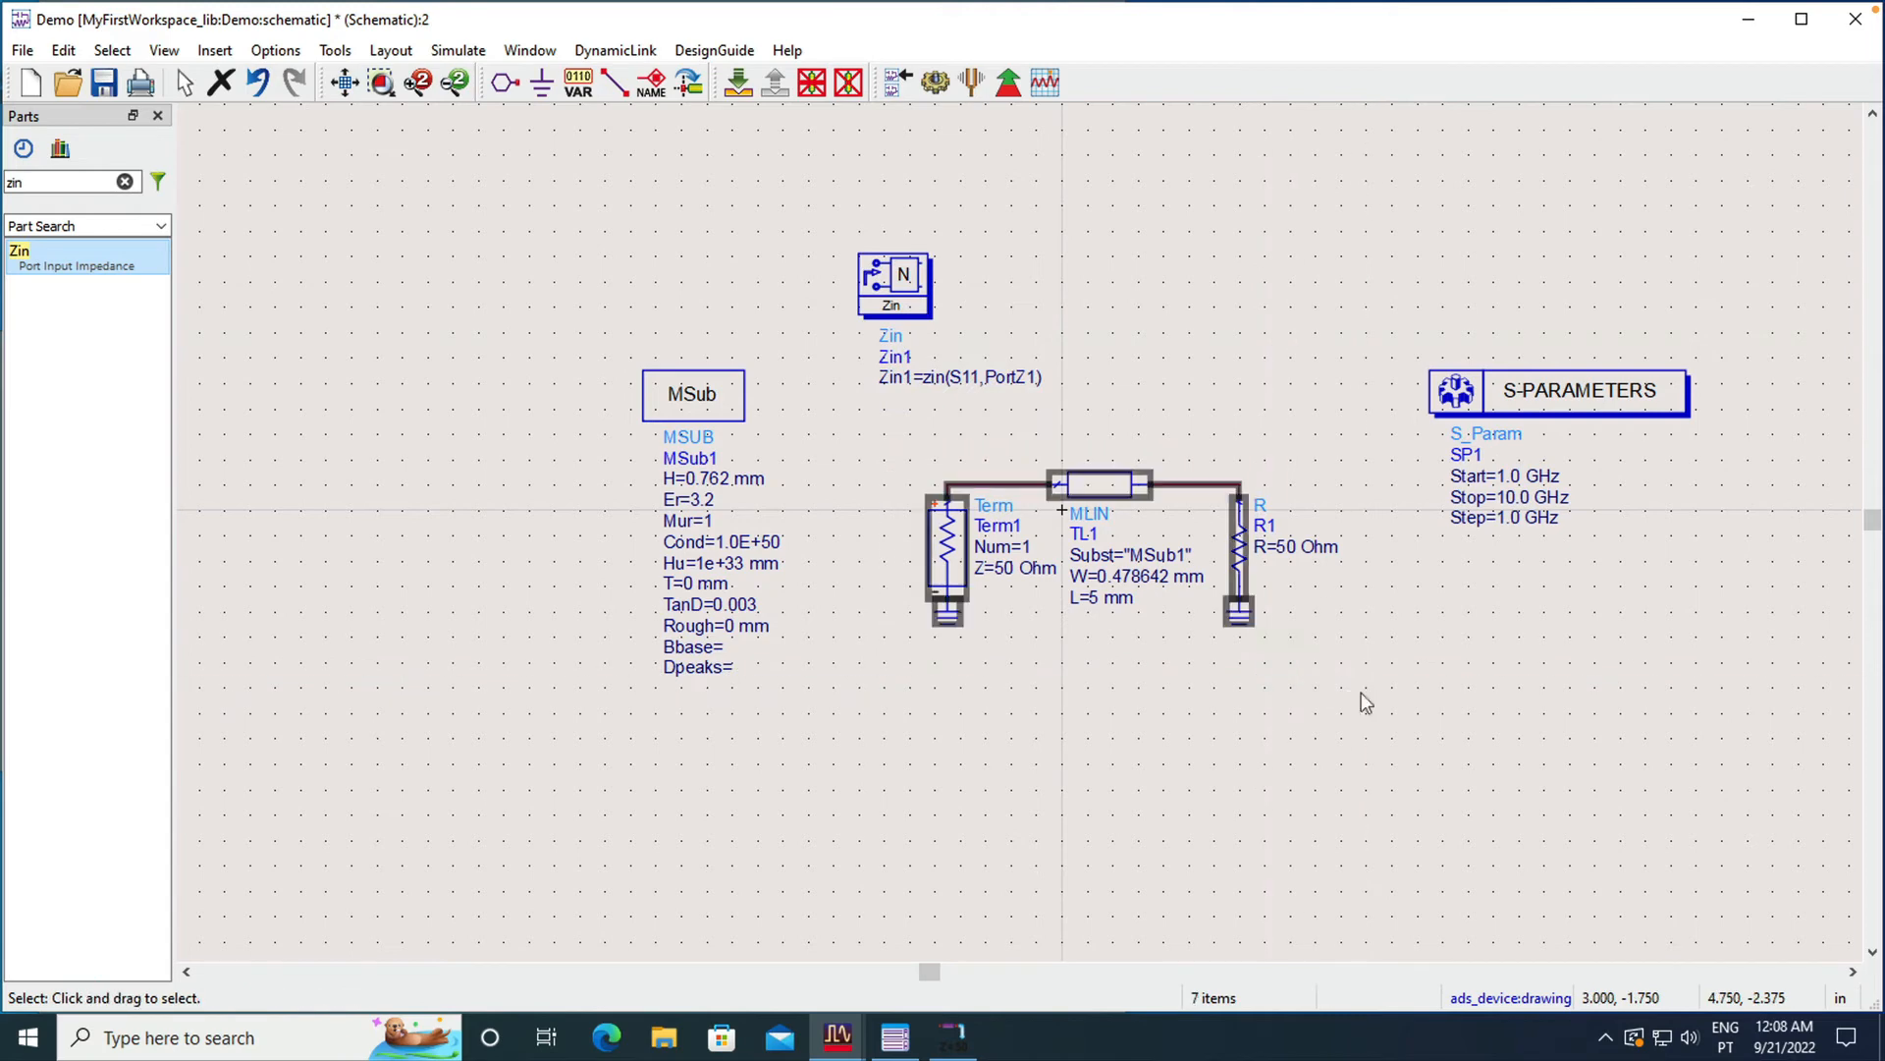
{"action": "left_click_drag", "start_coordinate": [1102, 488], "coordinate": [1102, 577]}
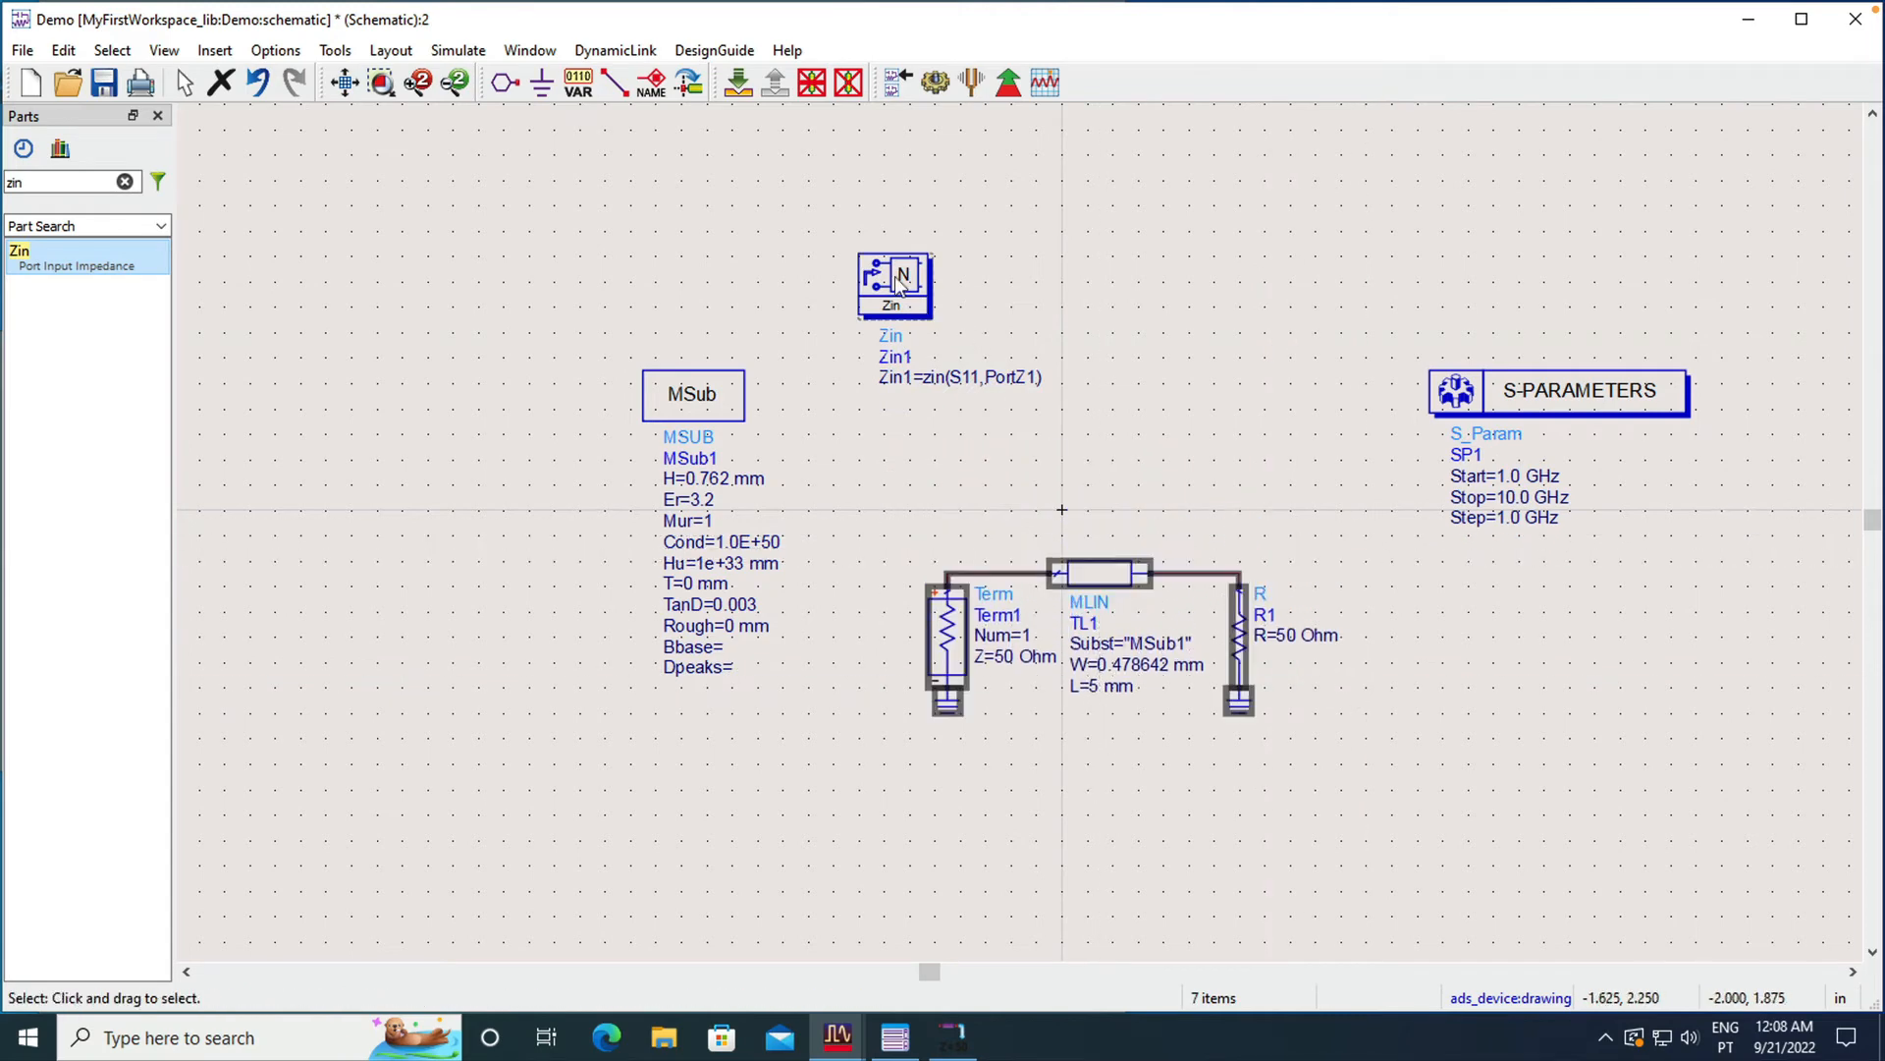
{"action": "left_click_drag", "start_coordinate": [899, 286], "coordinate": [898, 398]}
{"action": "left_click", "coordinate": [1175, 403]}
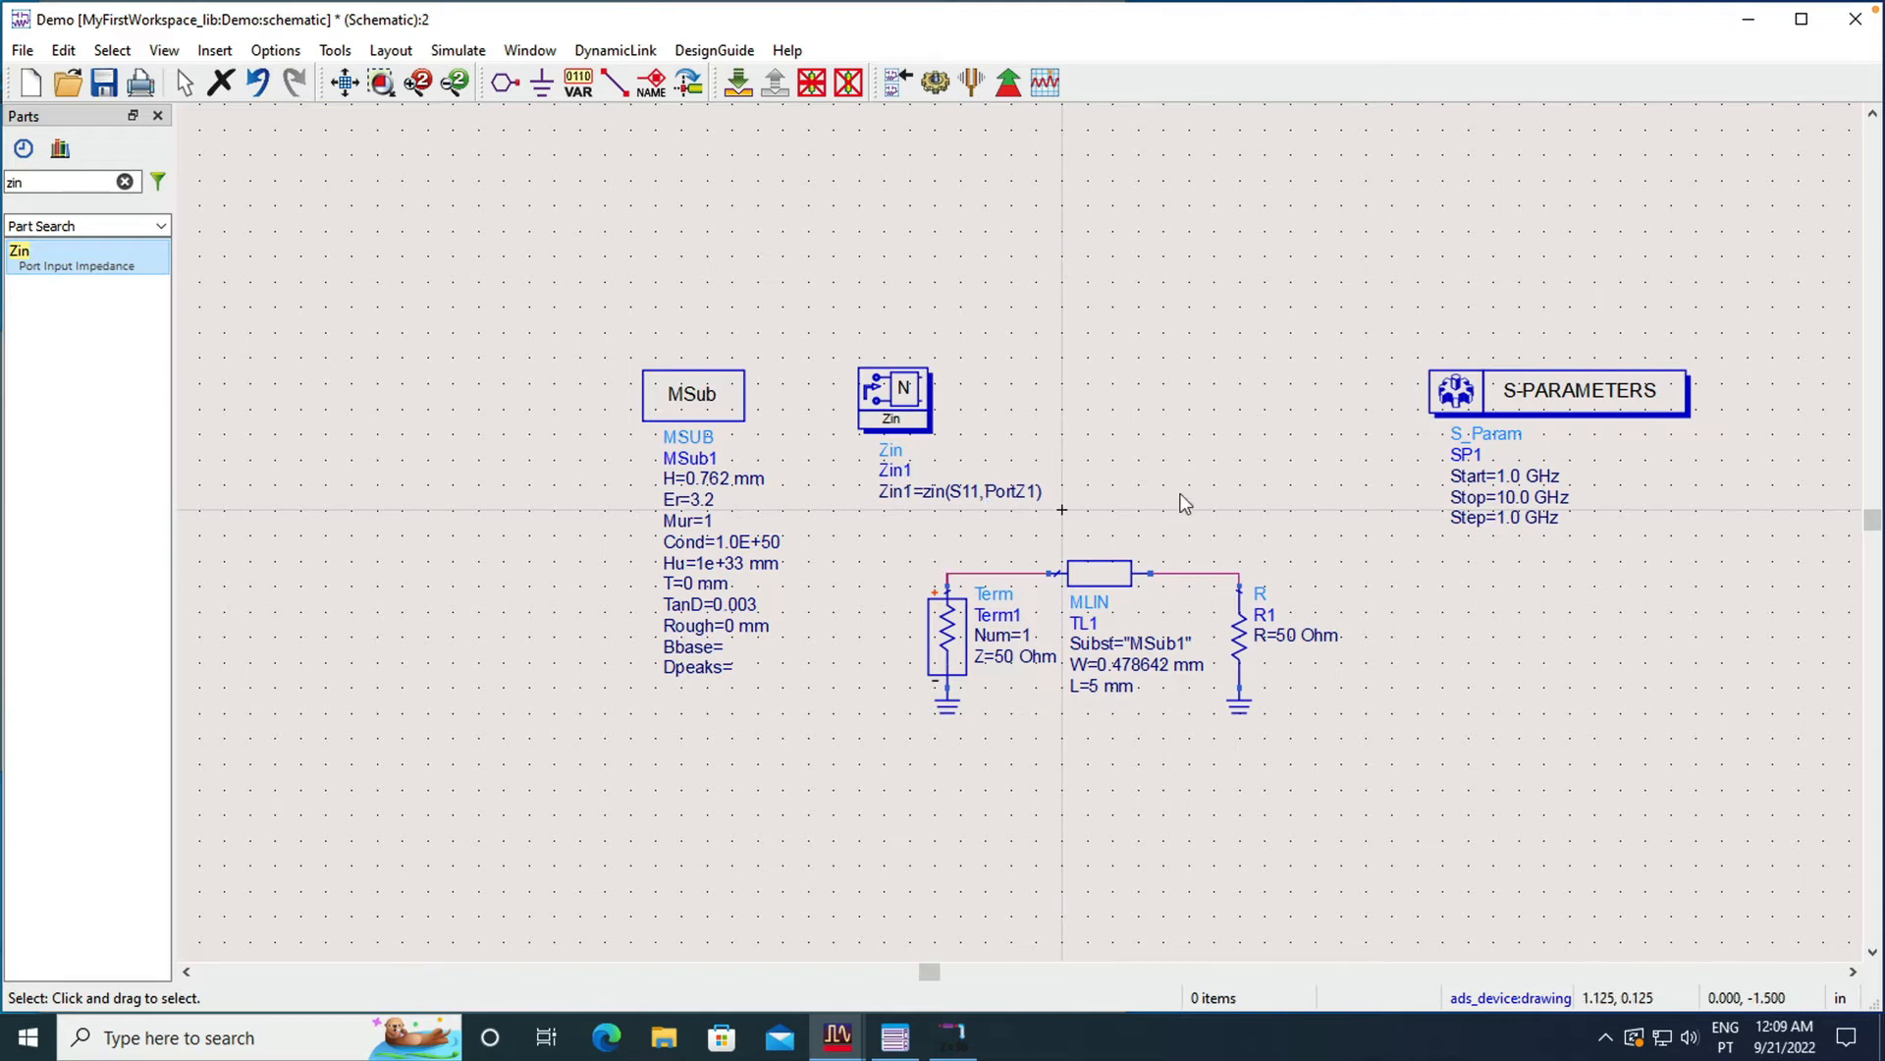
{"action": "left_click_drag", "start_coordinate": [1572, 398], "coordinate": [1458, 397]}
Step: Set the S-parameter controller's sweep type to Single point at a frequency of 3 GHz
{"action": "double_click", "coordinate": [1457, 398]}
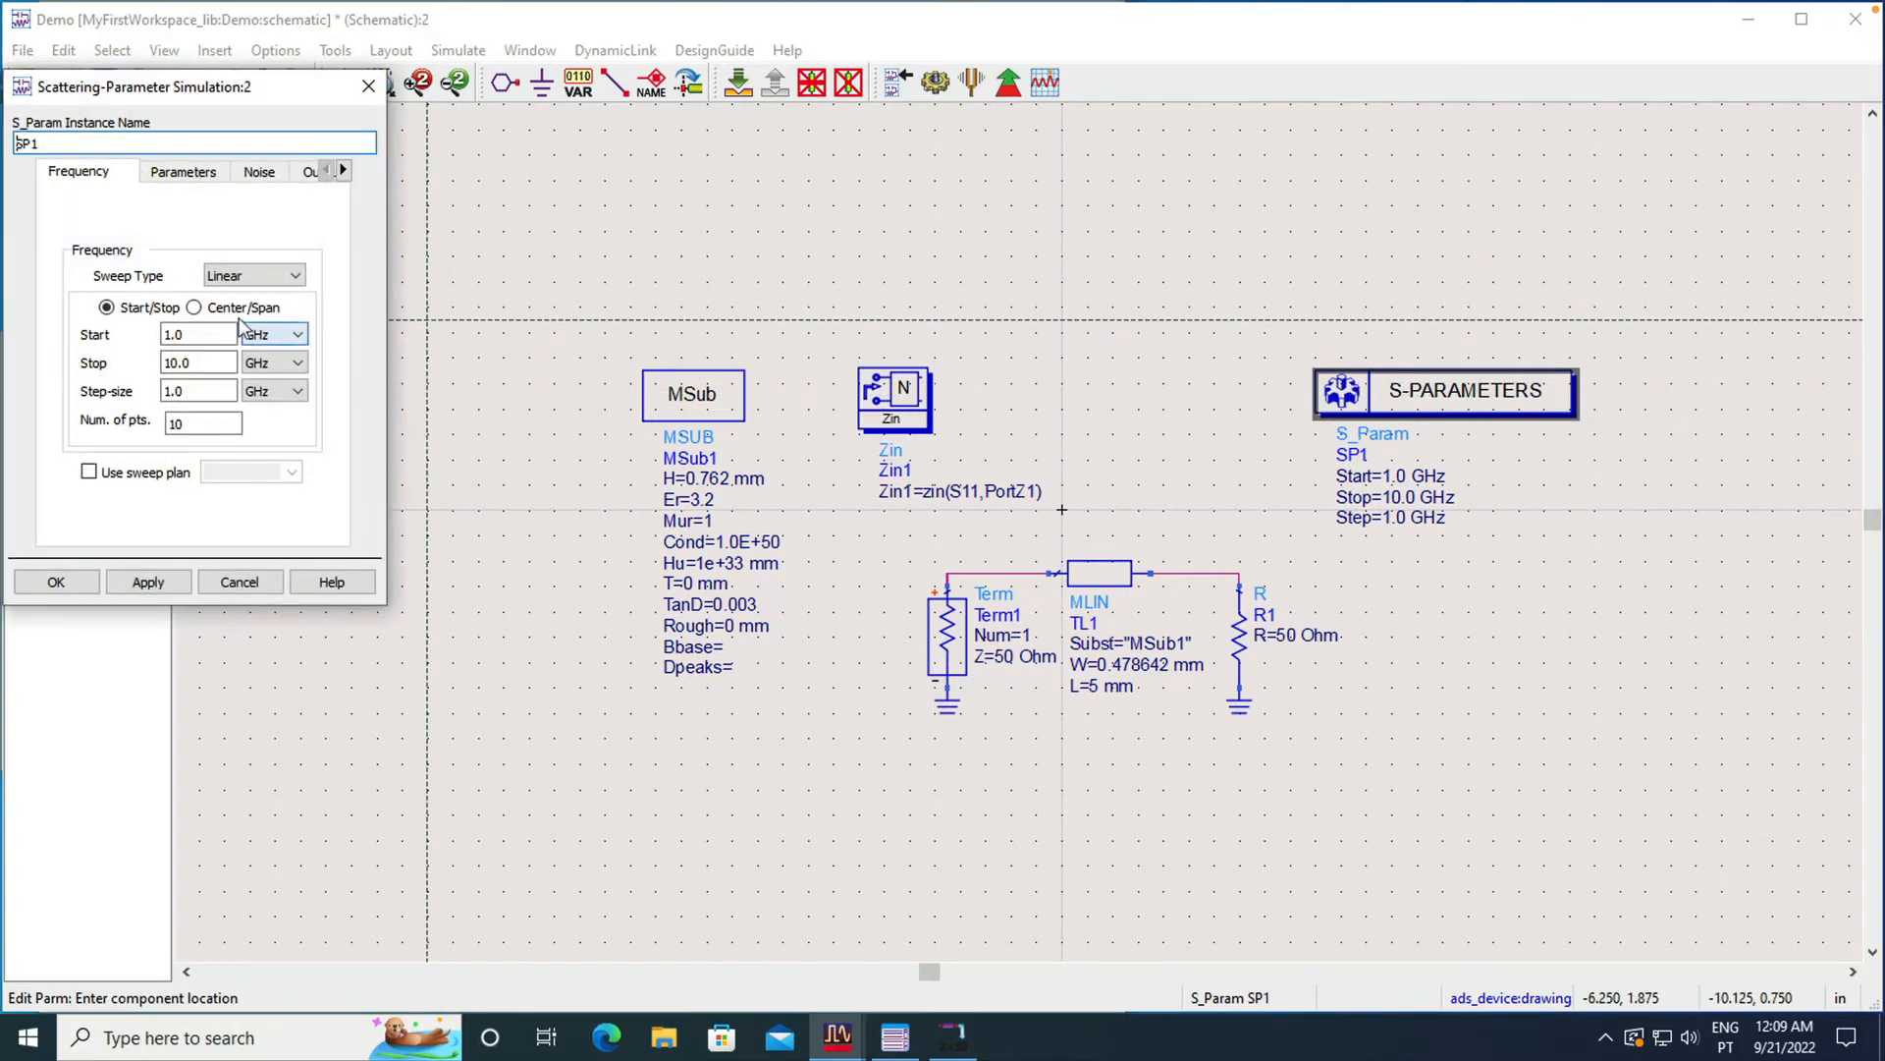
{"action": "left_click", "coordinate": [294, 278]}
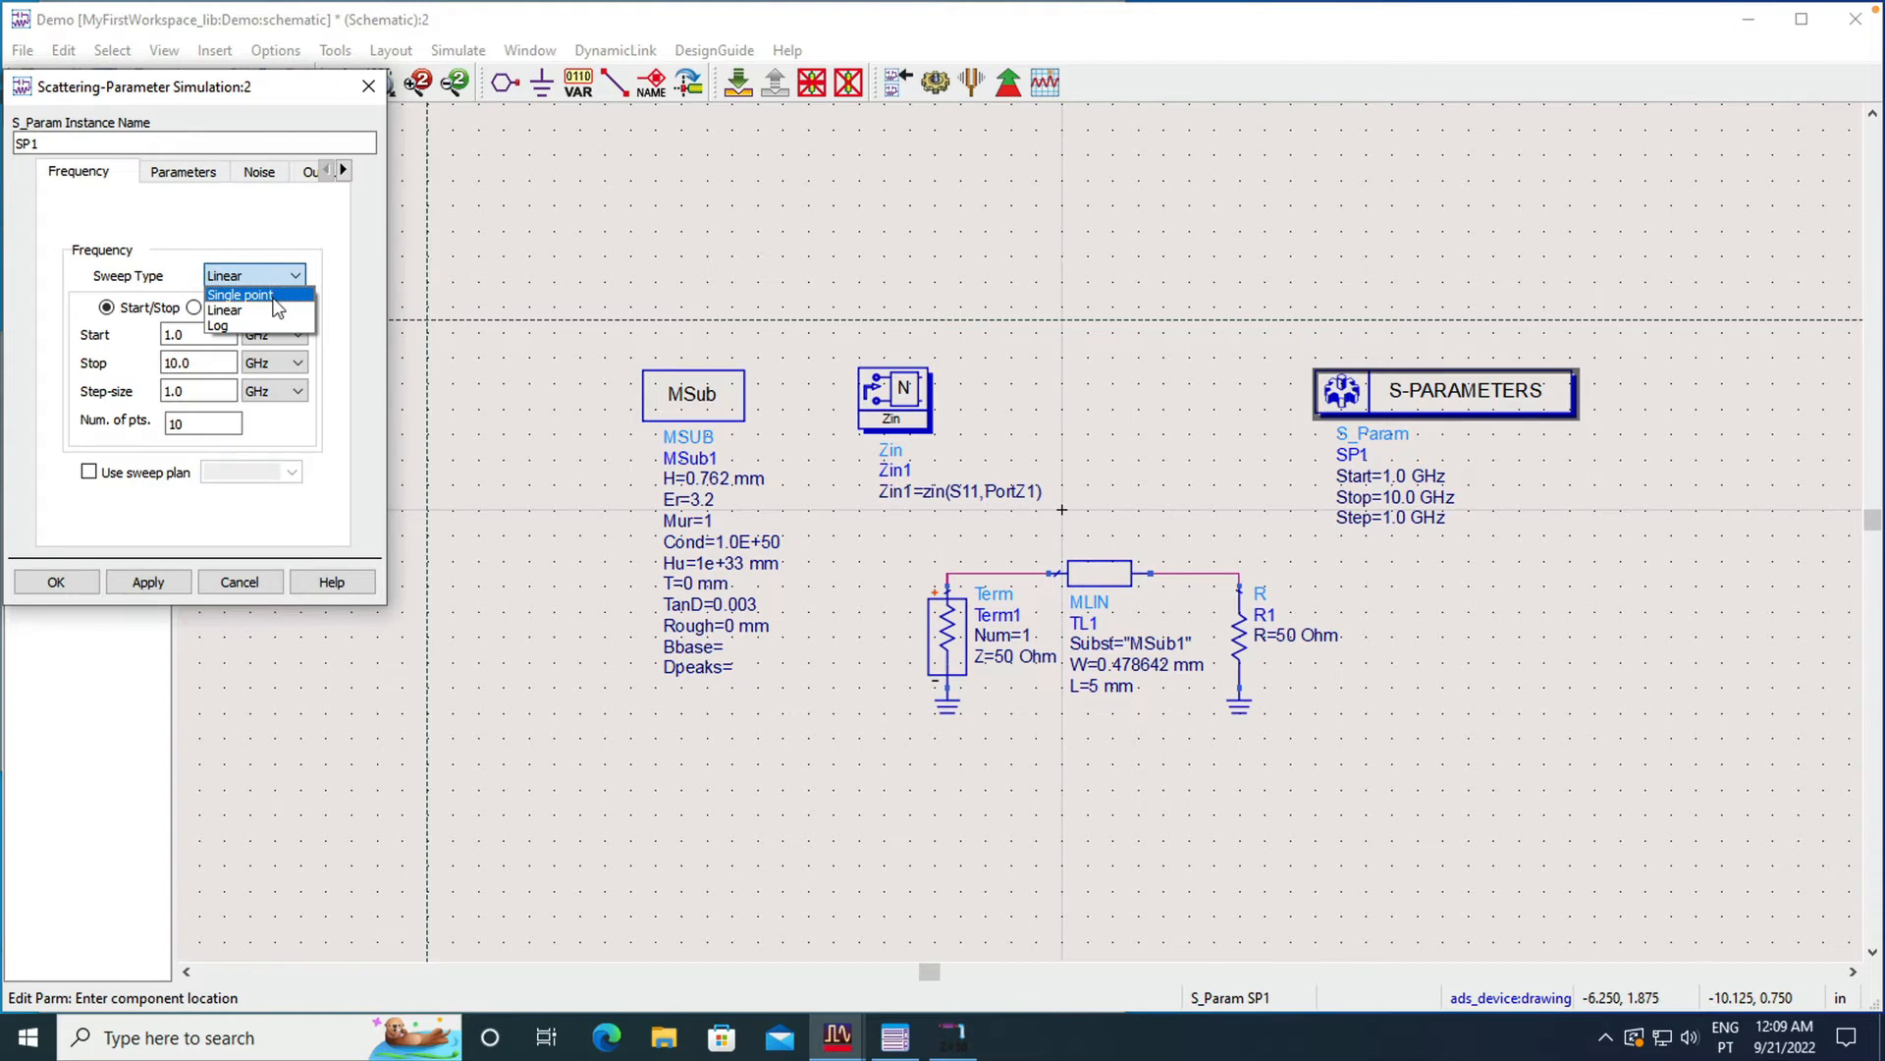
{"action": "left_click", "coordinate": [278, 308]}
{"action": "left_click", "coordinate": [184, 335]}
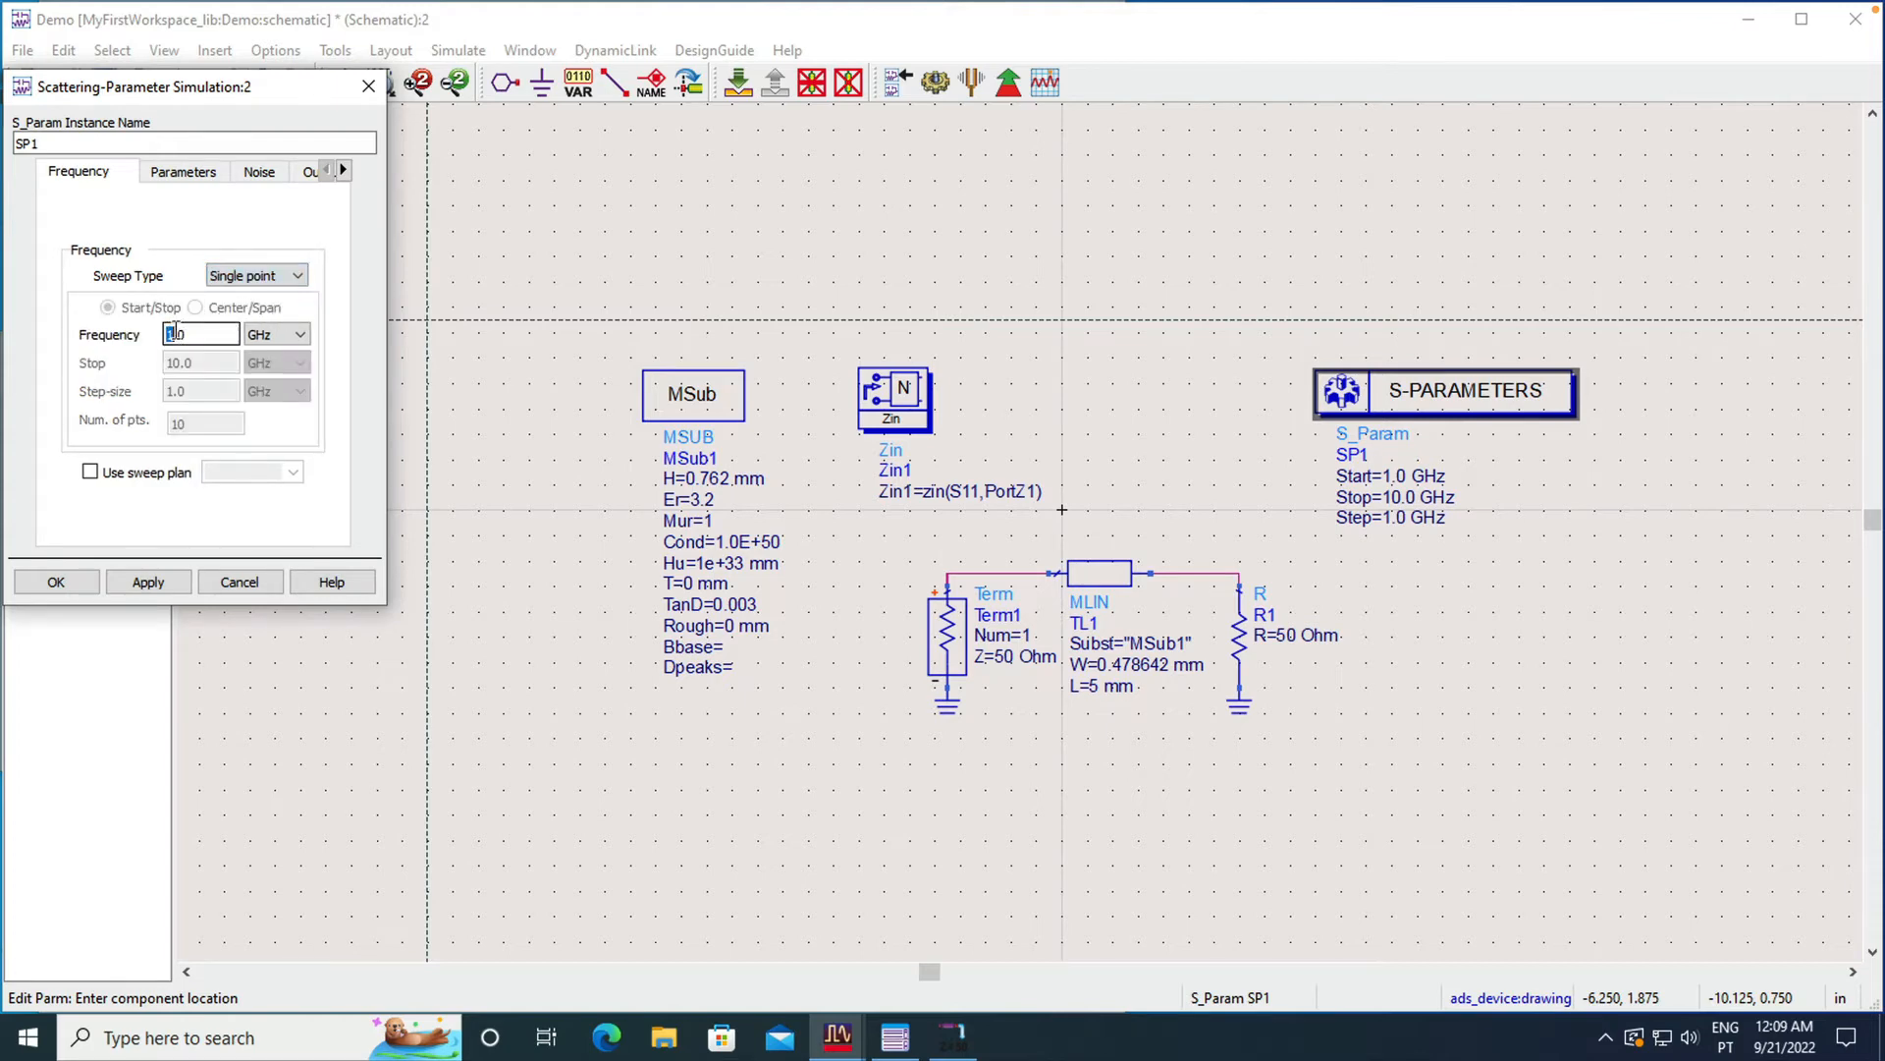
{"action": "type", "text": "3"}
{"action": "left_click", "coordinate": [147, 582]}
{"action": "left_click", "coordinate": [75, 584]}
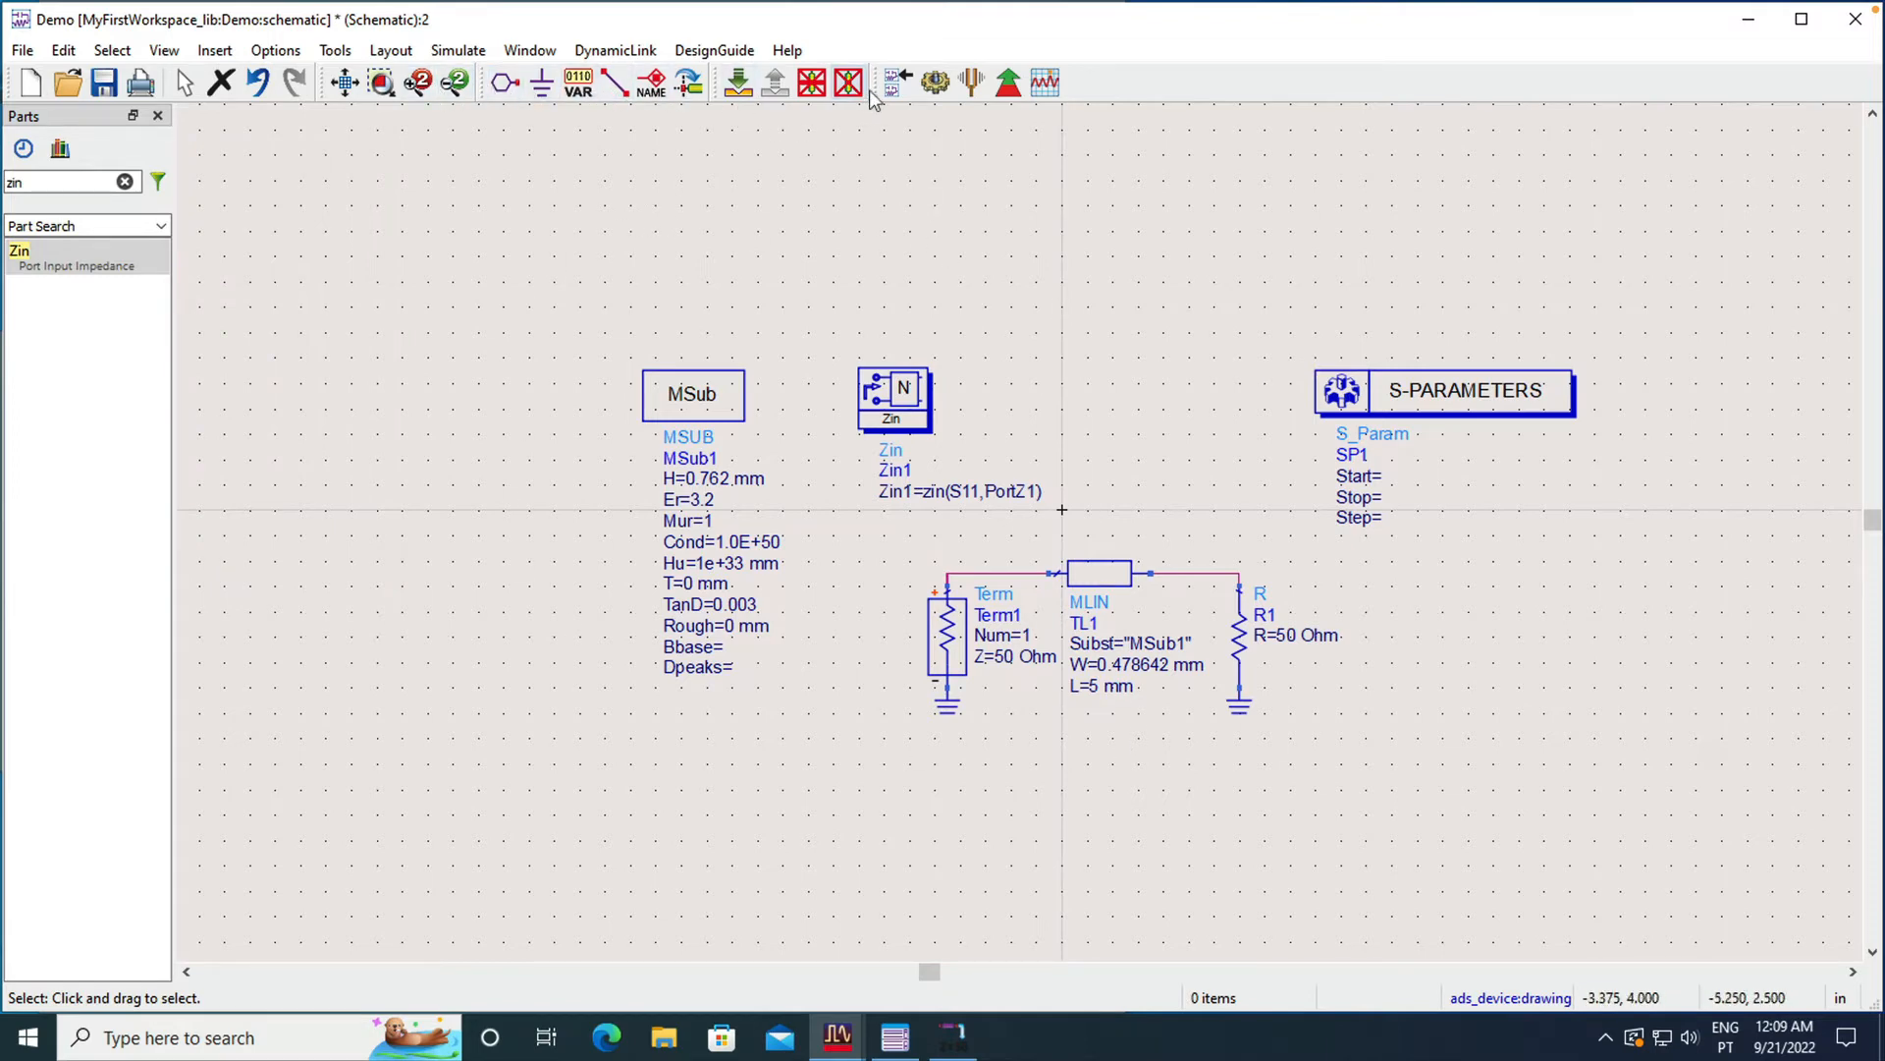
Step: Simulate the Demo schematic, return to the schematic window, and run the simulation again
{"action": "left_click", "coordinate": [934, 83]}
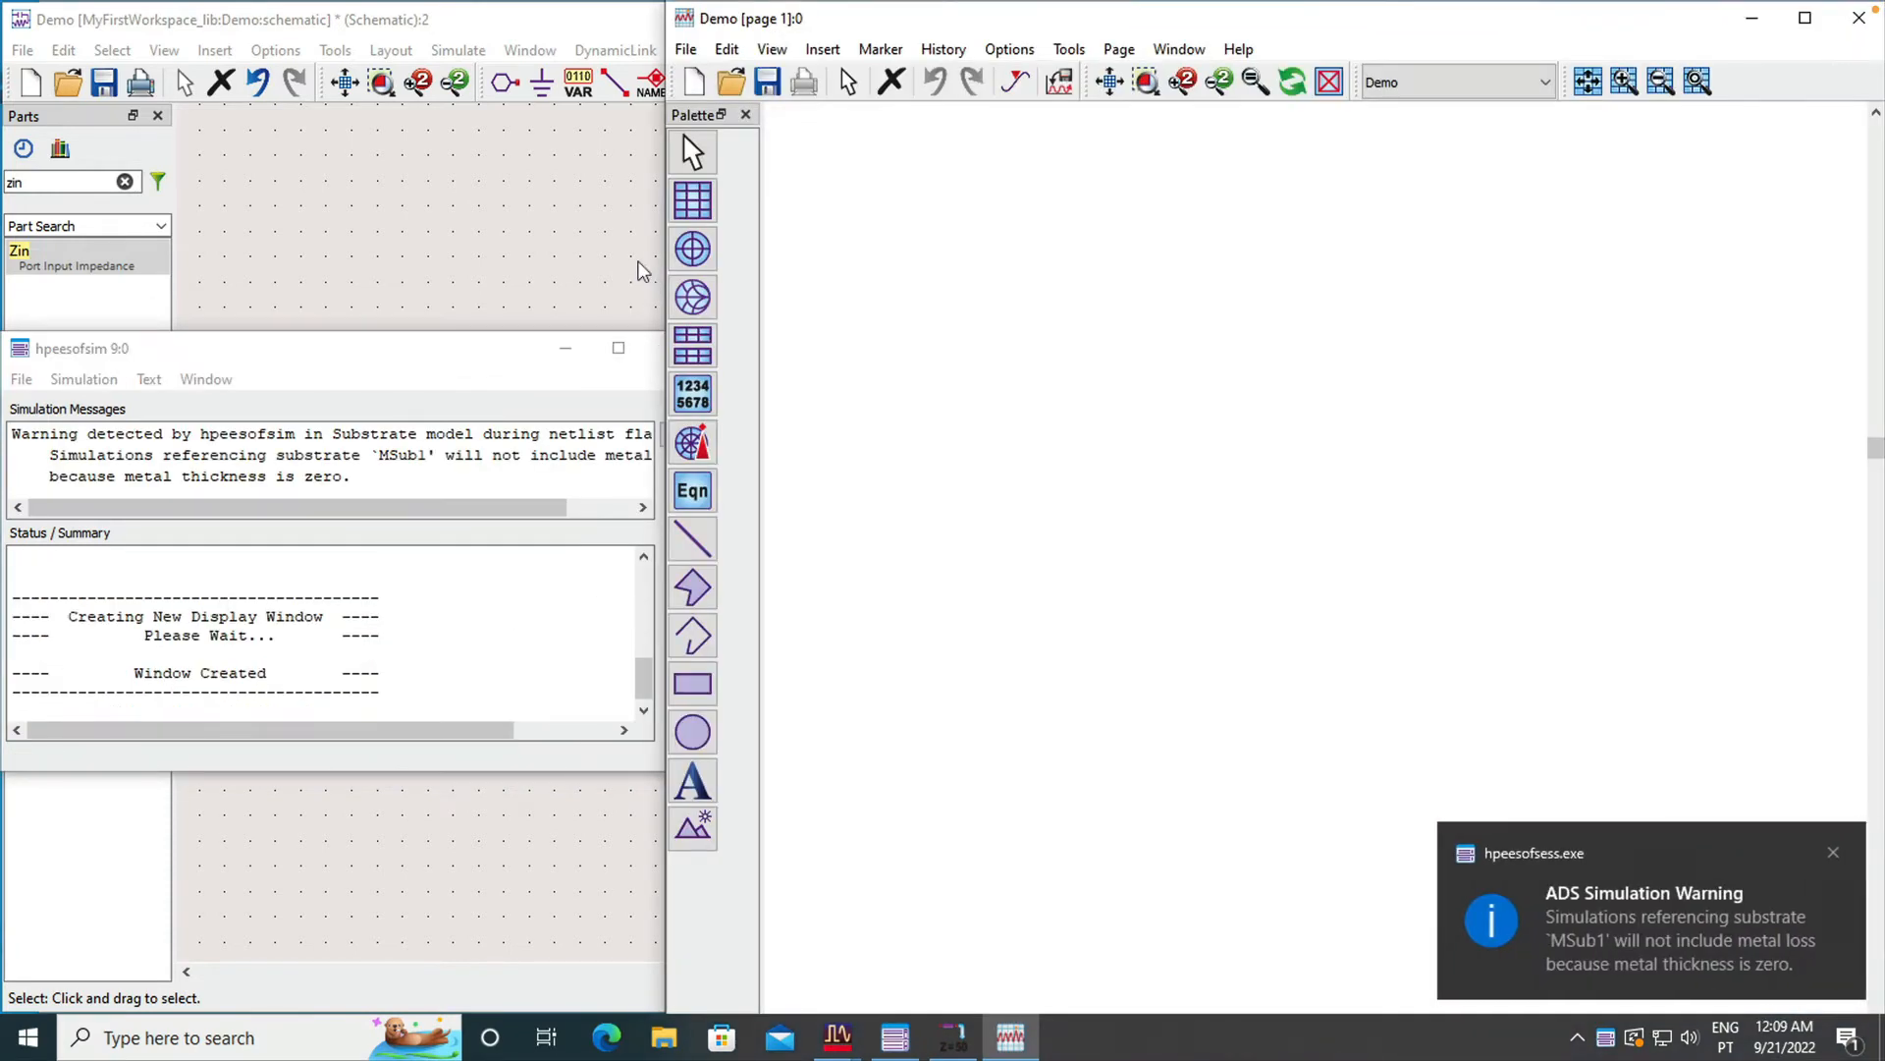
{"action": "left_click", "coordinate": [640, 270]}
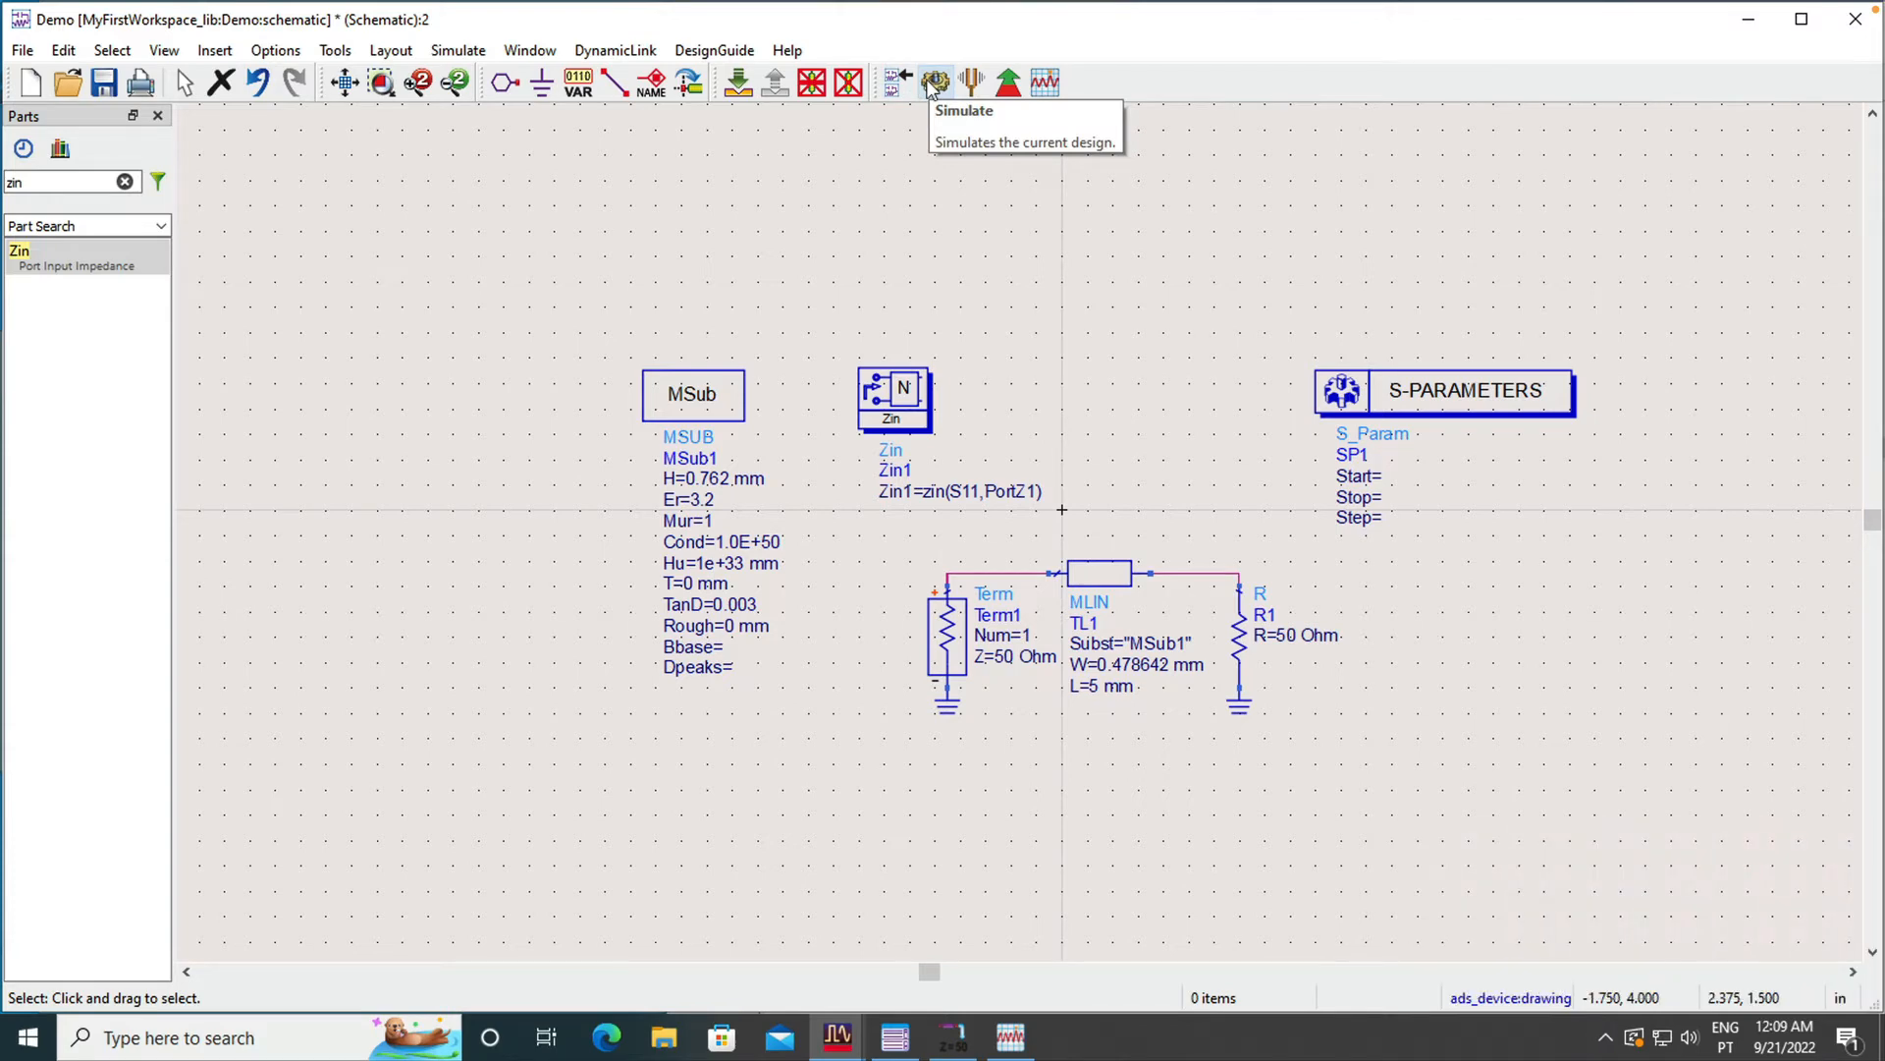
{"action": "left_click", "coordinate": [933, 85]}
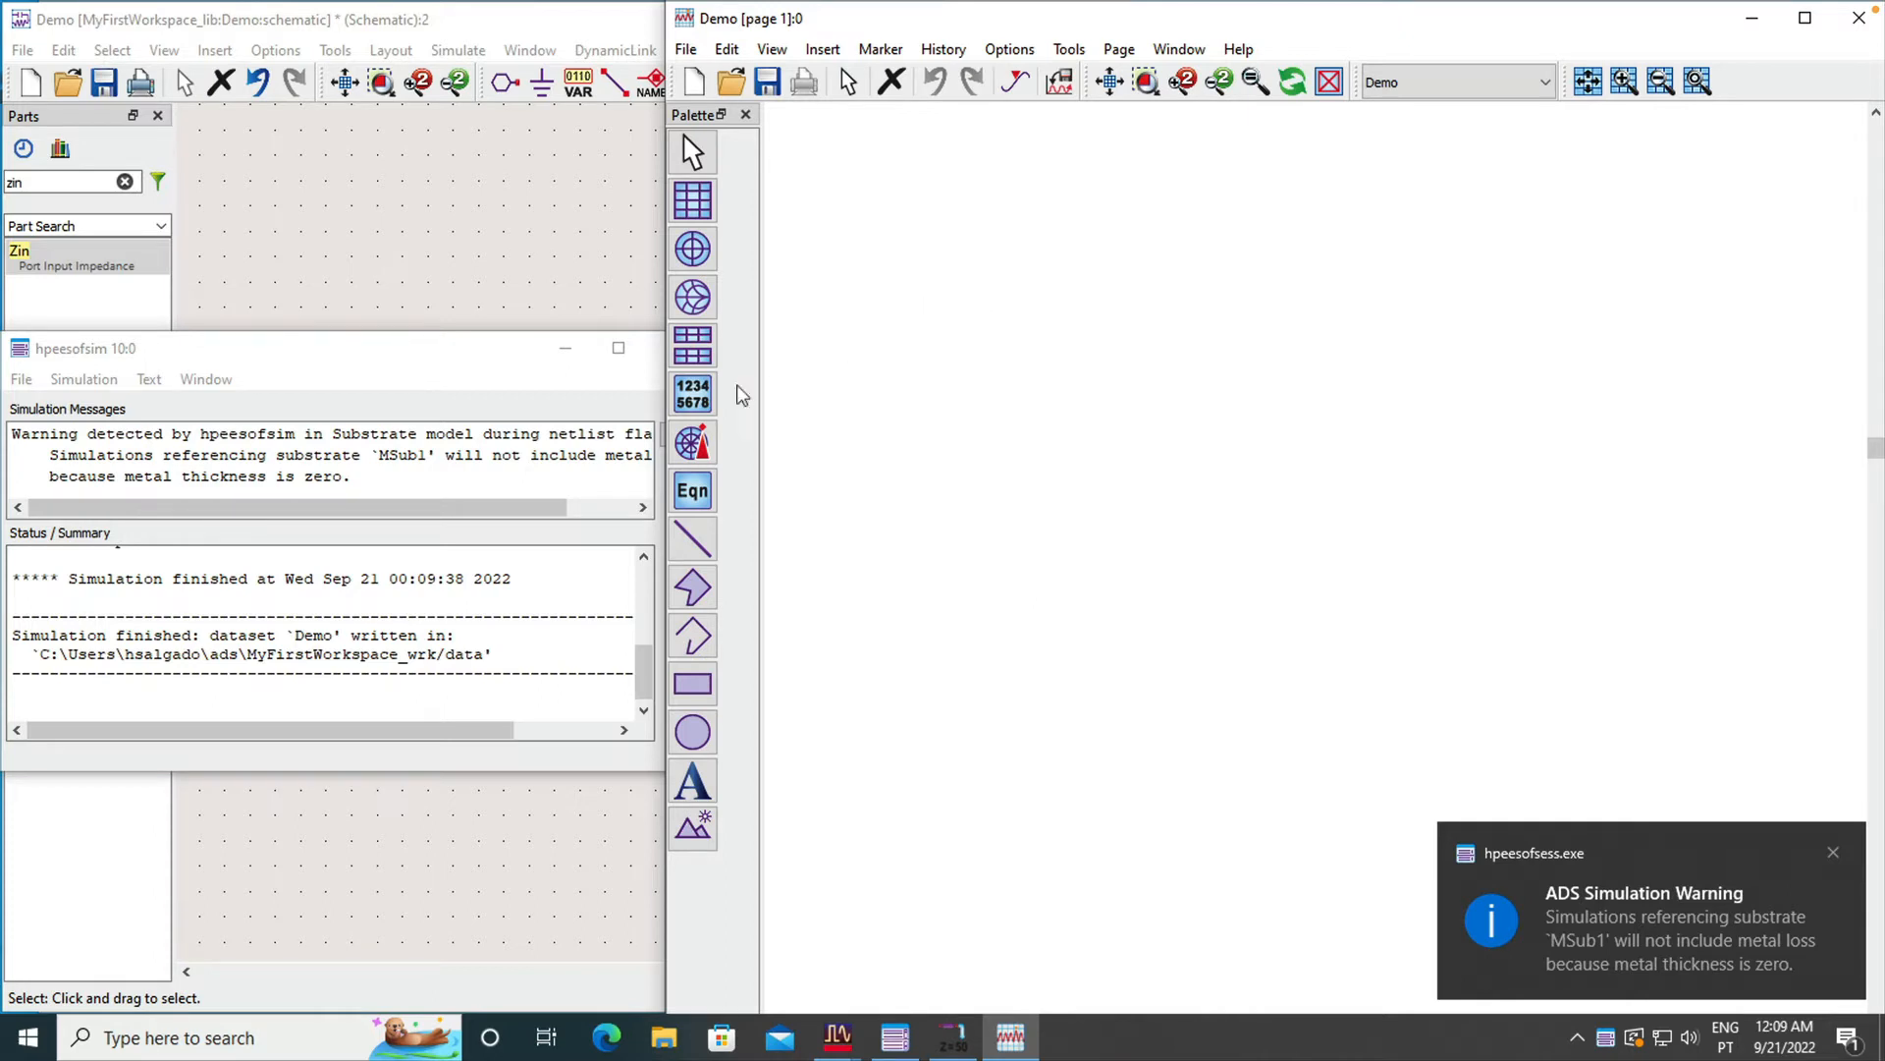
Step: Place a list table on the data display page and add Zin1 and S(1,1) from the Demo dataset as its traces
{"action": "left_click", "coordinate": [693, 394]}
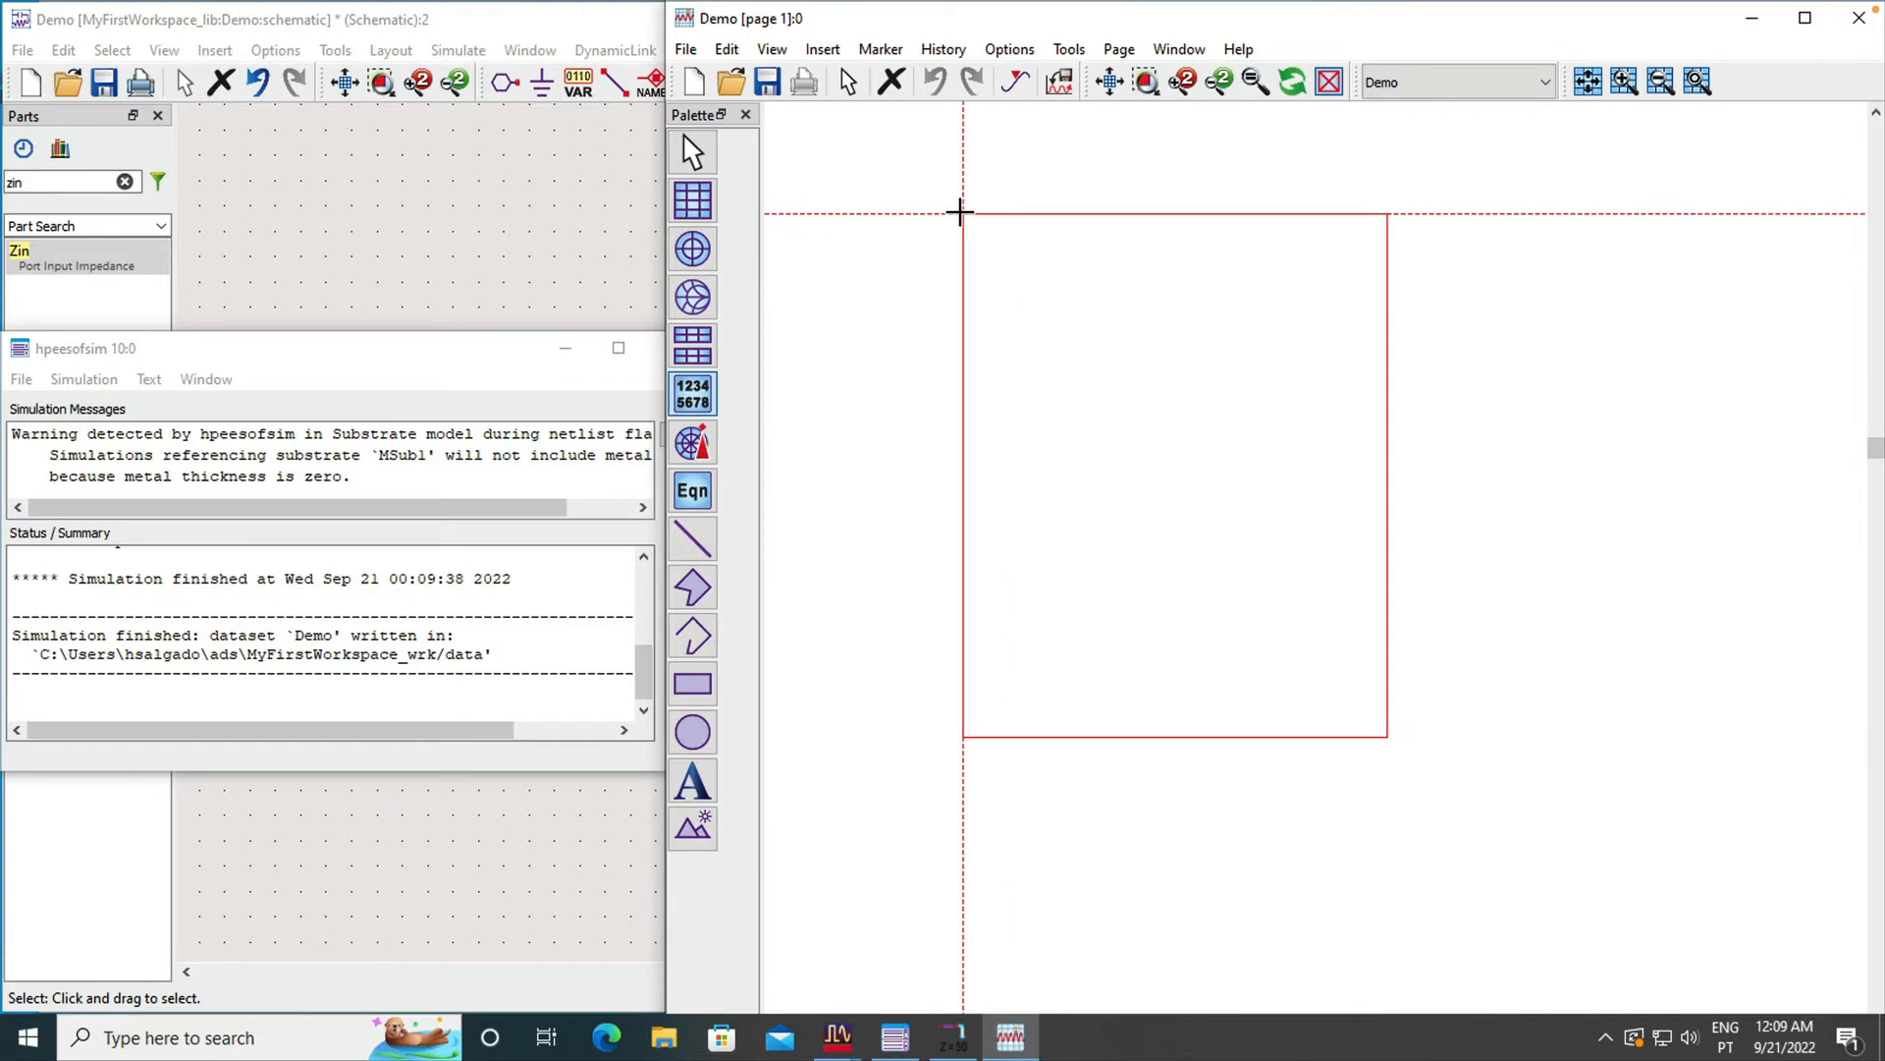
{"action": "left_click", "coordinate": [959, 212]}
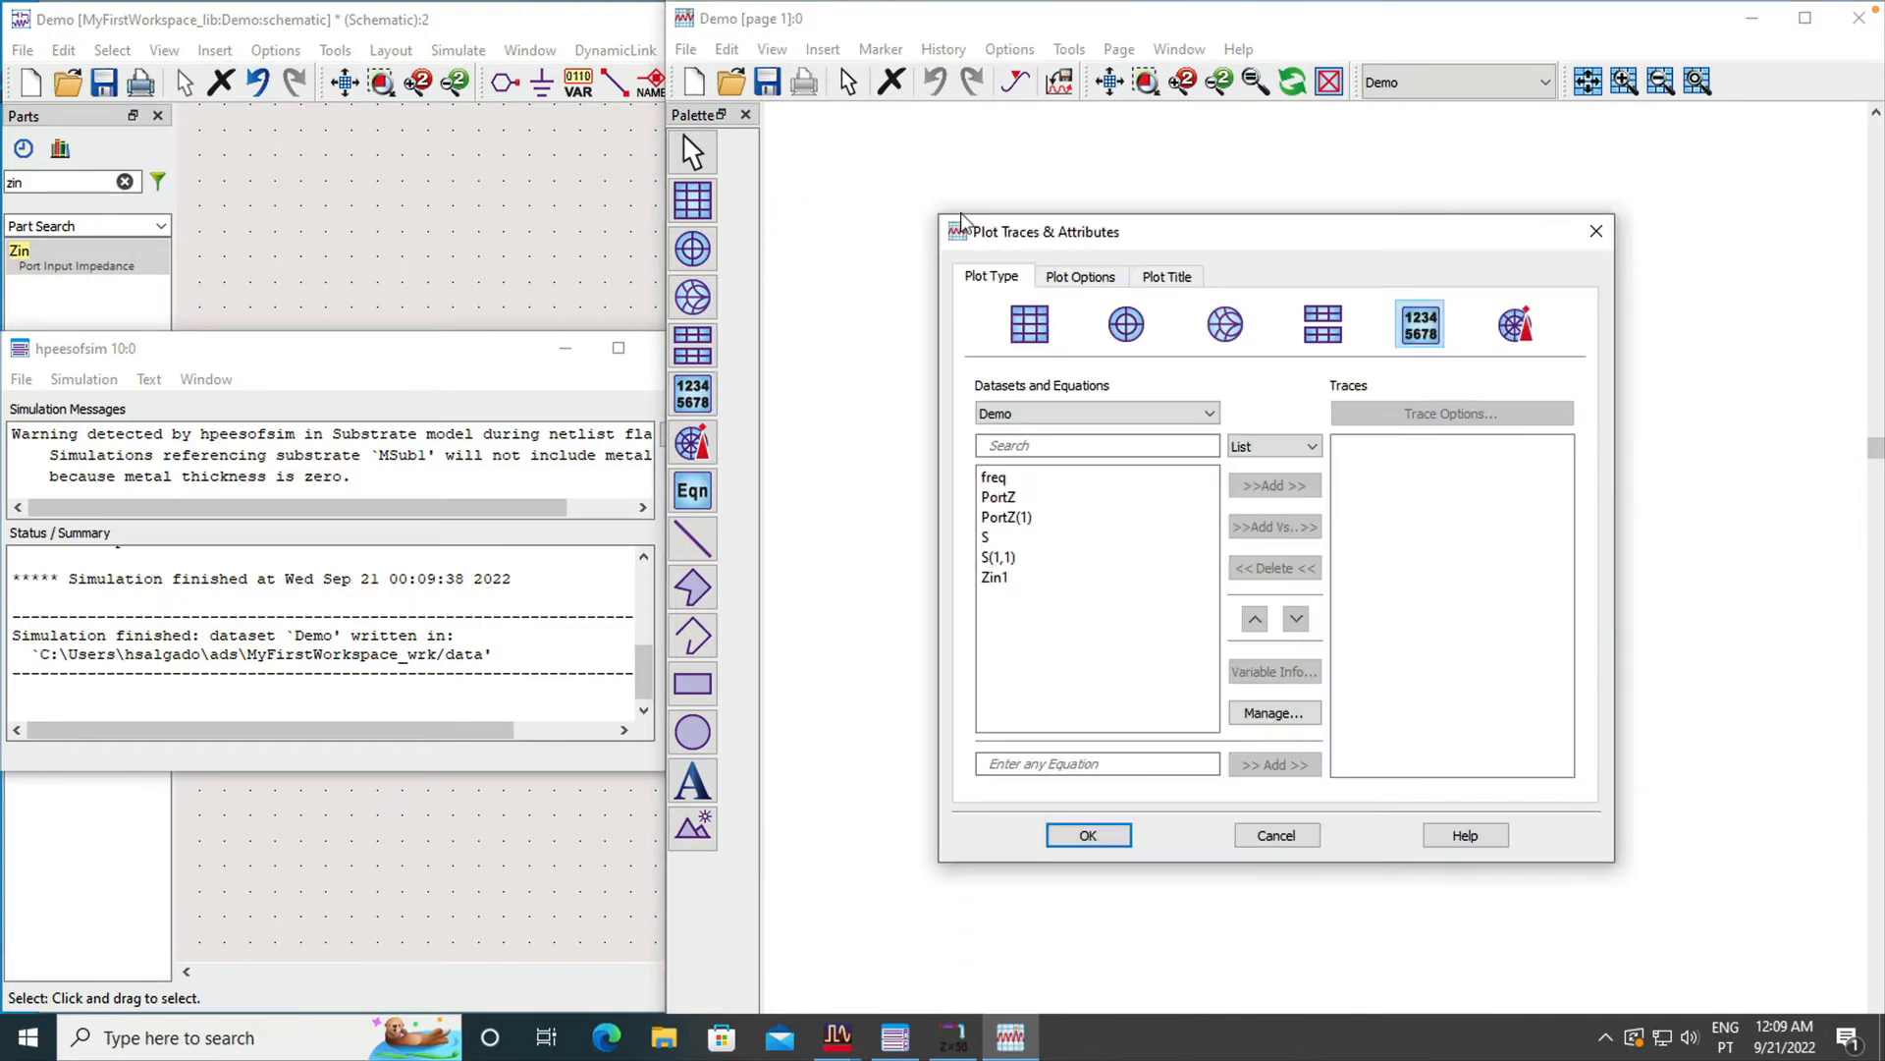
{"action": "left_click", "coordinate": [1012, 580]}
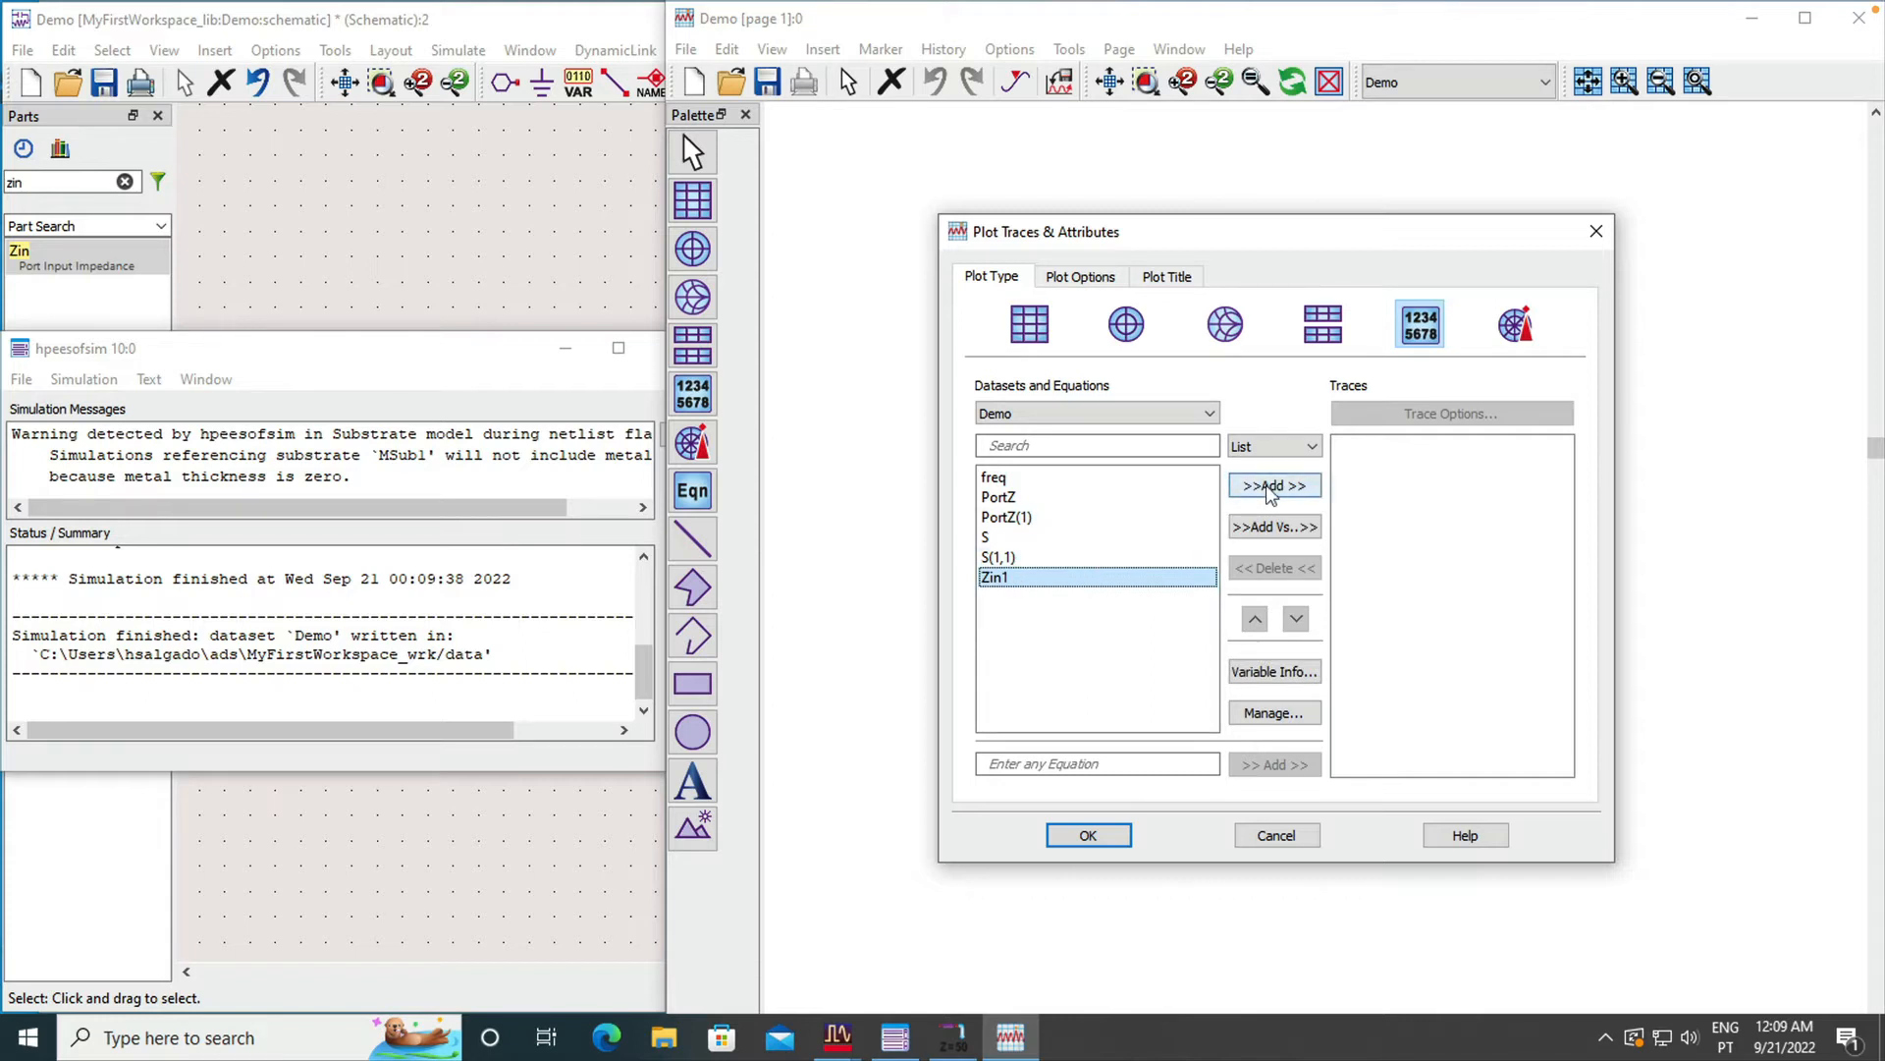
{"action": "left_click", "coordinate": [1272, 487]}
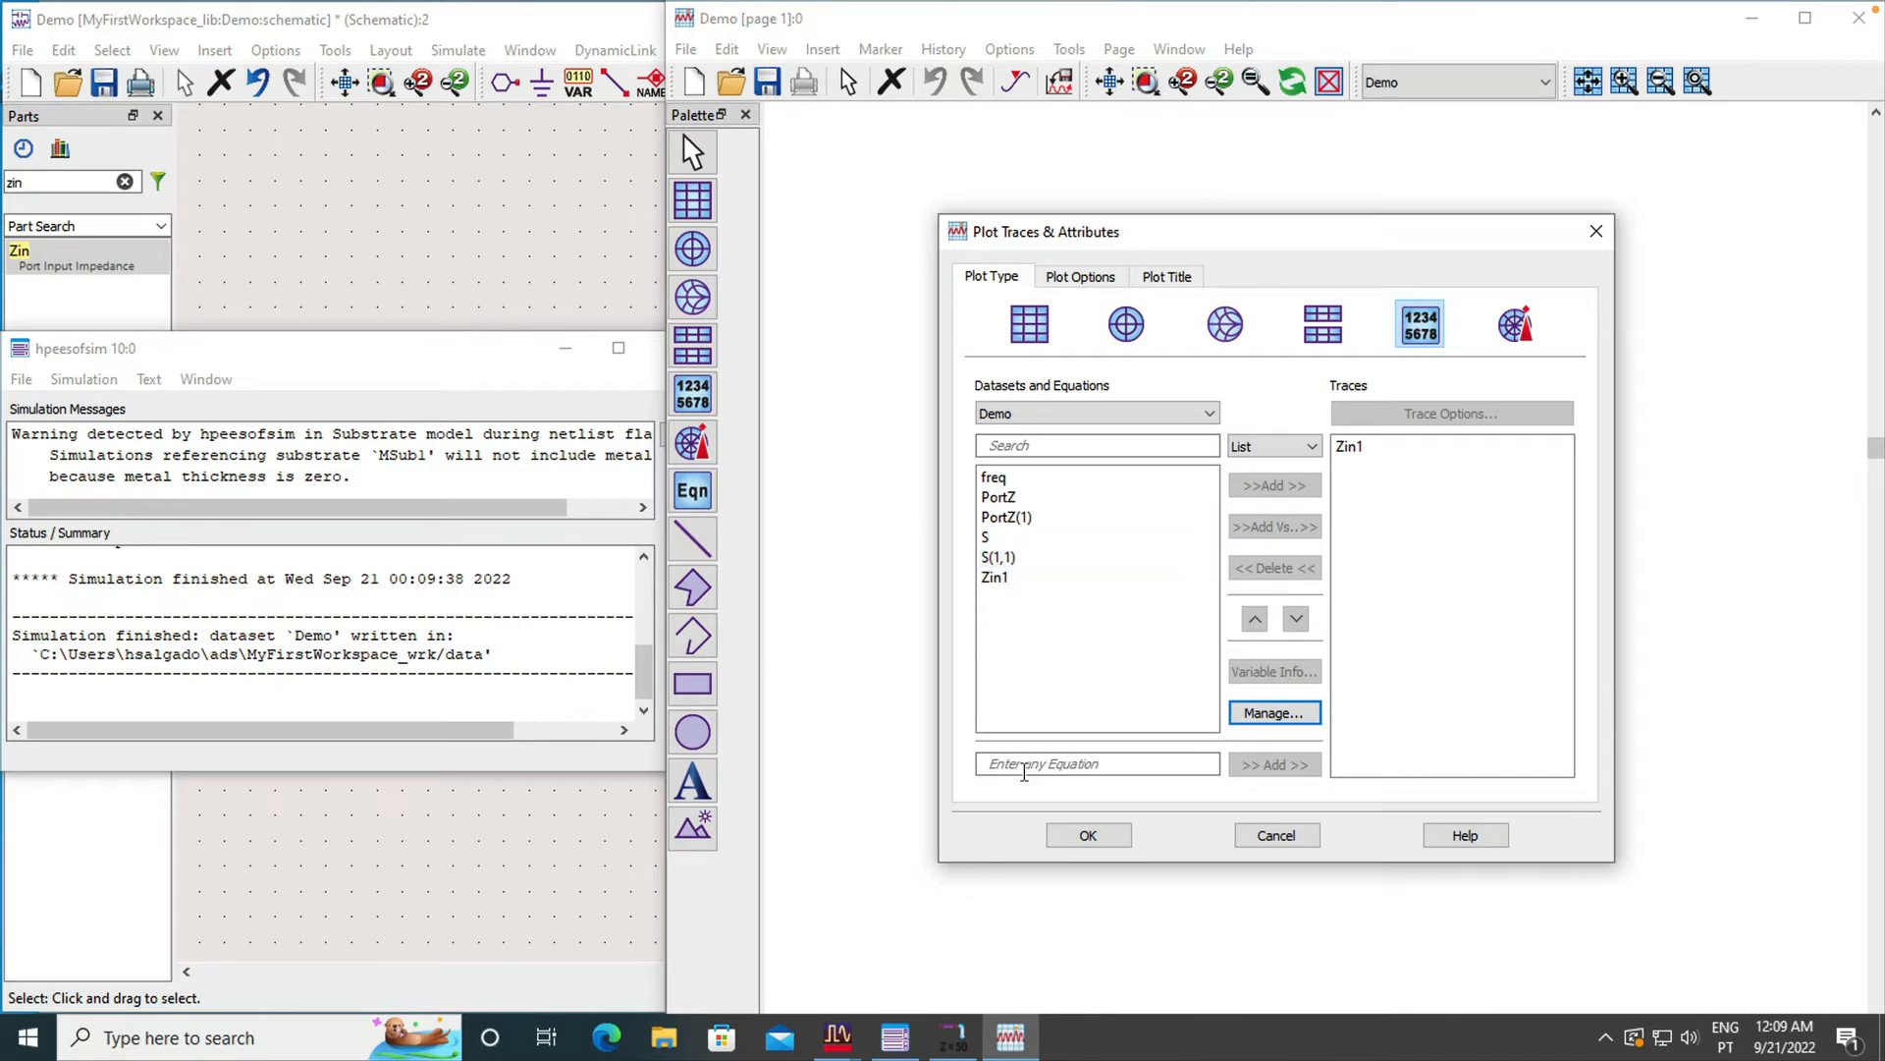
{"action": "left_click", "coordinate": [1026, 763]}
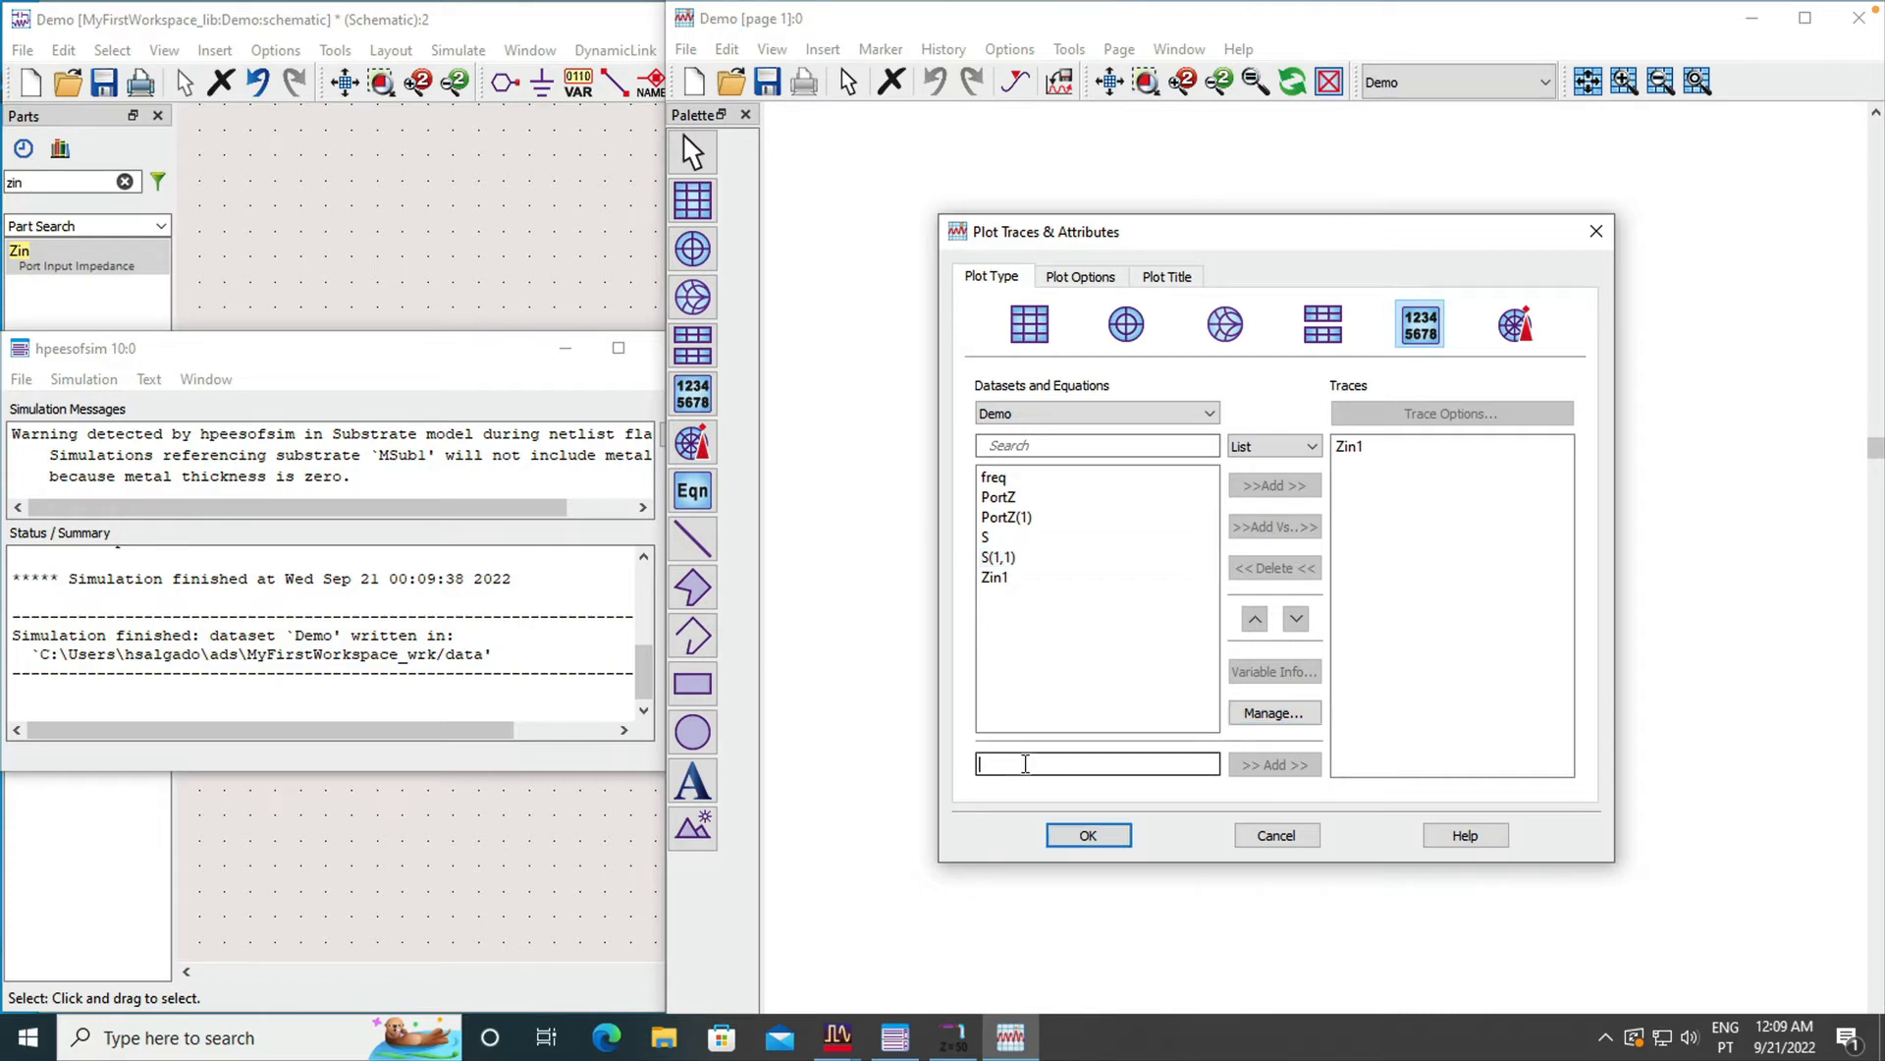
{"action": "left_click", "coordinate": [1022, 557]}
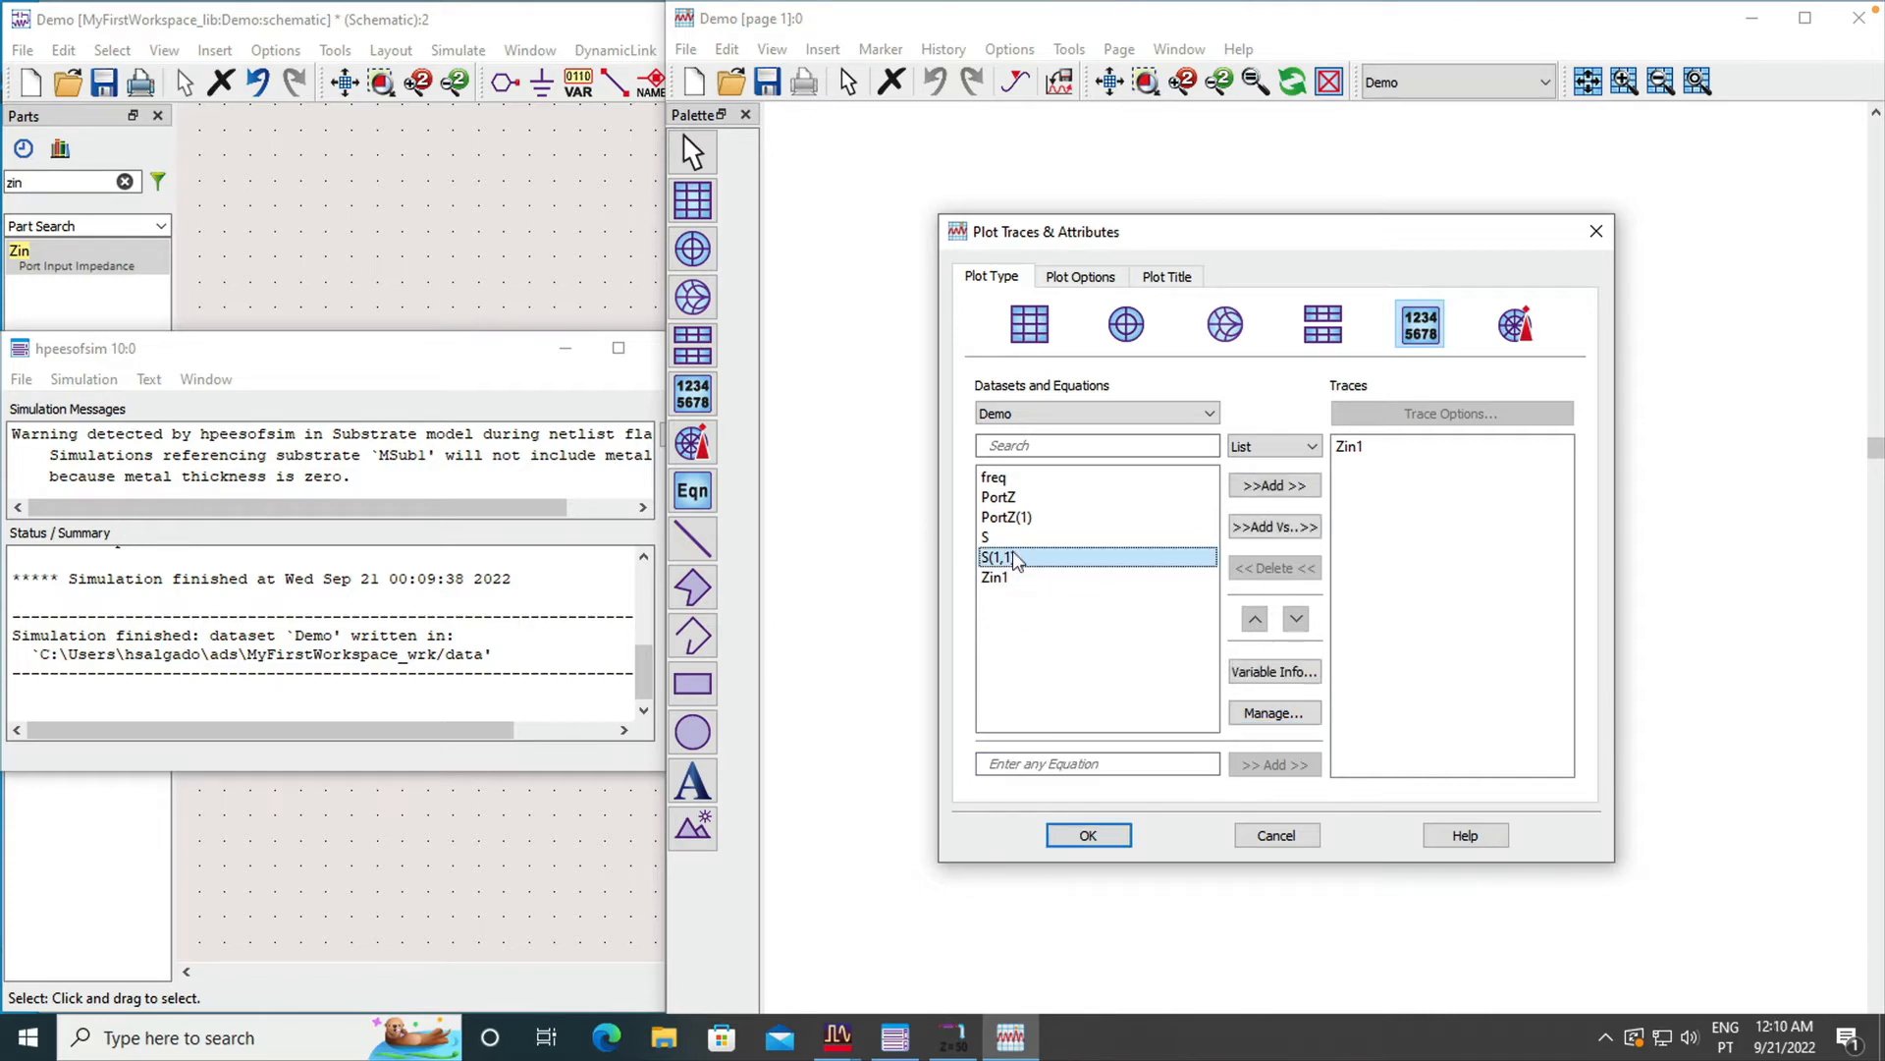
{"action": "left_click", "coordinate": [1267, 488]}
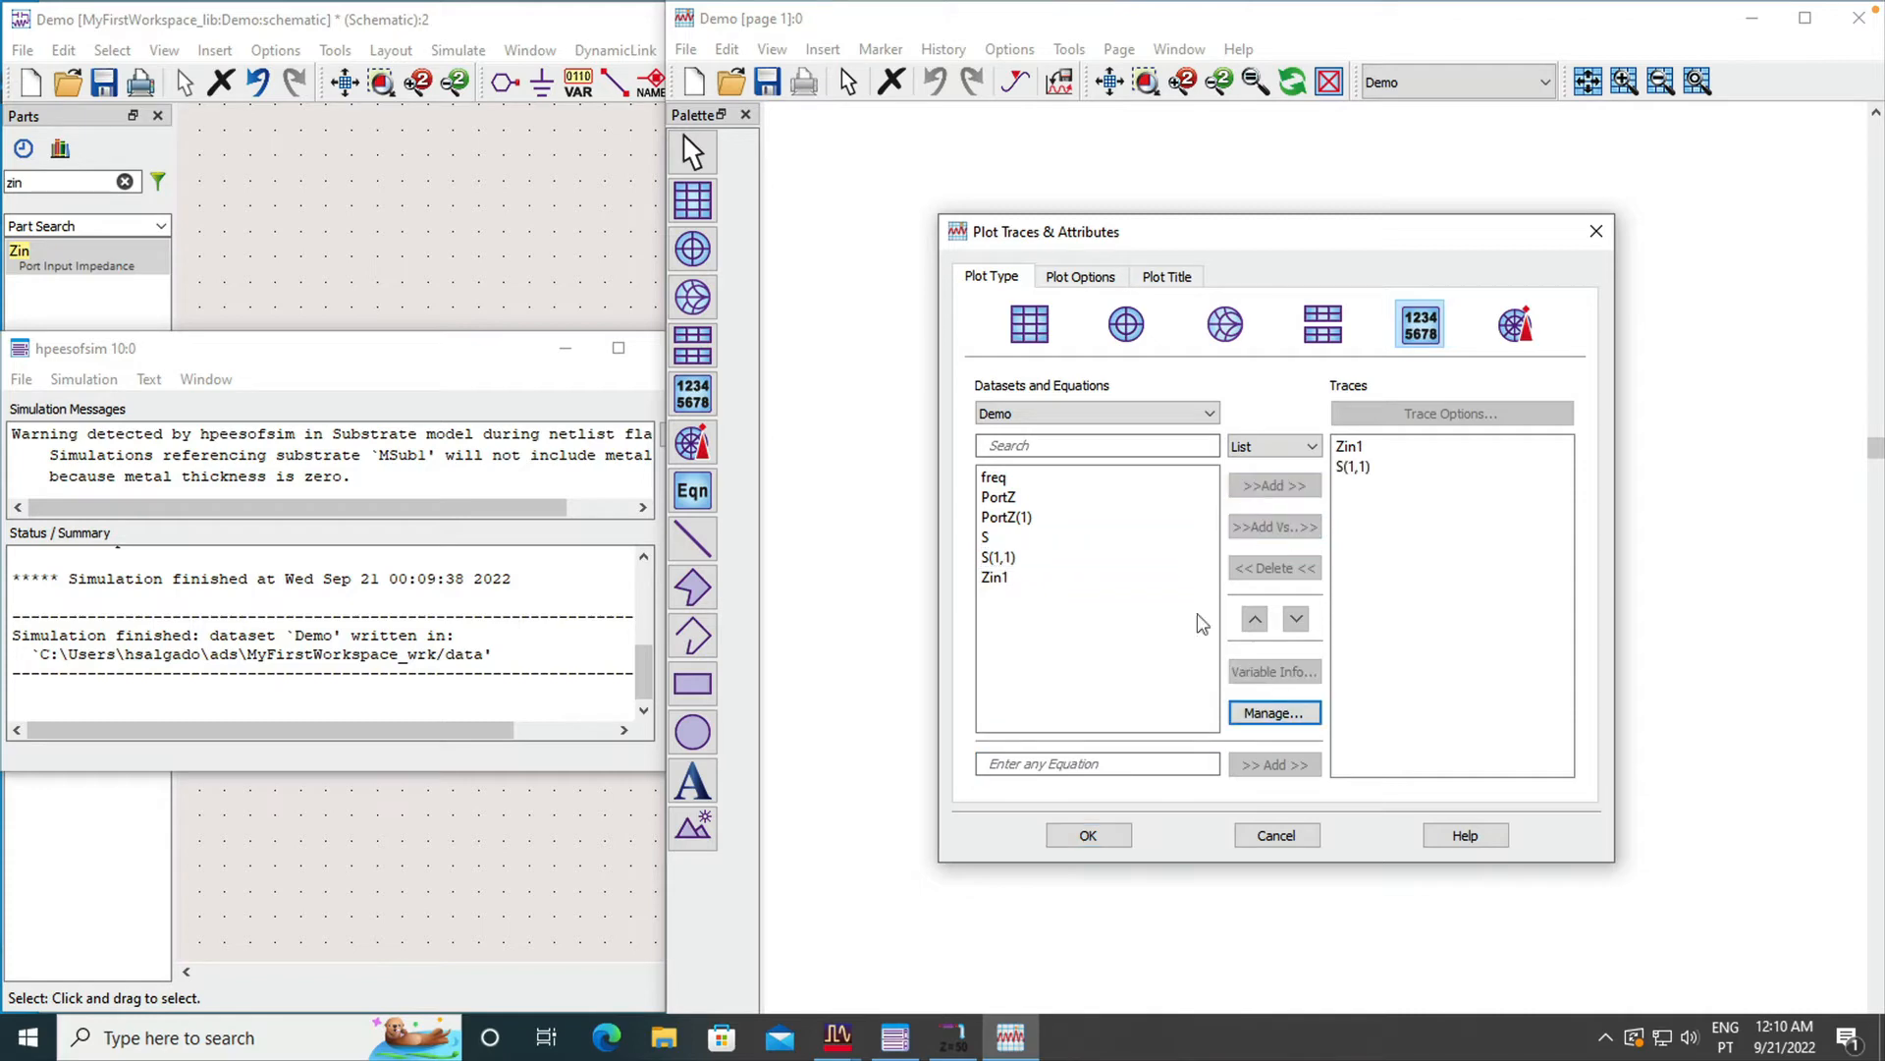
Step: Enter the equation abs(S(1,1)) in the list's trace settings and accept them
{"action": "left_click", "coordinate": [1078, 764]}
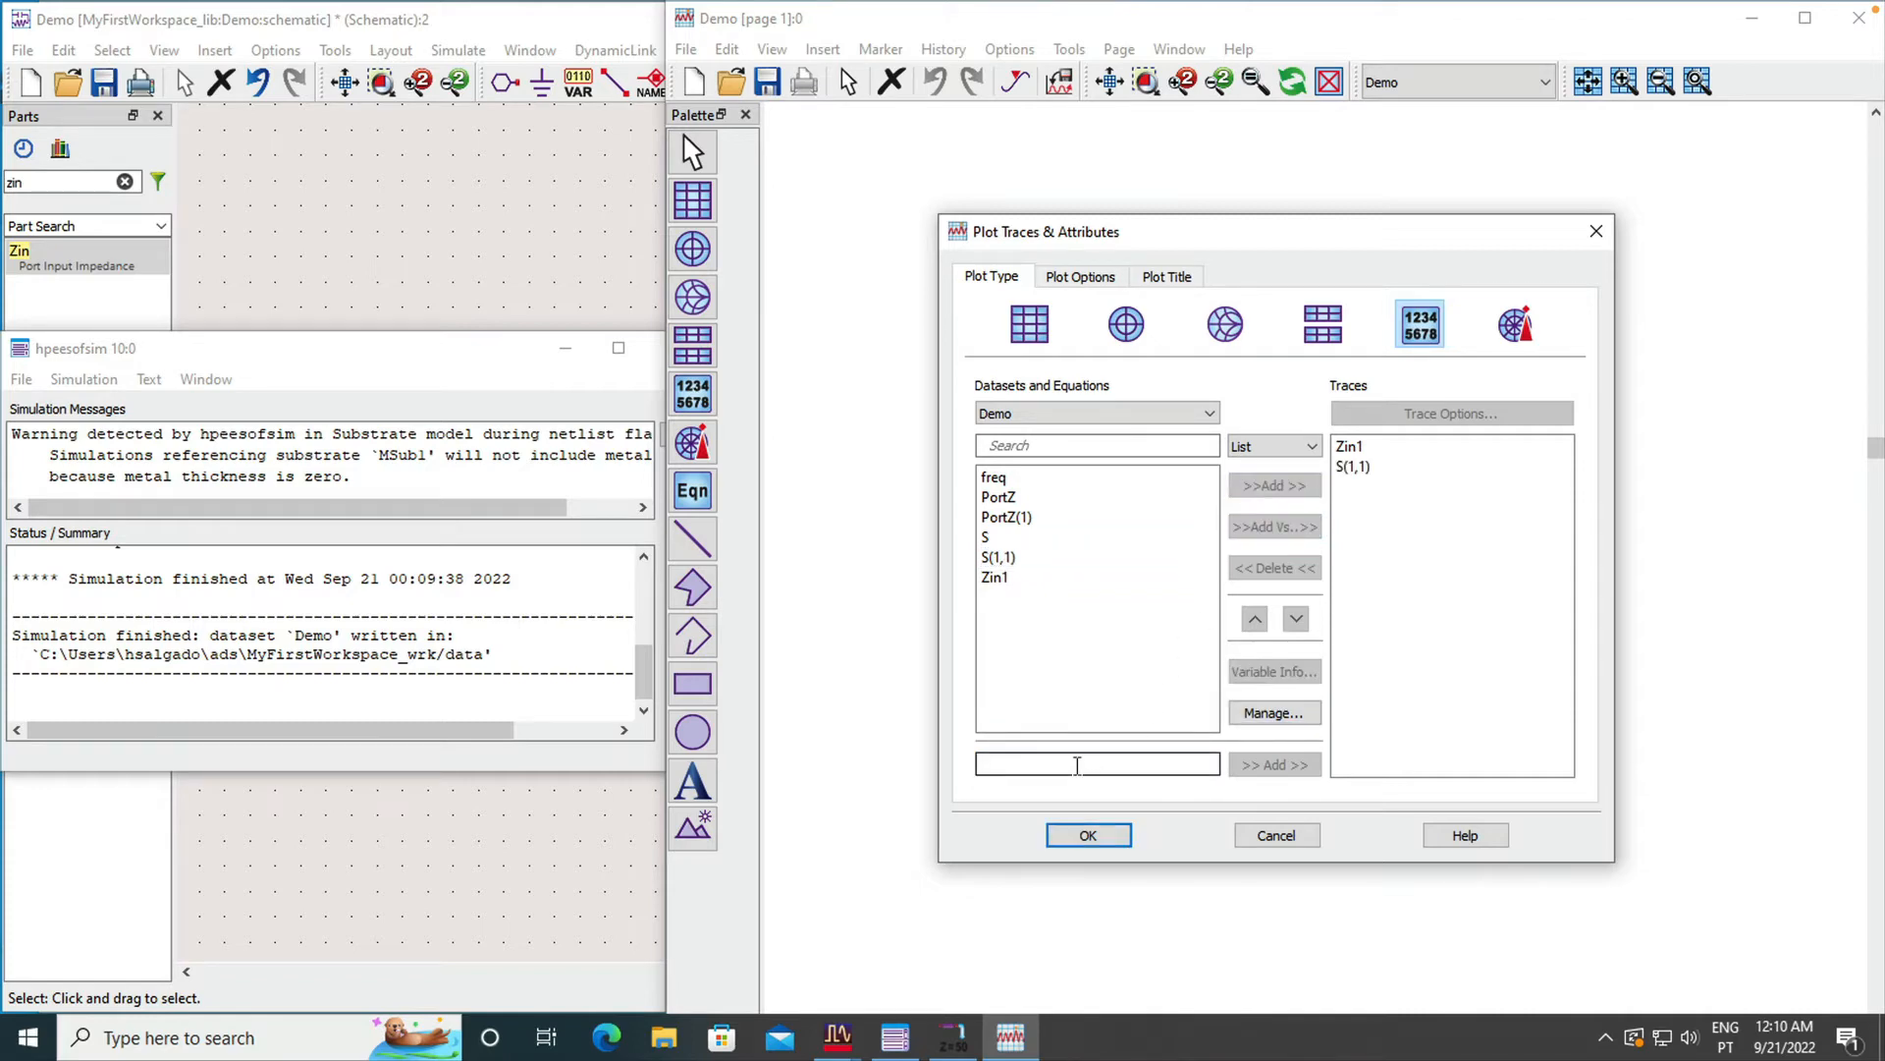
{"action": "type", "text": "abs(S(1,1"}
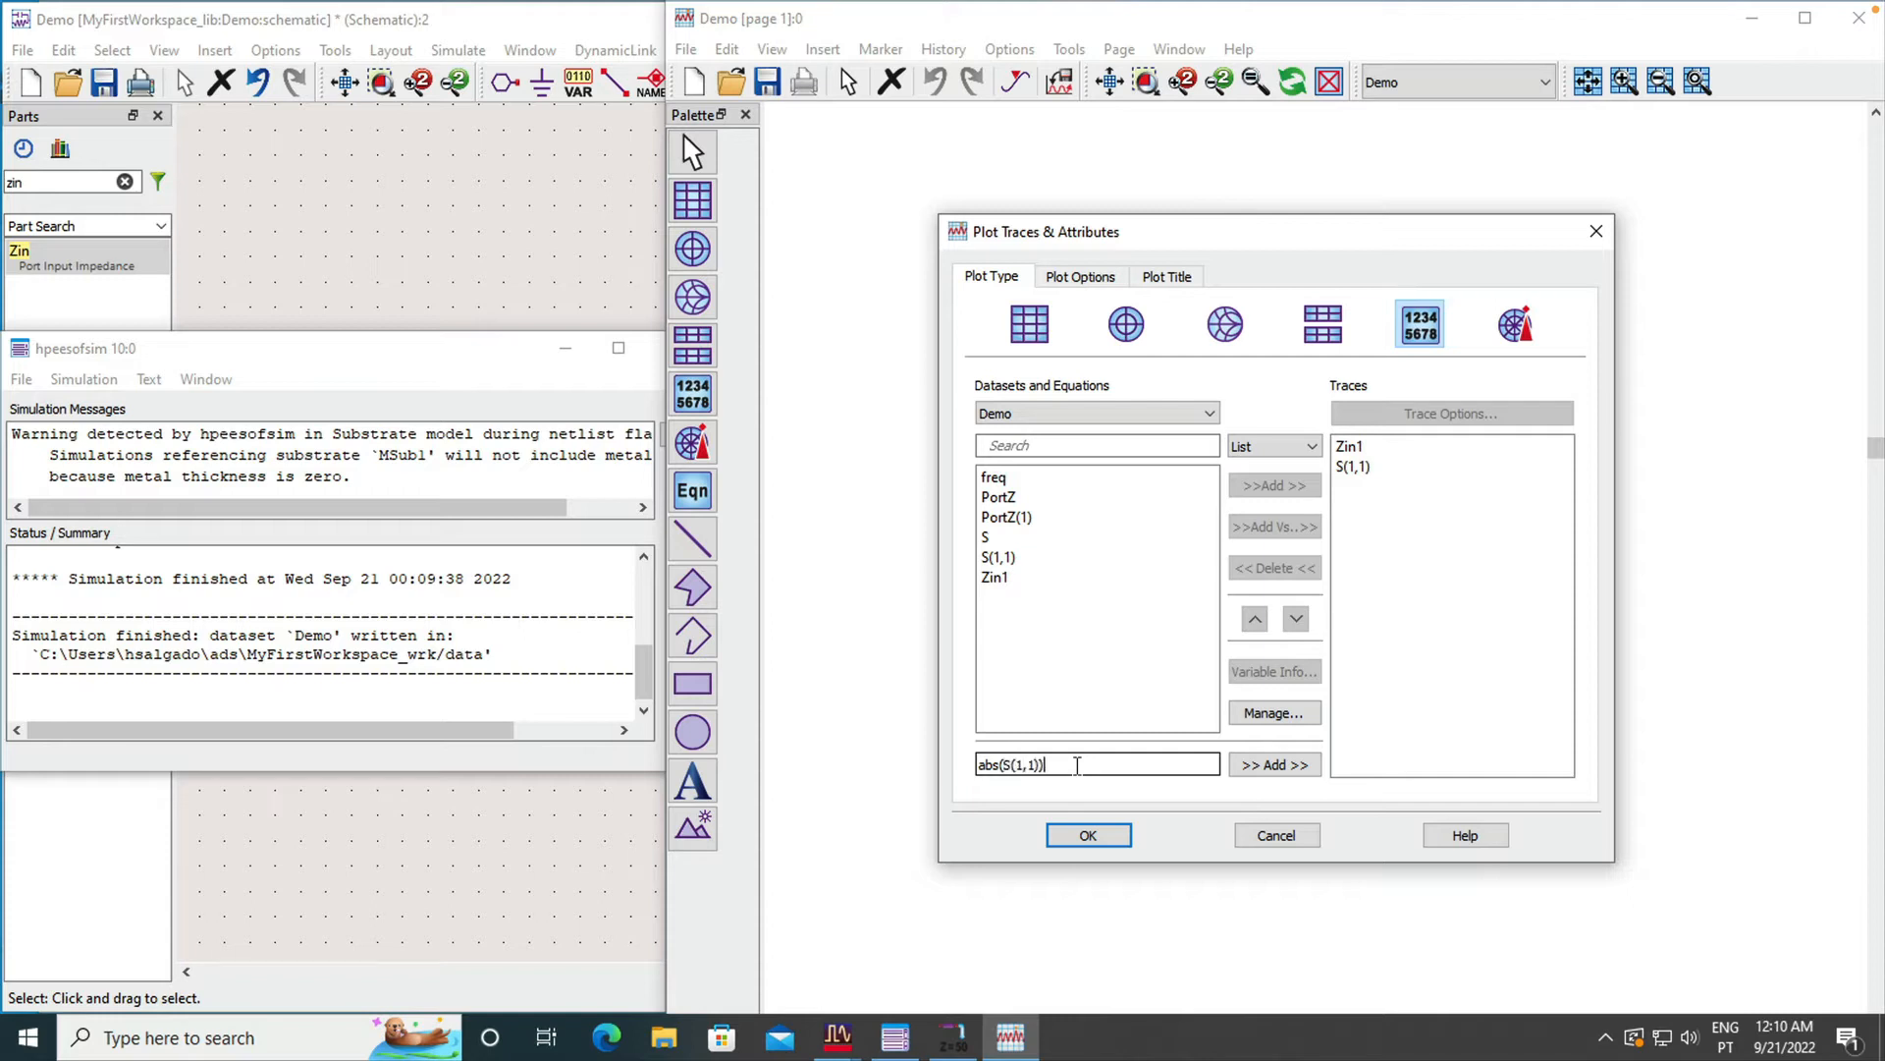
{"action": "left_click", "coordinate": [1087, 837]}
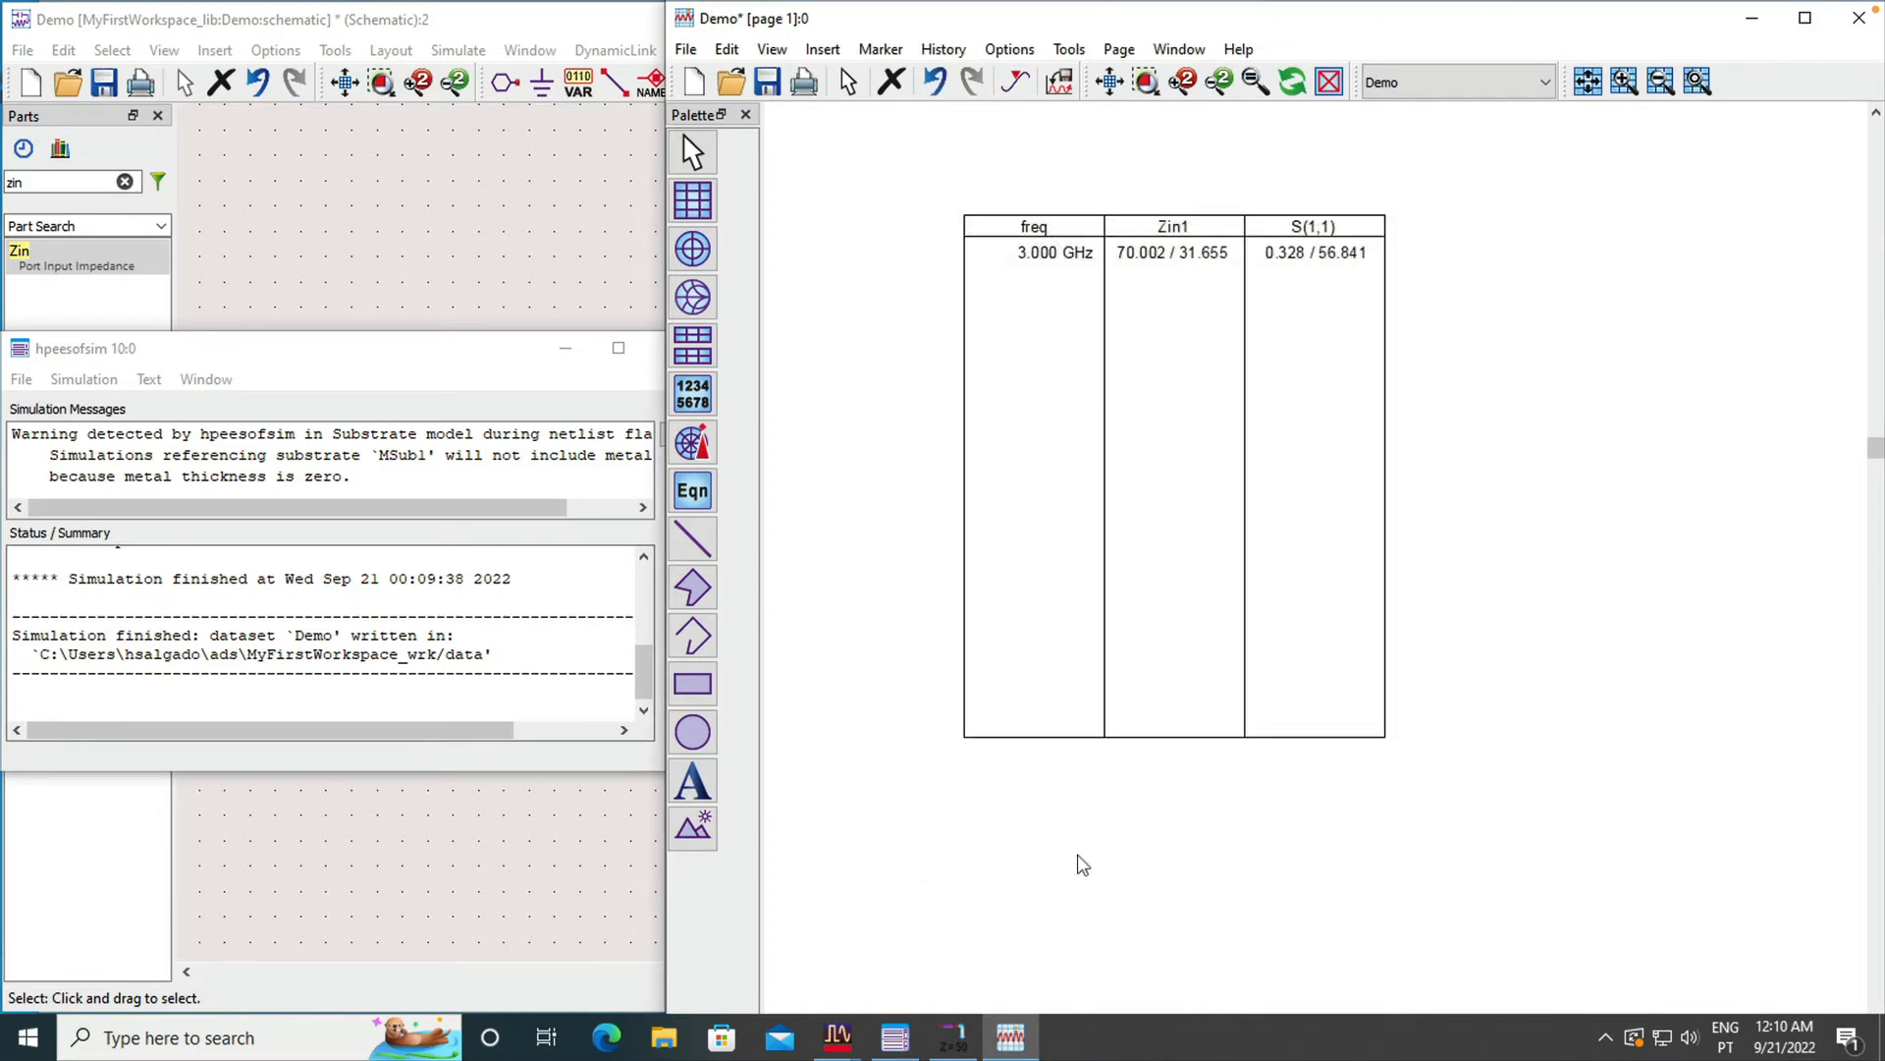
Step: Shrink the list table's height to fit its single data row and shift the table slightly left
{"action": "left_click", "coordinate": [1314, 719]}
{"action": "left_click_drag", "start_coordinate": [1379, 742], "coordinate": [1390, 330]}
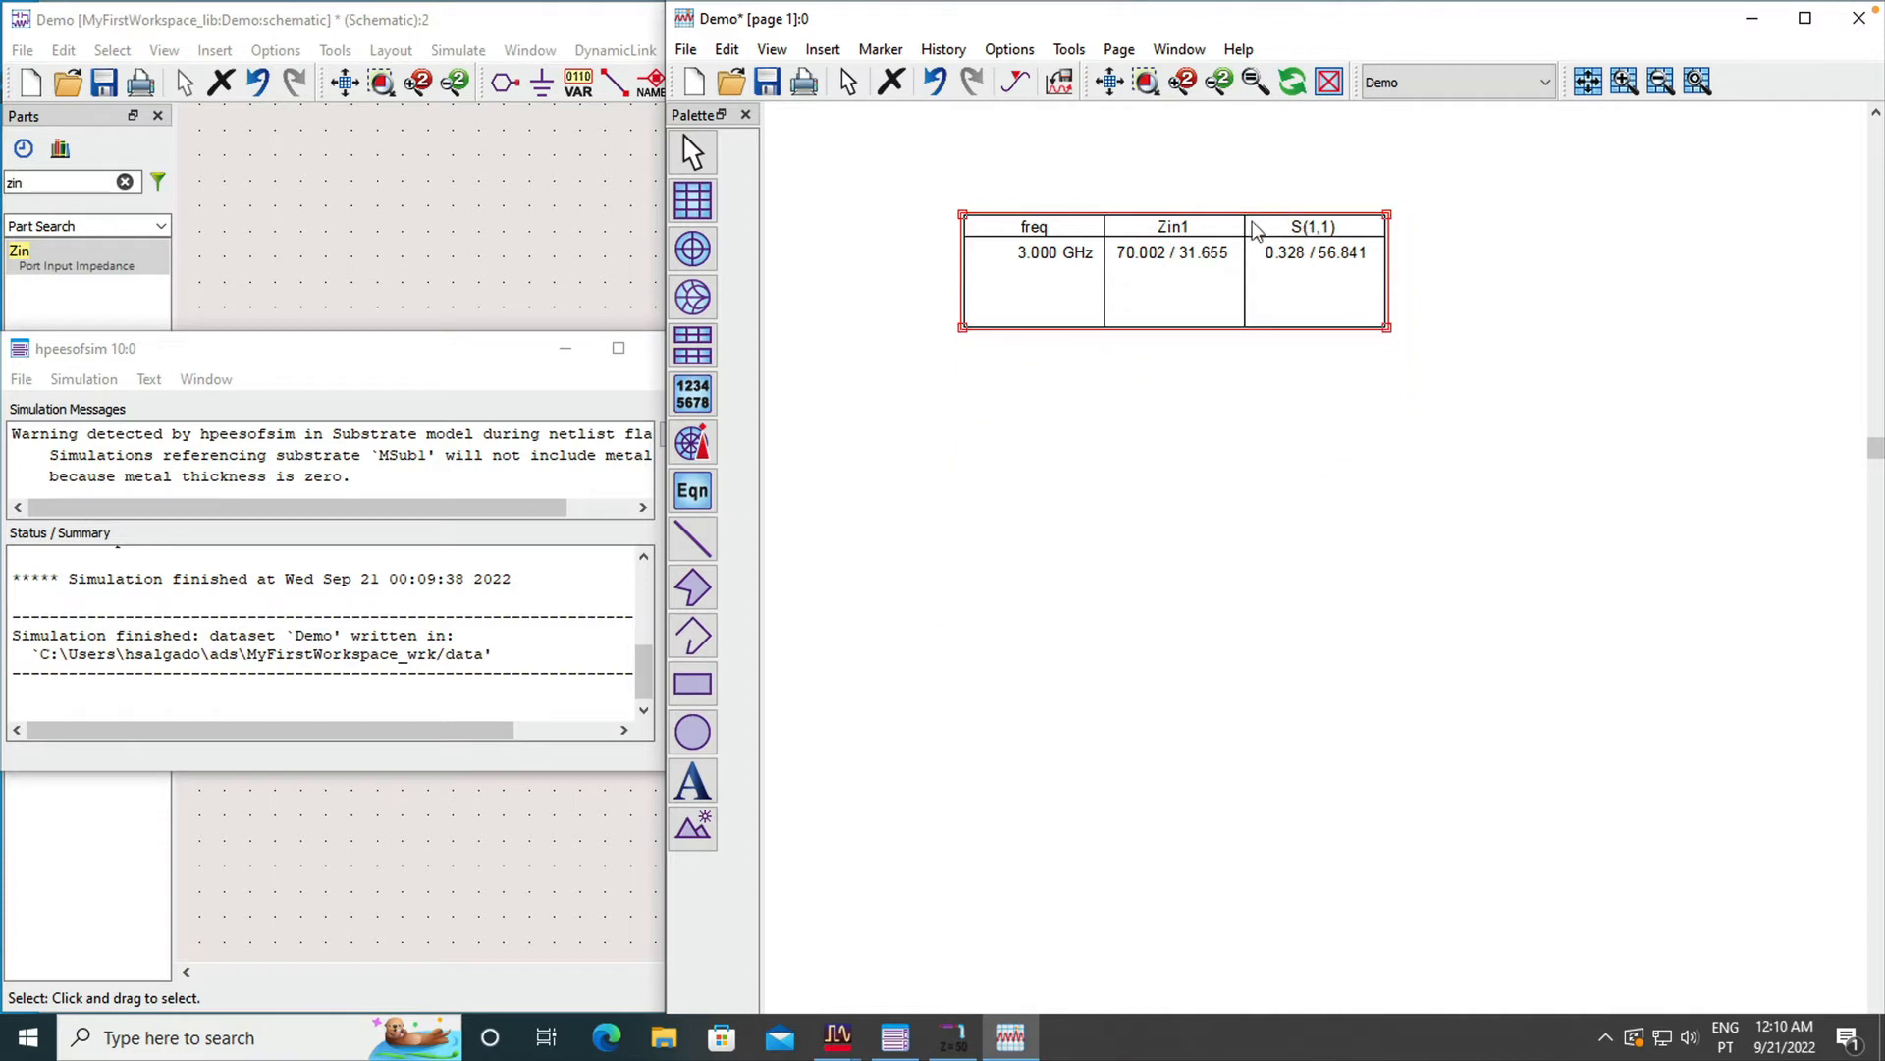
{"action": "left_click_drag", "start_coordinate": [1203, 233], "coordinate": [1114, 228]}
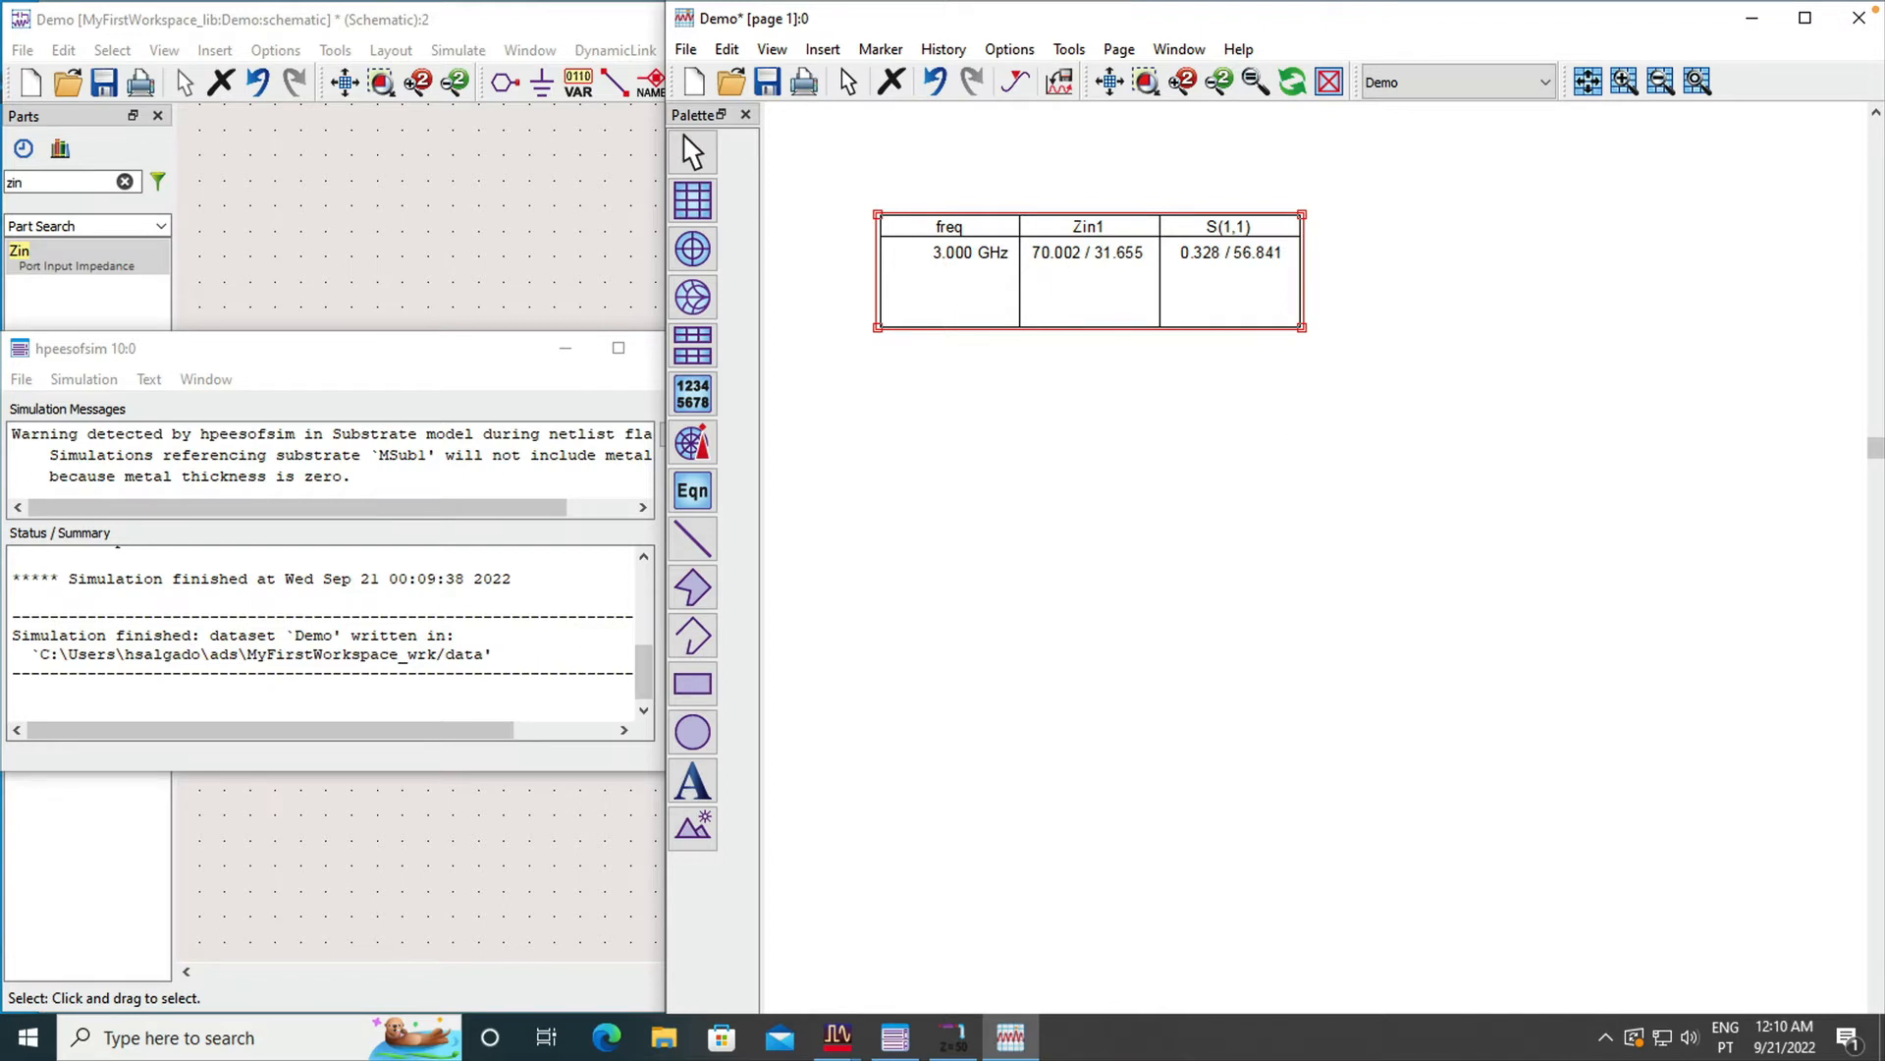
Step: Set the Zin1 trace's complex data format to Real/Imaginary and widen the list table so its full complex values fit
{"action": "double_click", "coordinate": [1114, 238]}
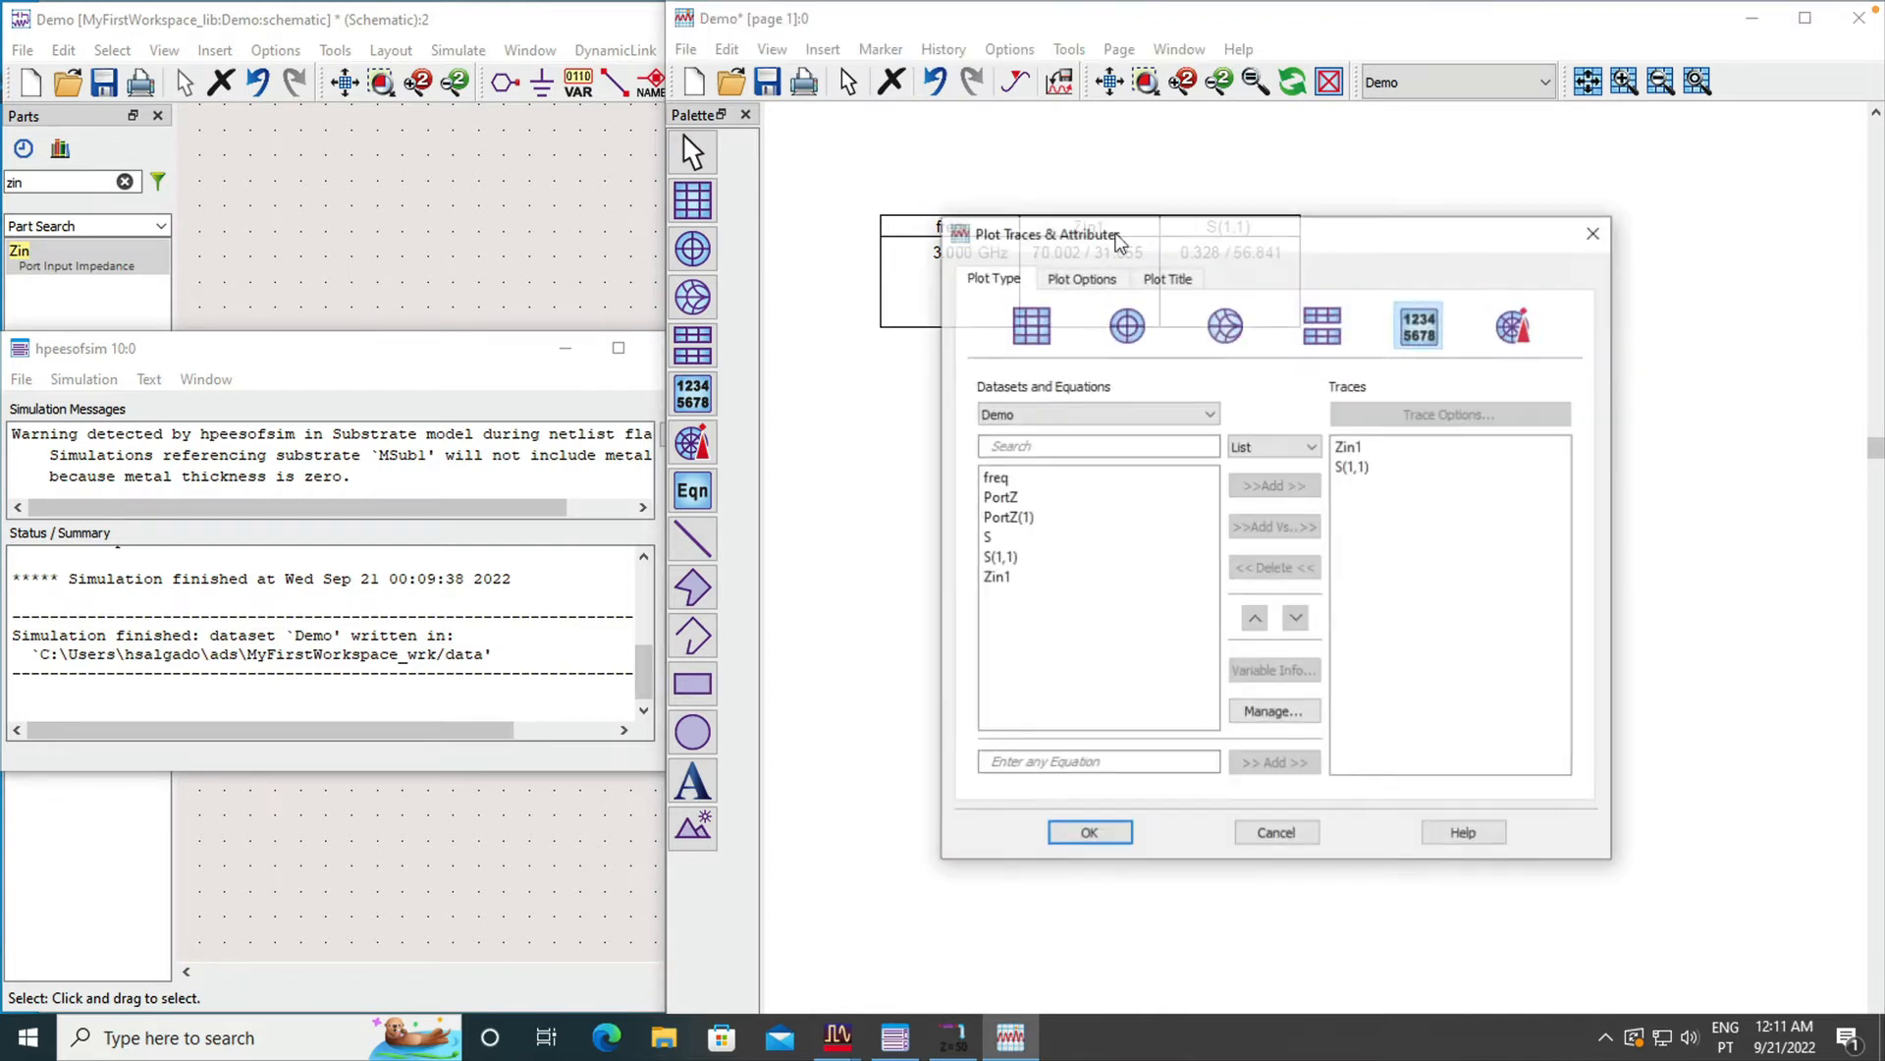
{"action": "left_click", "coordinate": [1371, 453]}
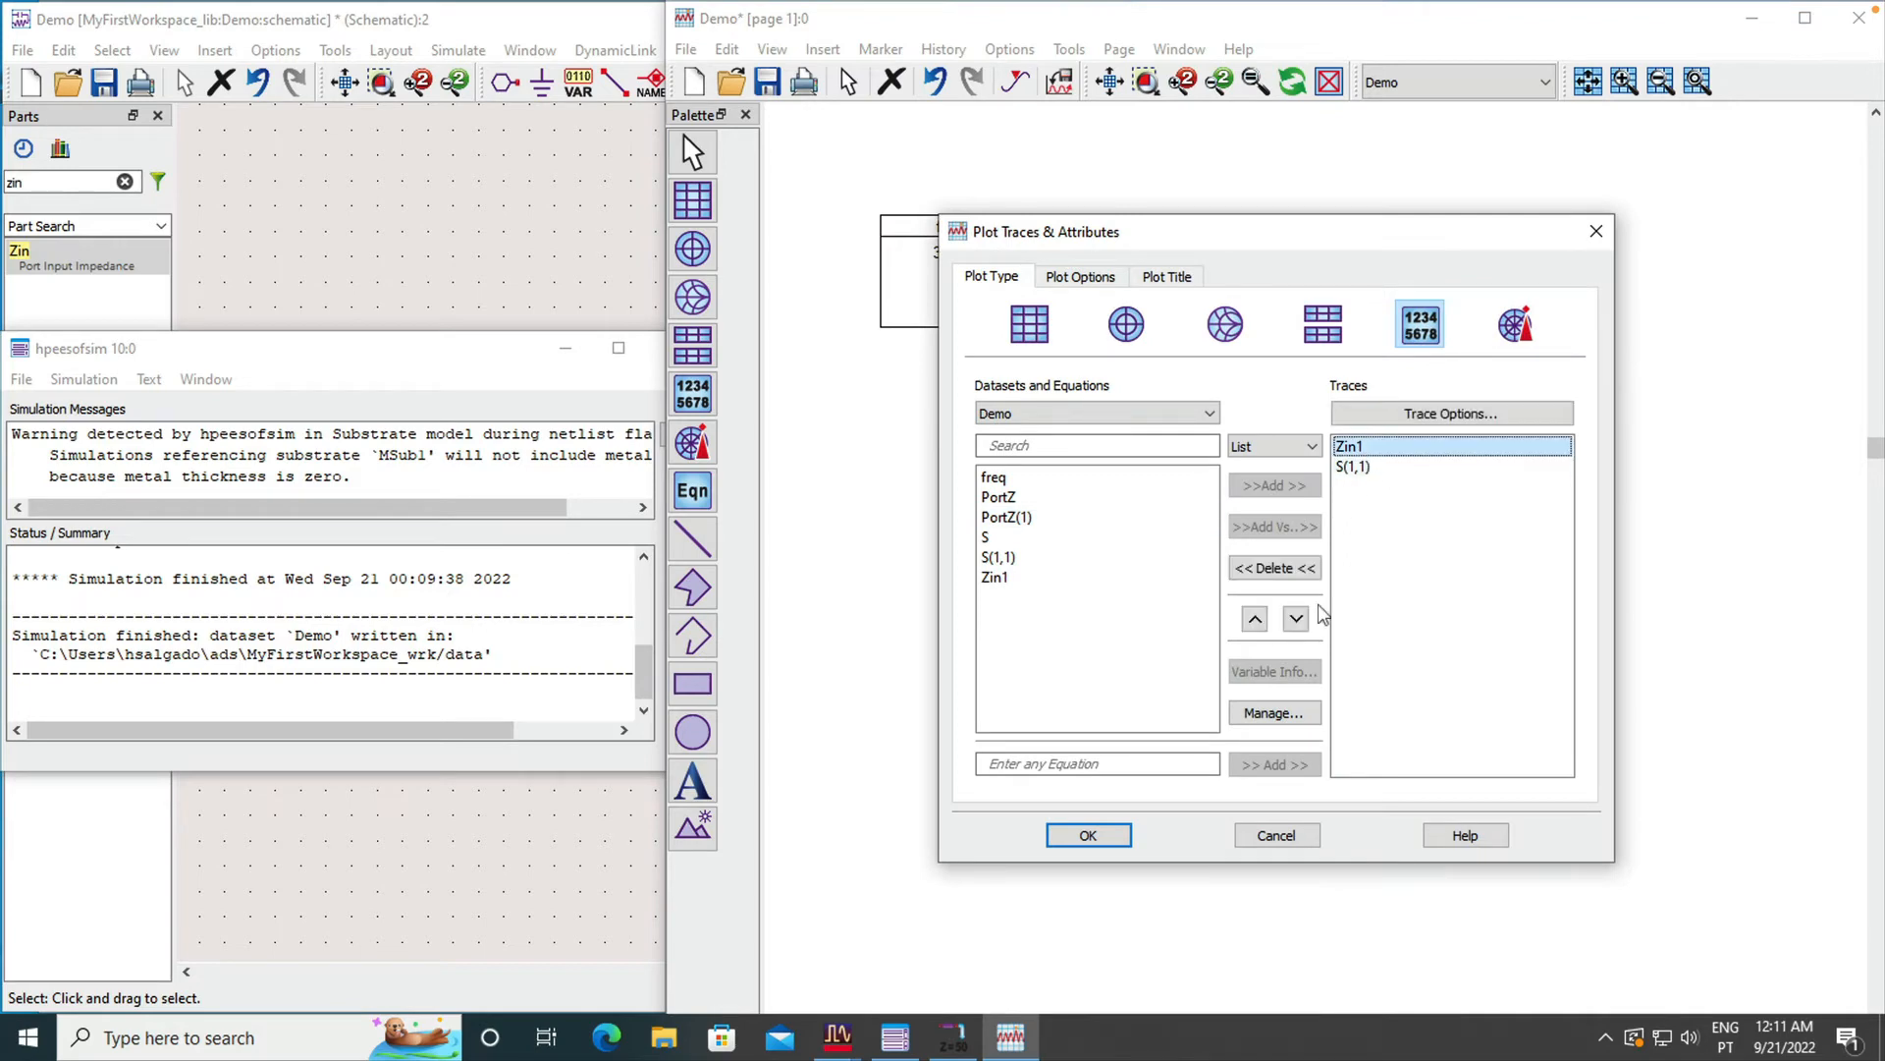
{"action": "left_click", "coordinate": [1292, 714]}
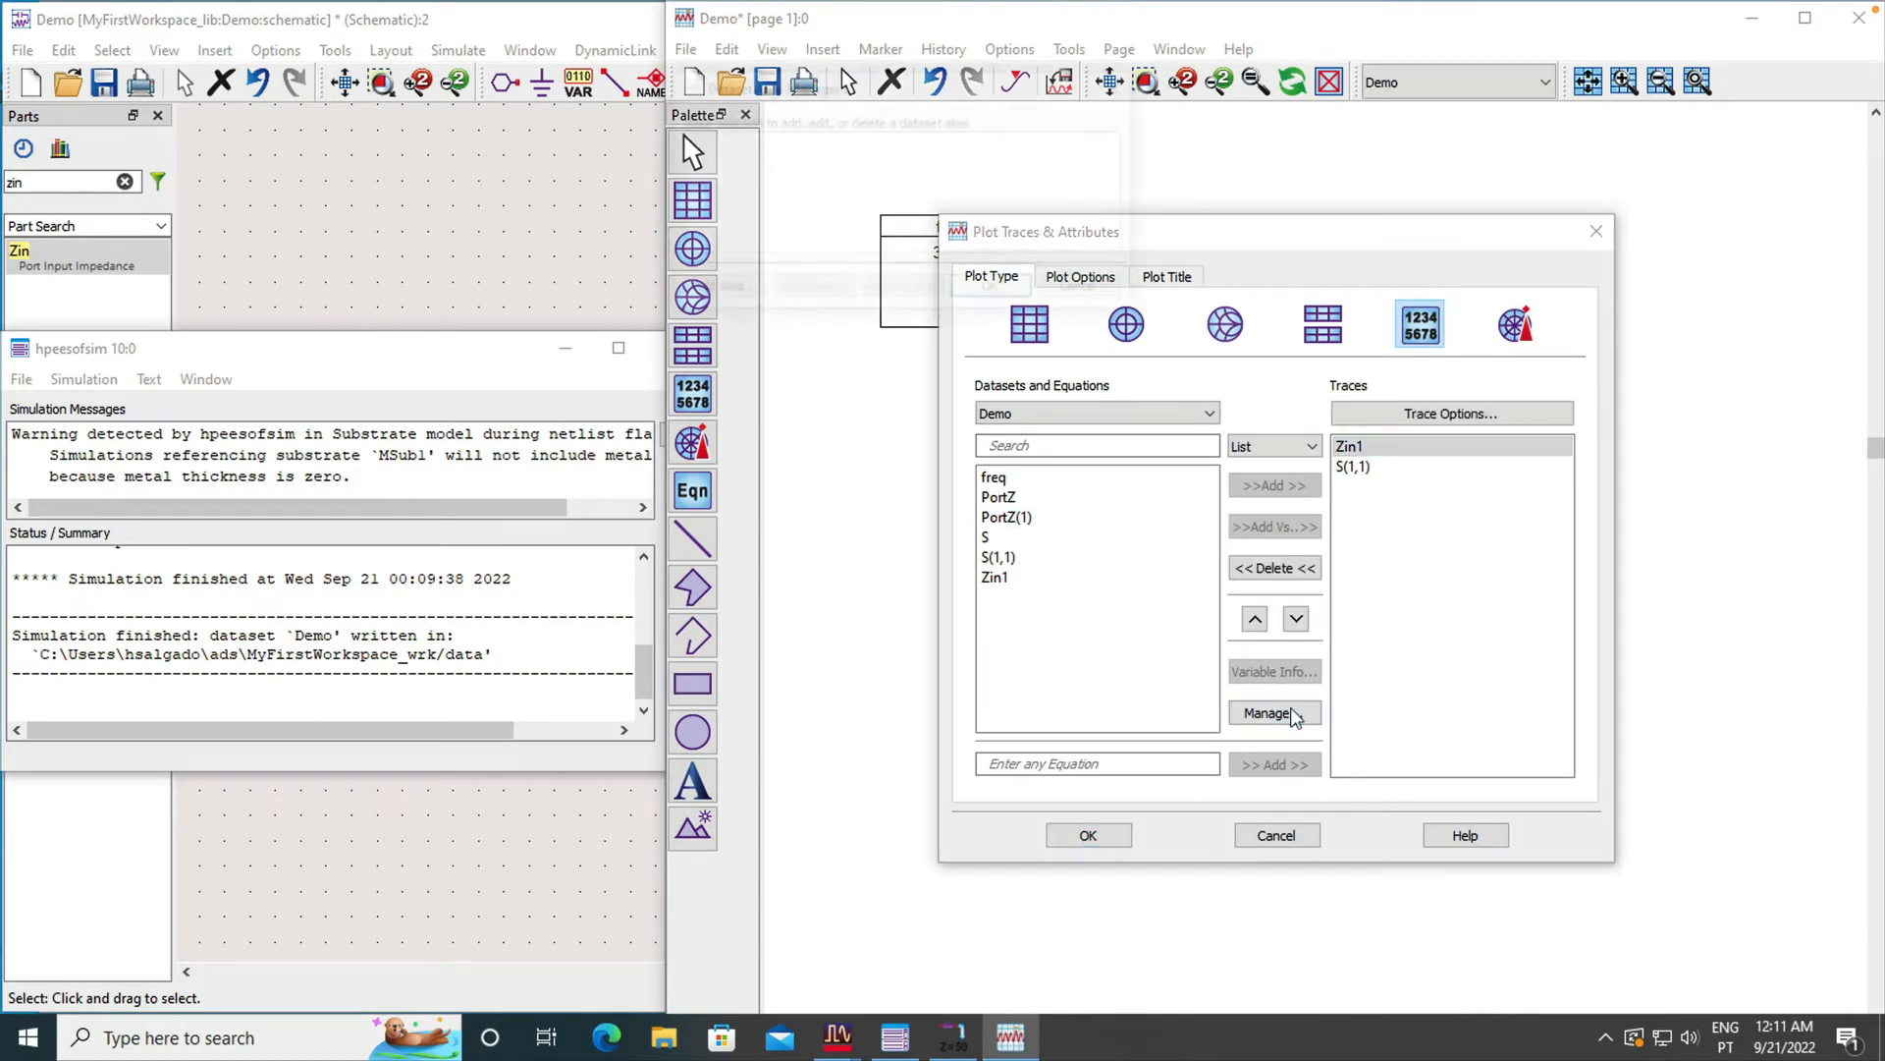
{"action": "left_click", "coordinate": [1026, 291]}
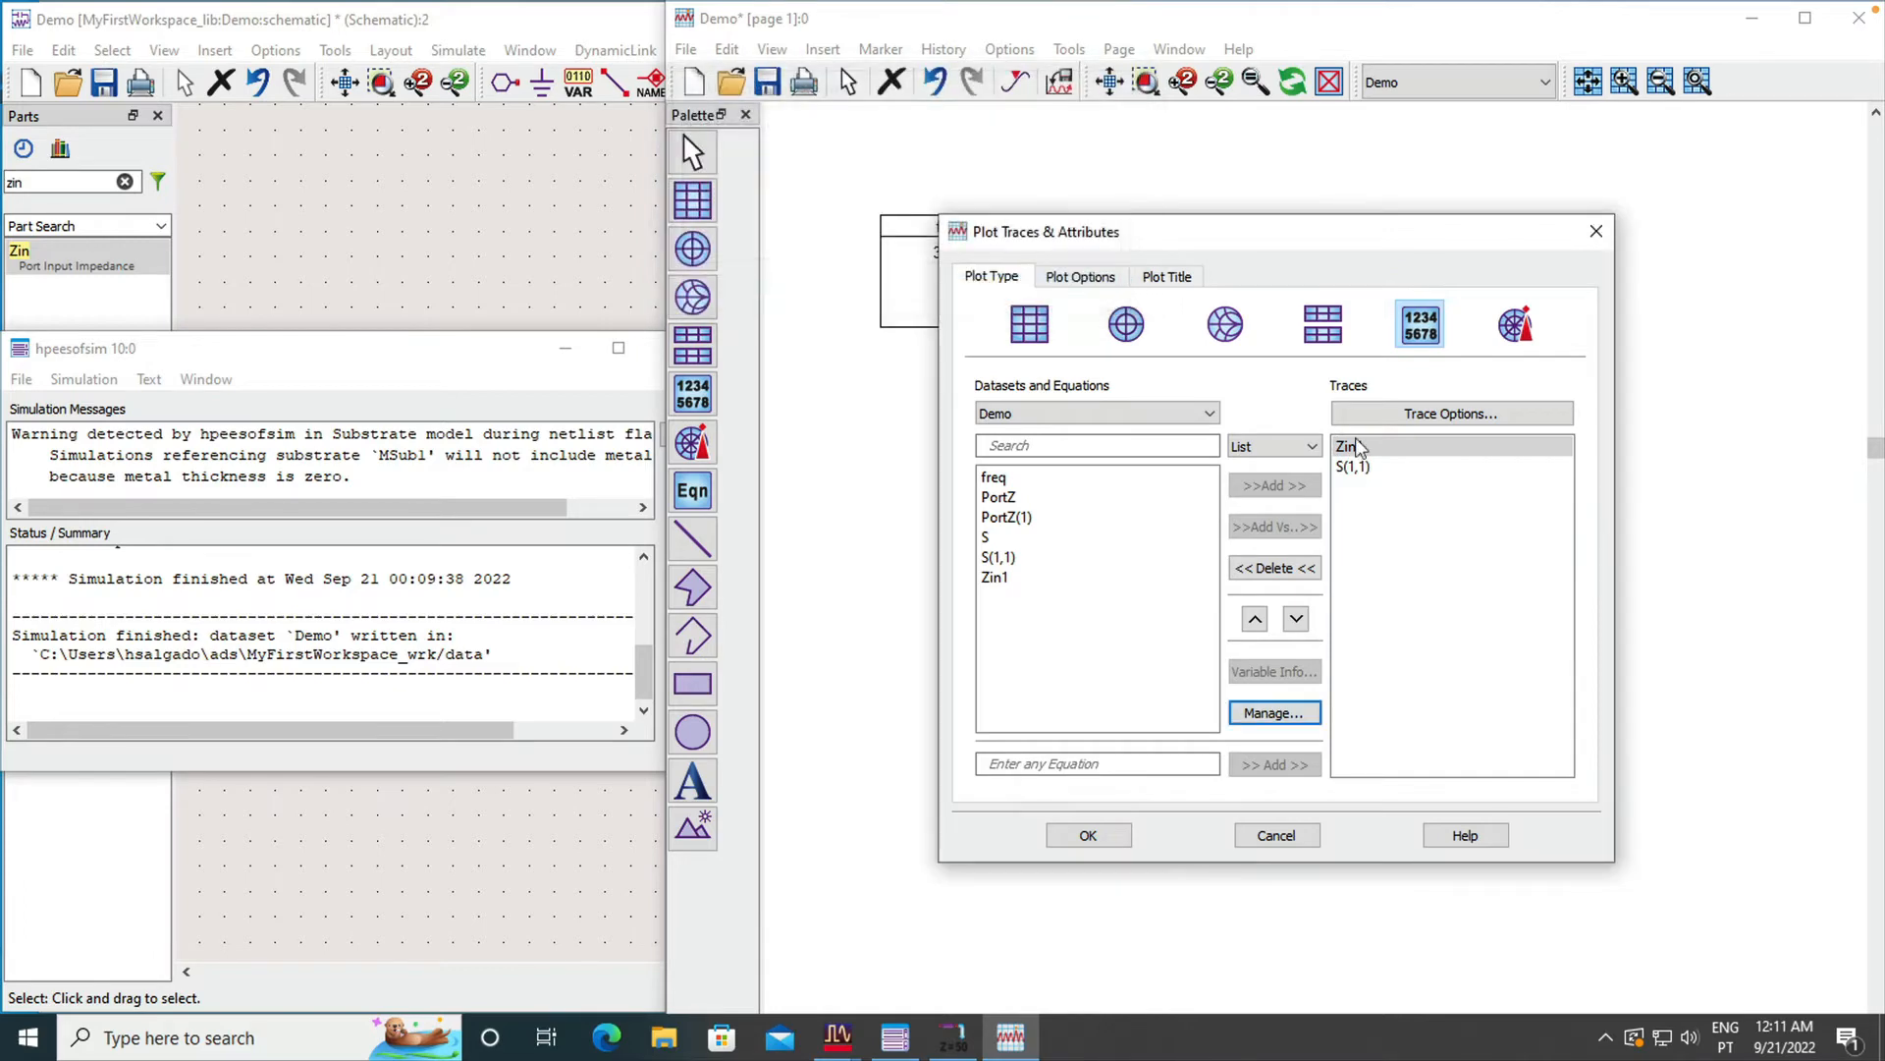
{"action": "double_click", "coordinate": [1379, 447]}
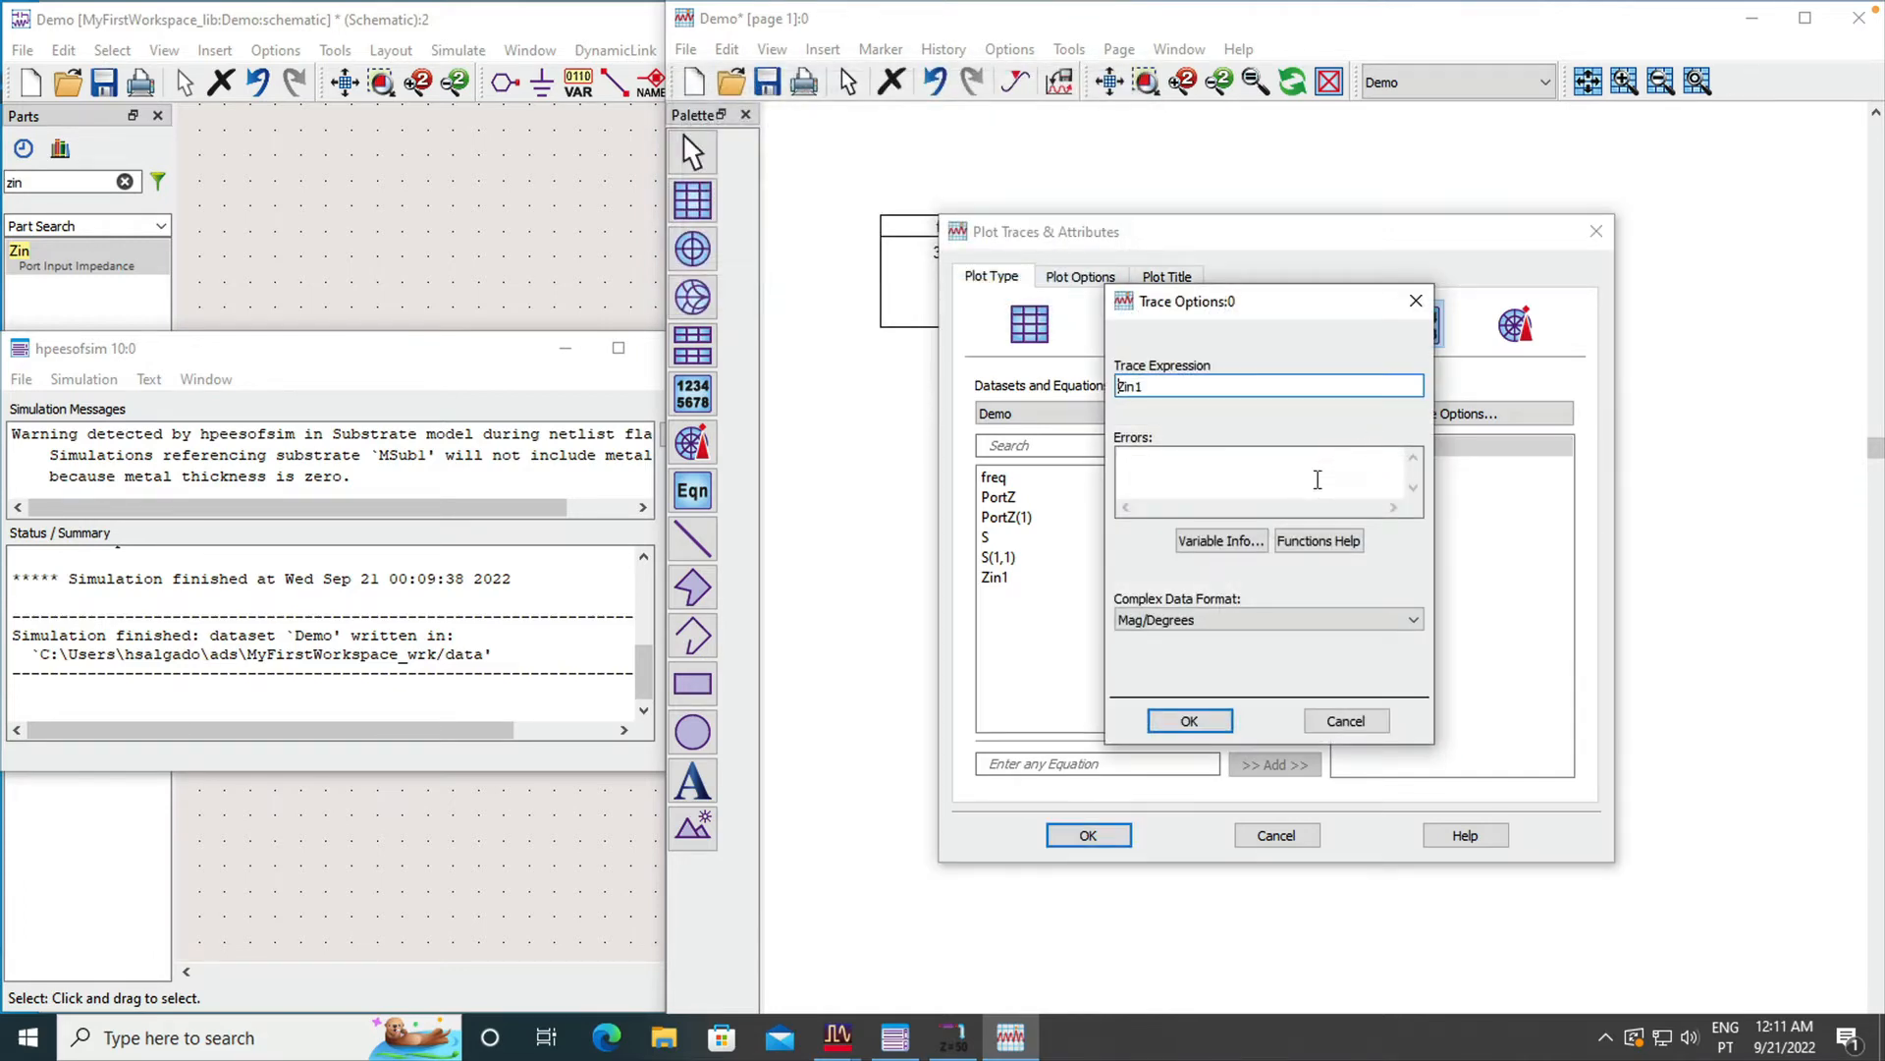
{"action": "left_click", "coordinate": [1415, 621]}
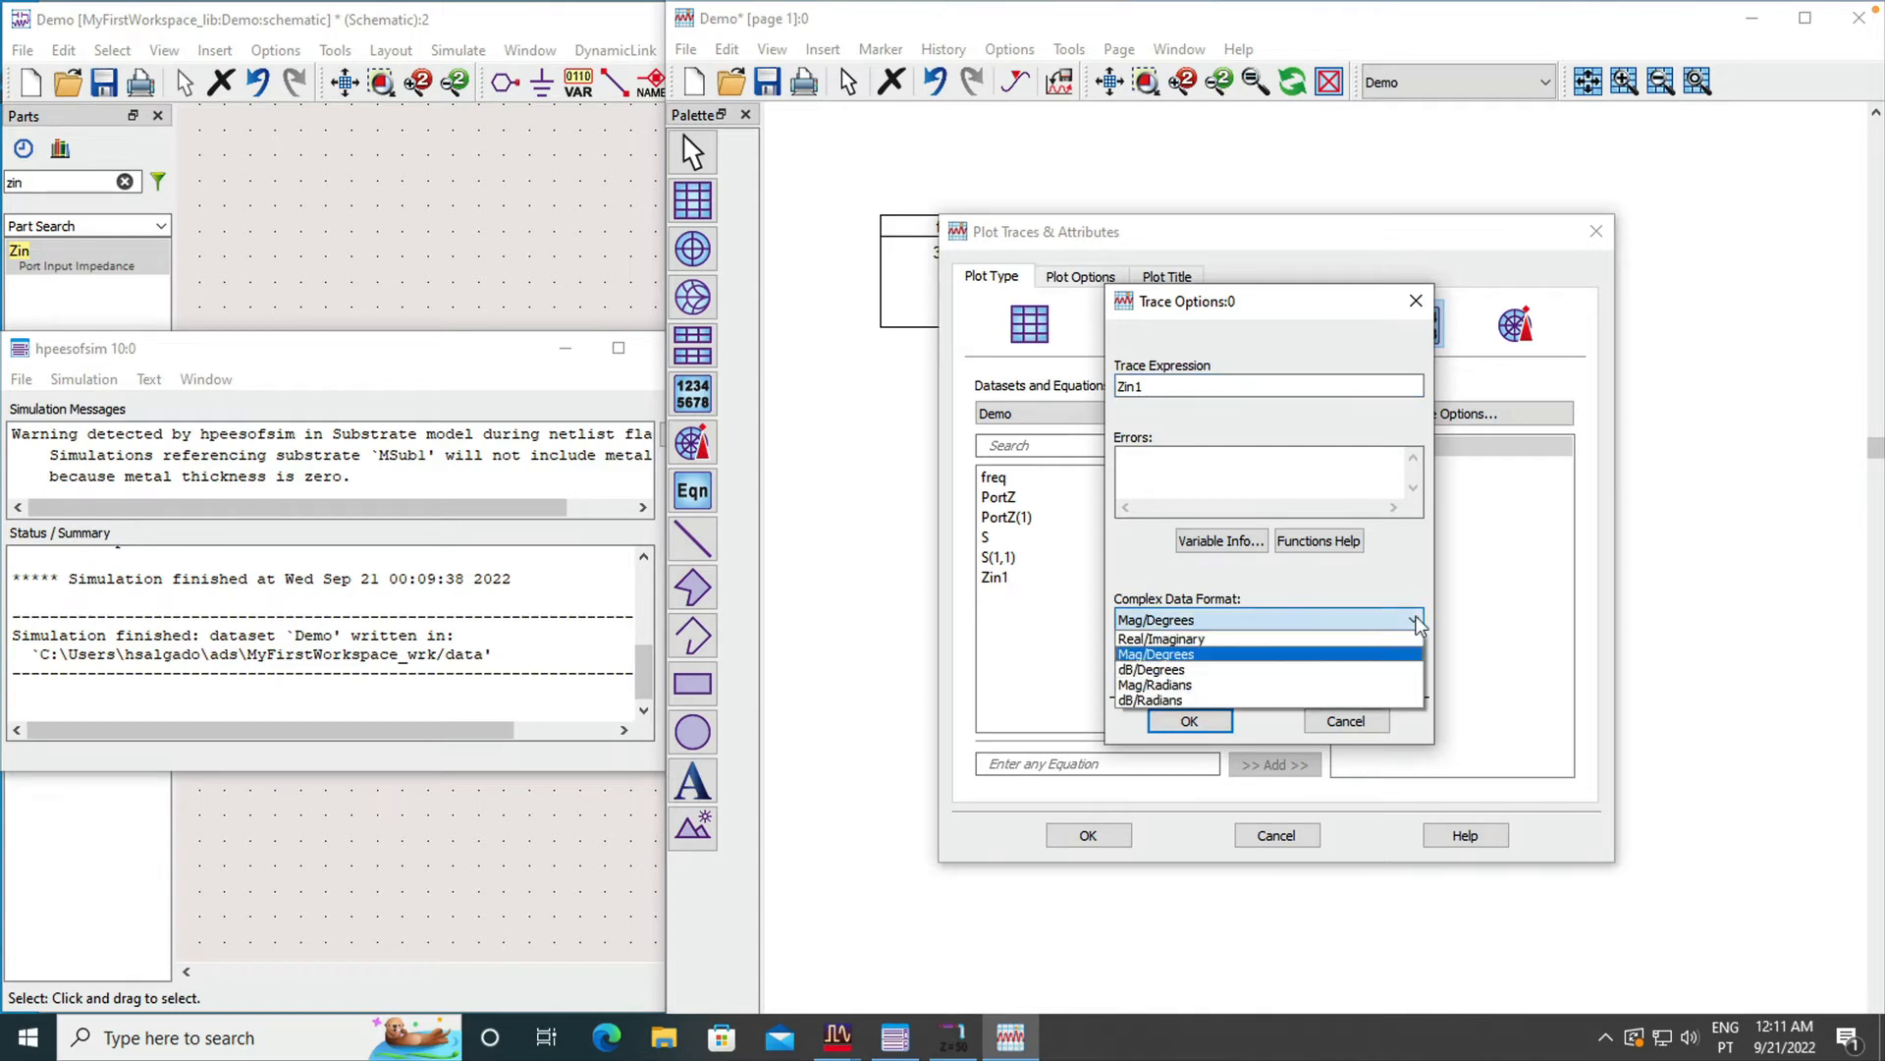
{"action": "left_click", "coordinate": [1264, 640]}
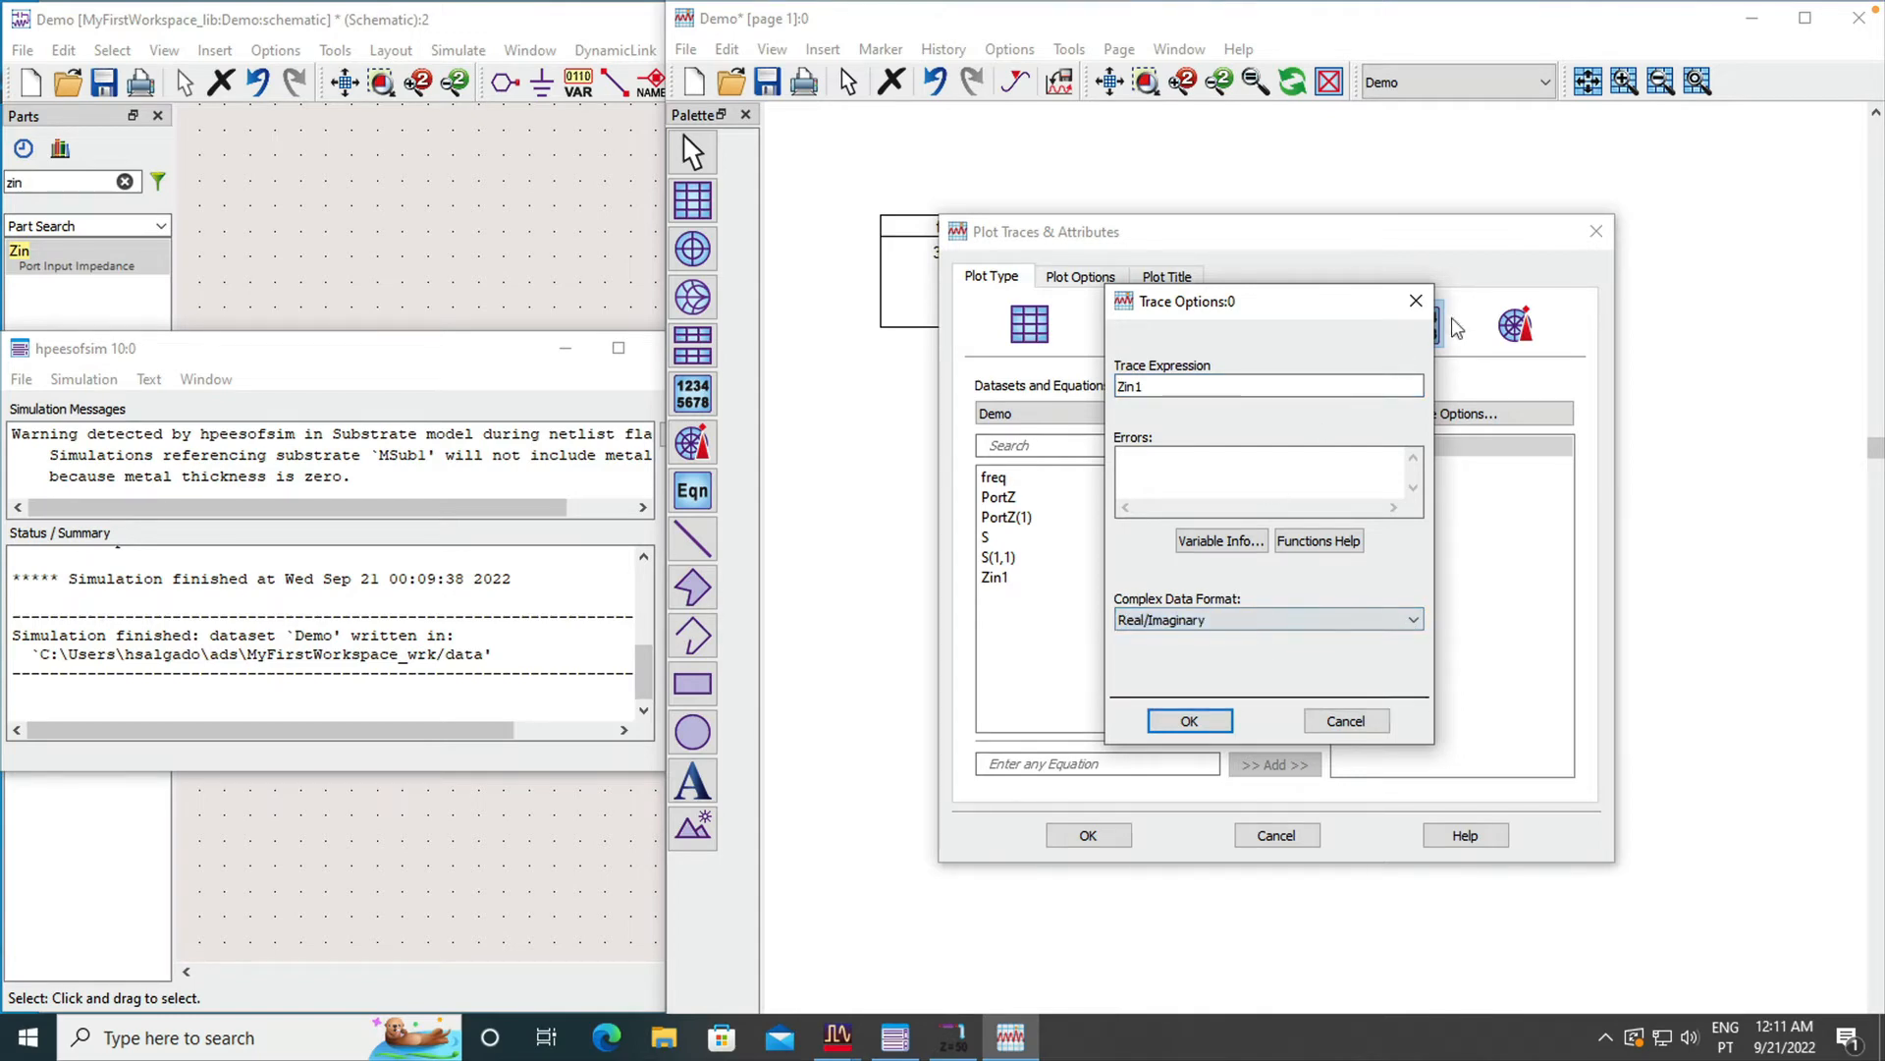
{"action": "left_click", "coordinate": [1189, 721]}
{"action": "left_click", "coordinate": [1088, 835]}
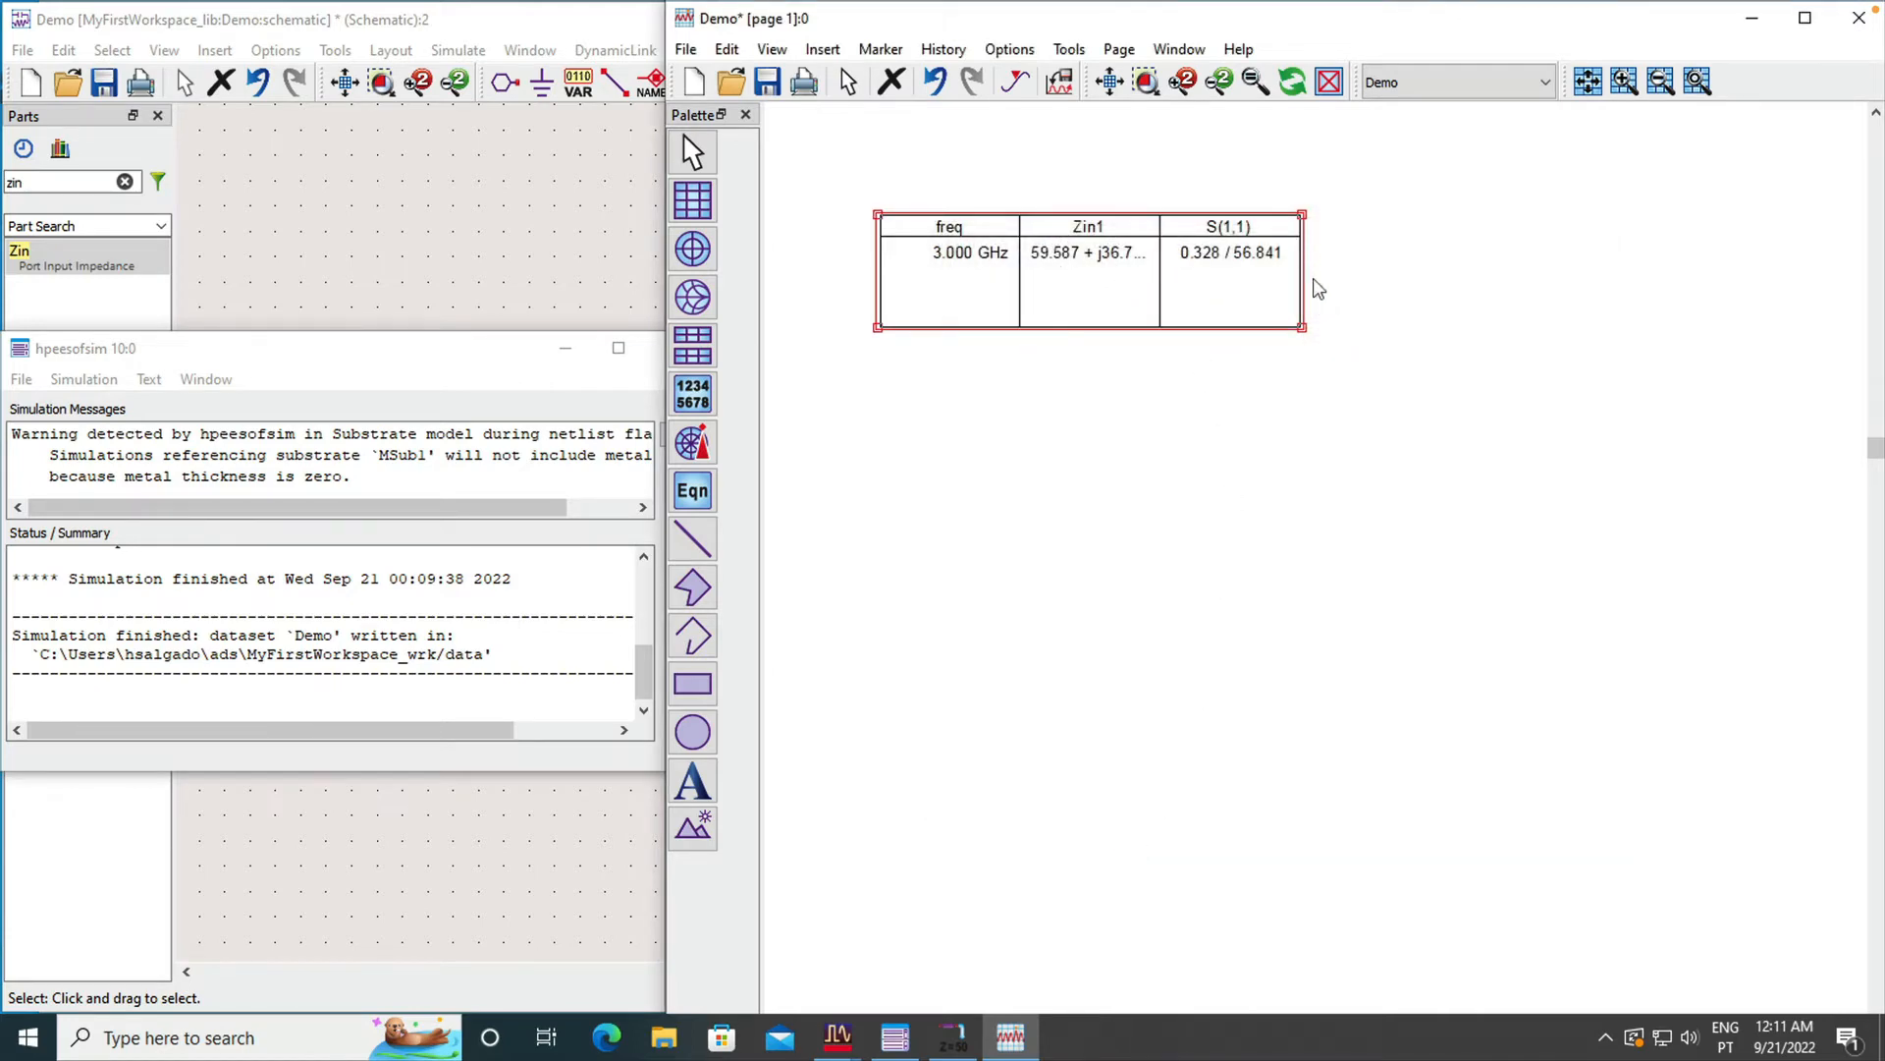
{"action": "left_click_drag", "start_coordinate": [1302, 328], "coordinate": [1359, 328]}
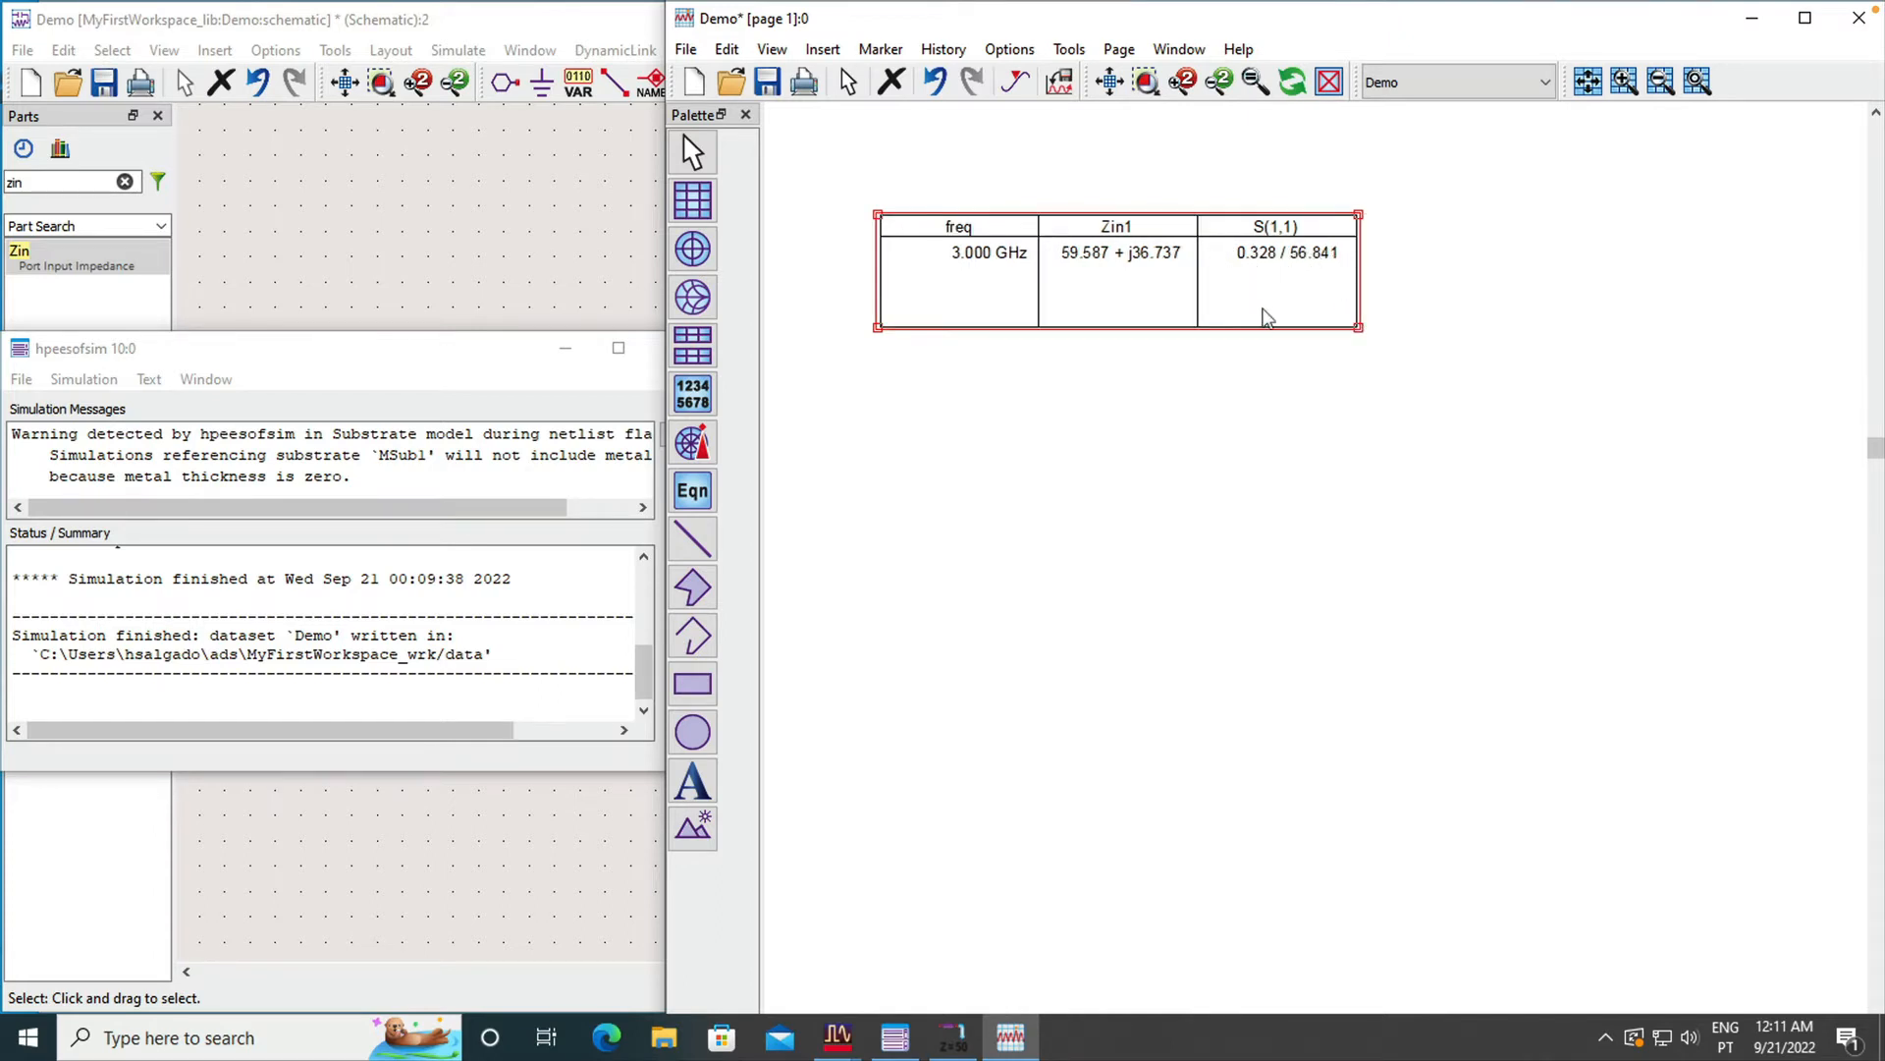
{"action": "left_click_drag", "start_coordinate": [1169, 236], "coordinate": [1155, 235]}
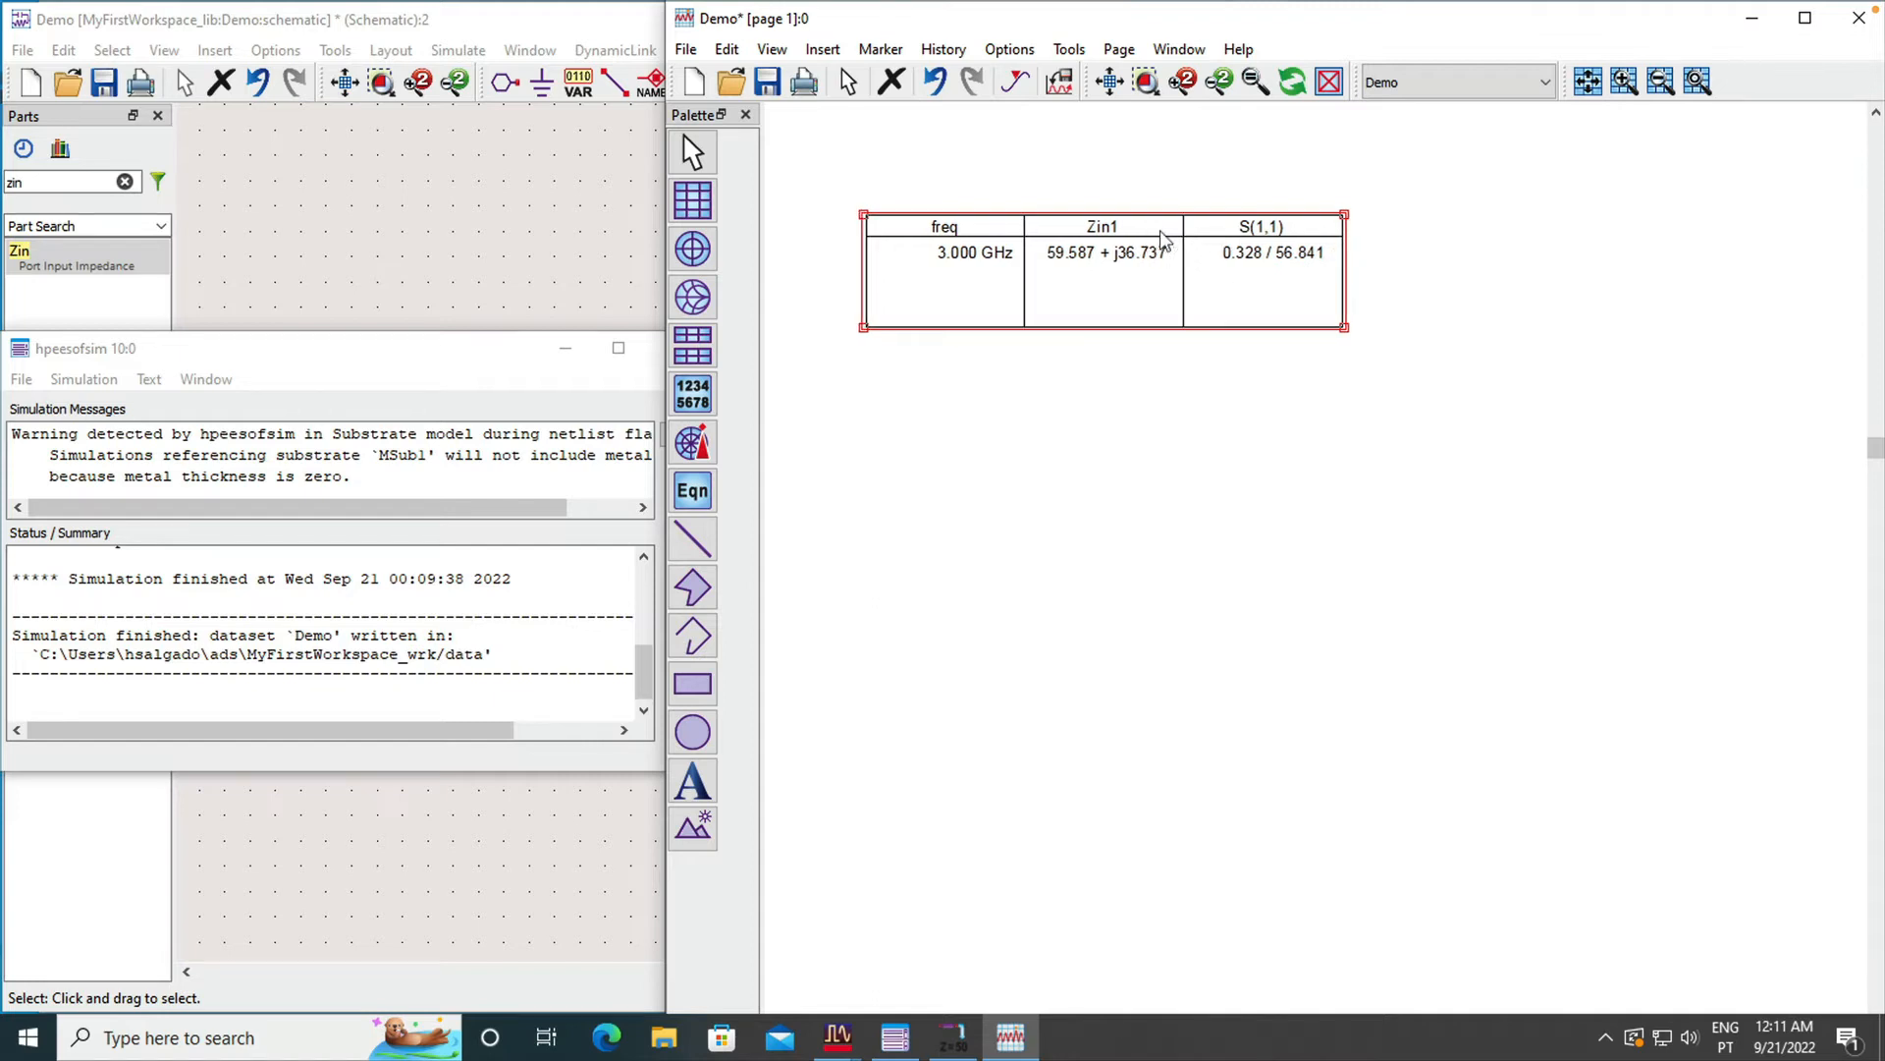
Step: Place a rectangular plot beside the list table with S(1,1) from the Demo dataset as a dB trace
{"action": "left_click", "coordinate": [688, 204]}
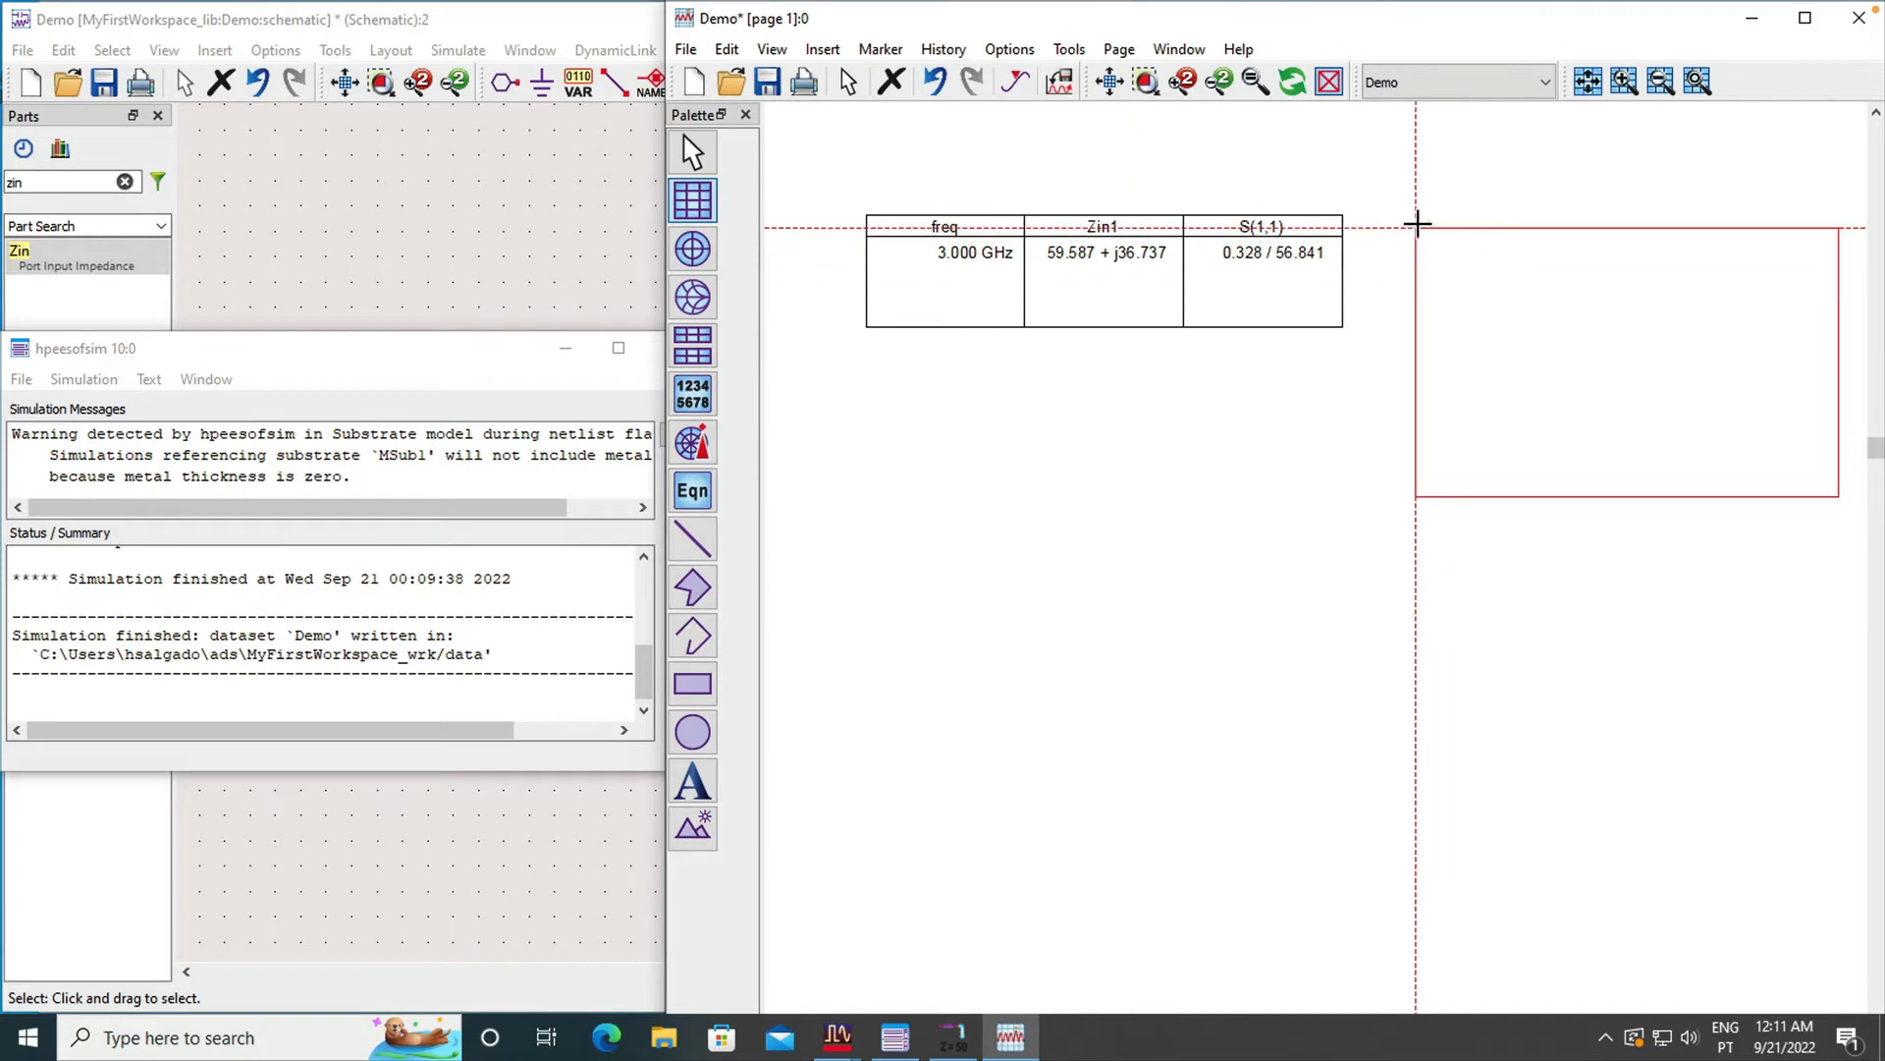
{"action": "left_click", "coordinate": [1402, 216]}
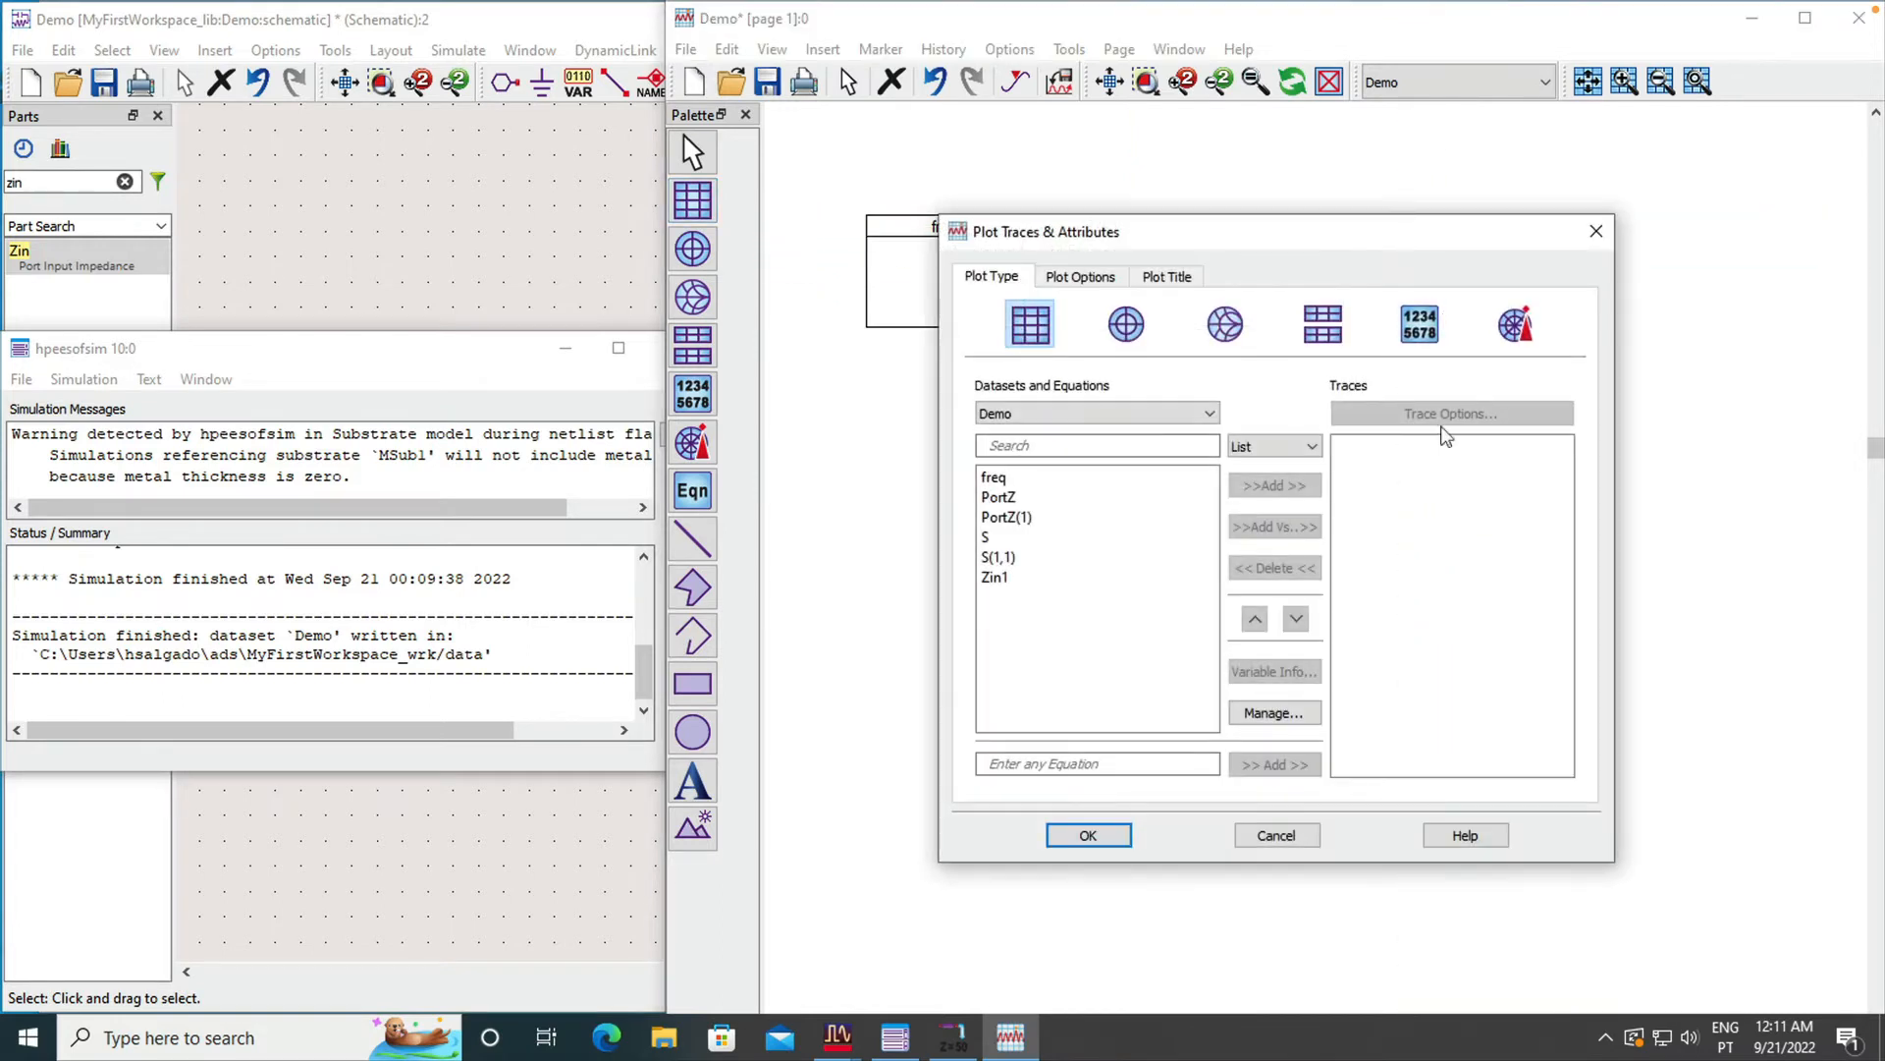
{"action": "left_click", "coordinate": [1012, 558]}
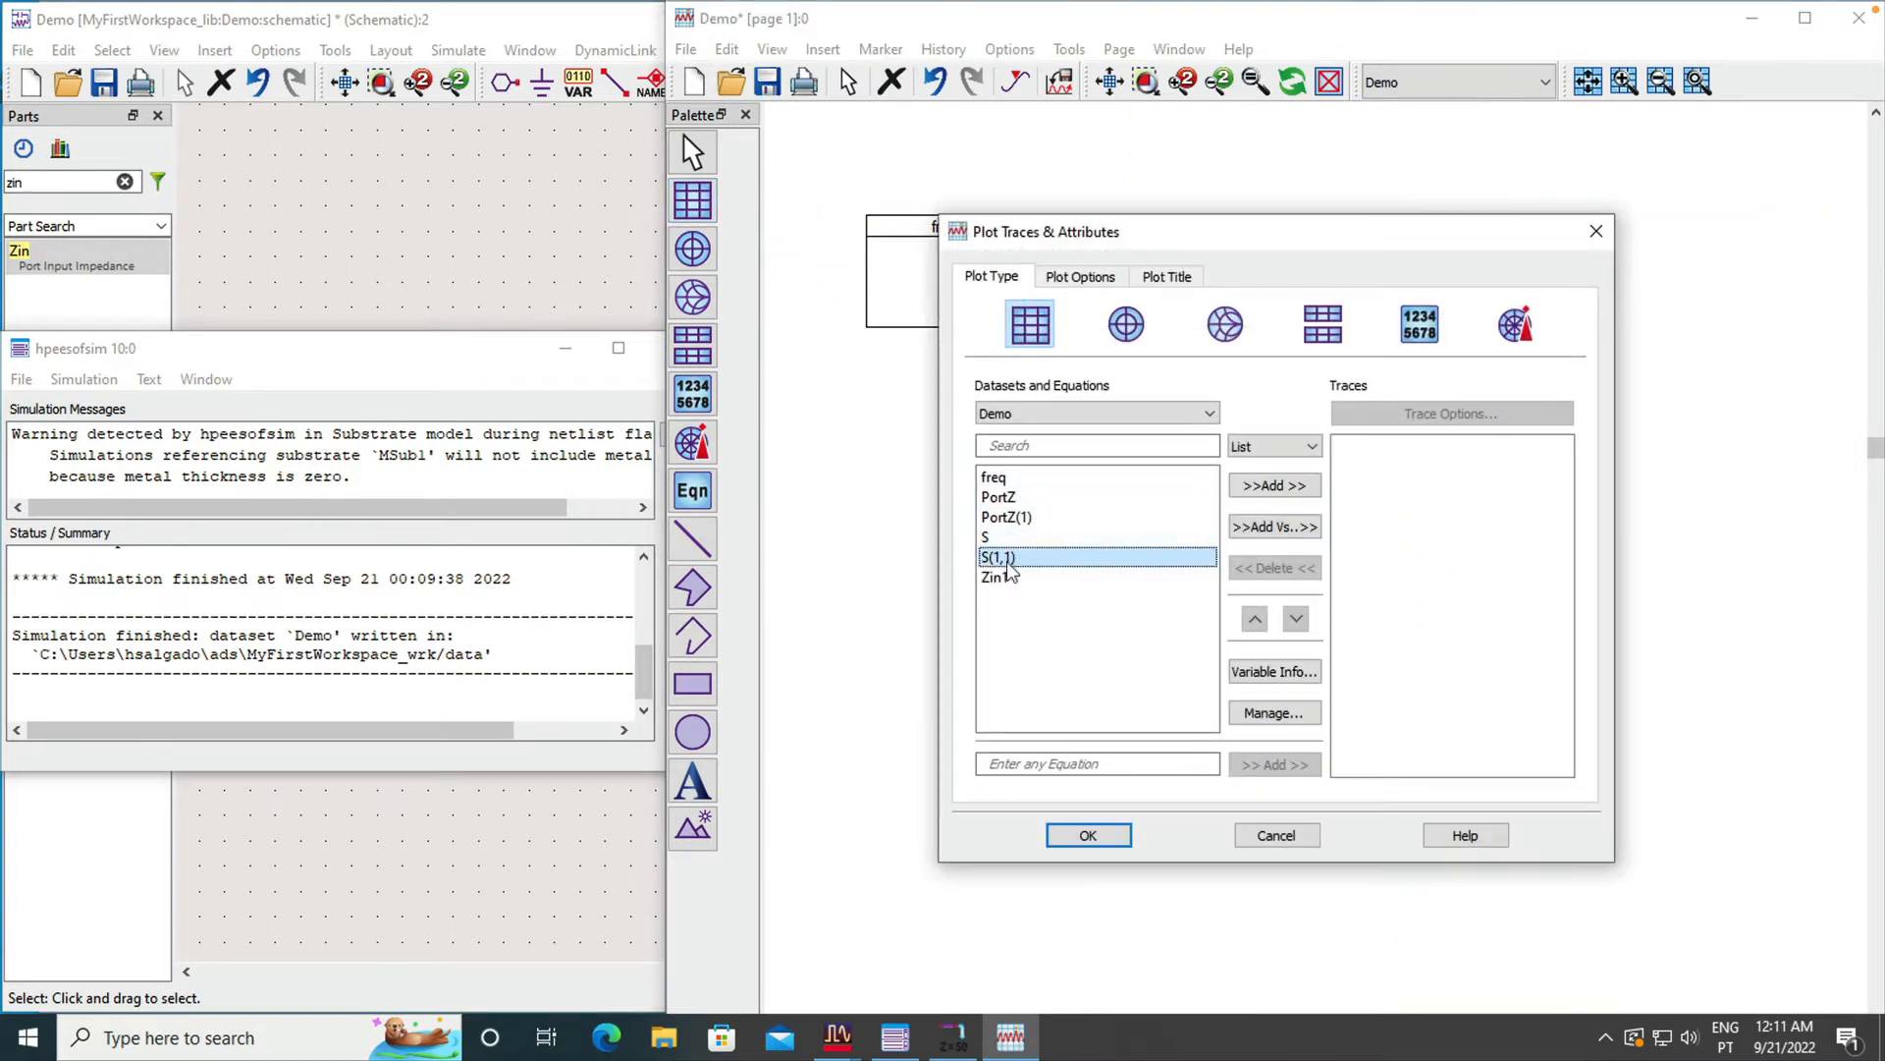
{"action": "left_click", "coordinate": [1293, 488]}
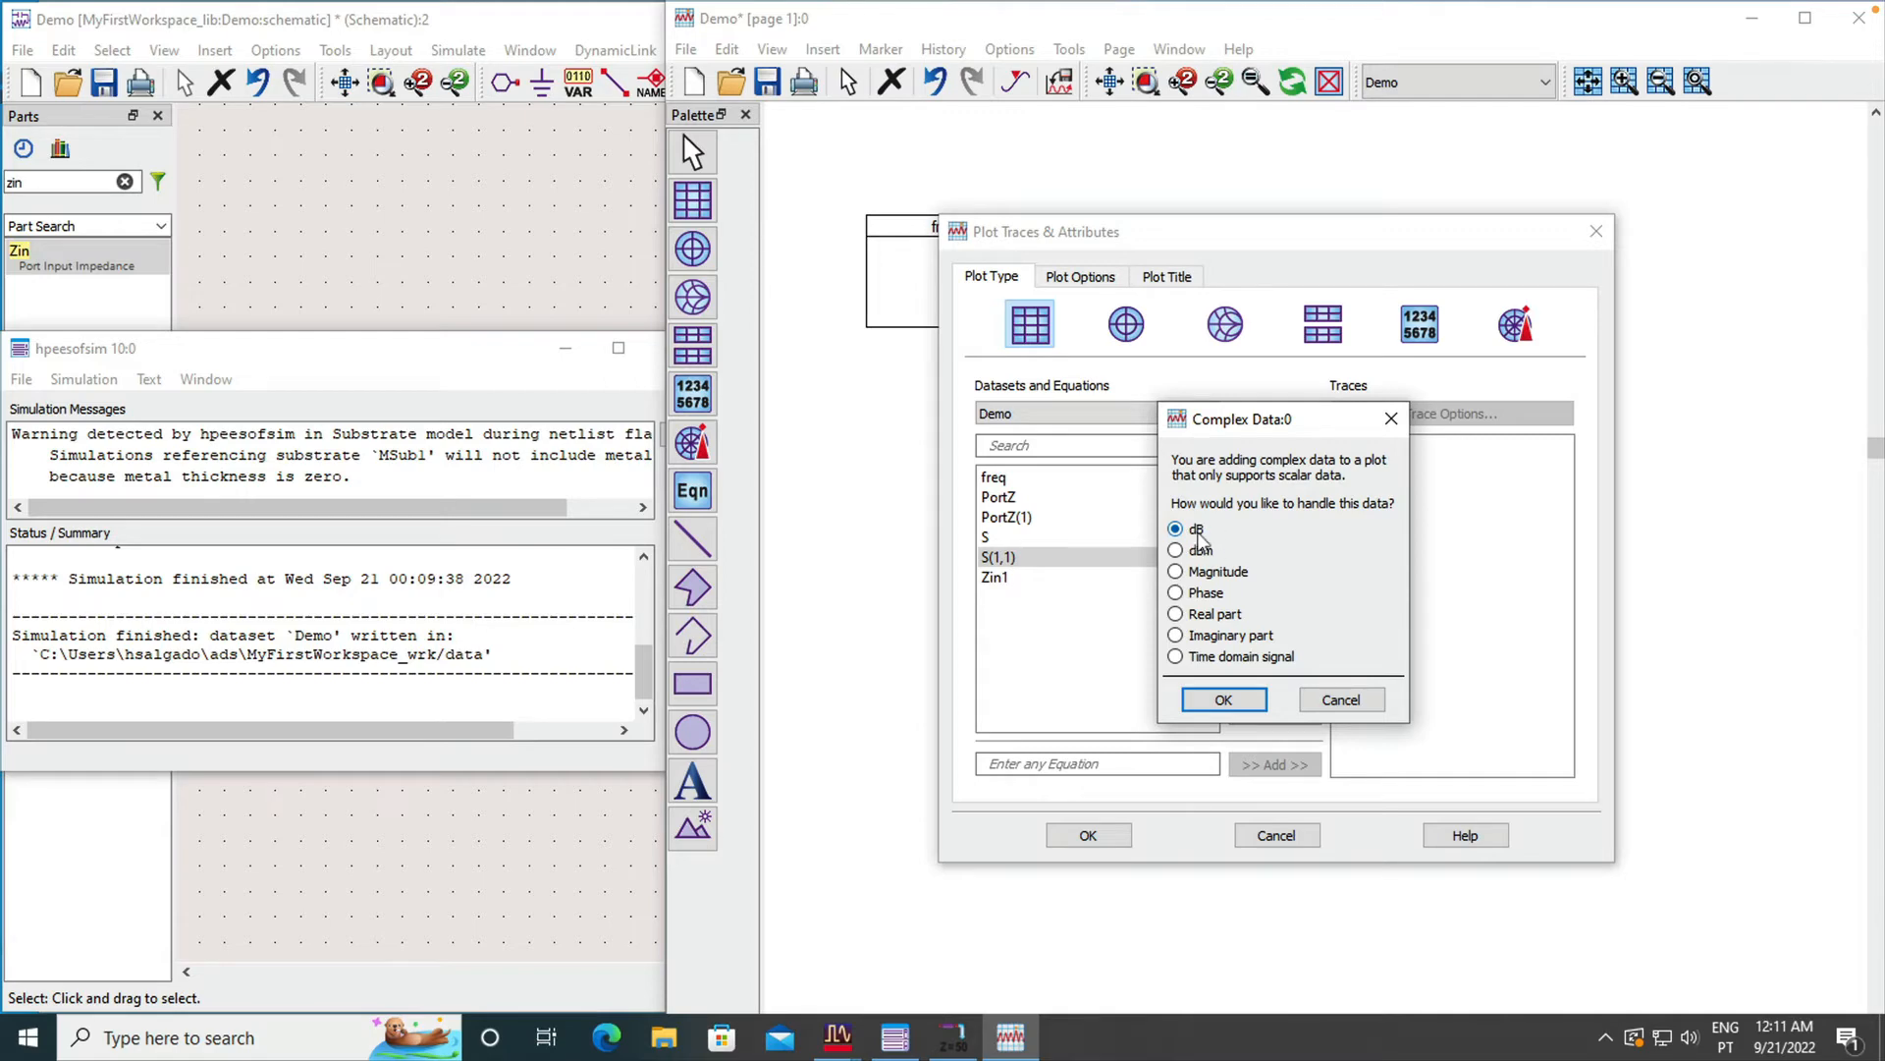
{"action": "left_click", "coordinate": [1224, 700]}
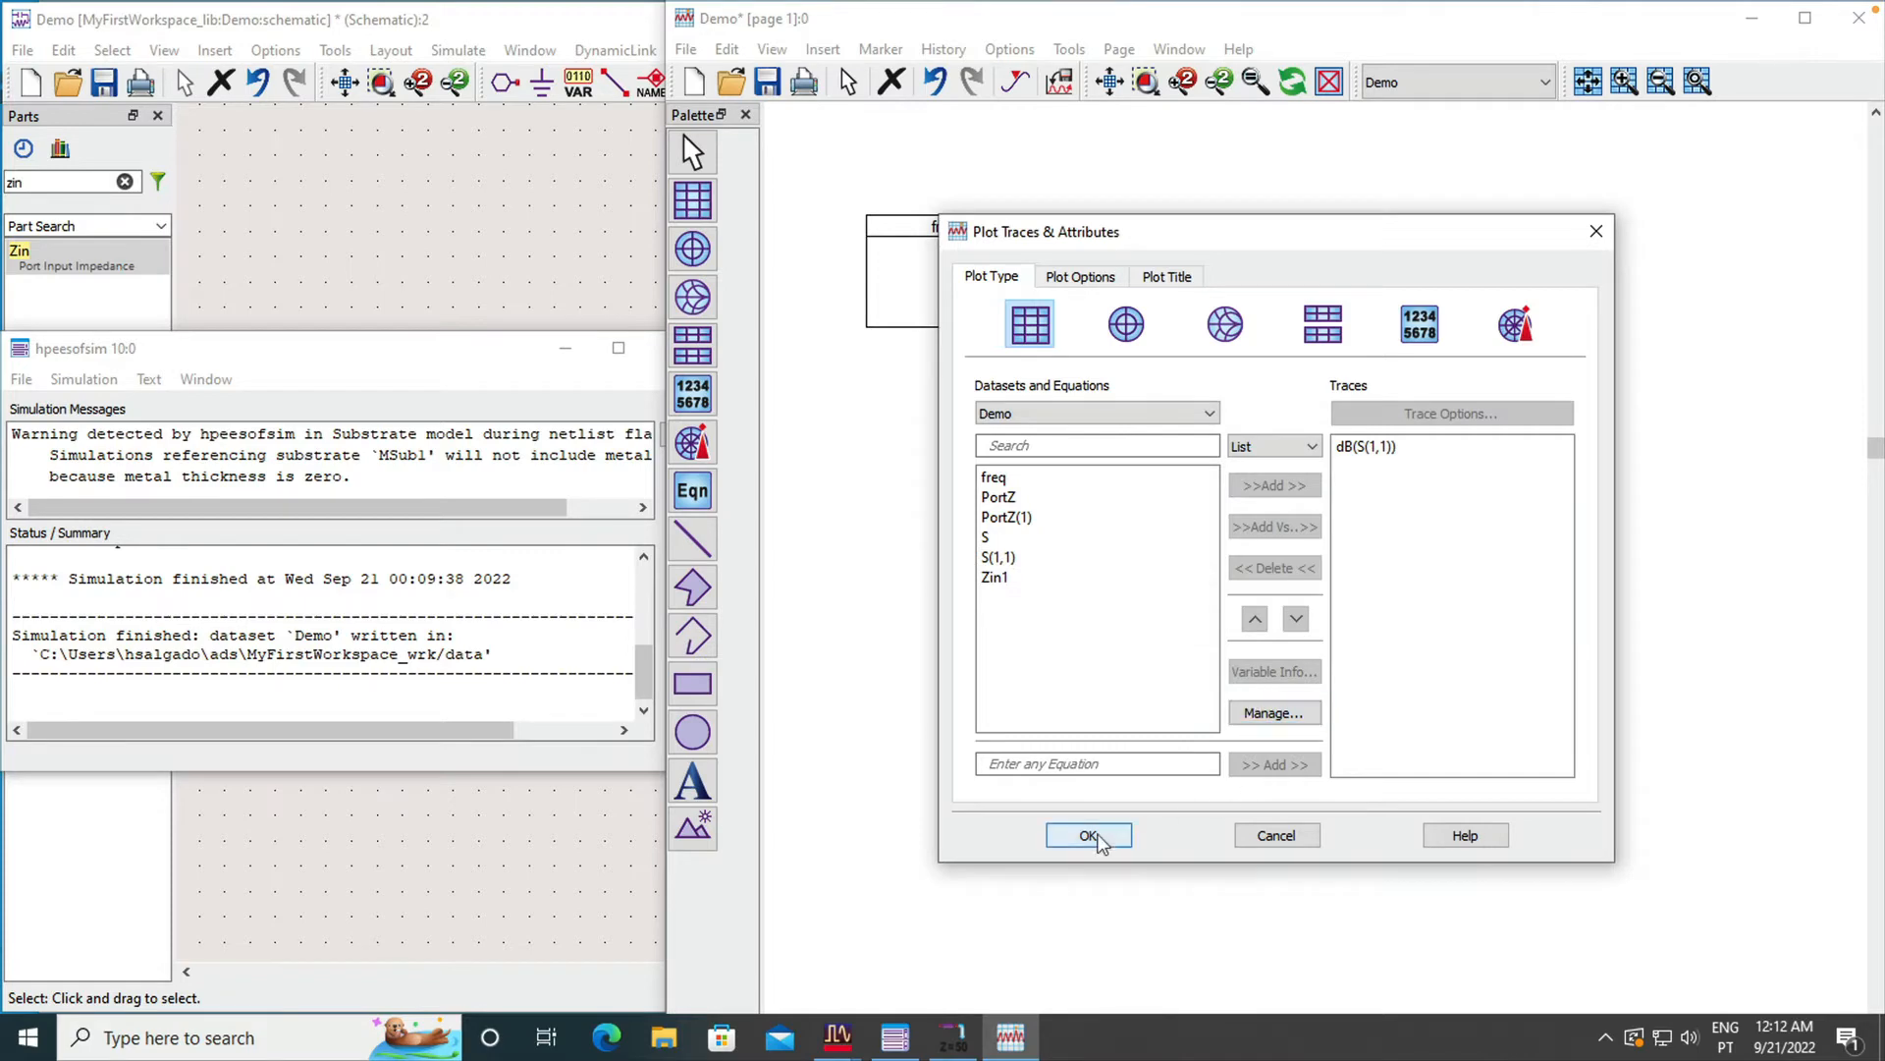
{"action": "left_click", "coordinate": [1088, 836]}
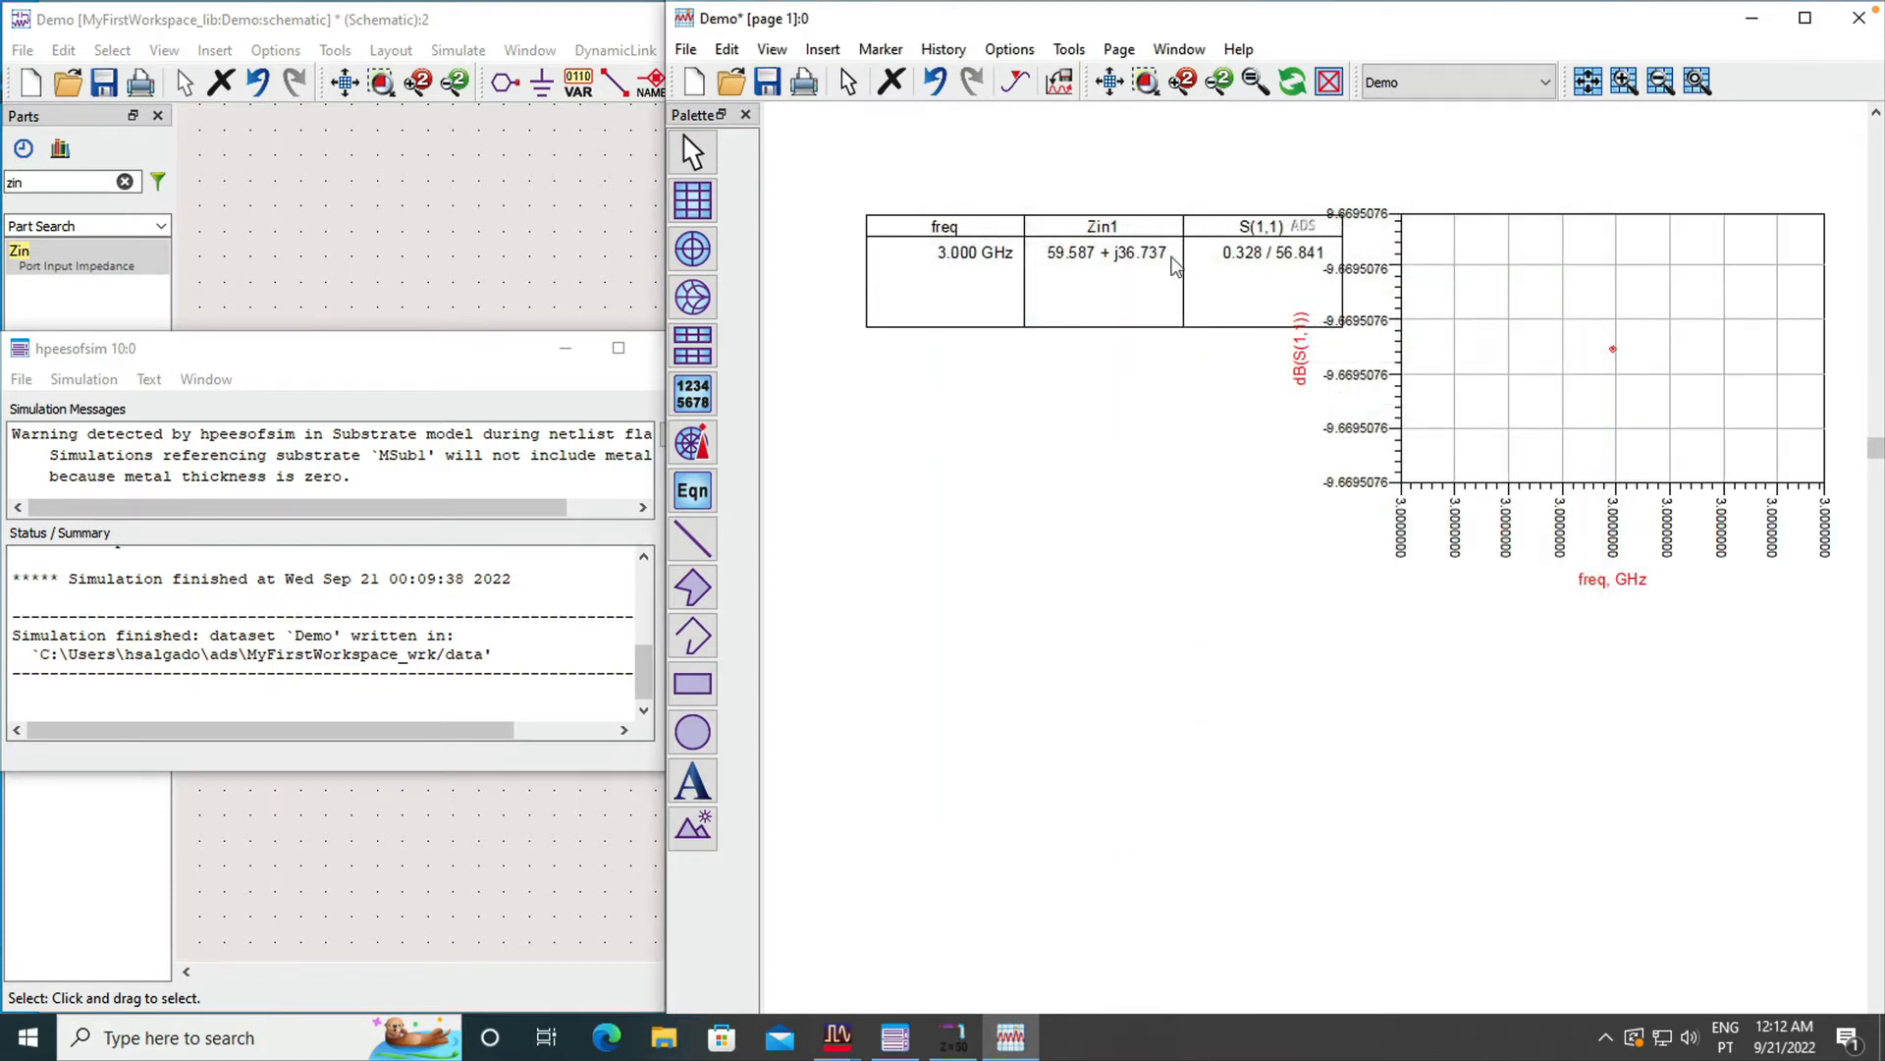
Step: Shrink the dB(S(1,1)) plot slightly and space it apart from the list table so the two no longer overlap
{"action": "left_click_drag", "start_coordinate": [1174, 264], "coordinate": [1146, 264]}
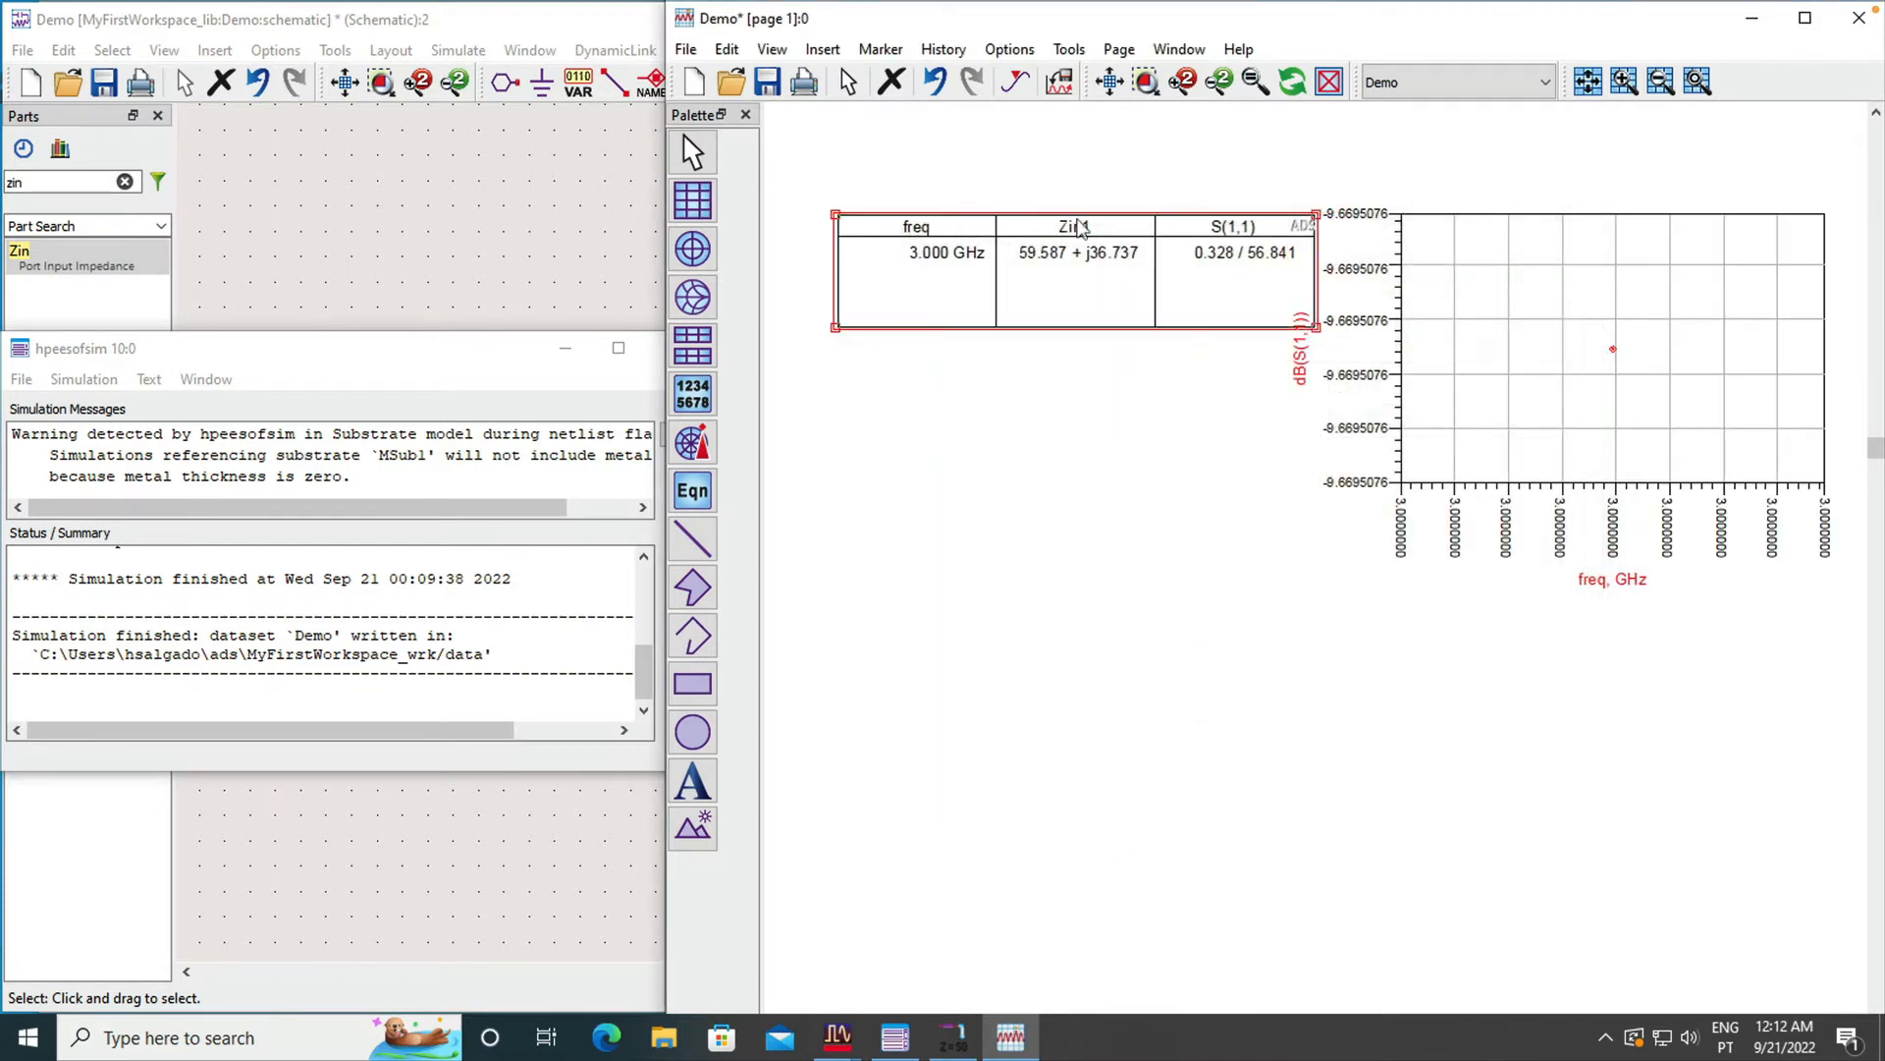
{"action": "left_click", "coordinate": [1107, 83]}
{"action": "left_click", "coordinate": [1744, 637]}
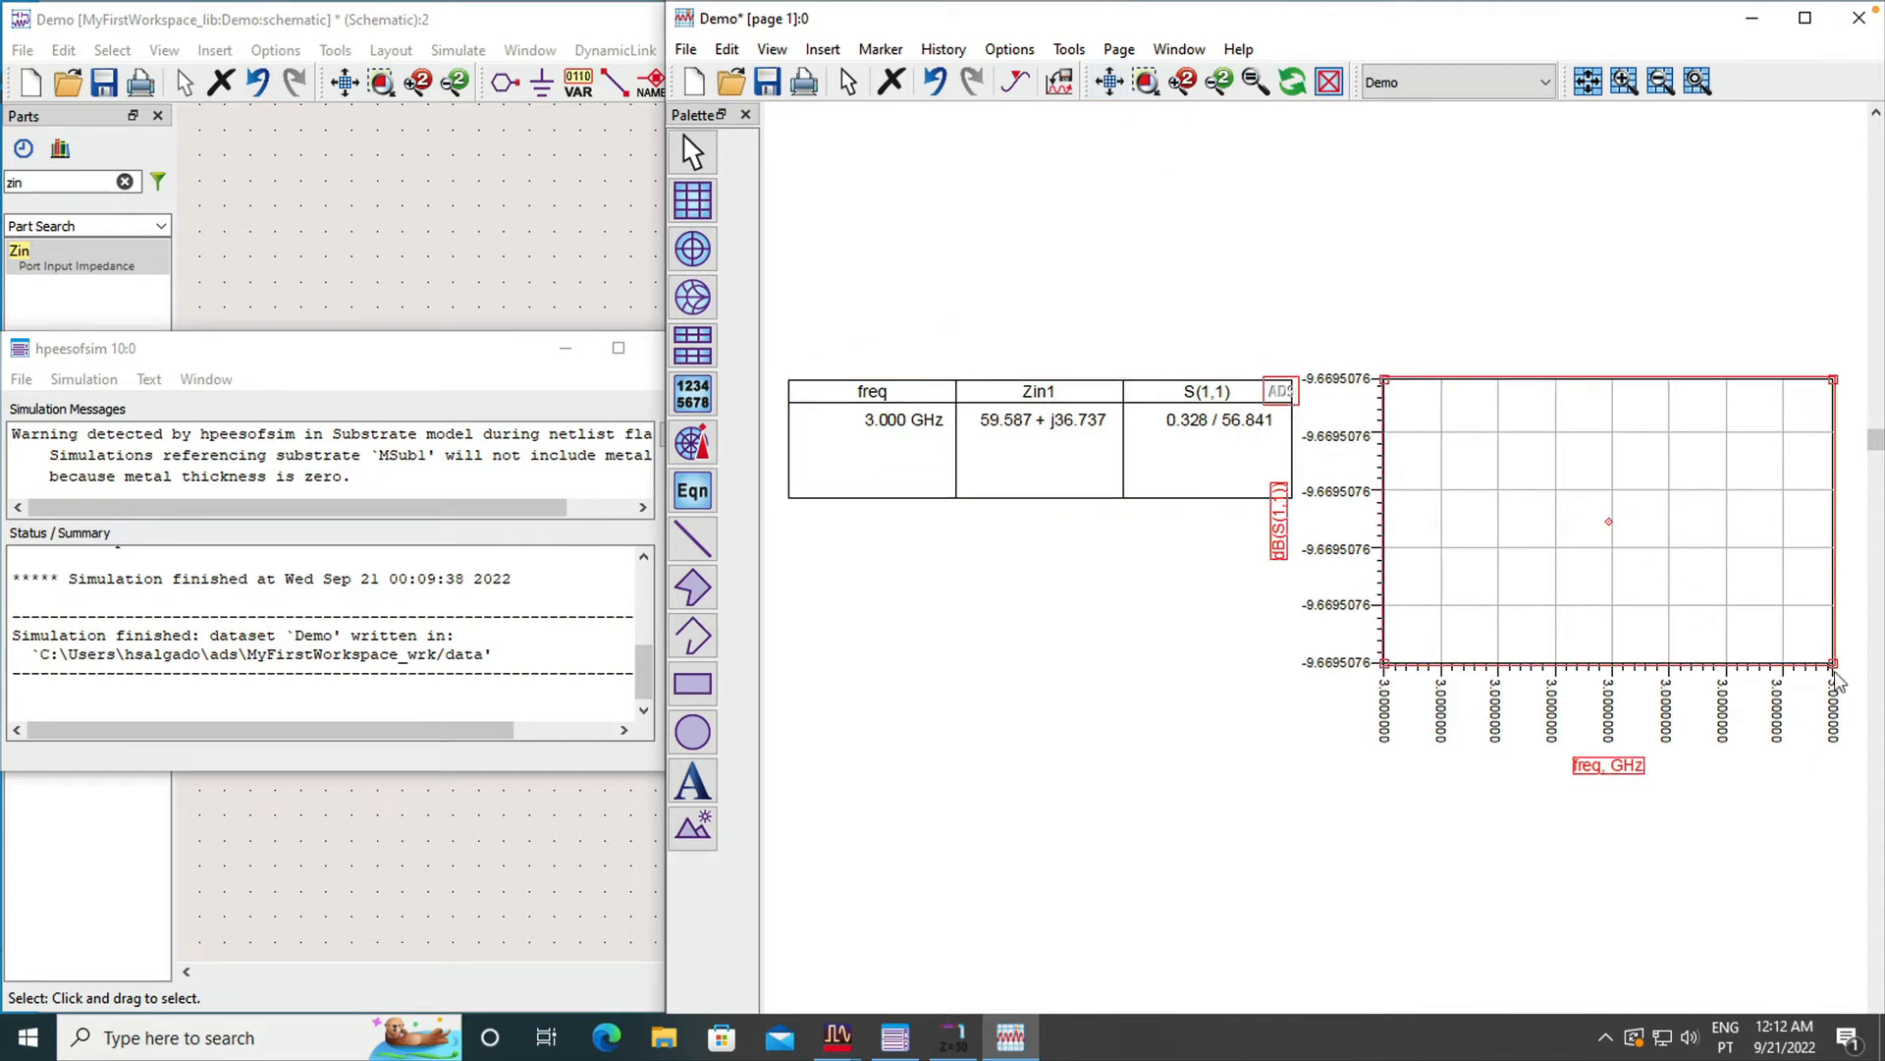
{"action": "left_click_drag", "start_coordinate": [1834, 665], "coordinate": [1773, 633]}
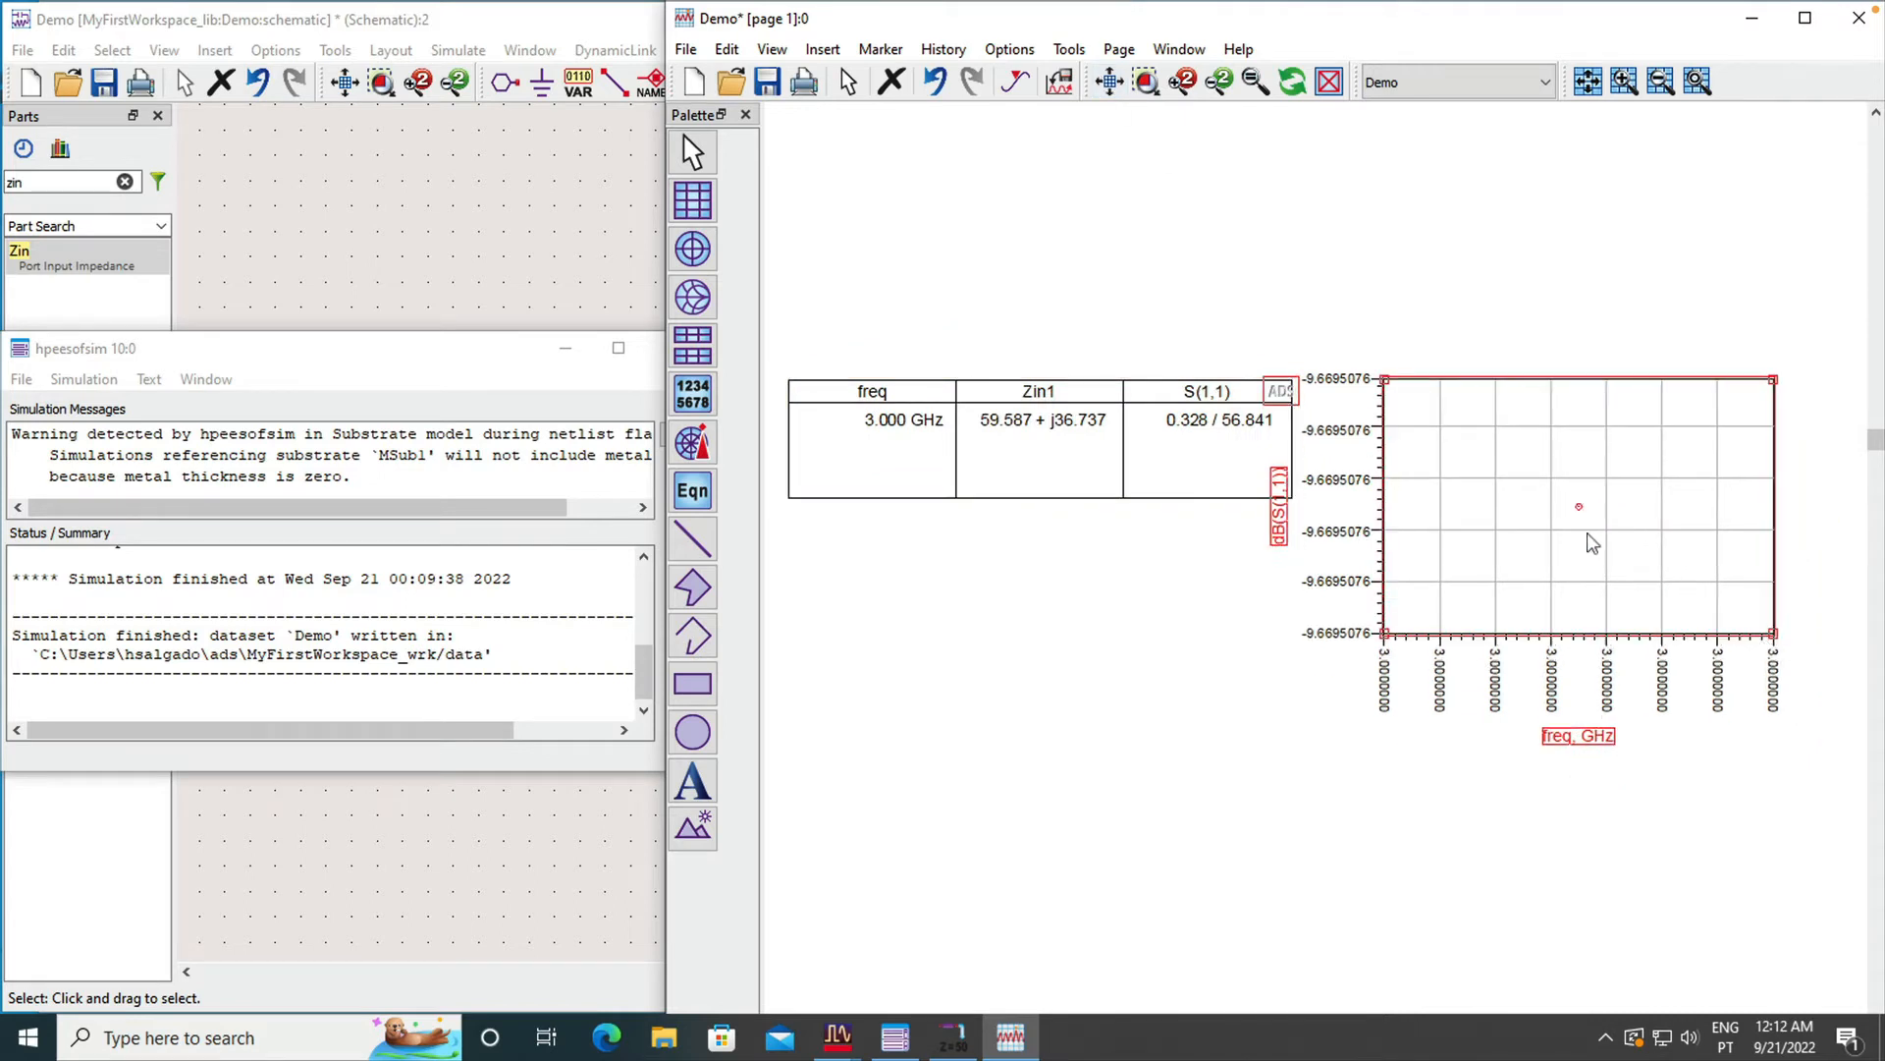
{"action": "left_click_drag", "start_coordinate": [1556, 528], "coordinate": [1603, 518]}
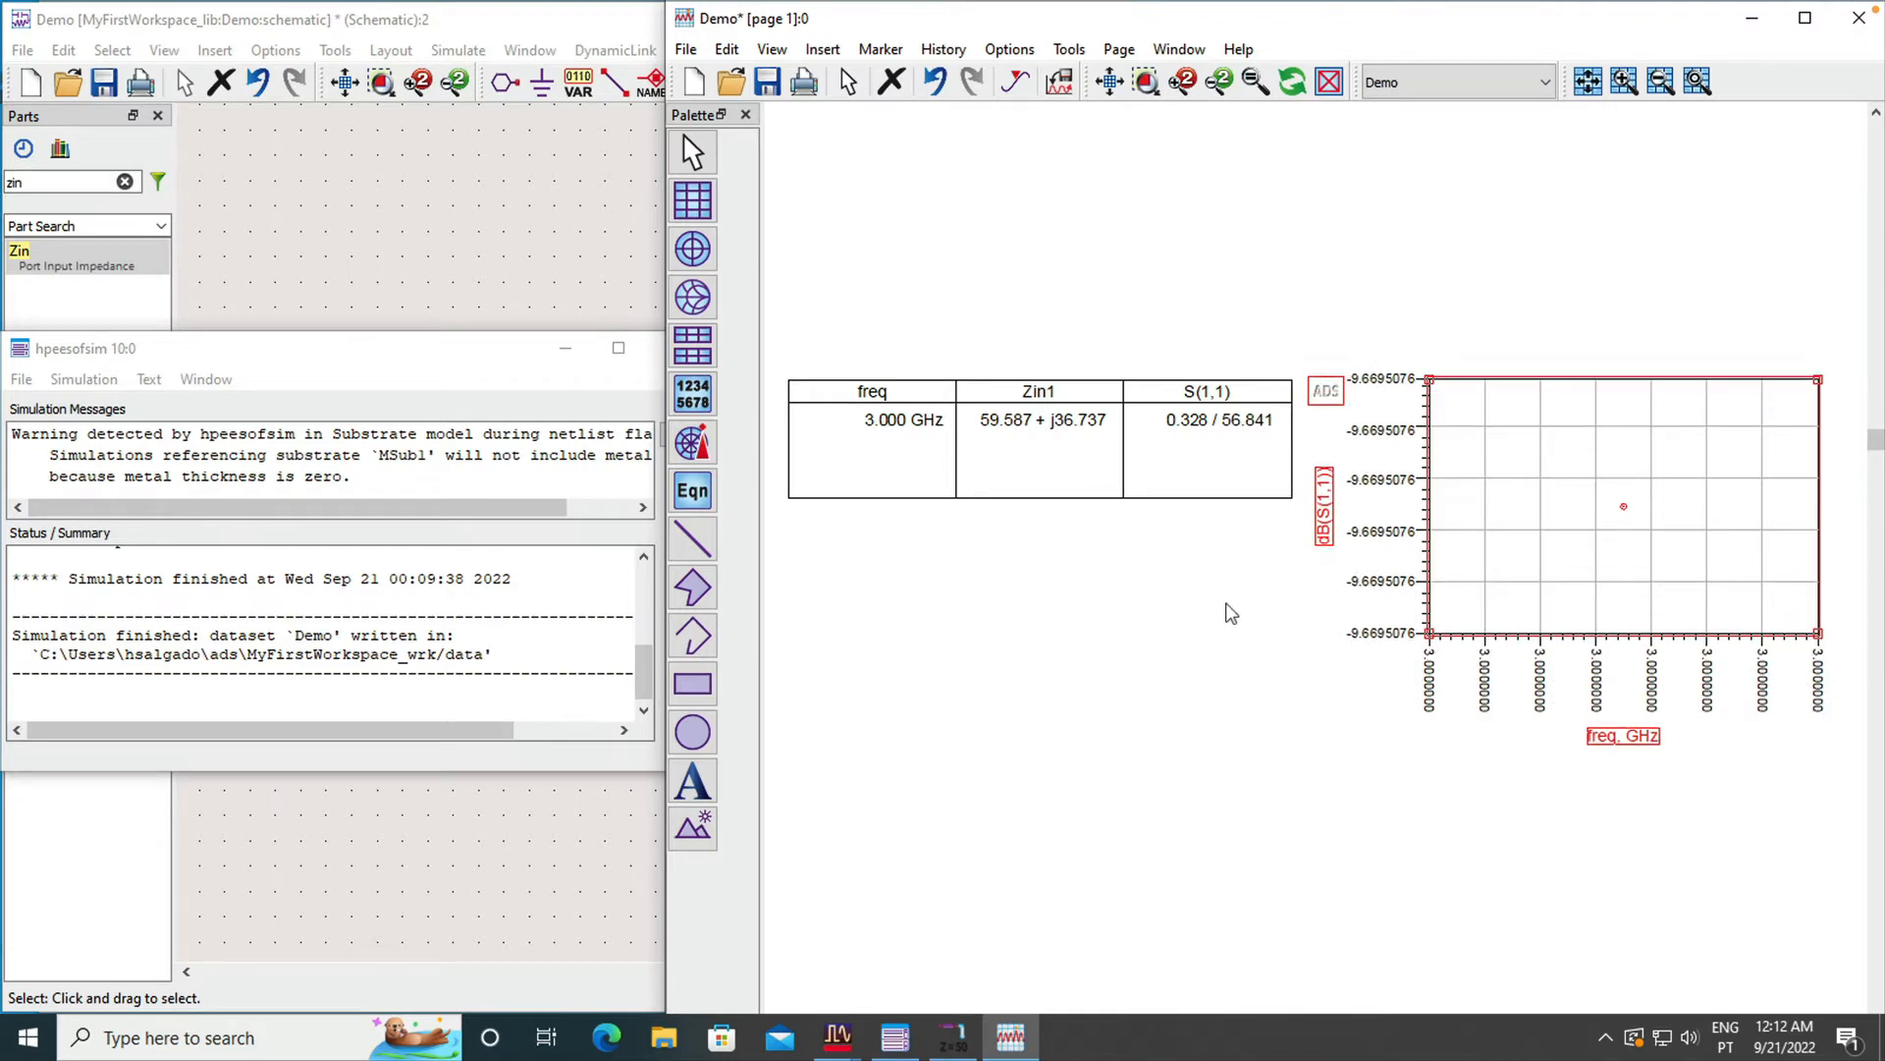
{"action": "scroll", "coordinate": [1232, 612], "scroll_direction": "down", "scroll_amount": 8}
{"action": "scroll", "coordinate": [1231, 613], "scroll_direction": "up", "scroll_amount": 14}
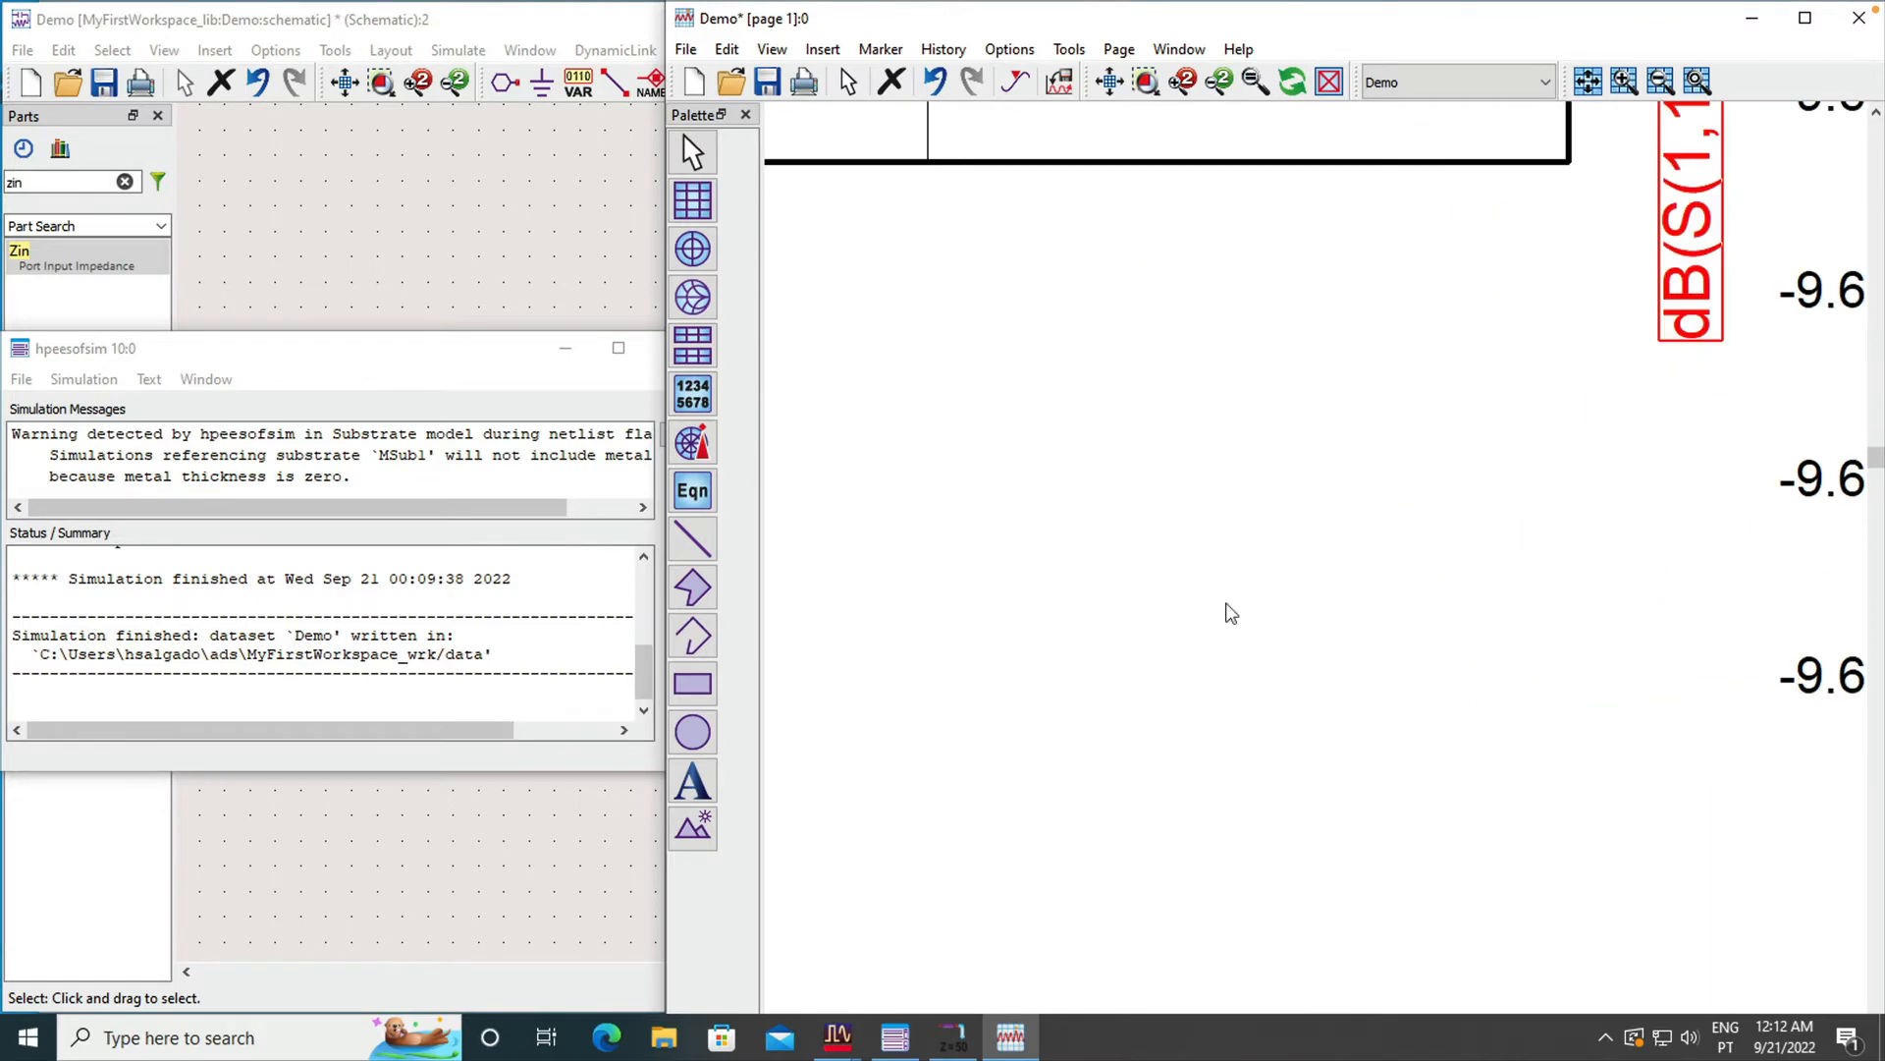
{"action": "scroll", "coordinate": [1231, 613], "scroll_direction": "down", "scroll_amount": 8}
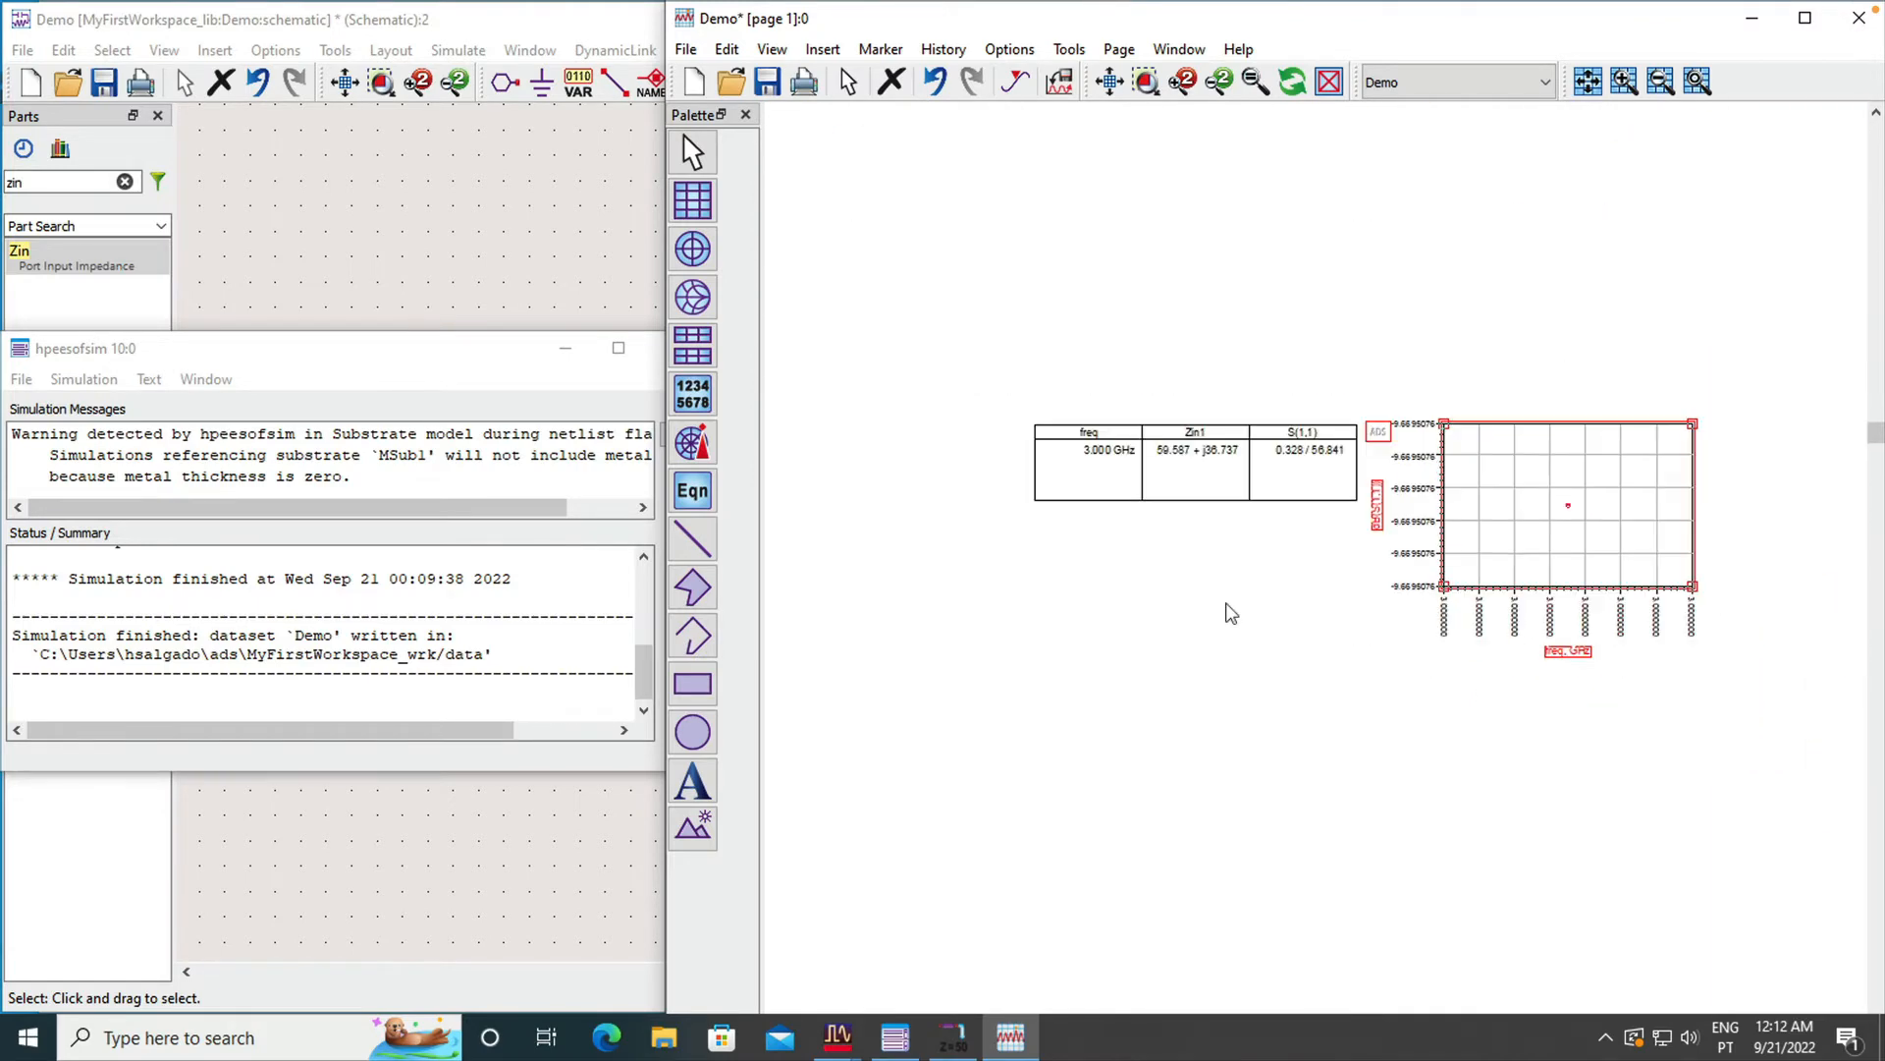
{"action": "left_click", "coordinate": [1110, 87]}
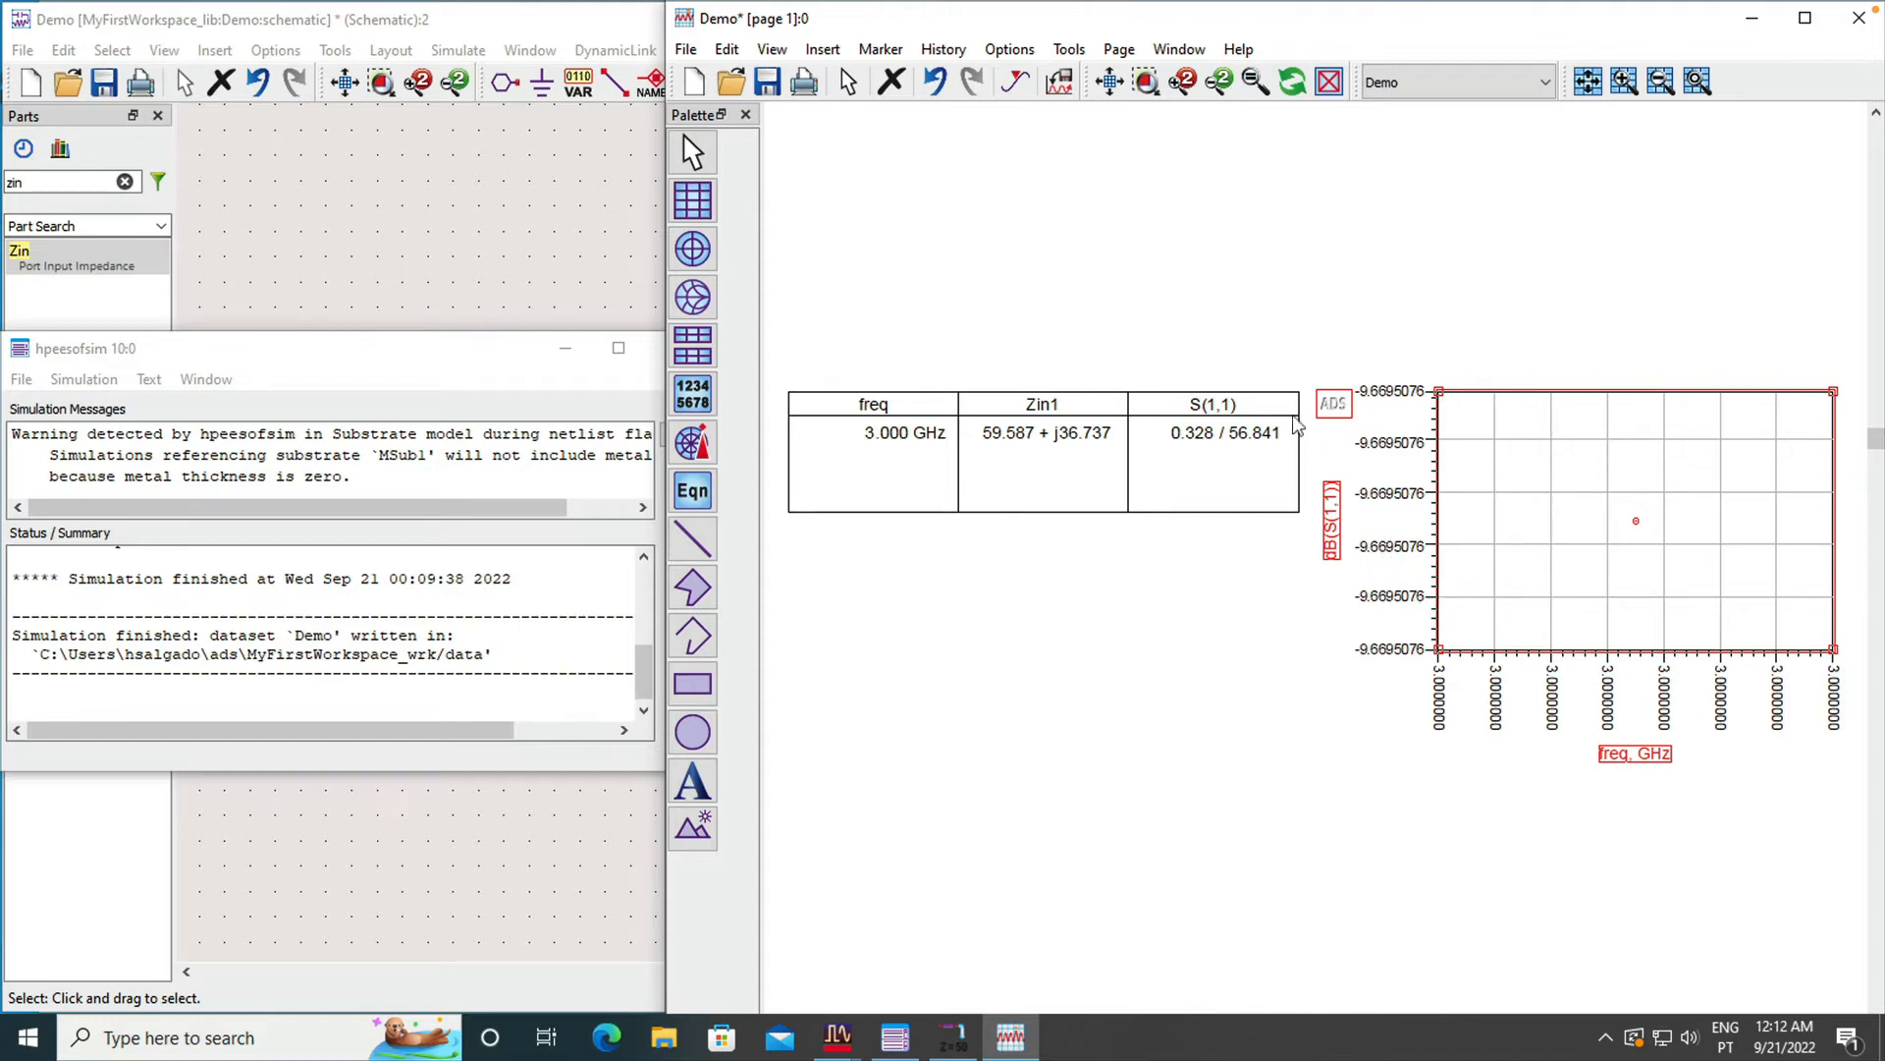
Step: Switch to MATLAB and review the ADS_microstrip.mlx script from the load impedance definition to the effective dielectric constant formula
{"action": "left_click", "coordinate": [579, 236]}
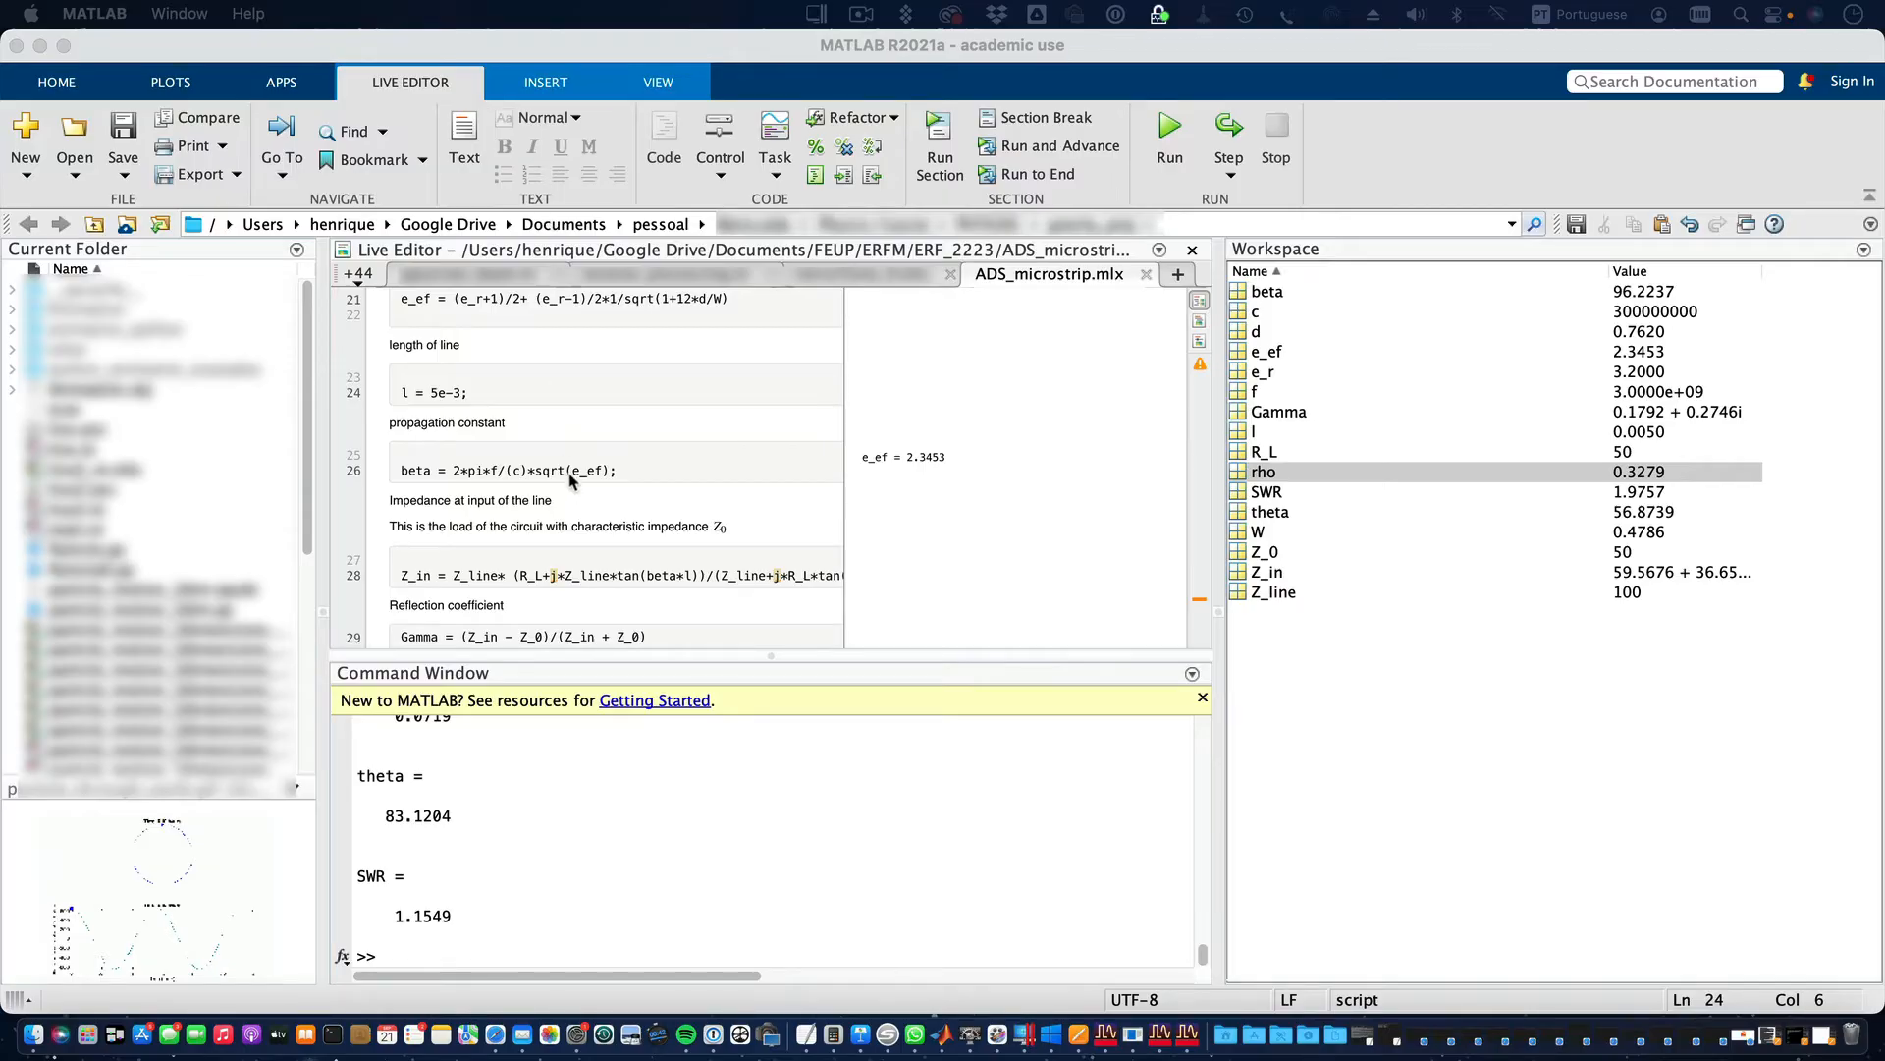
{"action": "scroll", "coordinate": [572, 481], "scroll_direction": "up", "scroll_amount": 10}
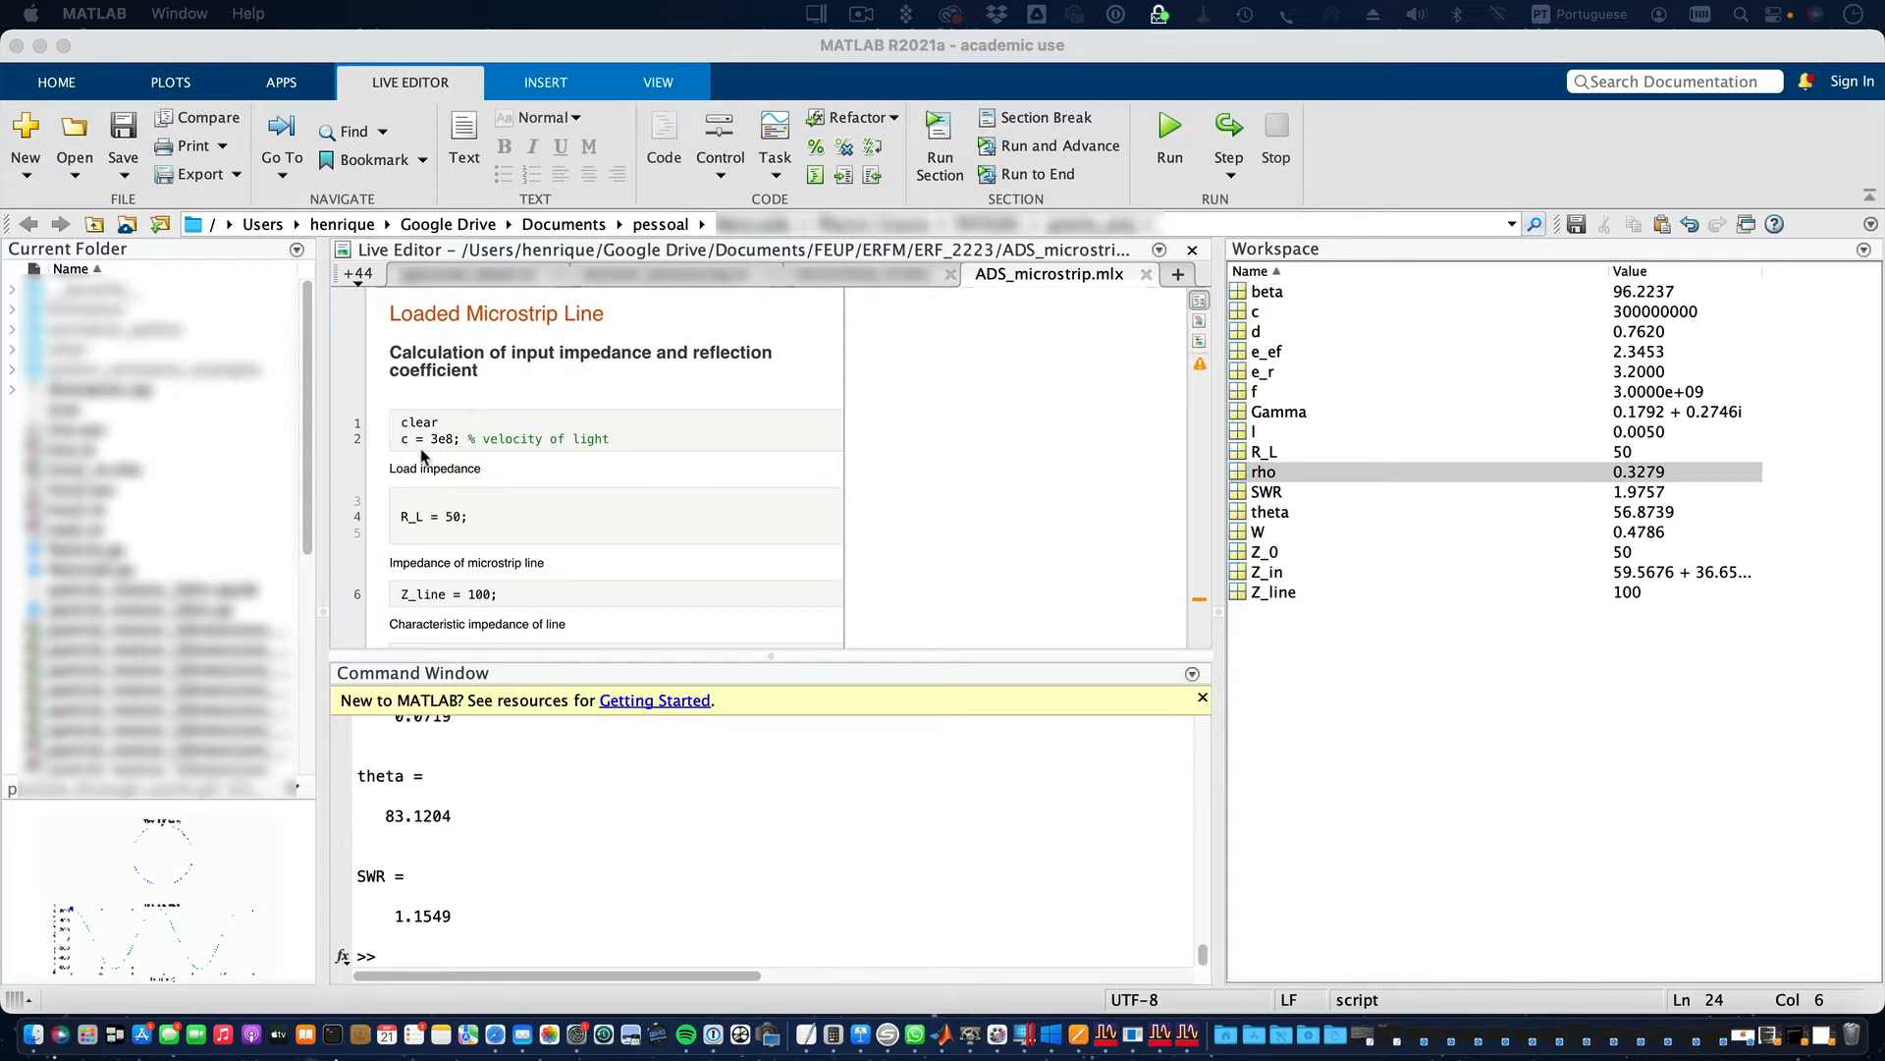
{"action": "scroll", "coordinate": [405, 453], "scroll_direction": "down", "scroll_amount": 2}
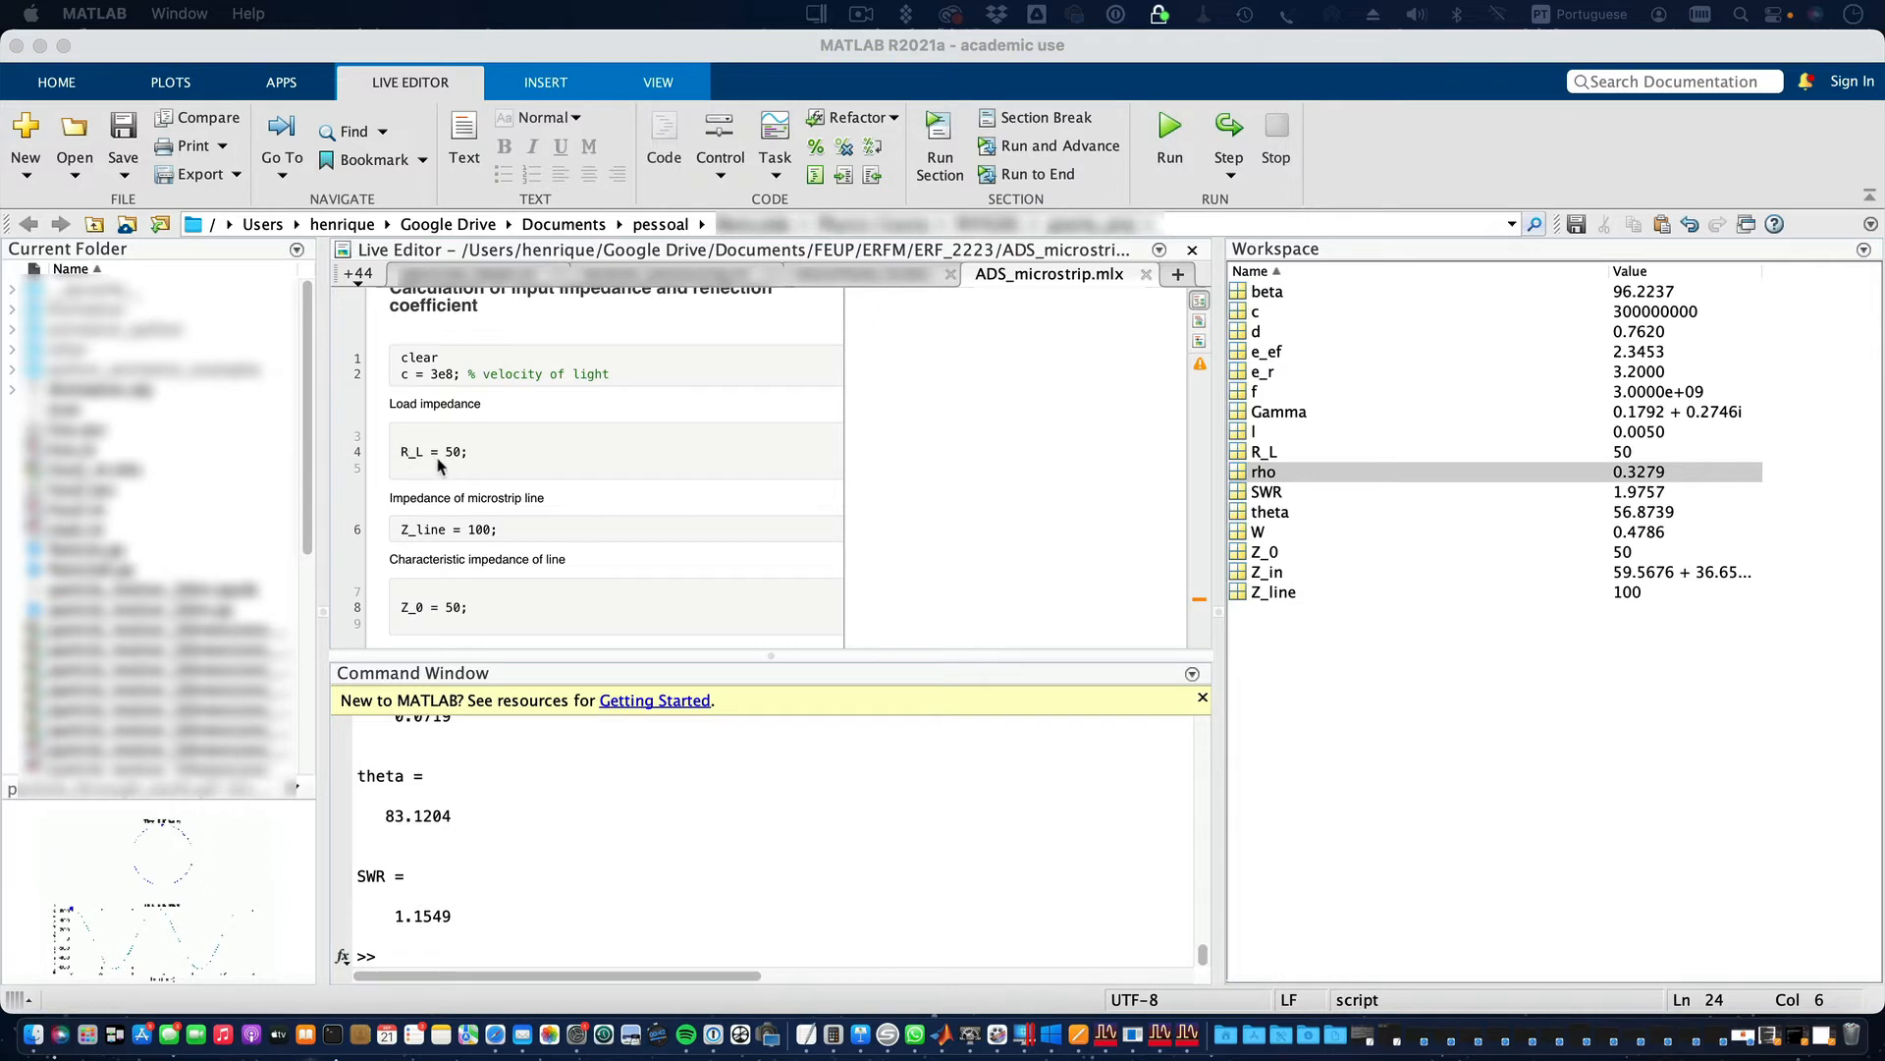
{"action": "scroll", "coordinate": [472, 464], "scroll_direction": "down", "scroll_amount": 2}
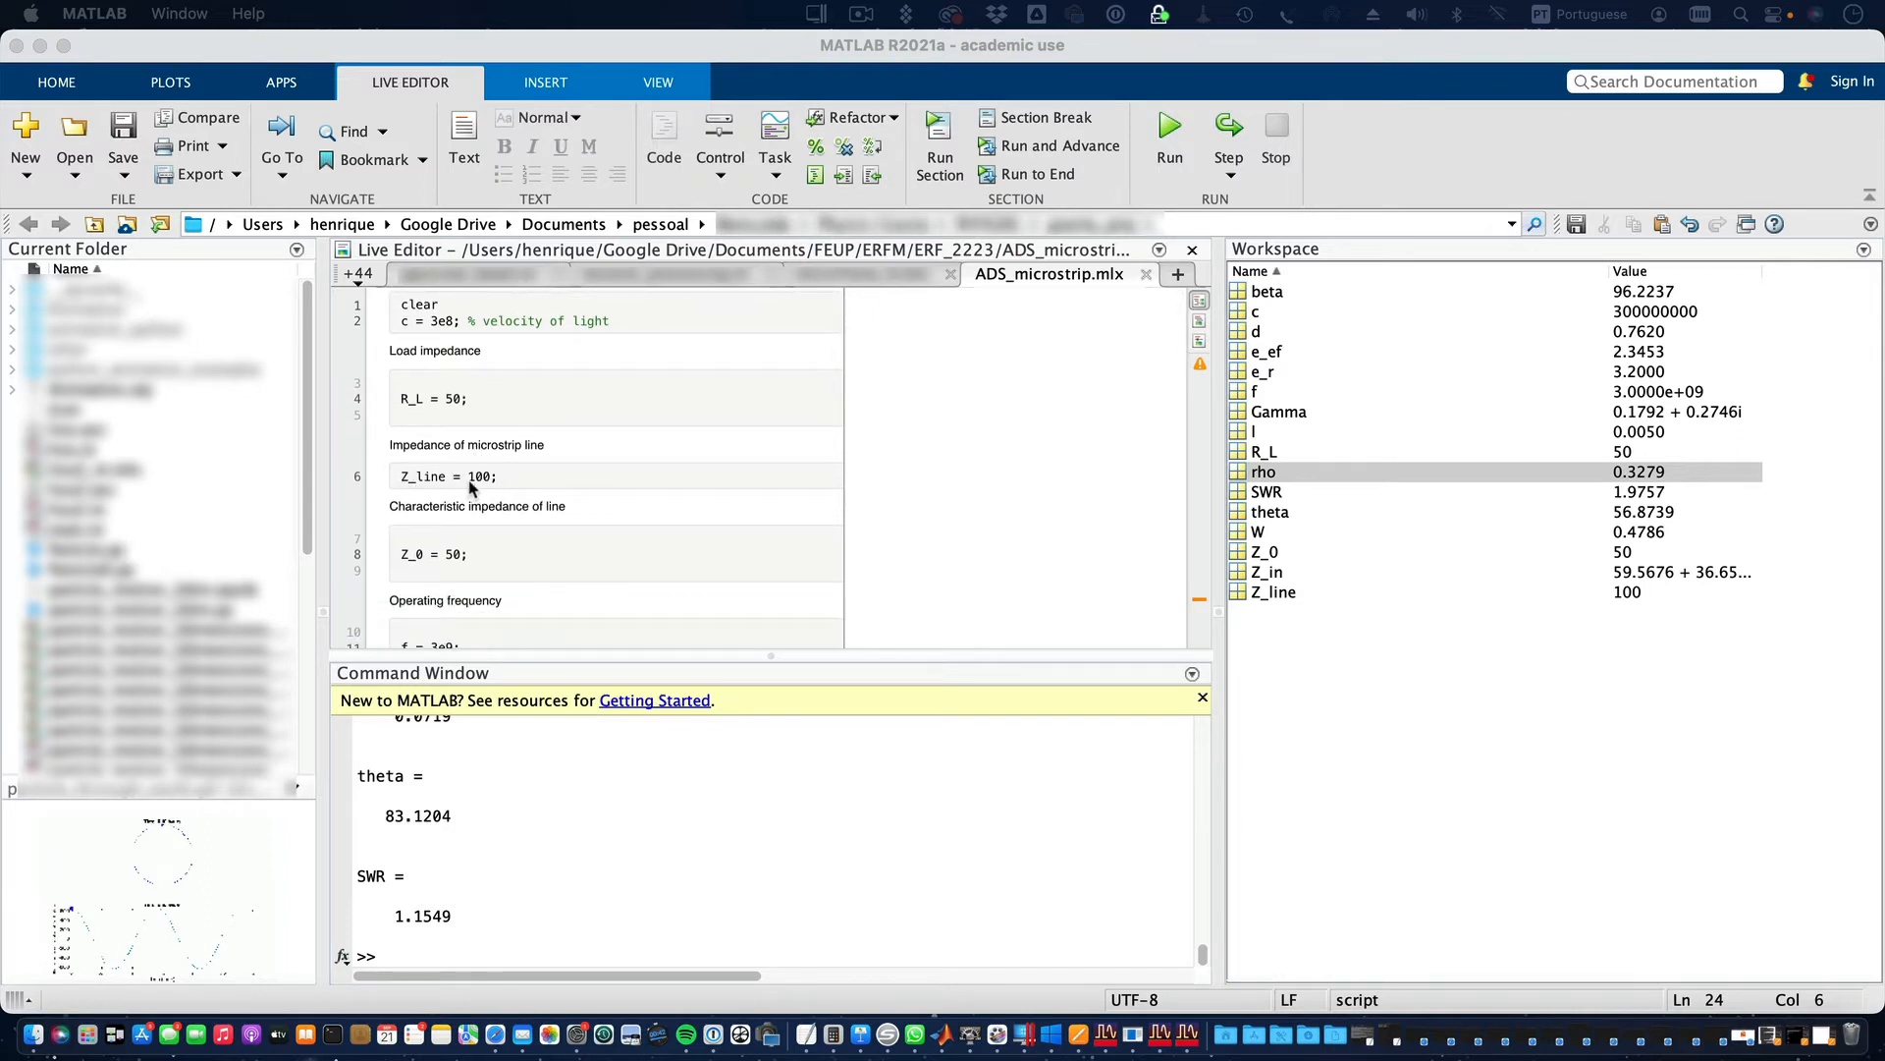
{"action": "scroll", "coordinate": [500, 488], "scroll_direction": "down", "scroll_amount": 3}
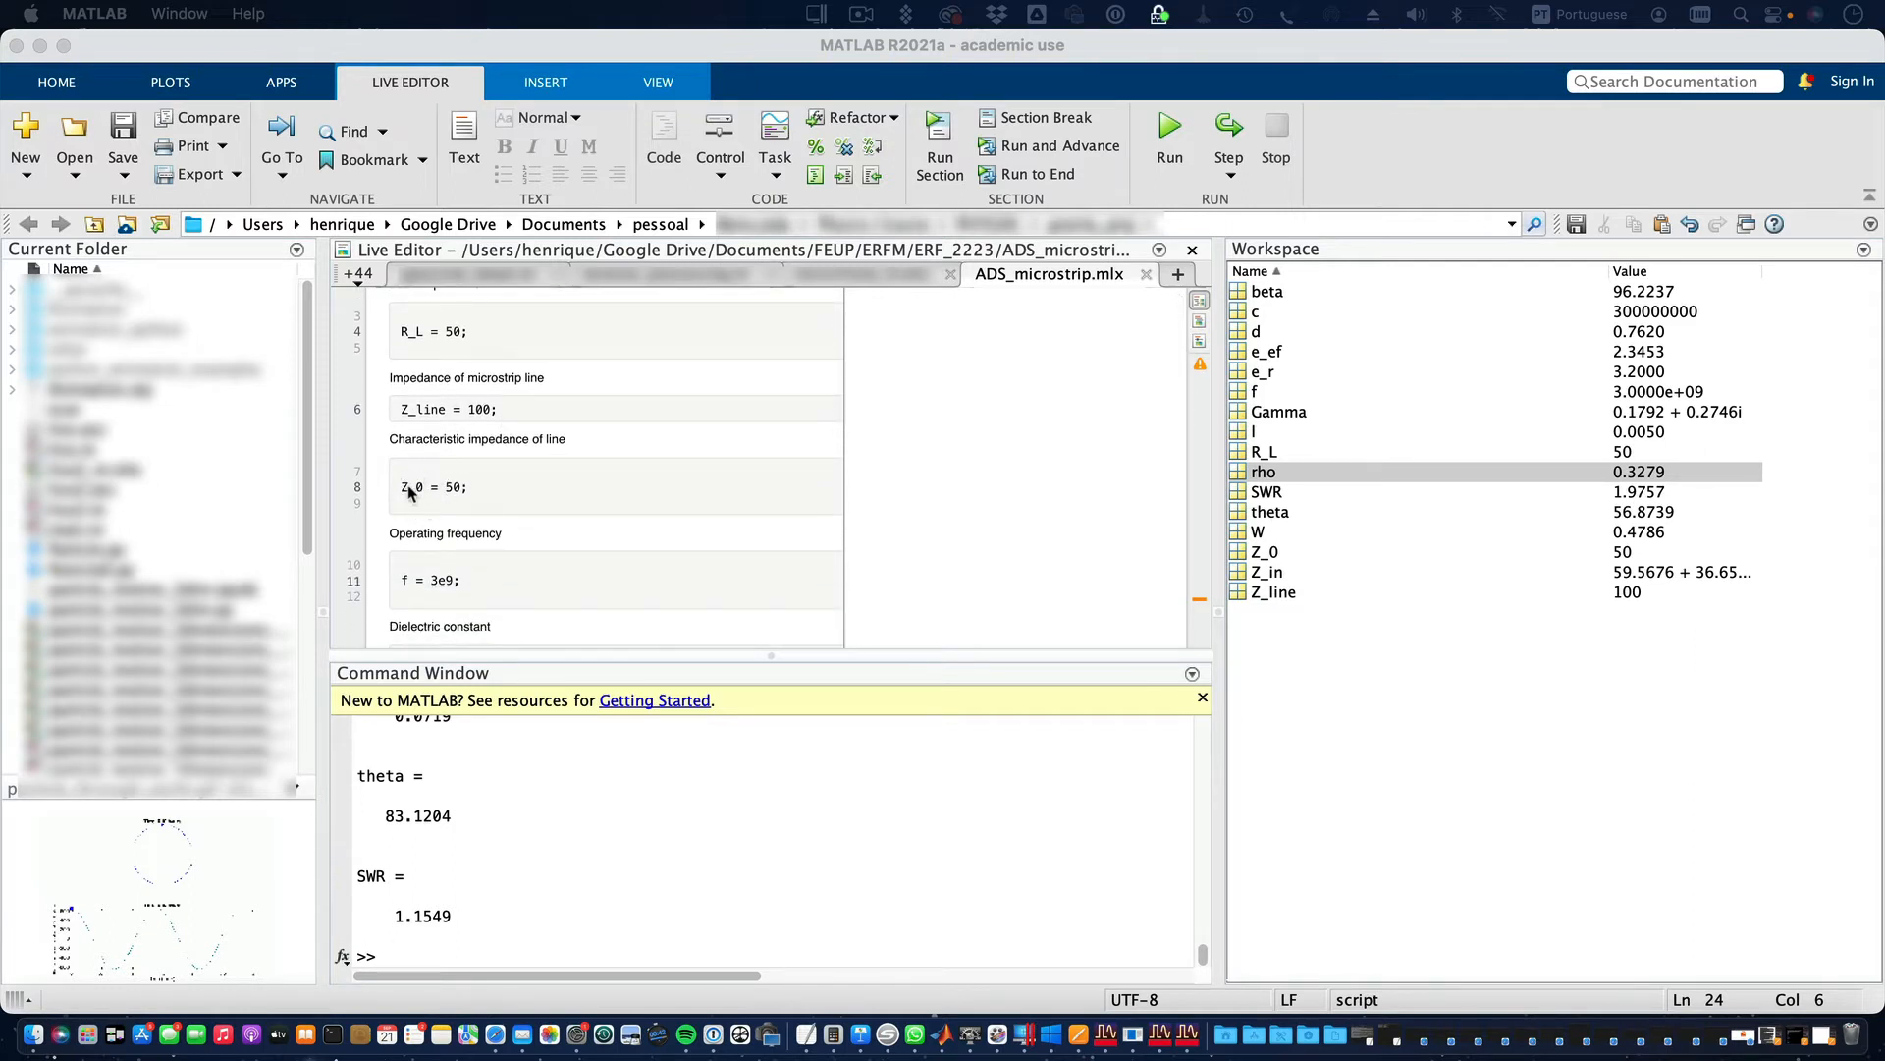
{"action": "scroll", "coordinate": [454, 494], "scroll_direction": "down", "scroll_amount": 3}
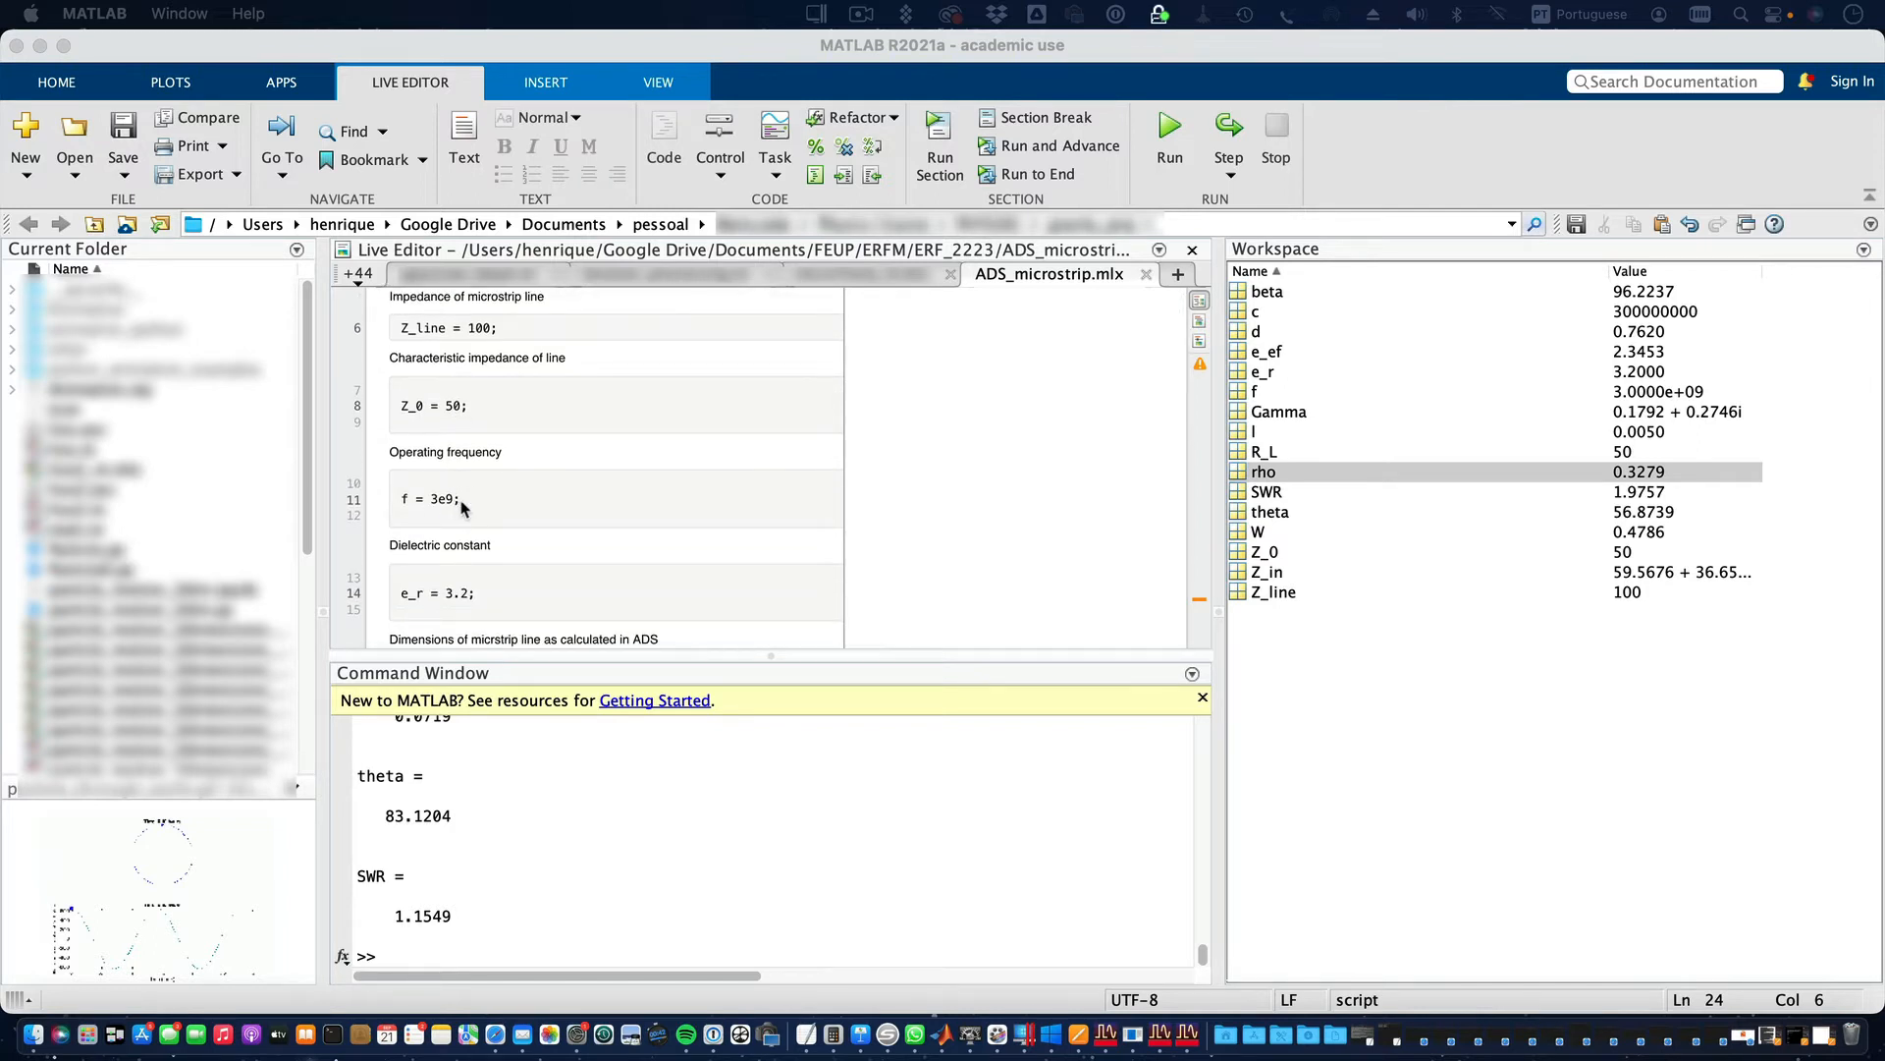
{"action": "scroll", "coordinate": [465, 507], "scroll_direction": "down", "scroll_amount": 2}
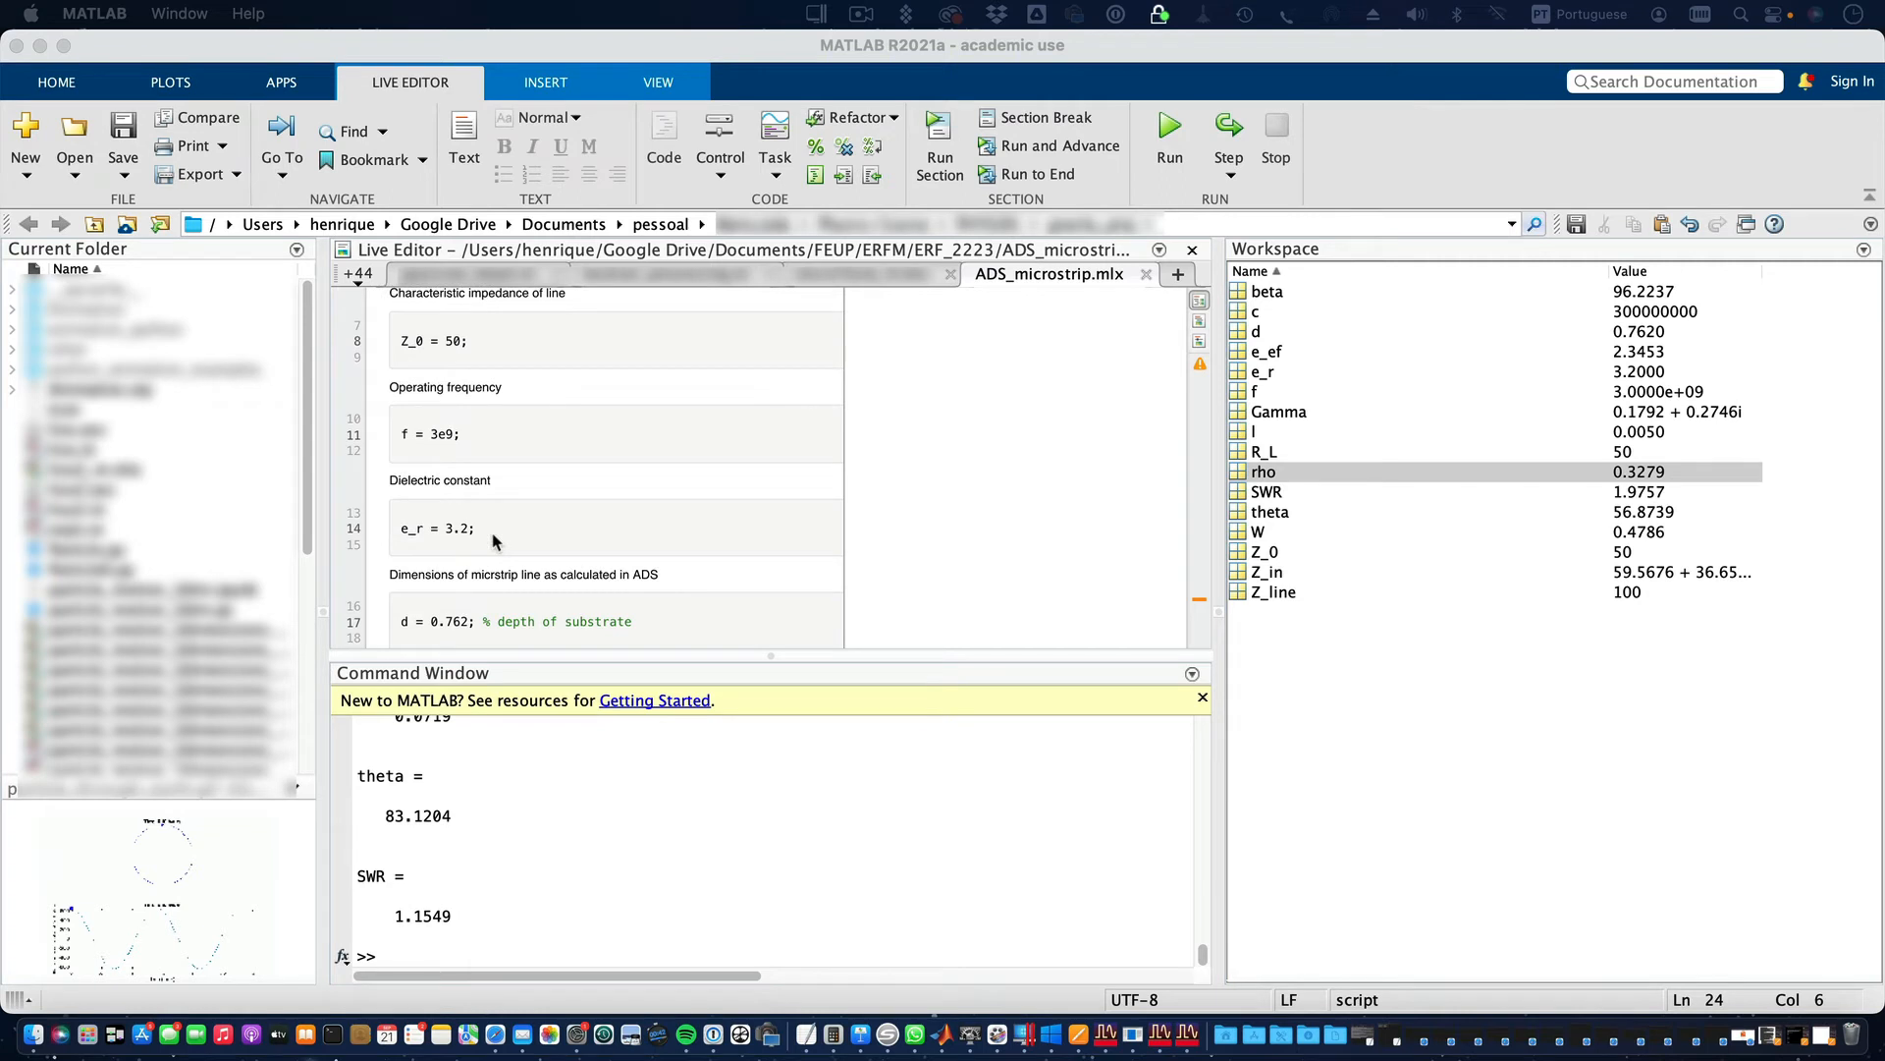
{"action": "scroll", "coordinate": [496, 541], "scroll_direction": "down", "scroll_amount": 3}
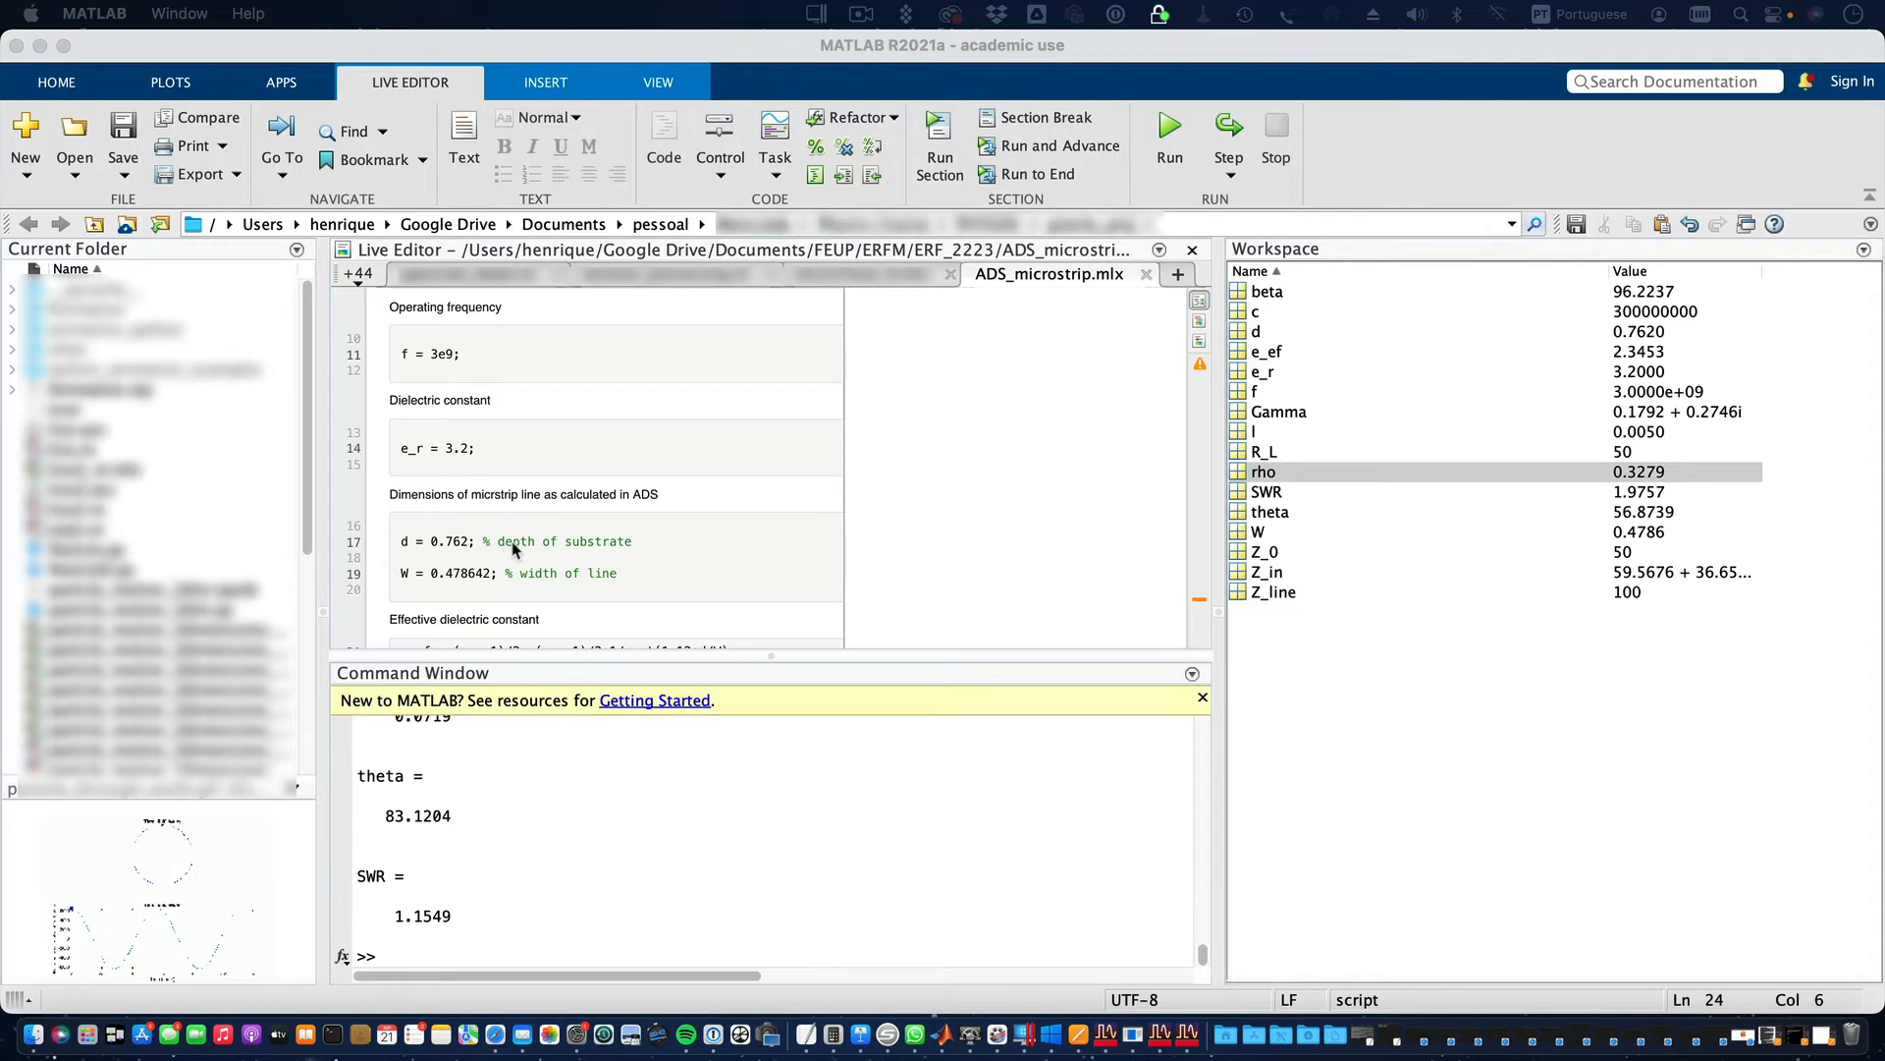
{"action": "scroll", "coordinate": [521, 550], "scroll_direction": "down", "scroll_amount": 1}
{"action": "scroll", "coordinate": [521, 550], "scroll_direction": "down", "scroll_amount": 3}
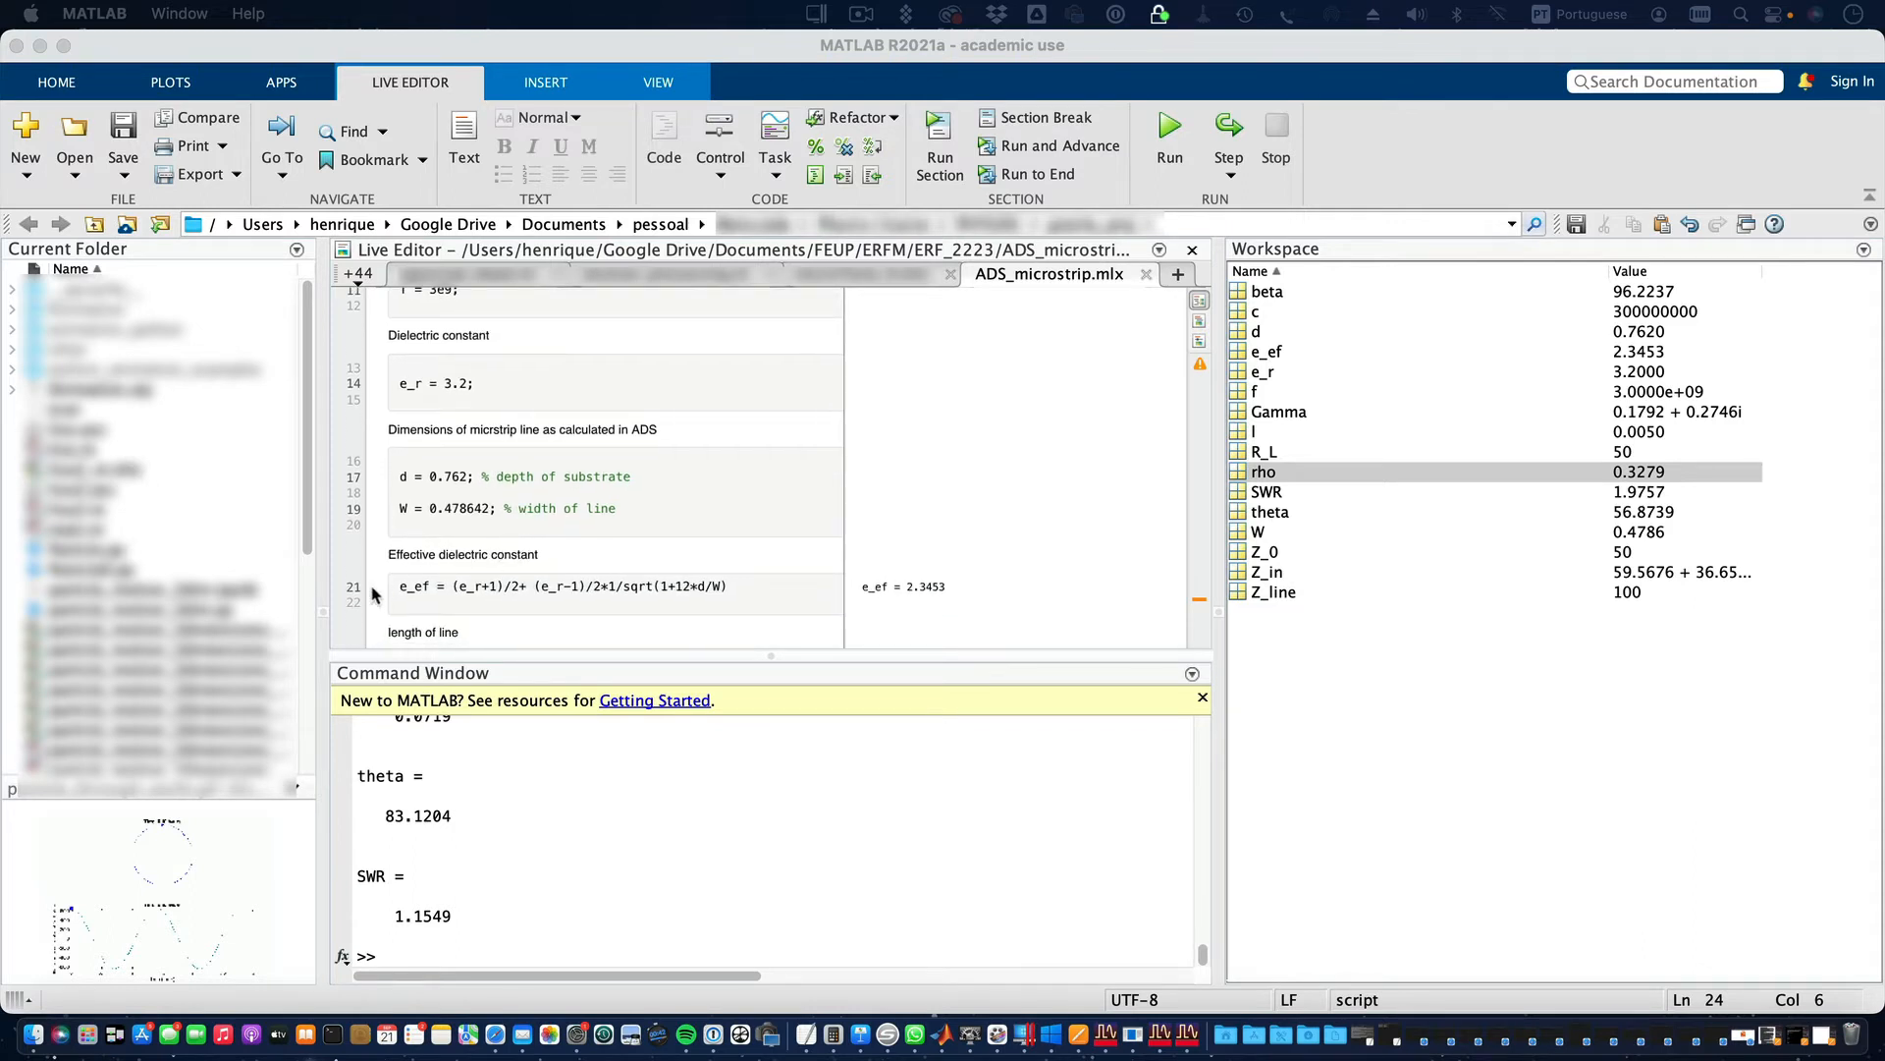
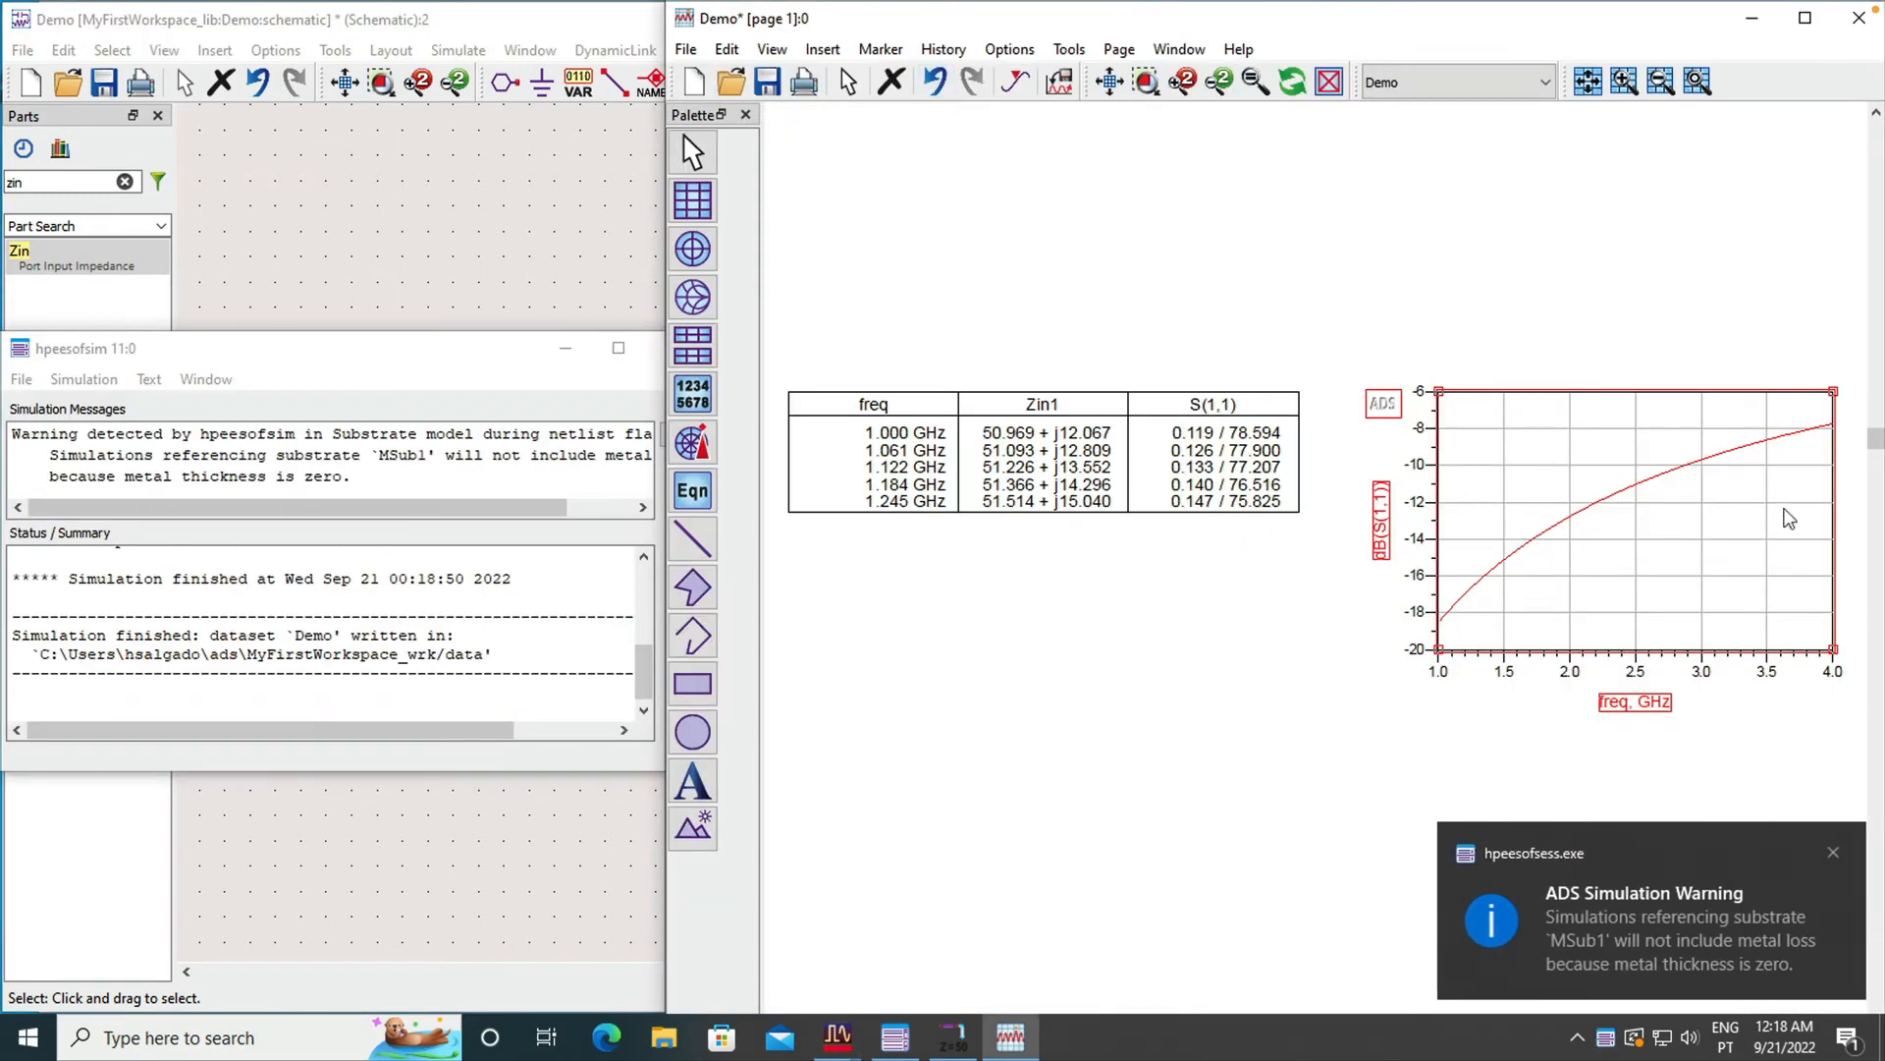
Step: Increase the list table's height on the data display page to show more frequency rows of Zin1 and S(1,1)
{"action": "left_click", "coordinate": [1061, 499]}
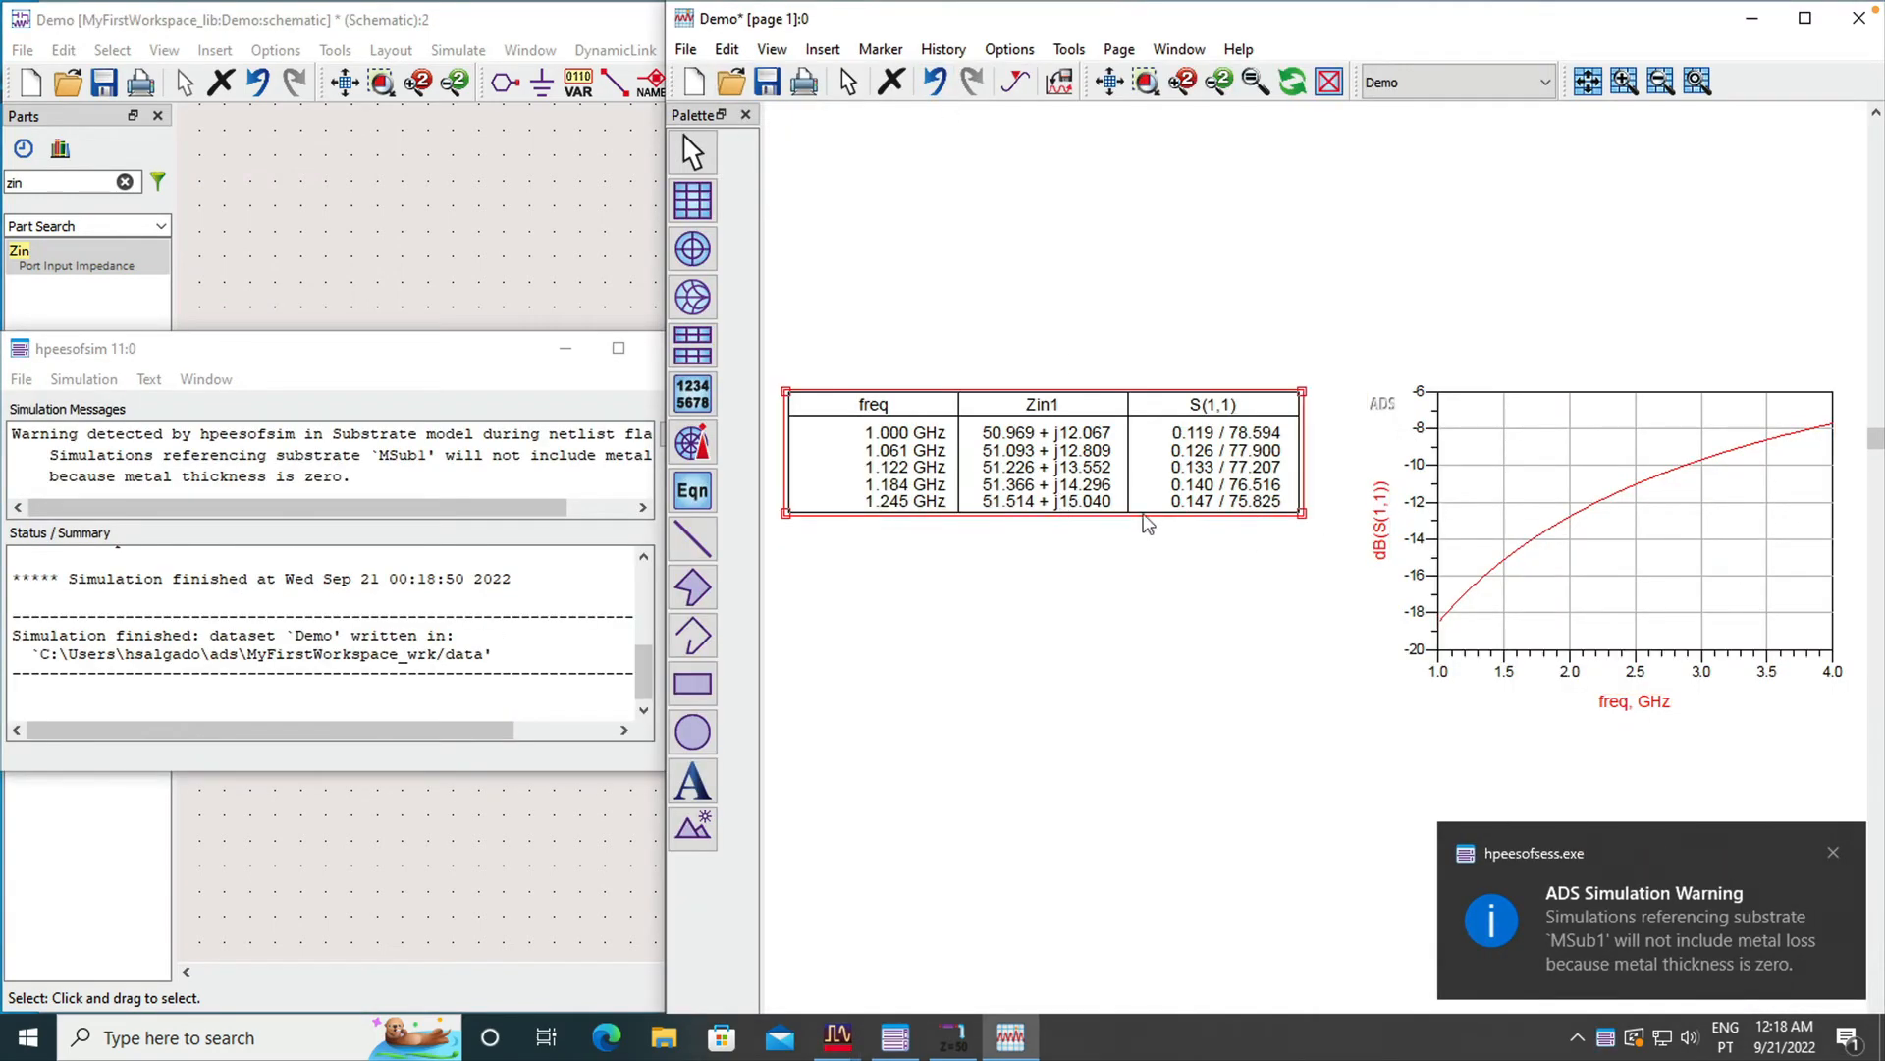
{"action": "left_click_drag", "start_coordinate": [1307, 519], "coordinate": [1310, 703]}
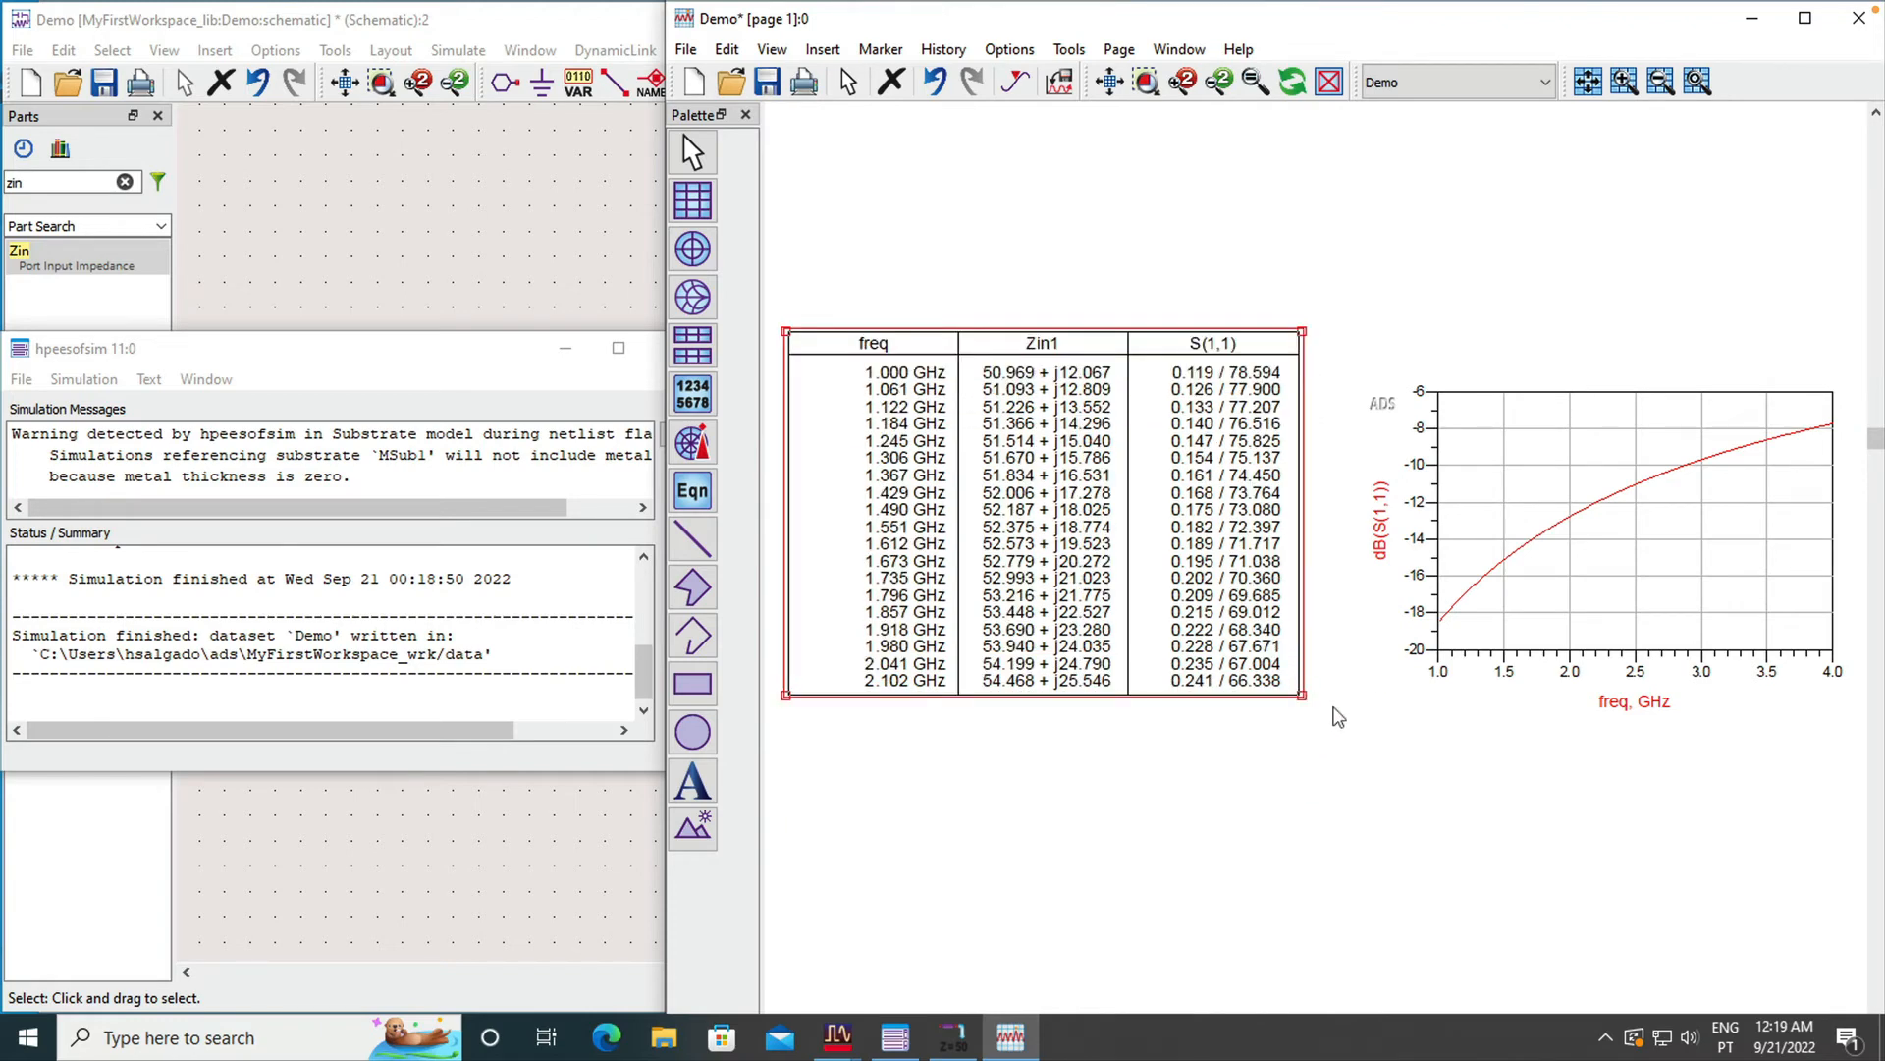
Step: Stretch the Zin1 and S(1,1) list table further down the page so its frequency rows reach about 3 GHz
{"action": "left_click", "coordinate": [1333, 705]}
{"action": "left_click", "coordinate": [1297, 692]}
{"action": "left_click_drag", "start_coordinate": [1302, 695], "coordinate": [1306, 945]}
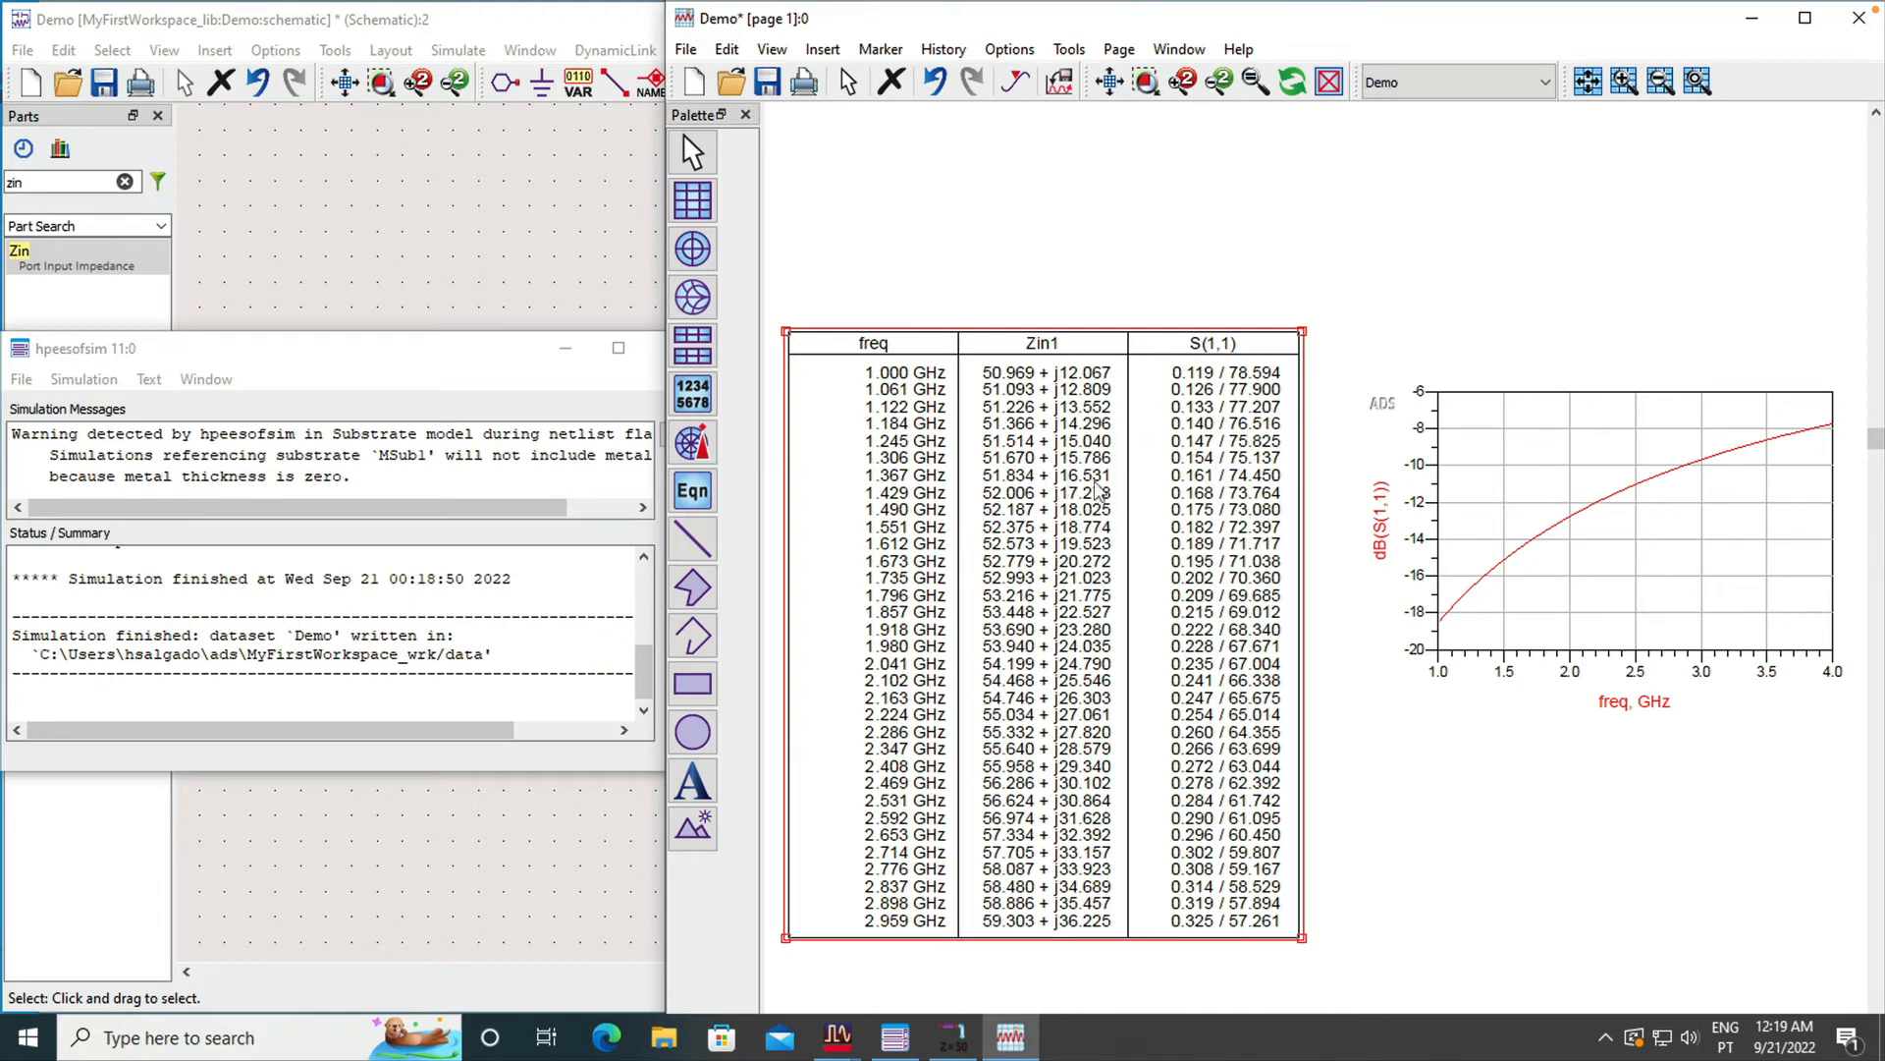
Step: Leave the Keynote slide show on ADS EM simulation and return to the Demo schematic in ADS
{"action": "left_click", "coordinate": [535, 271]}
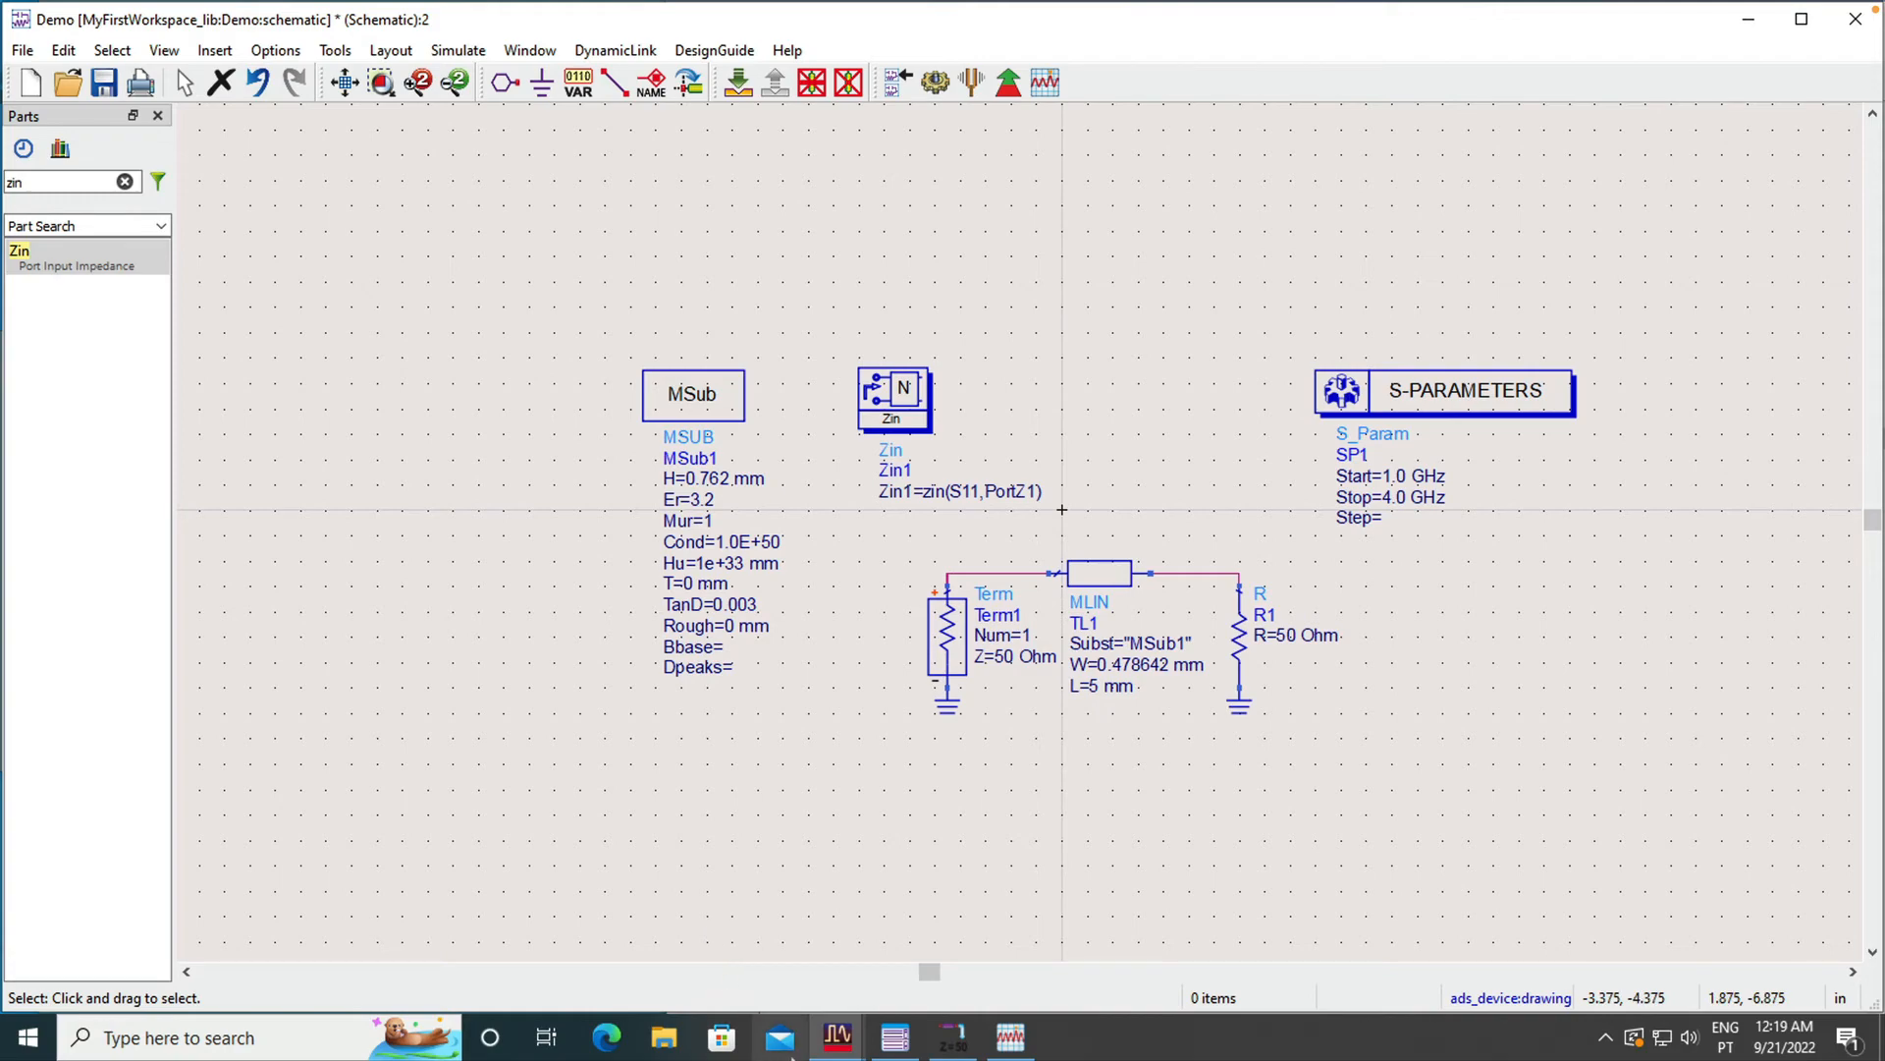
{"action": "mouse_move", "coordinate": [832, 1037]}
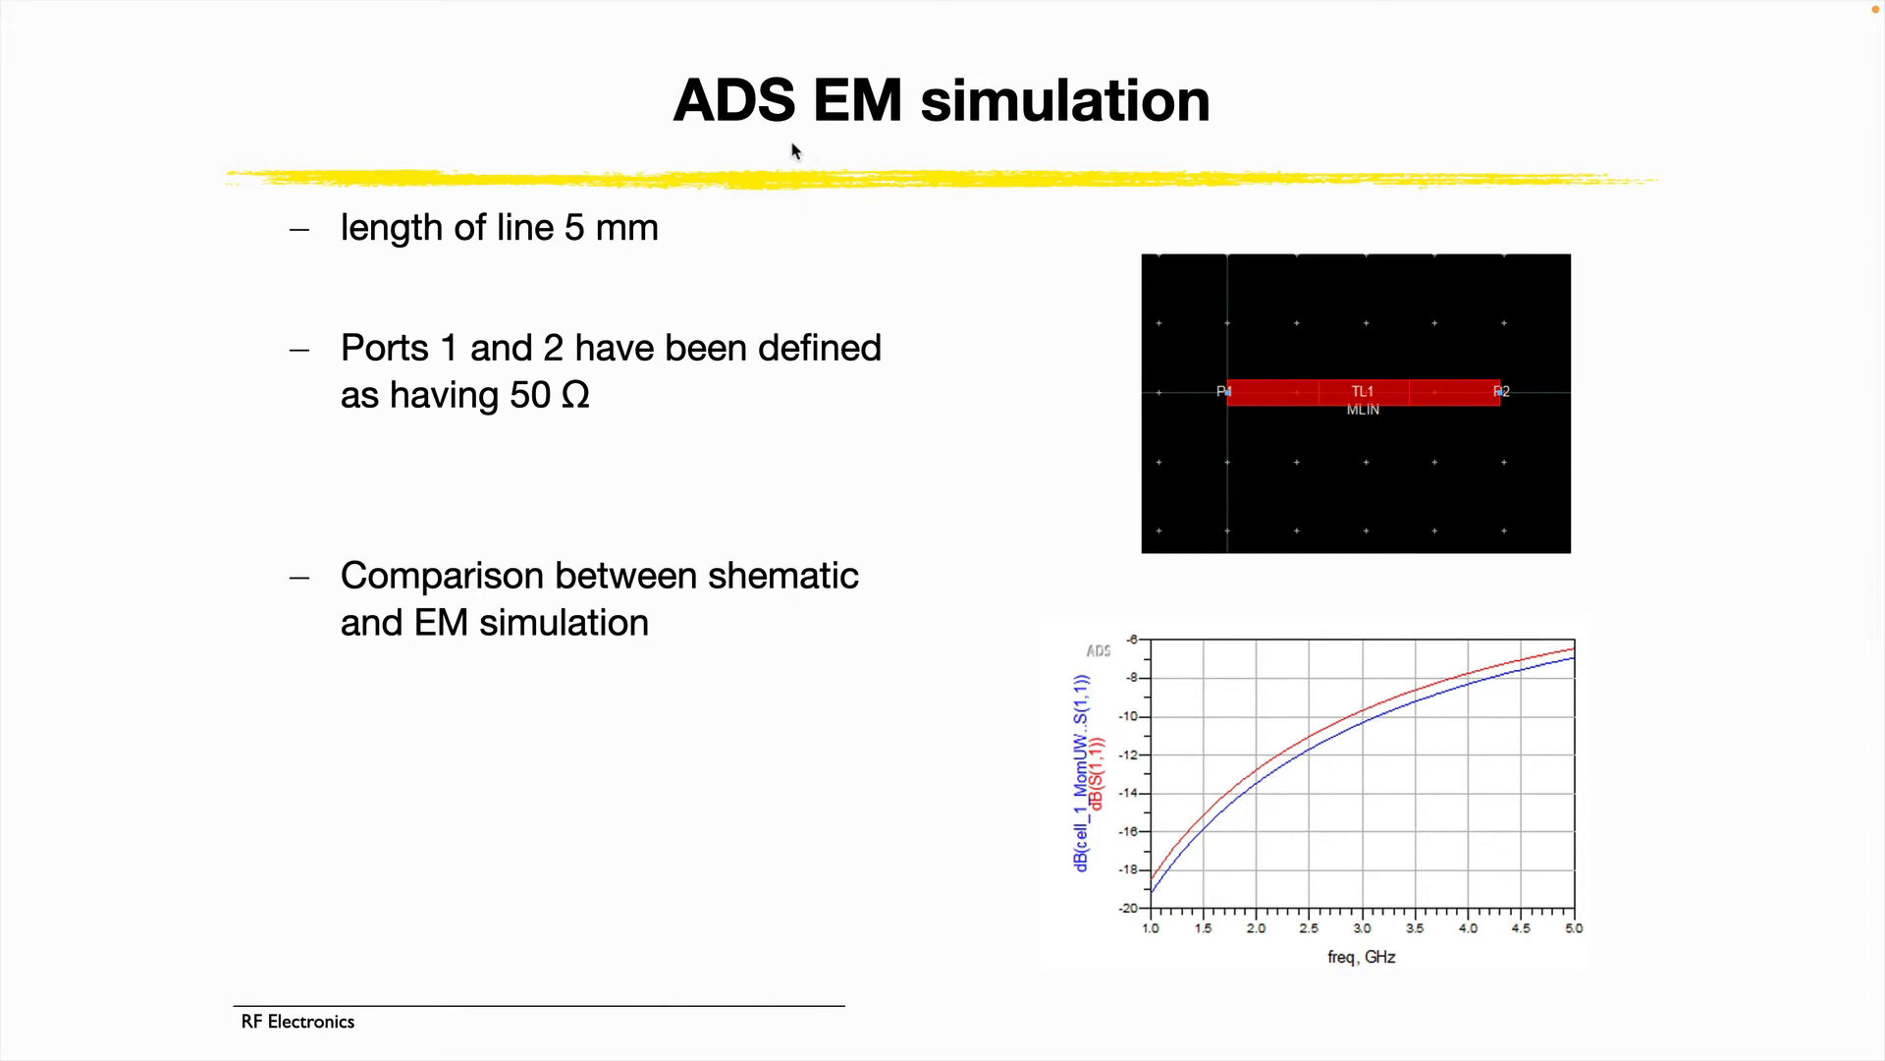
{"action": "key", "text": "Escape"}
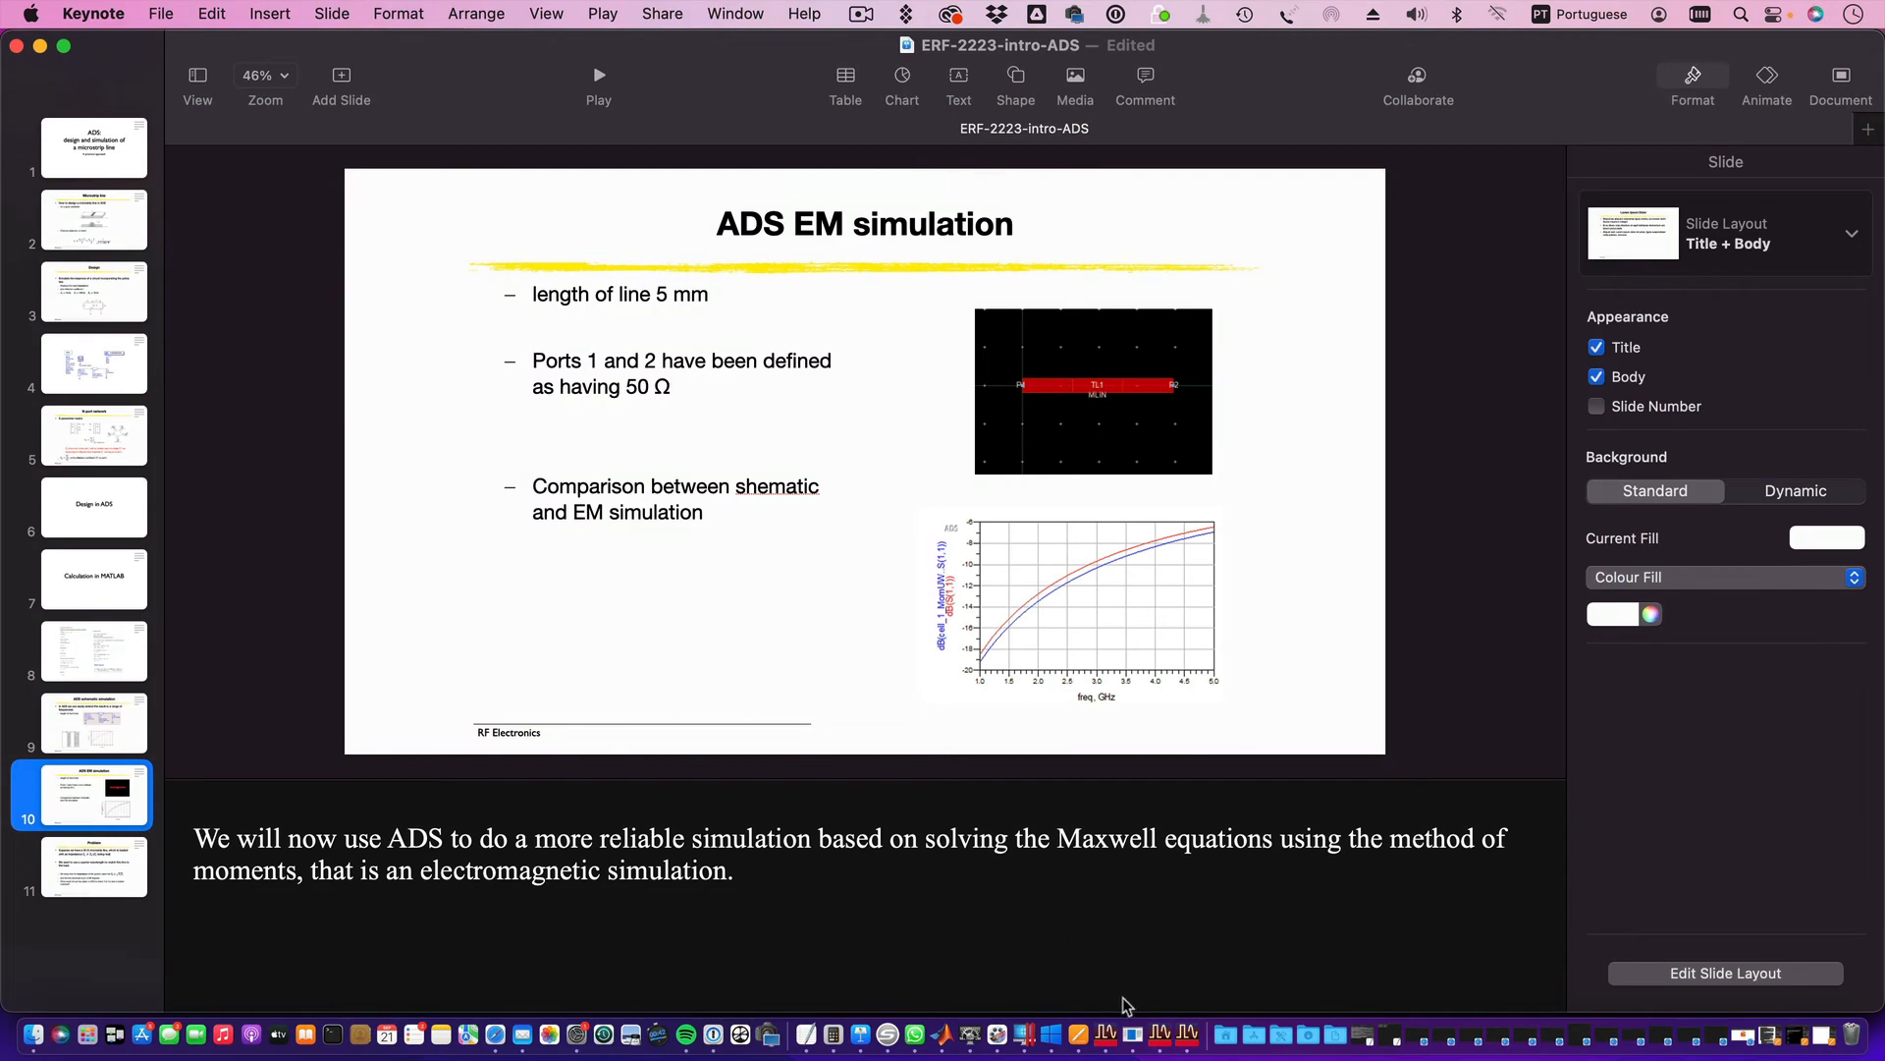
{"action": "left_click", "coordinate": [1130, 1039]}
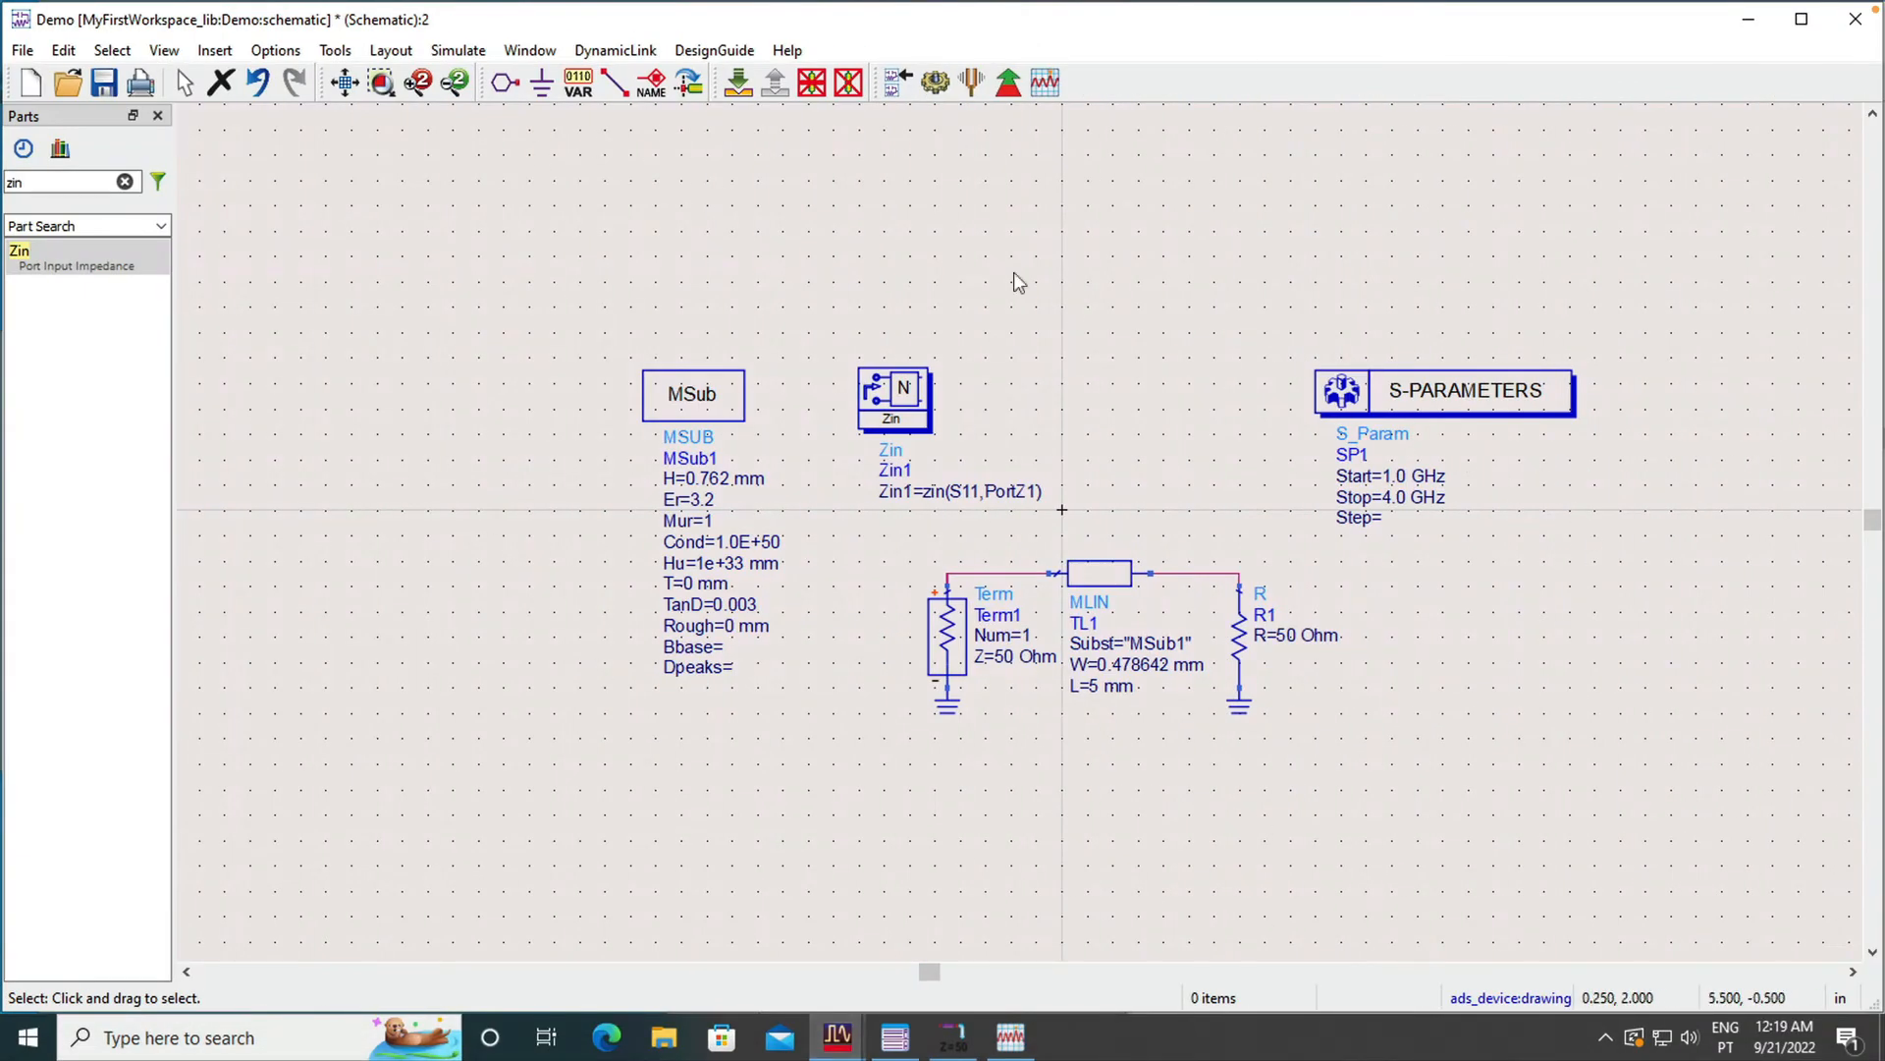
Step: Generate the layout from the Demo schematic, synchronizing the entire design with the default options
{"action": "left_click", "coordinate": [344, 84]}
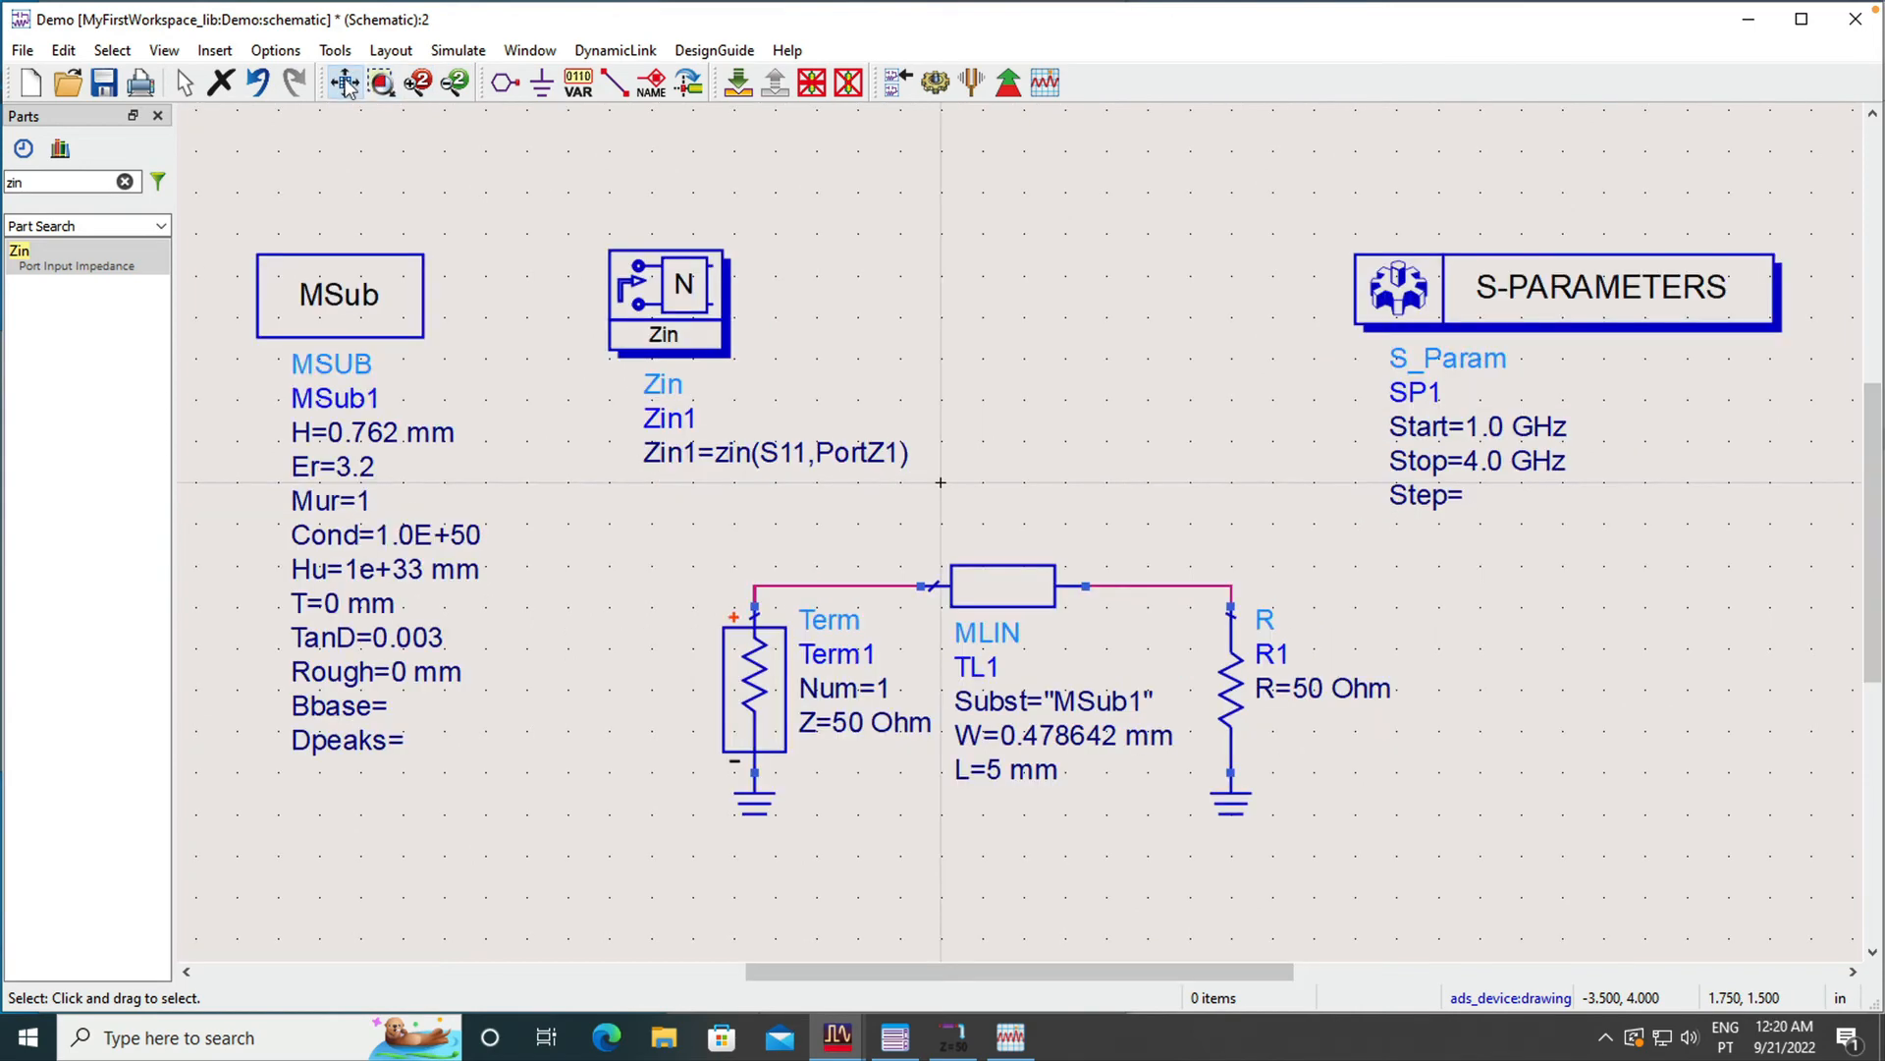
{"action": "left_click", "coordinate": [279, 52]}
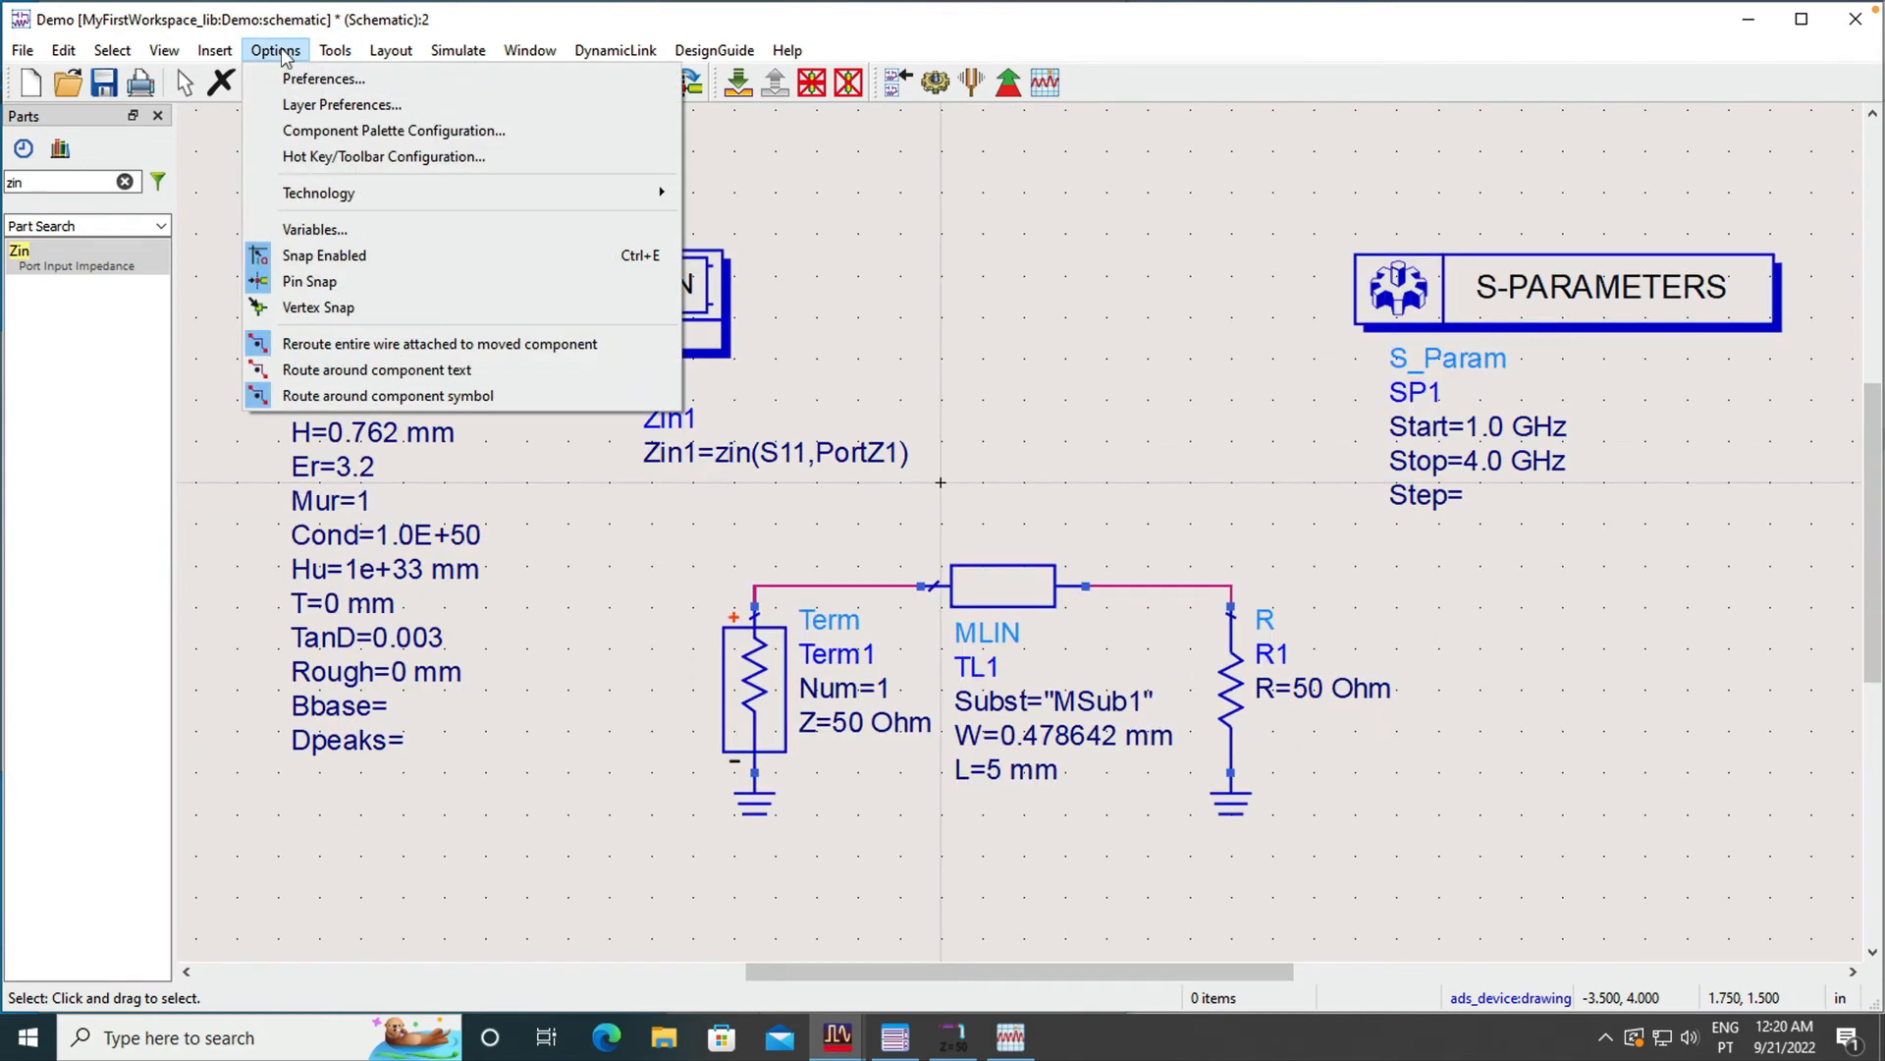
{"action": "mouse_move", "coordinate": [391, 54]}
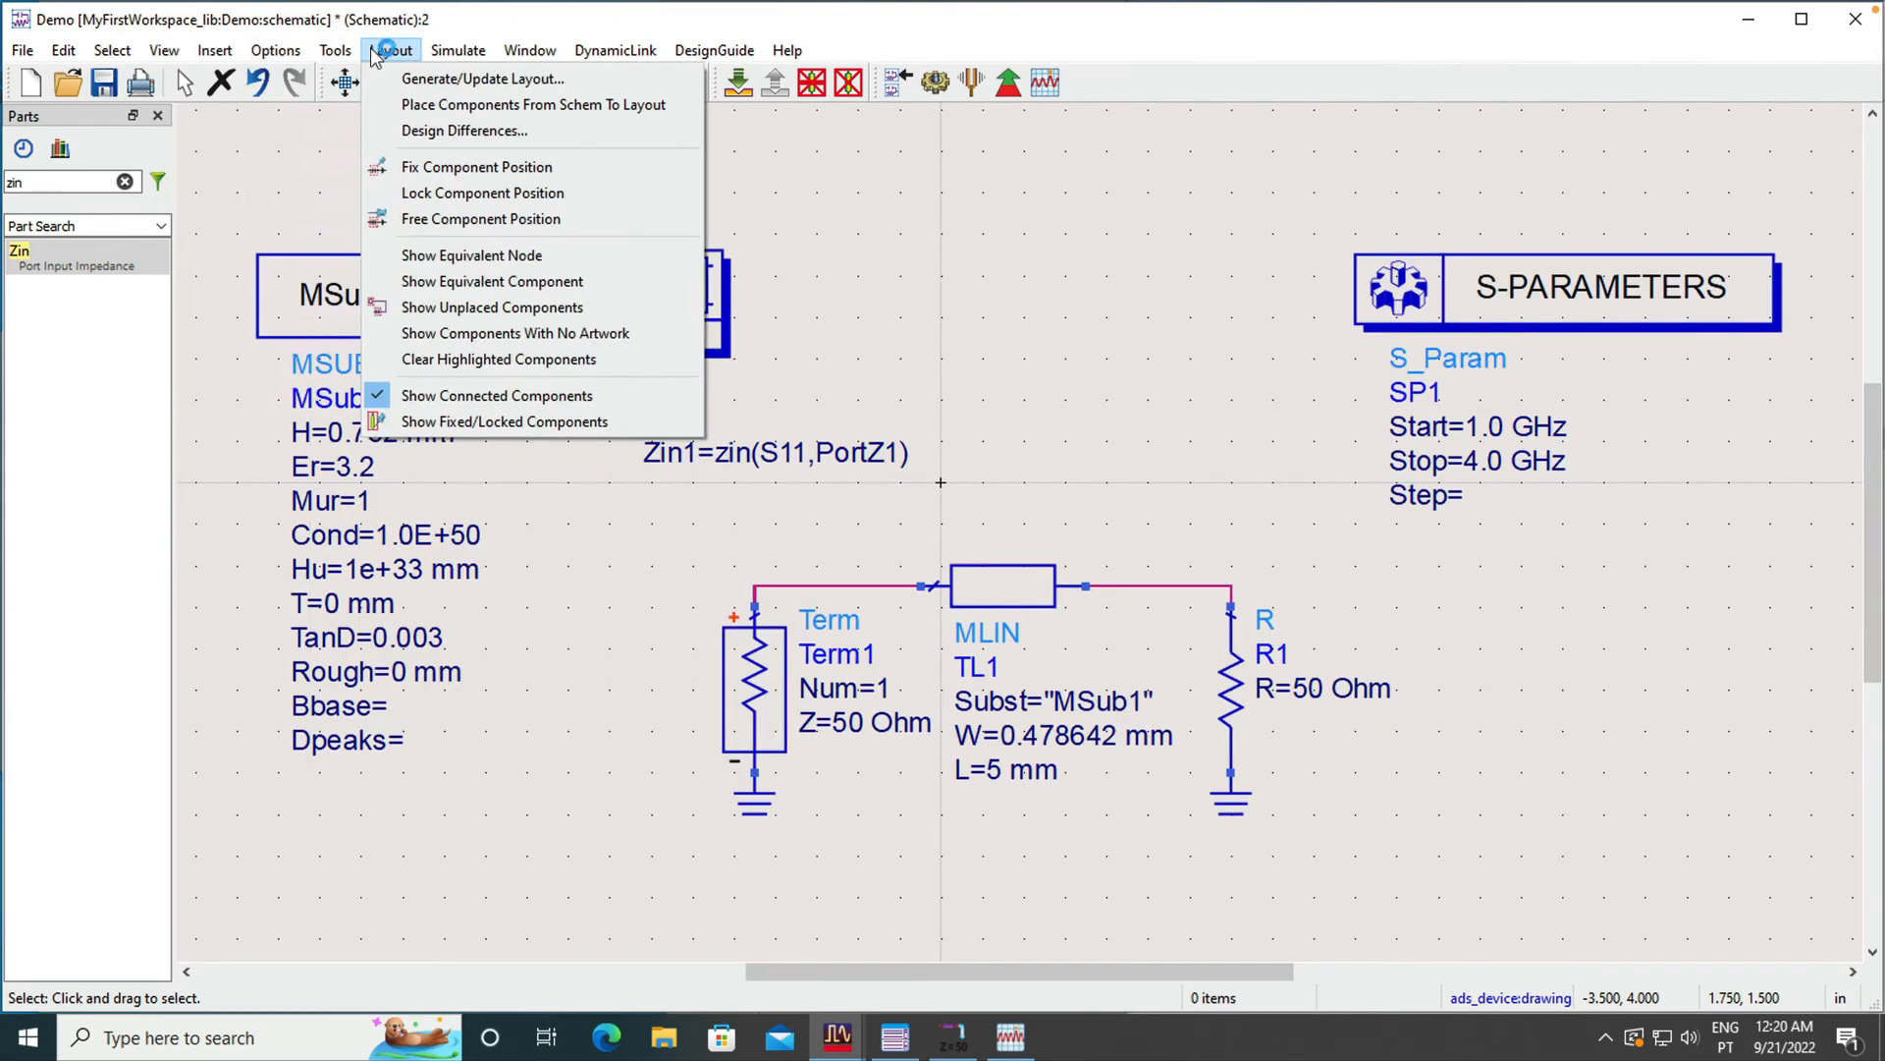
{"action": "left_click", "coordinate": [447, 81]}
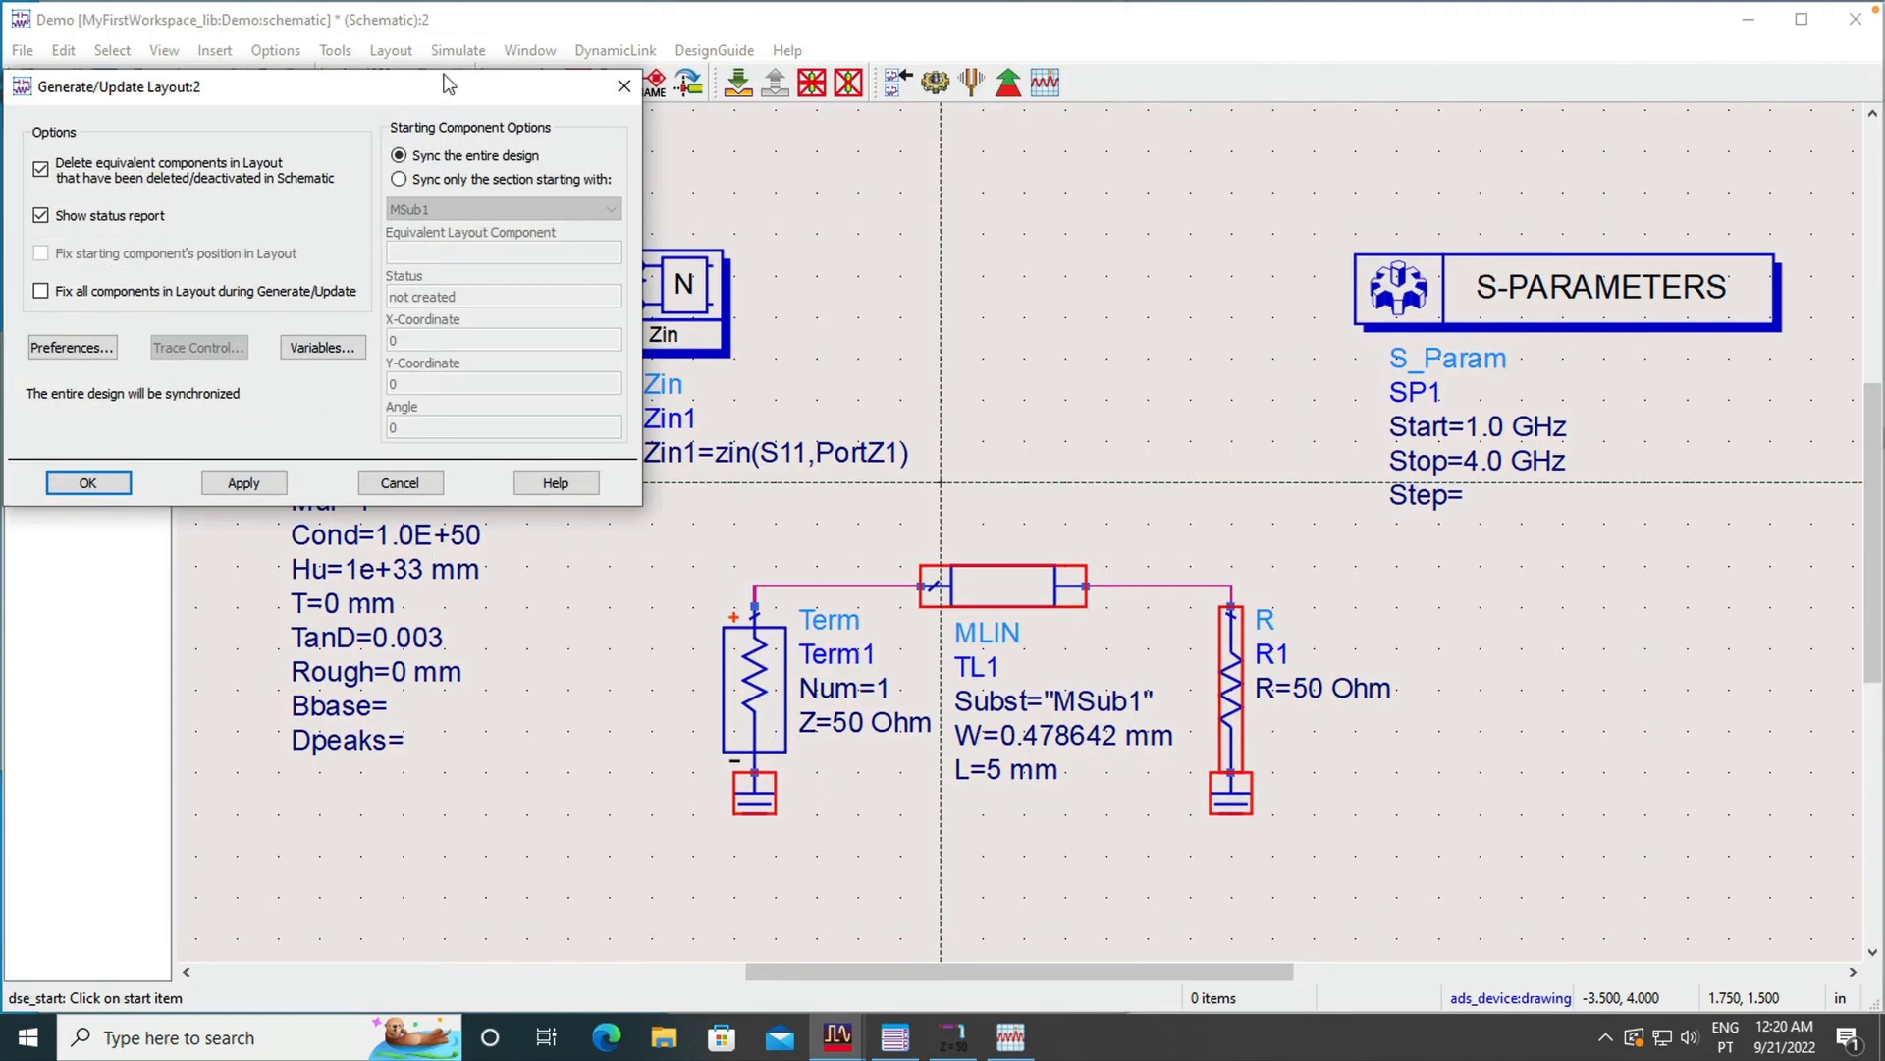
{"action": "left_click", "coordinate": [87, 483]}
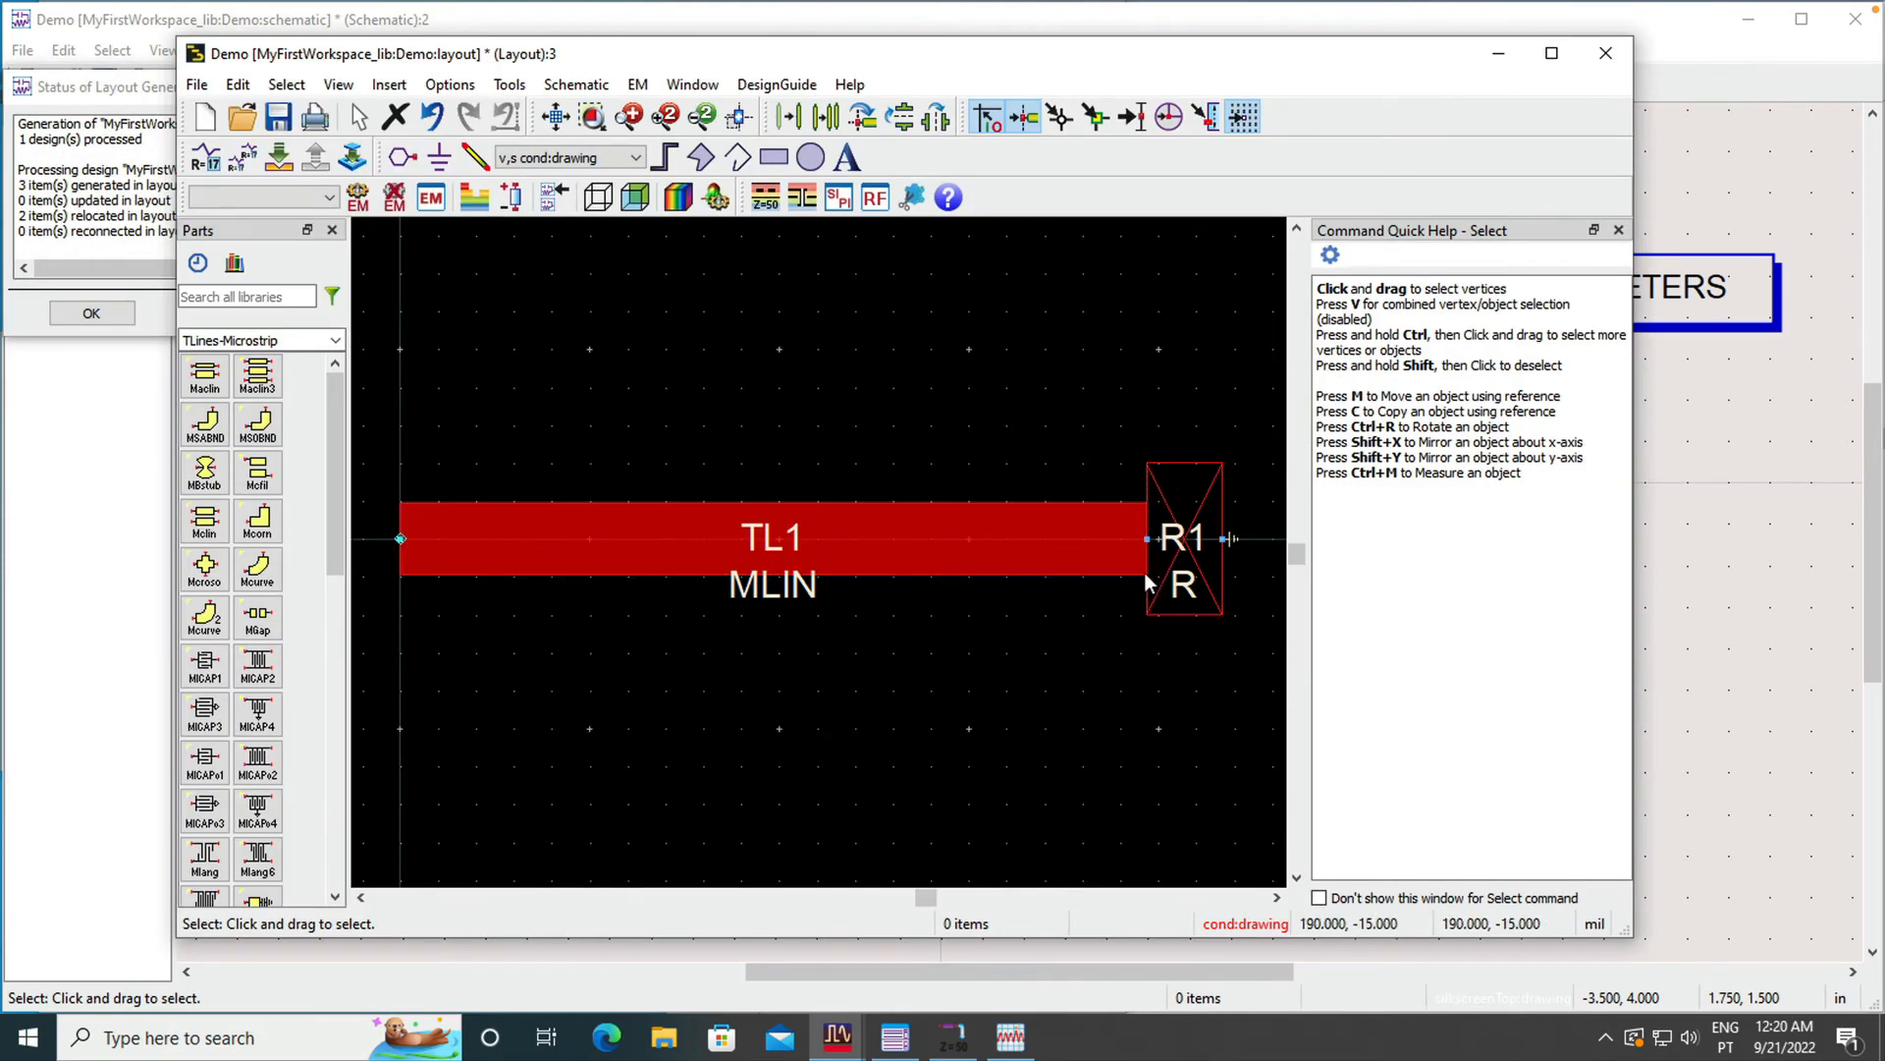
Step: Delete resistor R1 from the end of the TL1 line in the layout and leave the Delete command
{"action": "left_click", "coordinate": [1200, 578]}
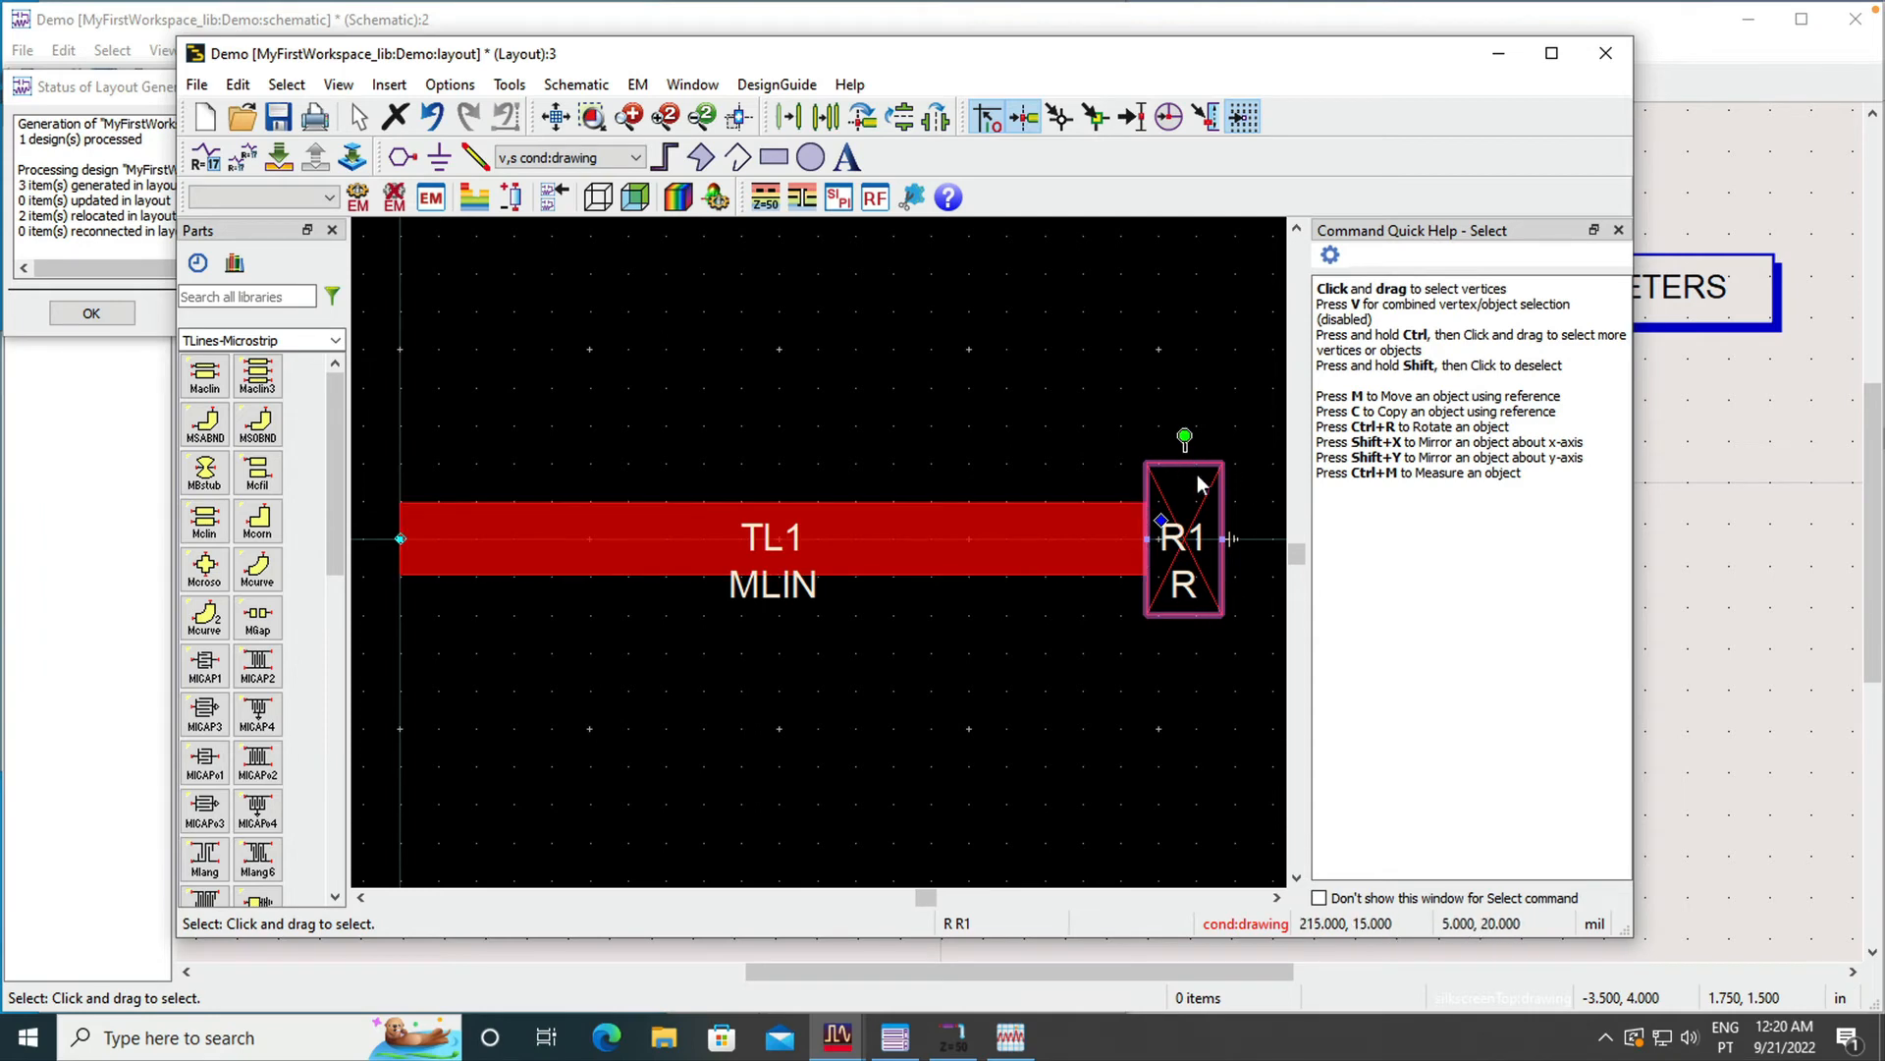
{"action": "right_click", "coordinate": [1209, 529]}
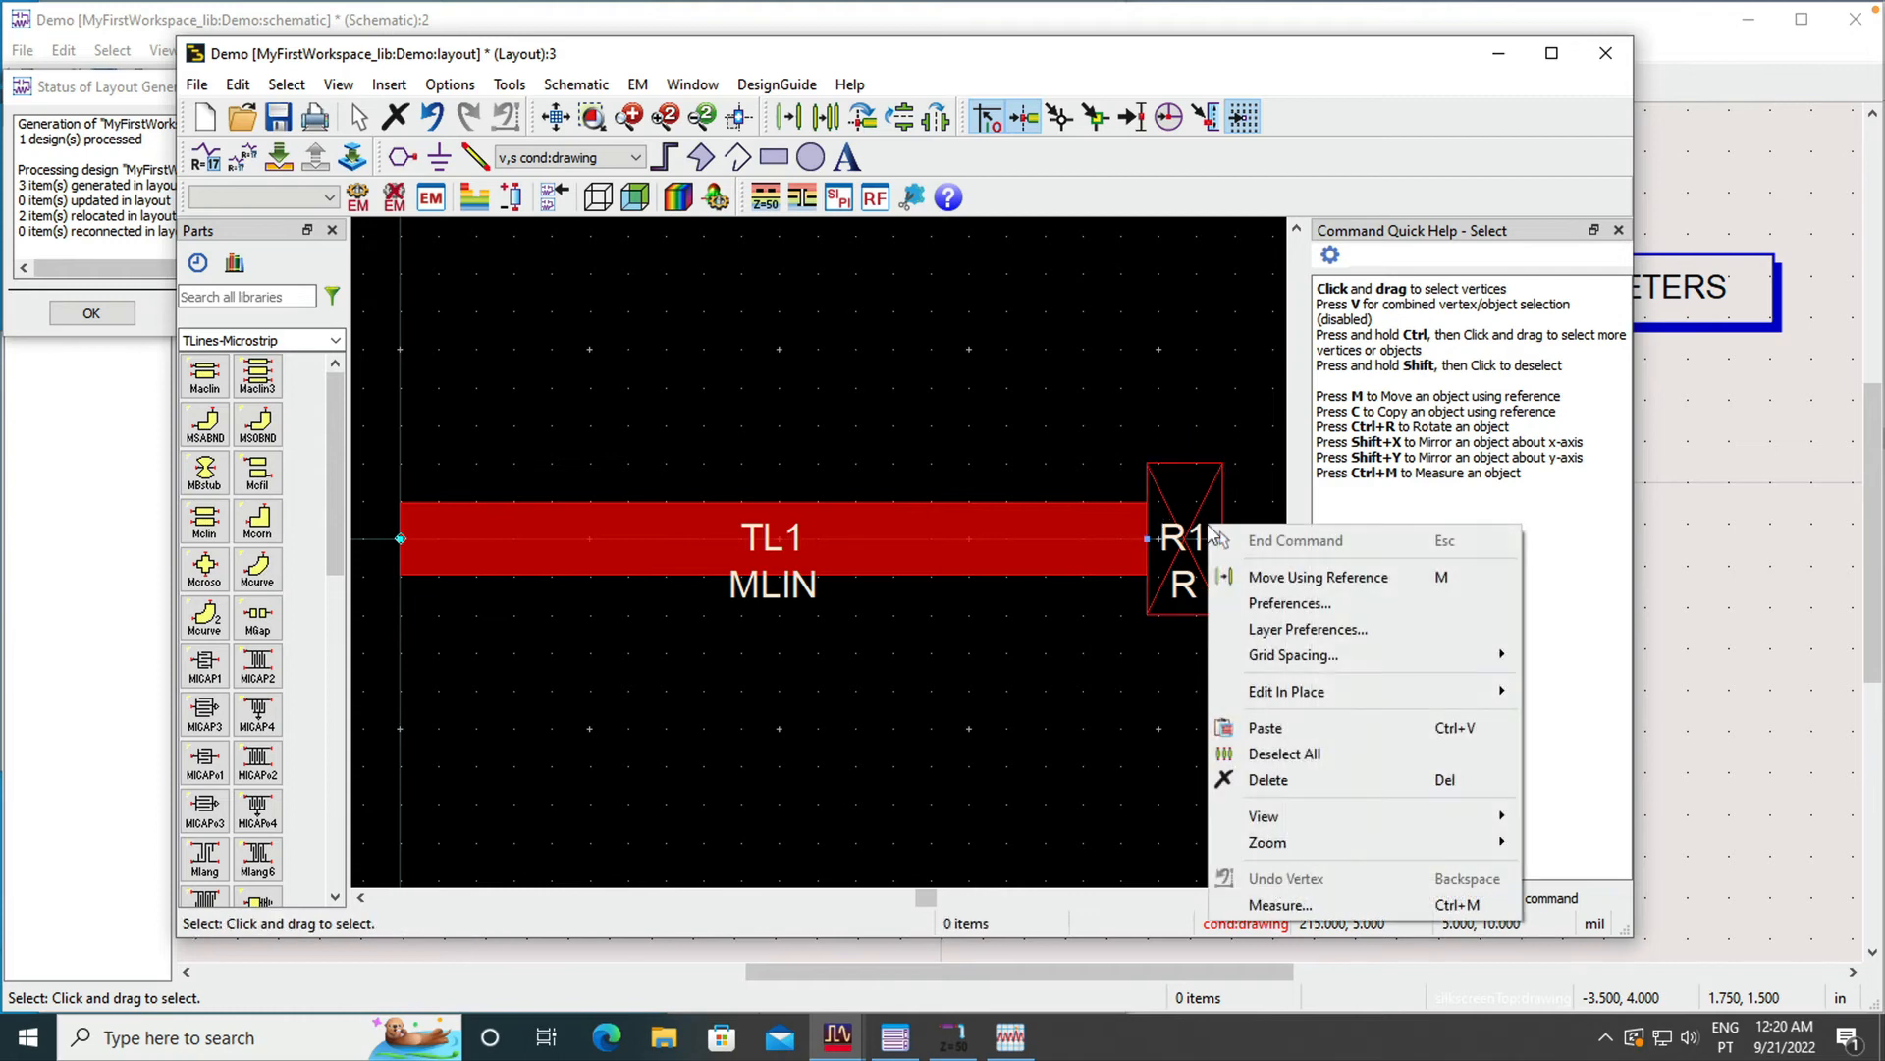
{"action": "left_click", "coordinate": [1282, 780]}
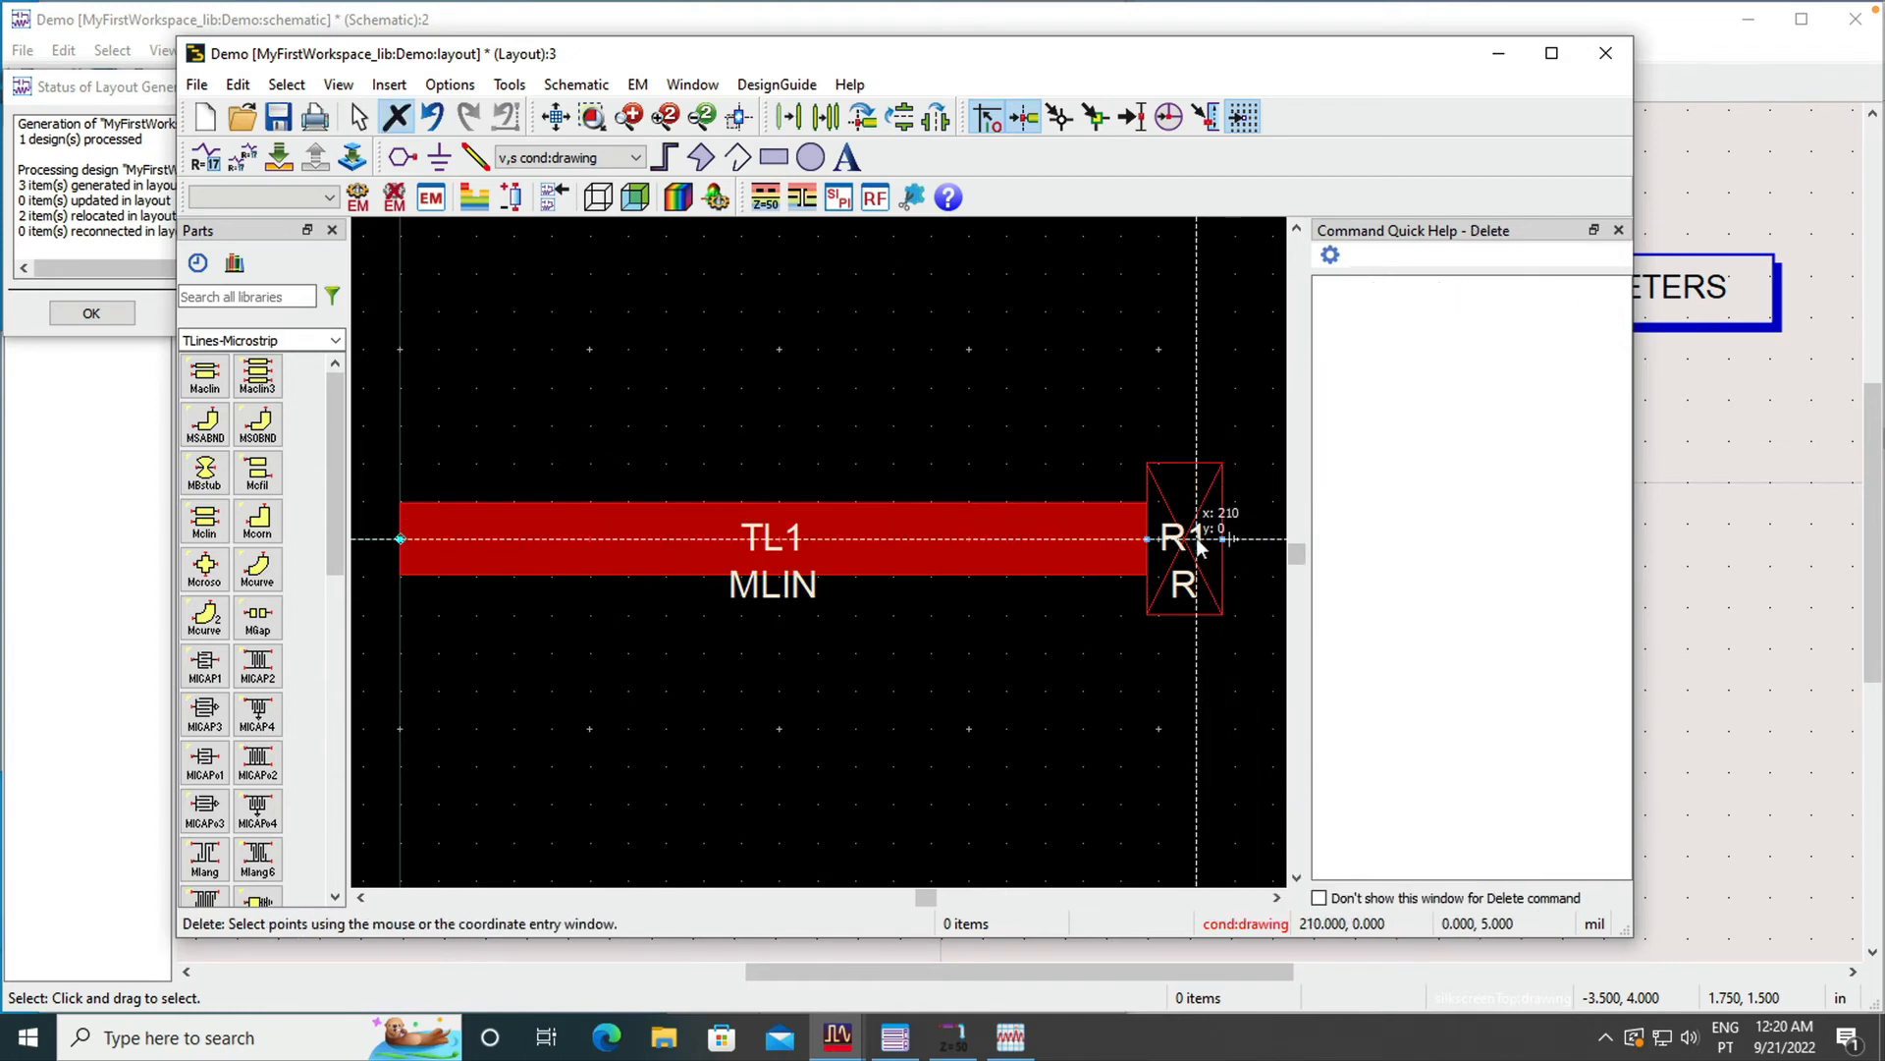
{"action": "scroll", "coordinate": [1196, 538], "scroll_direction": "down", "scroll_amount": 1}
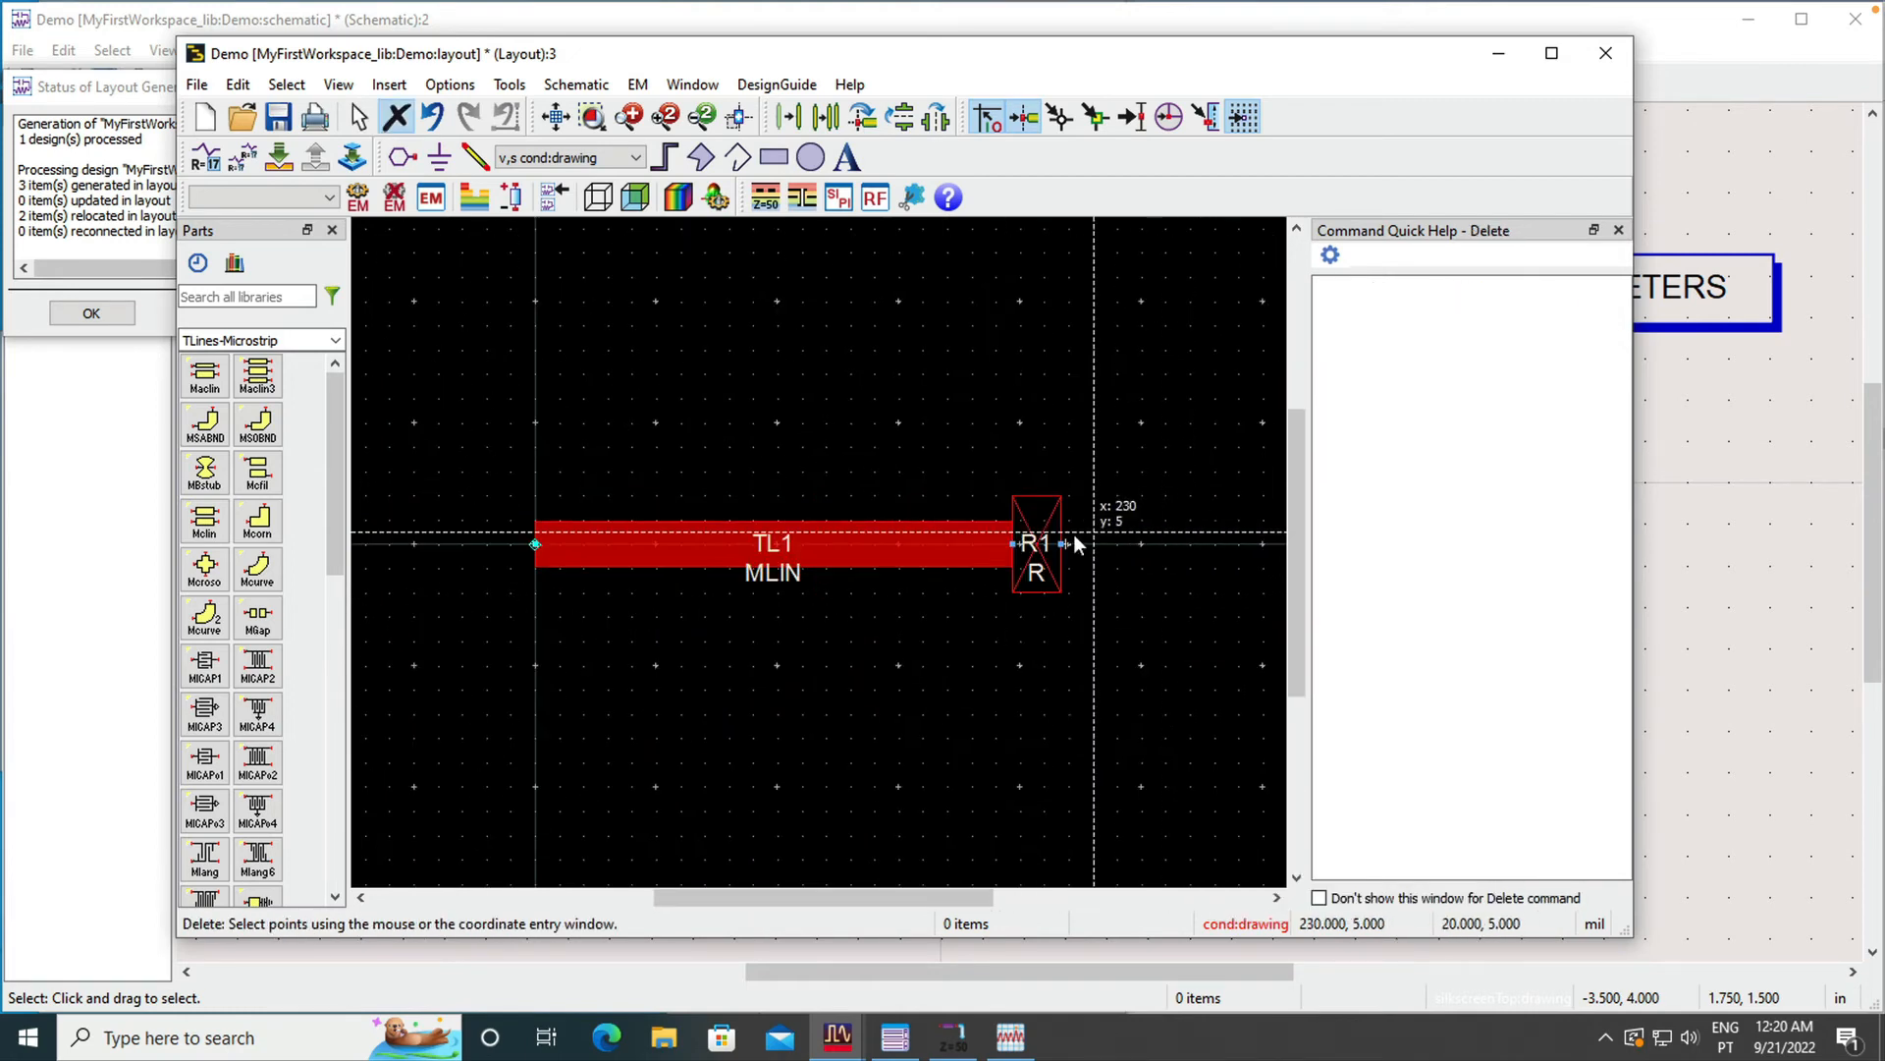
{"action": "left_click", "coordinate": [1041, 546]}
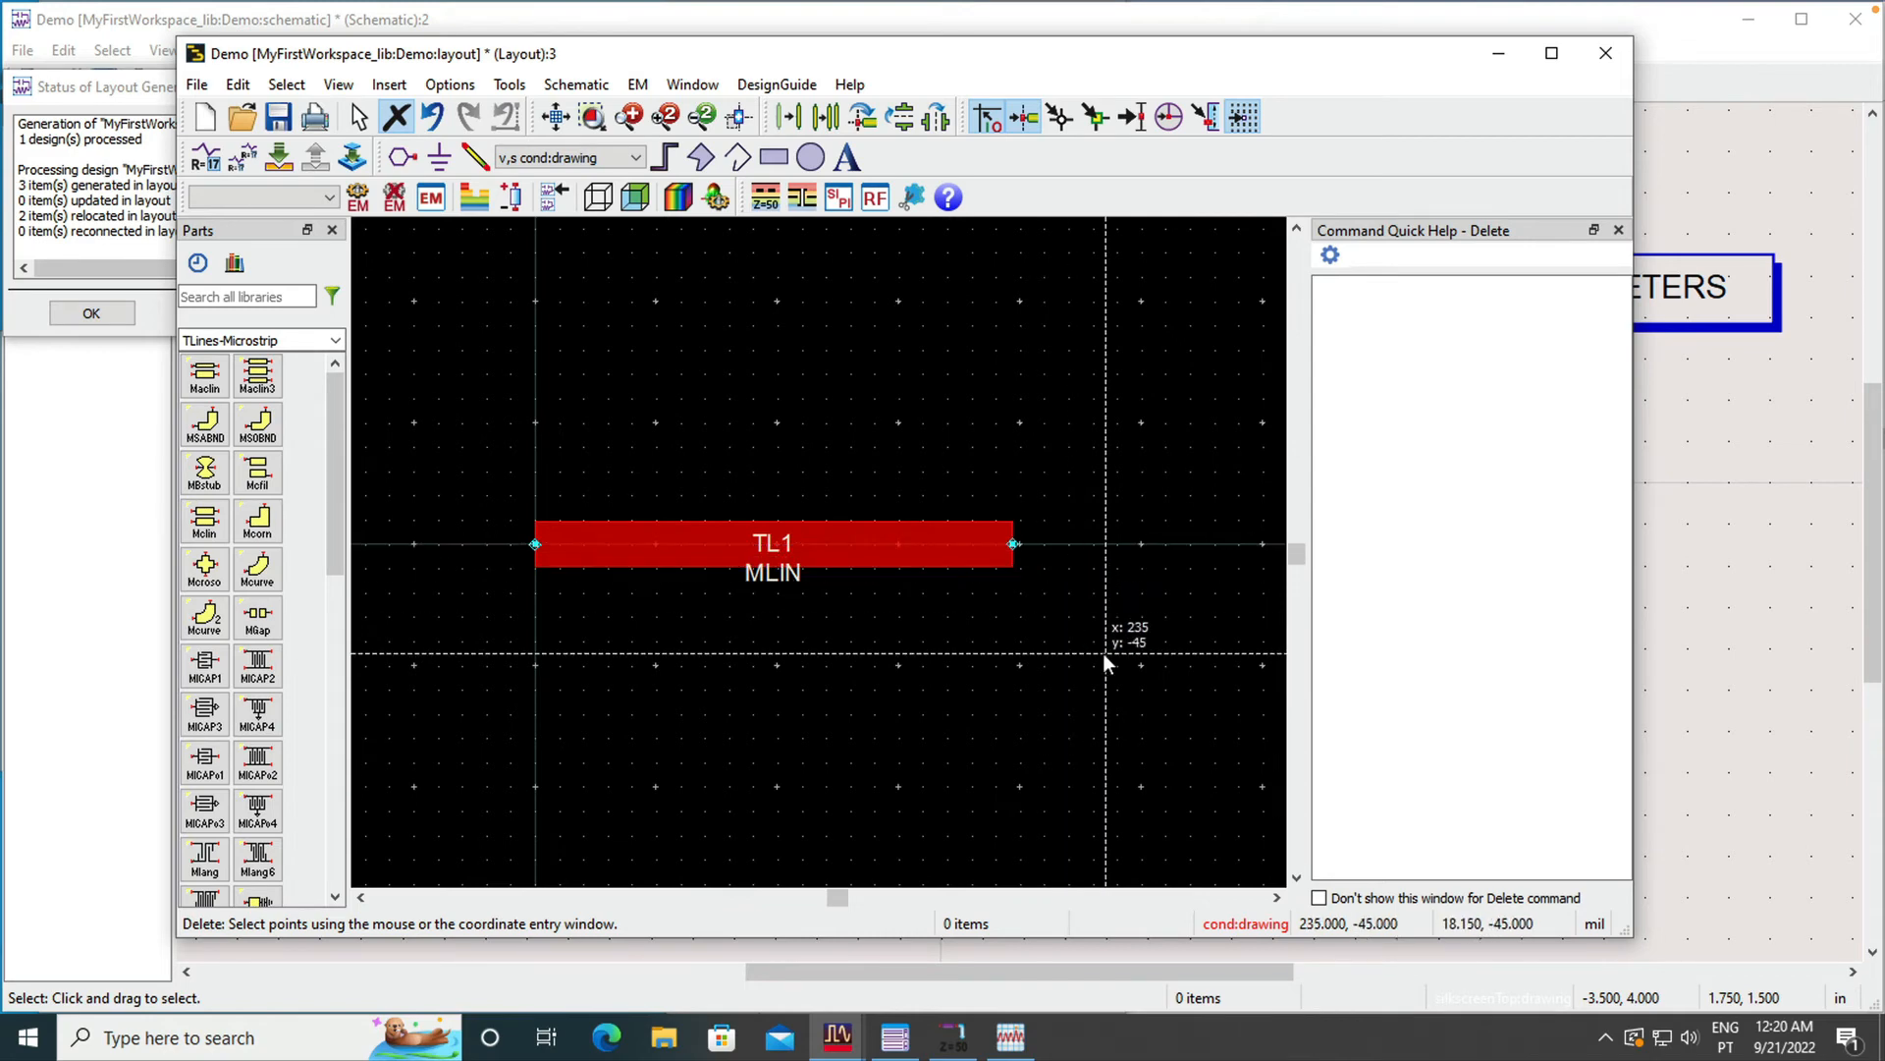
{"action": "key", "text": "Escape"}
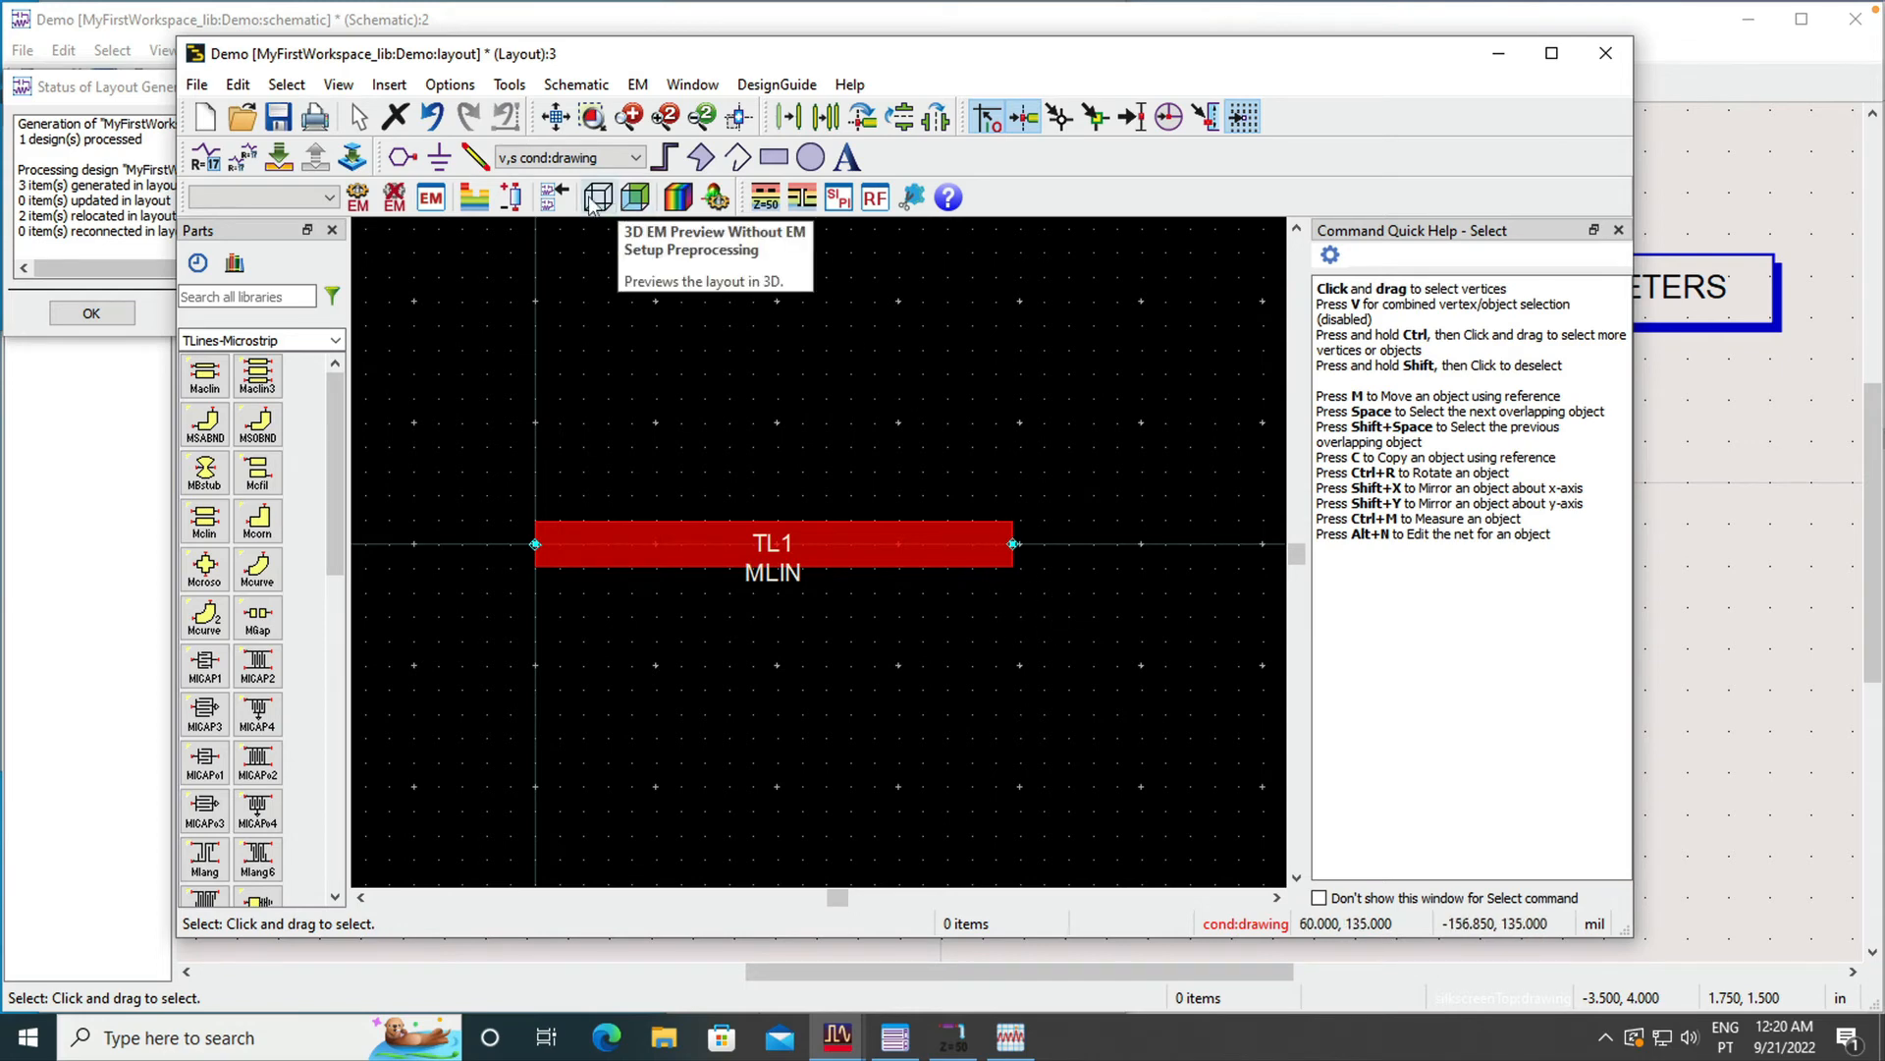
Step: Create an EM setup view named emSetup for the Demo cell without a template, and move its window aside from the layout
{"action": "left_click", "coordinate": [429, 199]}
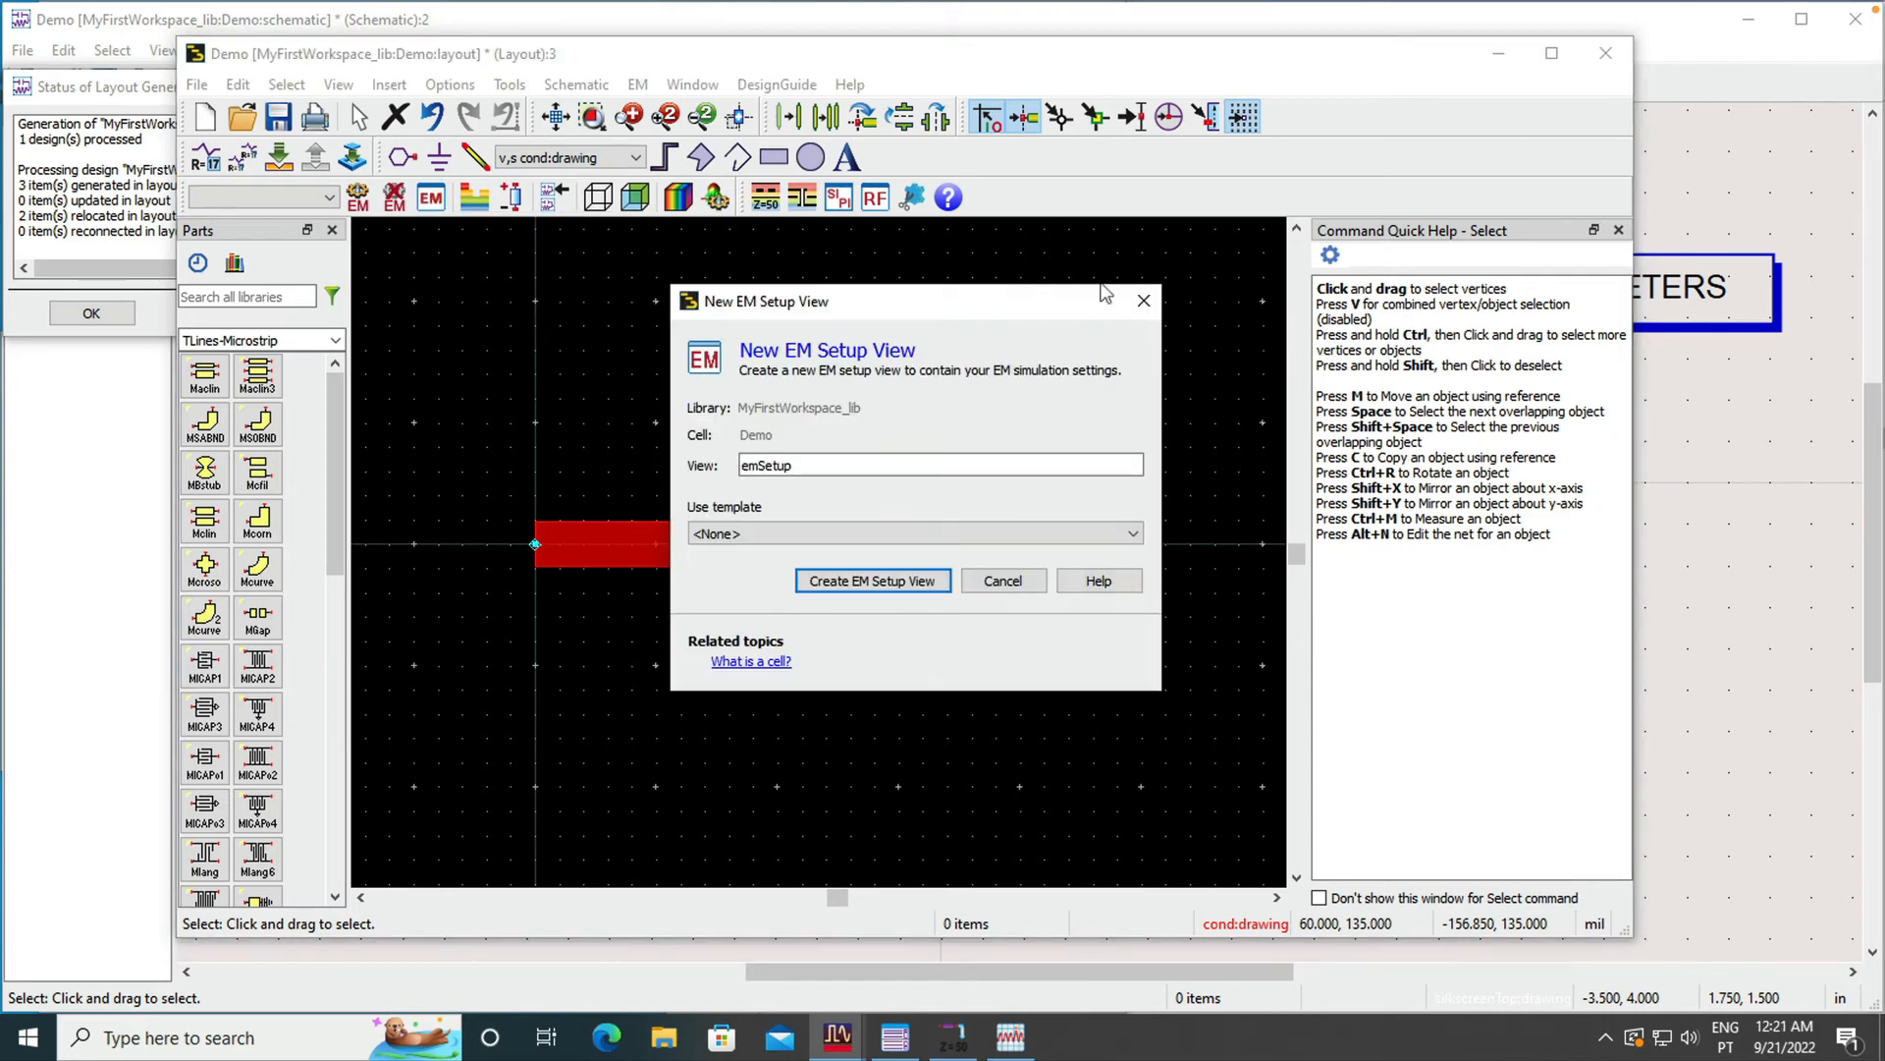
{"action": "left_click", "coordinate": [905, 583]}
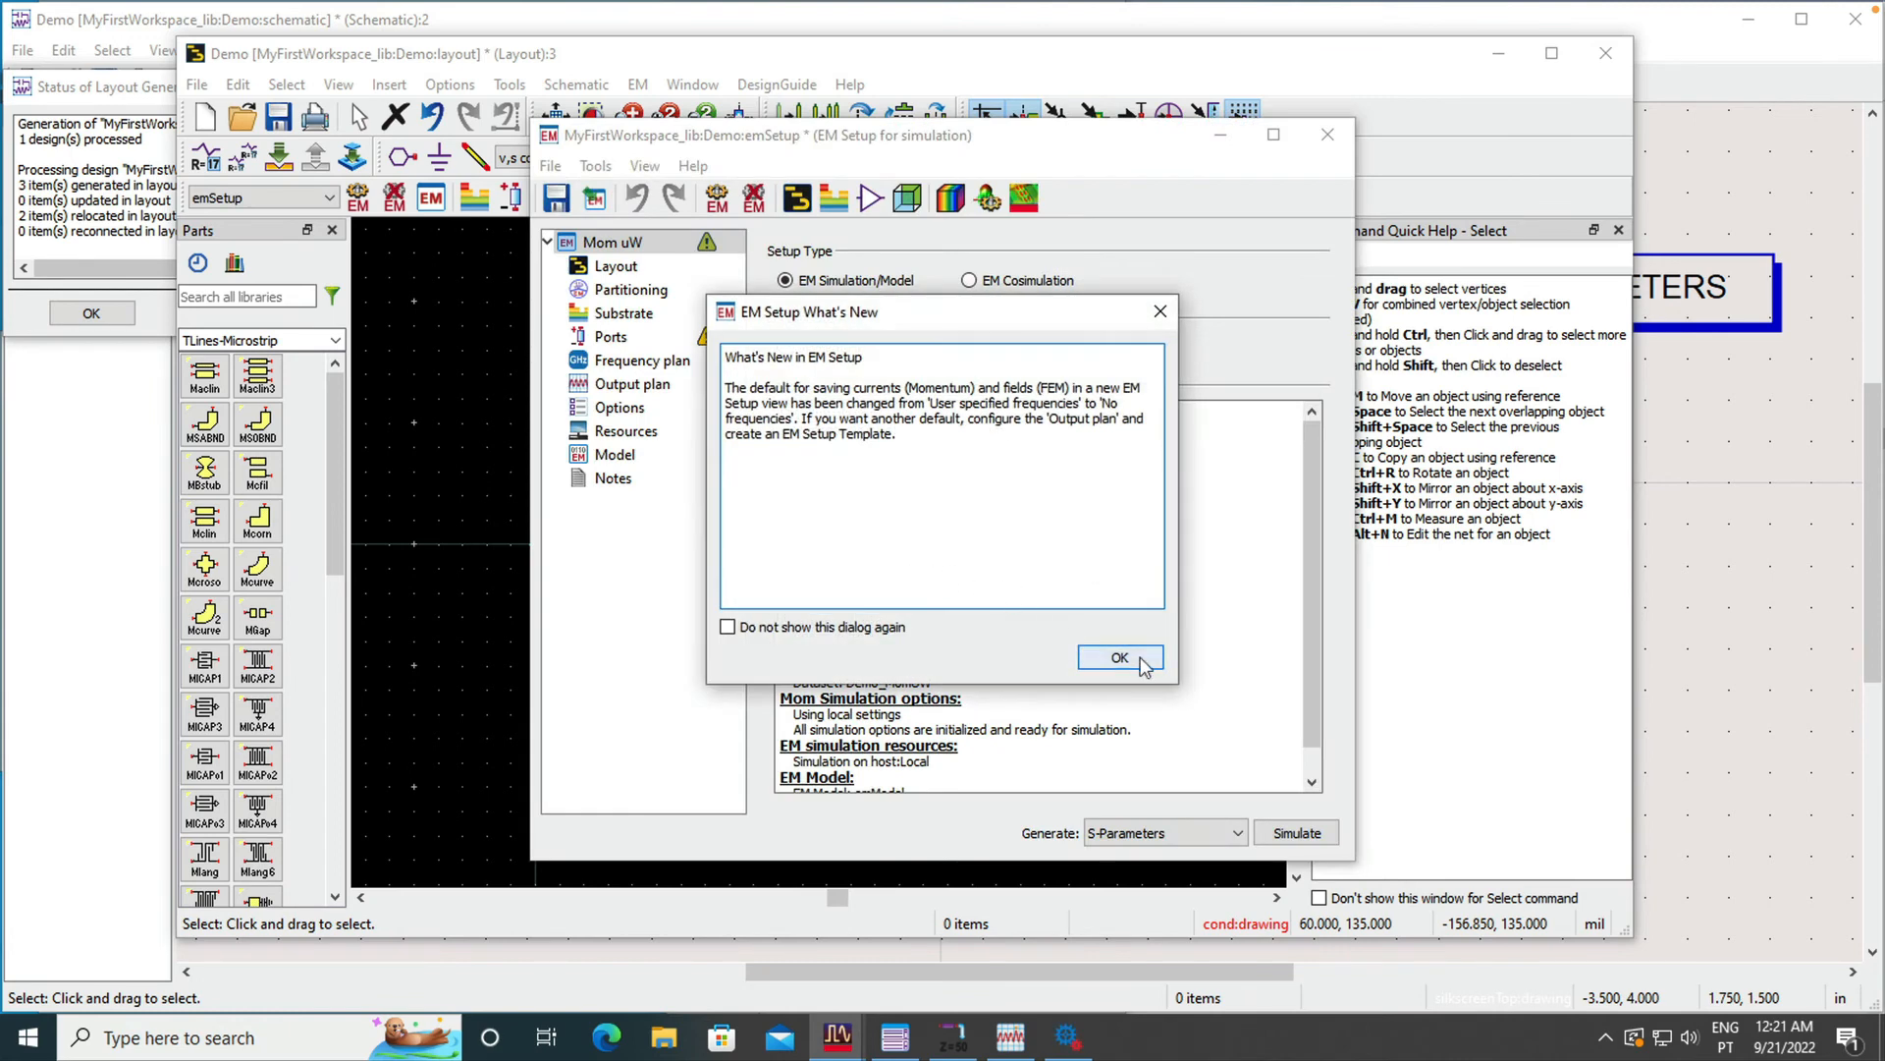
{"action": "left_click", "coordinate": [1142, 666]}
{"action": "left_click_drag", "start_coordinate": [1083, 139], "coordinate": [1418, 169]}
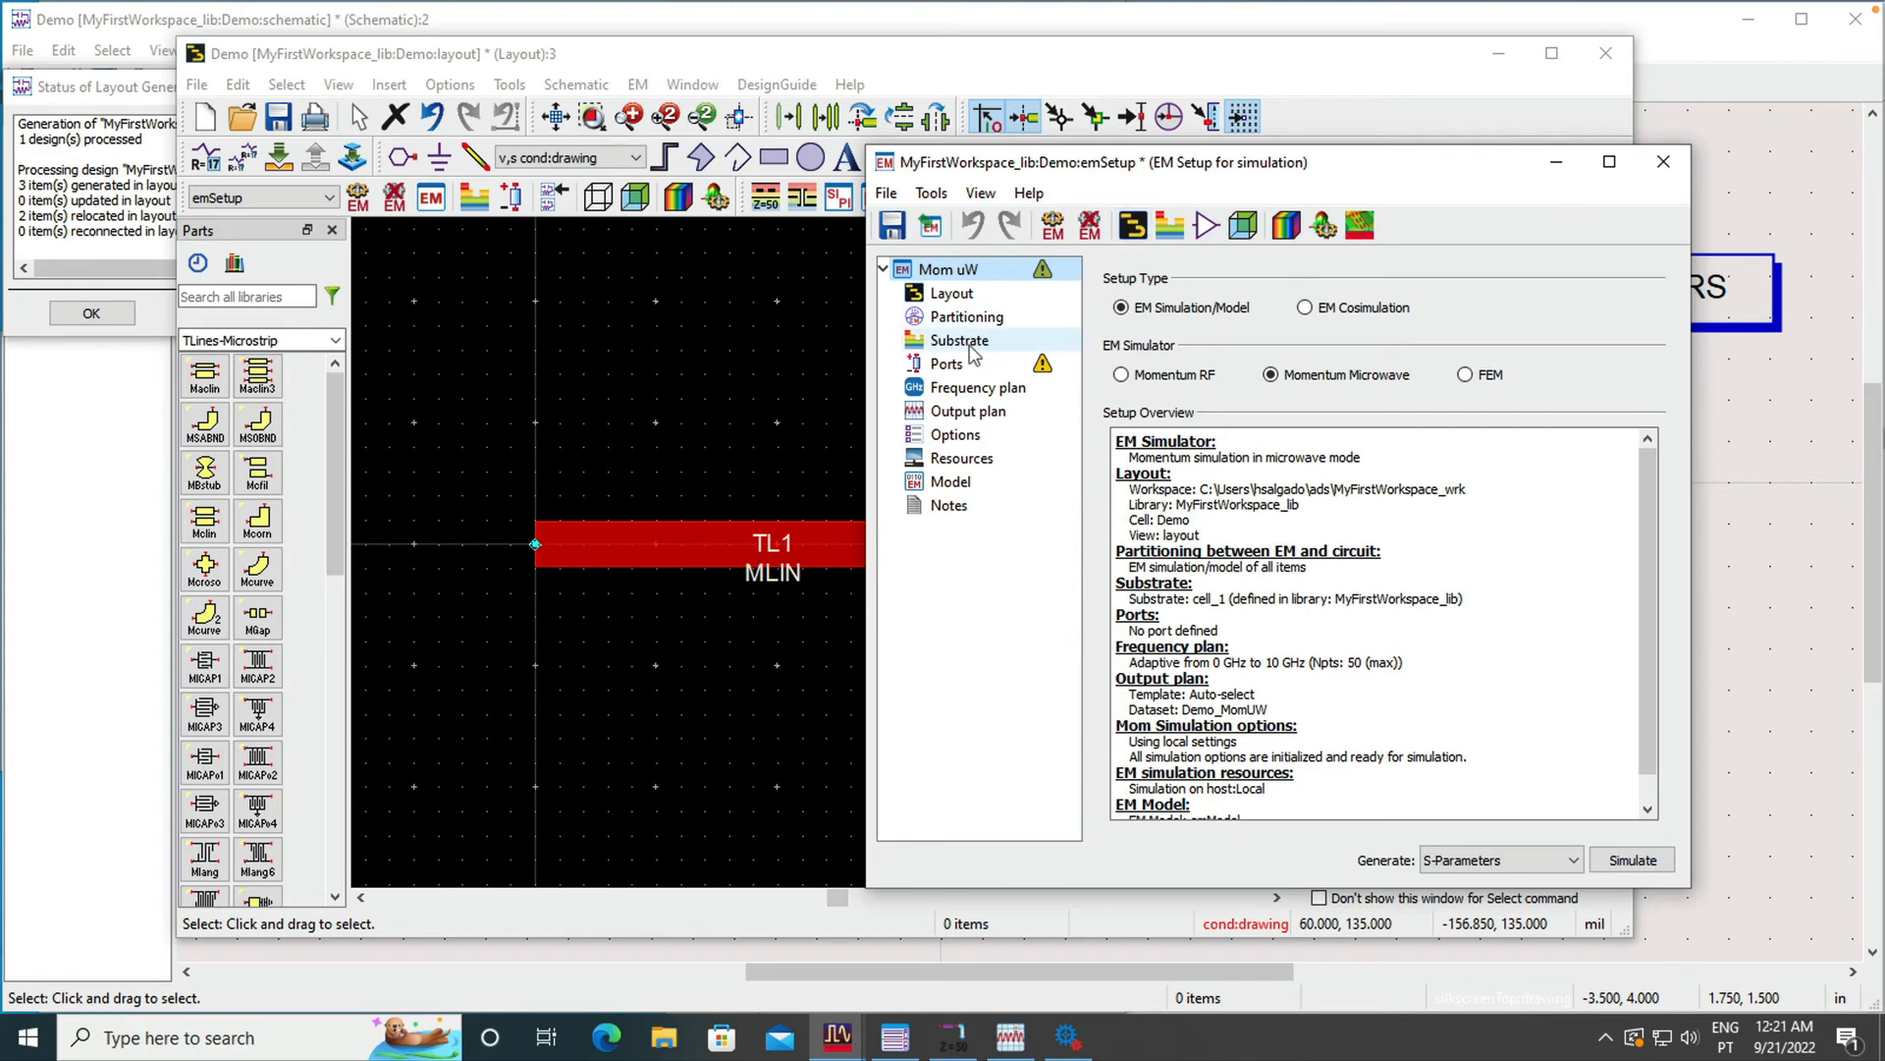
Step: Create a substrate file named substrate1_sch from the 25milAlumina template in the EM setup
{"action": "left_click", "coordinate": [958, 370]}
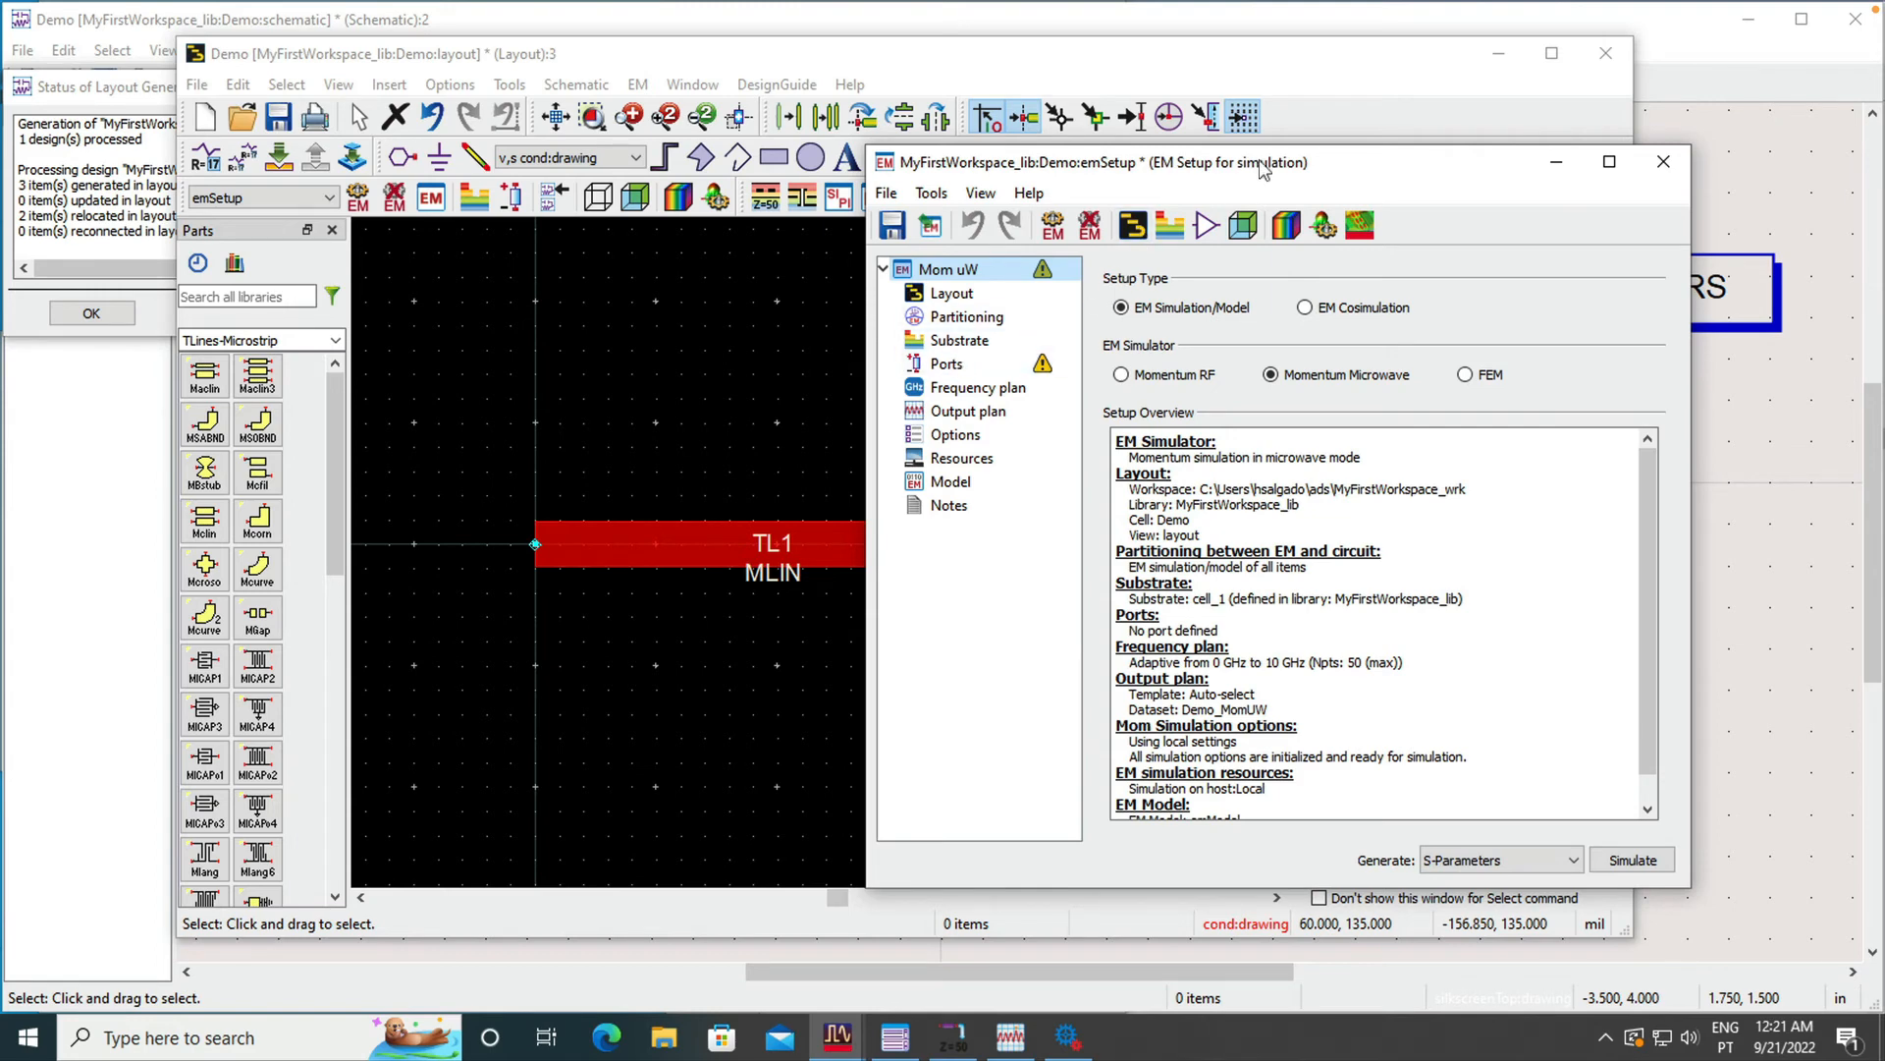
{"action": "left_click", "coordinate": [953, 385]}
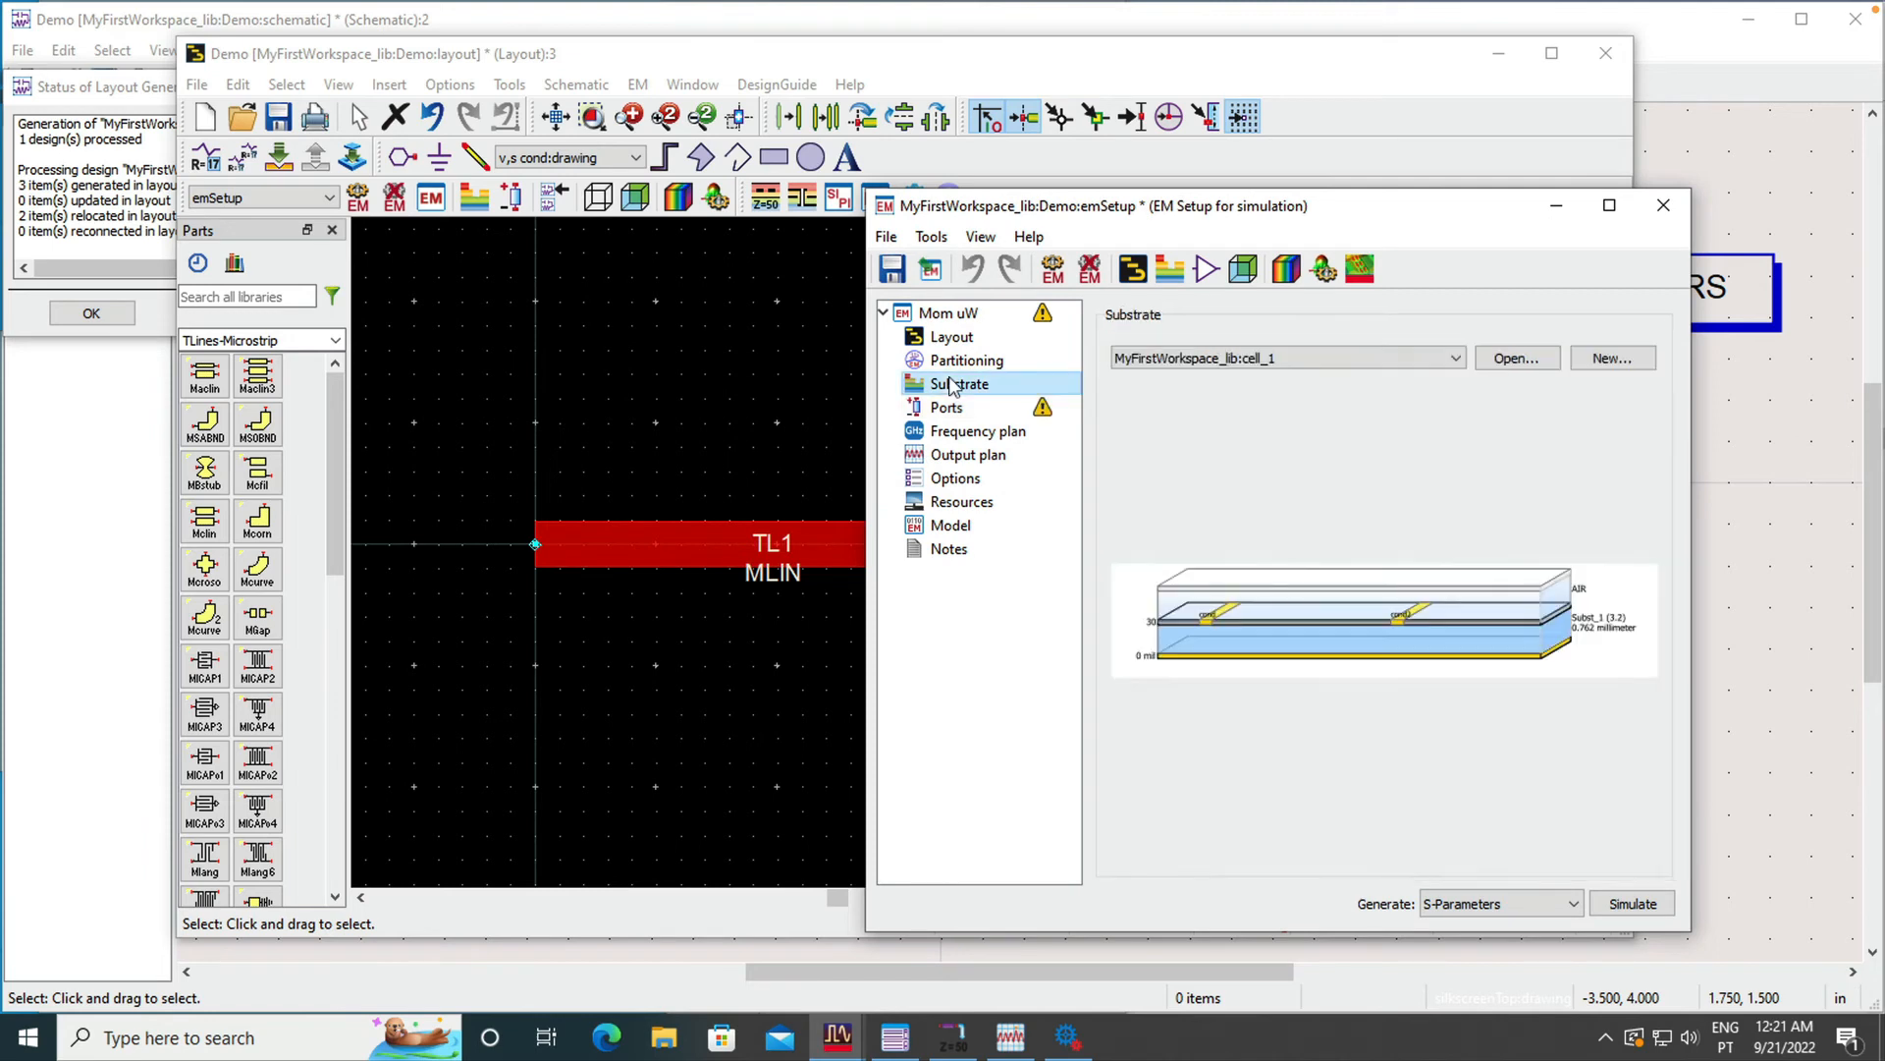
{"action": "left_click", "coordinate": [1612, 359]}
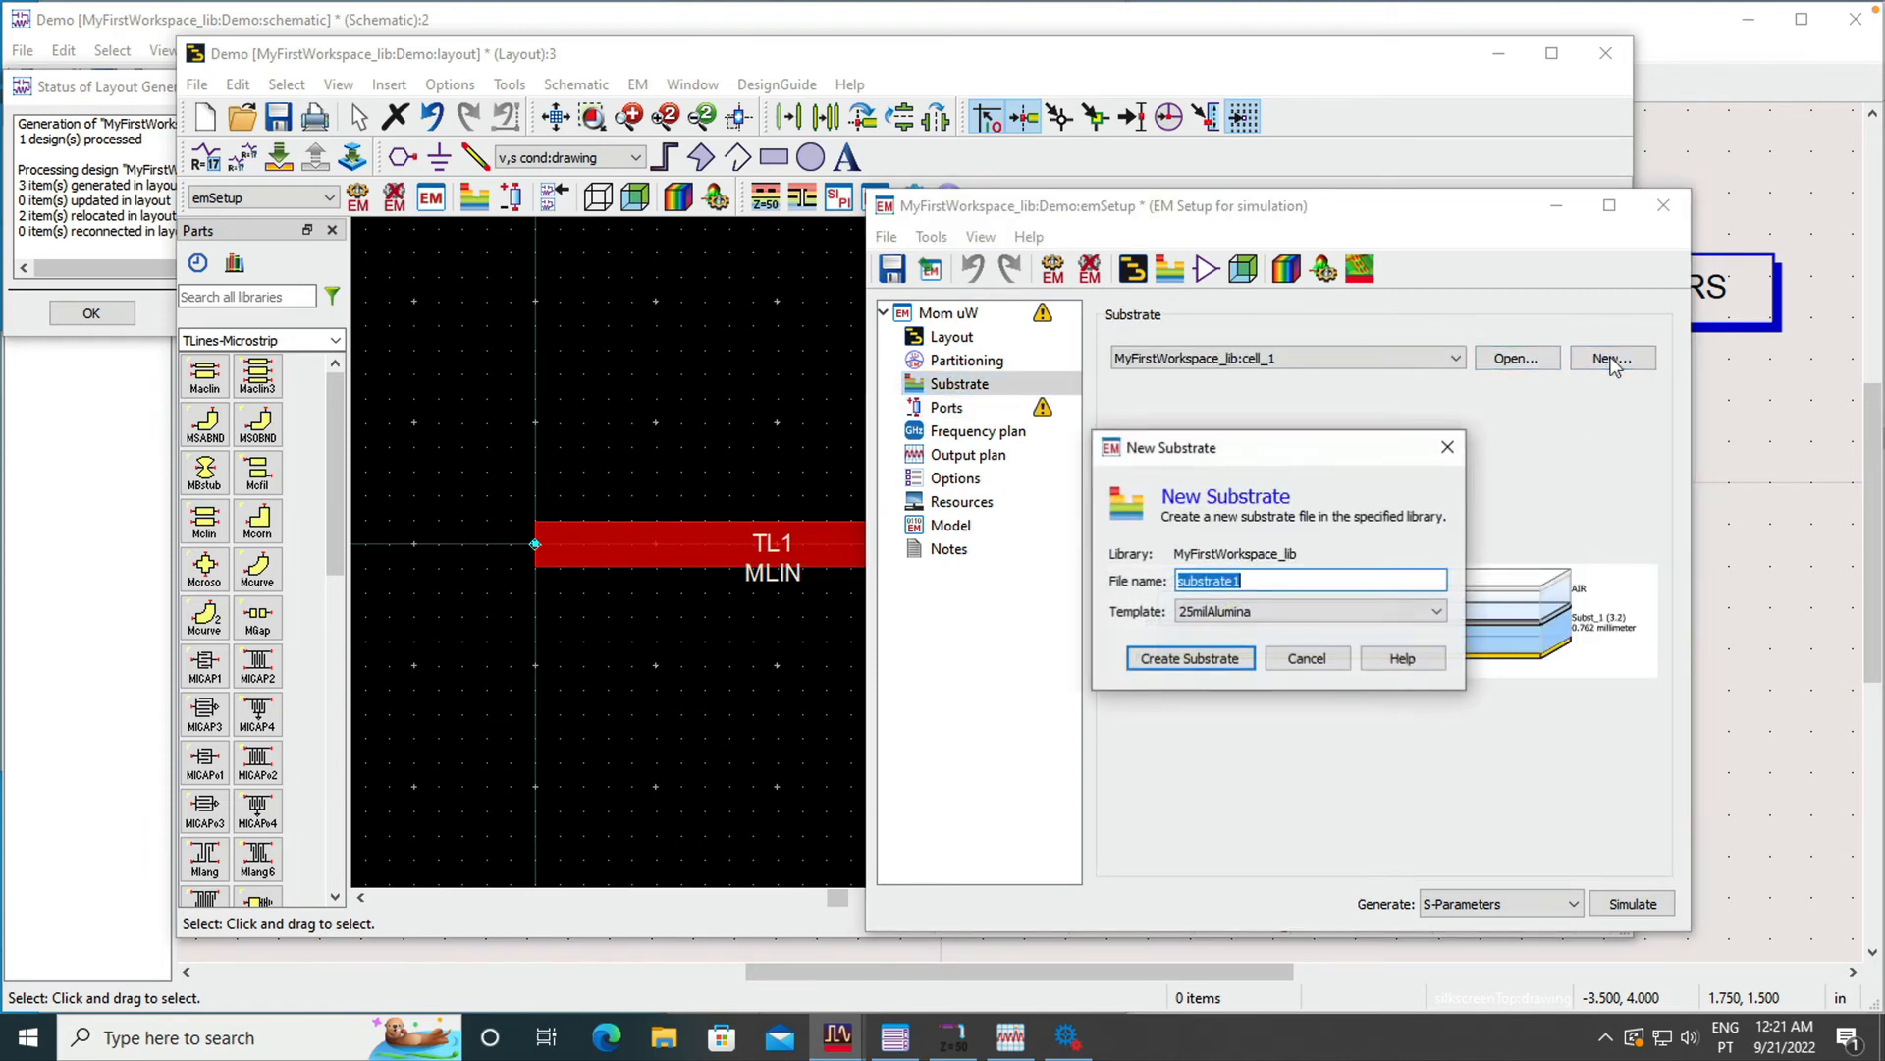
{"action": "left_click", "coordinate": [1302, 610]}
{"action": "left_click", "coordinate": [1304, 611]}
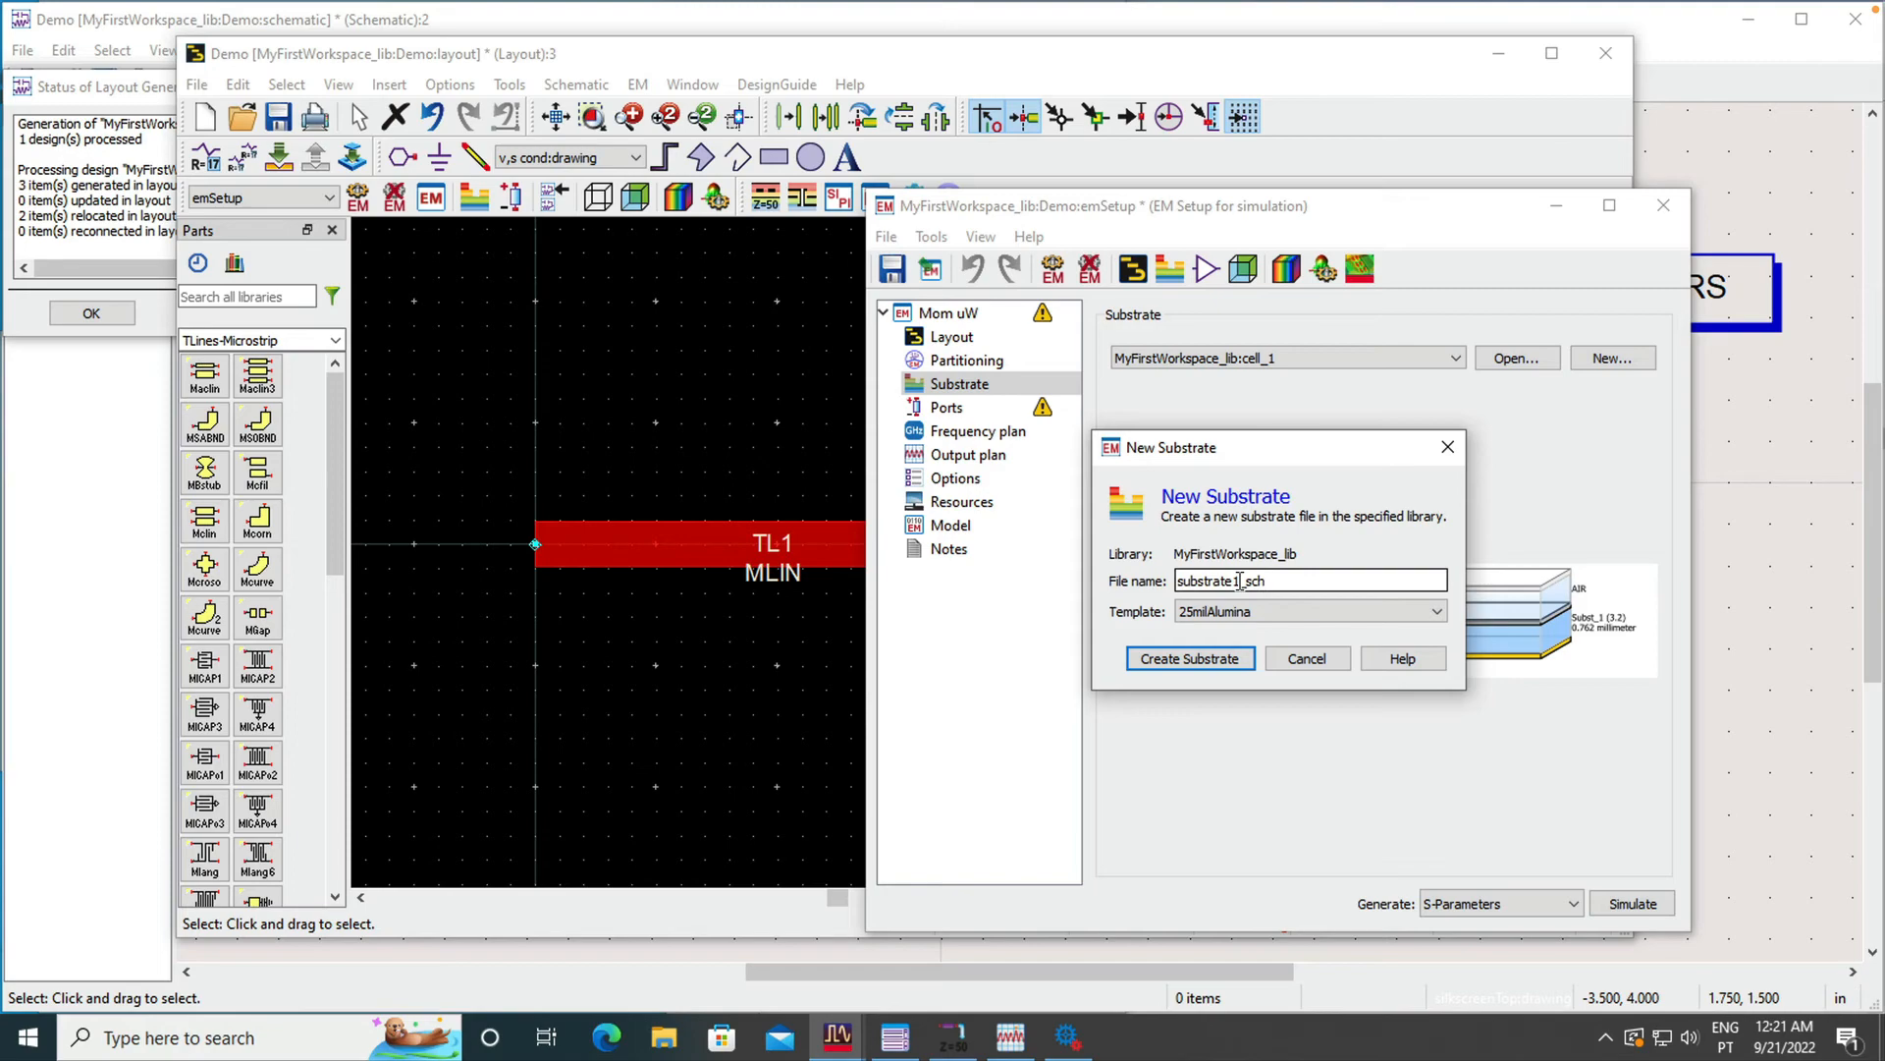
{"action": "left_click", "coordinate": [1211, 658]}
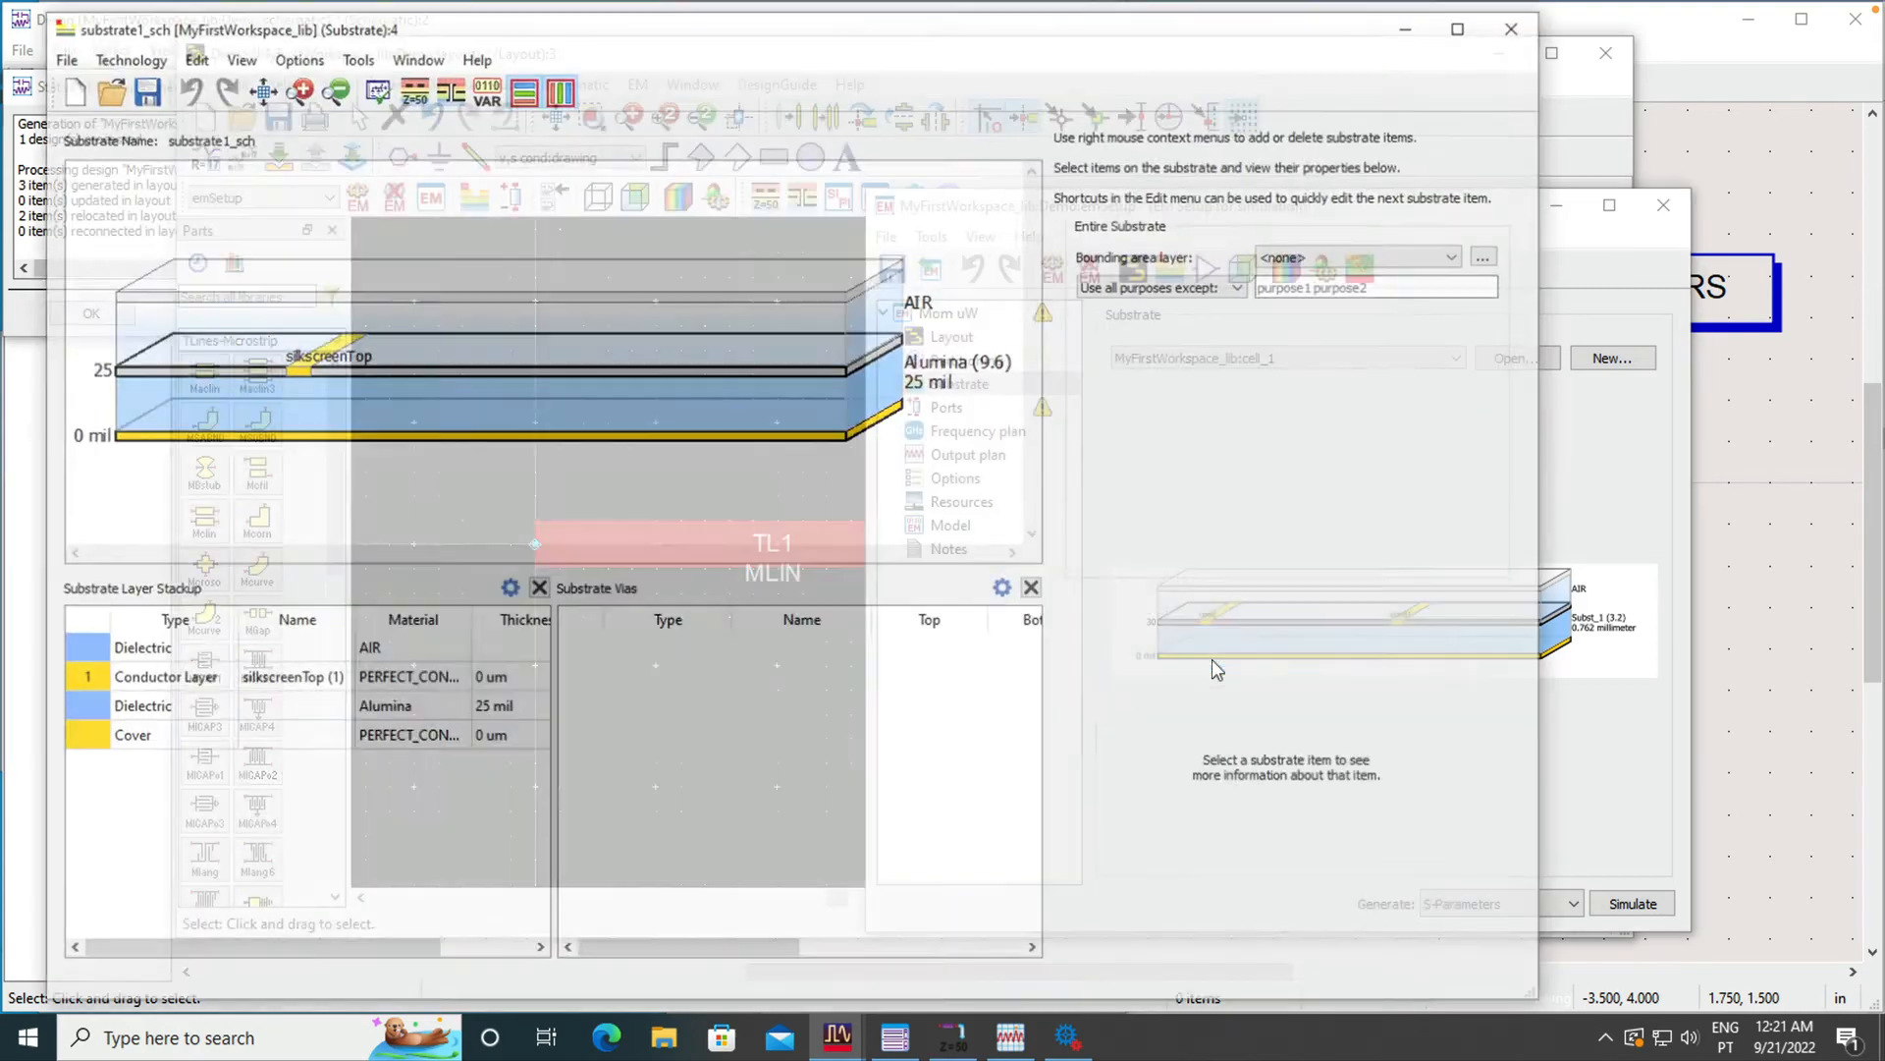
Step: Import the substrate from the Demo cell's schematic as EM substrate Demo, and close both substrate windows
{"action": "left_click", "coordinate": [59, 61]}
{"action": "mouse_move", "coordinate": [128, 351]}
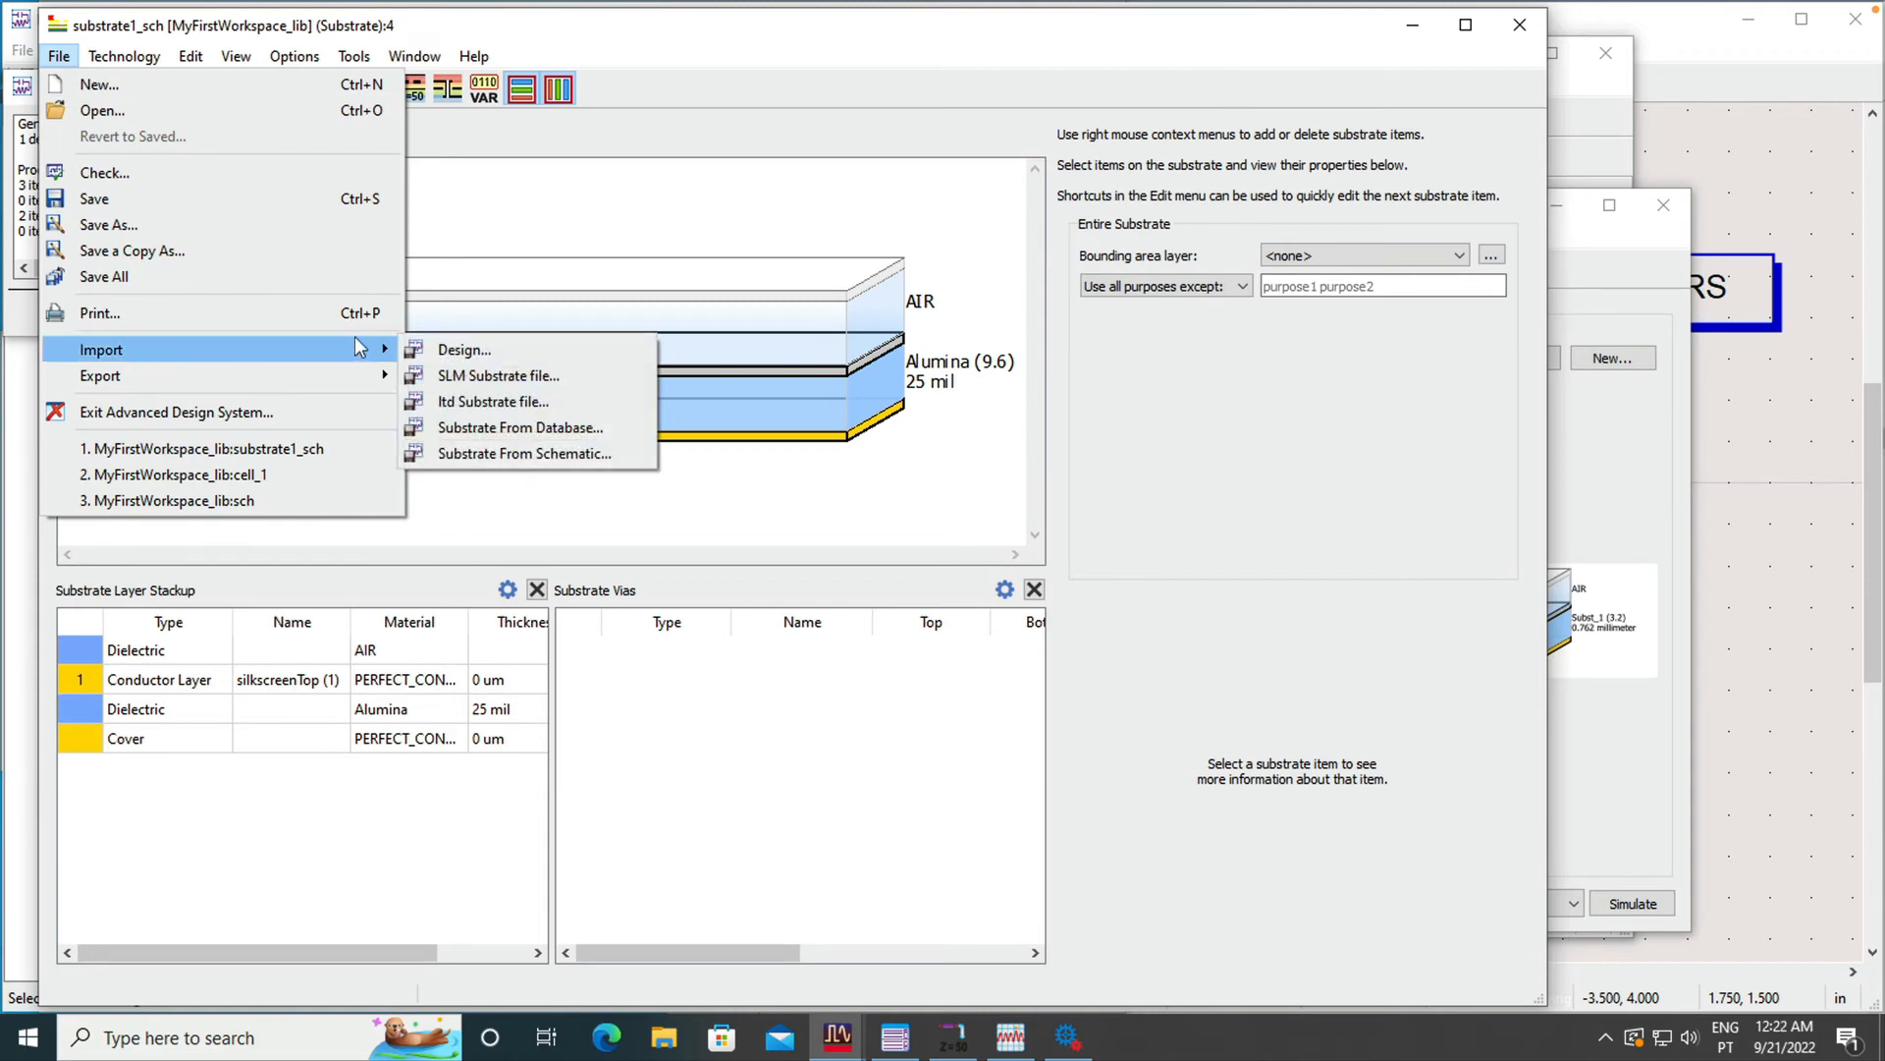
{"action": "left_click", "coordinate": [528, 453]}
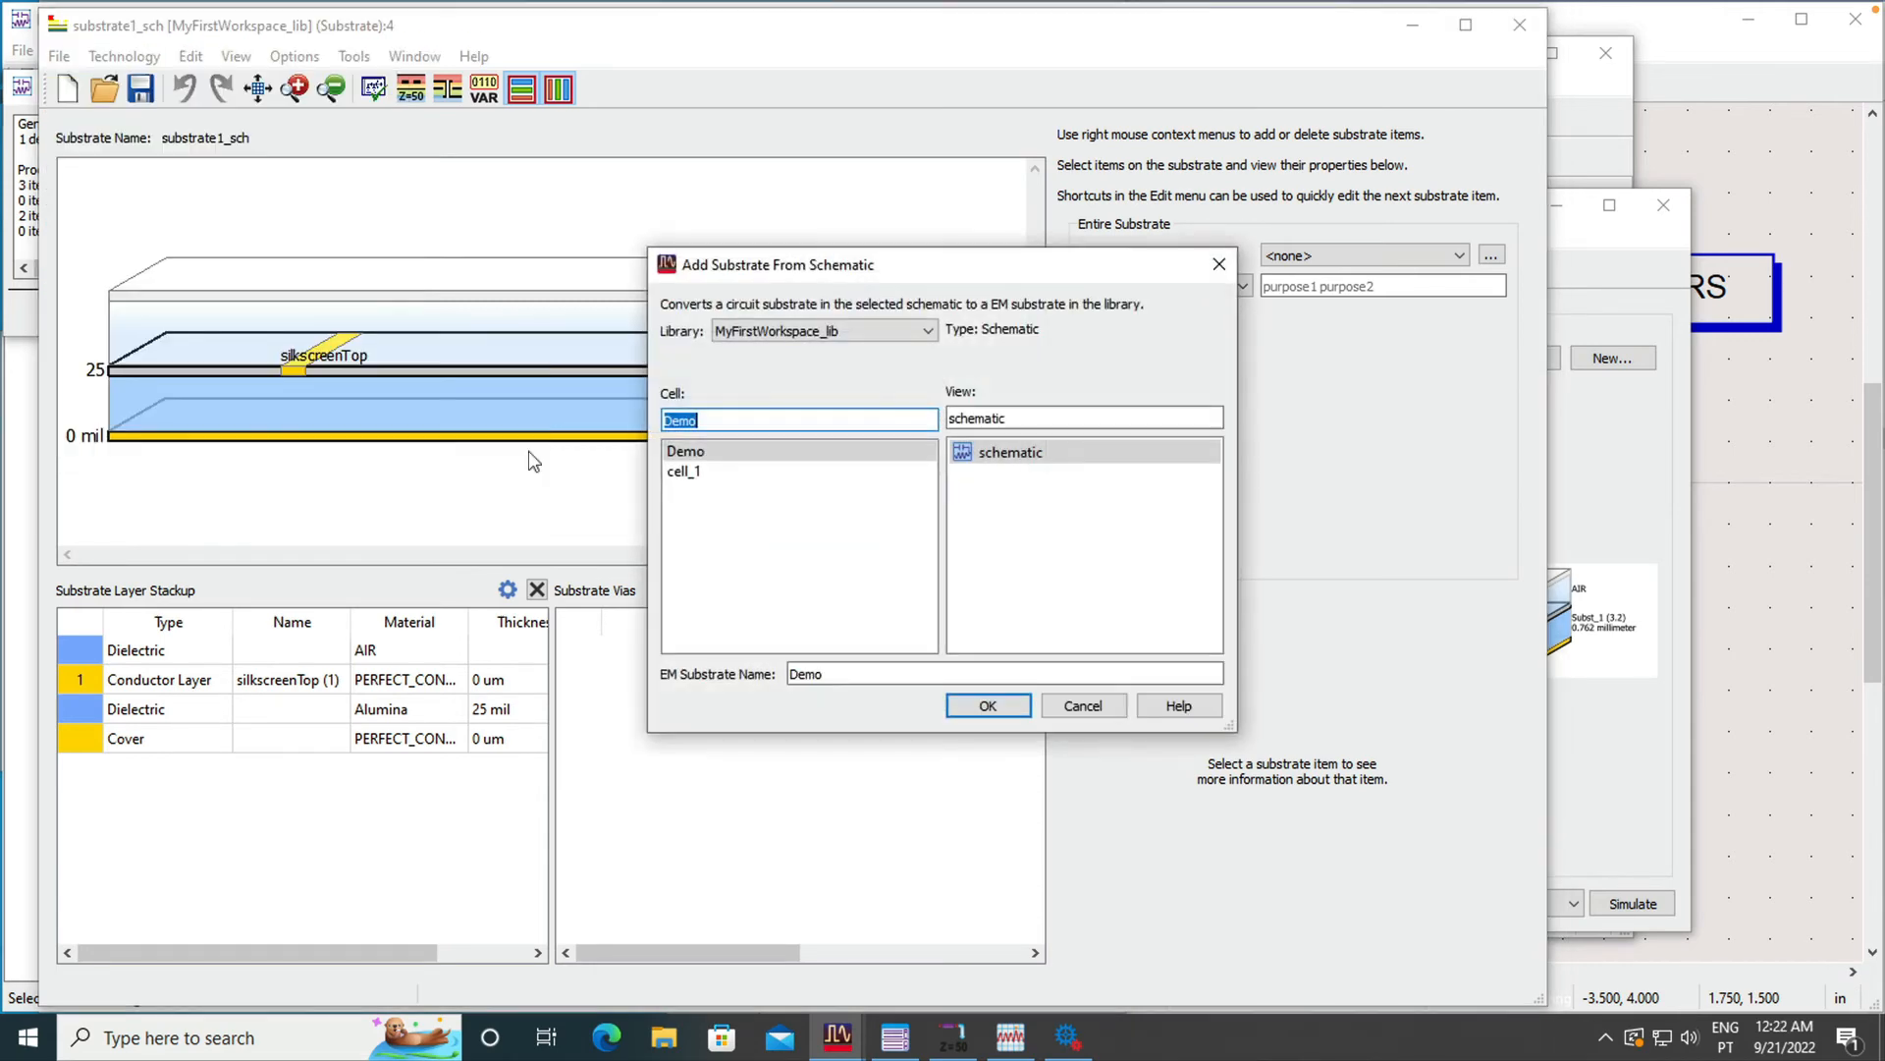
{"action": "left_click", "coordinate": [701, 458]}
{"action": "left_click", "coordinate": [982, 704]}
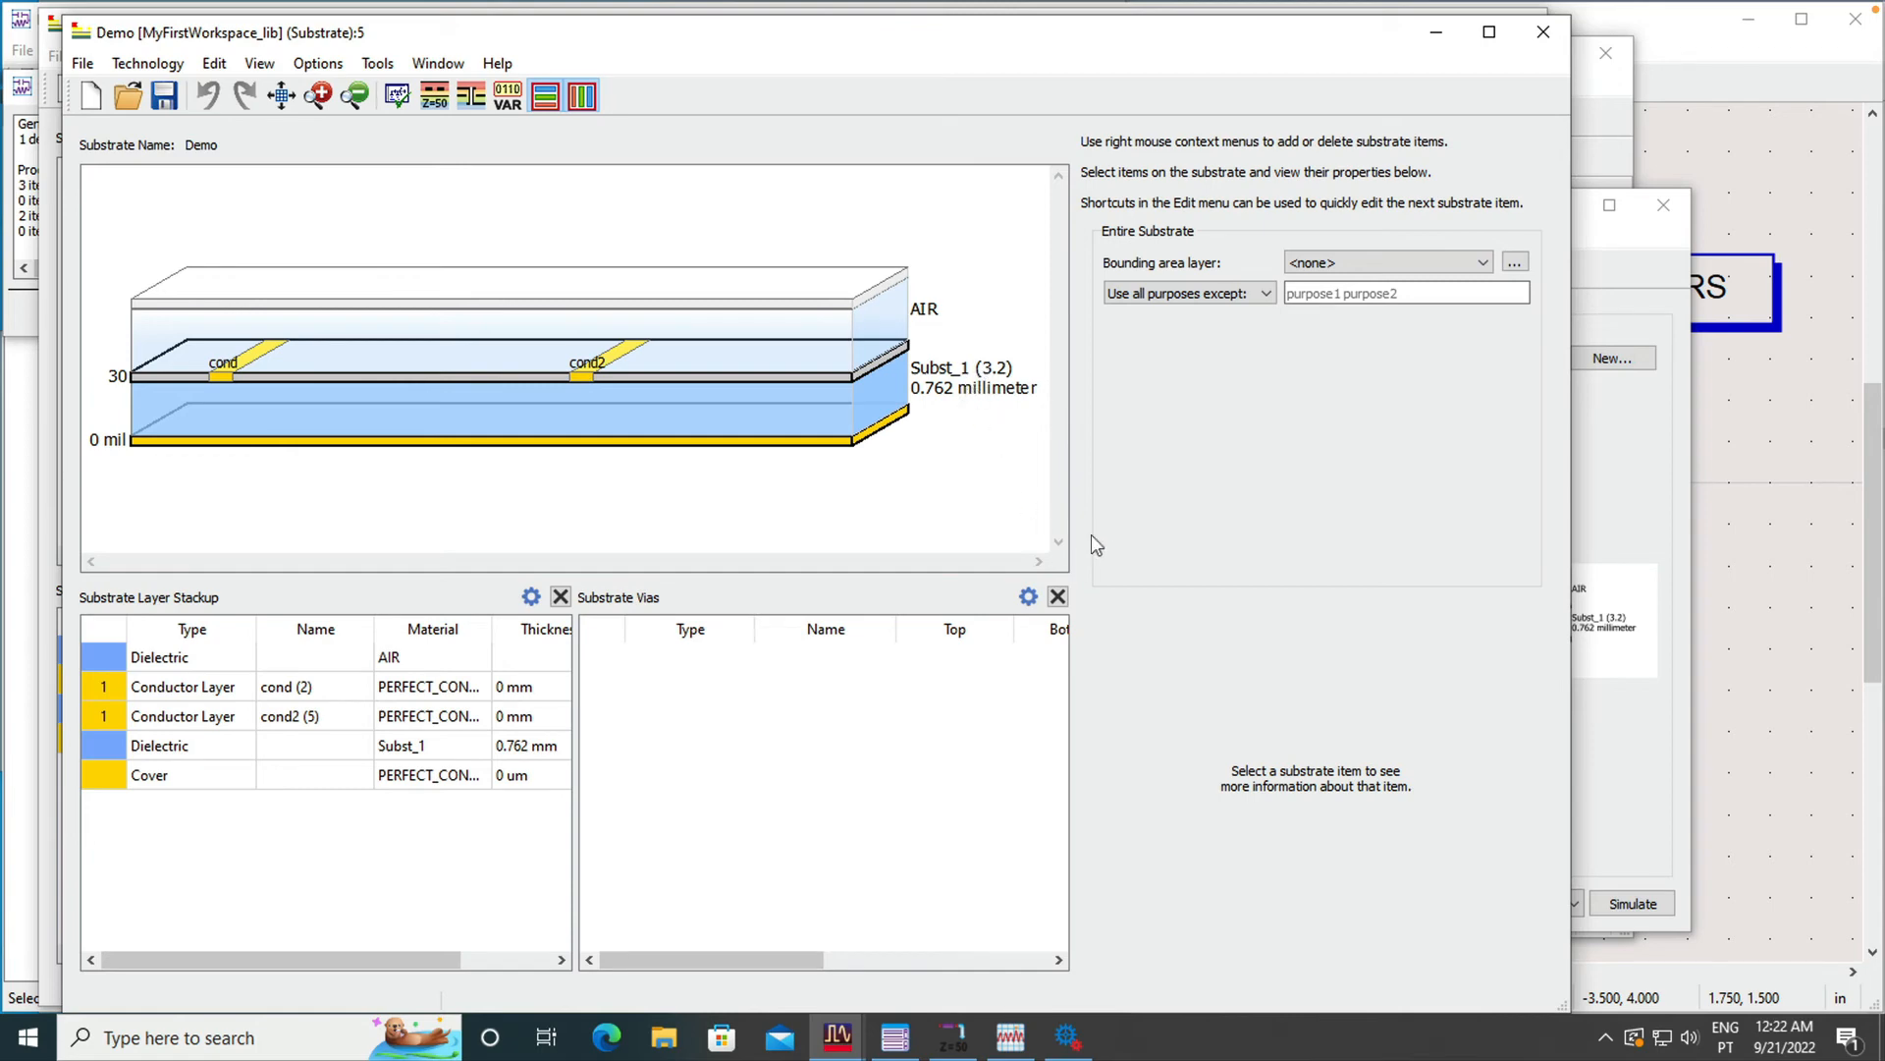
{"action": "left_click", "coordinate": [1542, 36]}
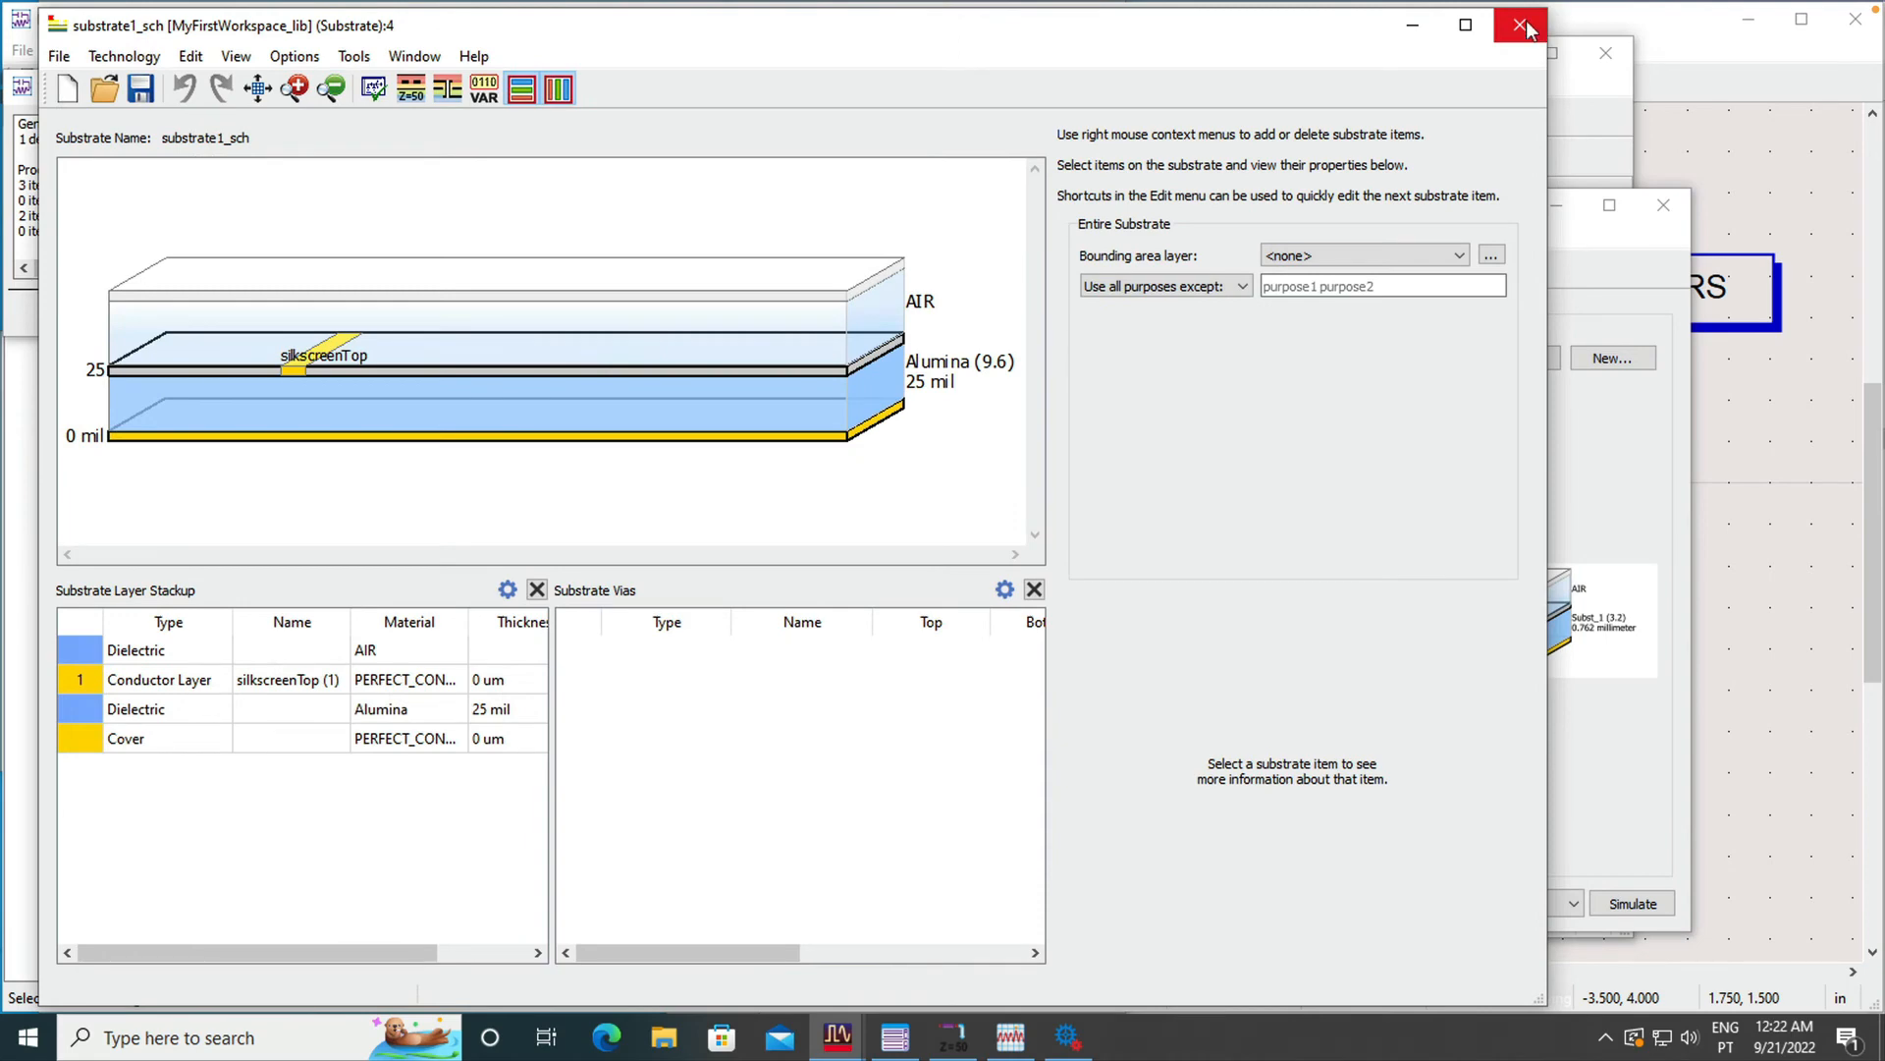
{"action": "left_click", "coordinate": [1540, 34]}
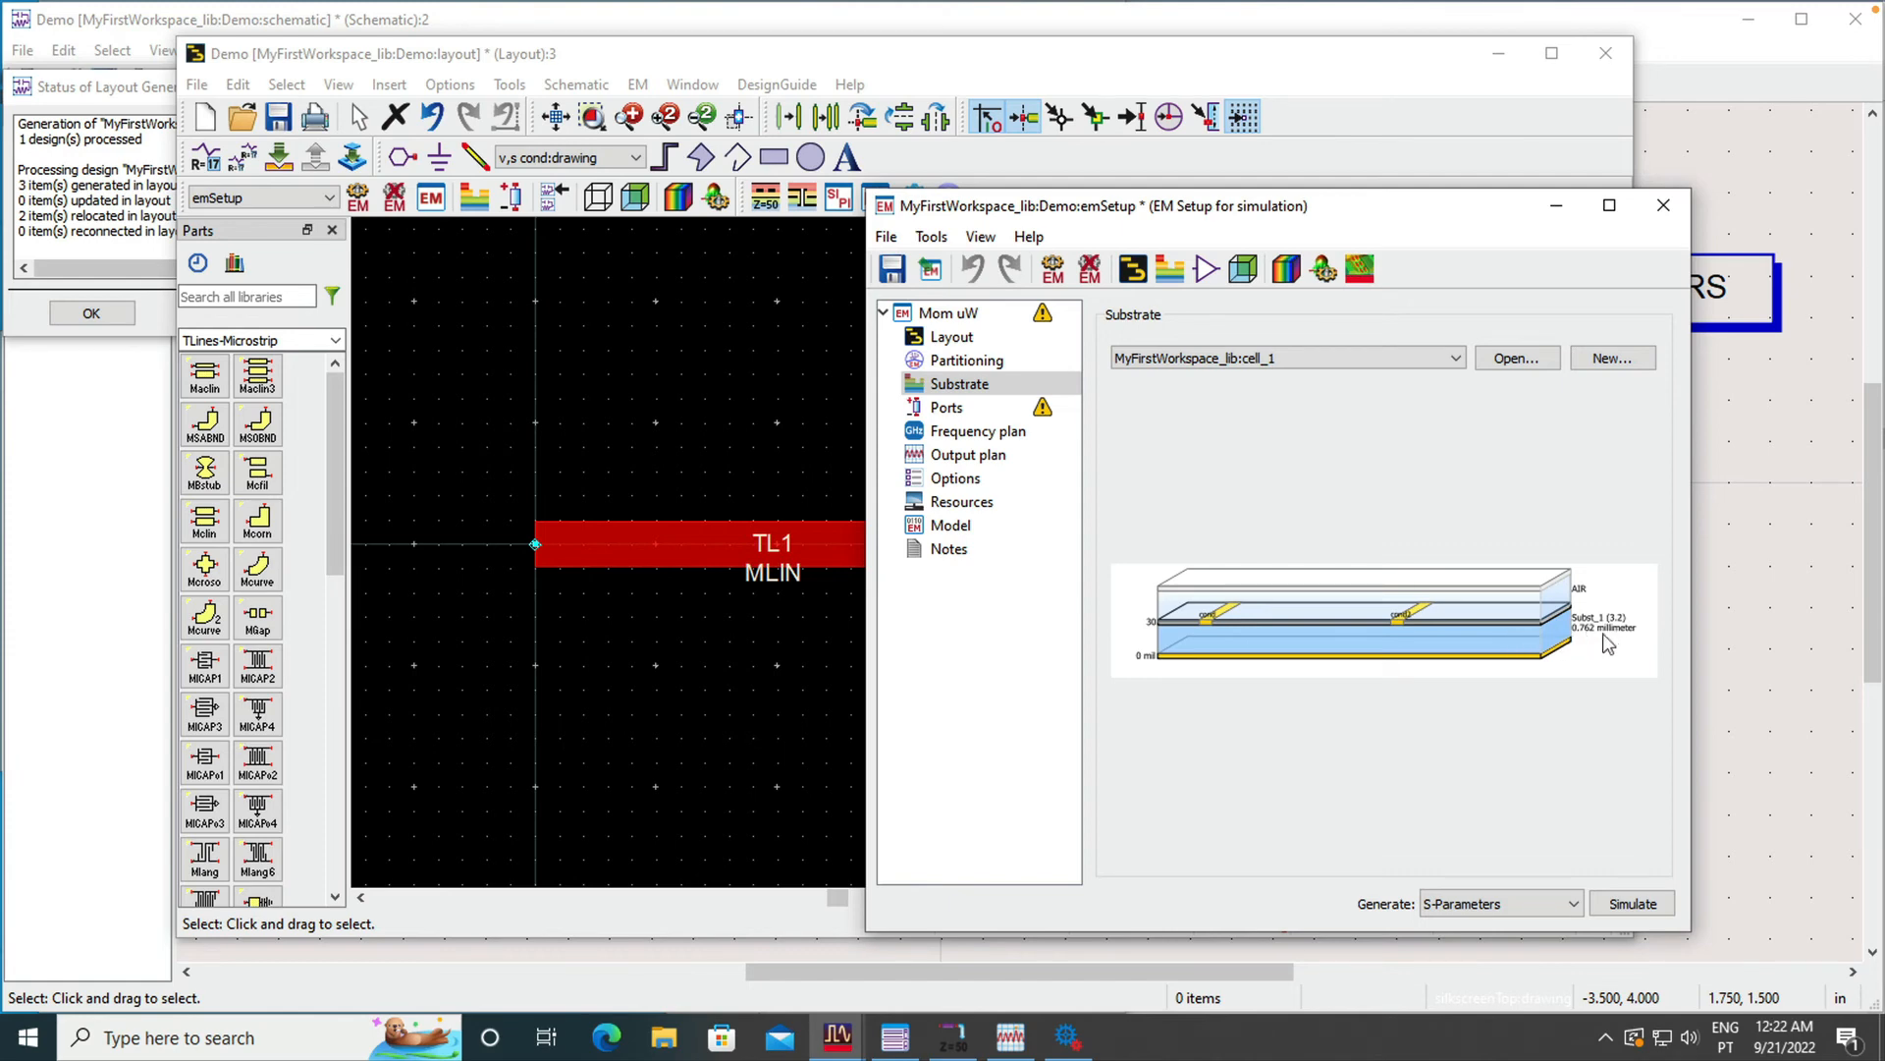
Step: Check the port definitions in the EM setup, and close the setup with its changes saved
{"action": "left_click", "coordinate": [999, 411]}
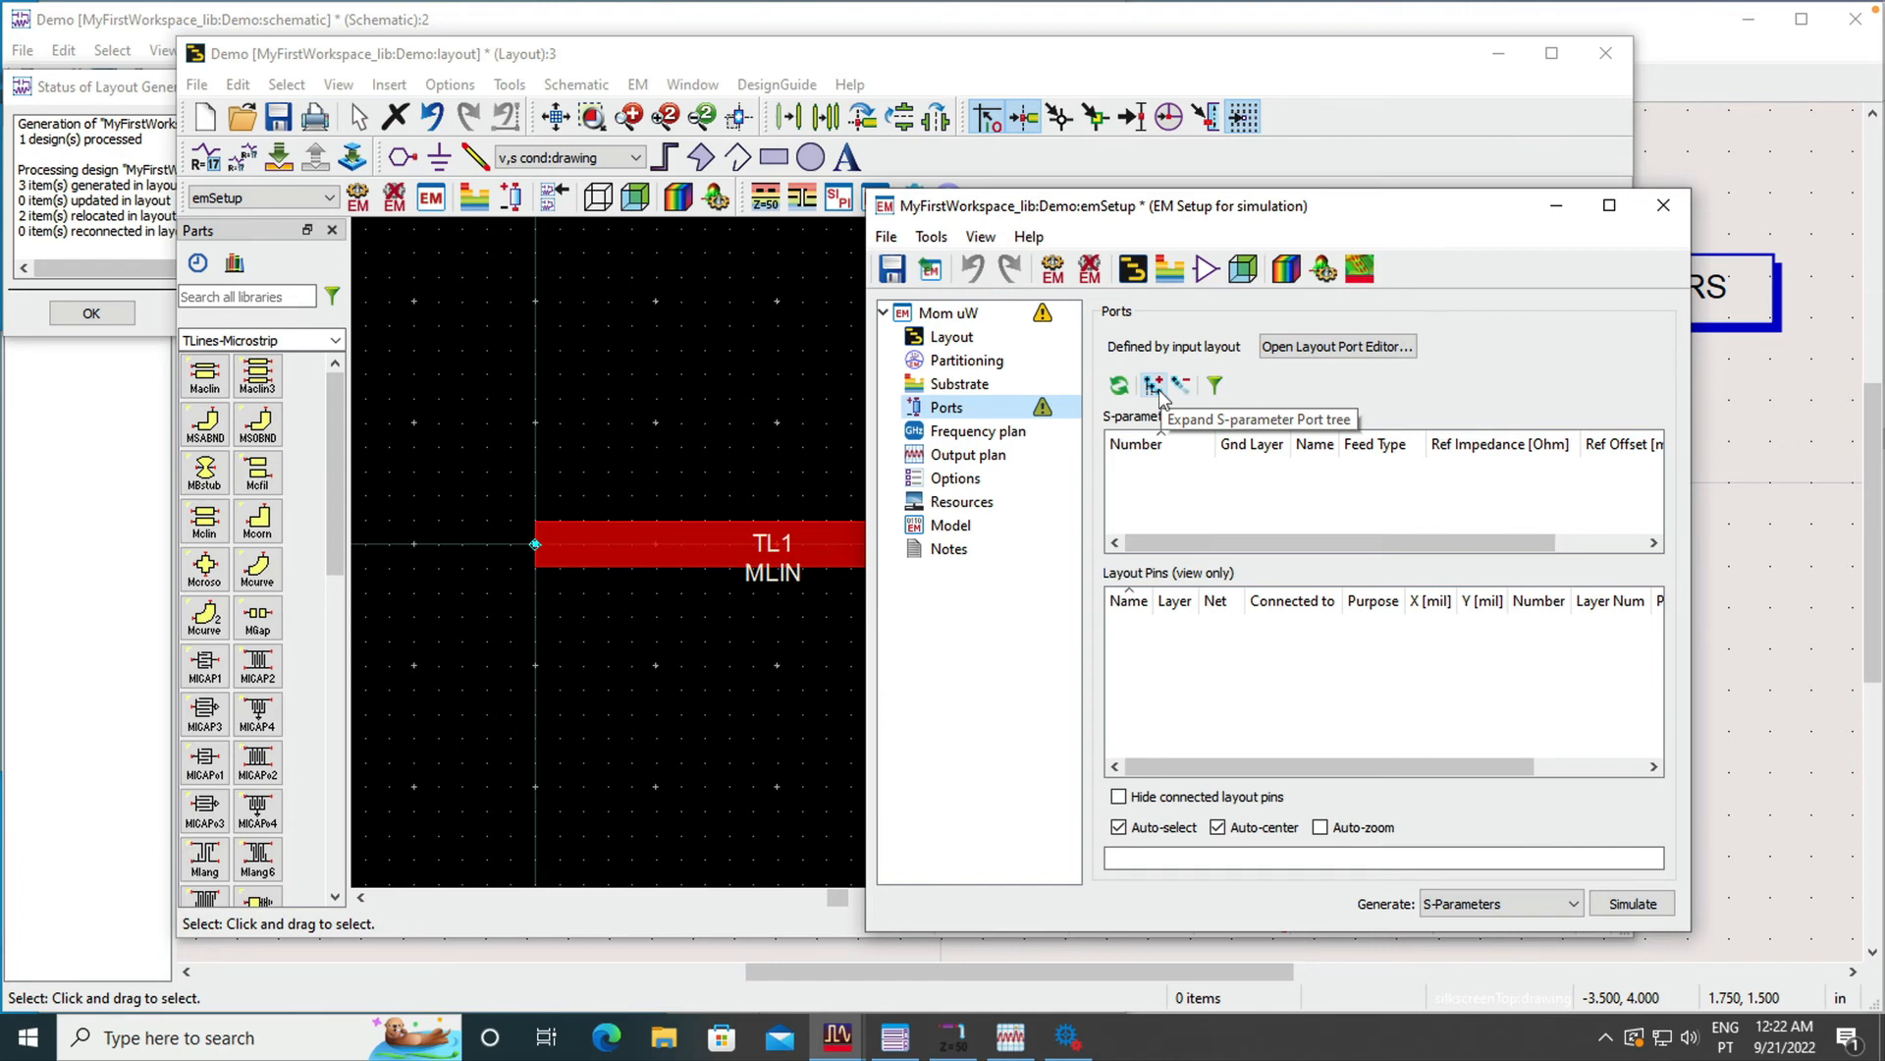
{"action": "left_click", "coordinate": [1658, 207]}
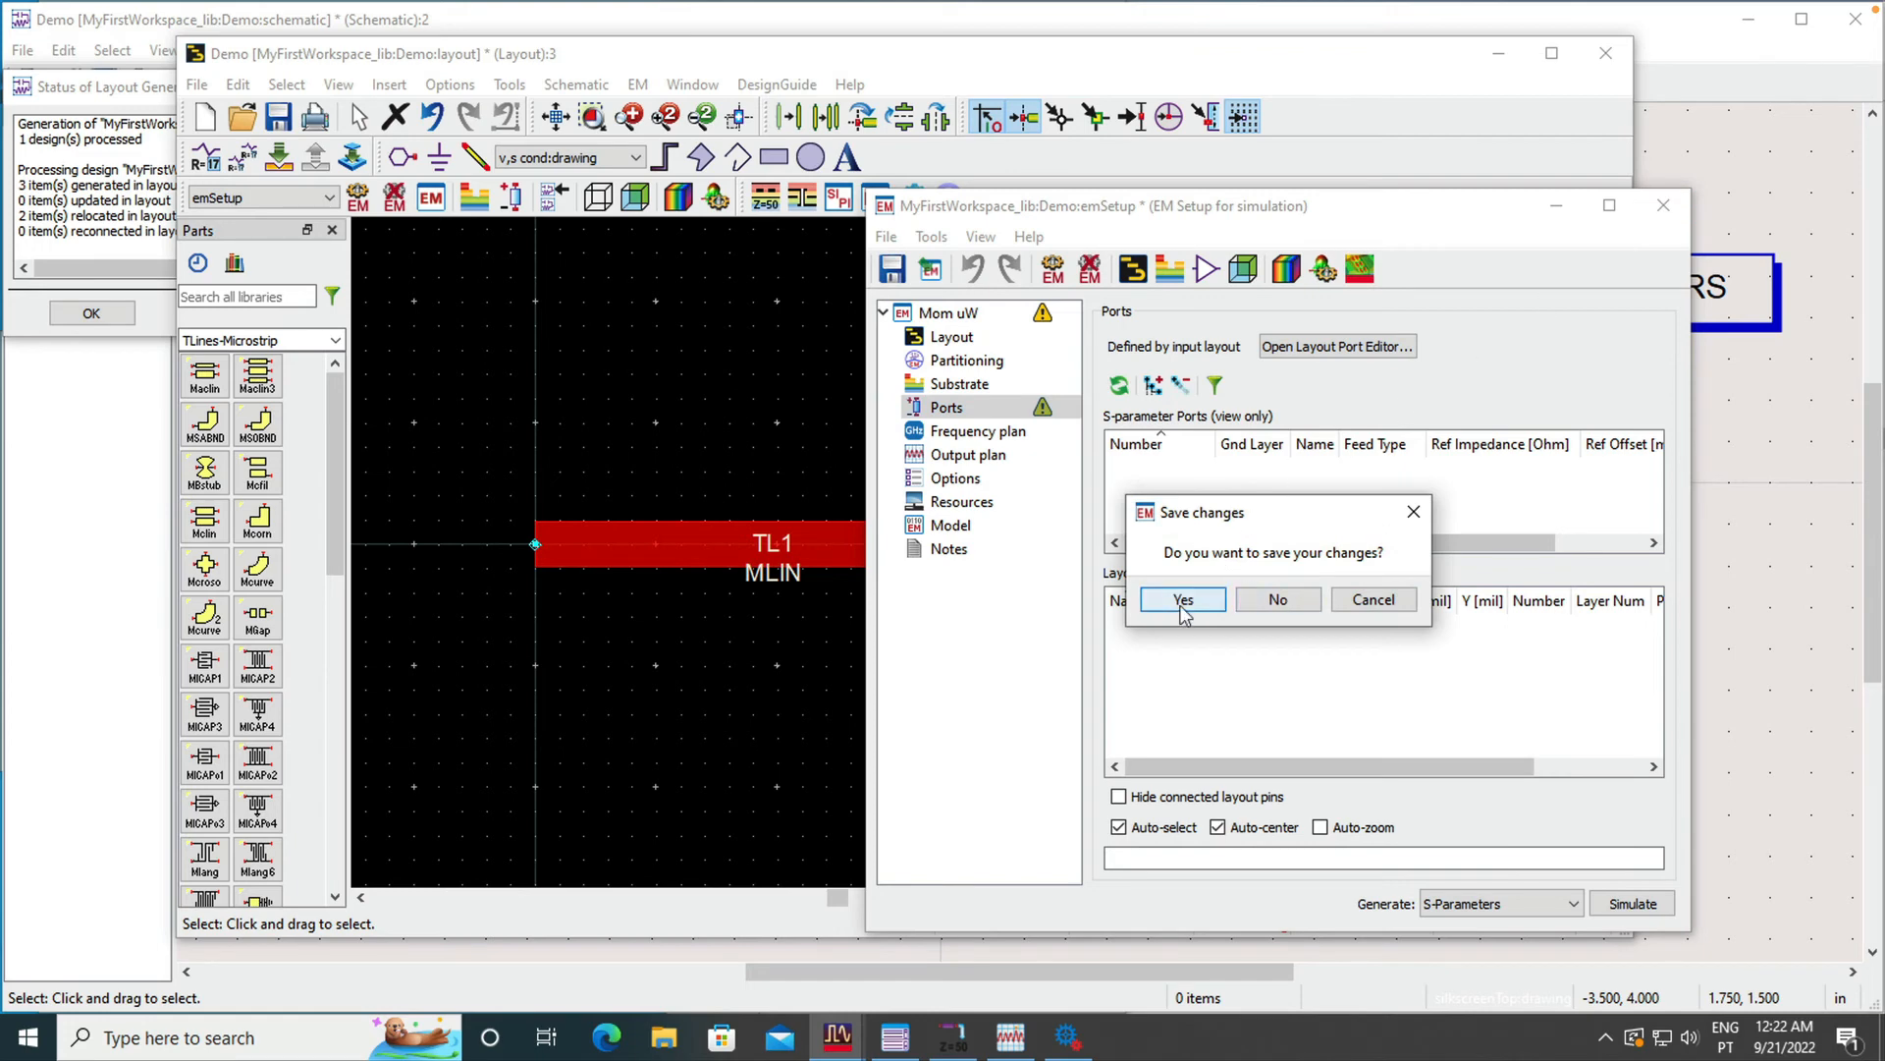
{"action": "left_click", "coordinate": [1183, 601]}
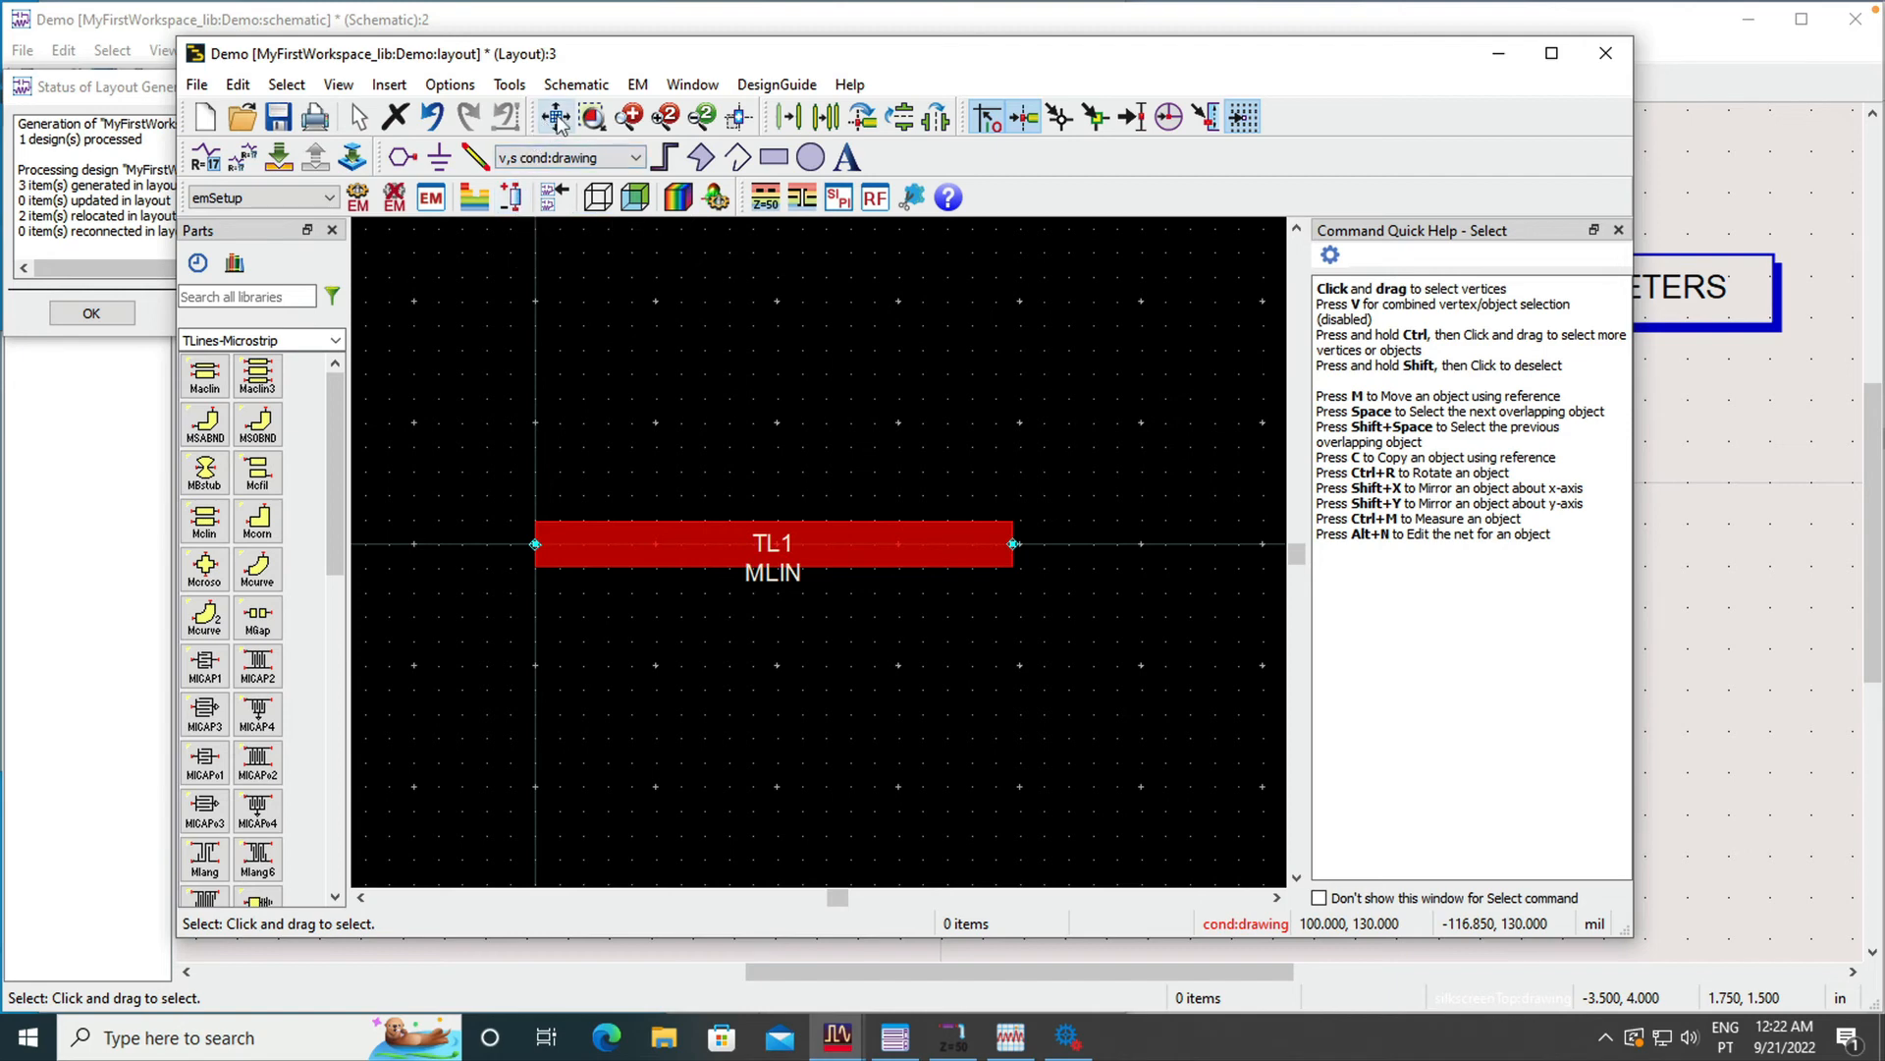
Step: Place pins P1 and P2 at the two ends of the TL1 microstrip line in the layout
{"action": "left_click", "coordinate": [405, 160]}
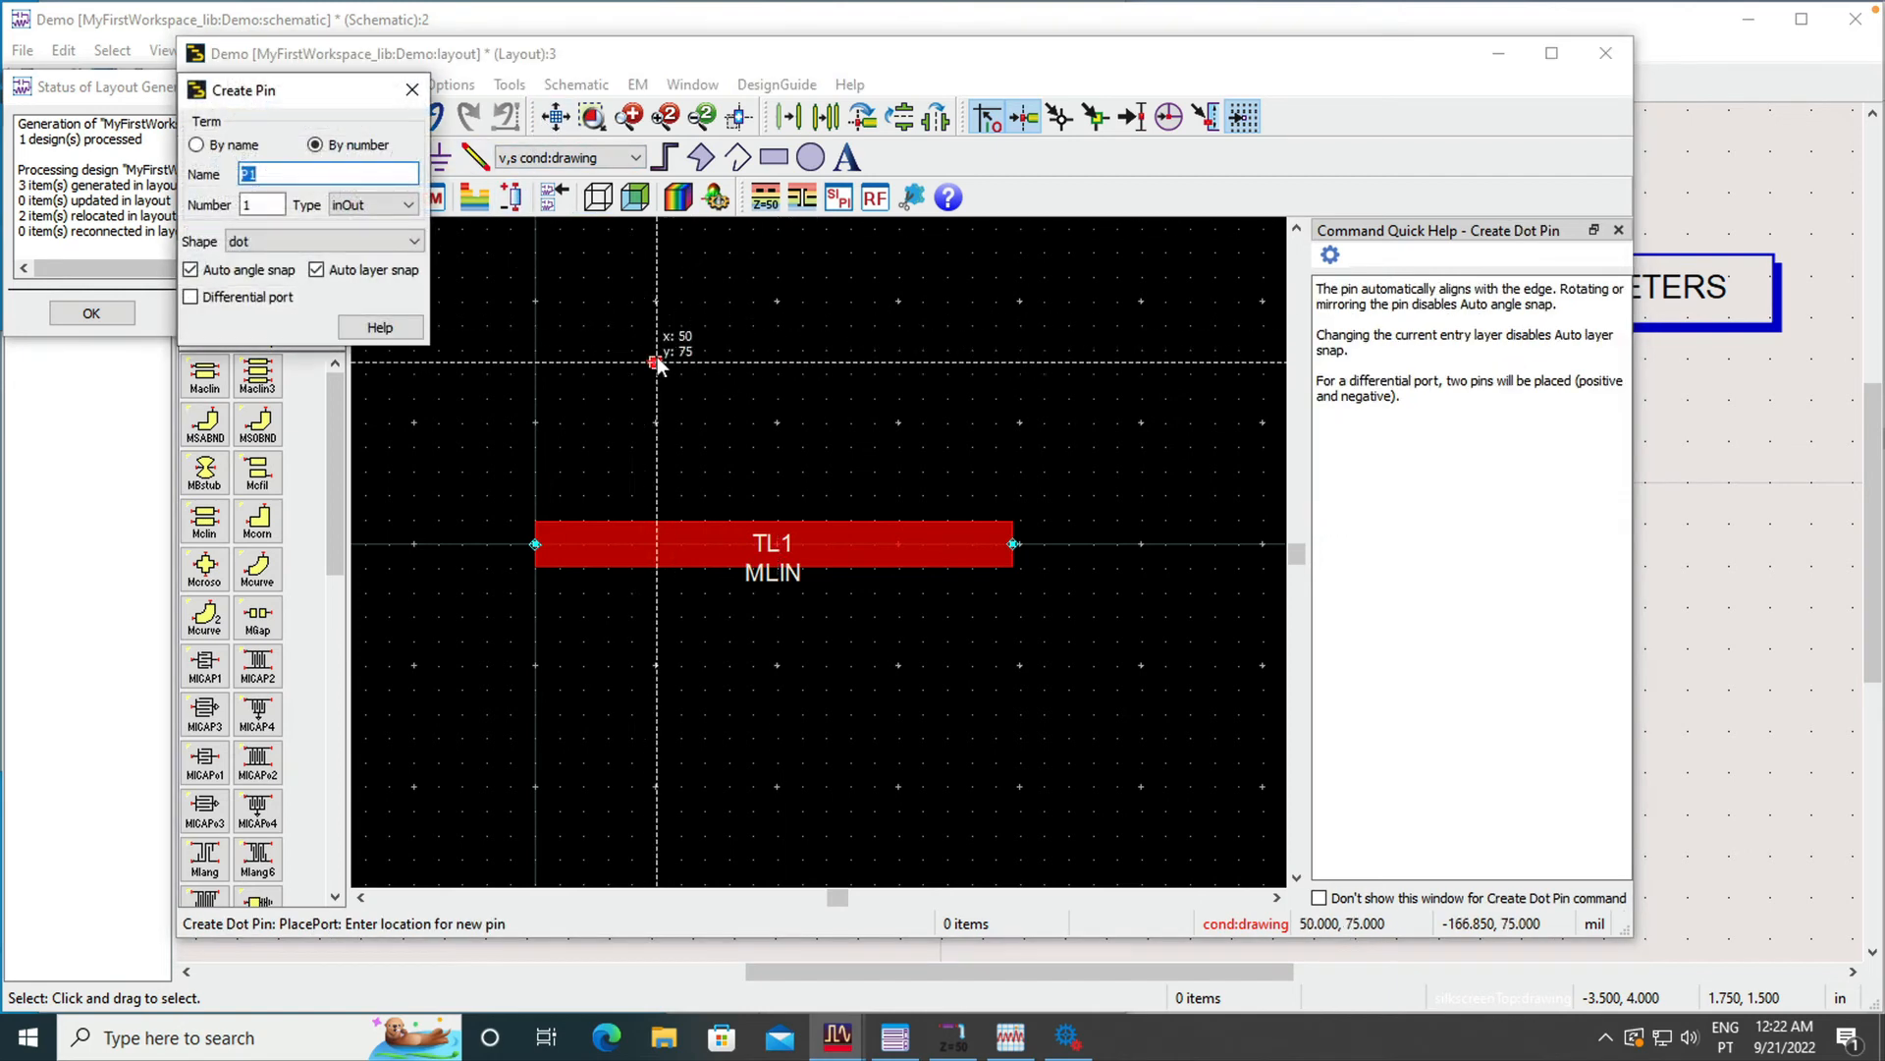
{"action": "left_click", "coordinate": [532, 543]}
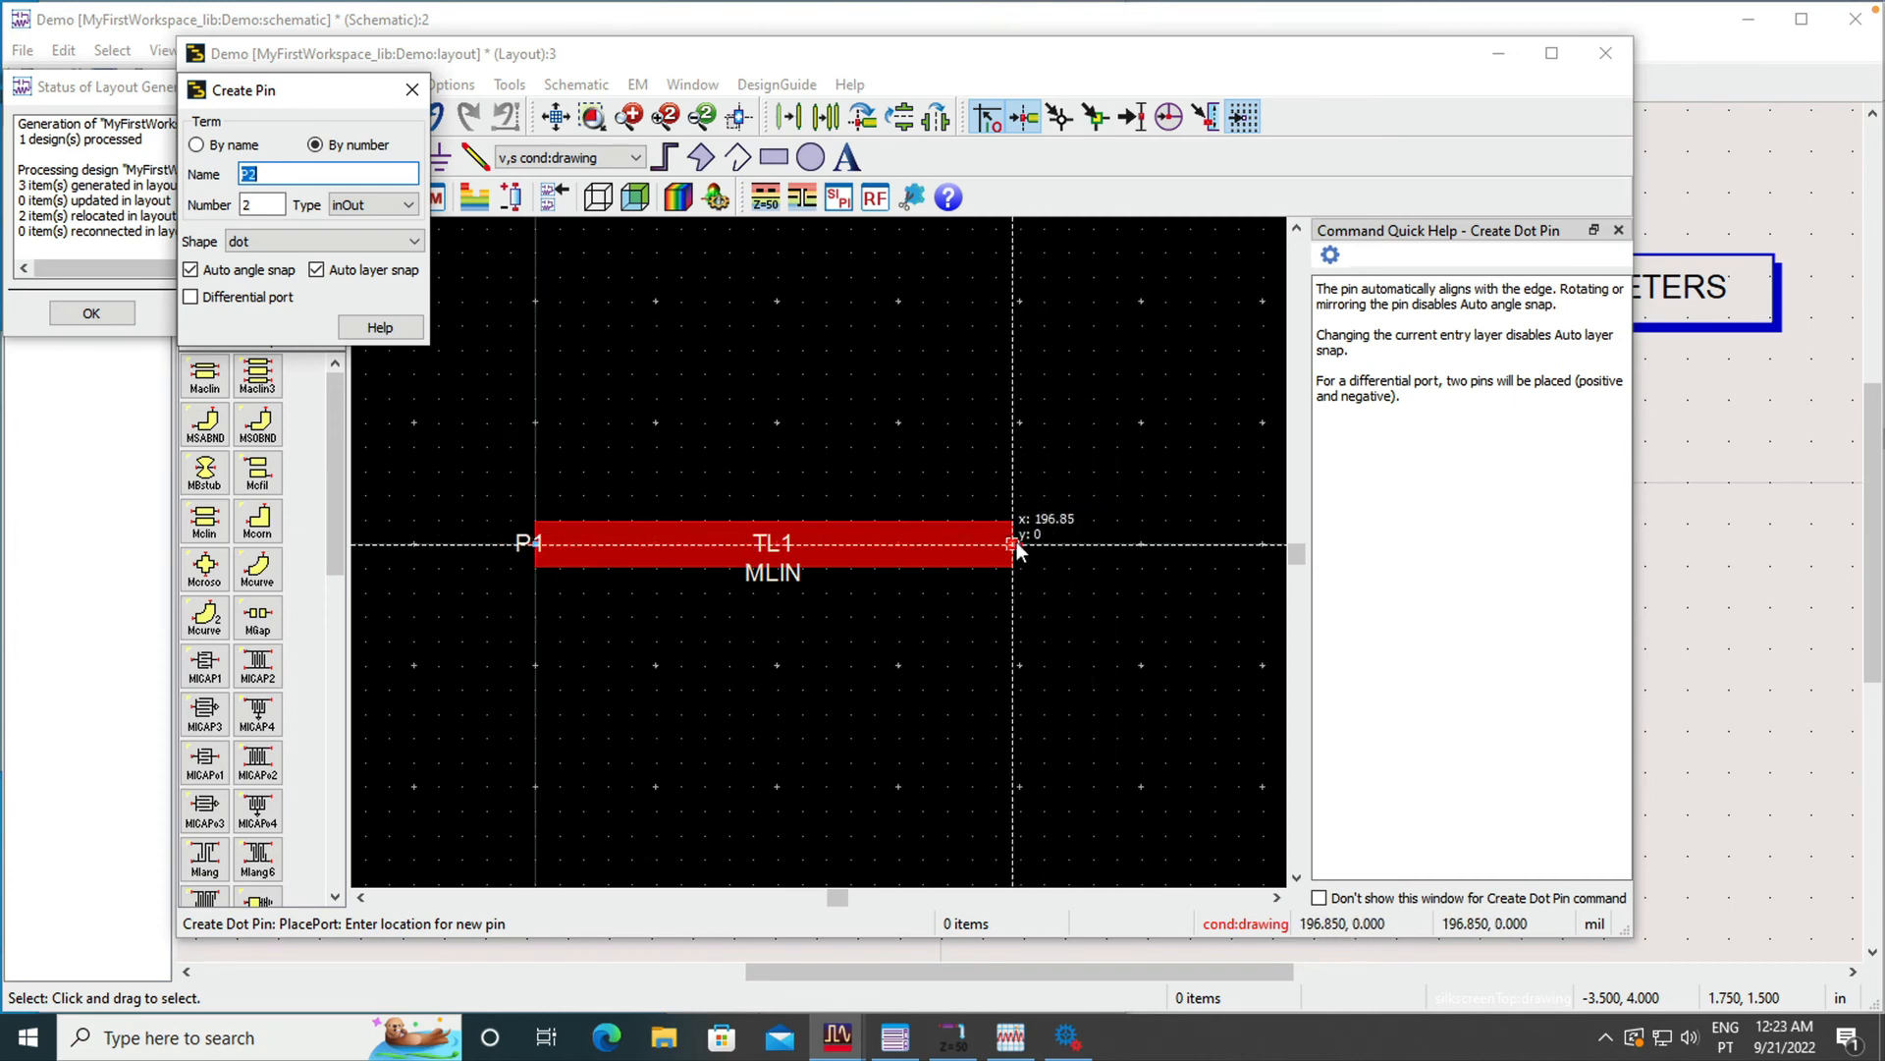
{"action": "left_click", "coordinate": [1012, 543]}
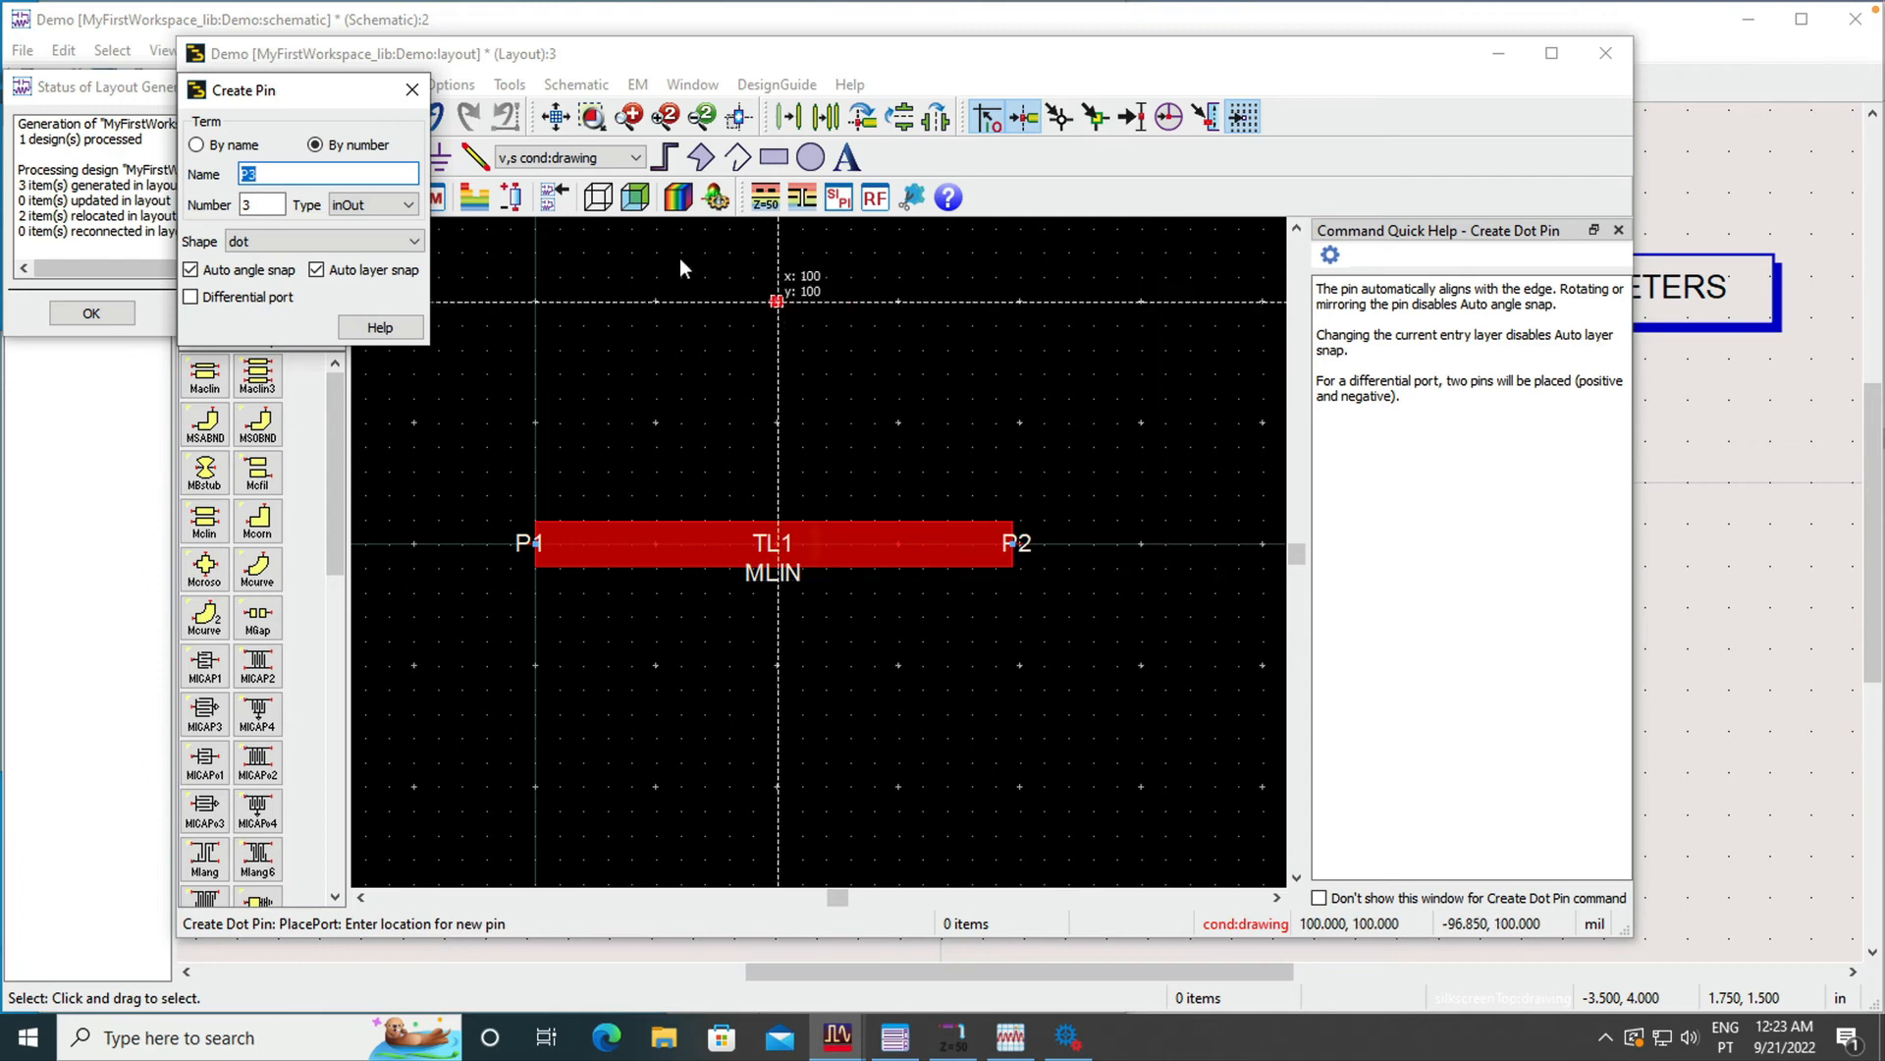
Step: End pin creation, and inspect the definitions of ports 1 and 2 in the EM setup with the port list enlarged
{"action": "left_click", "coordinate": [410, 92]}
{"action": "left_click", "coordinate": [431, 199]}
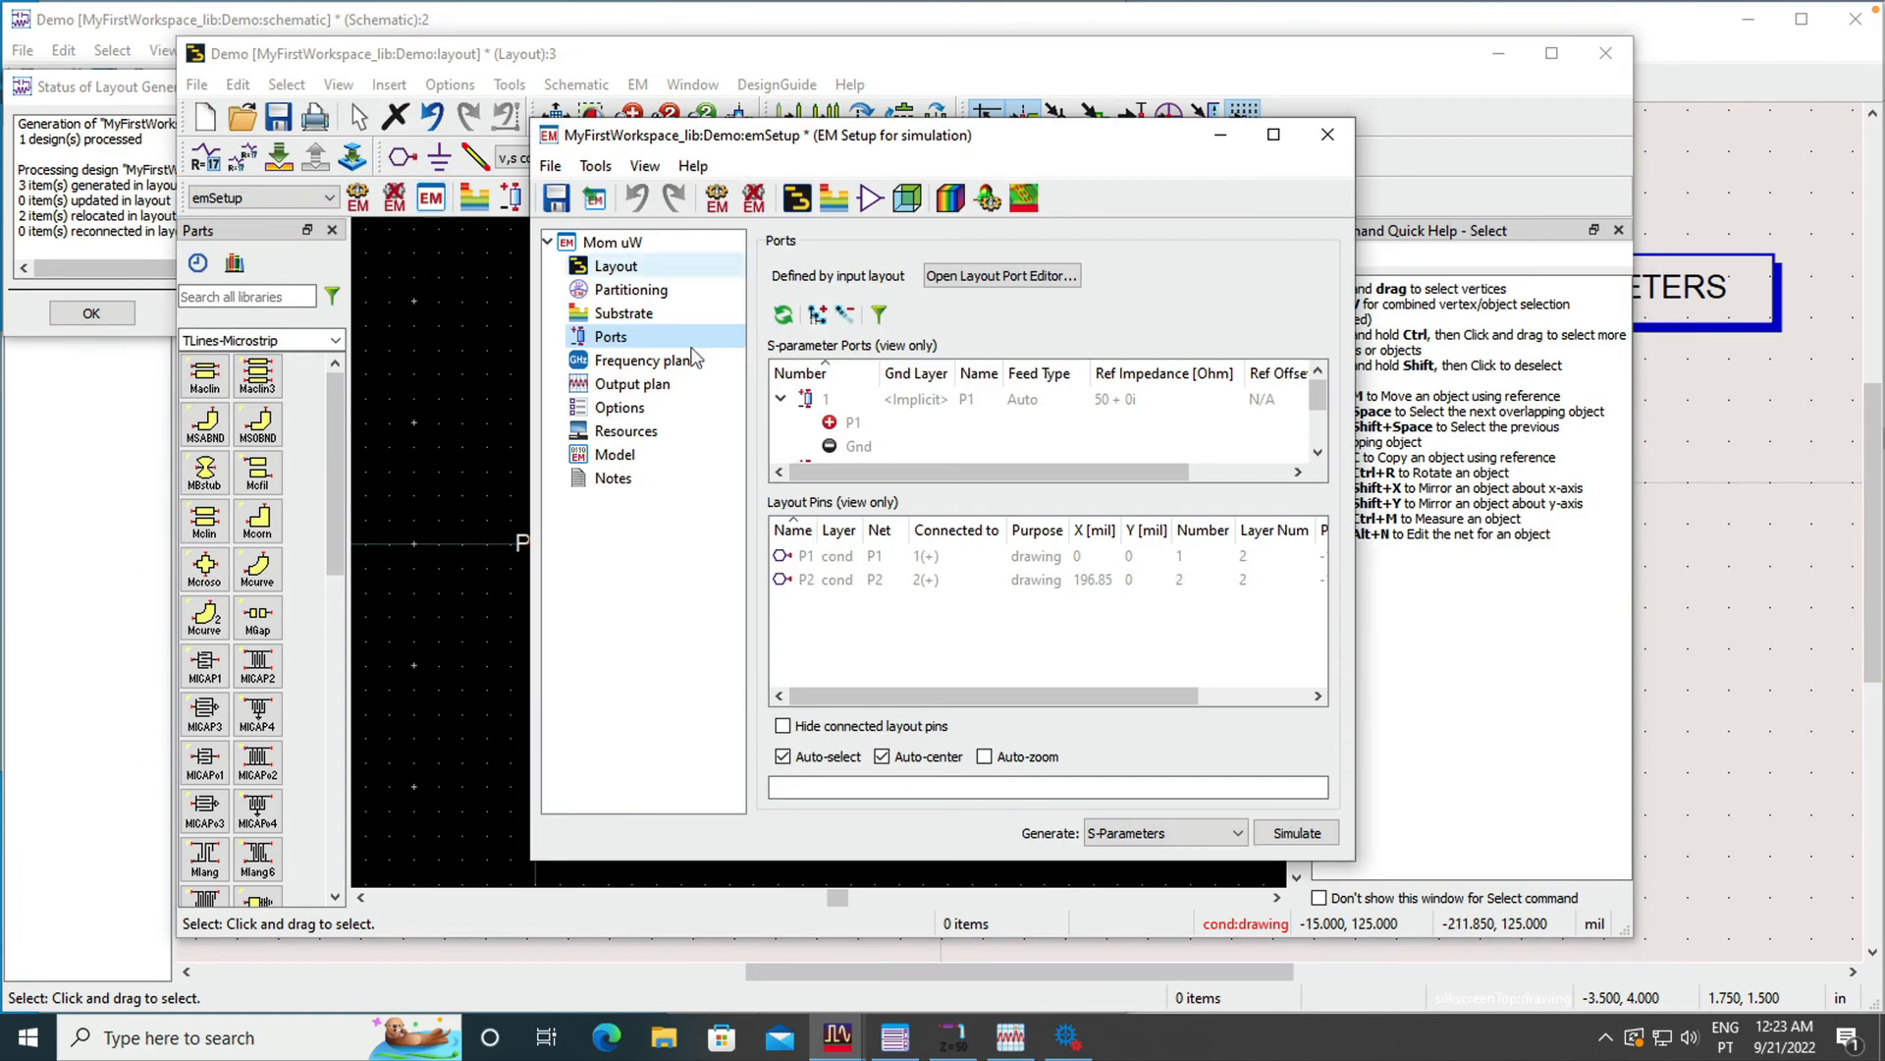
{"action": "left_click_drag", "start_coordinate": [991, 485], "coordinate": [989, 583]}
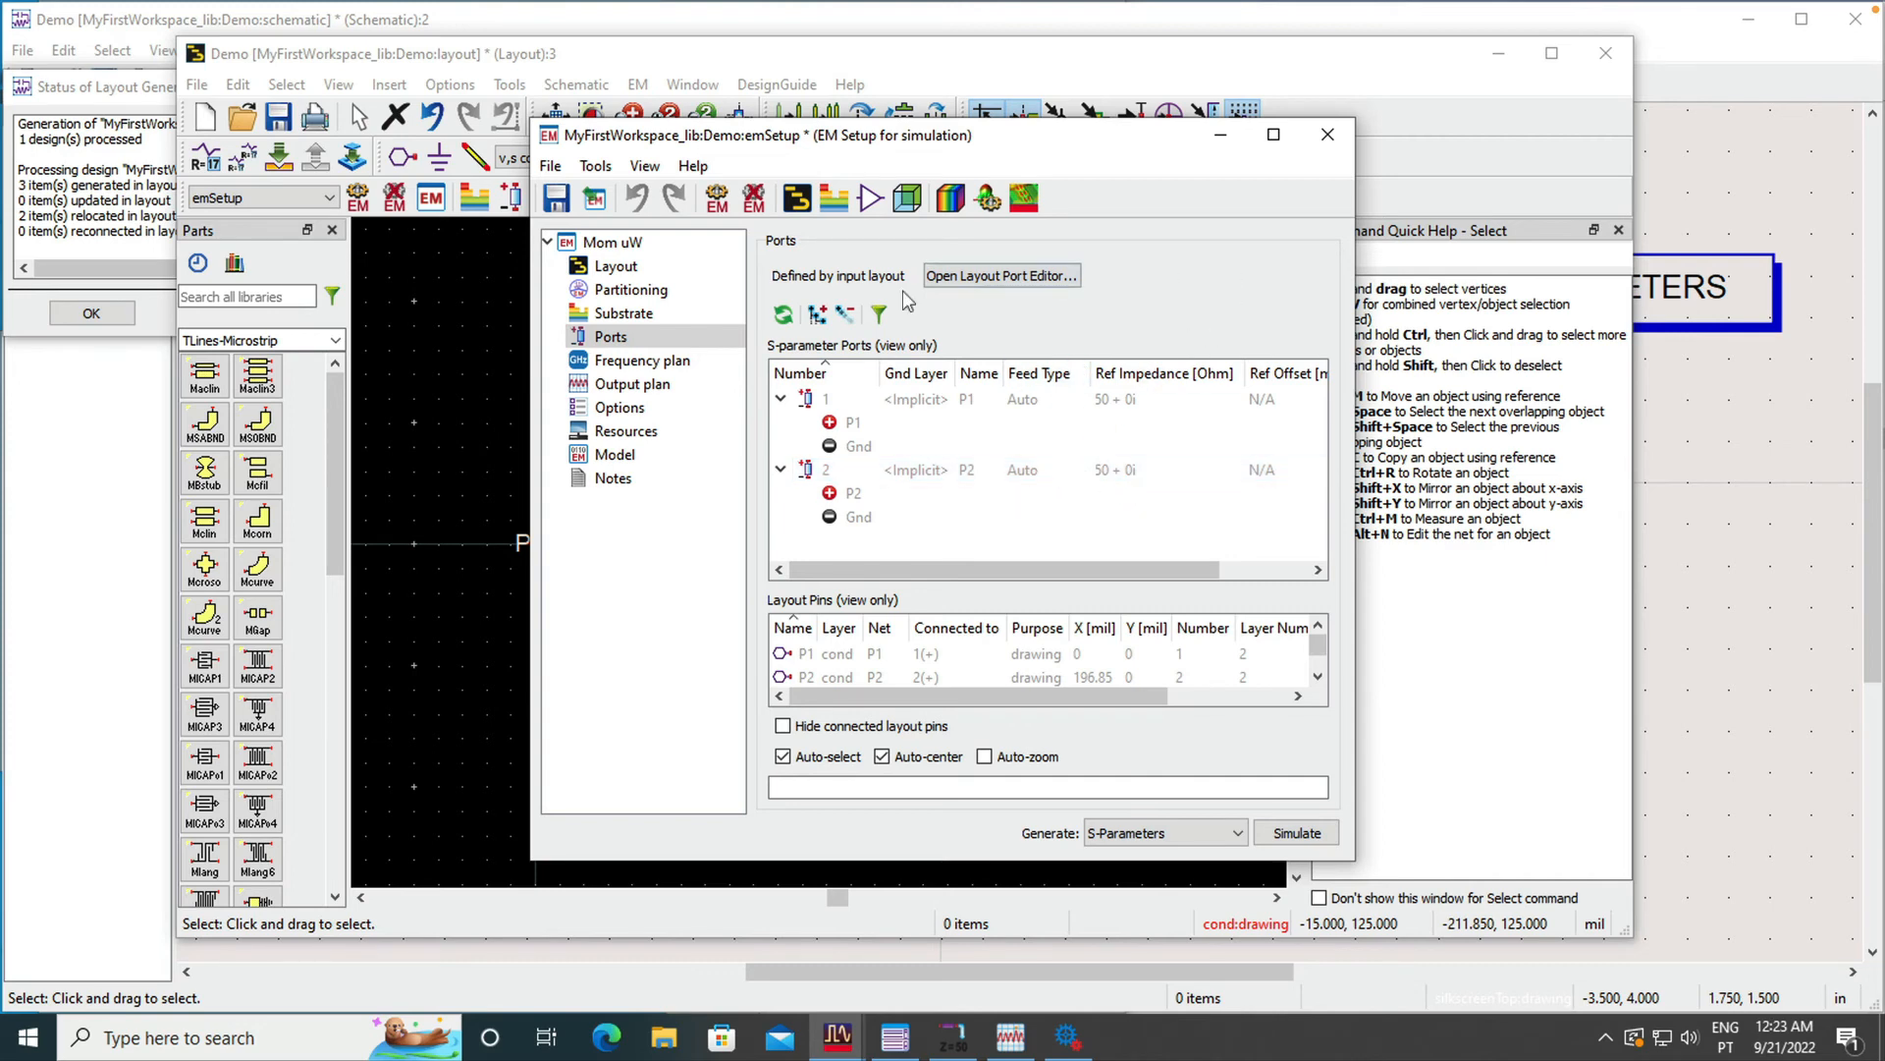
Step: Set the EM setup's frequency plan to a Linear sweep from 1 GHz to 5 GHz
{"action": "left_click", "coordinate": [628, 361]}
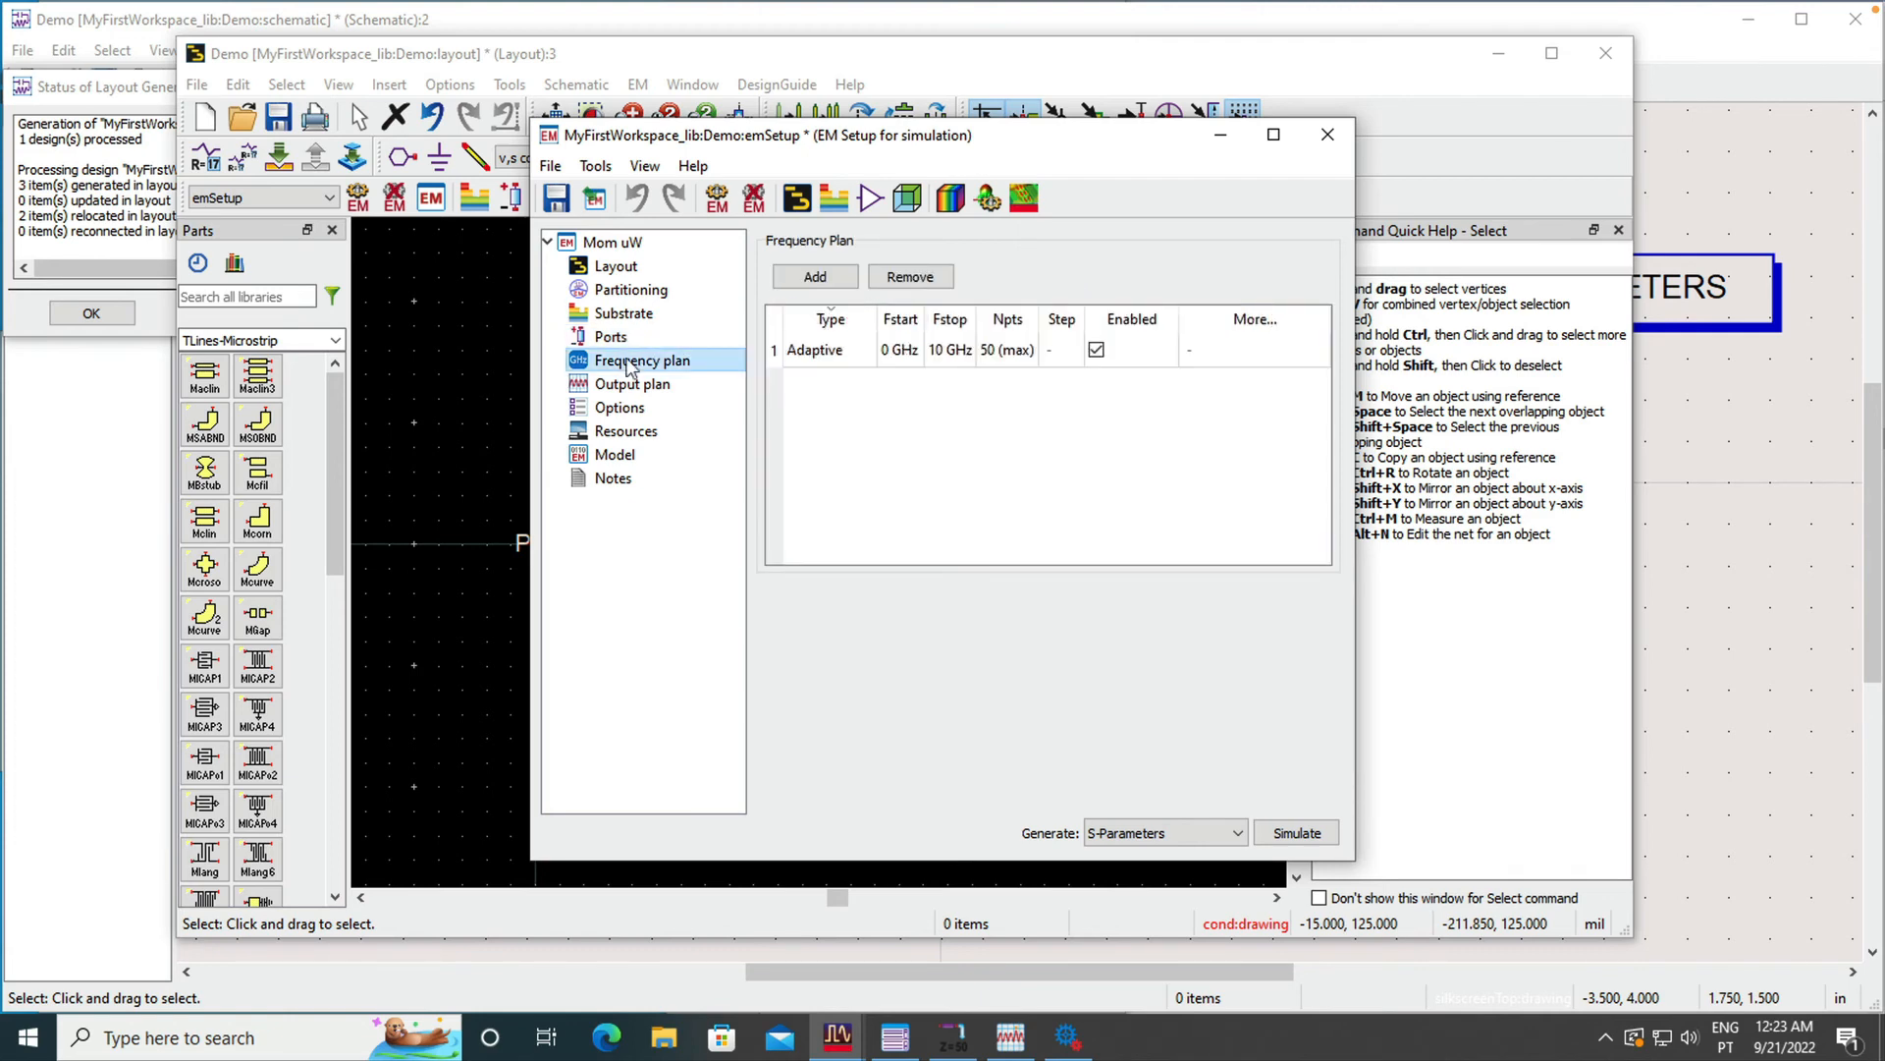
{"action": "left_click", "coordinate": [855, 350]}
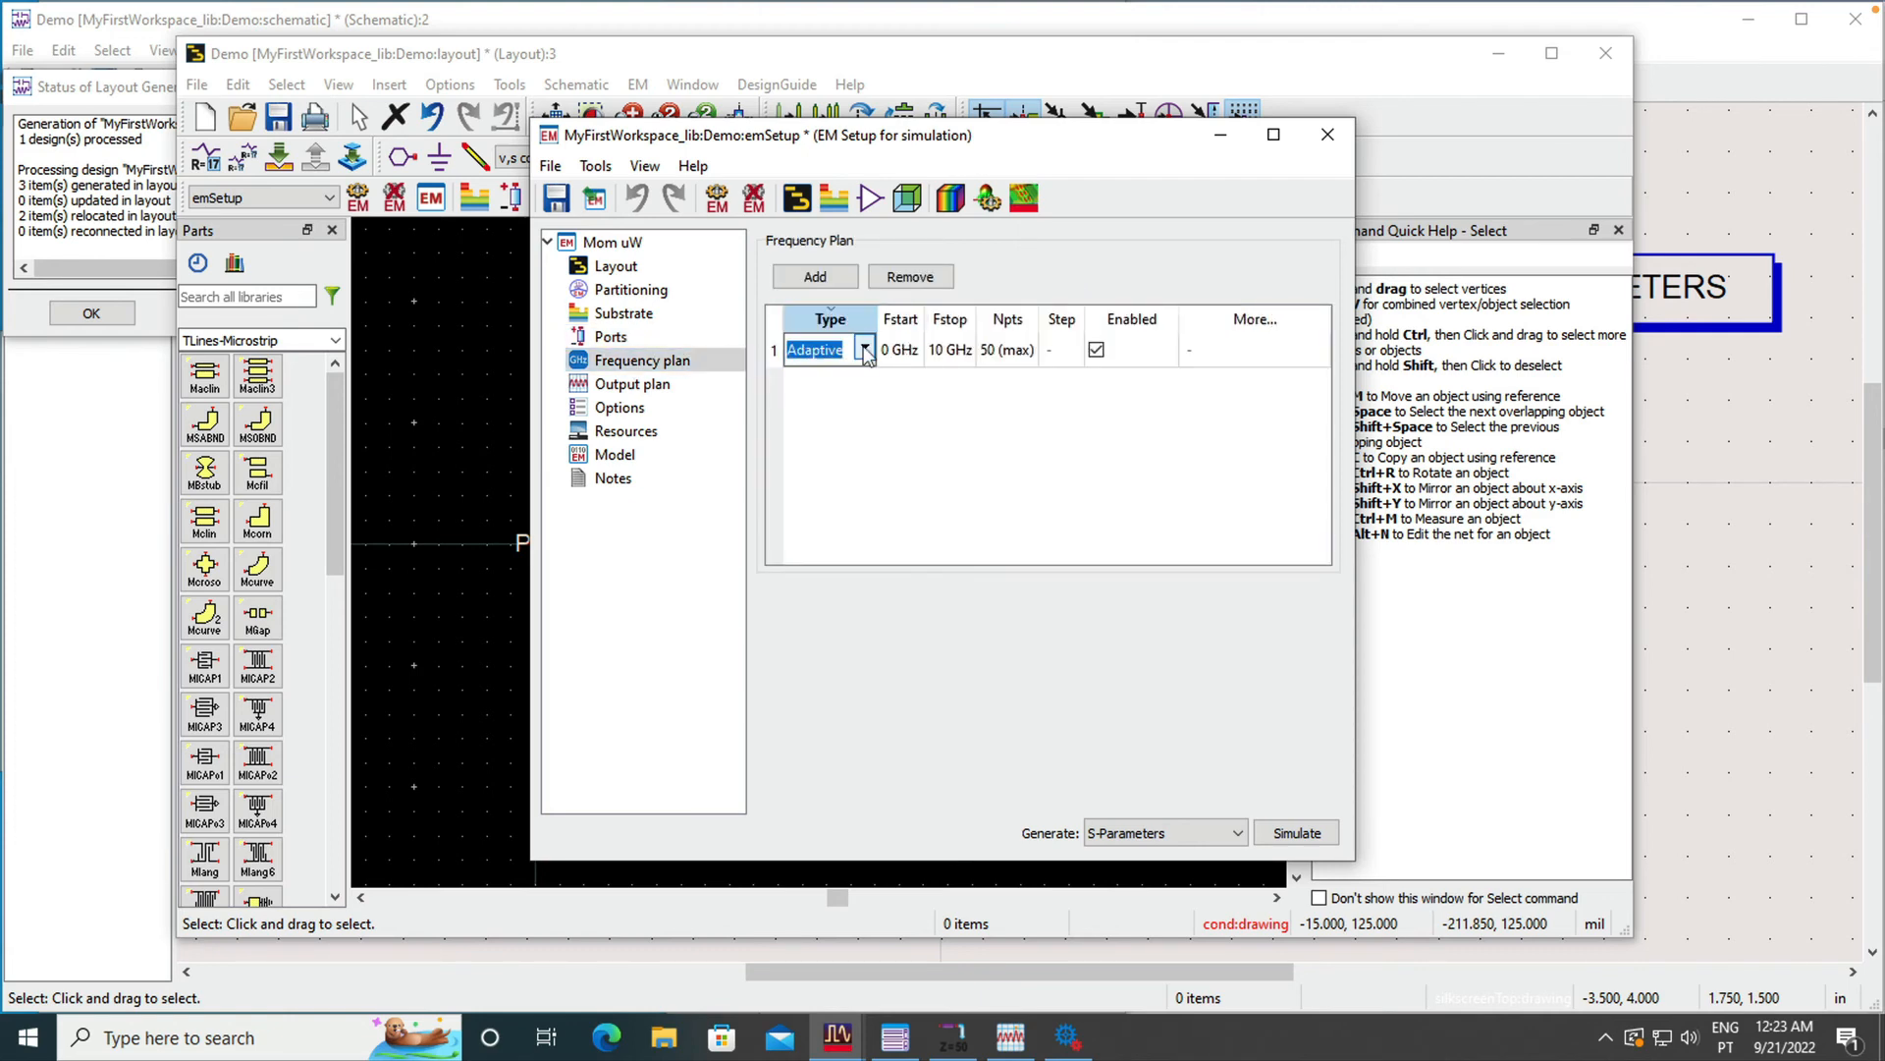
{"action": "left_click", "coordinate": [865, 350]}
{"action": "left_click", "coordinate": [894, 407]}
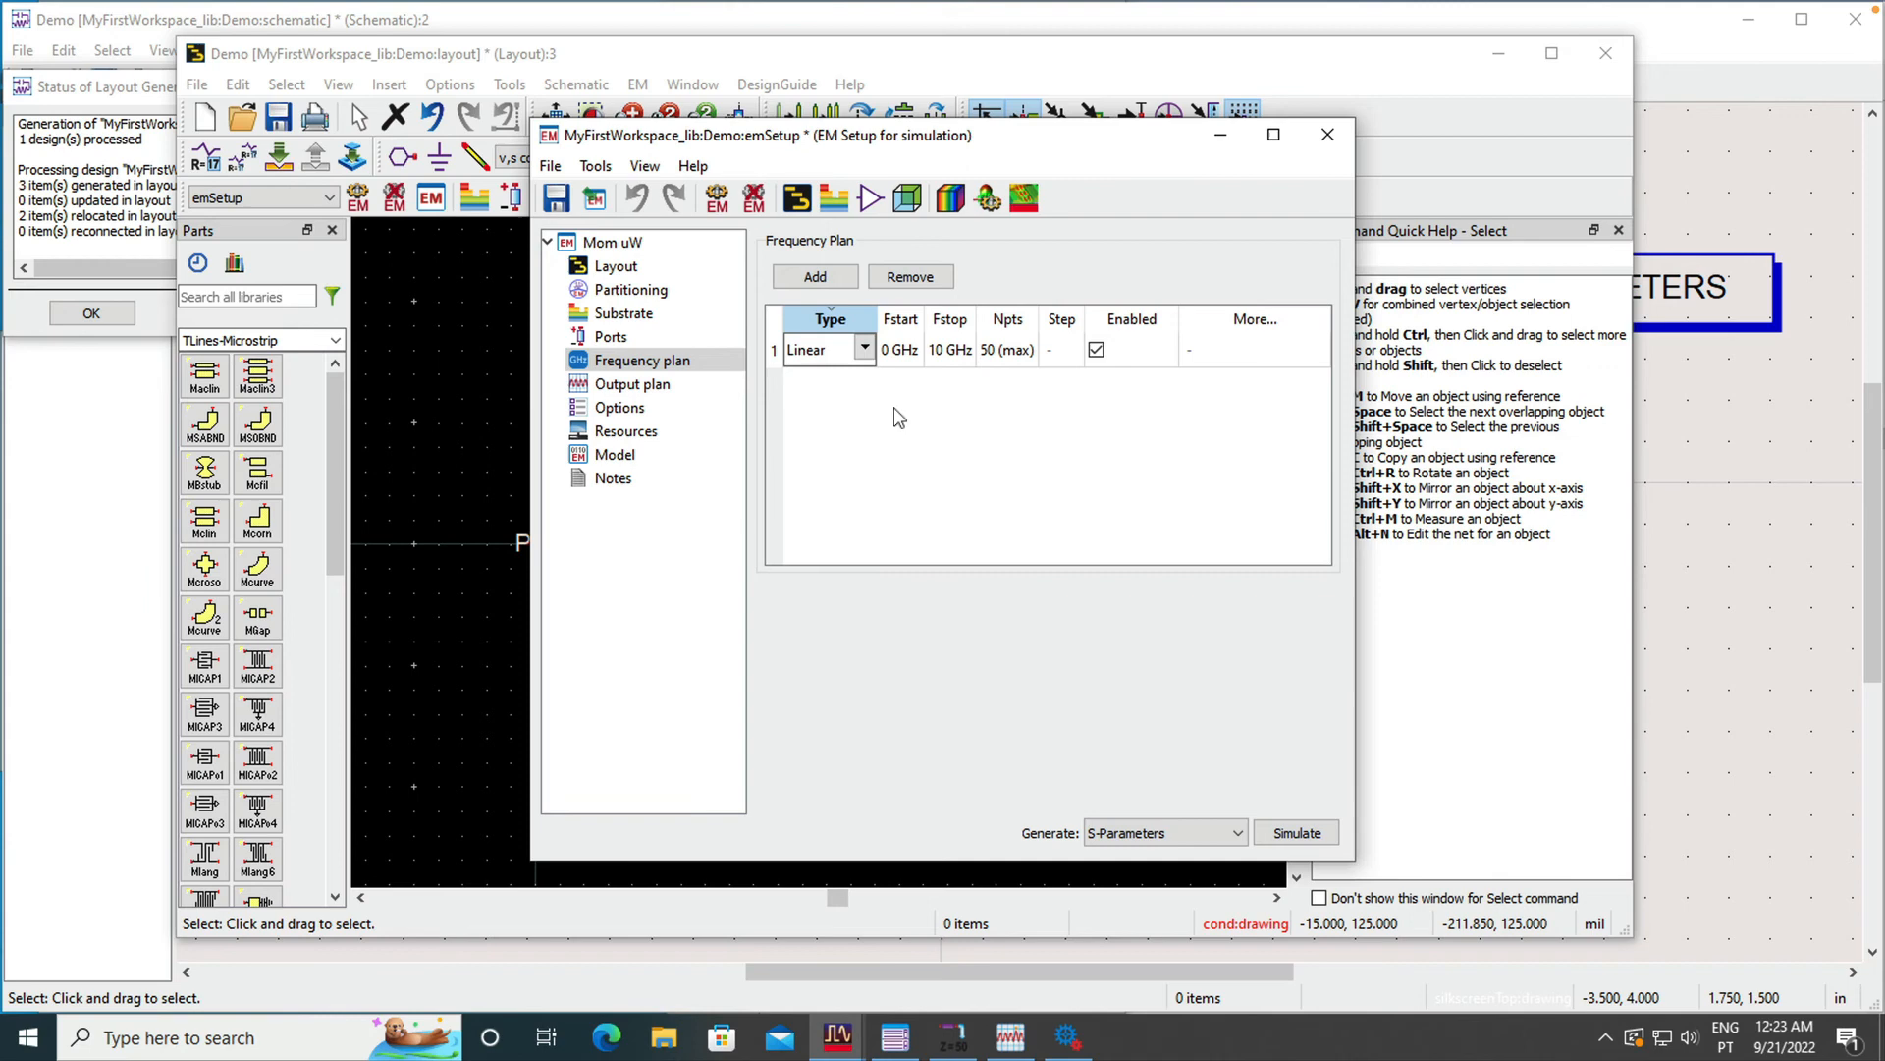
{"action": "left_click", "coordinate": [889, 354]}
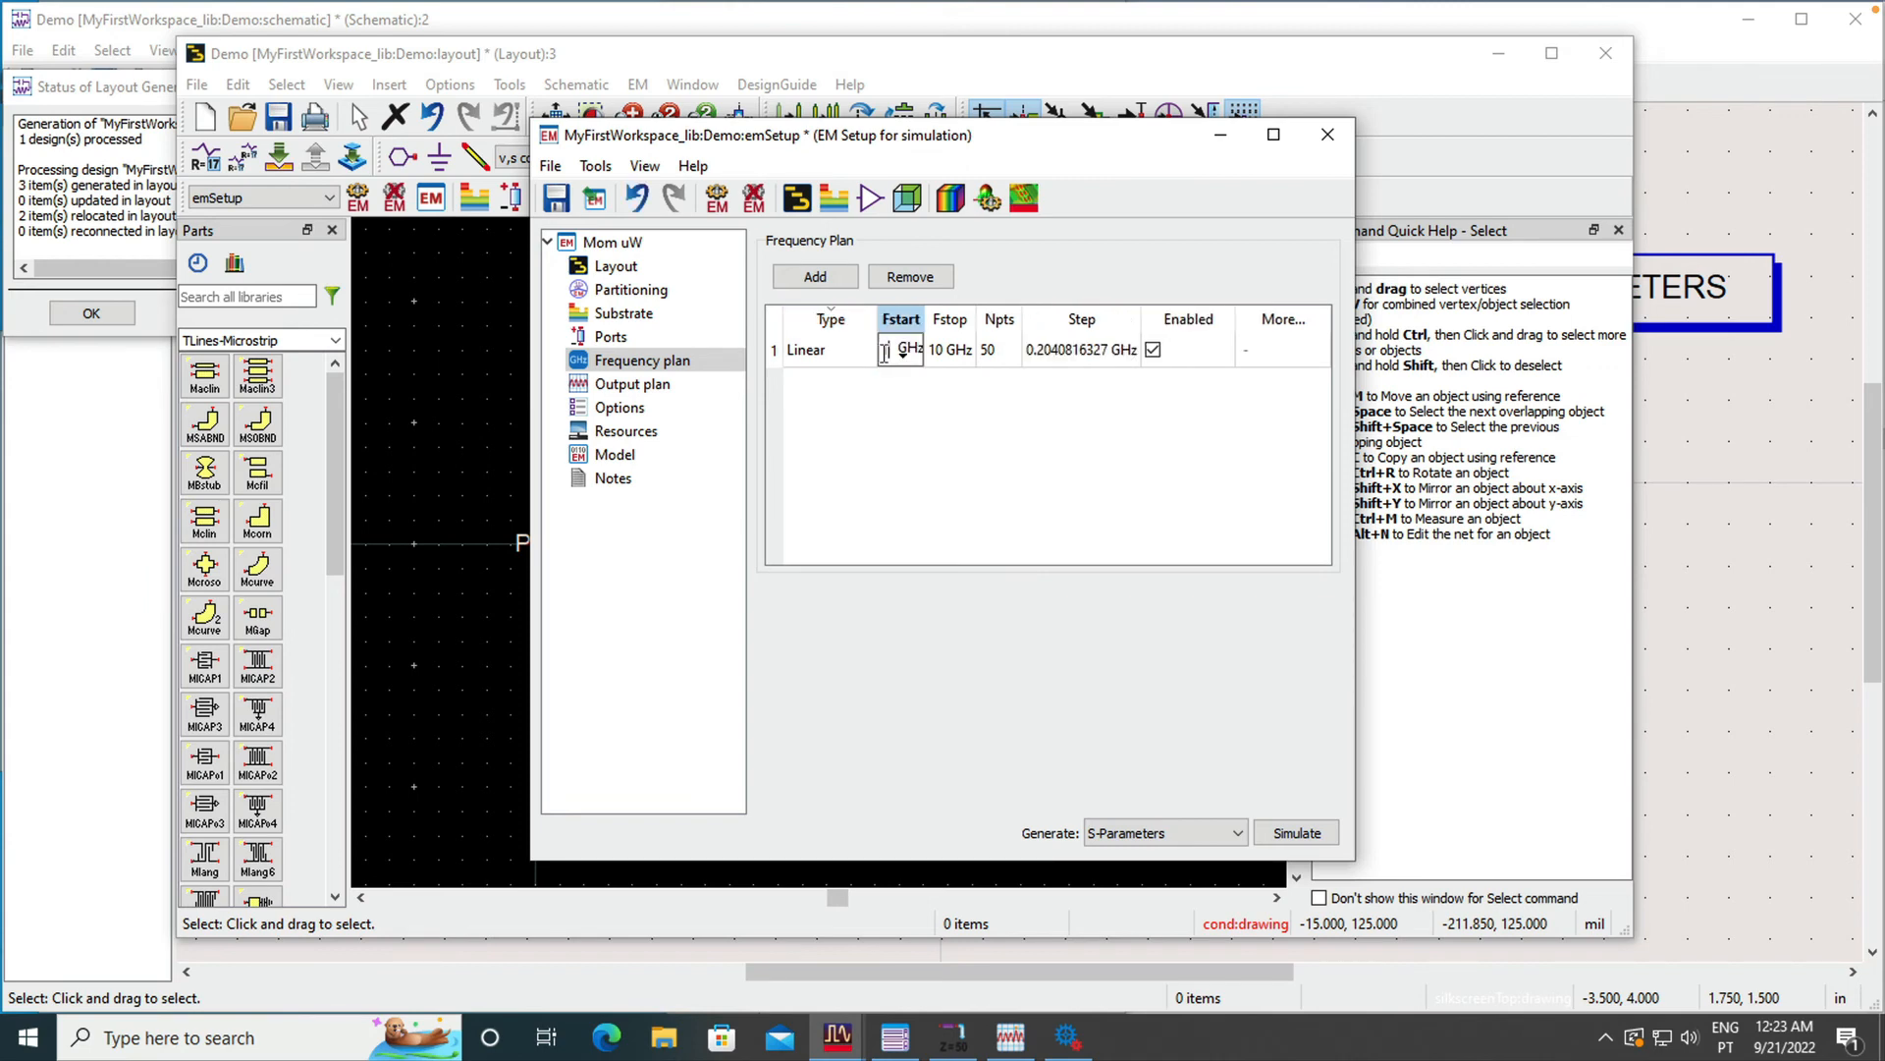
{"action": "type", "text": "1"}
{"action": "left_click", "coordinate": [936, 350]}
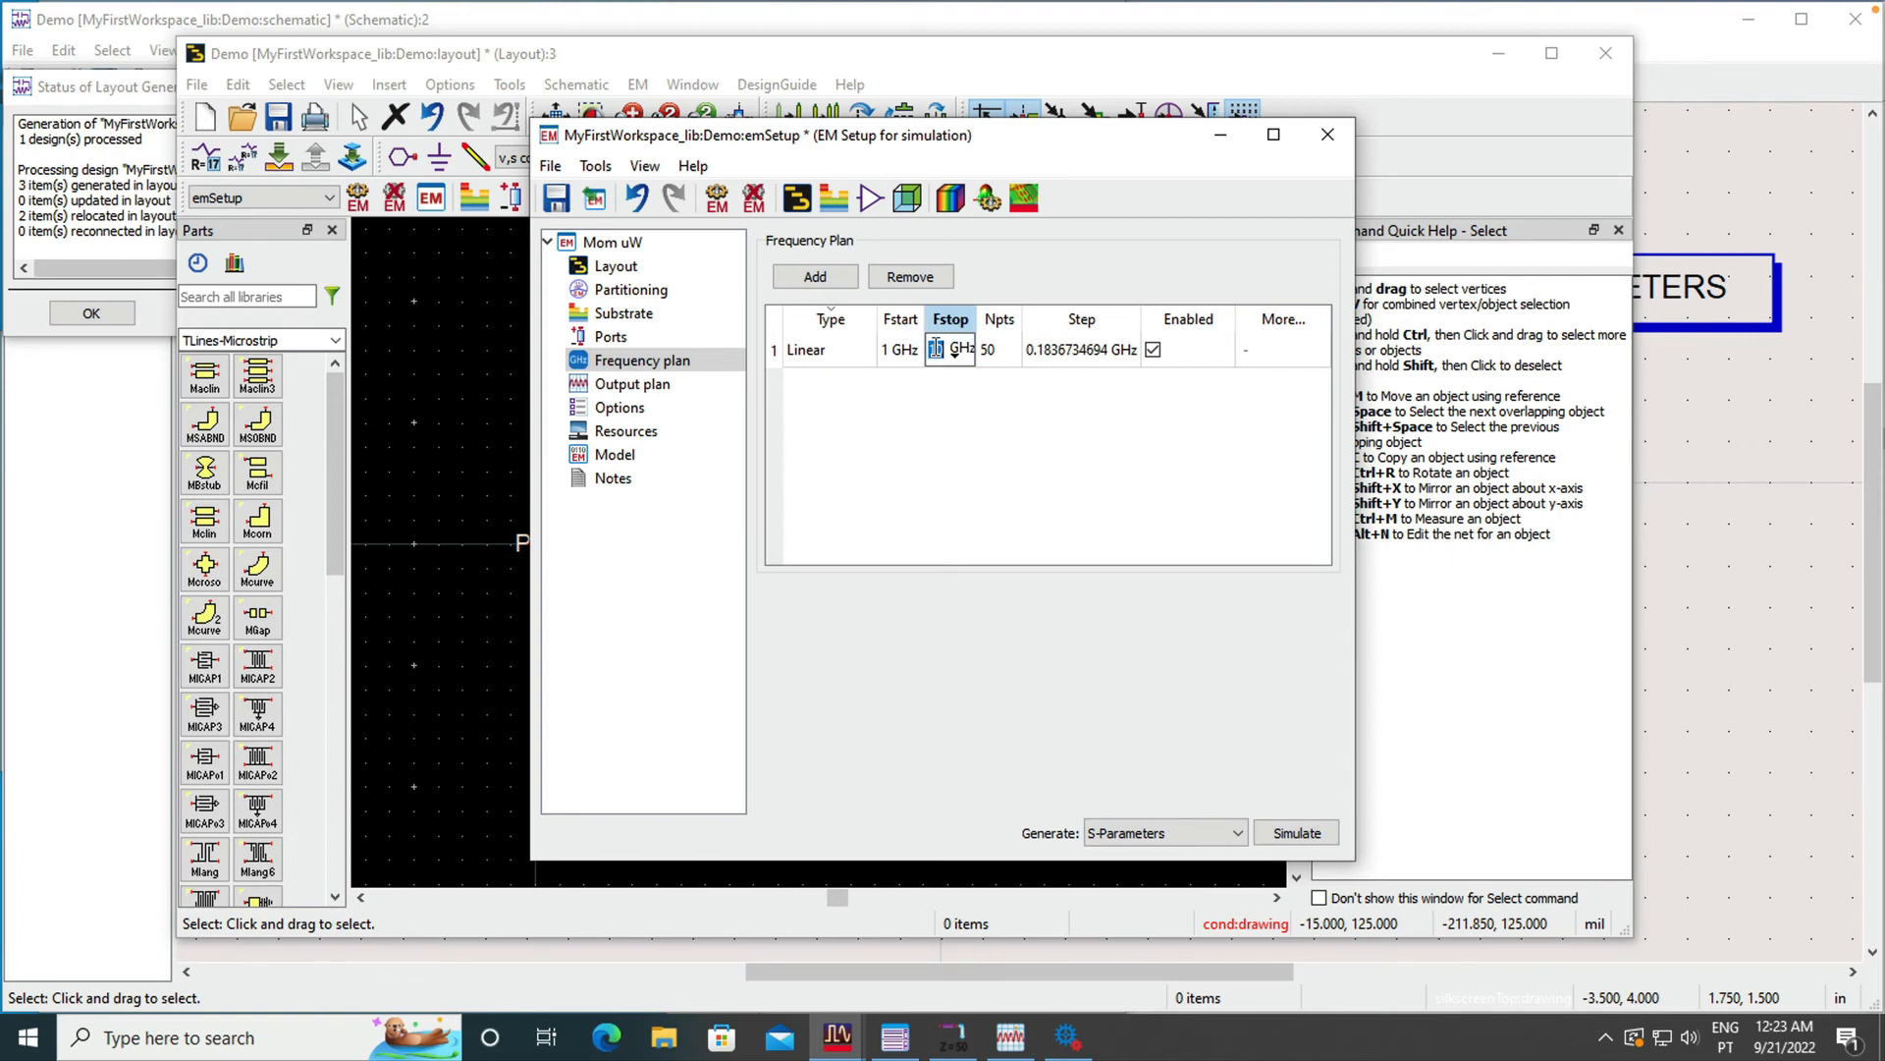
{"action": "left_click", "coordinate": [961, 424]}
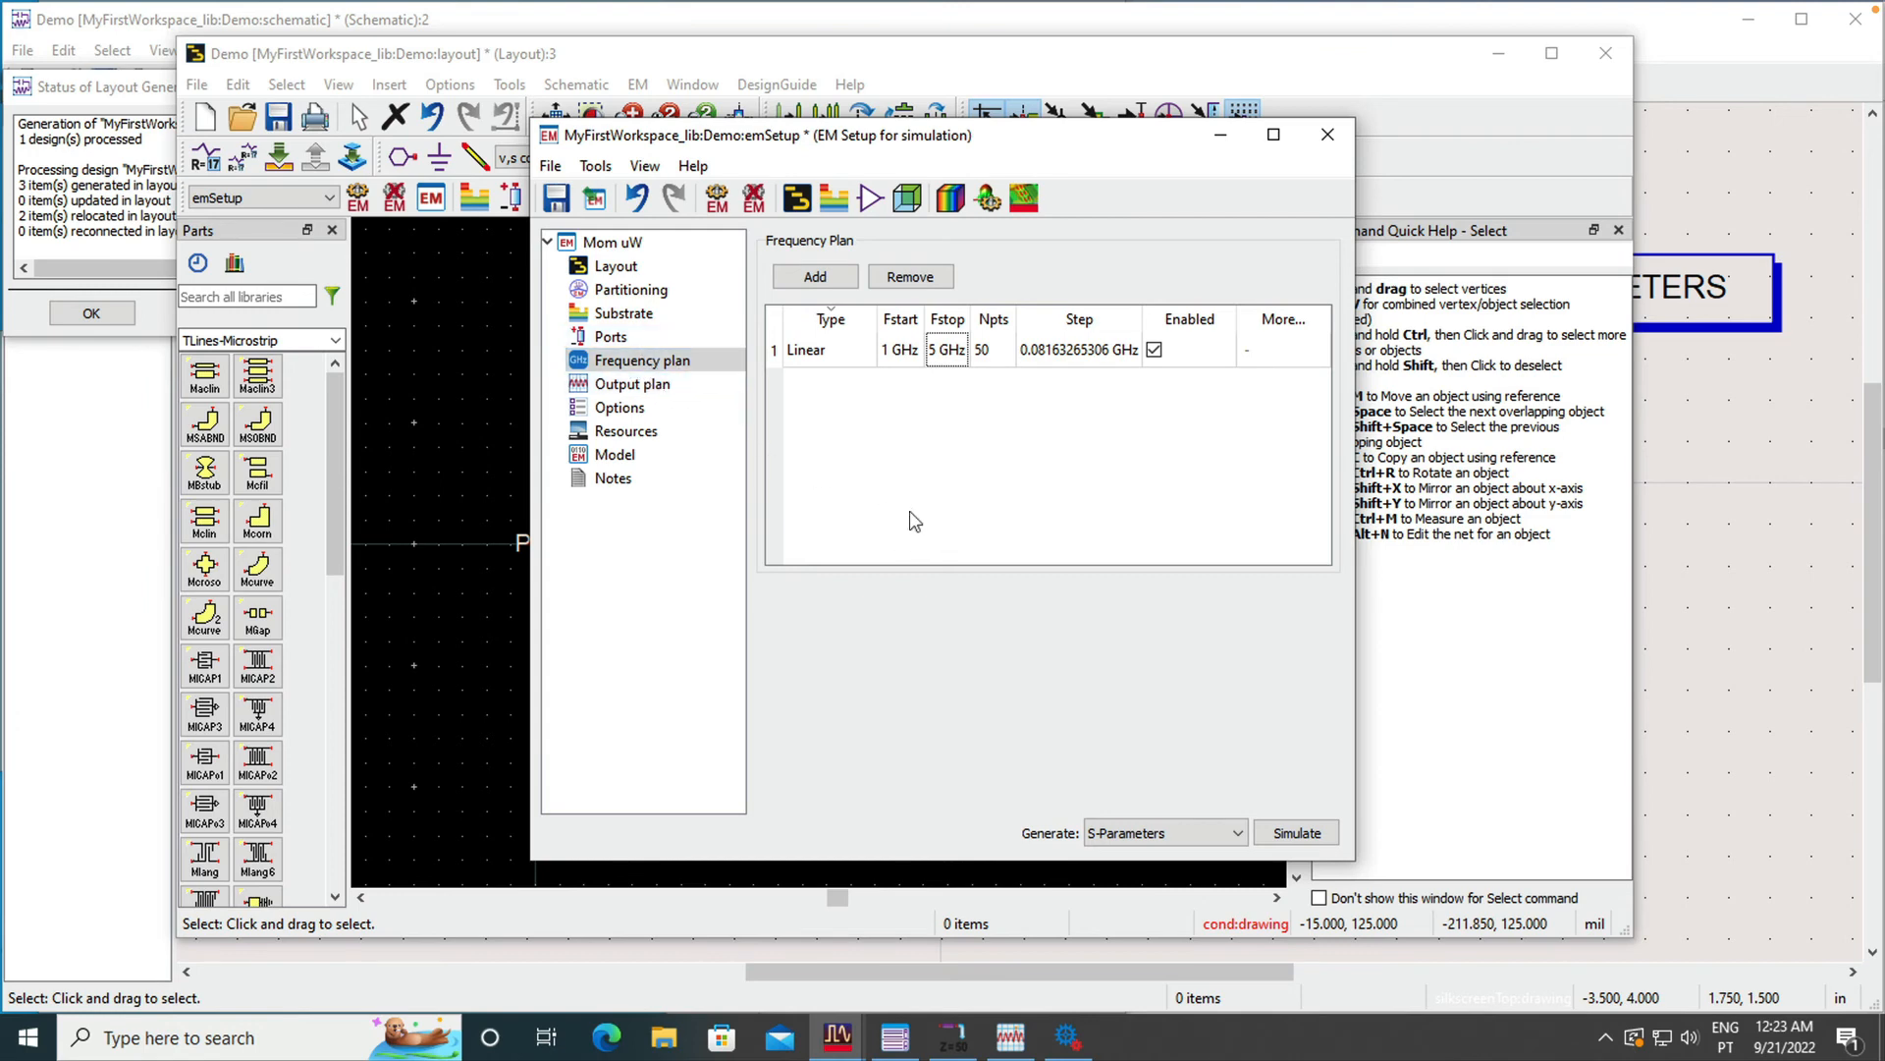
Step: Run the EM simulation of the Demo layout, and rerun the simulation of the Demo schematic
{"action": "left_click", "coordinate": [1292, 834]}
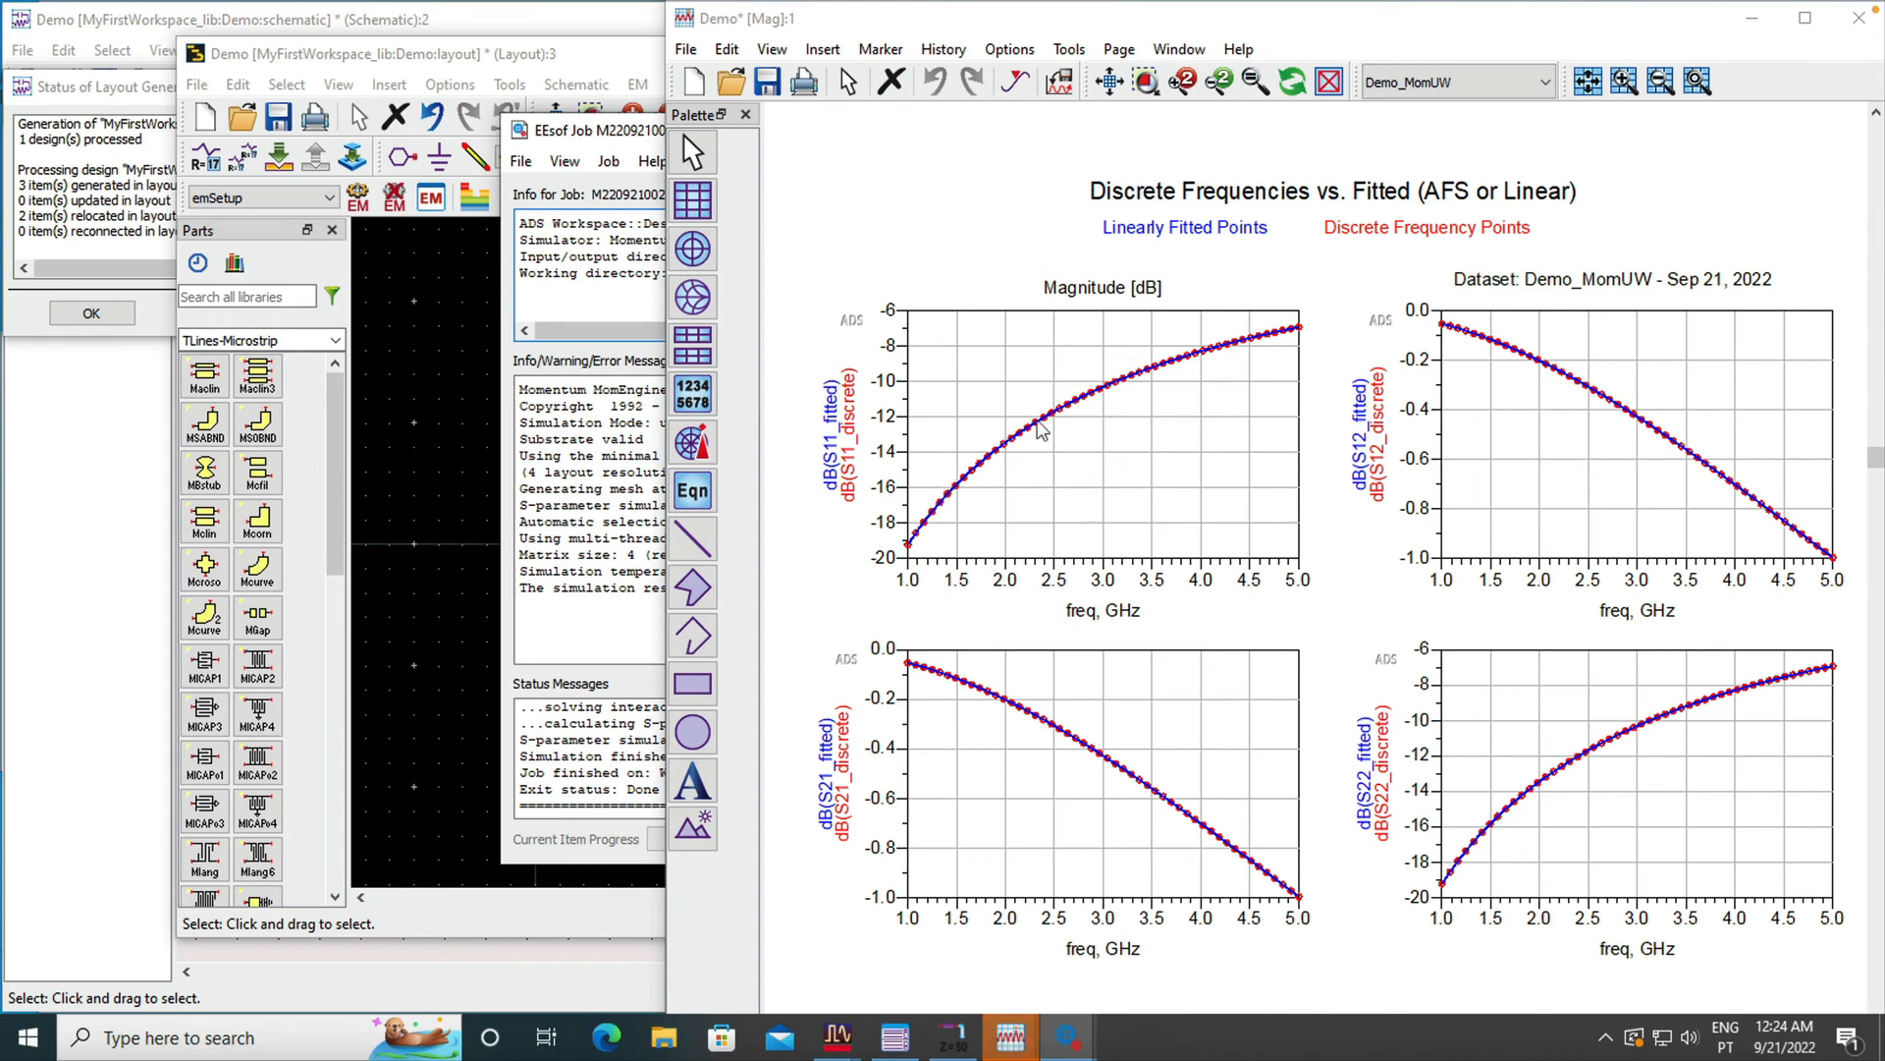
{"action": "mouse_move", "coordinate": [1251, 362]}
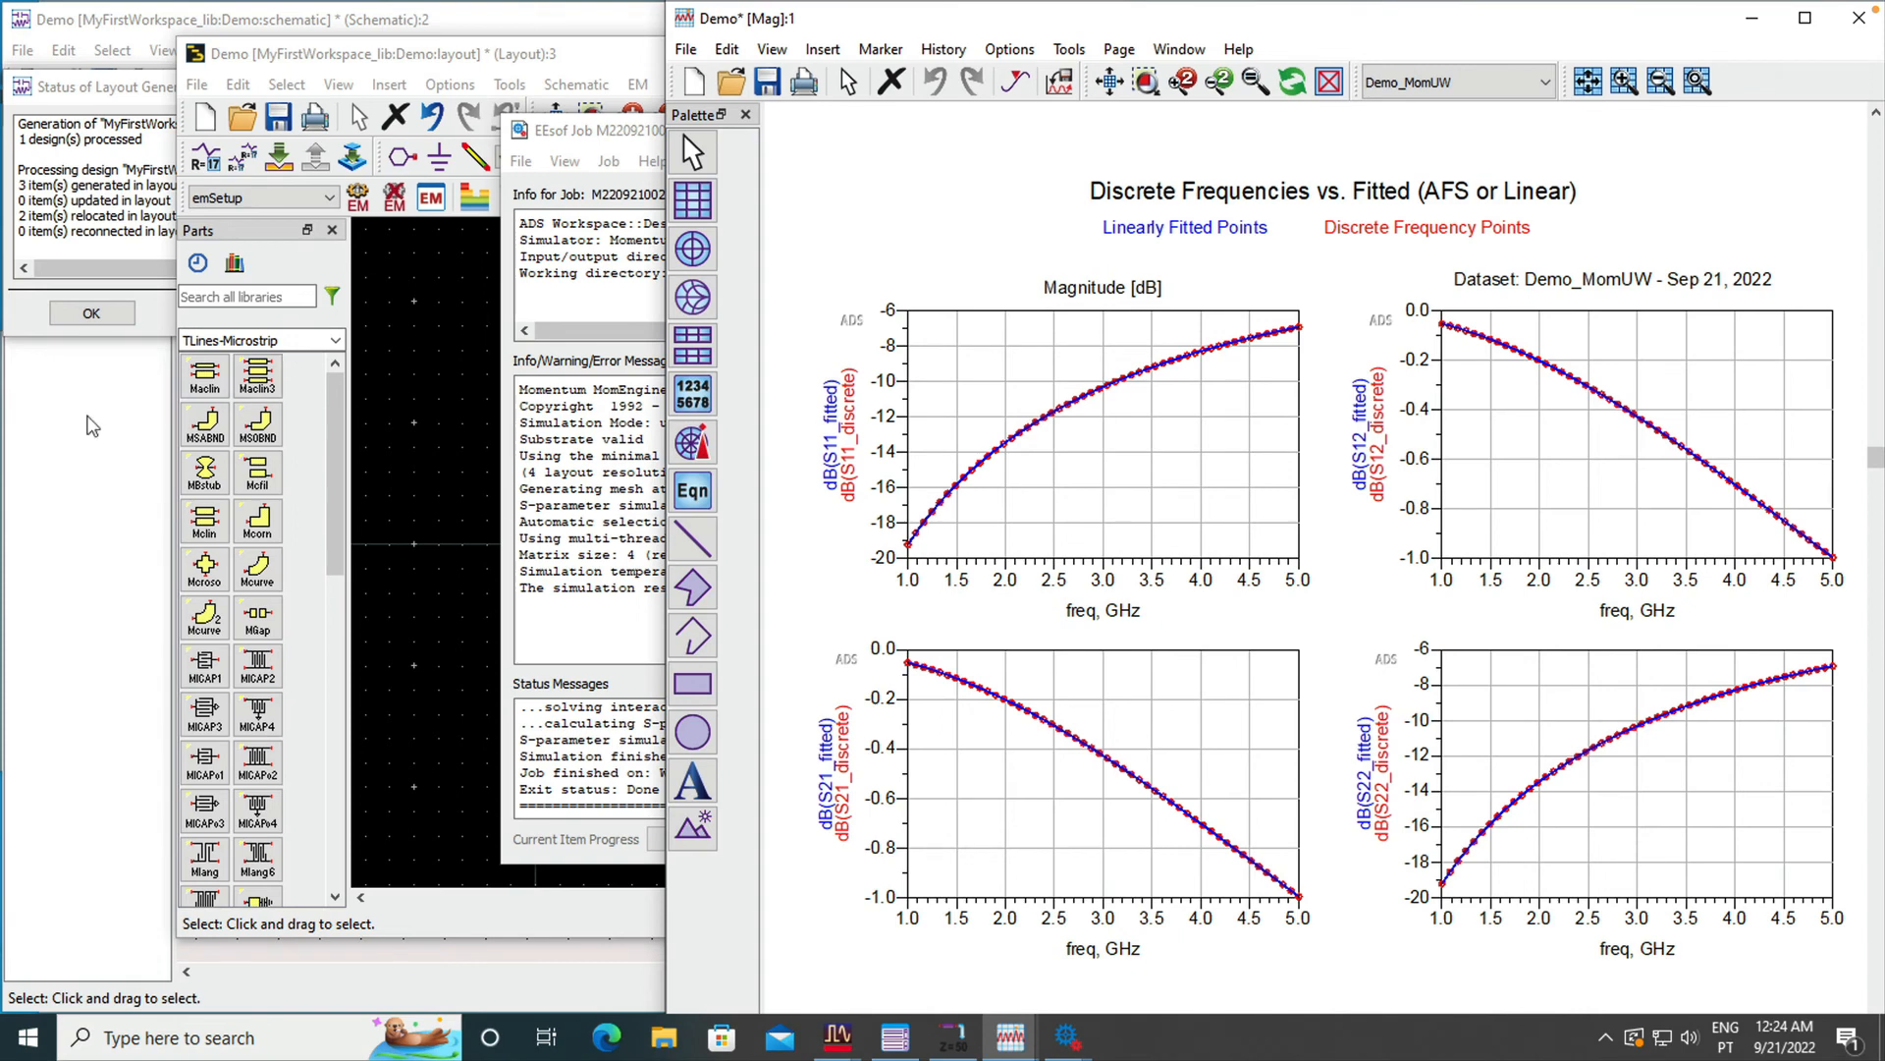
{"action": "left_click", "coordinate": [91, 312]}
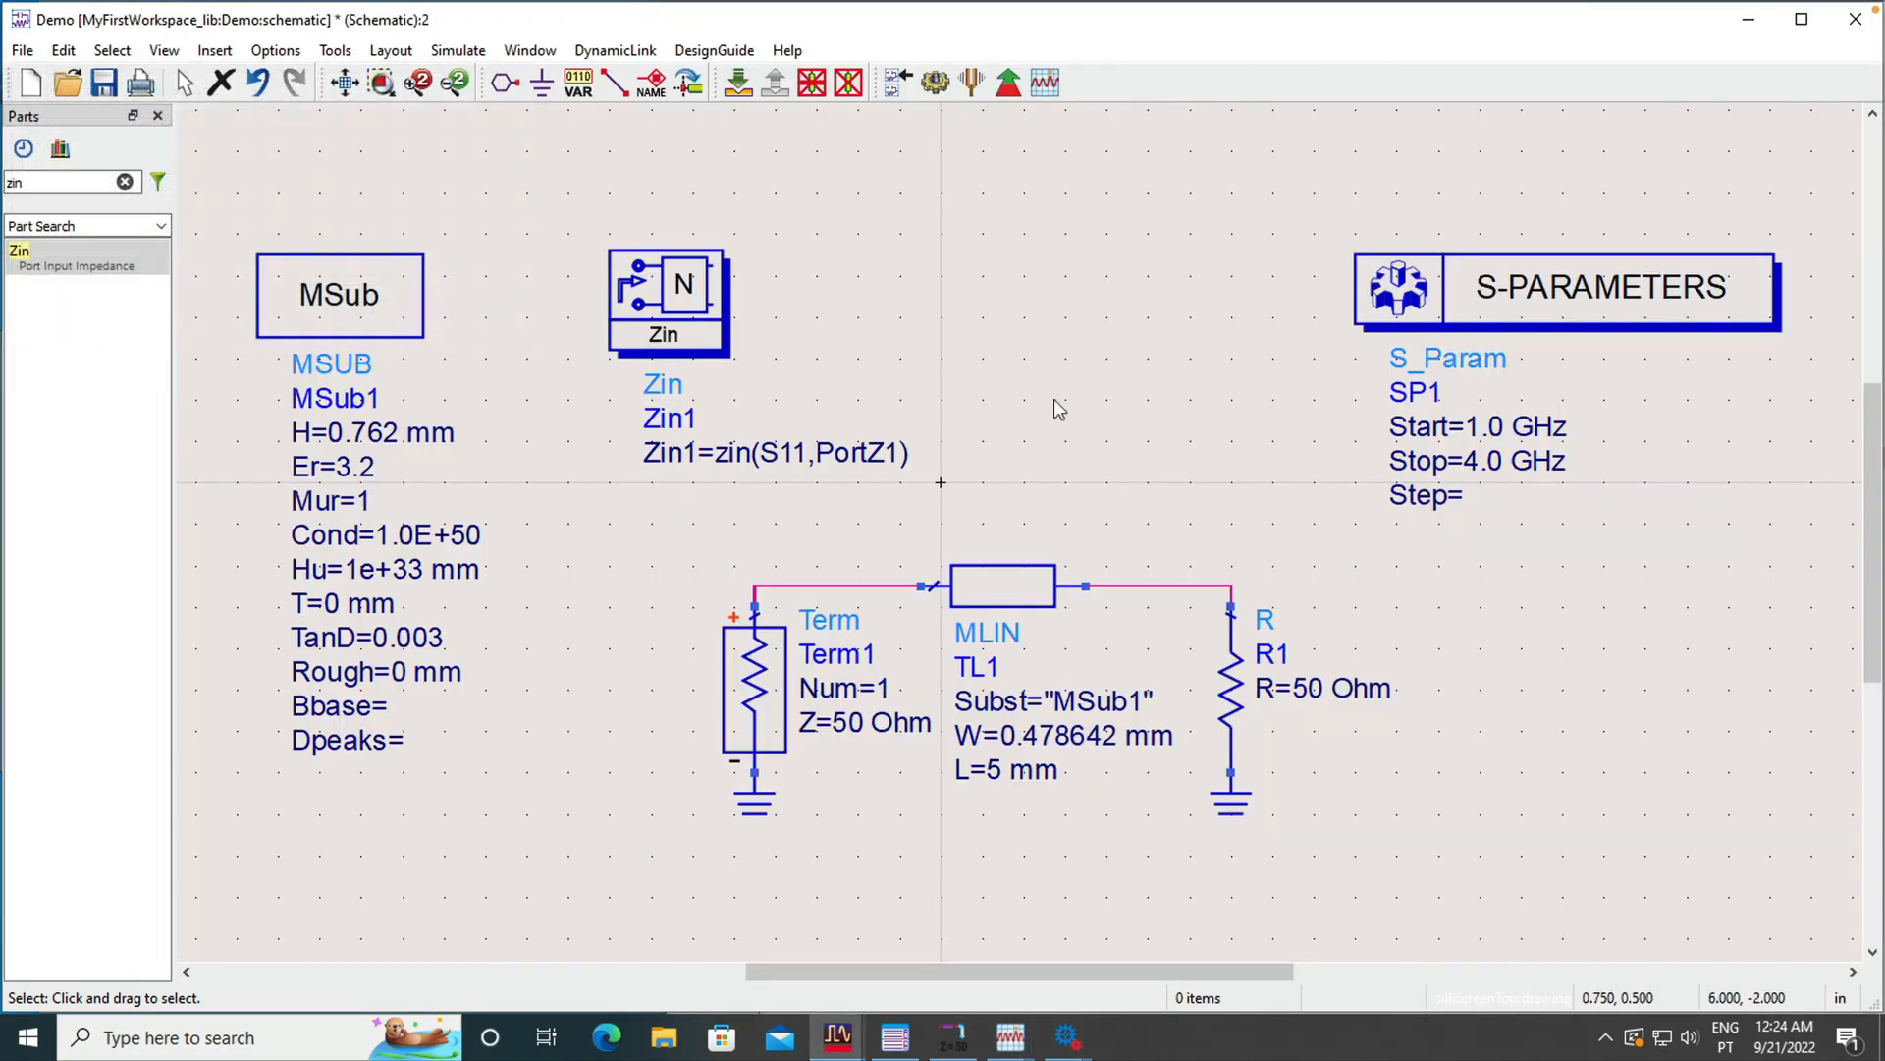
{"action": "left_click", "coordinate": [935, 82]}
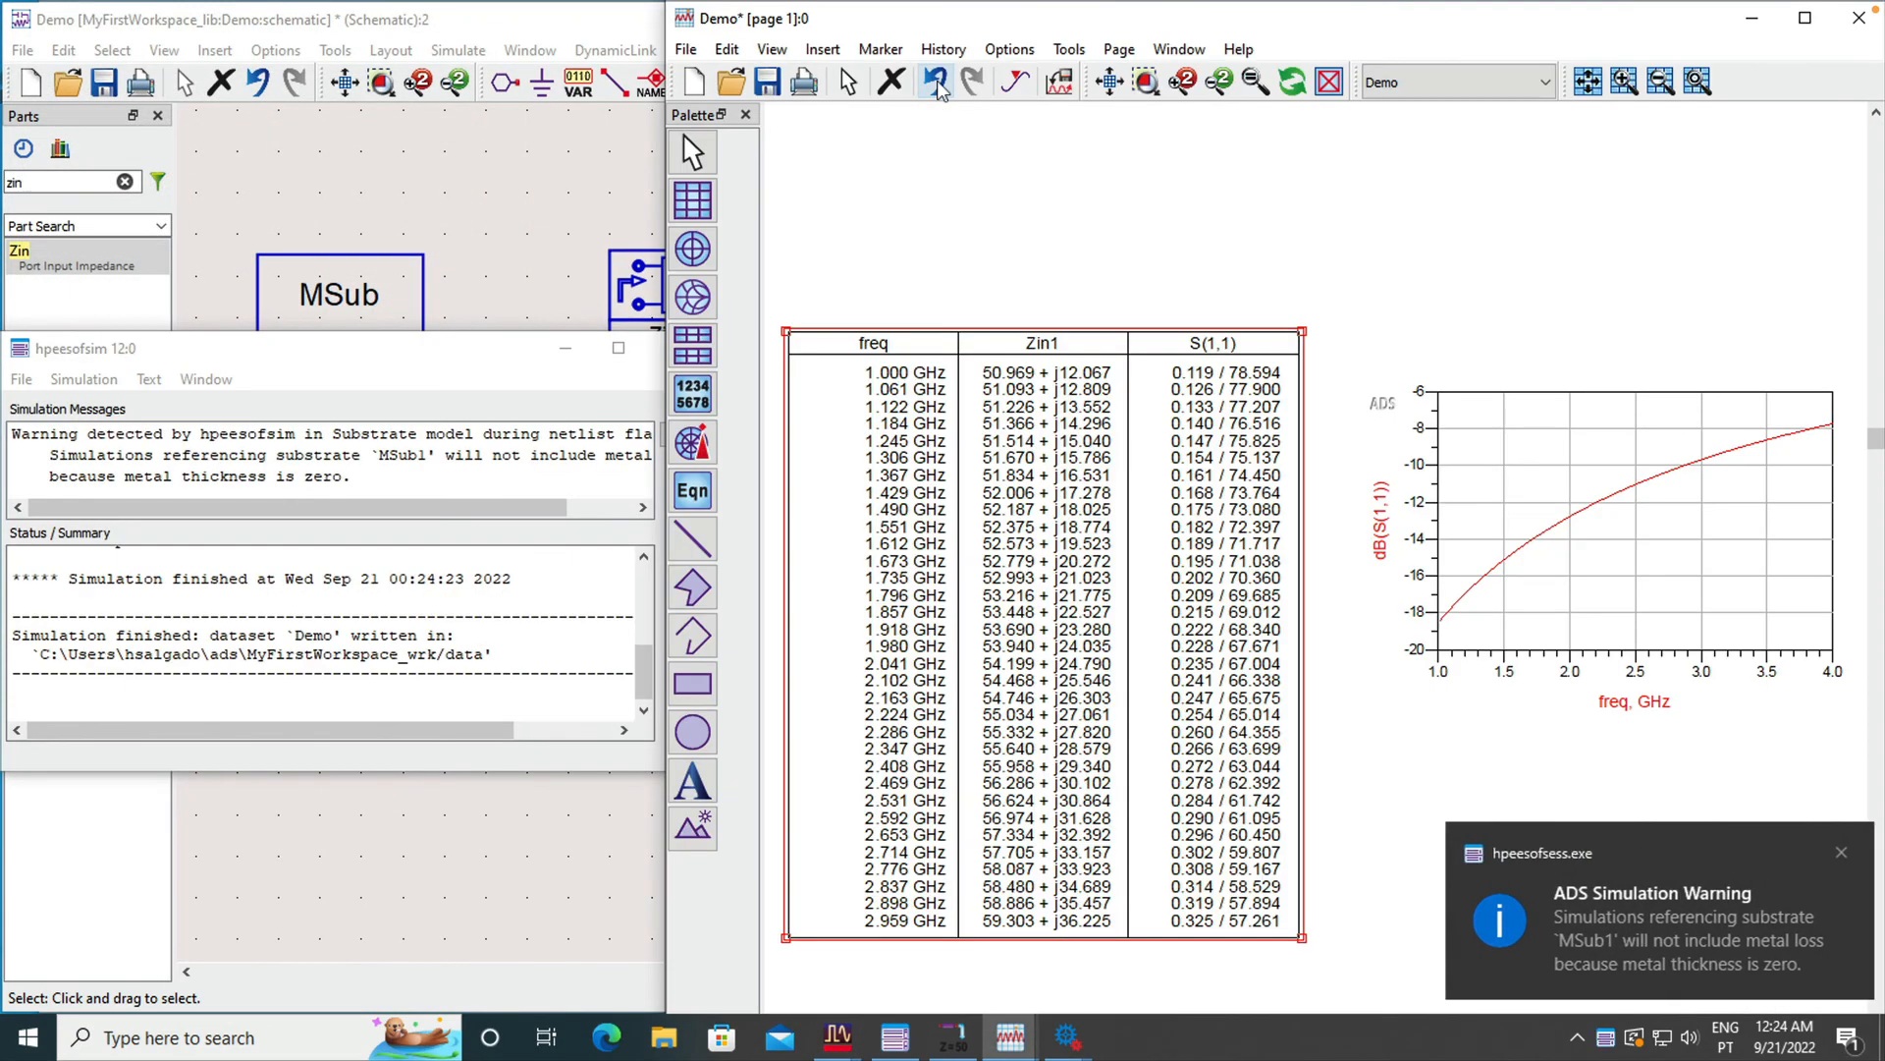
Step: Add S(1,1) from the Demo_MomUW dataset in dB to the rectangular plot of the schematic's dB(S(1,1))
{"action": "double_click", "coordinate": [1488, 491]}
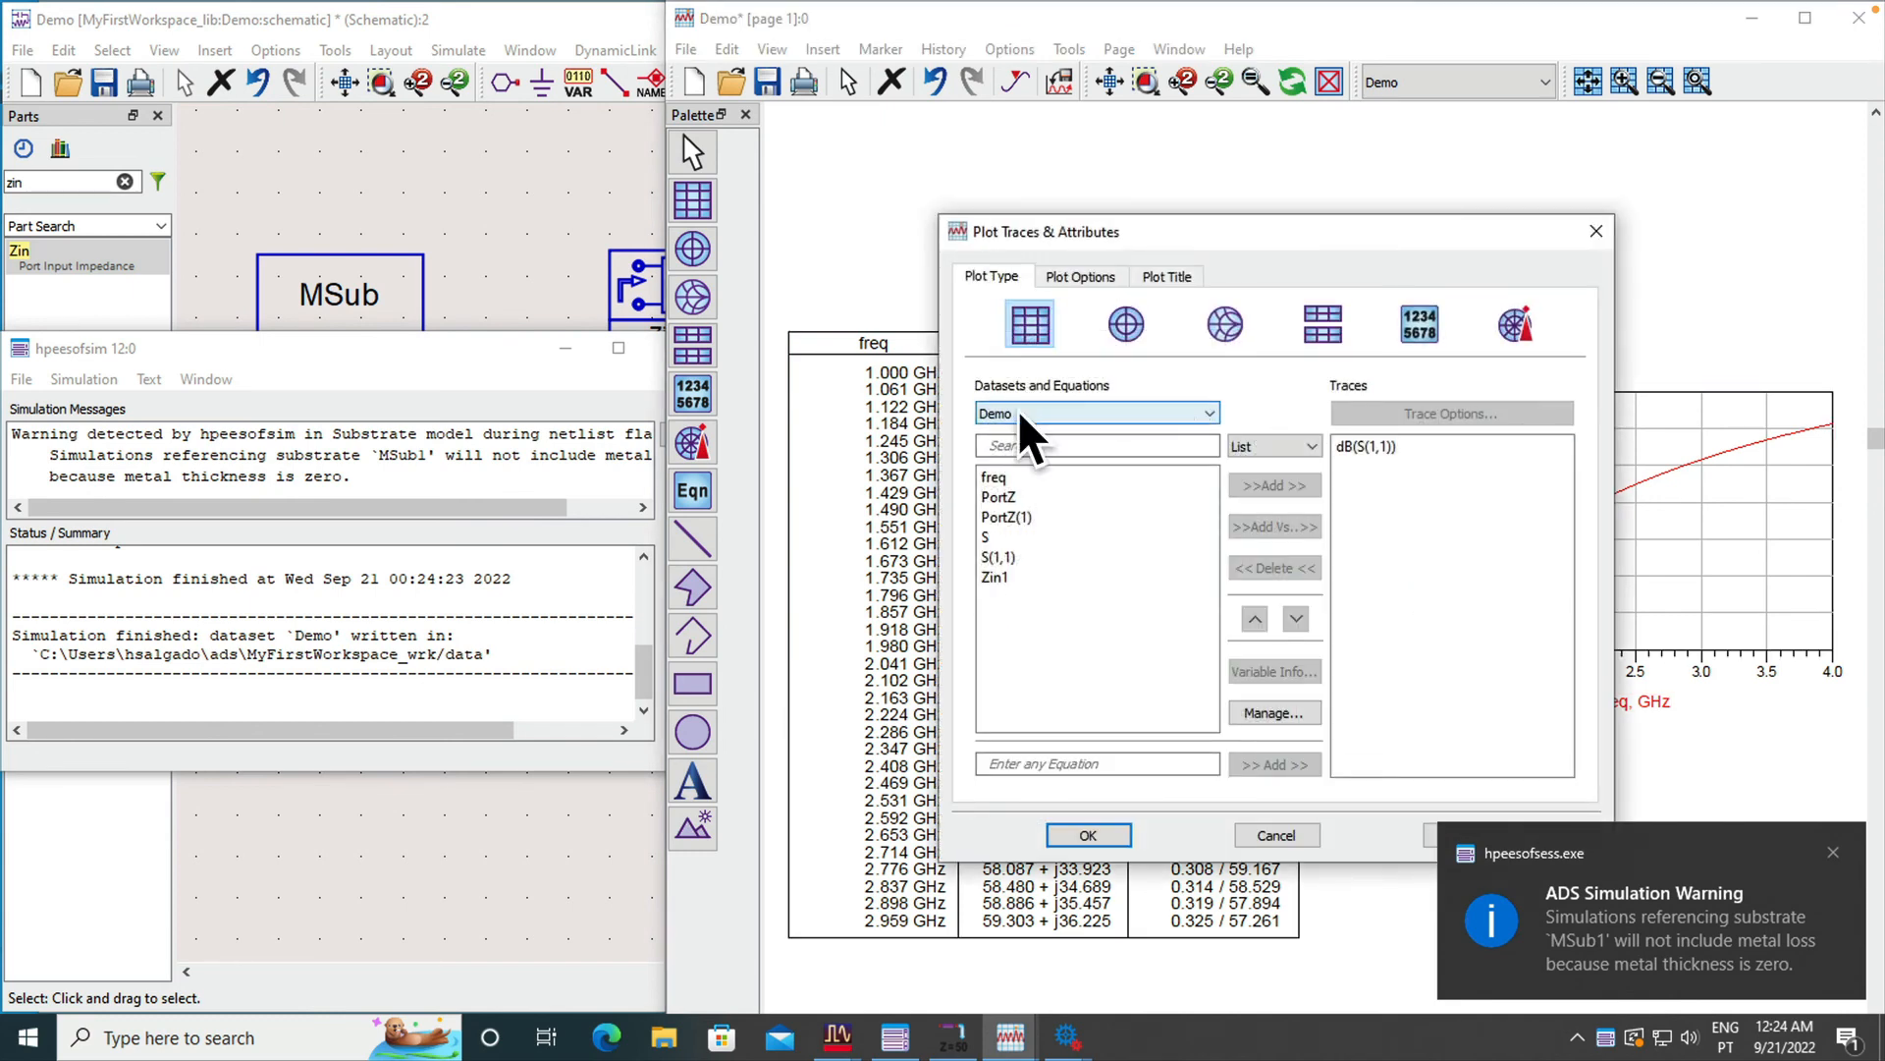
{"action": "left_click", "coordinate": [1049, 420]}
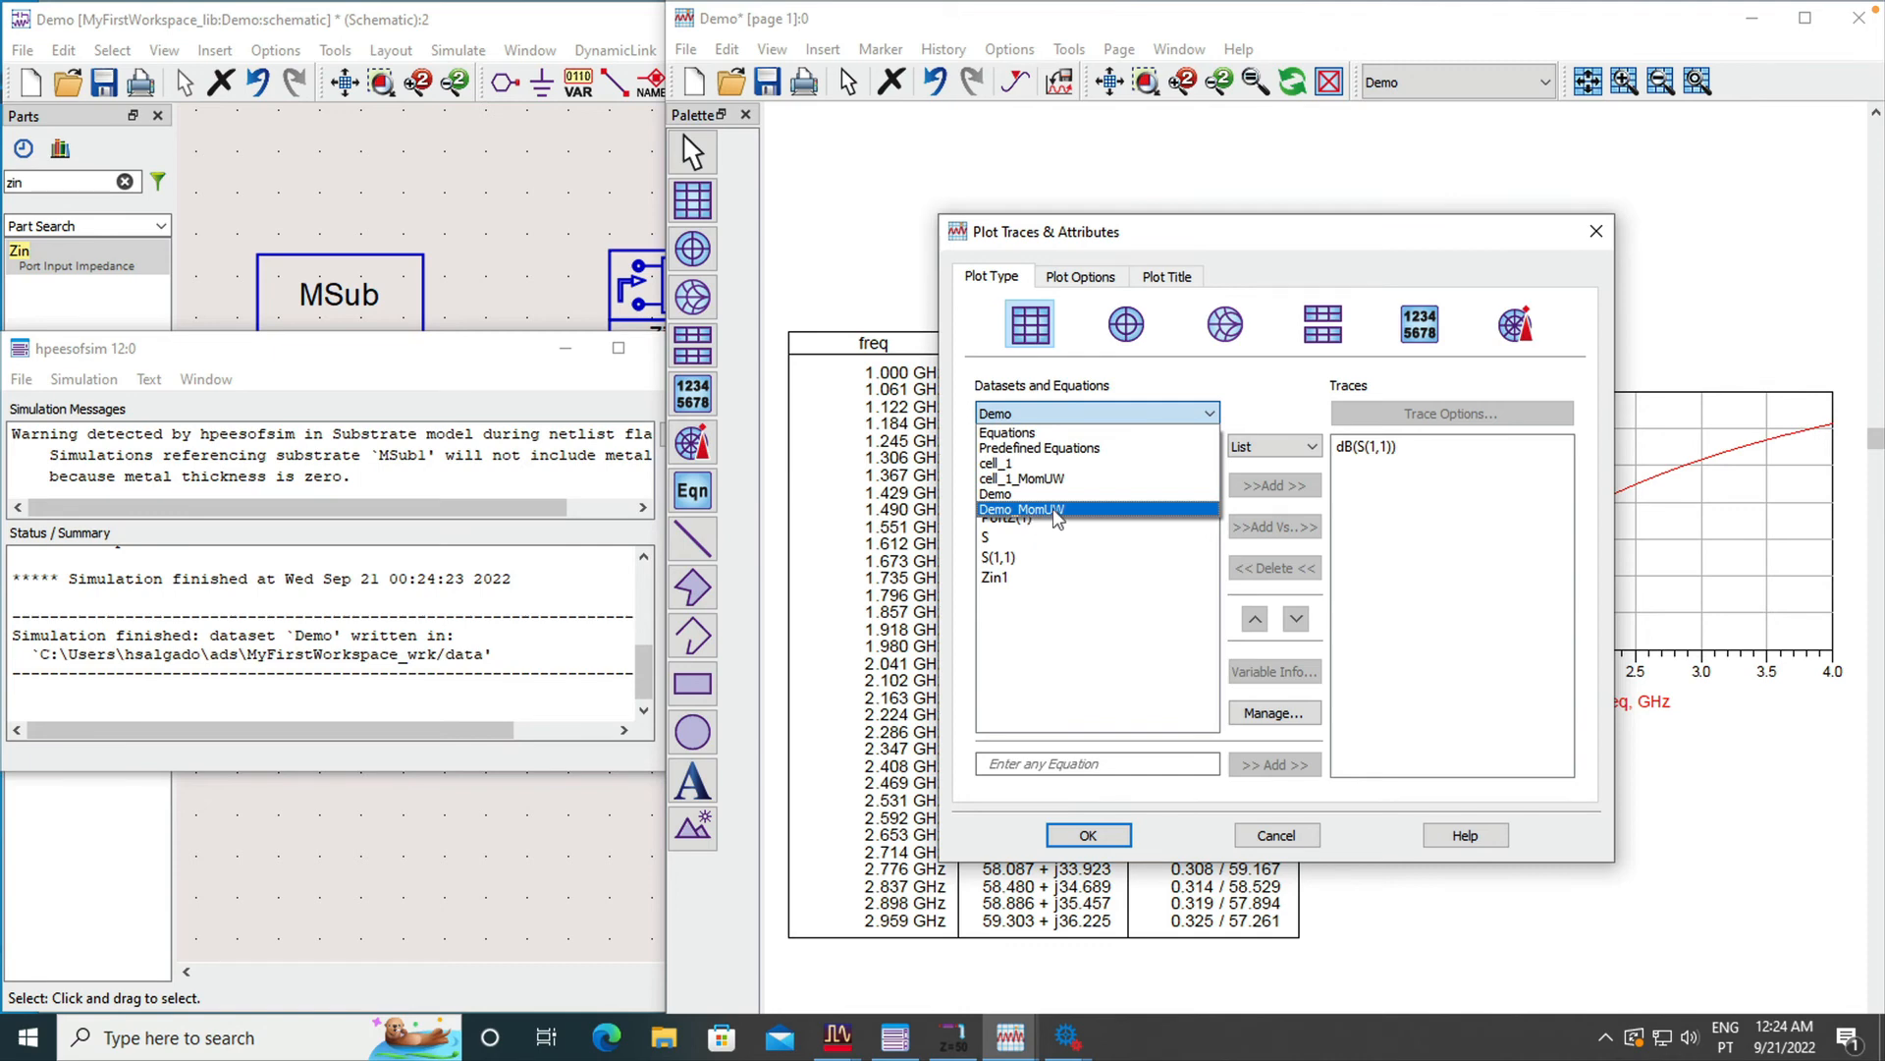
{"action": "left_click", "coordinate": [1056, 511]}
{"action": "scroll", "coordinate": [1059, 515], "scroll_direction": "down", "scroll_amount": 1}
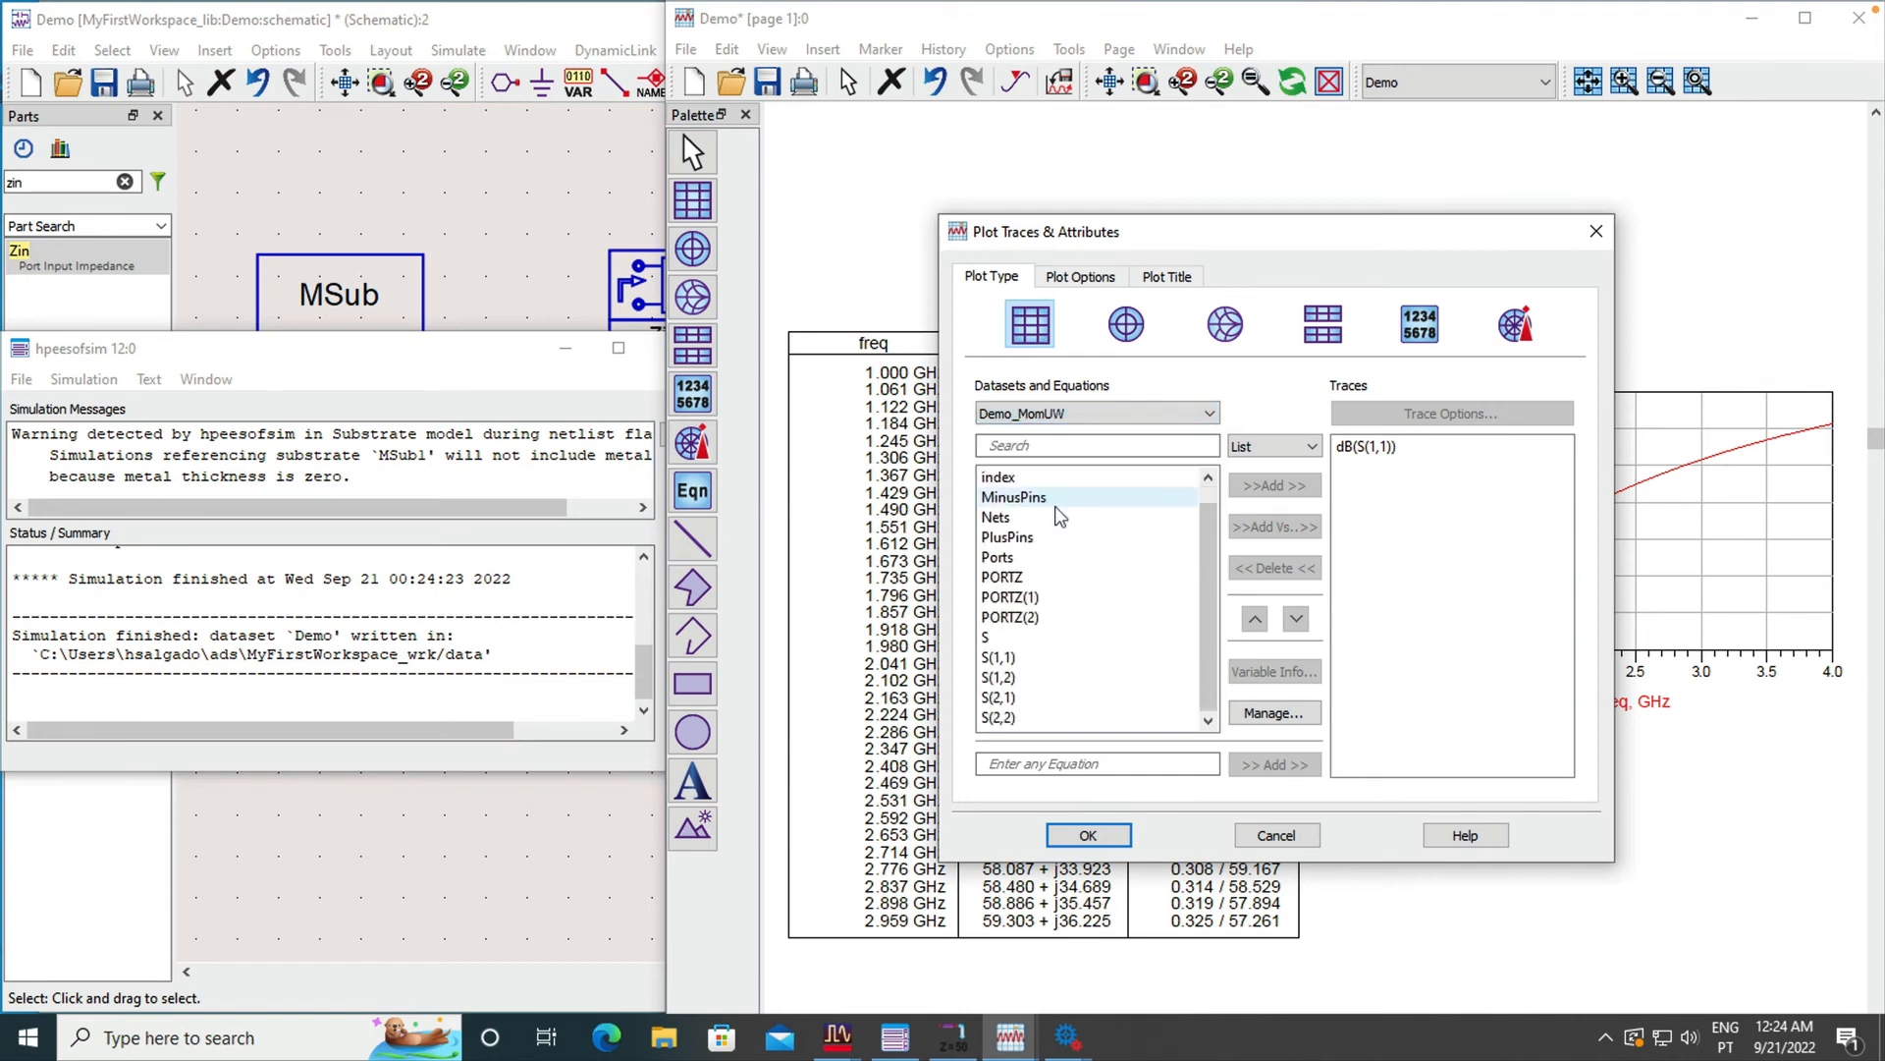
{"action": "left_click", "coordinate": [1029, 666]}
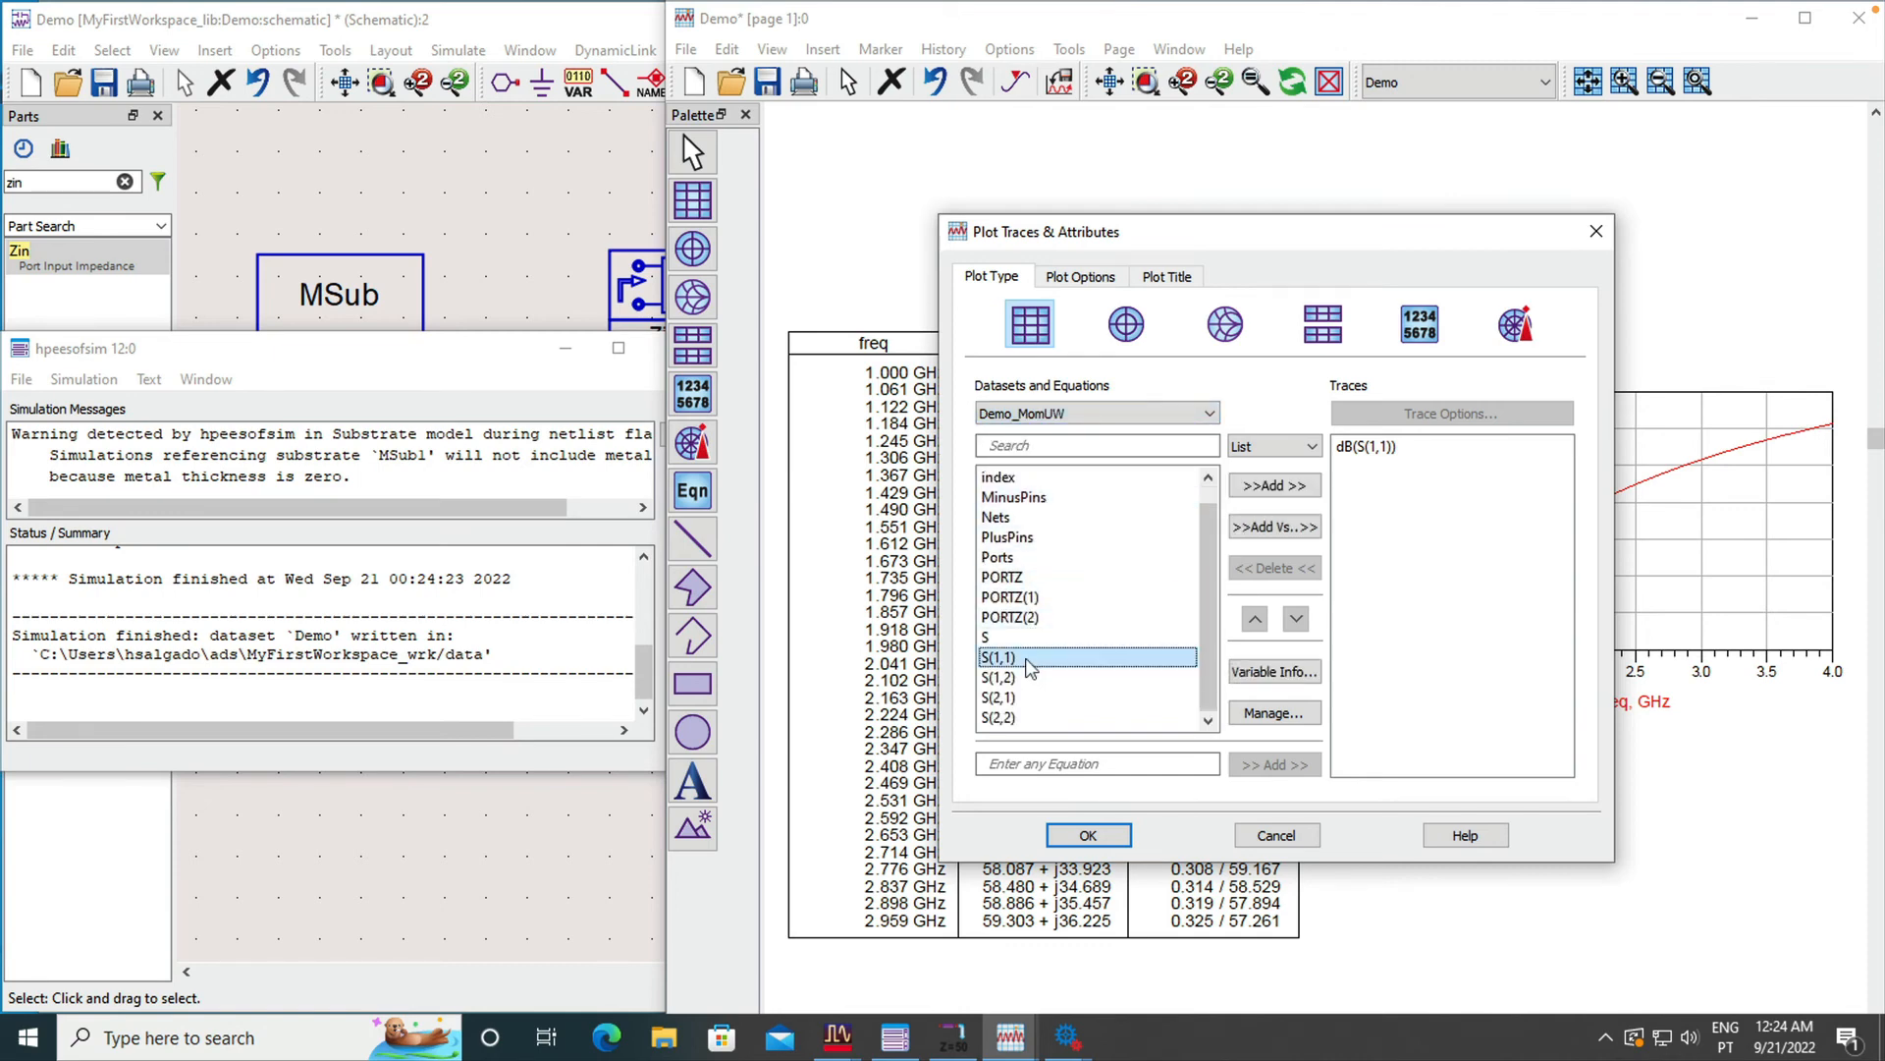
{"action": "left_click", "coordinate": [1276, 485]}
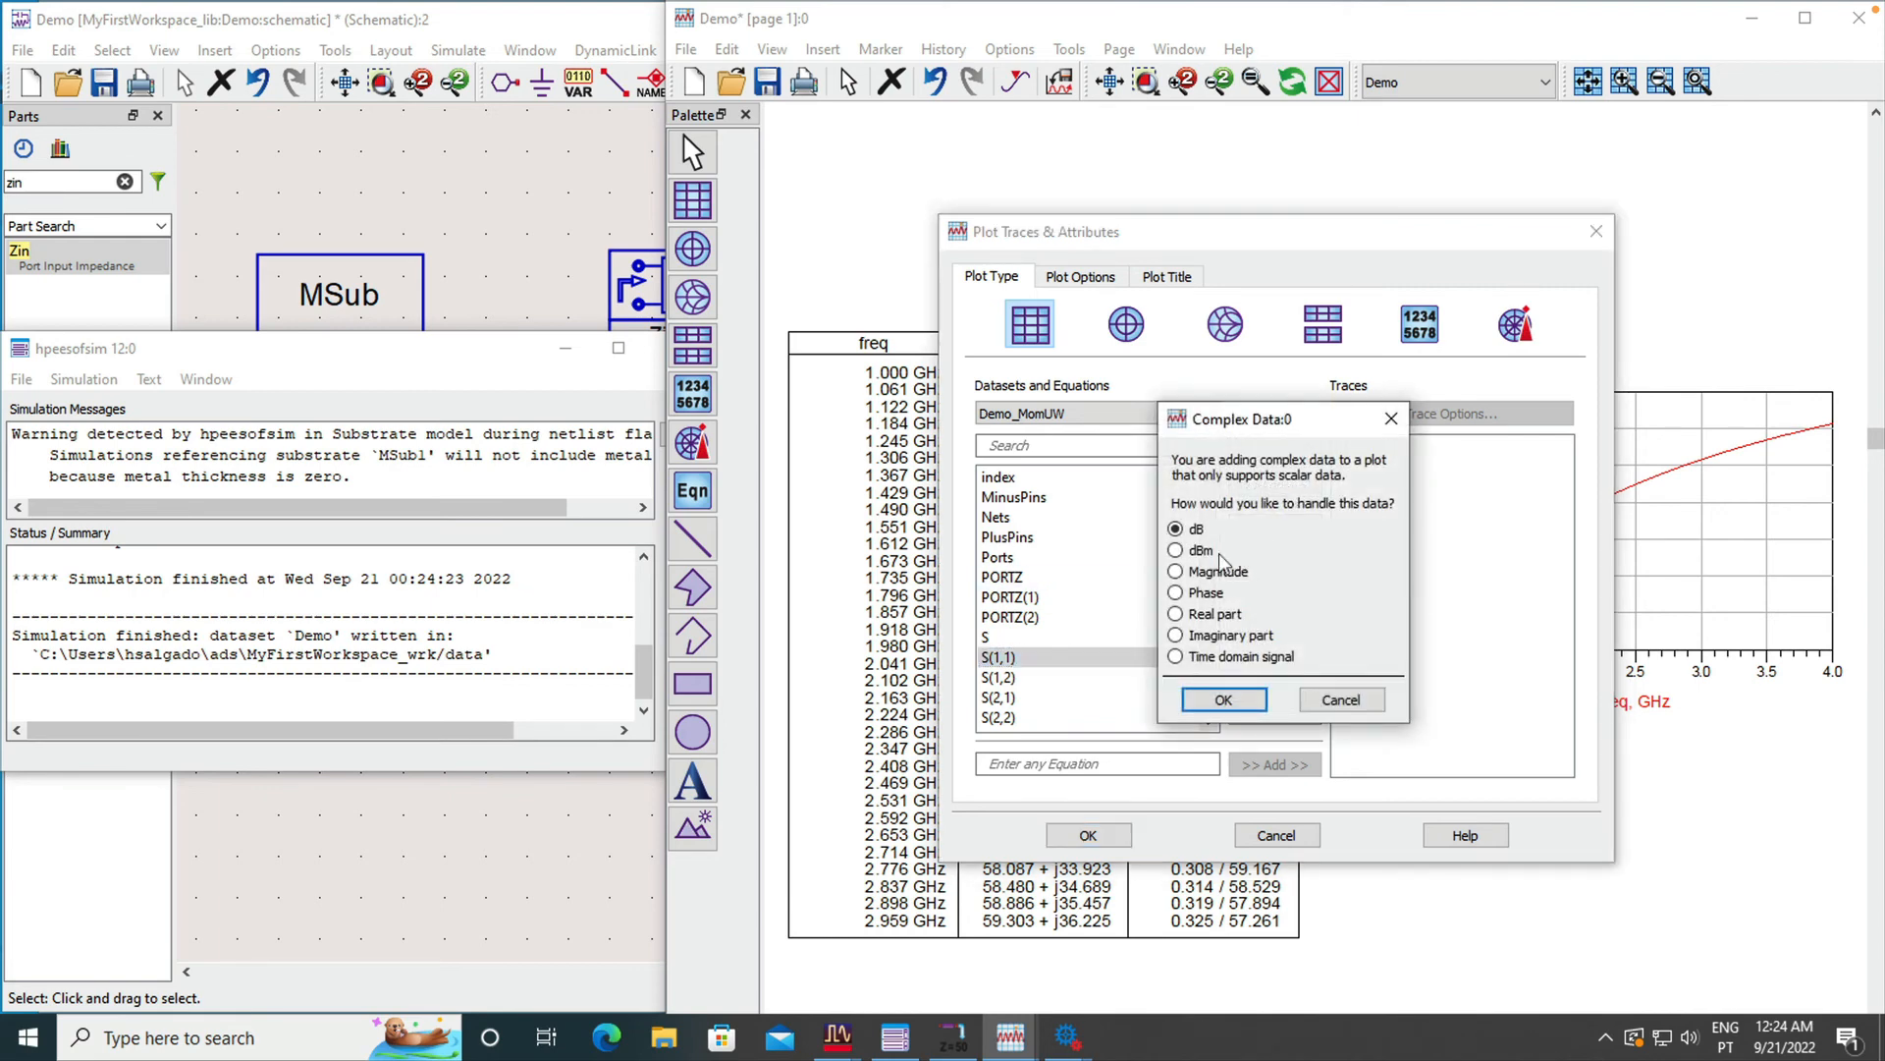
{"action": "left_click", "coordinate": [1224, 699]}
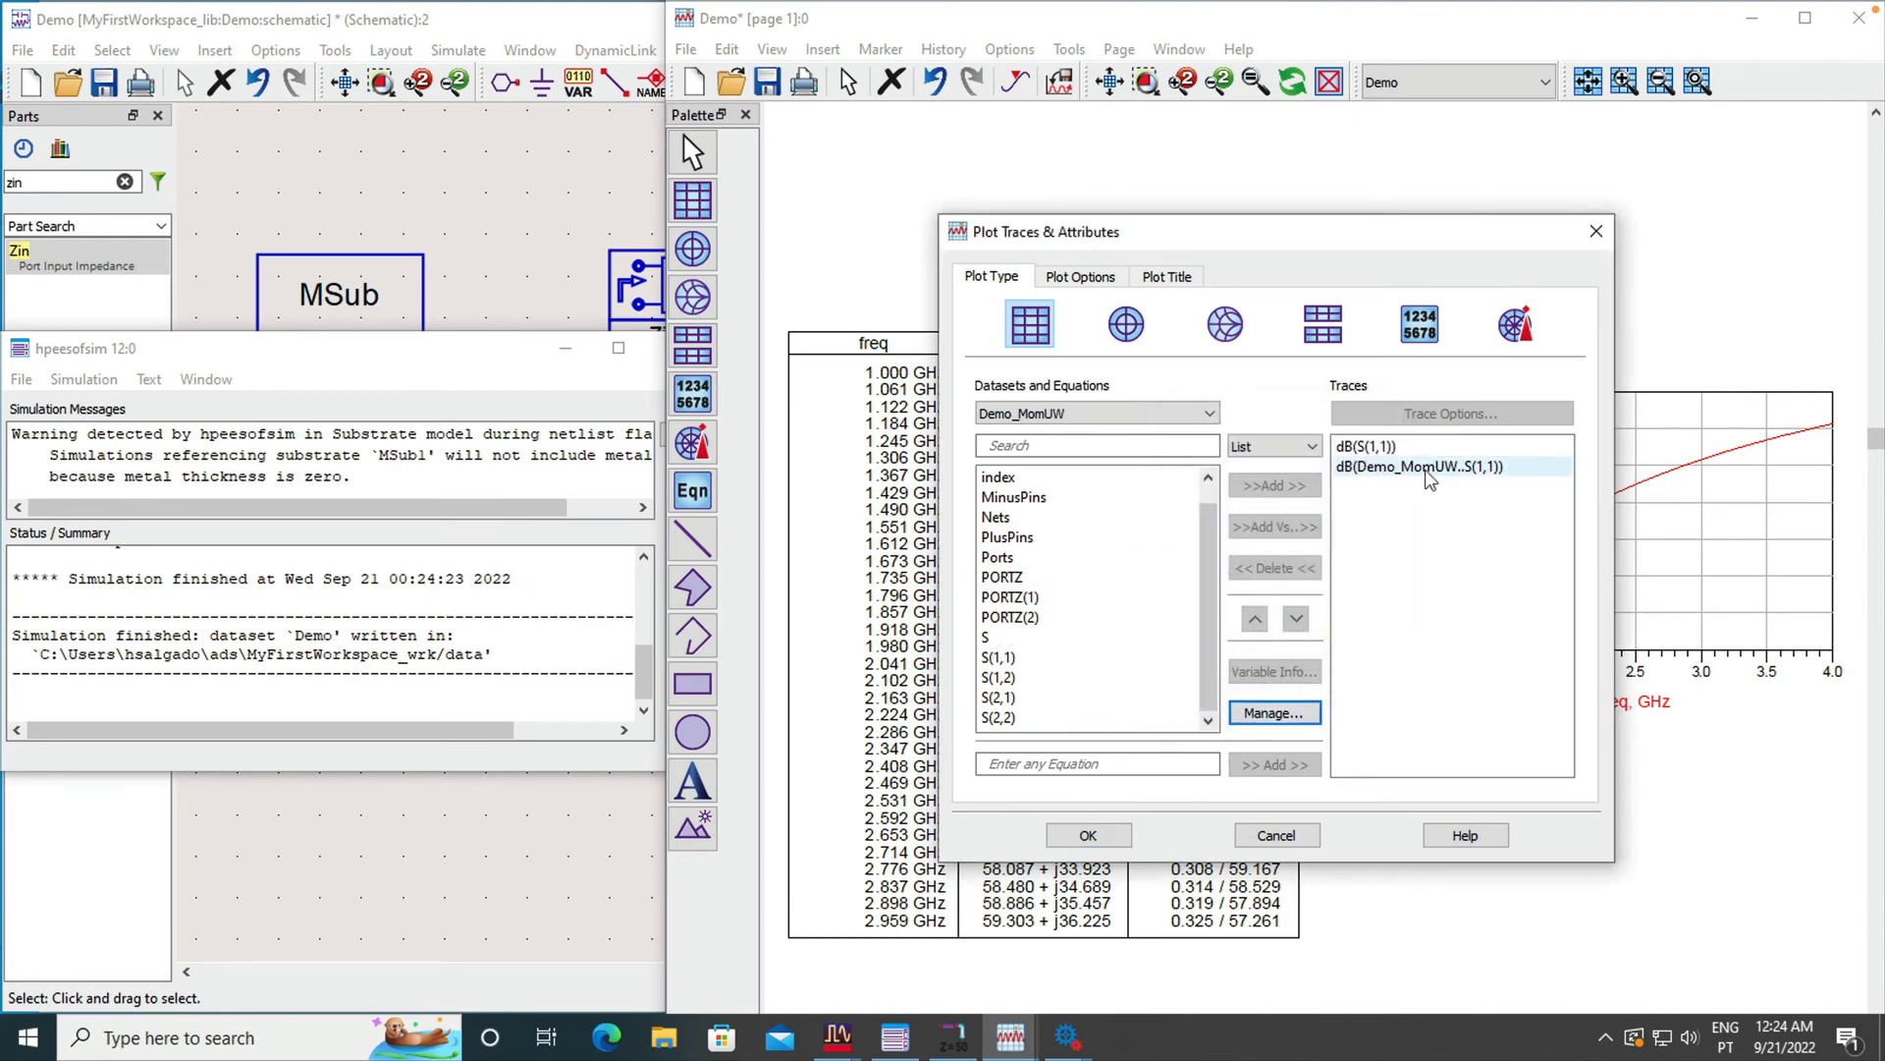
{"action": "left_click", "coordinate": [1090, 836]}
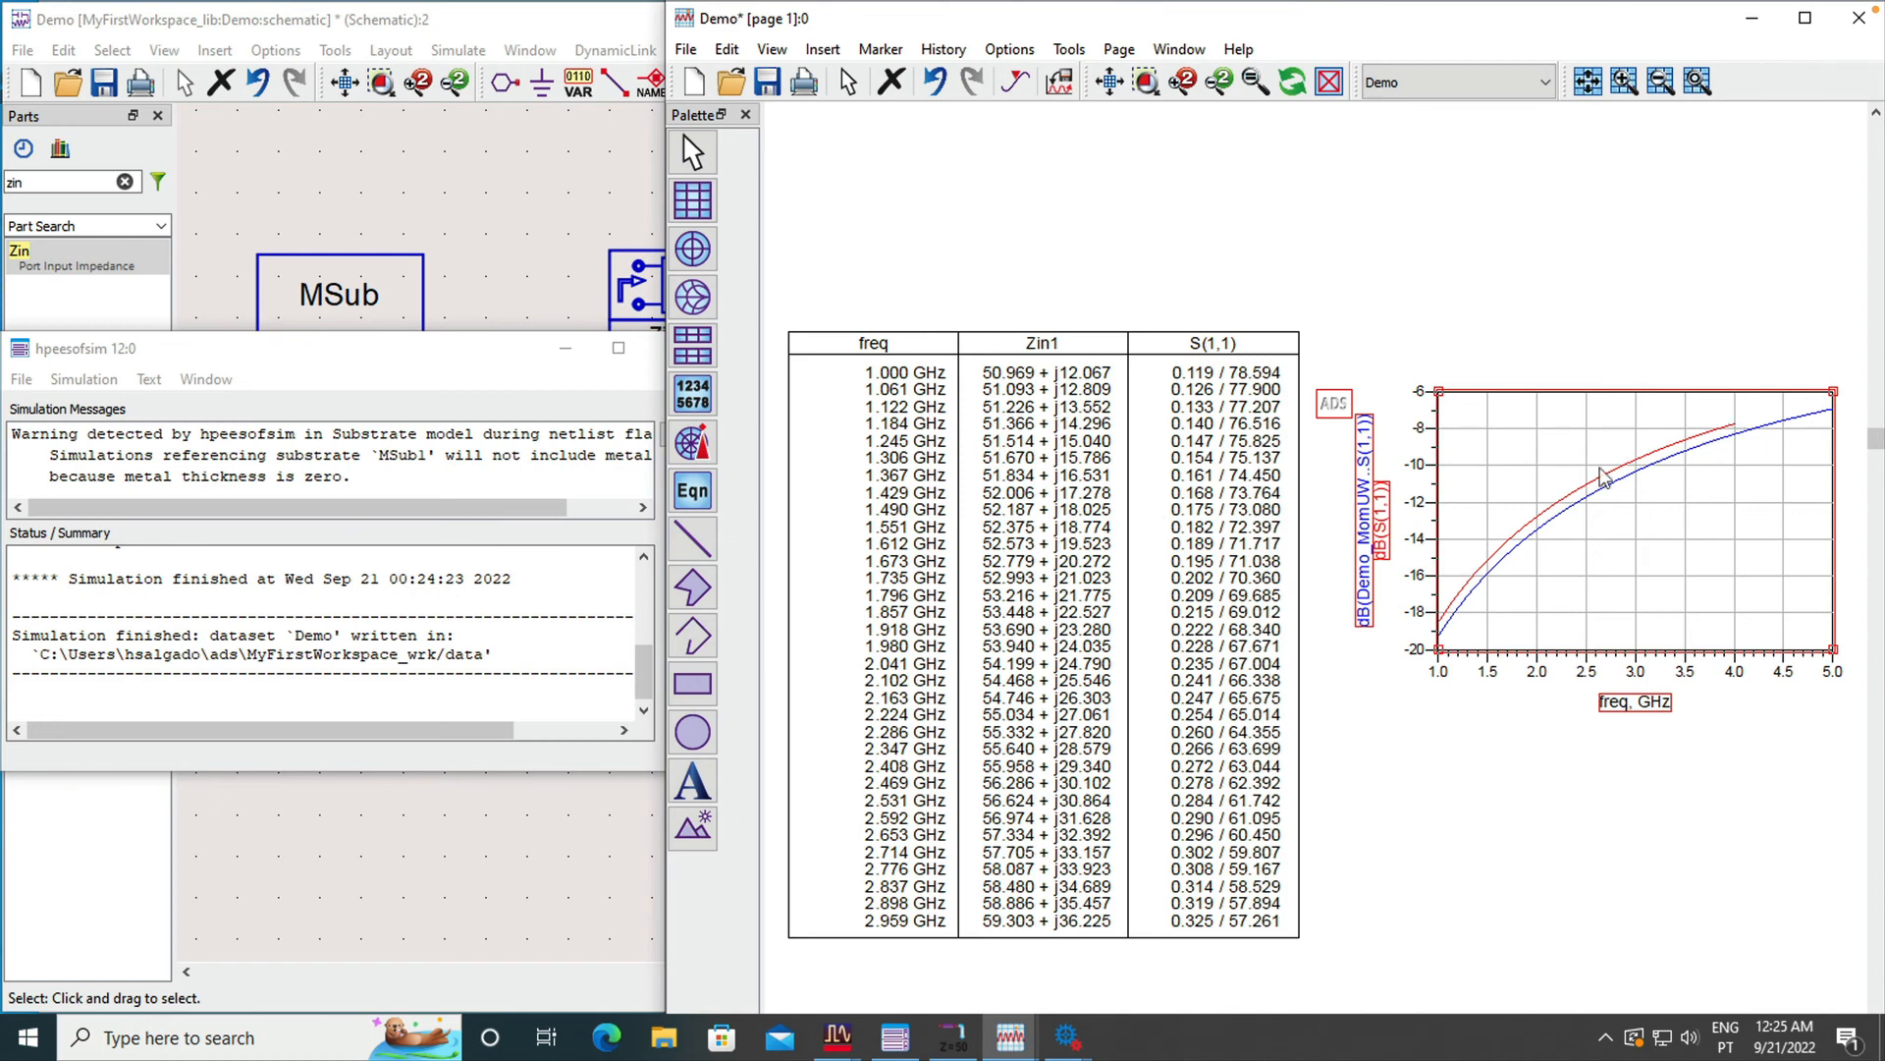
Step: Apply the dB(S(1,1)) and dB(Demo_MomUW..S(1,1)) traces to the rectangular plot, and deselect it
{"action": "mouse_move", "coordinate": [1725, 433]}
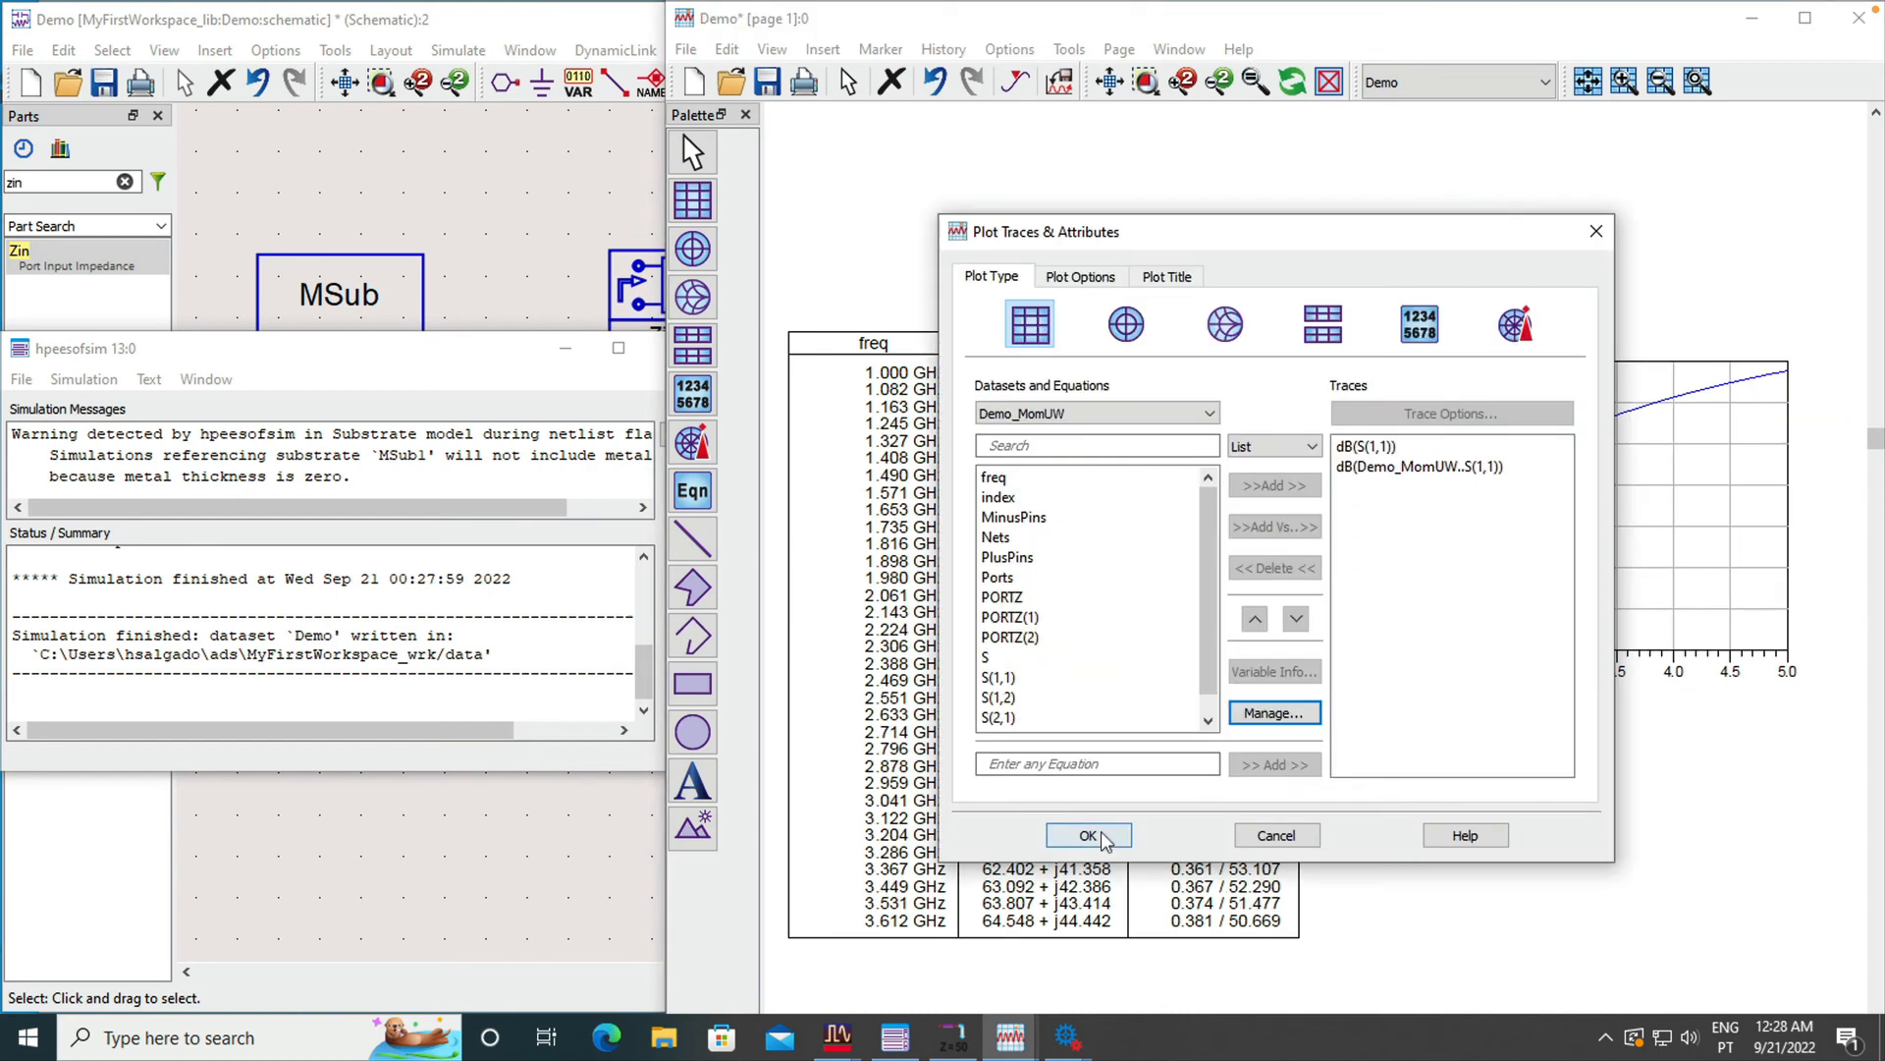
{"action": "left_click", "coordinate": [1086, 955]}
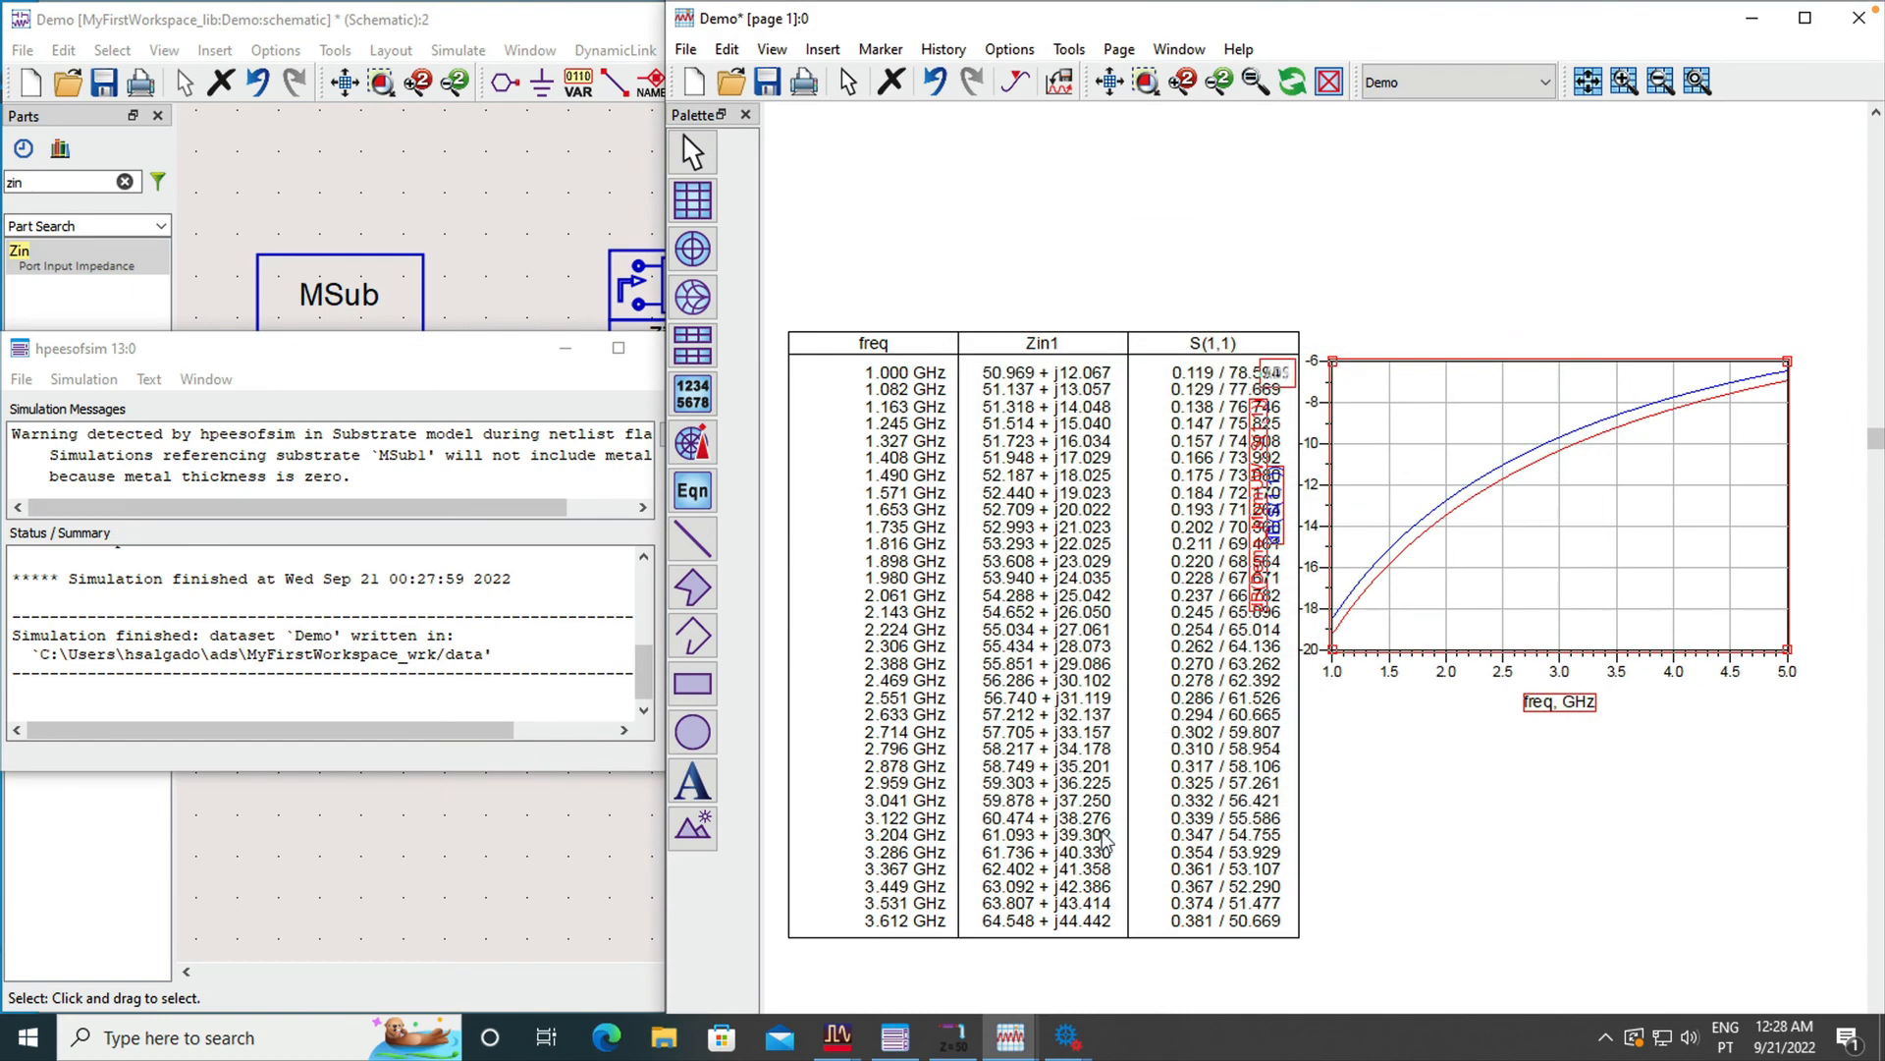
{"action": "left_click", "coordinate": [1556, 297]}
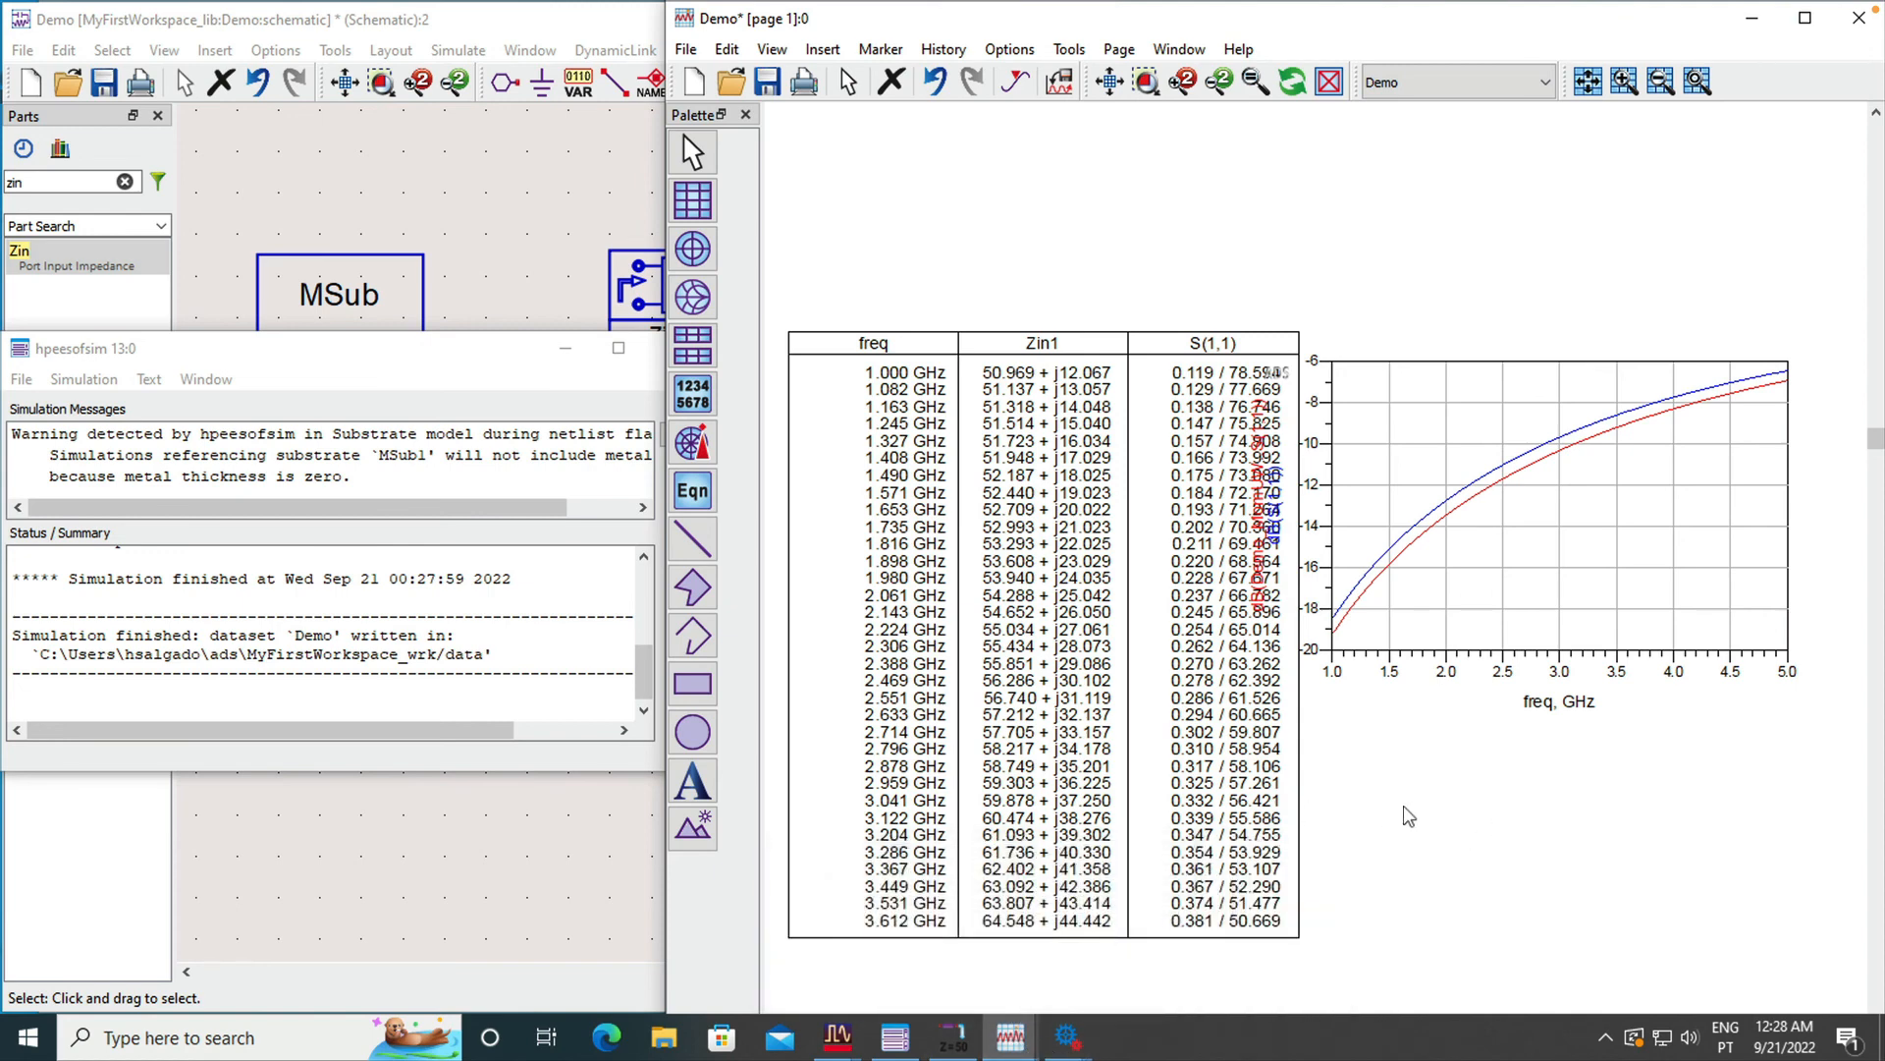
Step: Bring up the data display with the magnitude plots of the Demo_MomUW S-parameters
{"action": "mouse_move", "coordinate": [1010, 1047]}
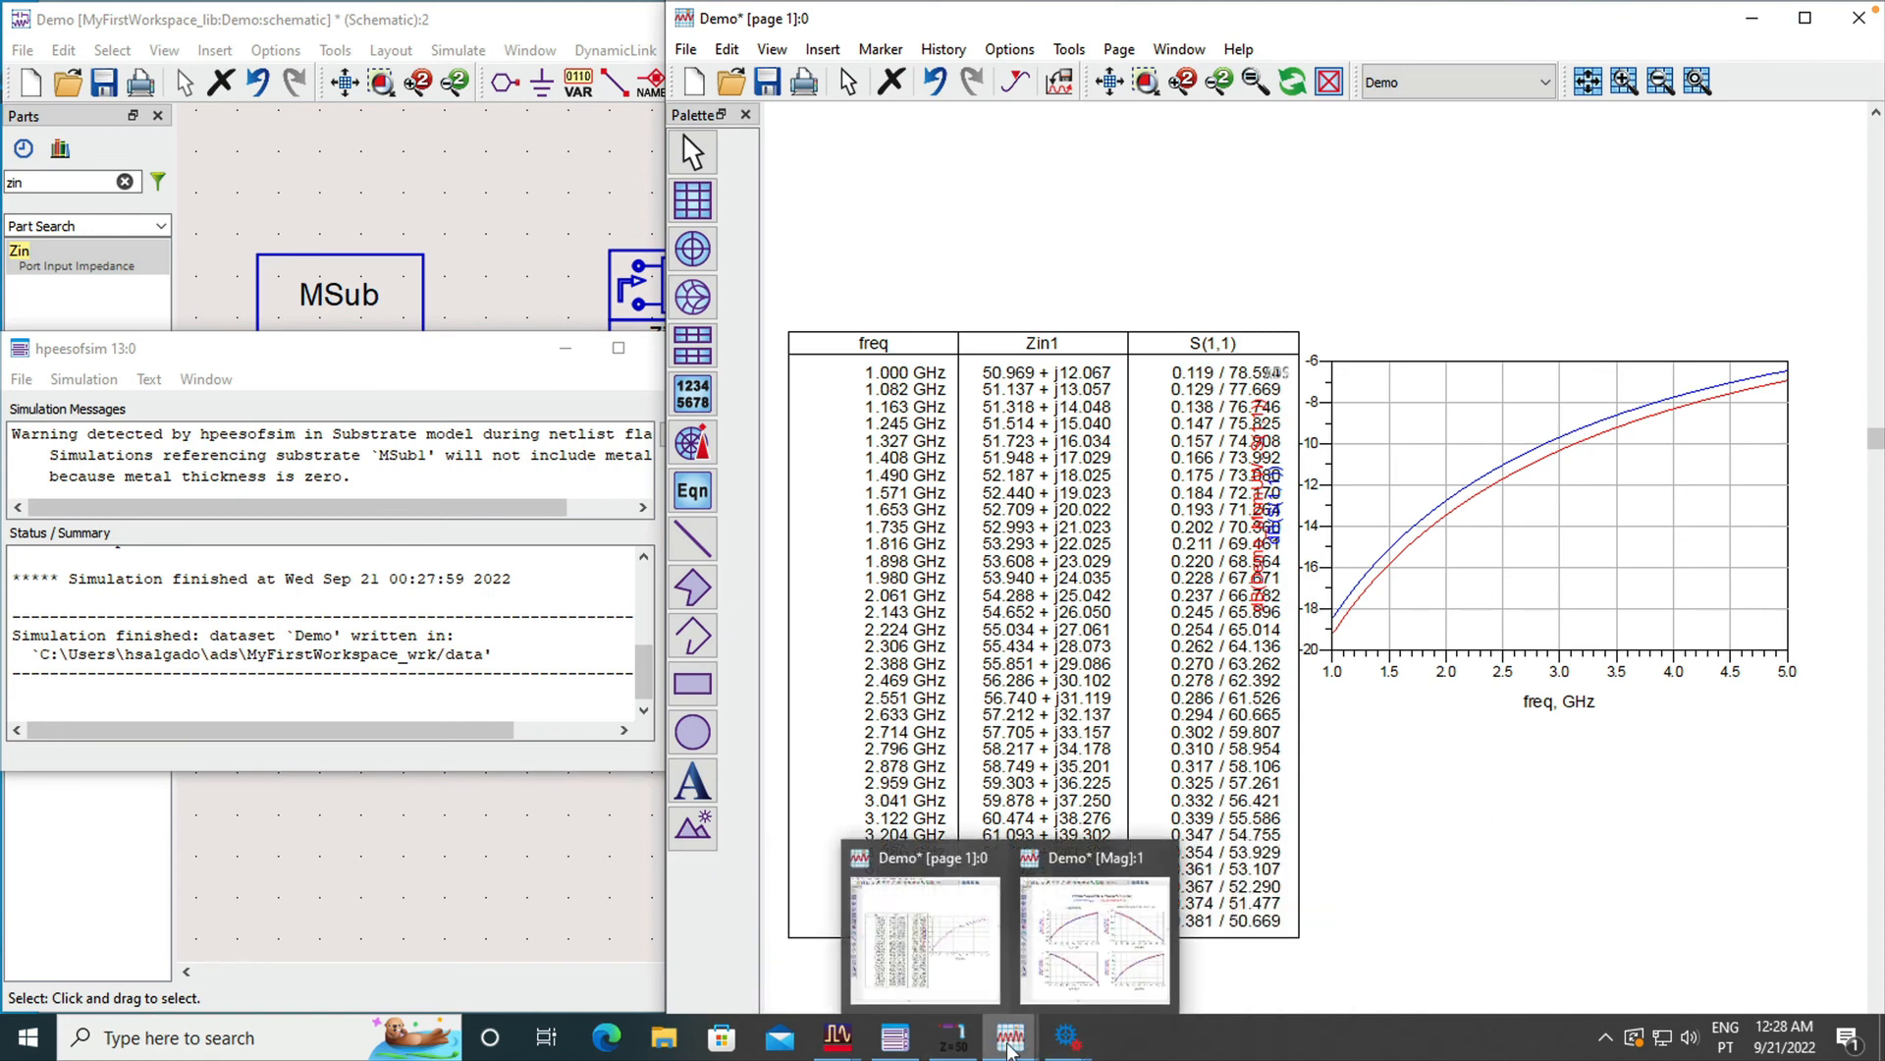
{"action": "left_click", "coordinate": [1101, 964]}
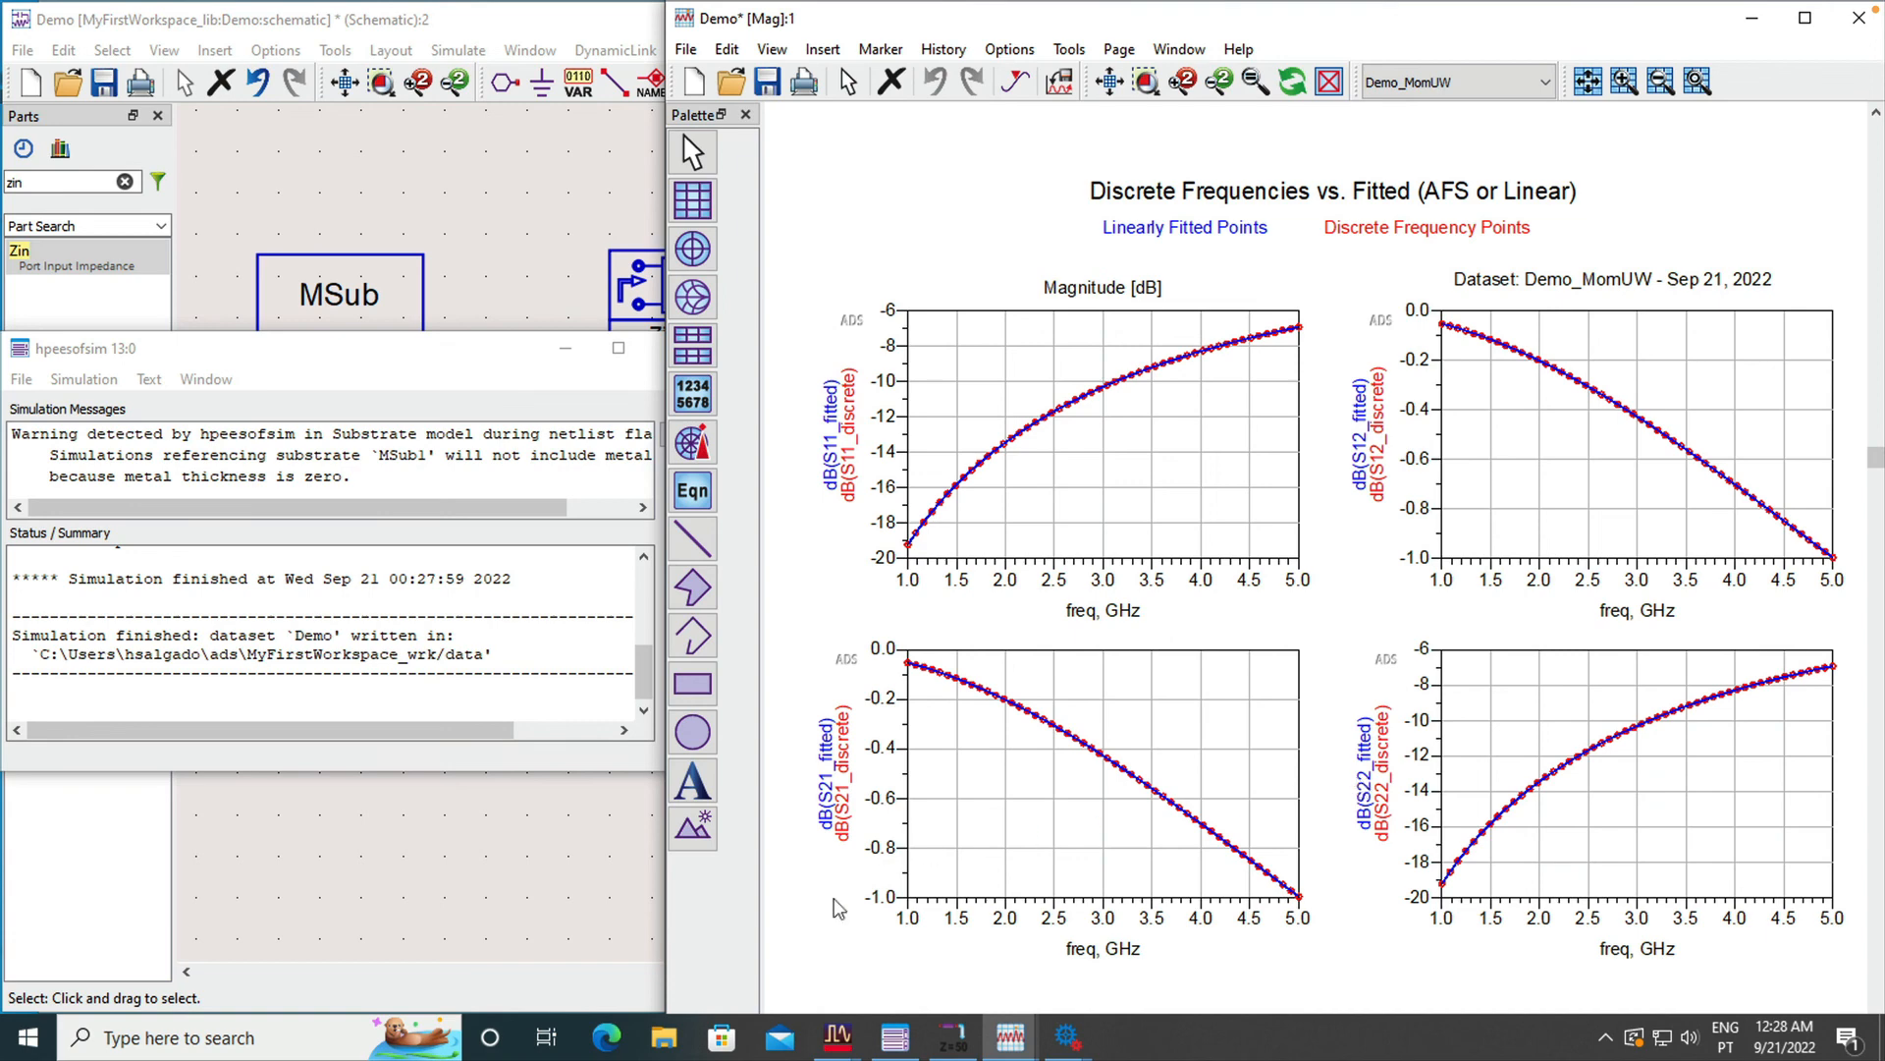
Step: Switch to Keynote and play the ERF-2223-intro-ADS slideshow from the ADS EM simulation slide
{"action": "mouse_move", "coordinate": [846, 1049]}
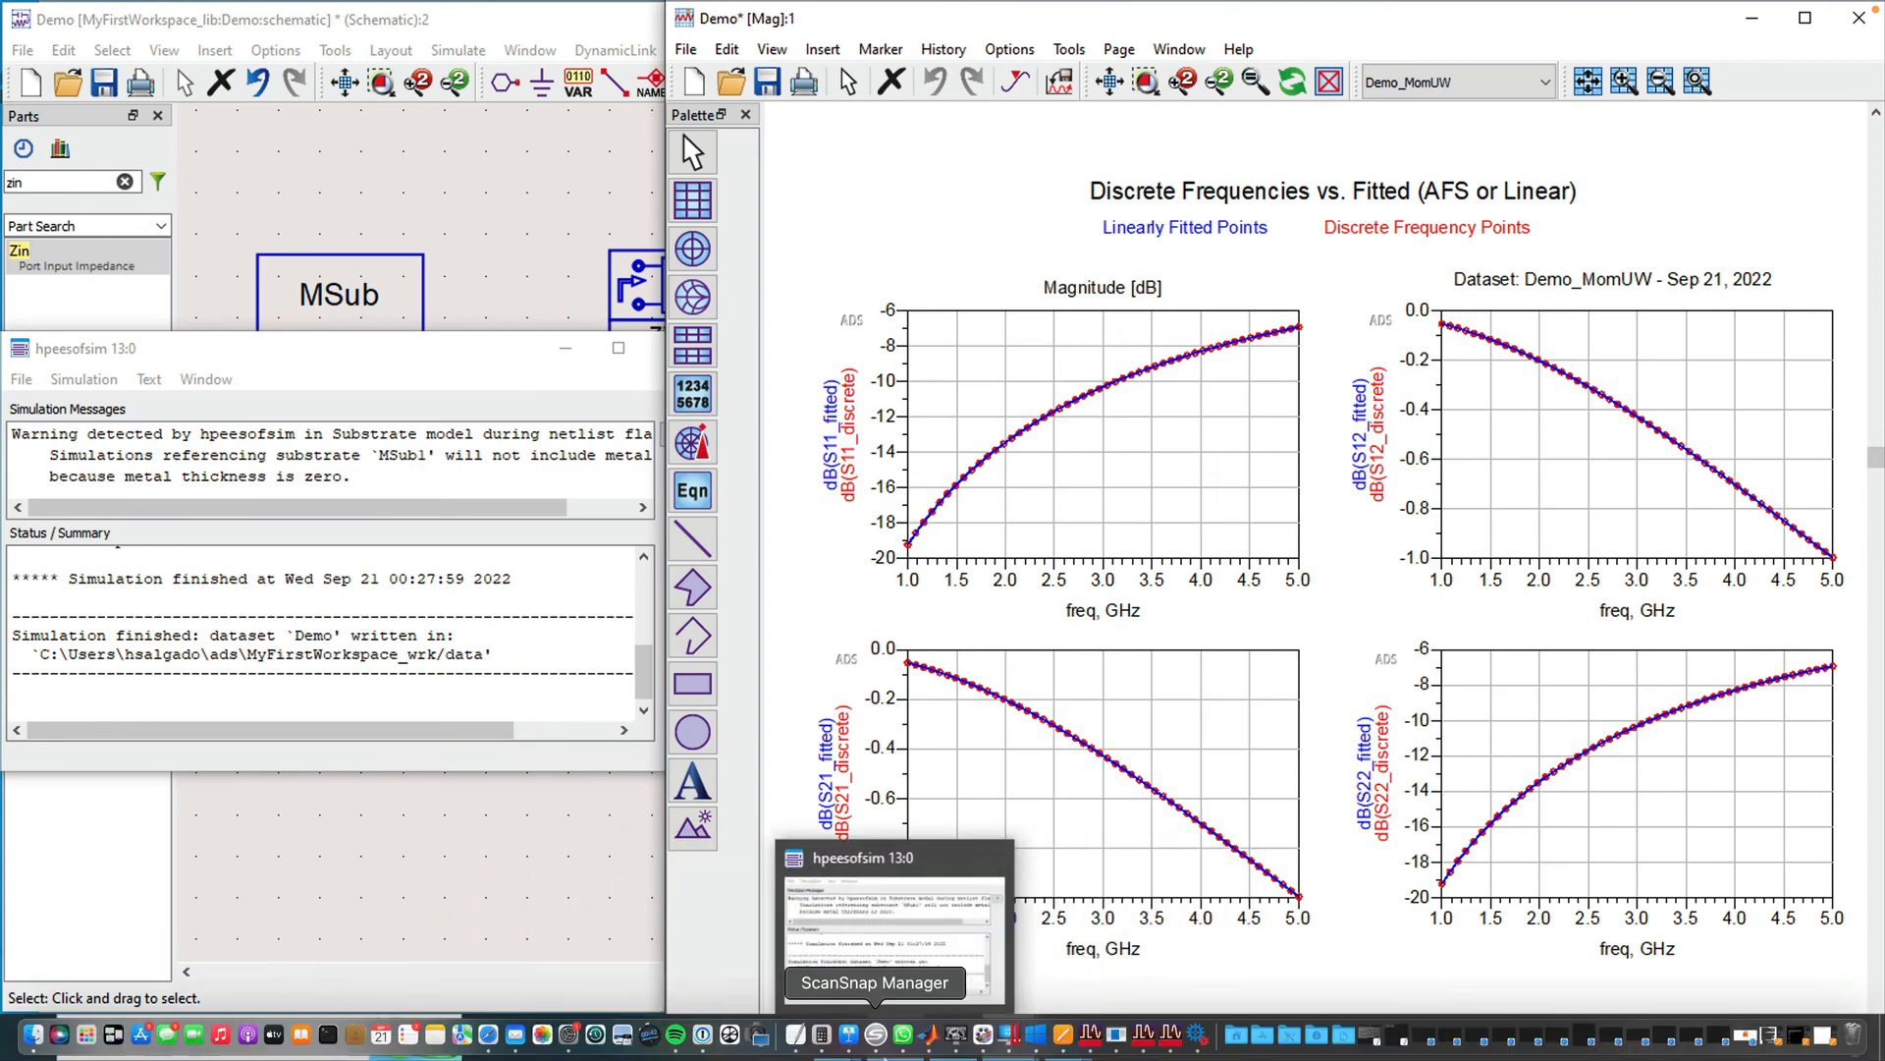
{"action": "left_click", "coordinate": [855, 1038]}
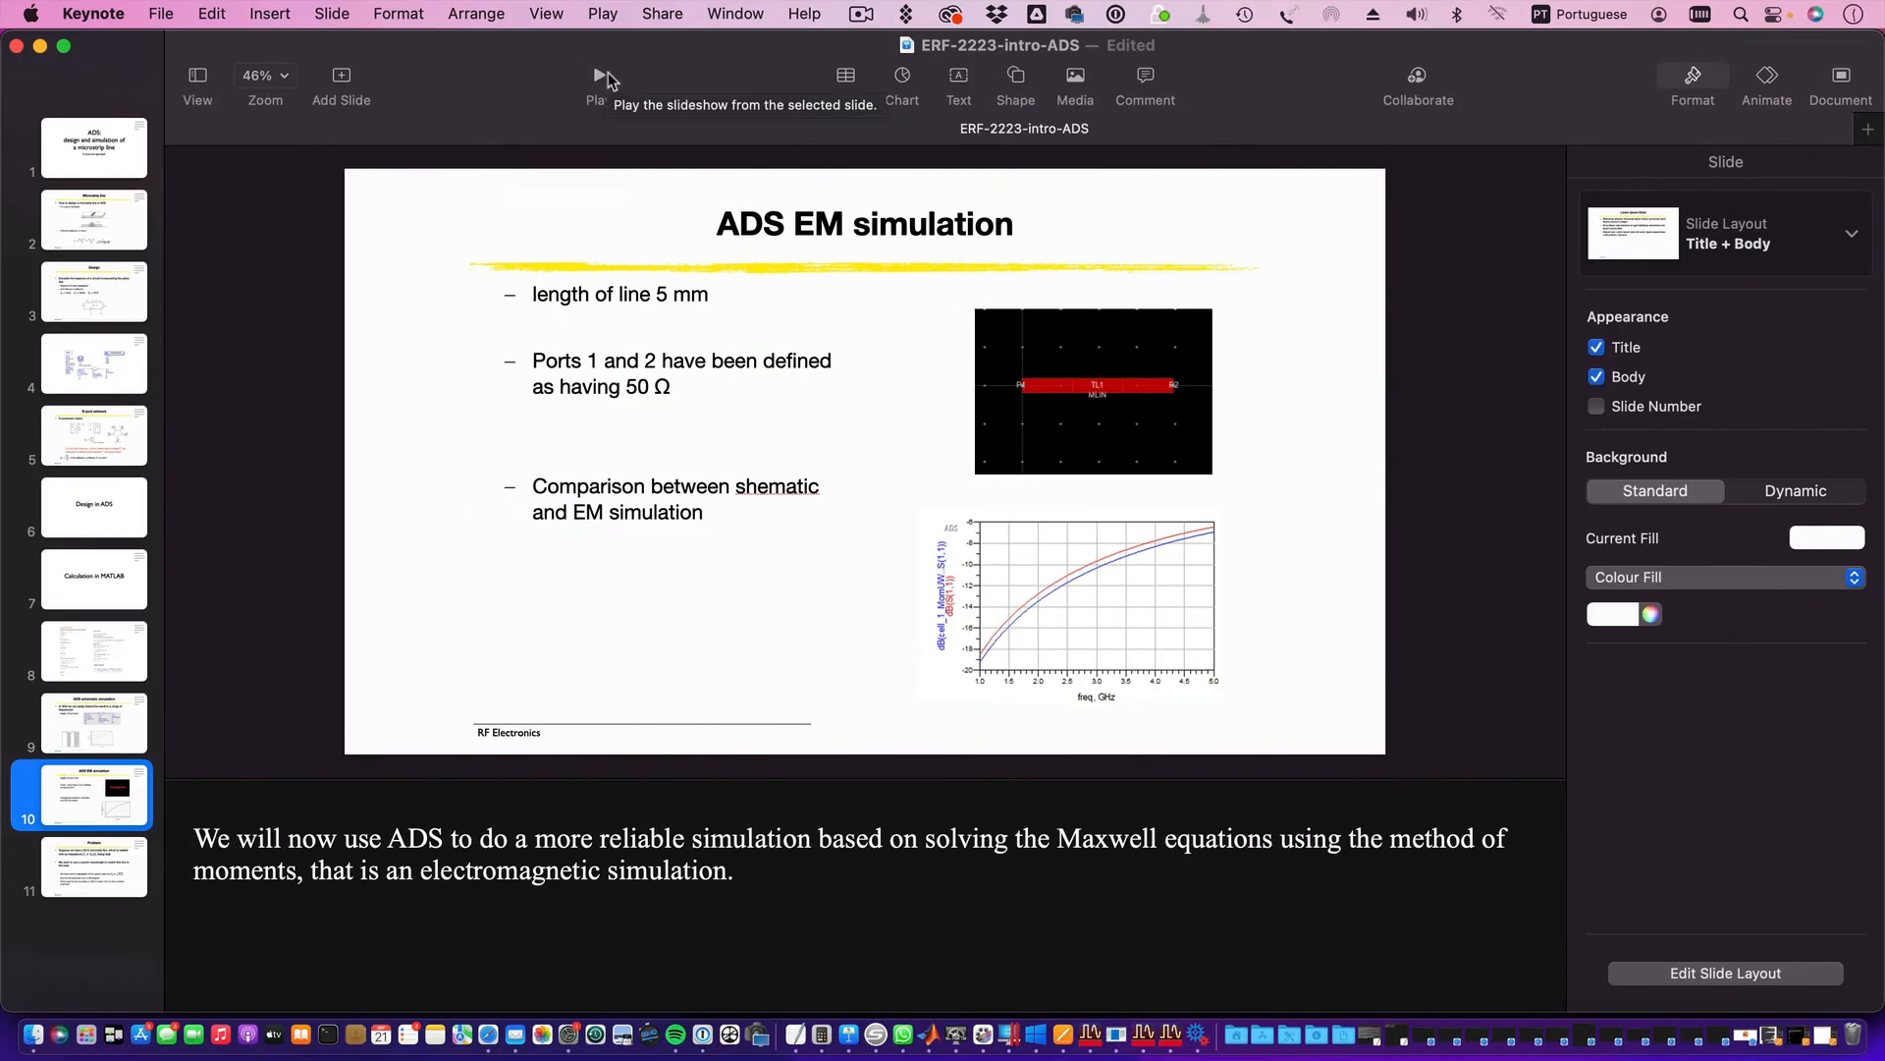
{"action": "left_click", "coordinate": [599, 76]}
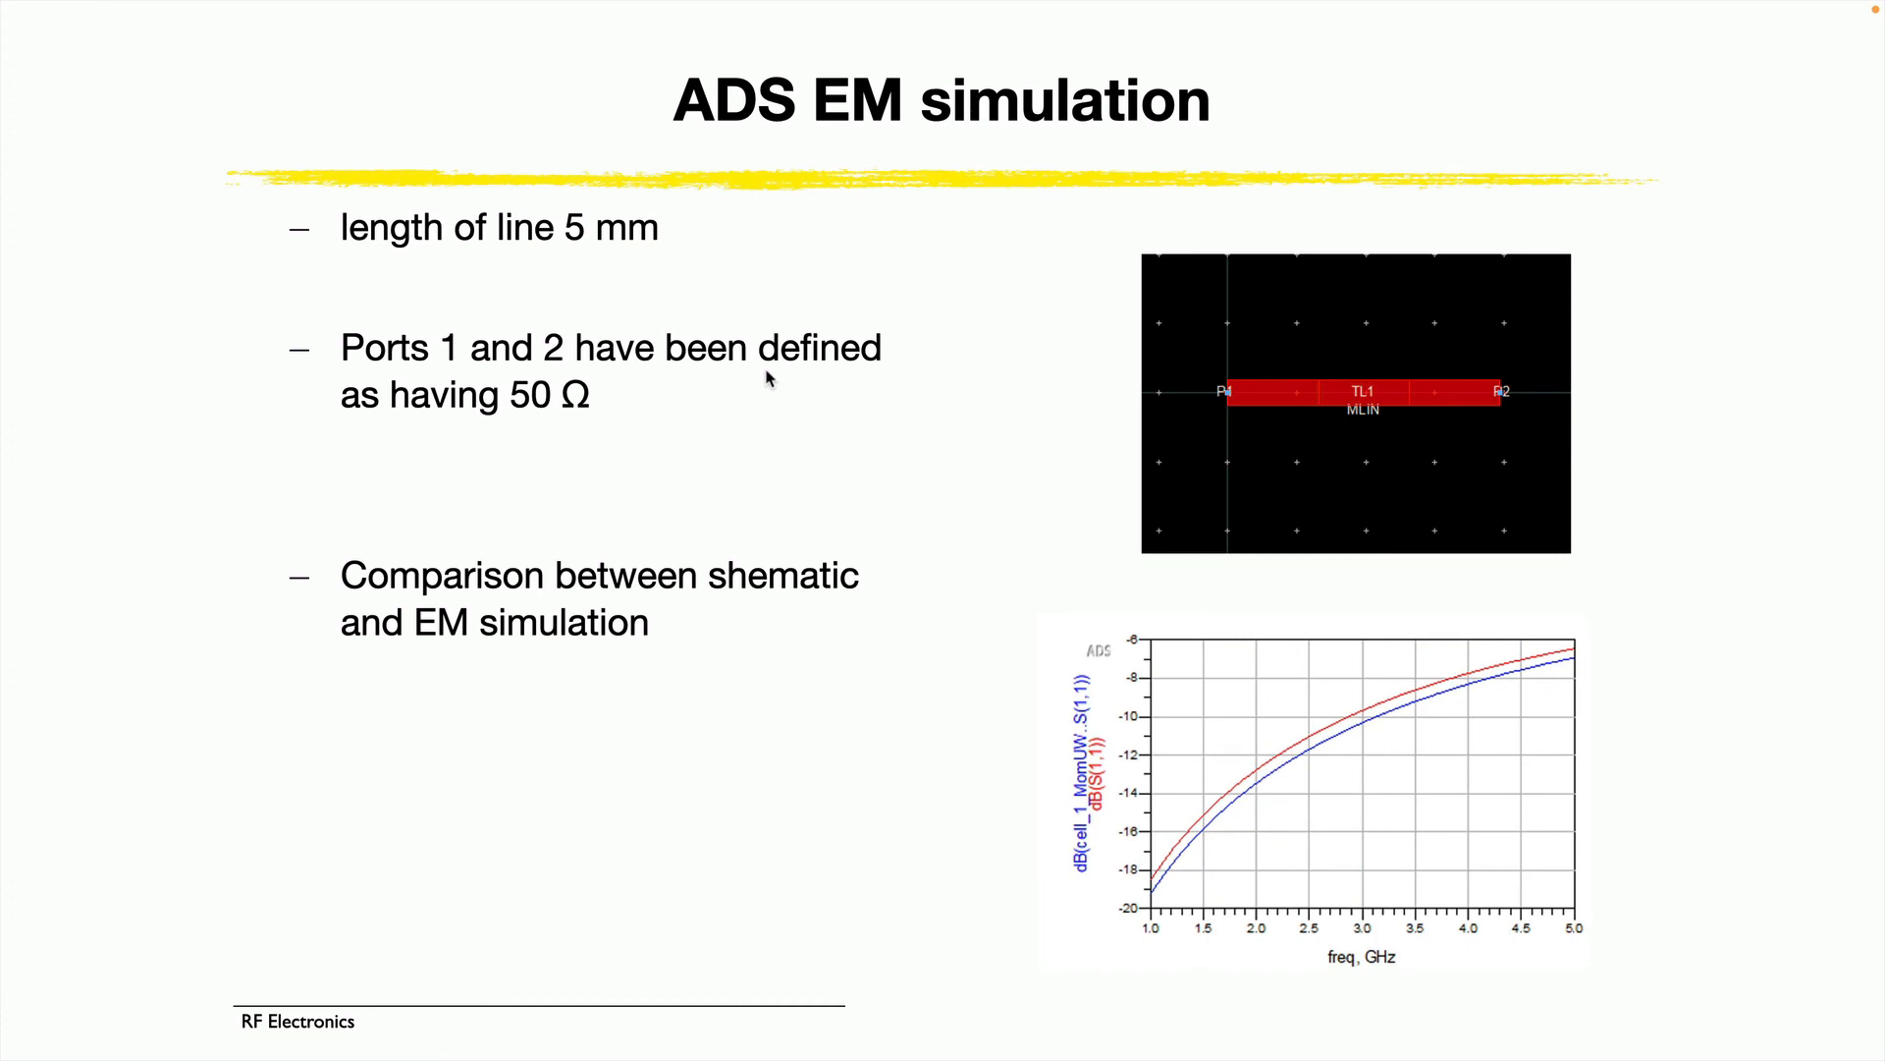